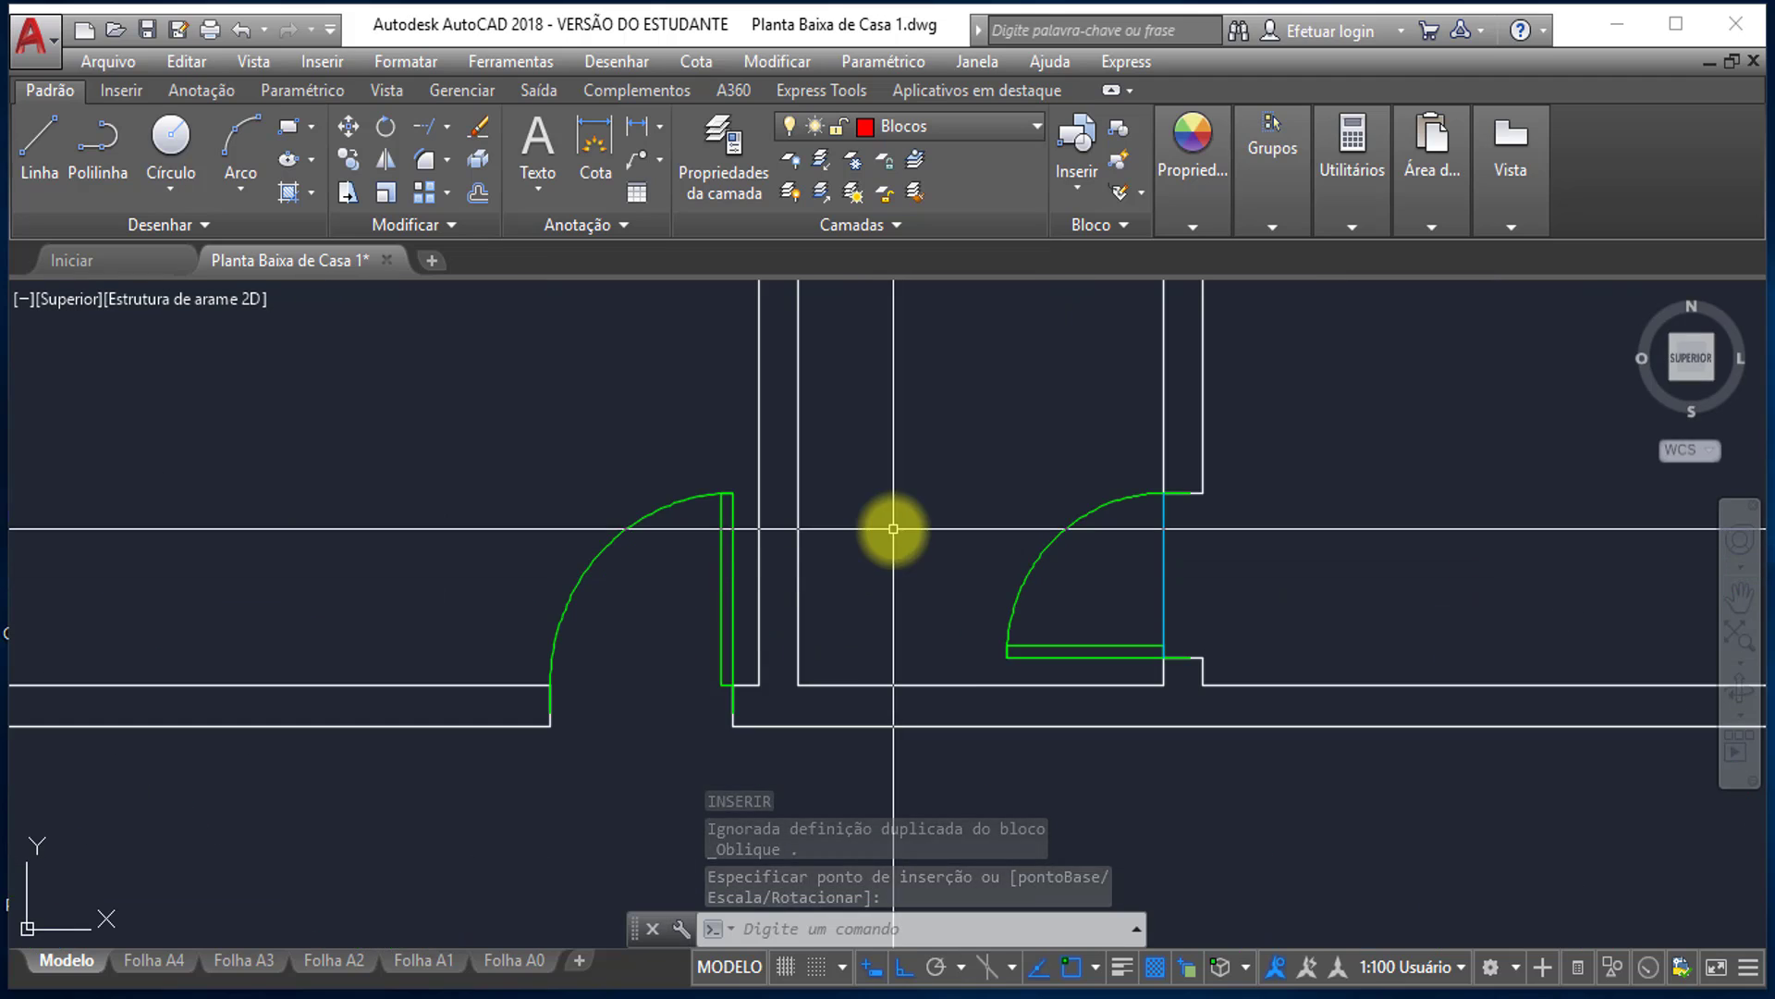
- Insert the Barcada de Banheiro block in the middle upper bathroom, at the room's lower-left inner corner
{"action": "scroll", "coordinate": [851, 595], "scroll_direction": "up", "scroll_amount": 3}
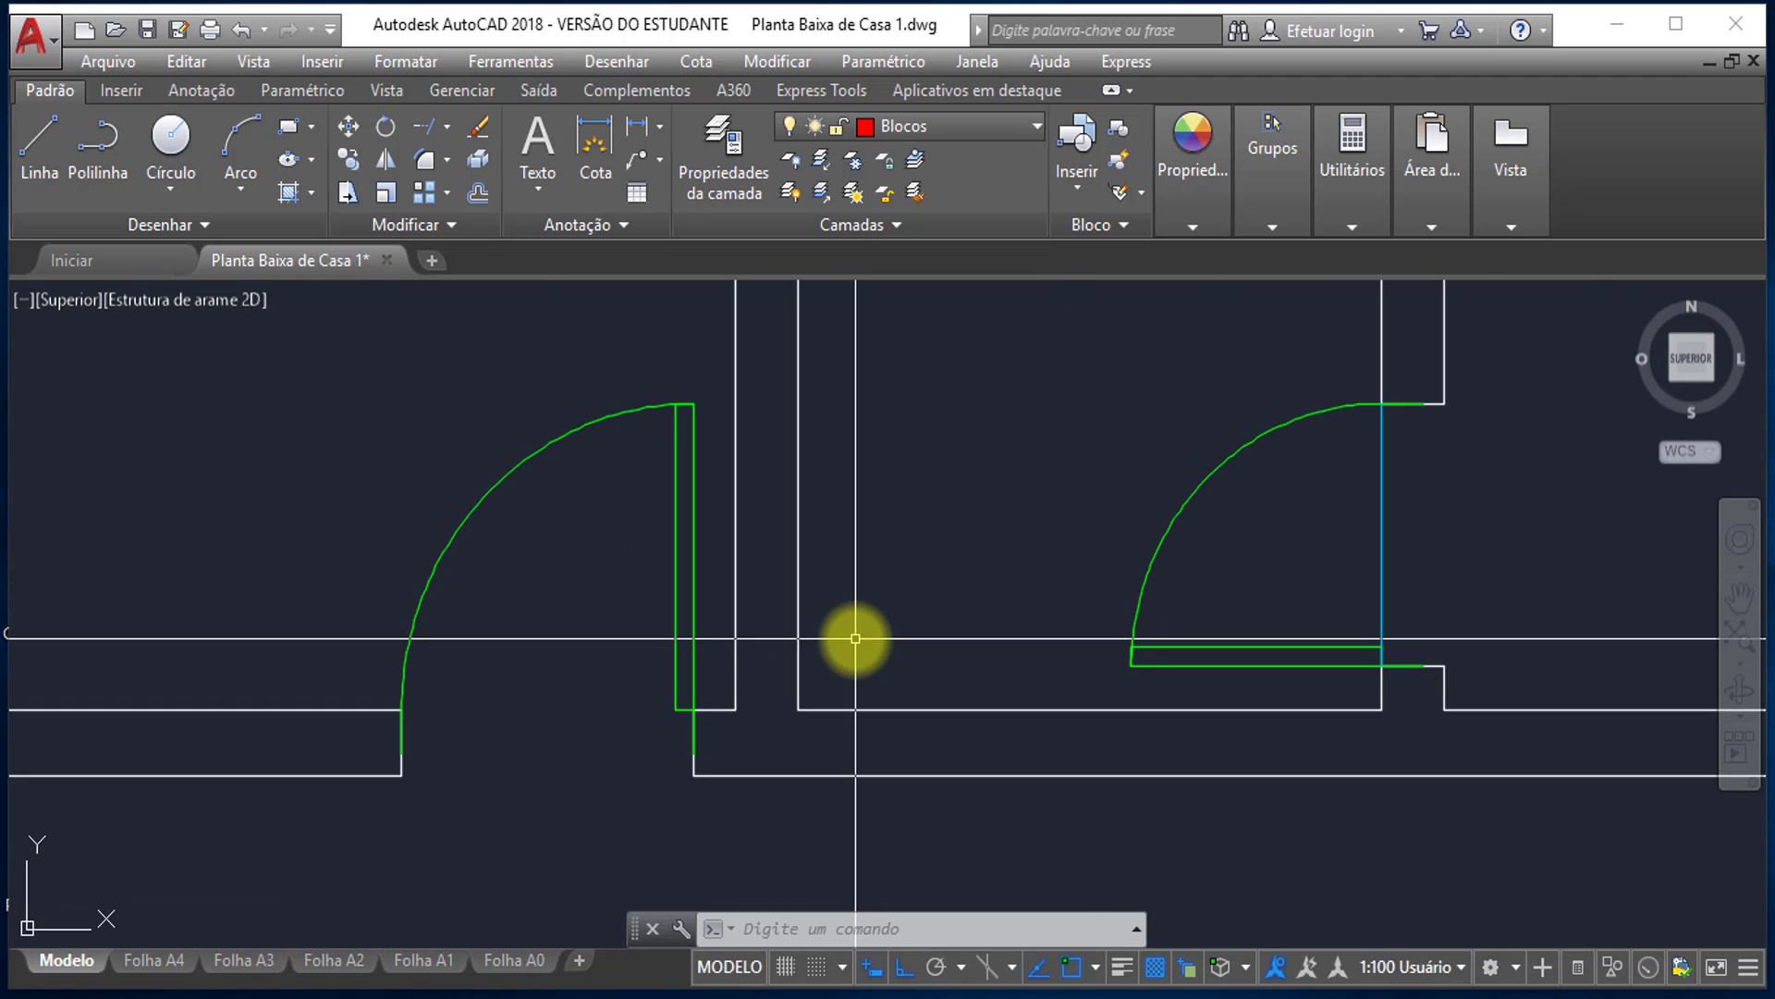
{"action": "key", "text": "BackSpace"}
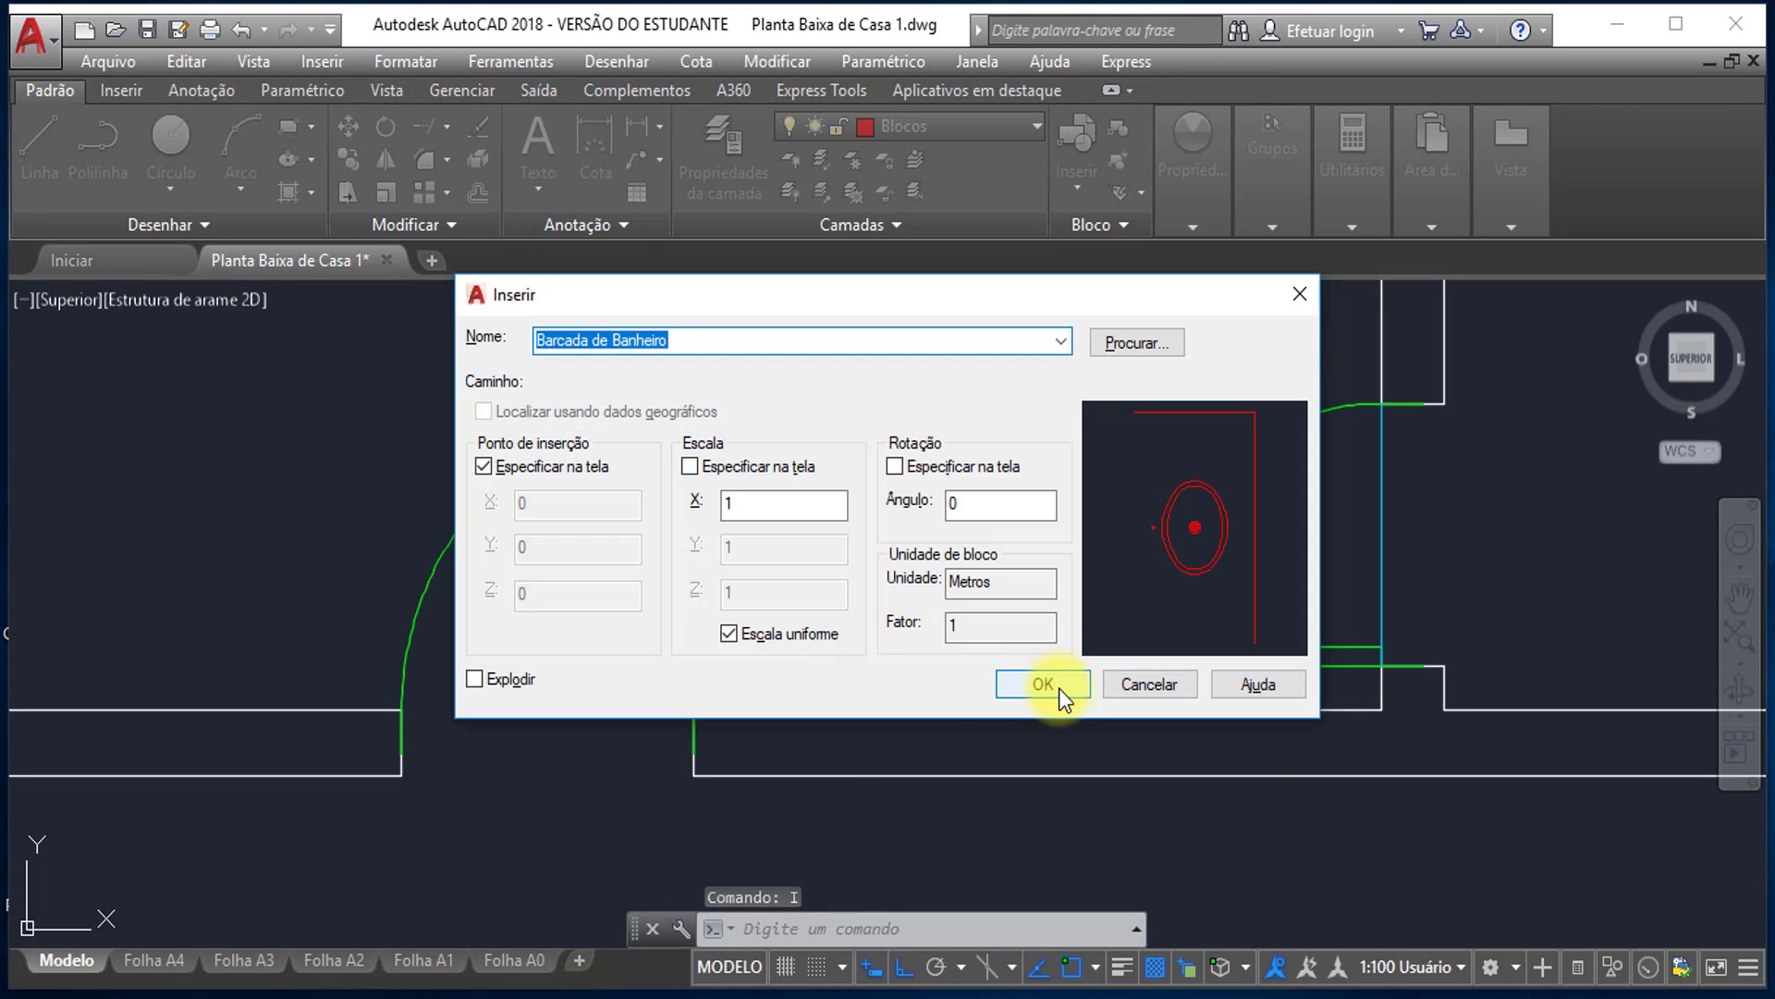
{"action": "left_click", "coordinate": [1043, 683]}
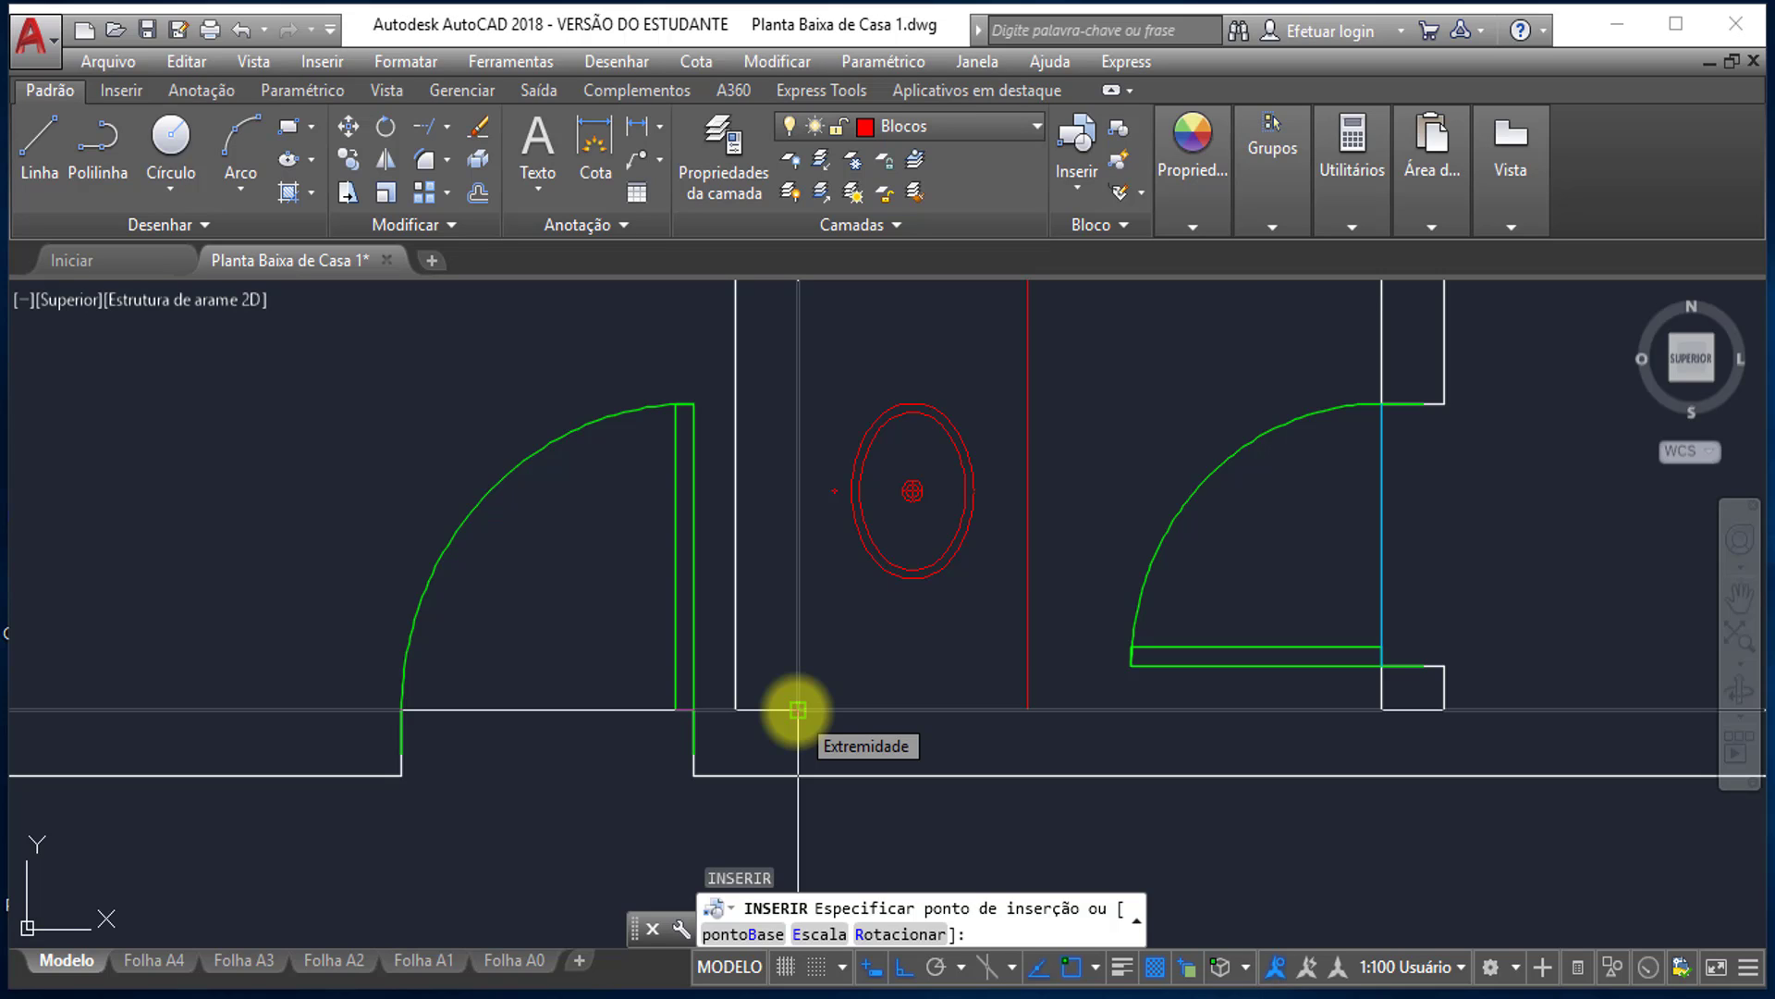
{"action": "left_click", "coordinate": [798, 710]}
- Insert the Barcada de Banheiro block in the easternmost upper bathroom, at the room's lower-left inner corner
{"action": "scroll", "coordinate": [734, 722], "scroll_direction": "down", "scroll_amount": 5}
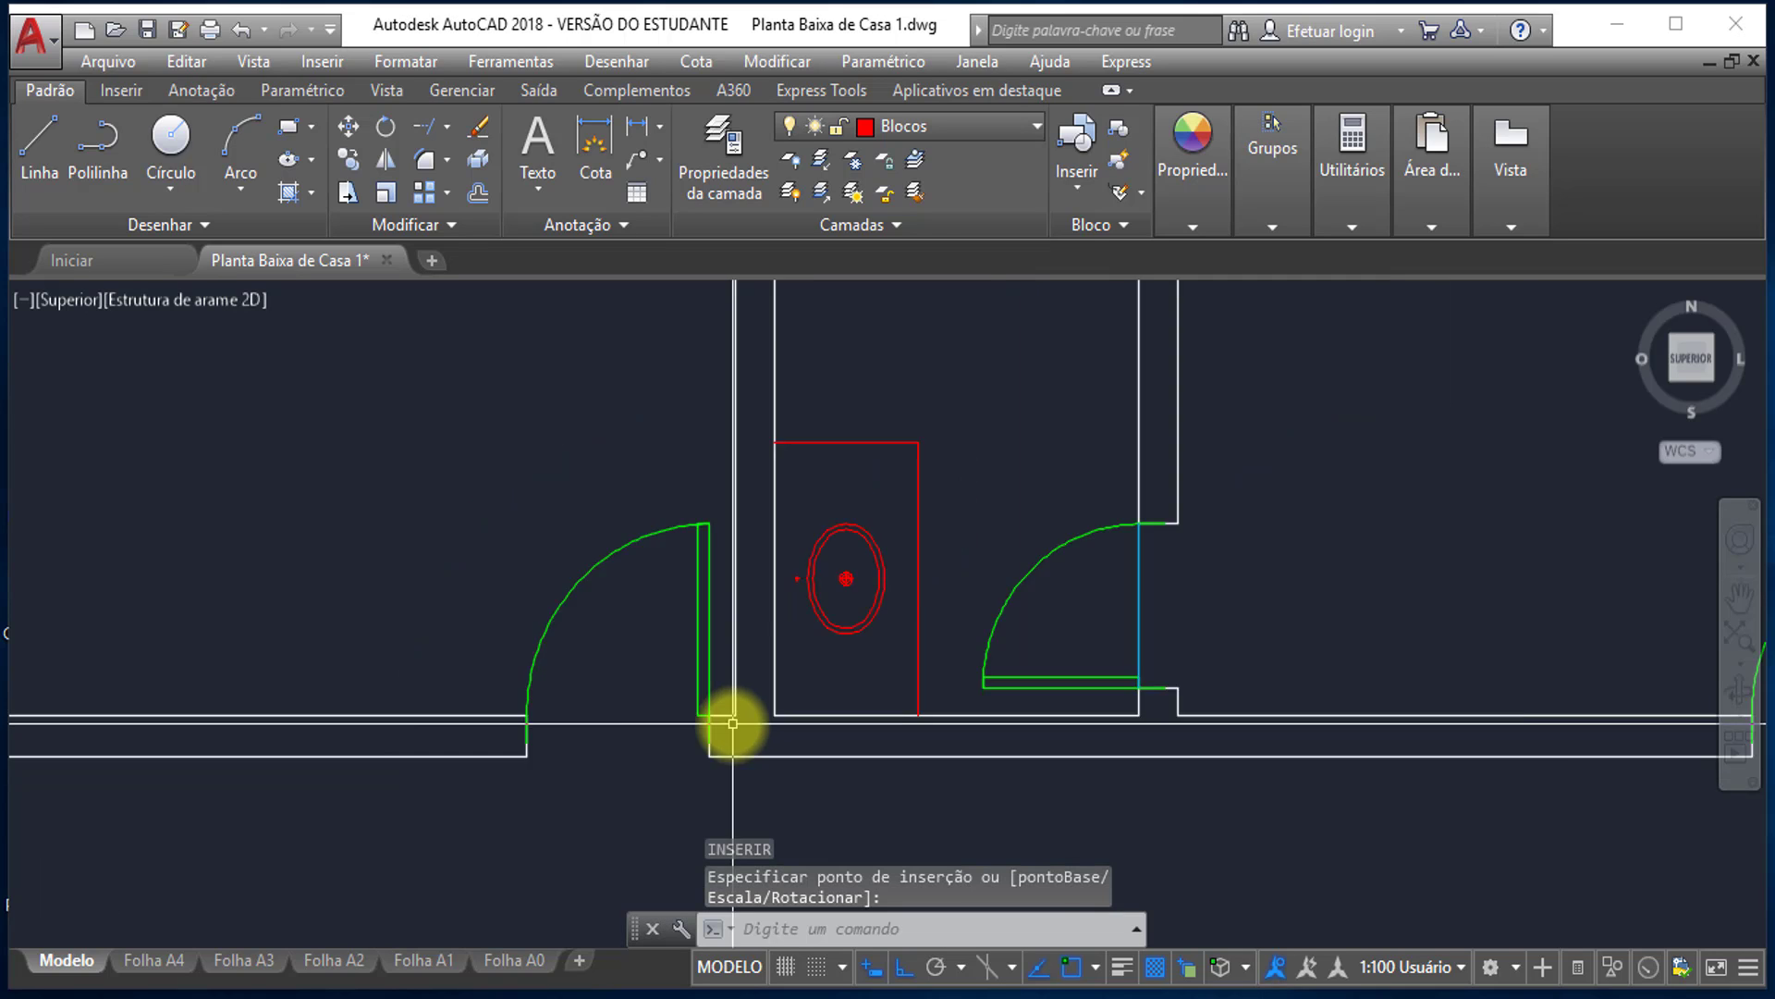
{"action": "scroll", "coordinate": [761, 709], "scroll_direction": "down", "scroll_amount": 3}
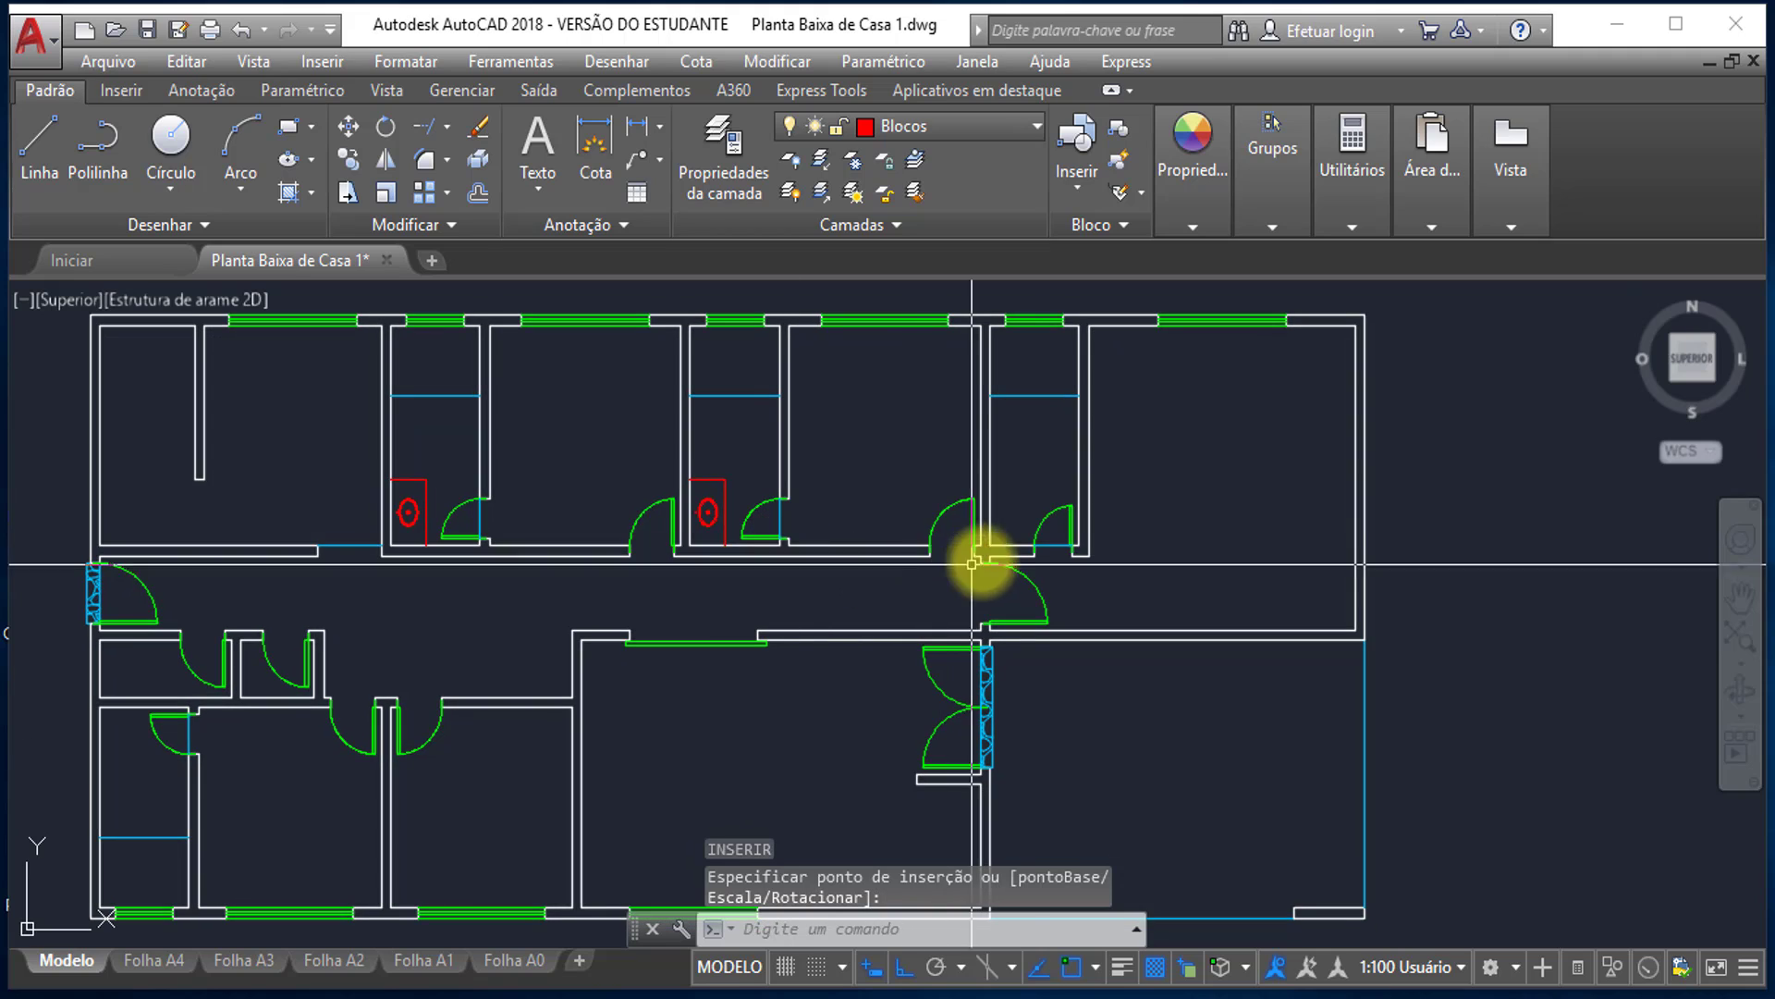
{"action": "scroll", "coordinate": [1026, 508], "scroll_direction": "up", "scroll_amount": 4}
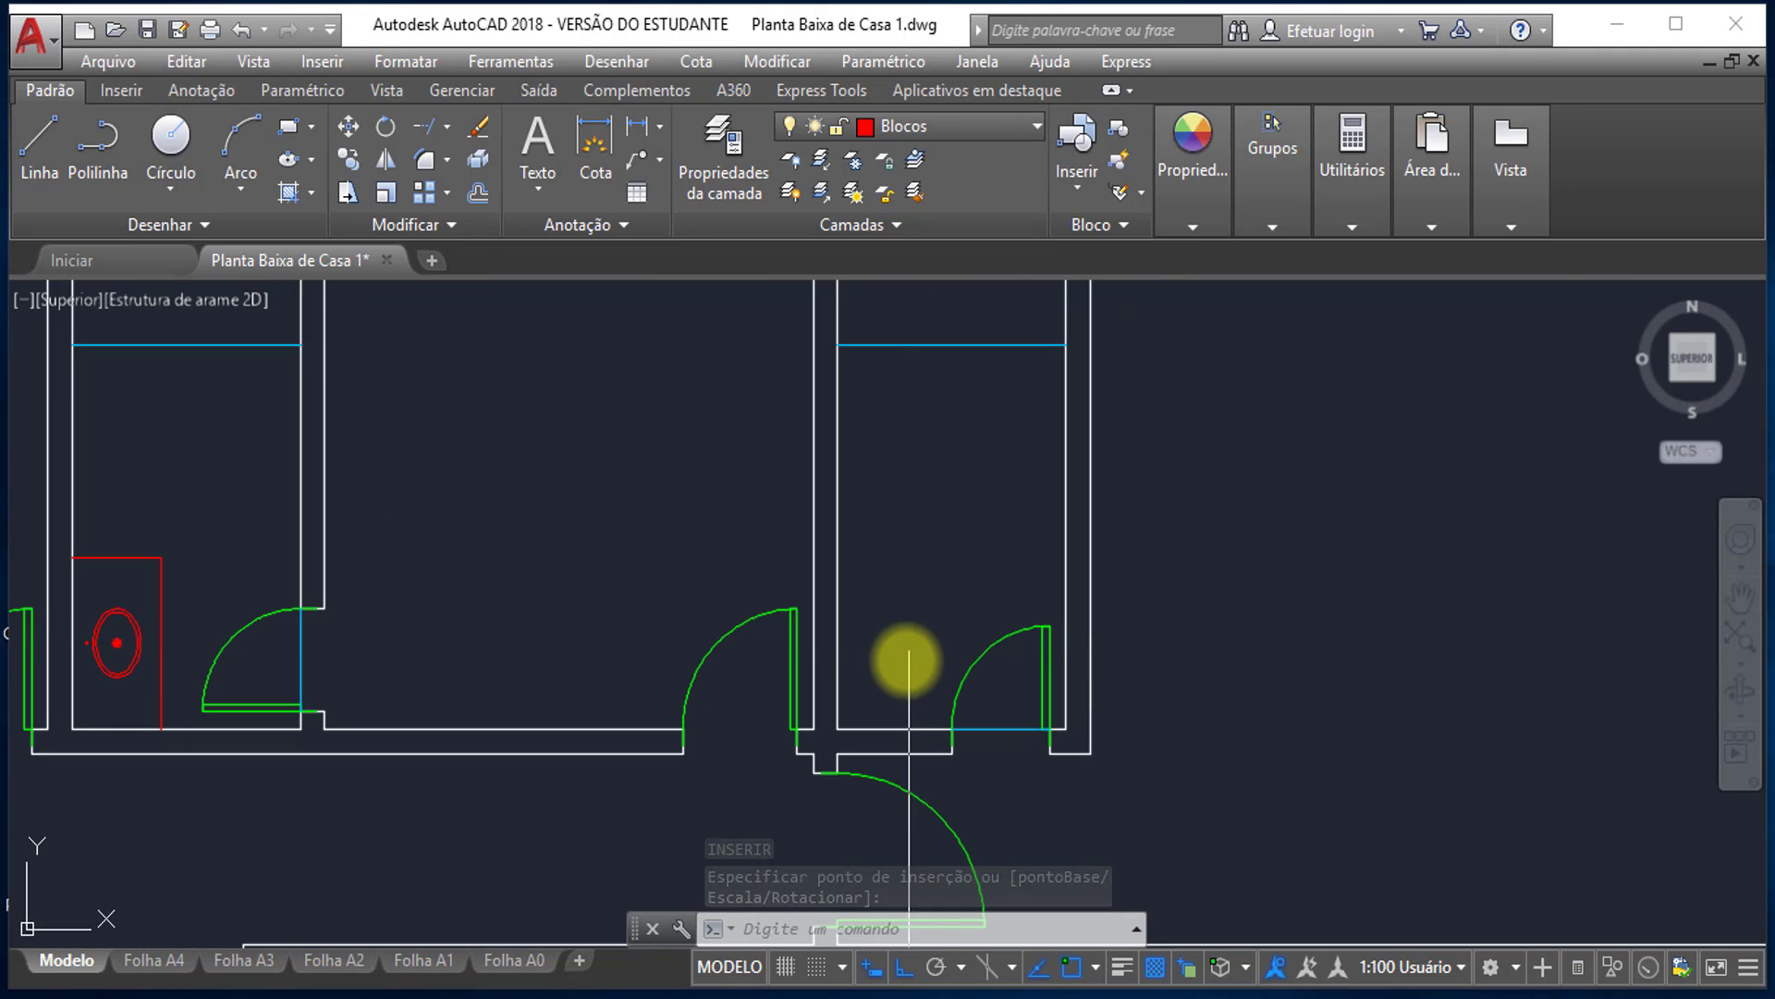
{"action": "scroll", "coordinate": [901, 682], "scroll_direction": "up", "scroll_amount": 2}
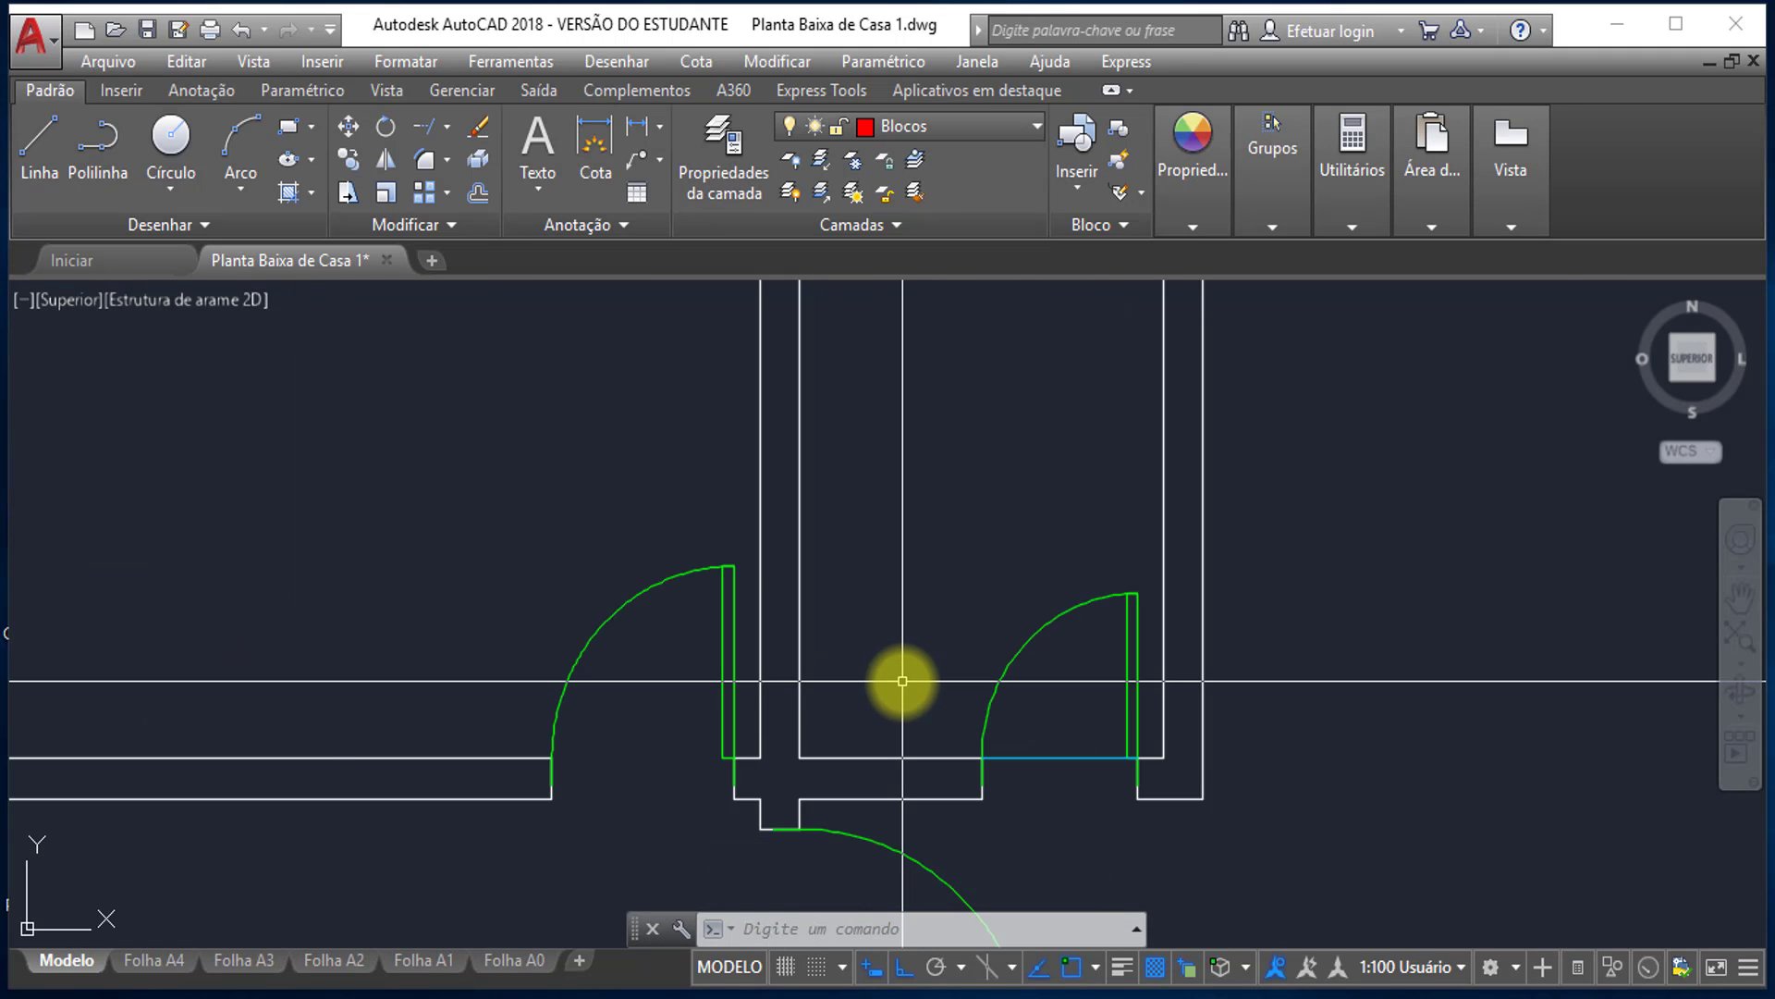
{"action": "key", "text": "Return"}
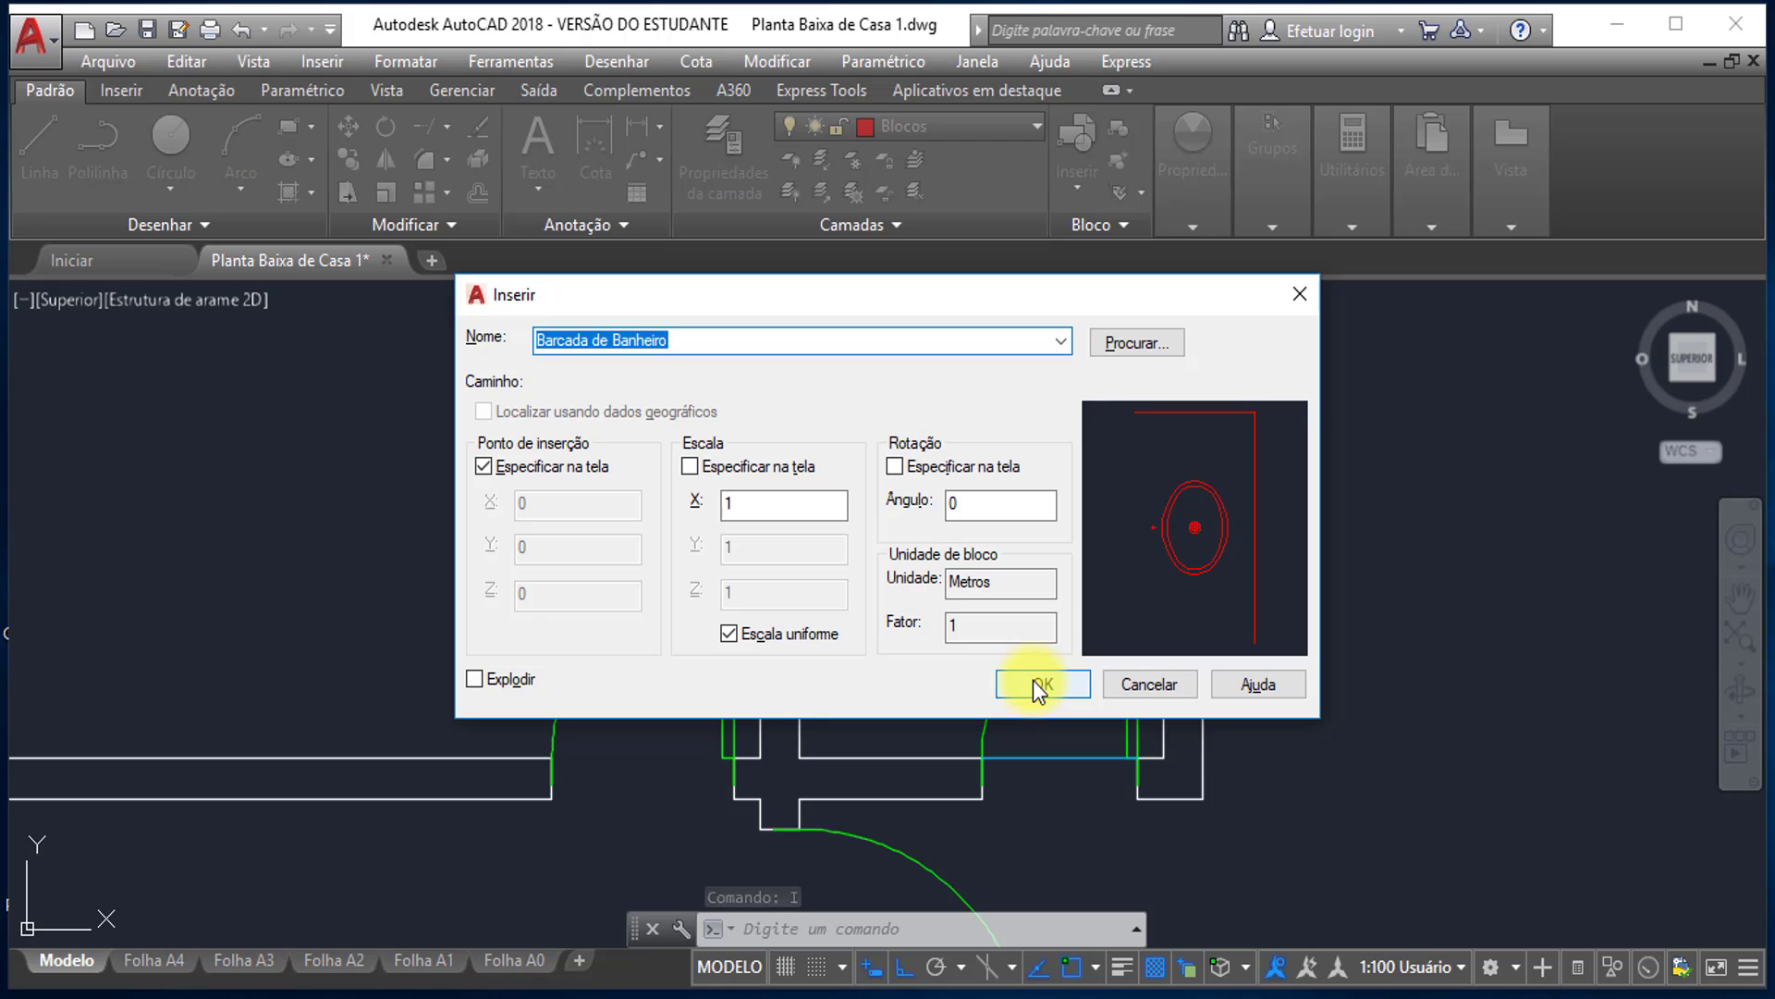
{"action": "left_click", "coordinate": [1034, 680]}
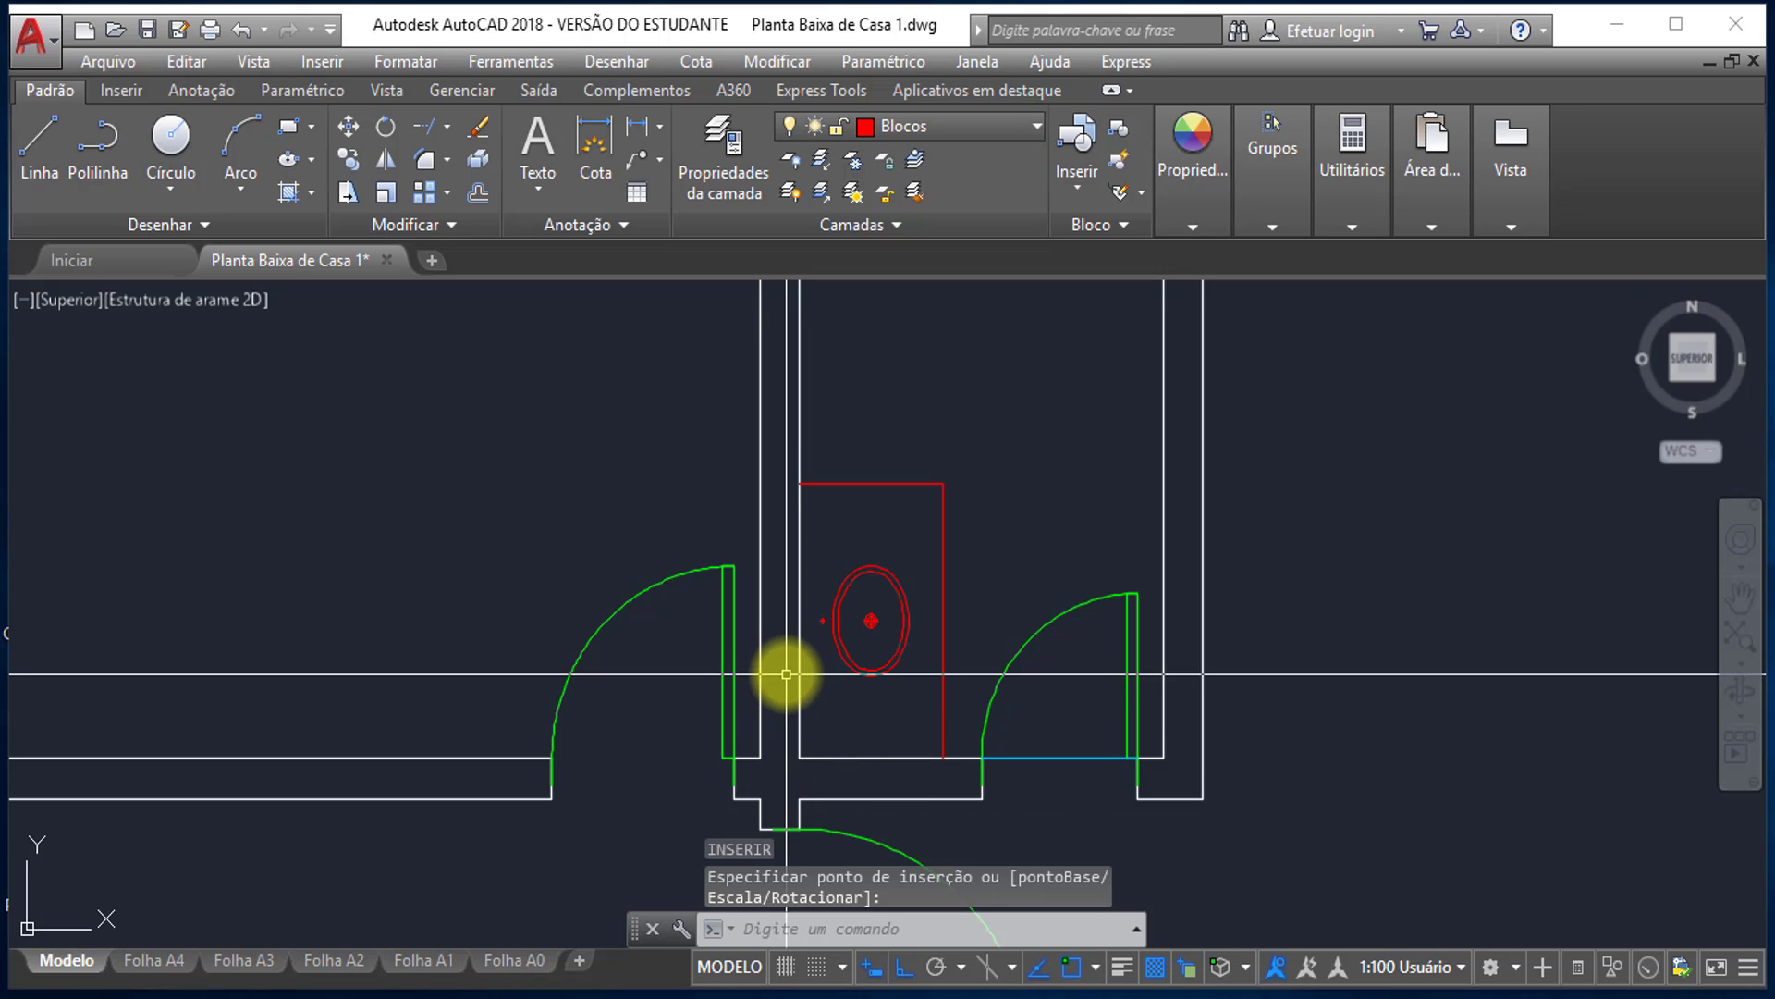
- Insert another Barcada de Banheiro block at scale 1 in the empty area below the house's lower-left bathroom
{"action": "scroll", "coordinate": [926, 601], "scroll_direction": "down", "scroll_amount": 6}
{"action": "scroll", "coordinate": [912, 607], "scroll_direction": "down", "scroll_amount": 3}
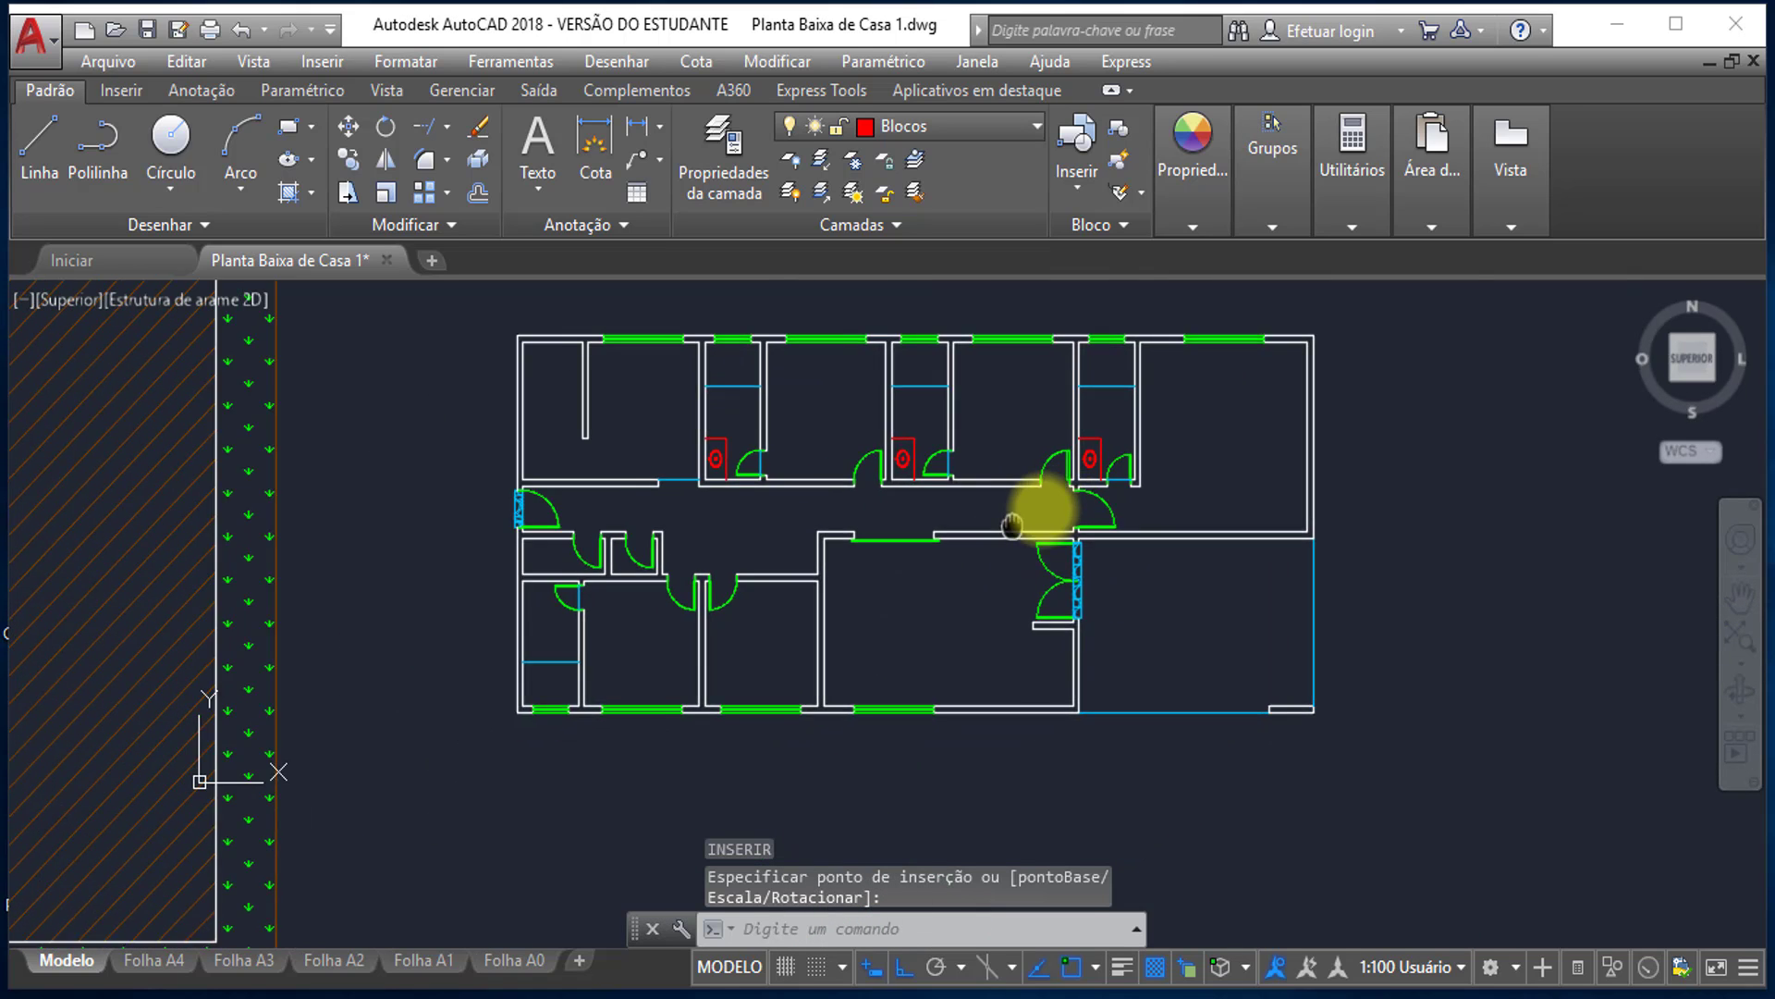
{"action": "scroll", "coordinate": [1008, 555], "scroll_direction": "down", "scroll_amount": 1}
{"action": "middle_click_drag", "start_coordinate": [681, 594], "coordinate": [705, 508]}
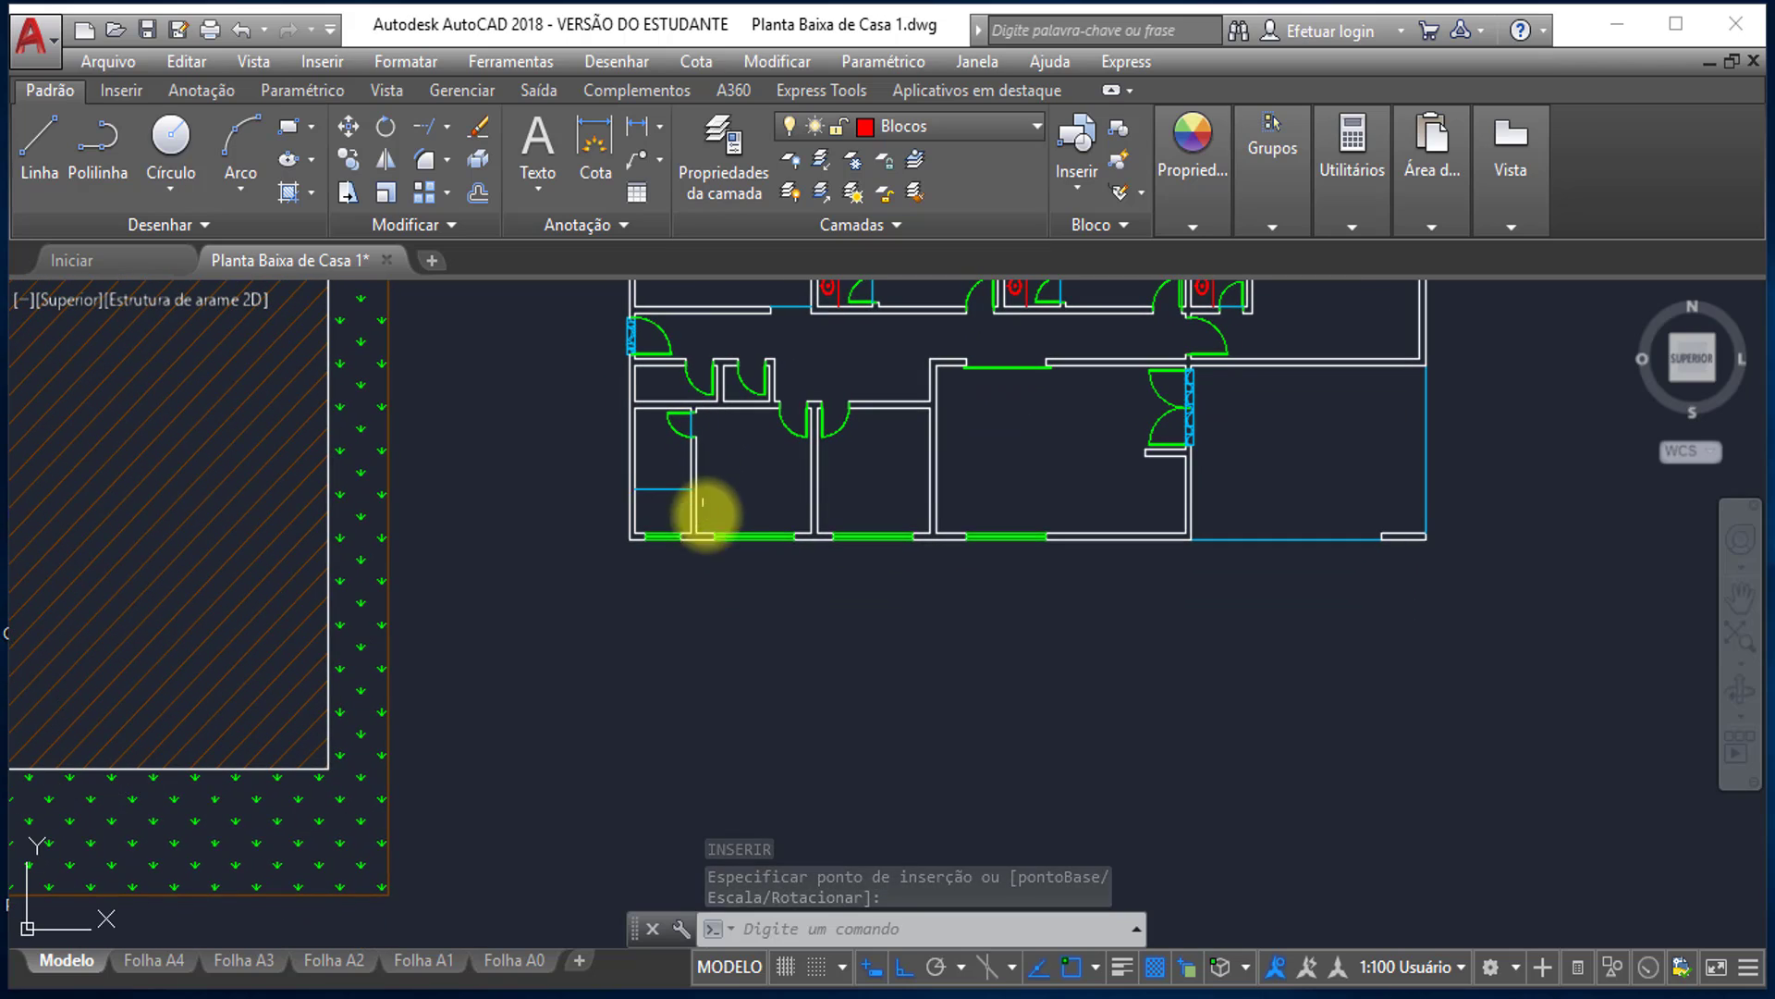
{"action": "middle_click_drag", "start_coordinate": [685, 635], "coordinate": [676, 689]}
{"action": "scroll", "coordinate": [680, 694], "scroll_direction": "up", "scroll_amount": 3}
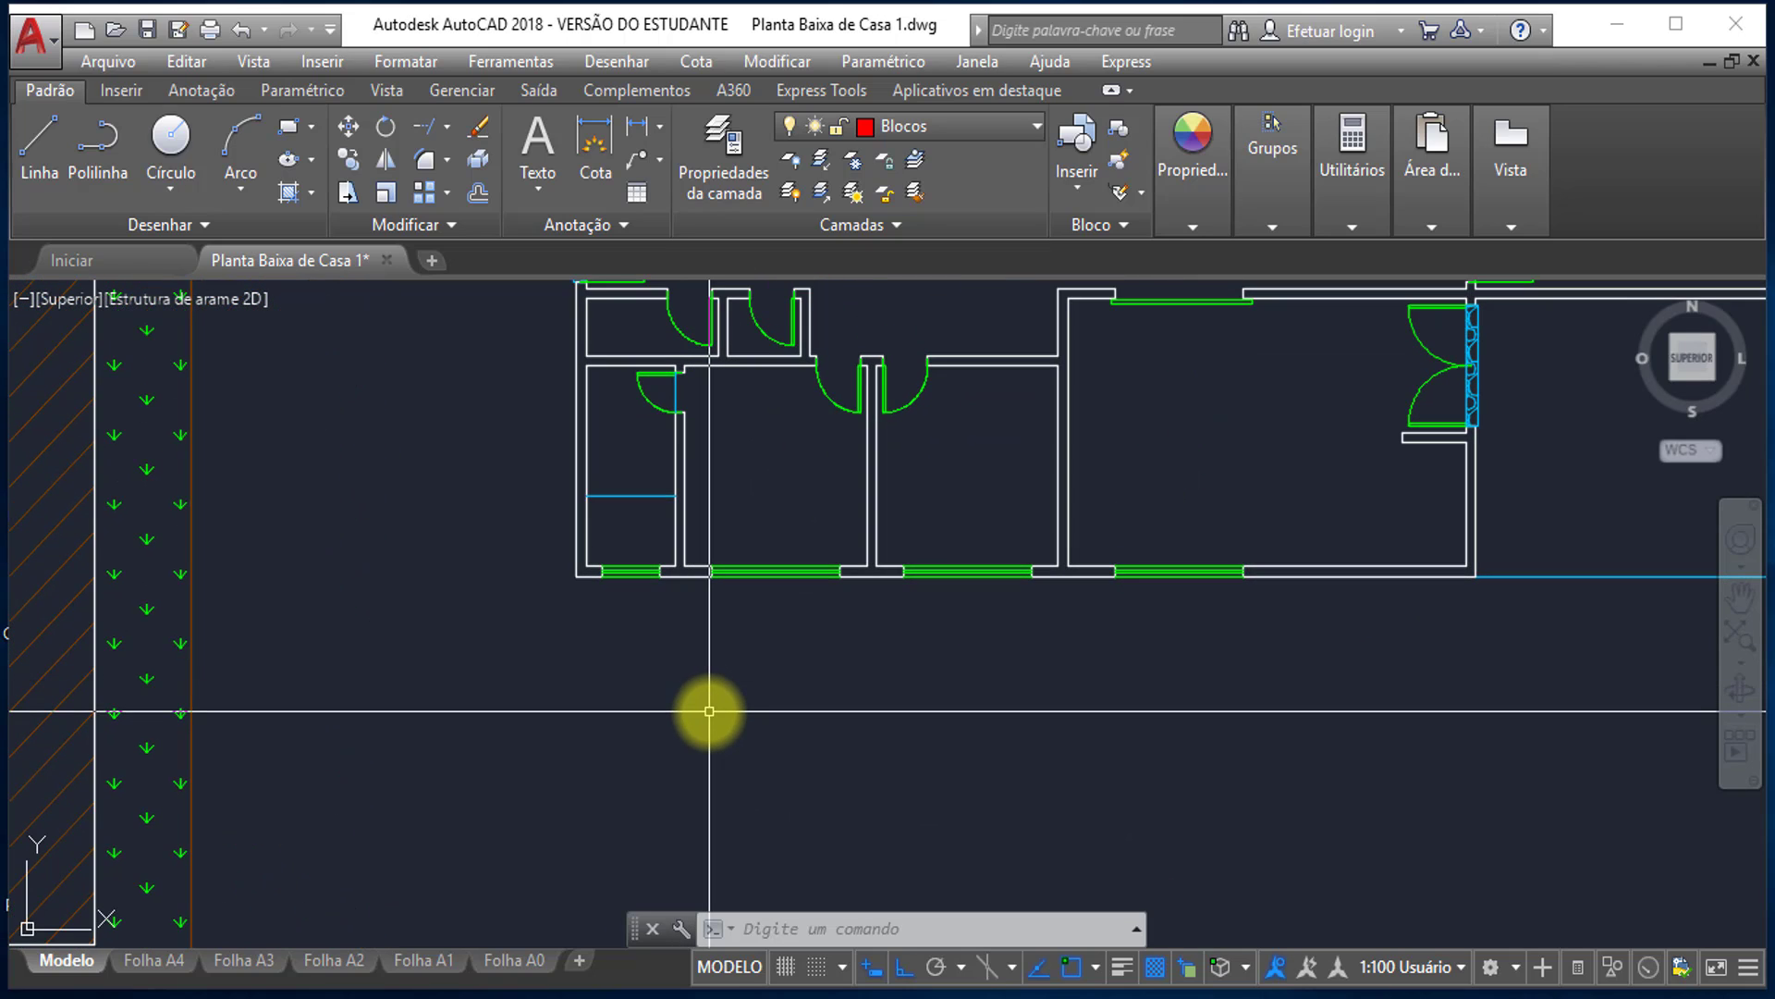
{"action": "type", "text": "i"}
{"action": "key", "text": "Return"}
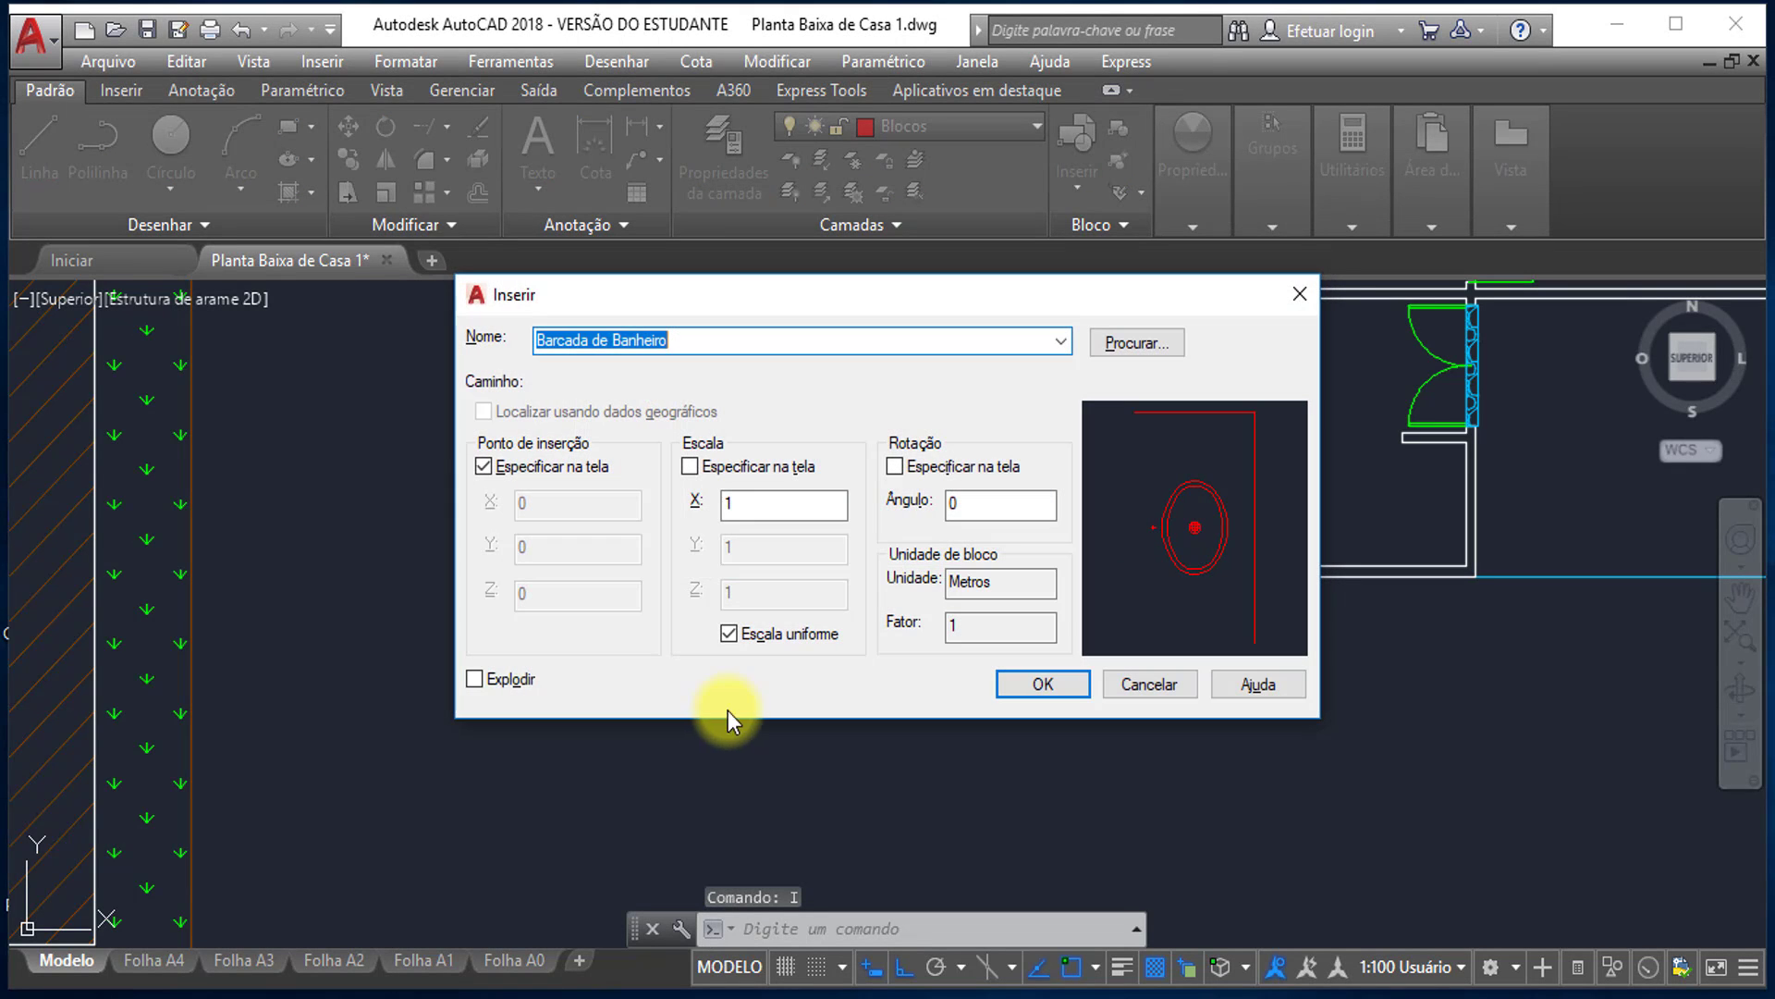
{"action": "left_click", "coordinate": [1058, 684]}
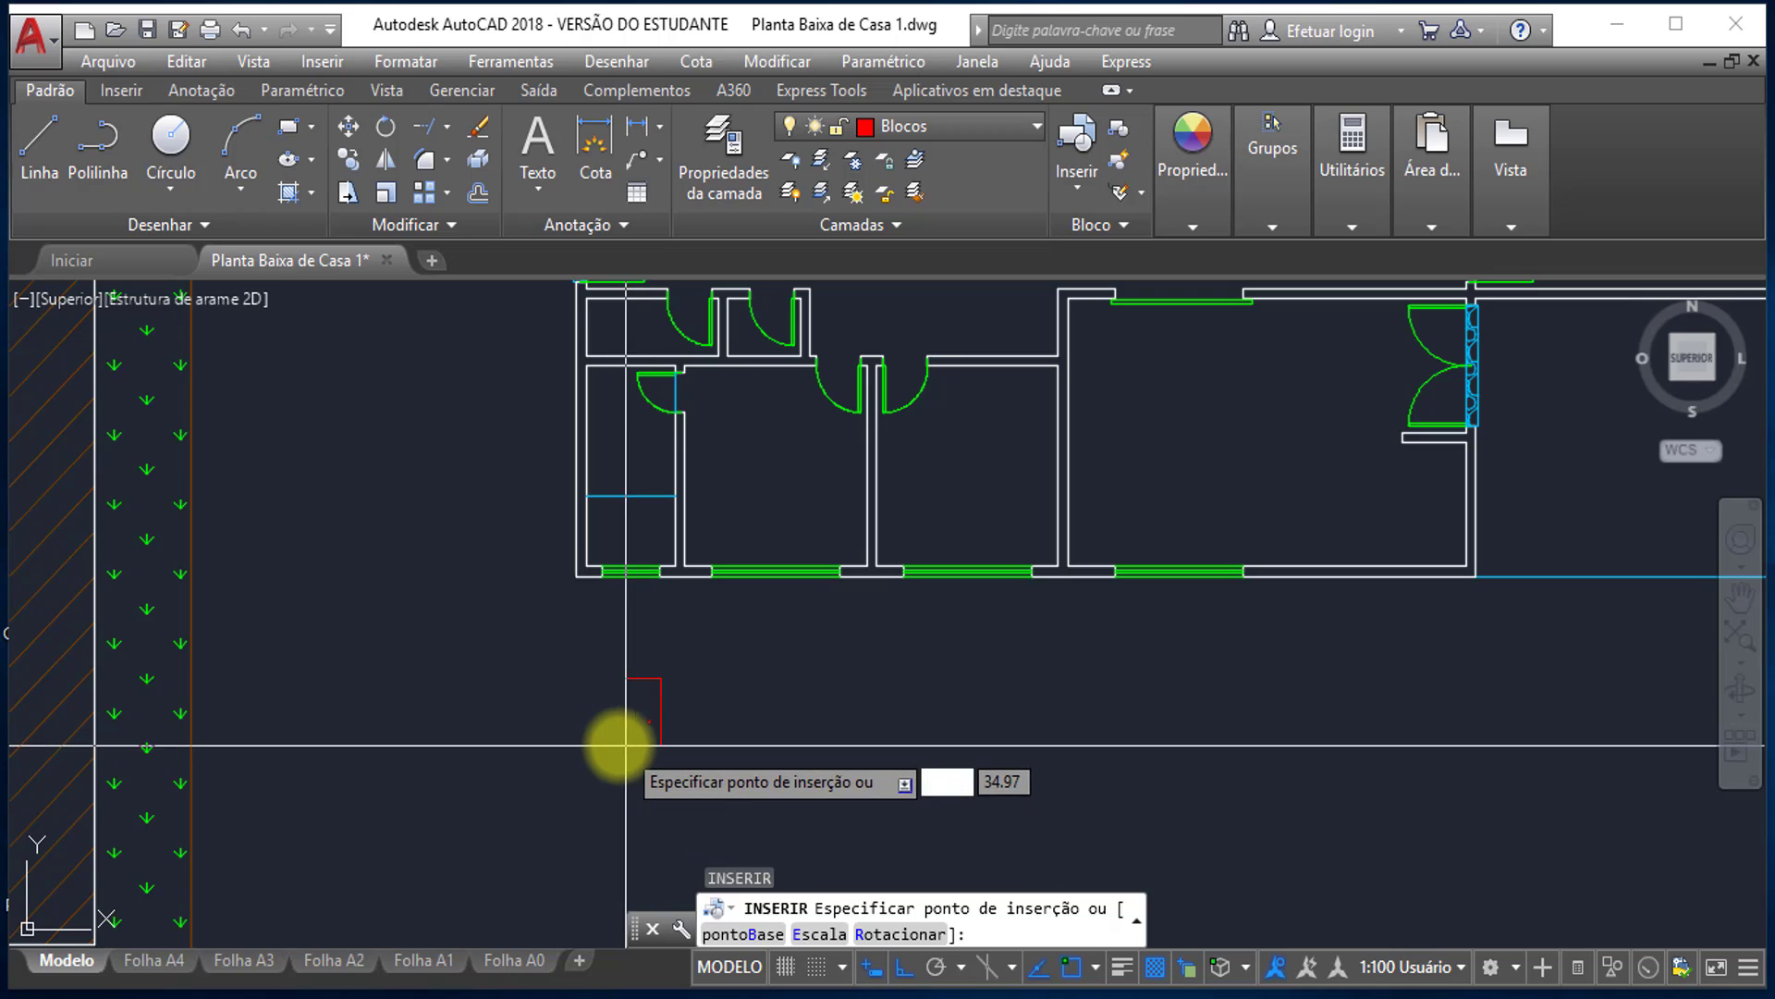
{"action": "left_click", "coordinate": [611, 683]}
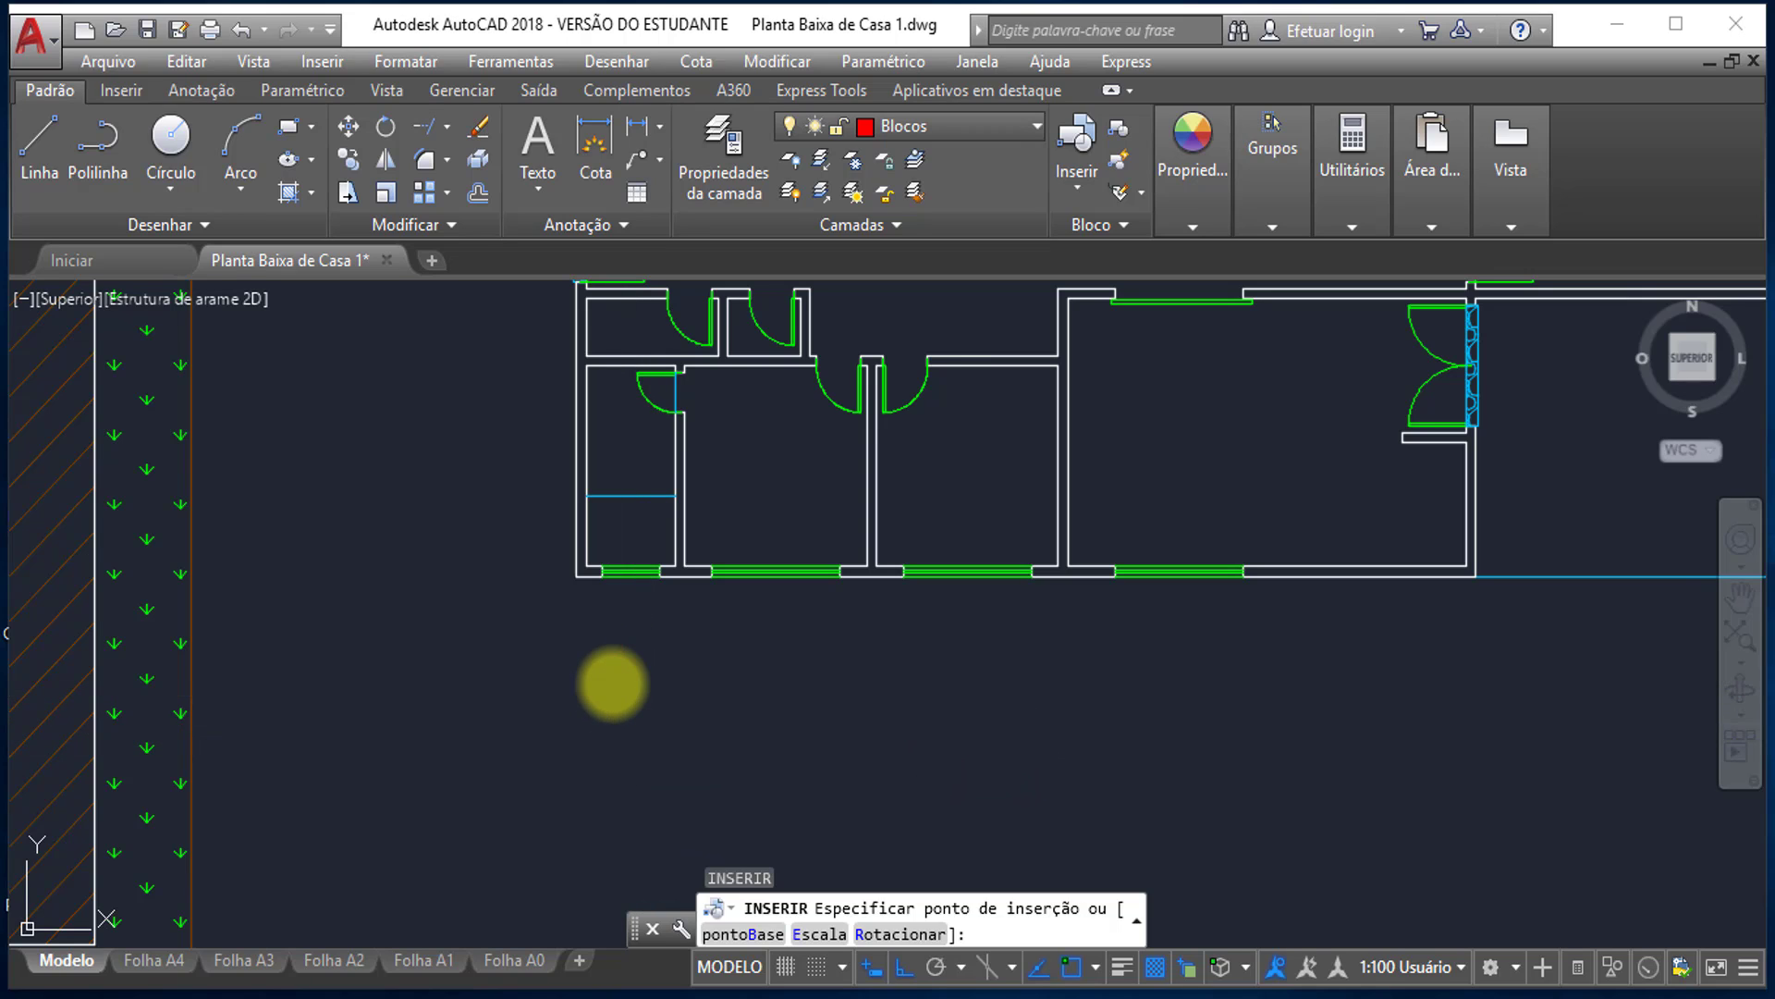
- Draw a horizontal line about 0.53 m long from the countertop's lower-right endpoint to below its upper-left end, closing the block's lower side
{"action": "scroll", "coordinate": [598, 667], "scroll_direction": "up", "scroll_amount": 6}
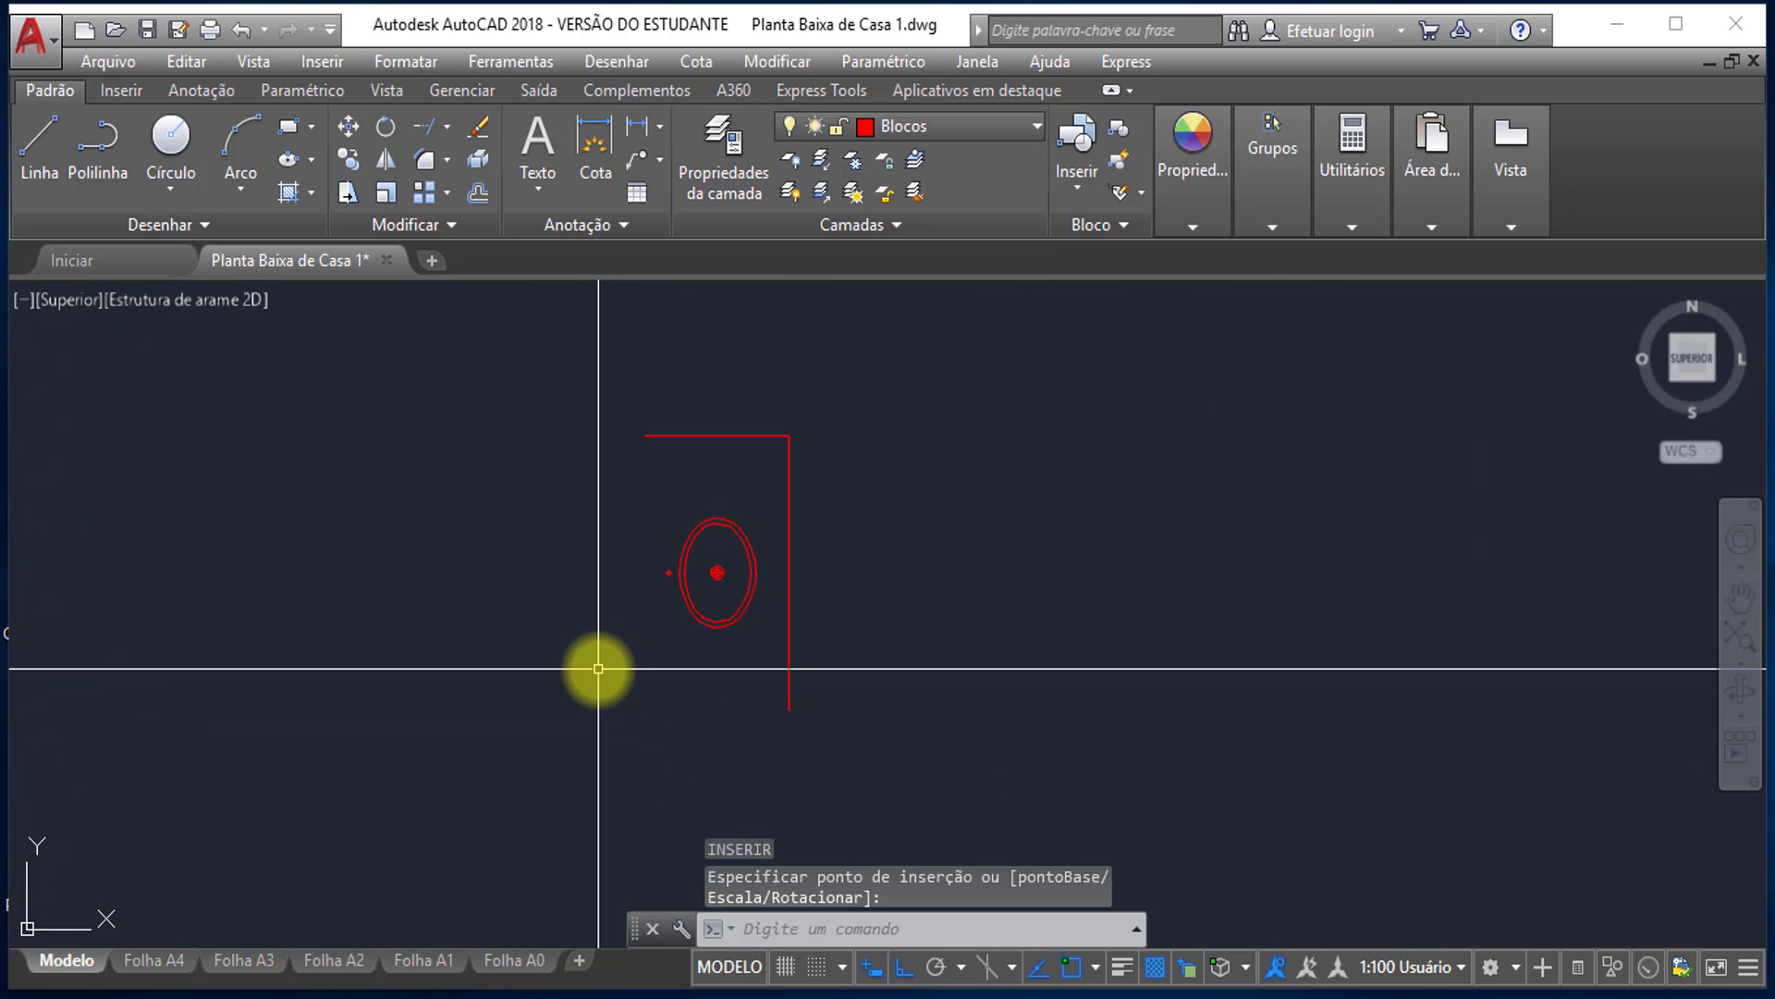
{"action": "scroll", "coordinate": [662, 626], "scroll_direction": "down", "scroll_amount": 6}
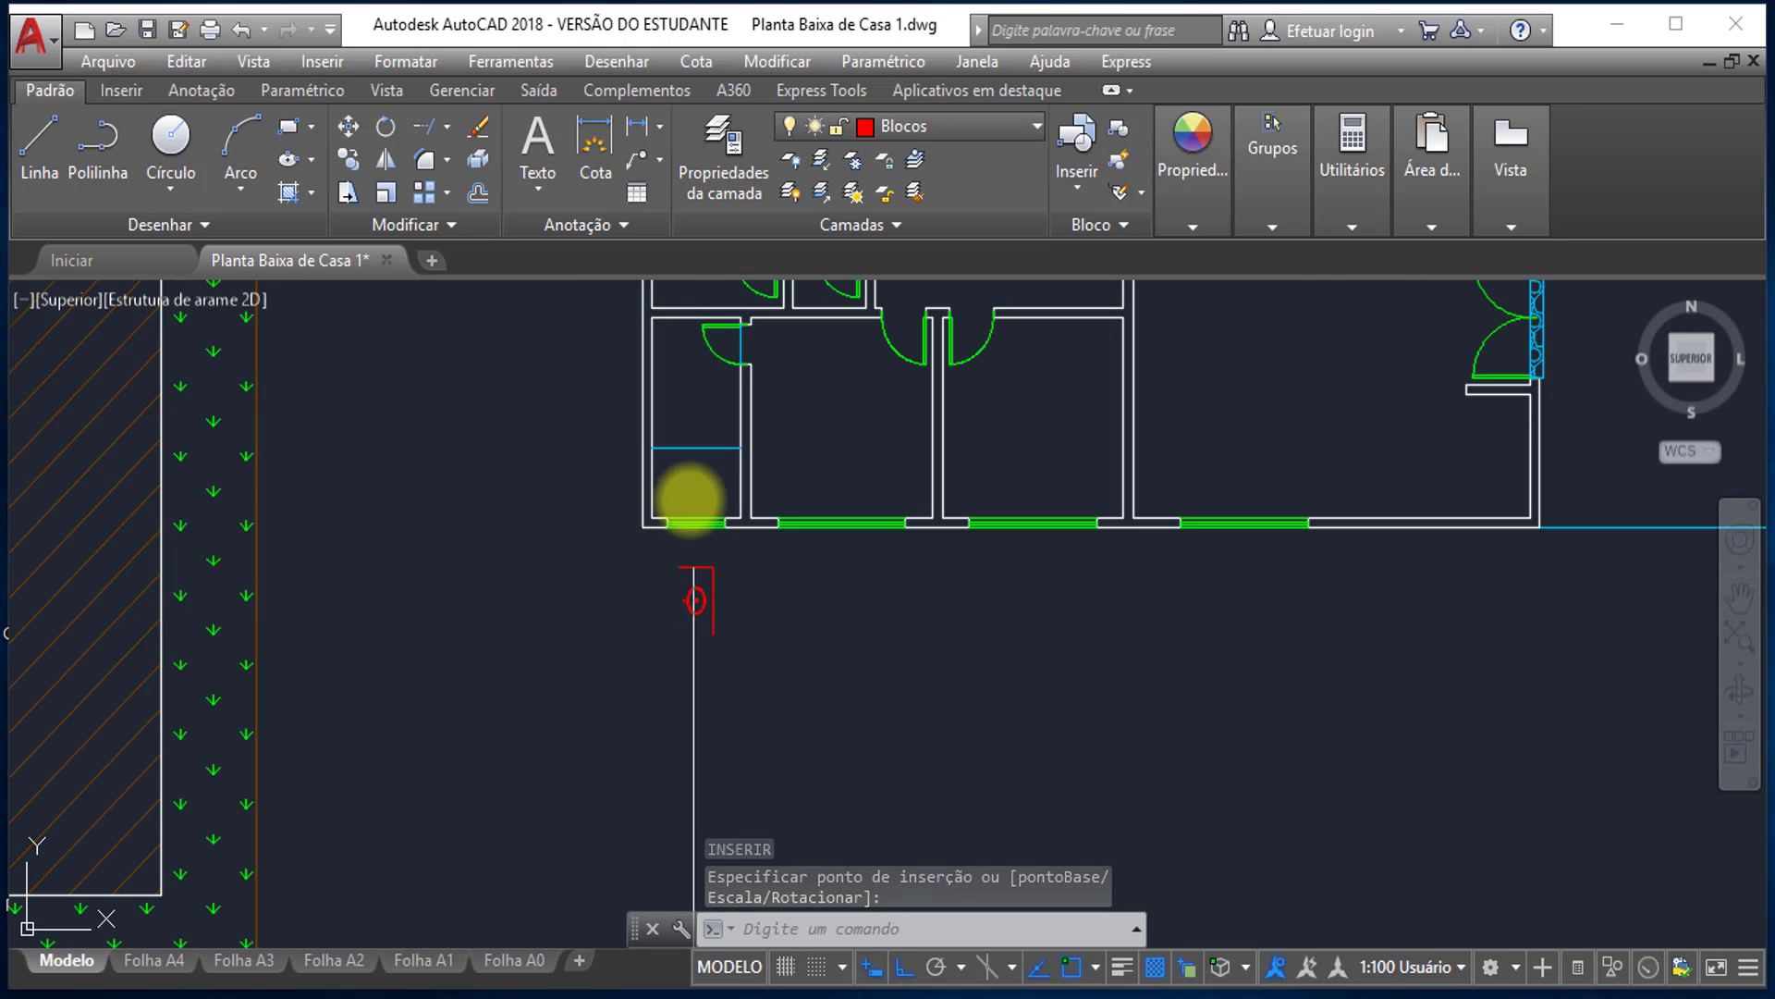
{"action": "scroll", "coordinate": [666, 590], "scroll_direction": "up", "scroll_amount": 4}
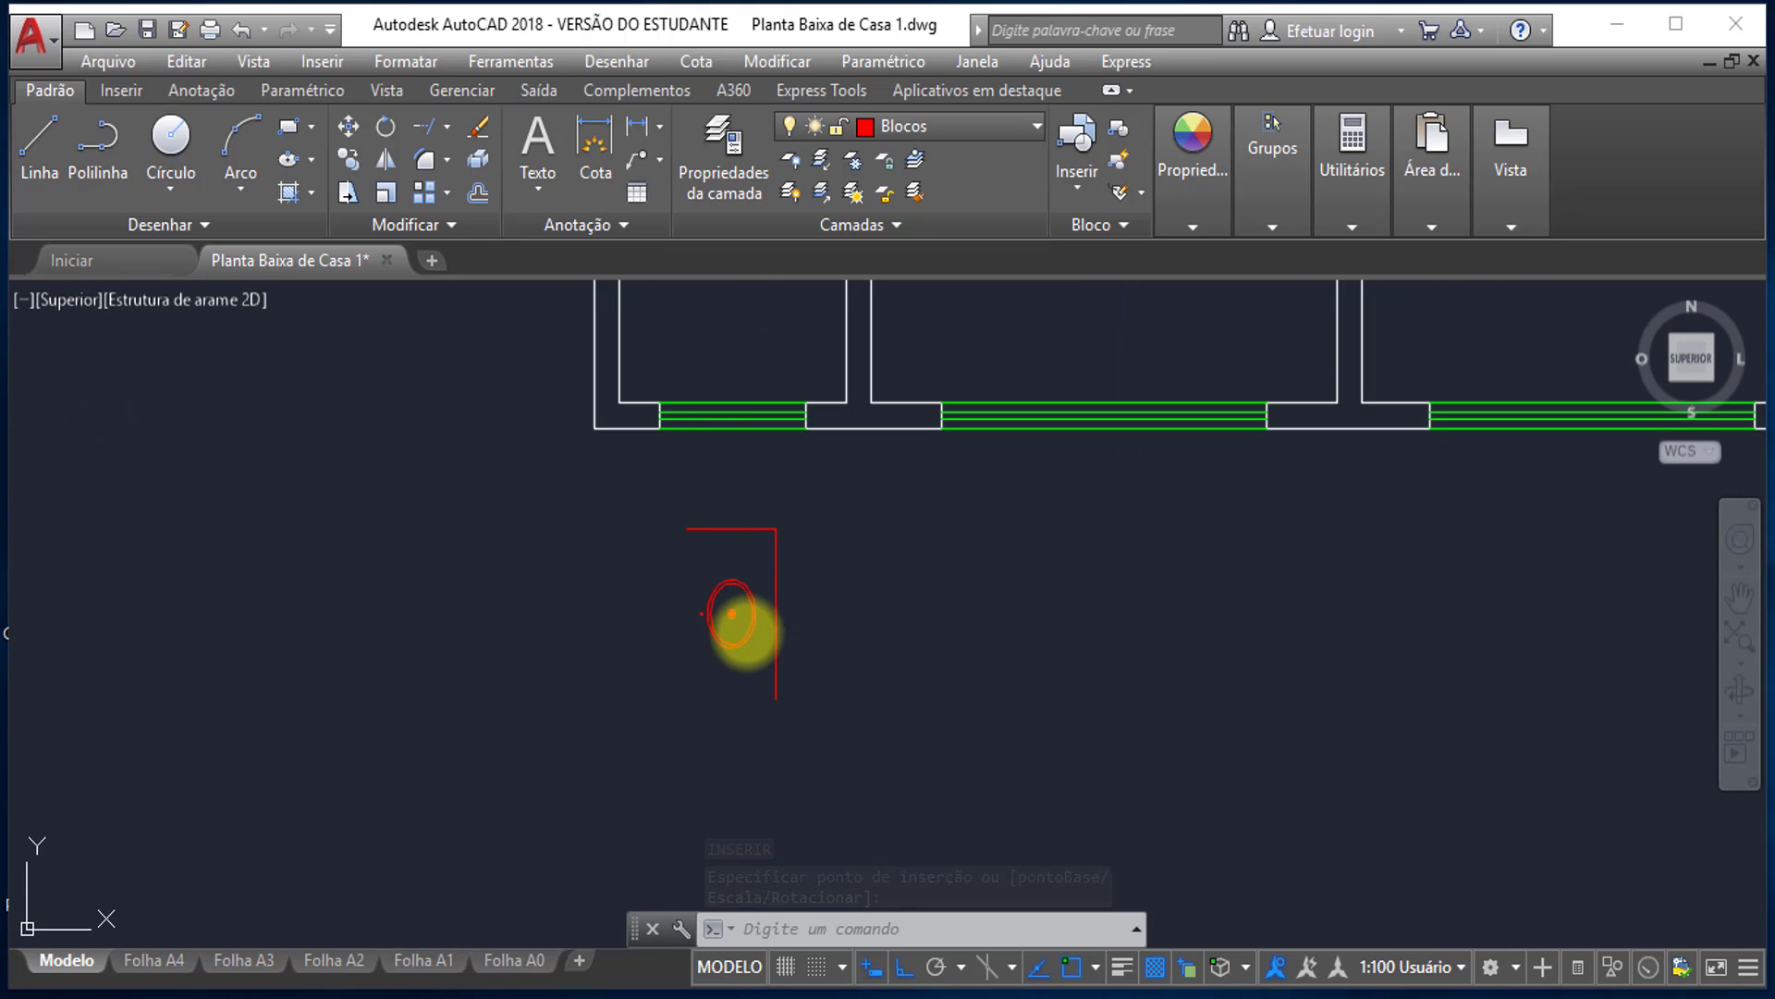
{"action": "middle_click_drag", "start_coordinate": [741, 626], "coordinate": [644, 626]}
{"action": "scroll", "coordinate": [634, 597], "scroll_direction": "up", "scroll_amount": 4}
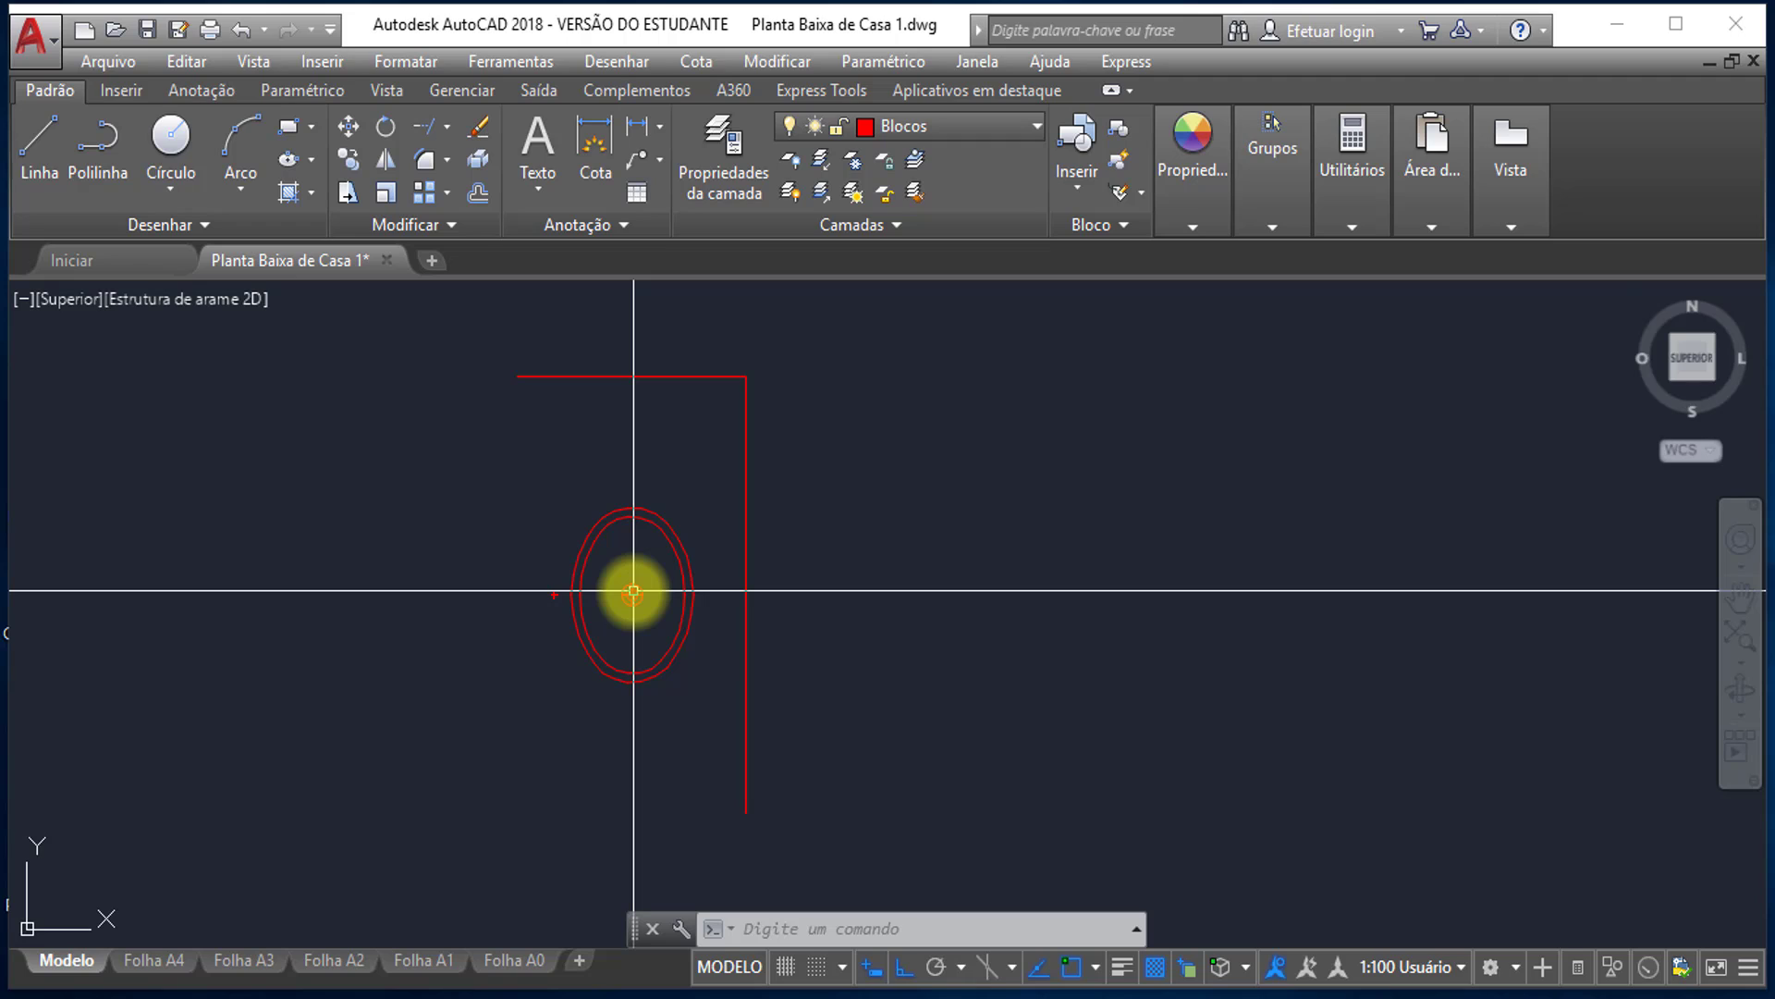
{"action": "type", "text": "l"}
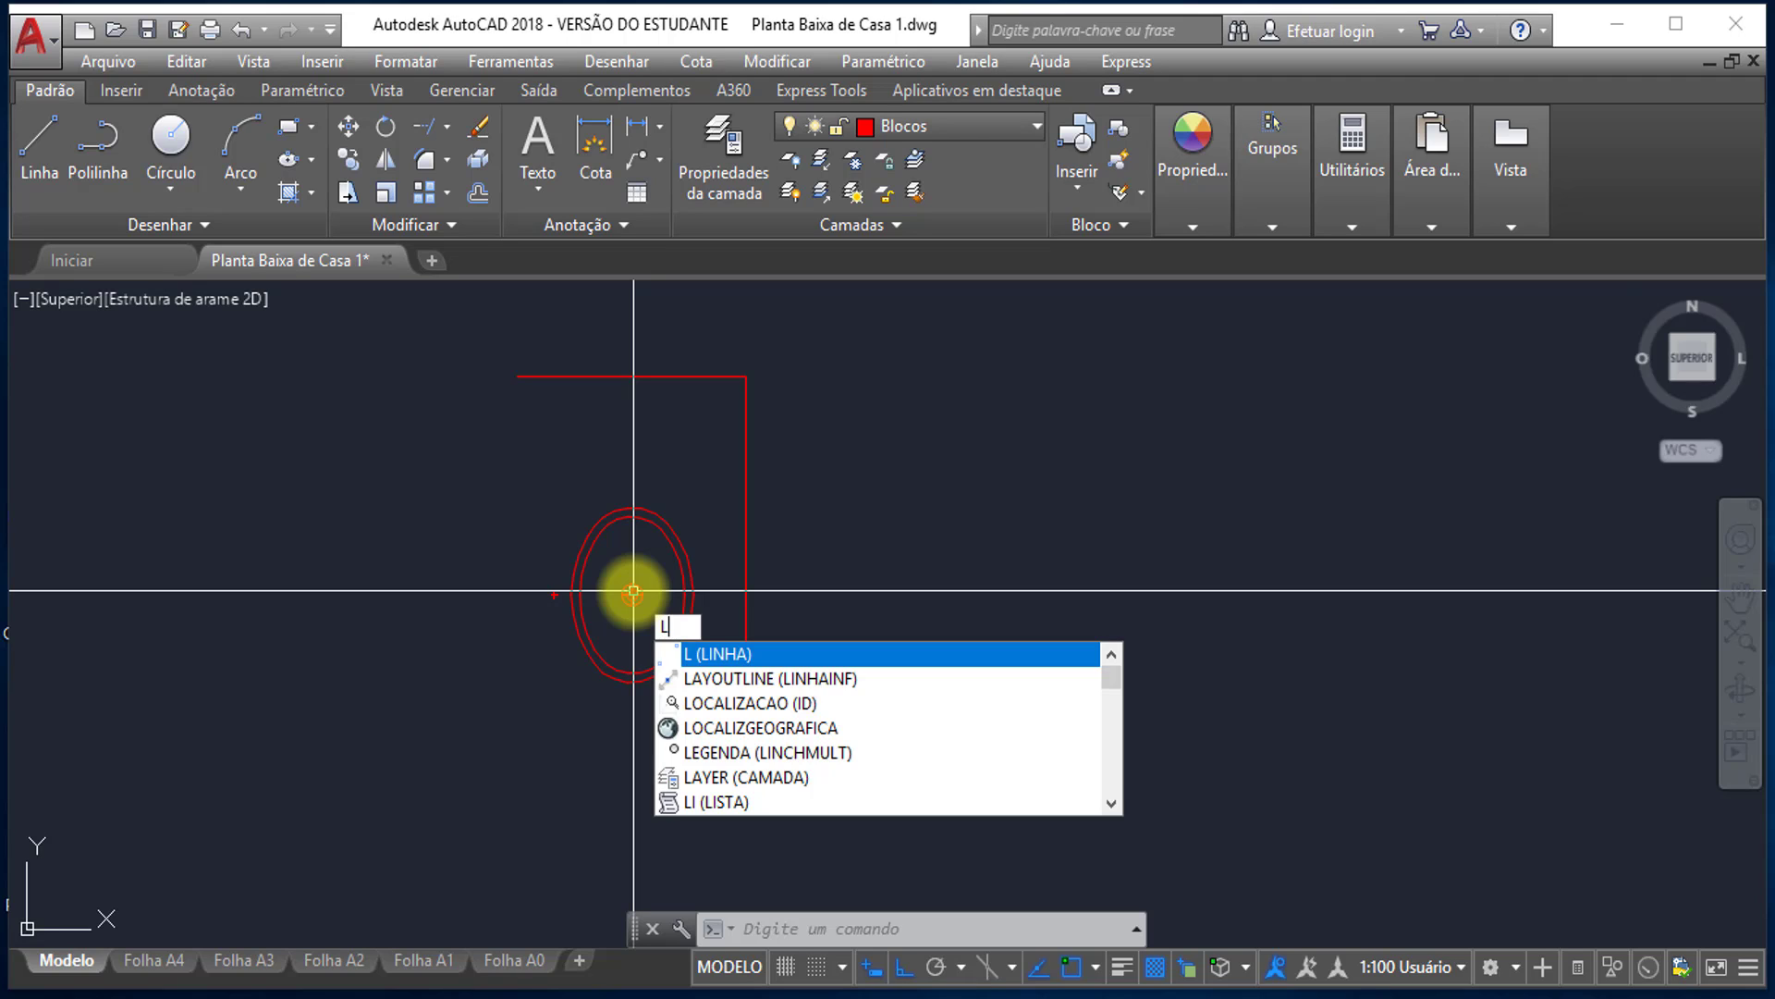
{"action": "key", "text": "Return"}
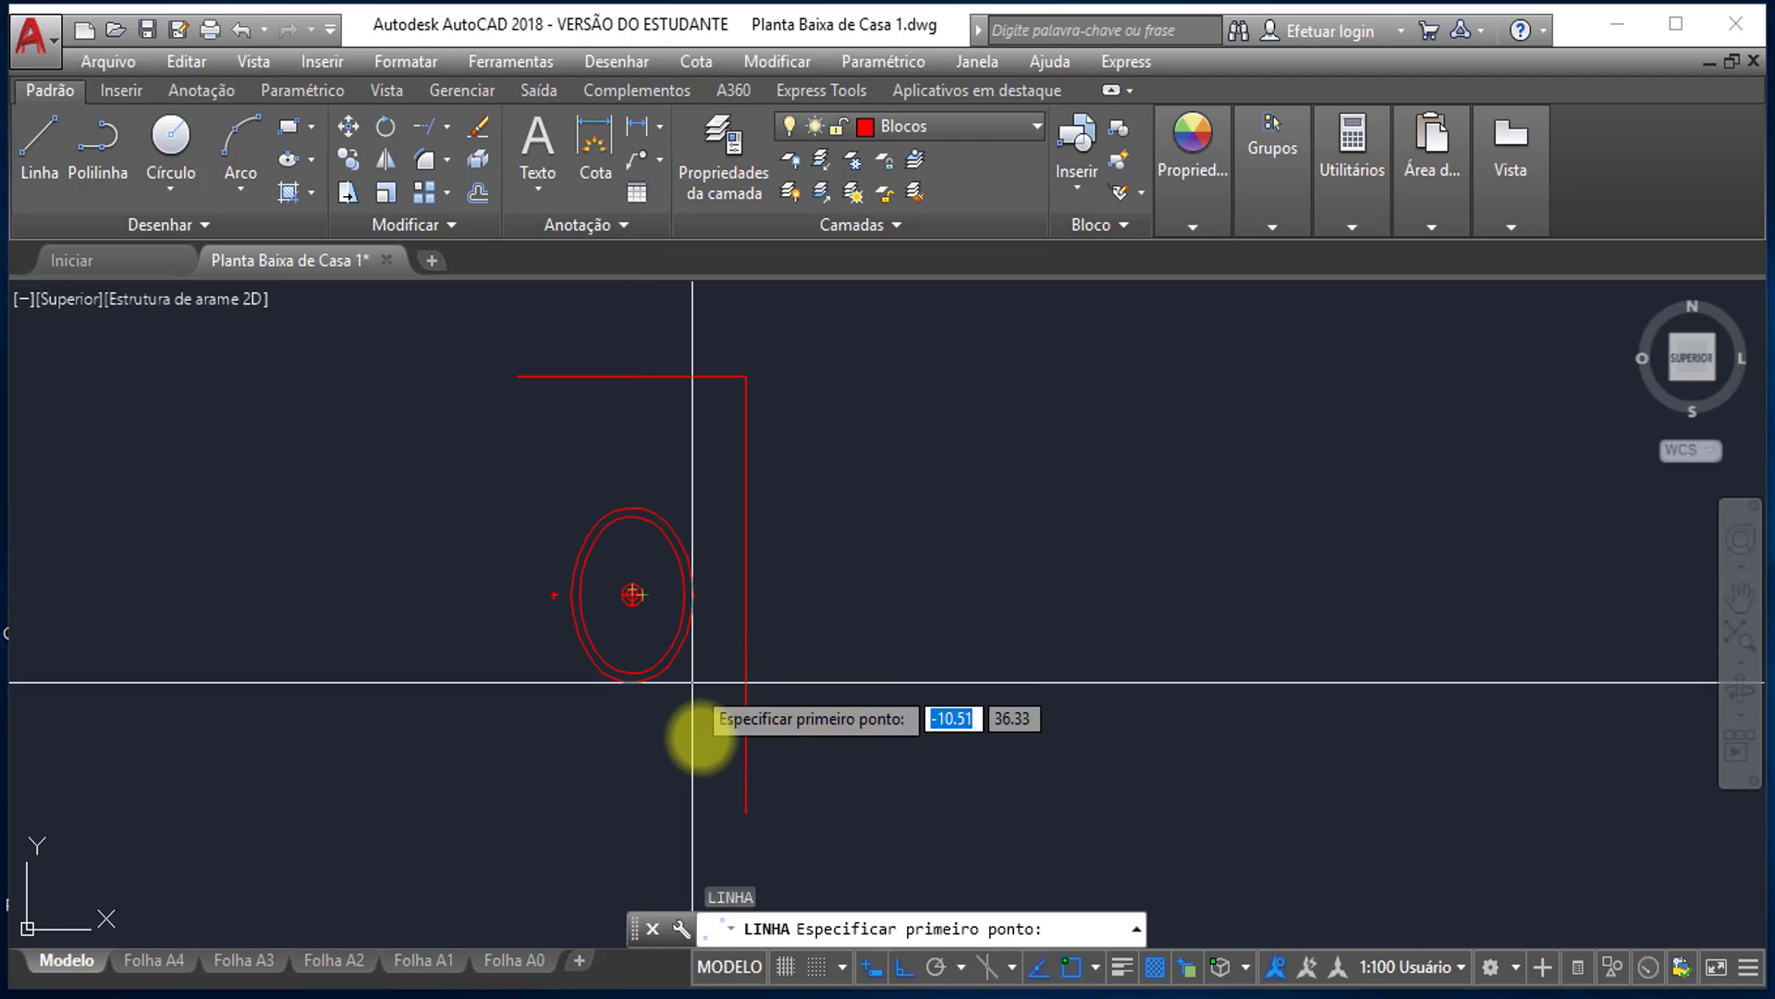
{"action": "left_click", "coordinate": [746, 814]}
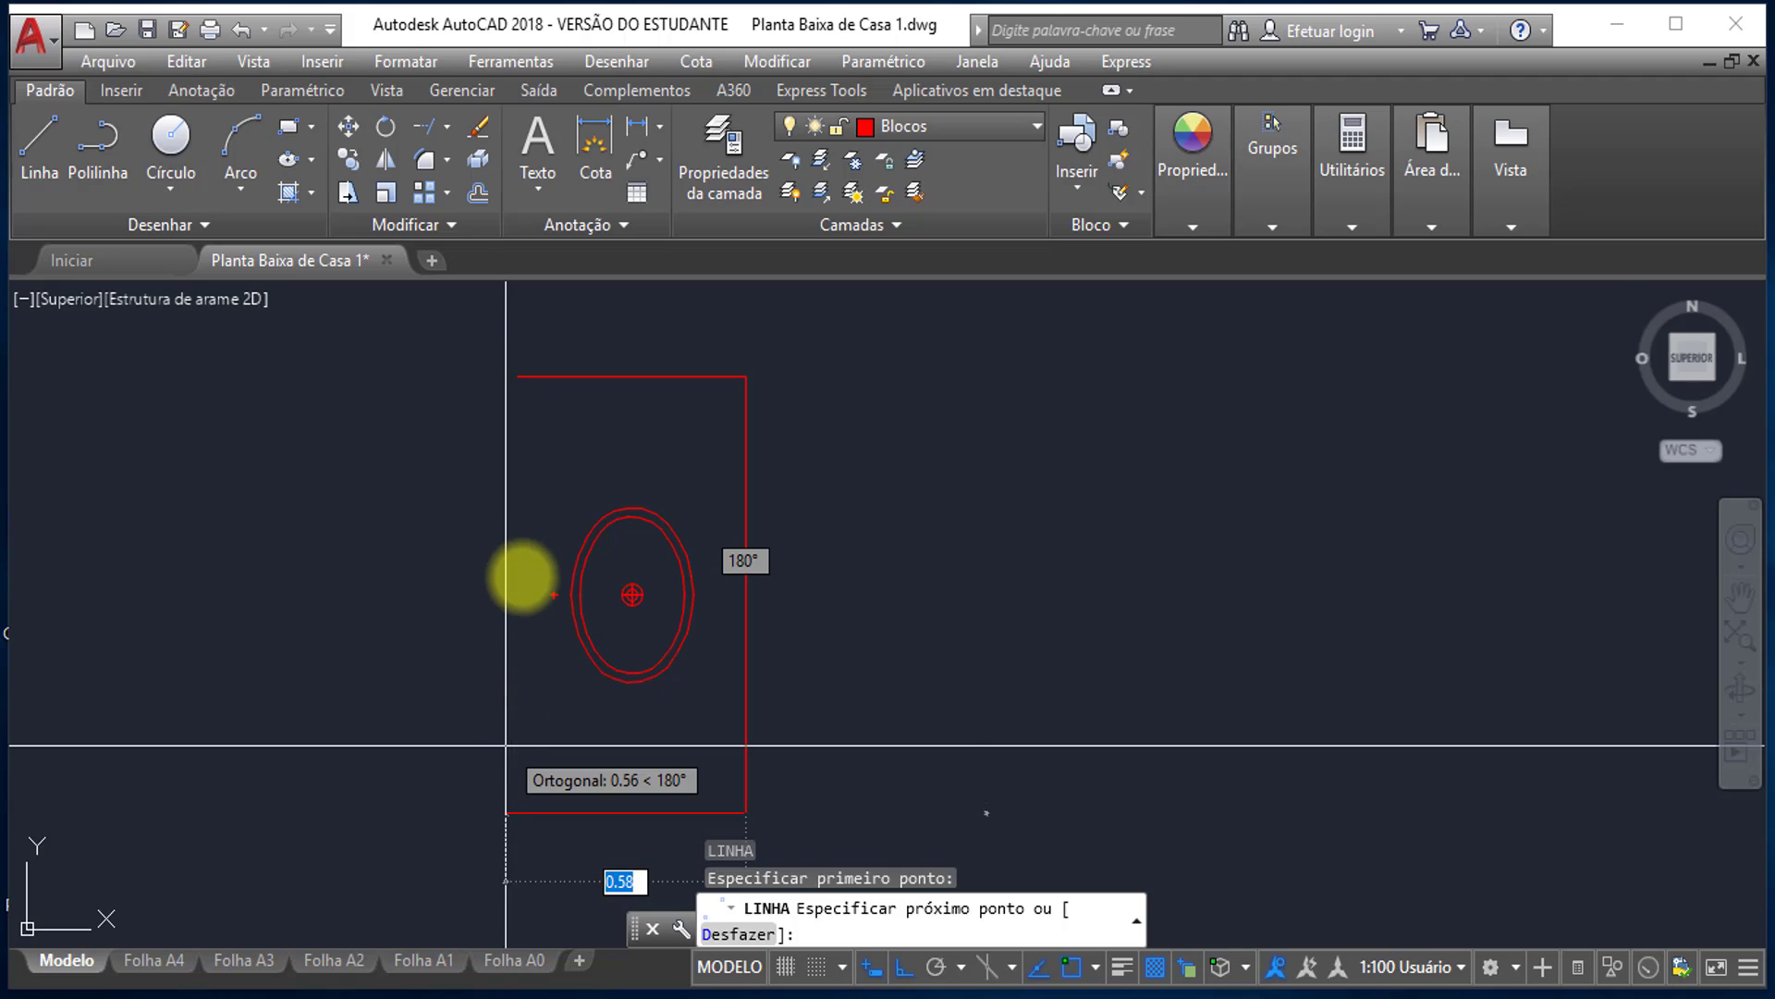
{"action": "left_click", "coordinate": [517, 377]}
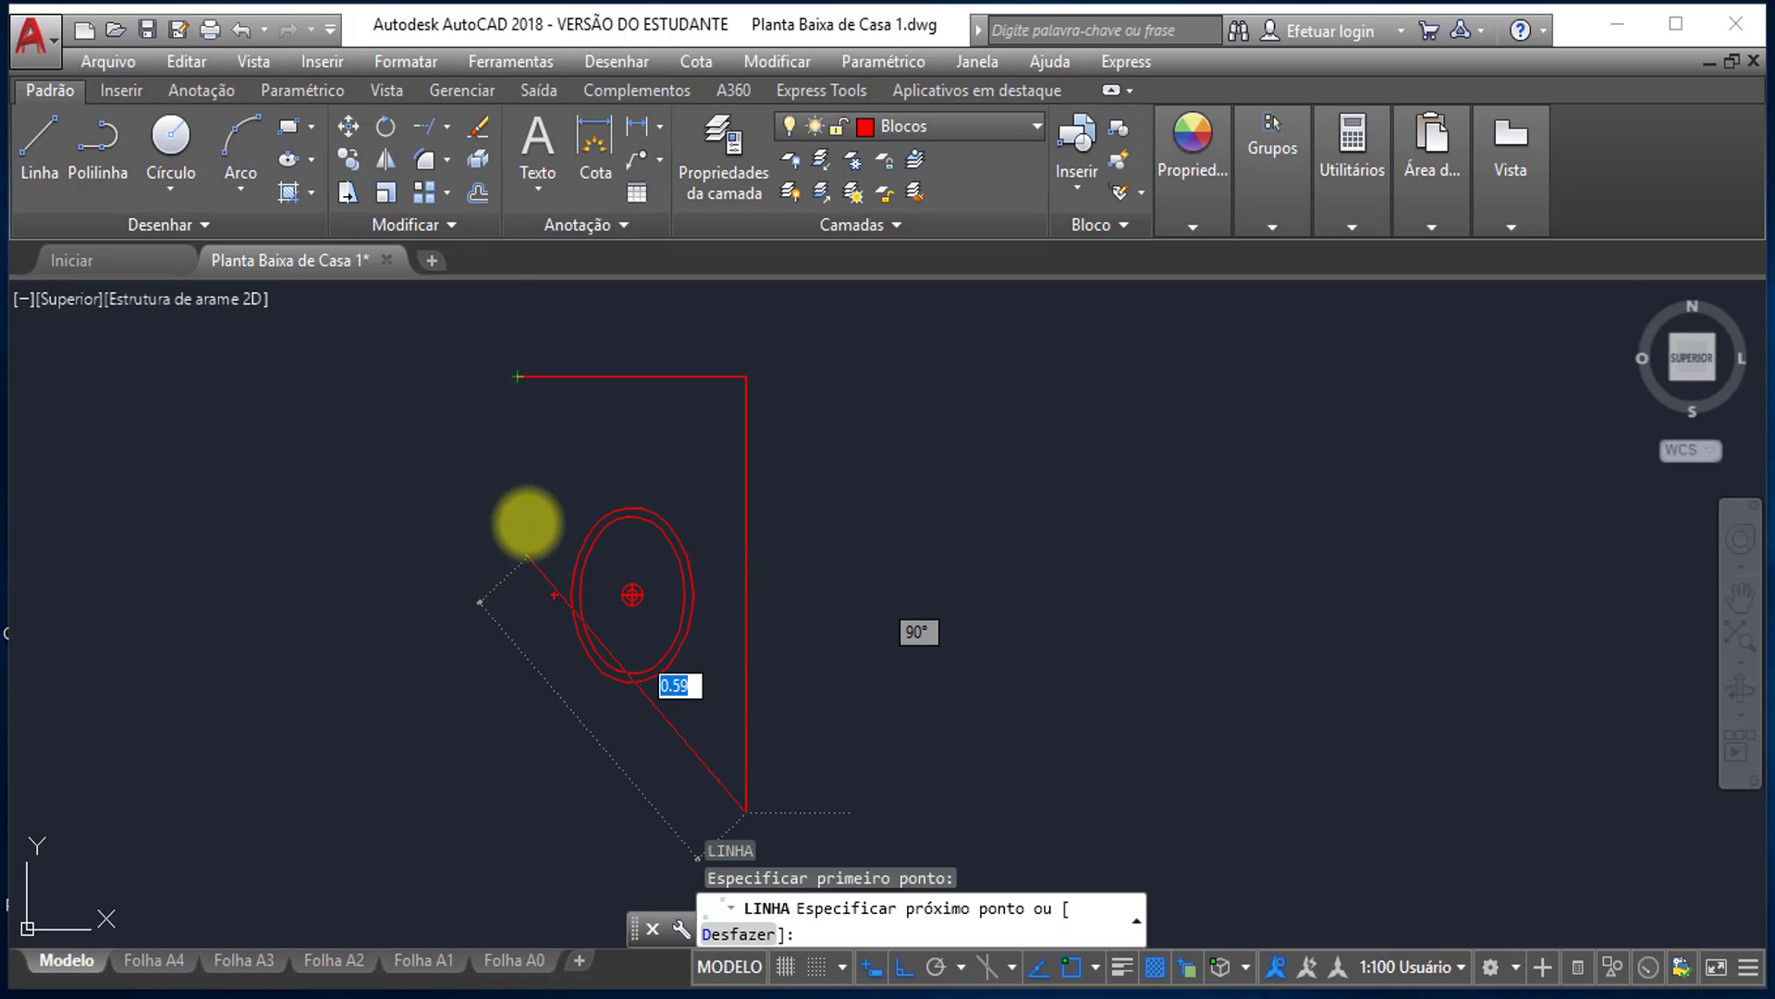
{"action": "key", "text": "F8"}
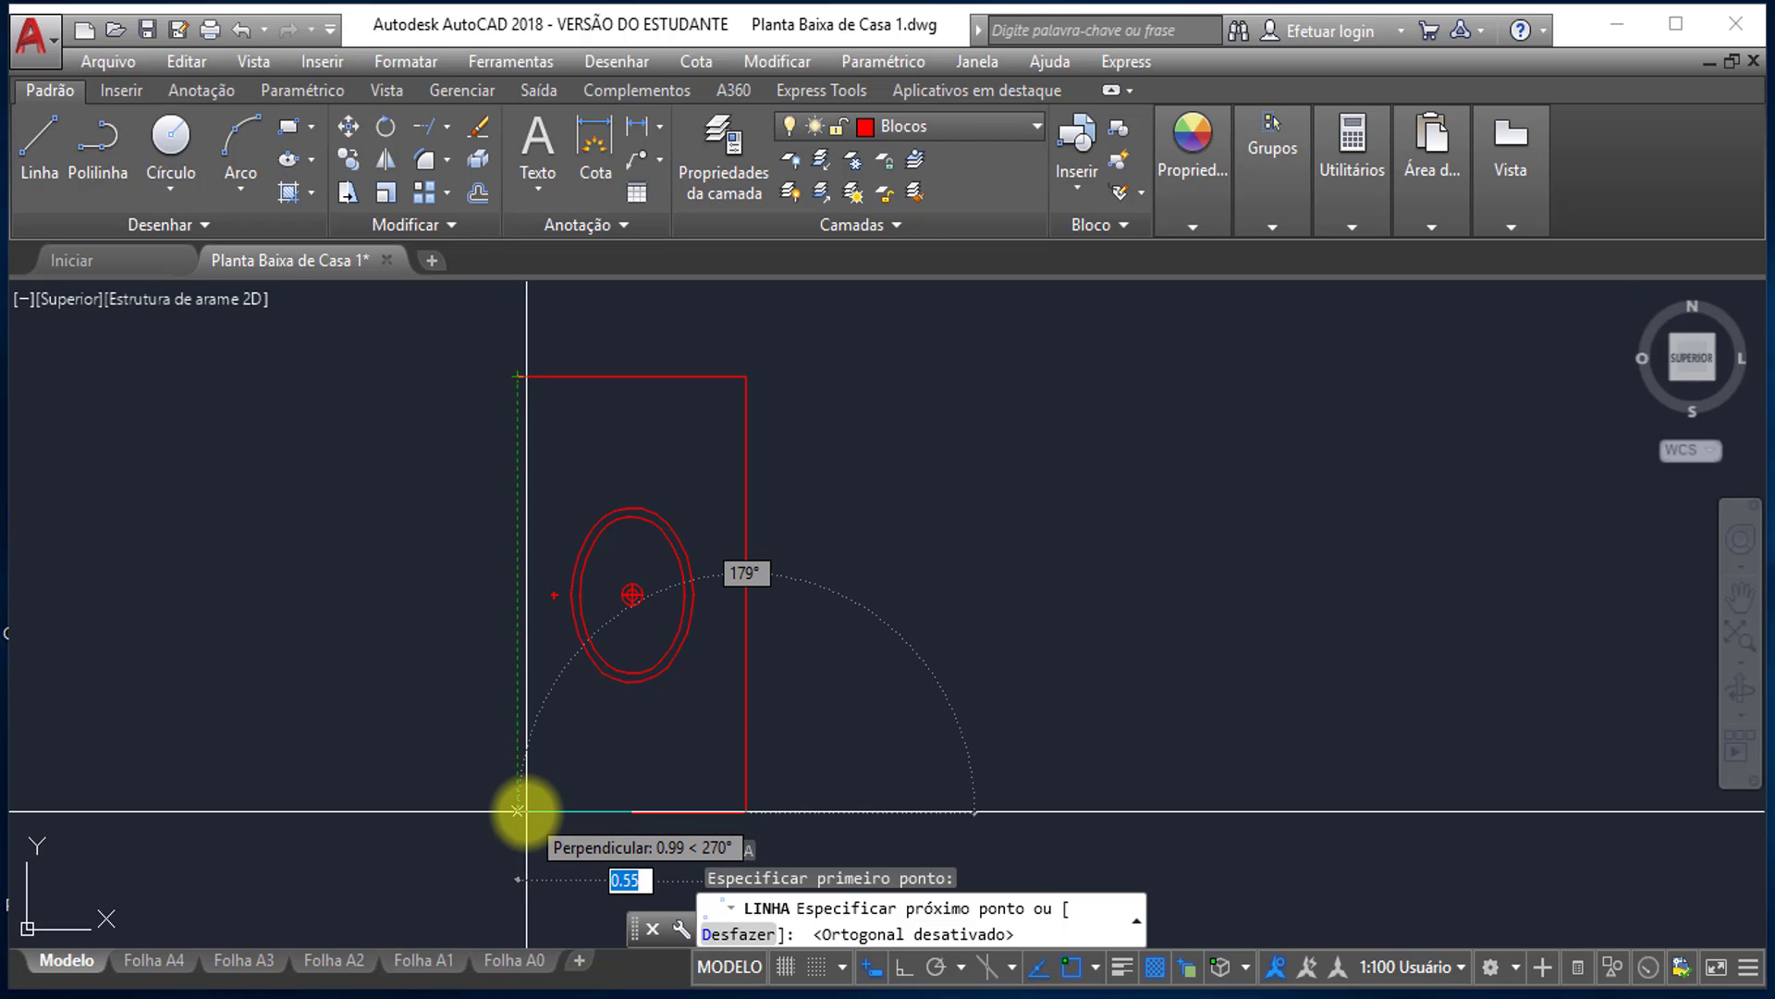
{"action": "key", "text": "F8"}
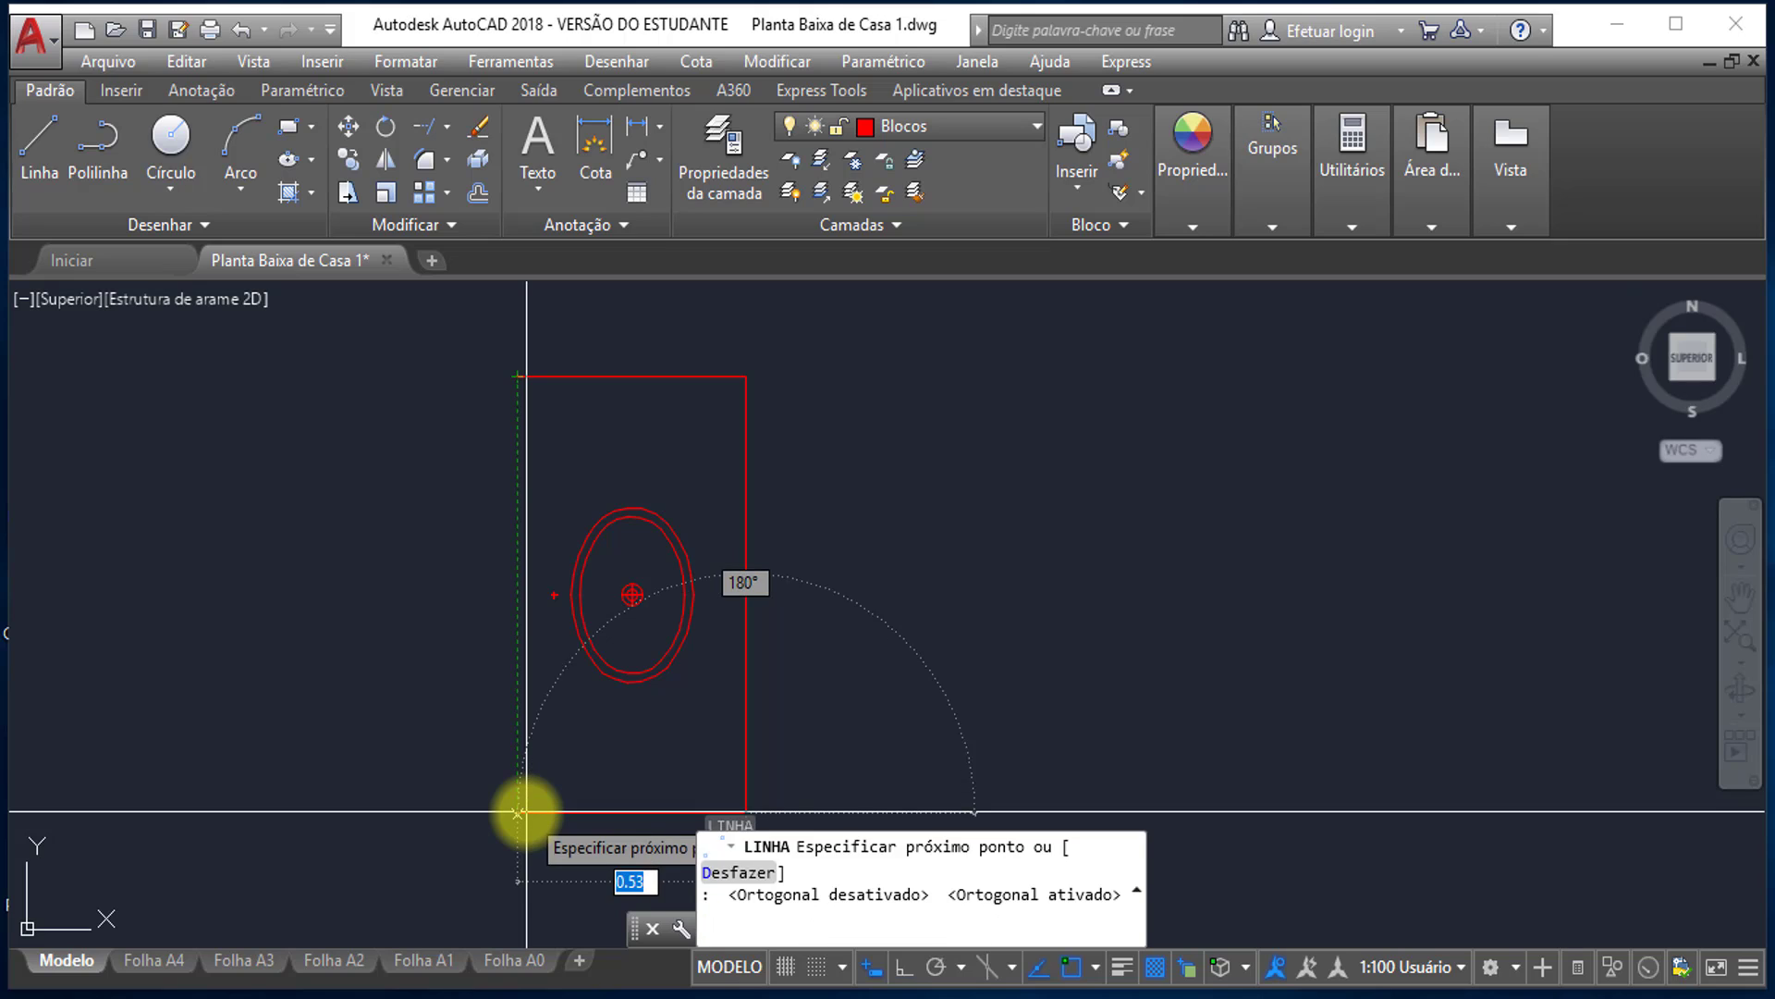
{"action": "left_click", "coordinate": [518, 812]}
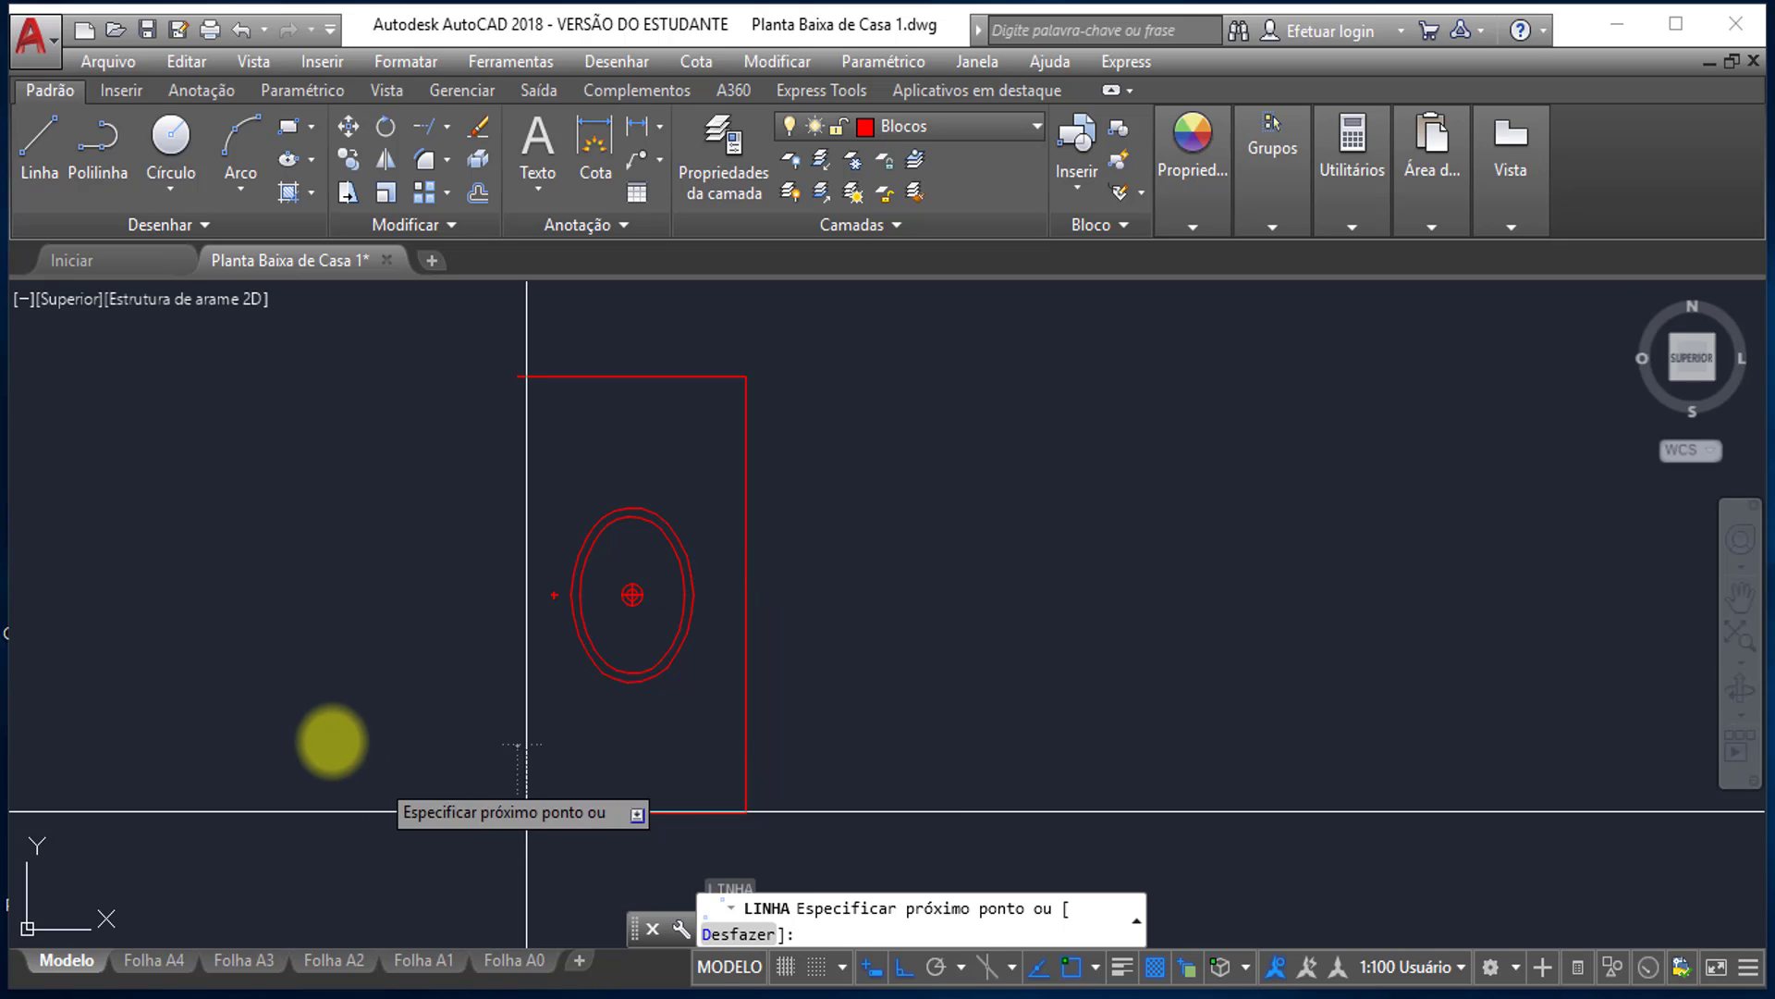
{"action": "key", "text": "Escape"}
- Mirror the washbasin block outside the house about the horizontal line along its lower side, deleting the source object
{"action": "scroll", "coordinate": [539, 589], "scroll_direction": "down", "scroll_amount": 3}
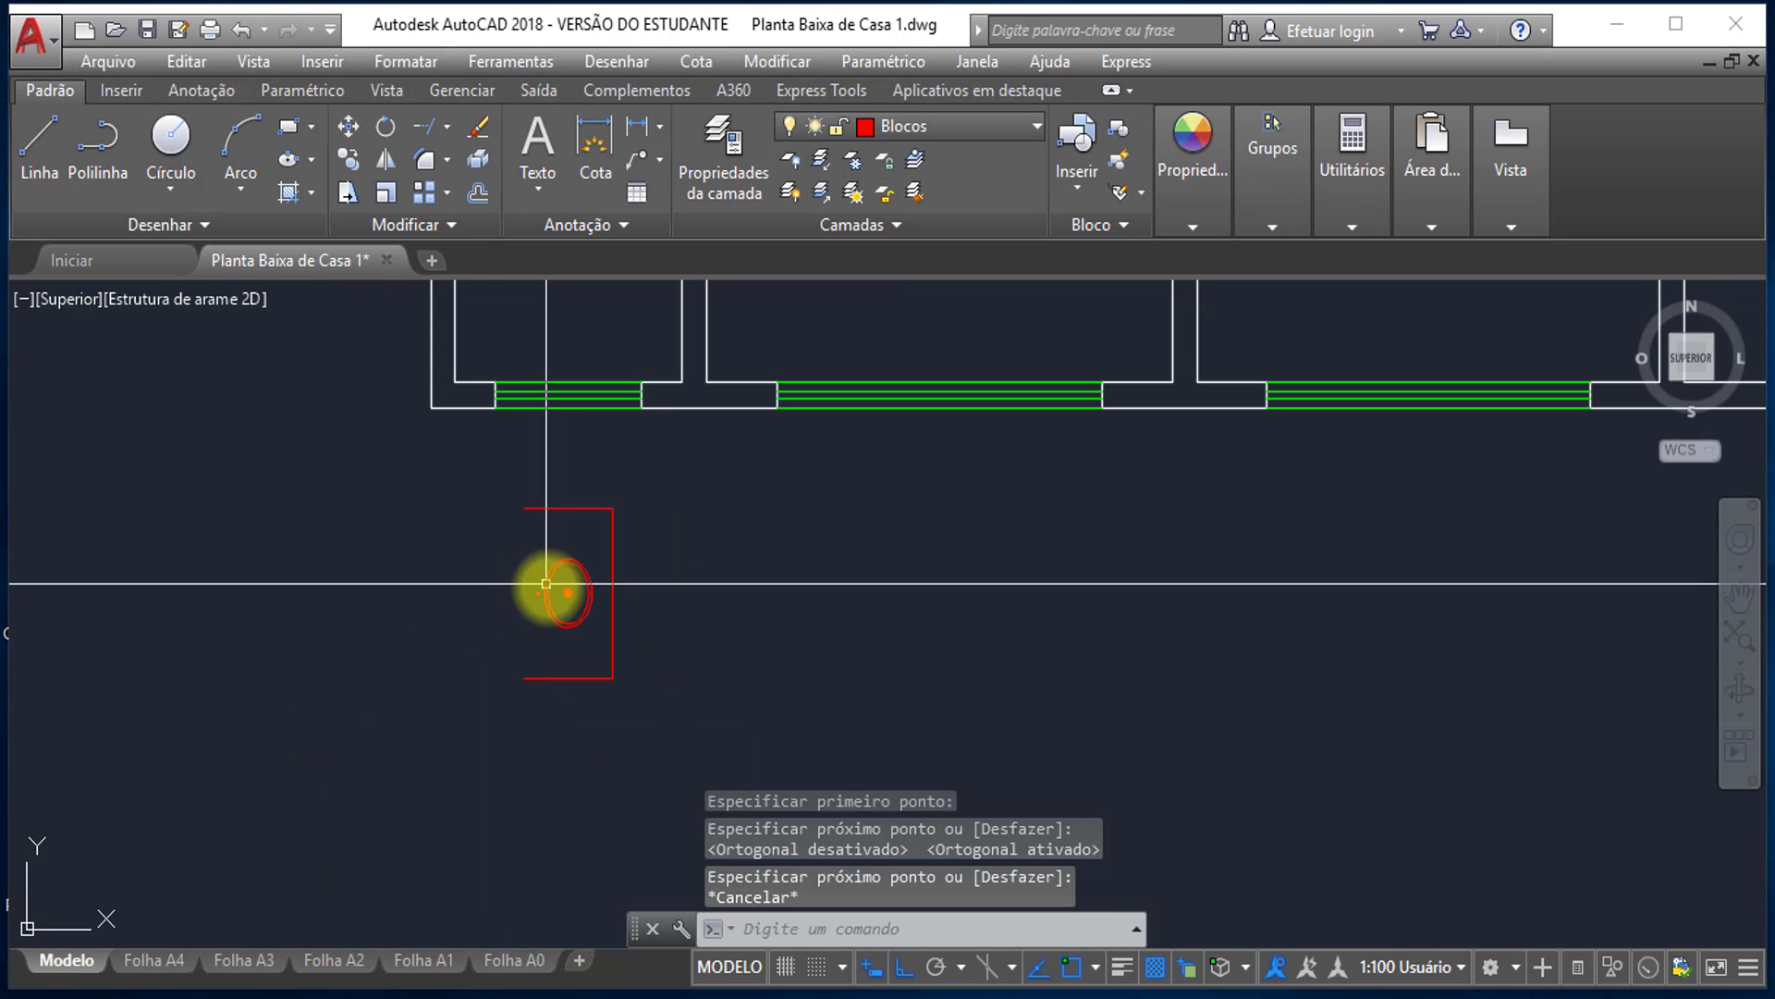
{"action": "mouse_move", "coordinate": [540, 589]}
{"action": "middle_mouse_down"}
{"action": "mouse_move", "coordinate": [555, 519]}
{"action": "mouse_move", "coordinate": [555, 601]}
{"action": "middle_mouse_up"}
{"action": "left_click", "coordinate": [662, 620]}
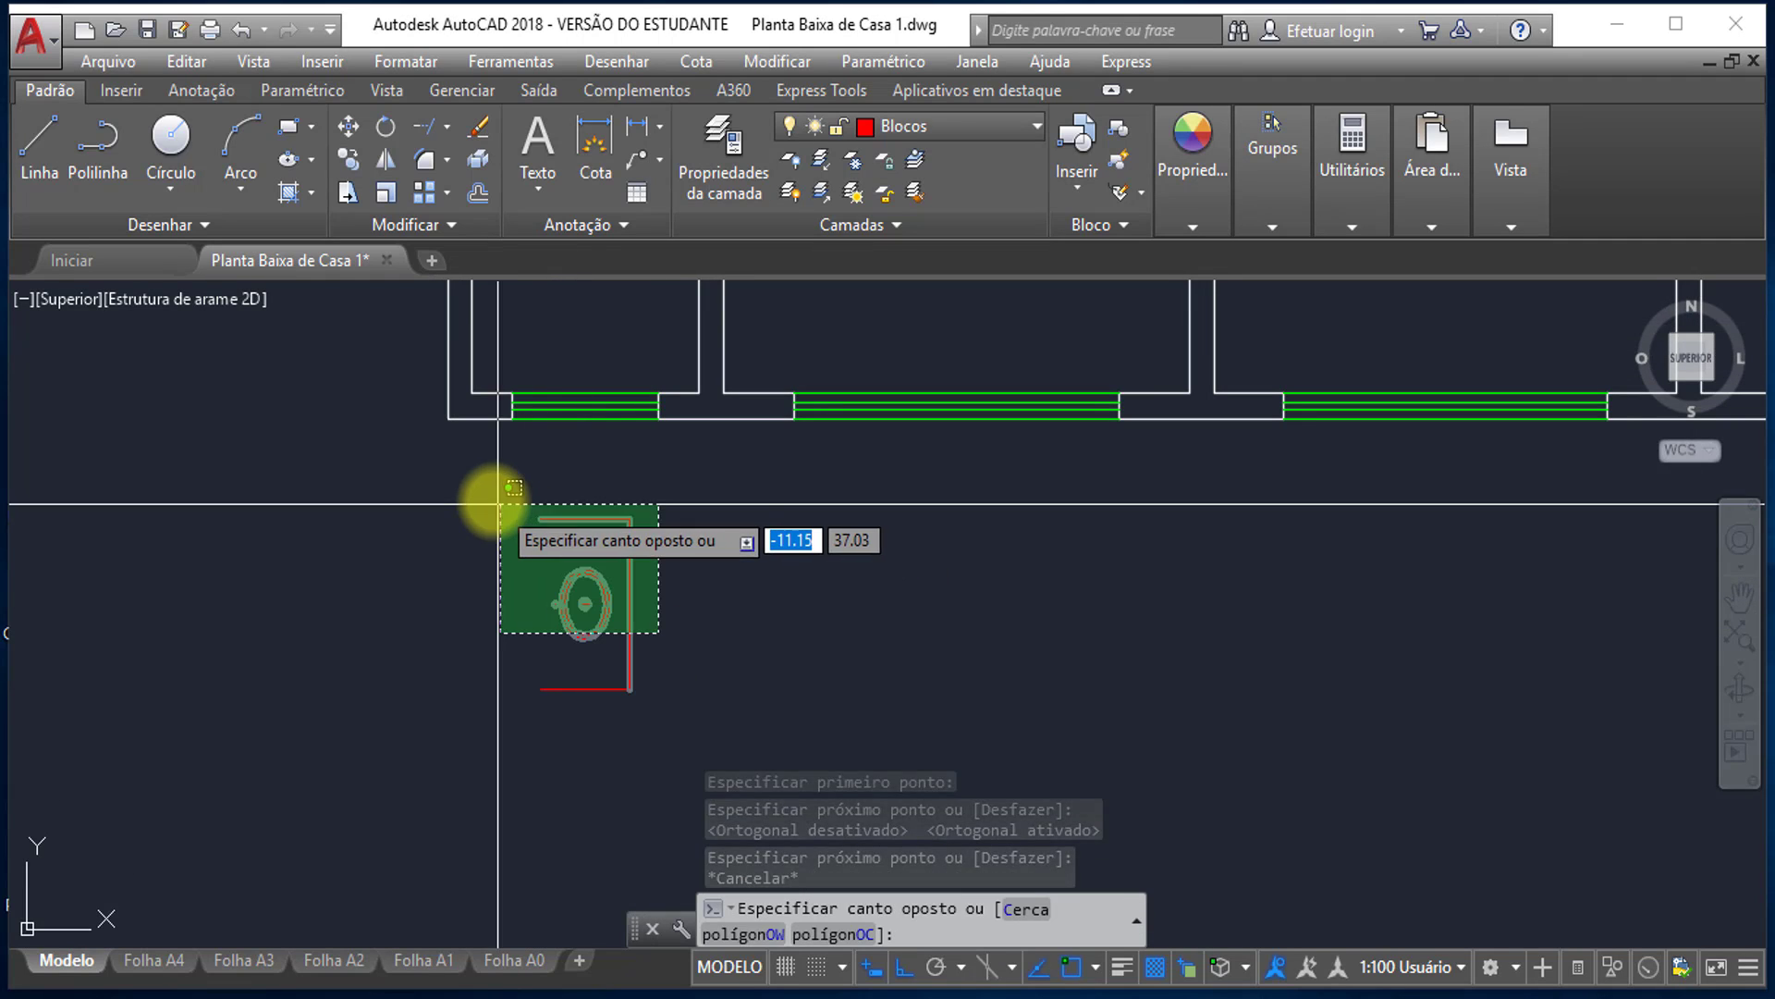
{"action": "left_click", "coordinate": [496, 504]}
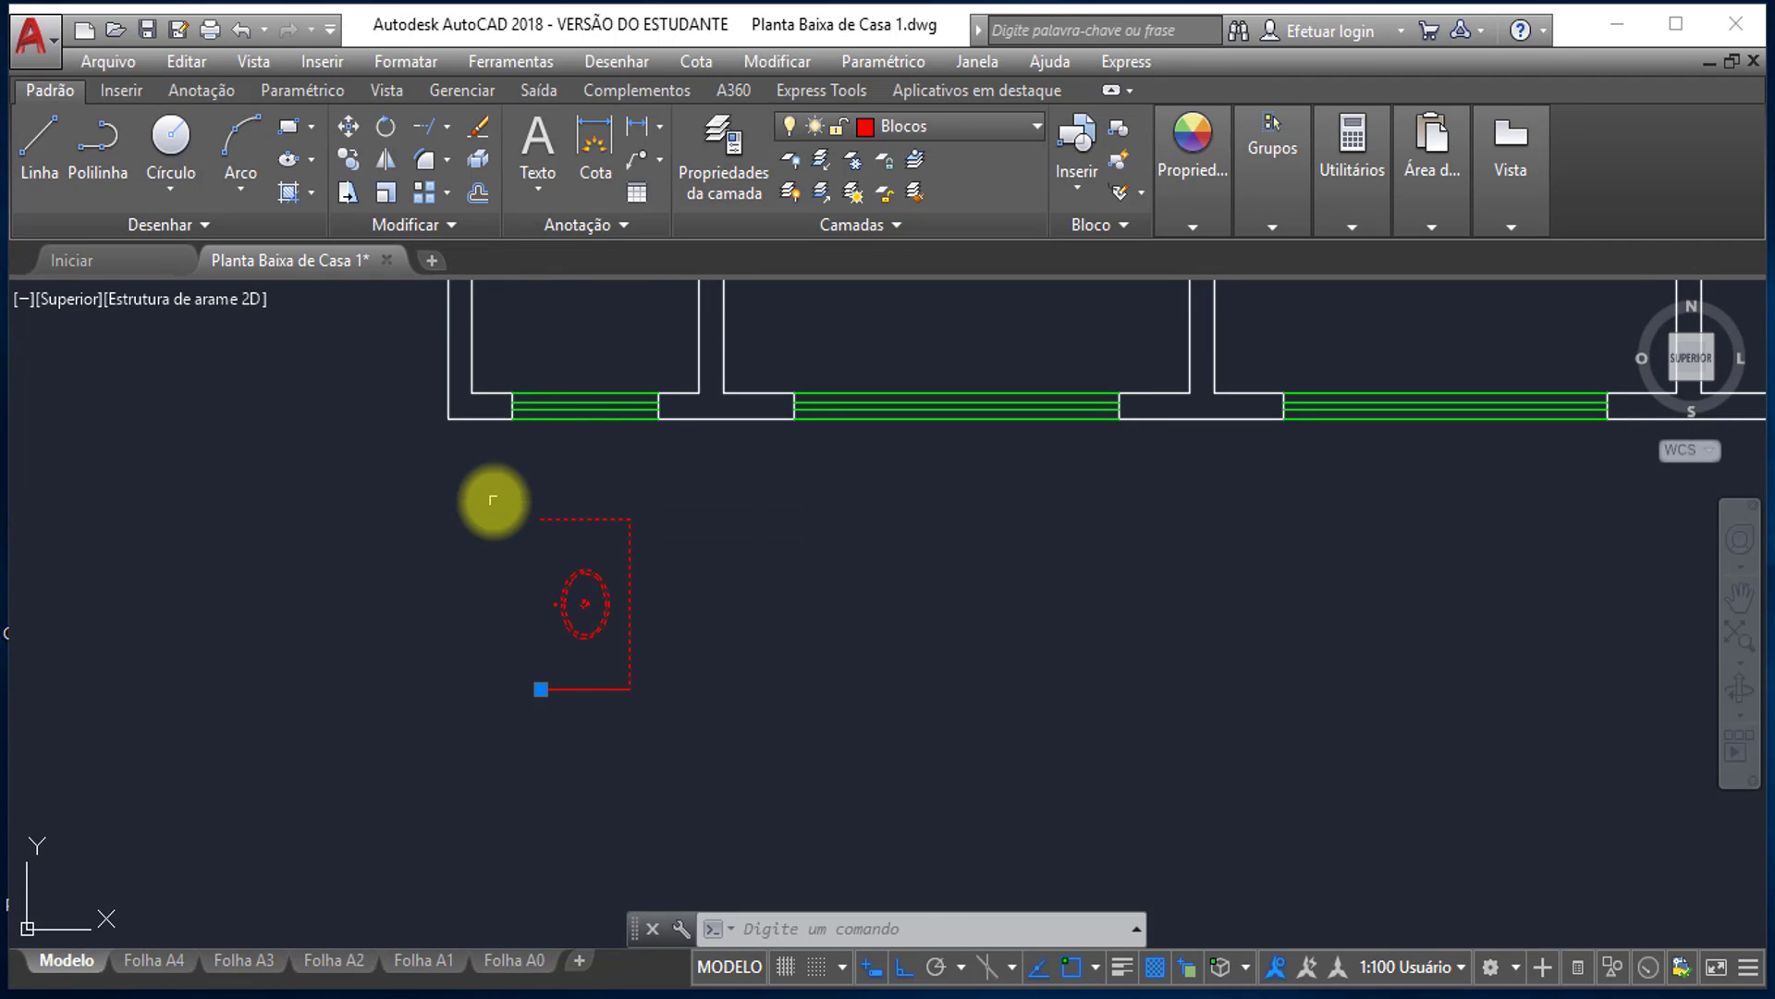
{"action": "left_click", "coordinate": [387, 158]}
{"action": "scroll", "coordinate": [579, 724], "scroll_direction": "up", "scroll_amount": 3}
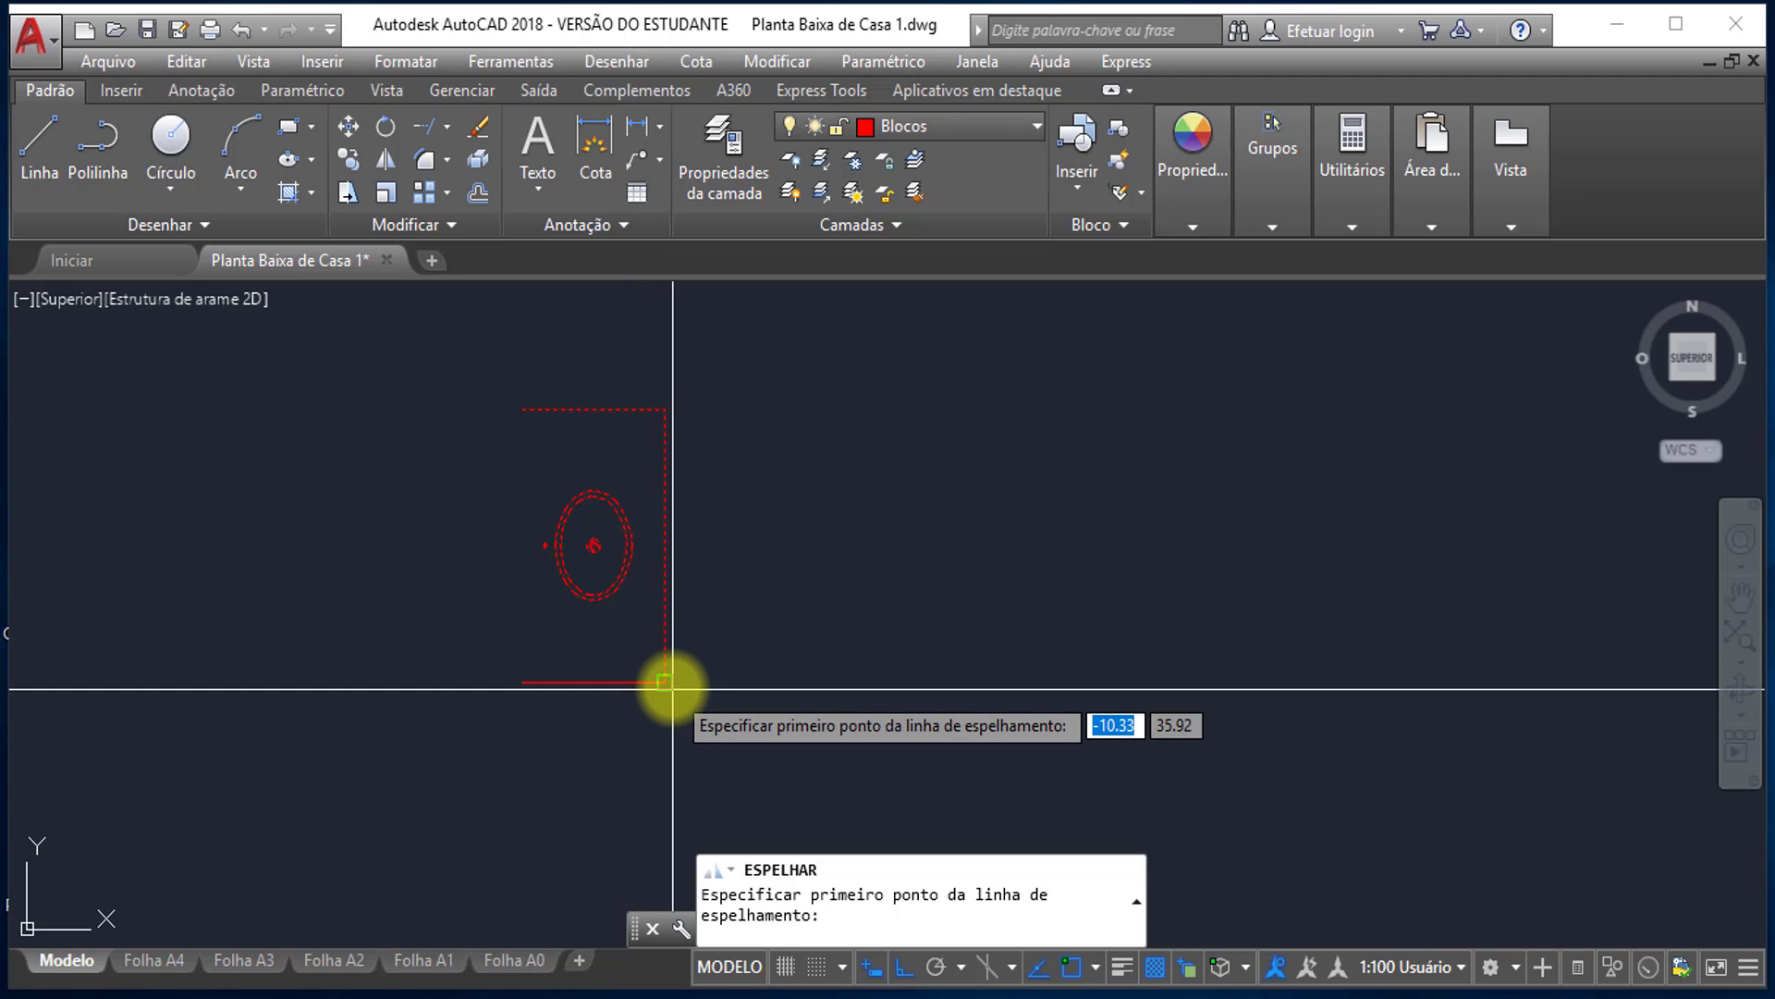
{"action": "left_click", "coordinate": [665, 682]}
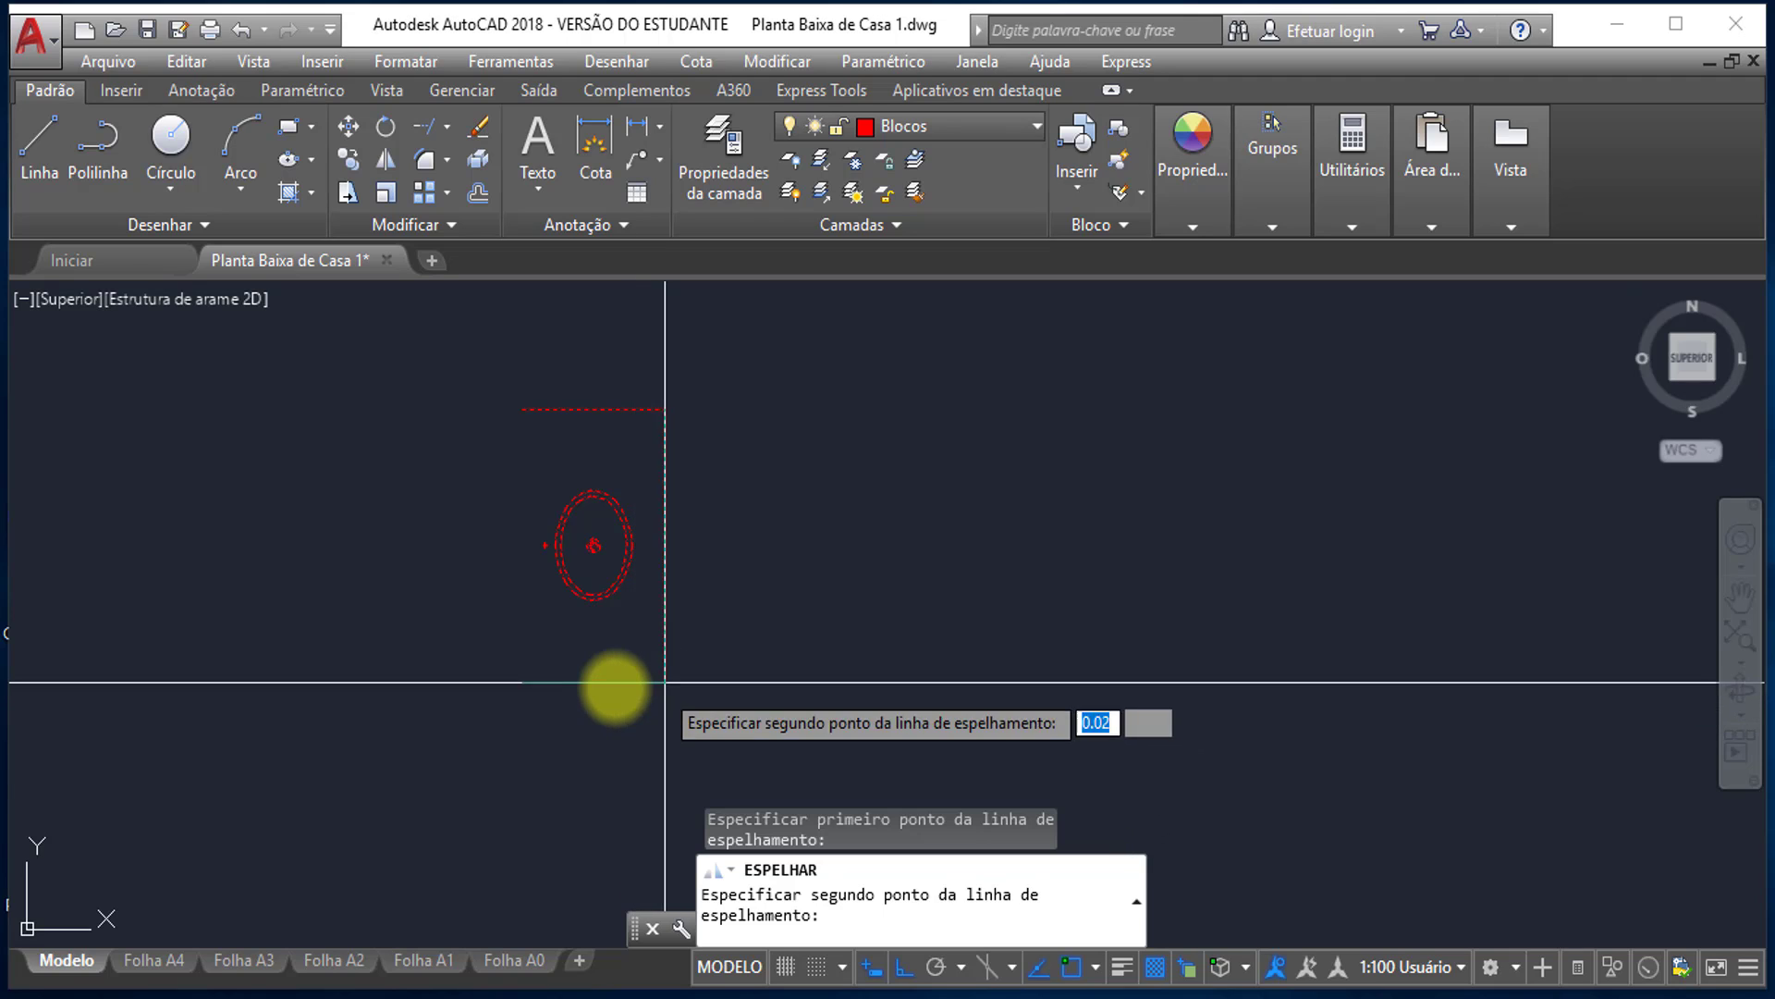
{"action": "left_click", "coordinate": [522, 682]}
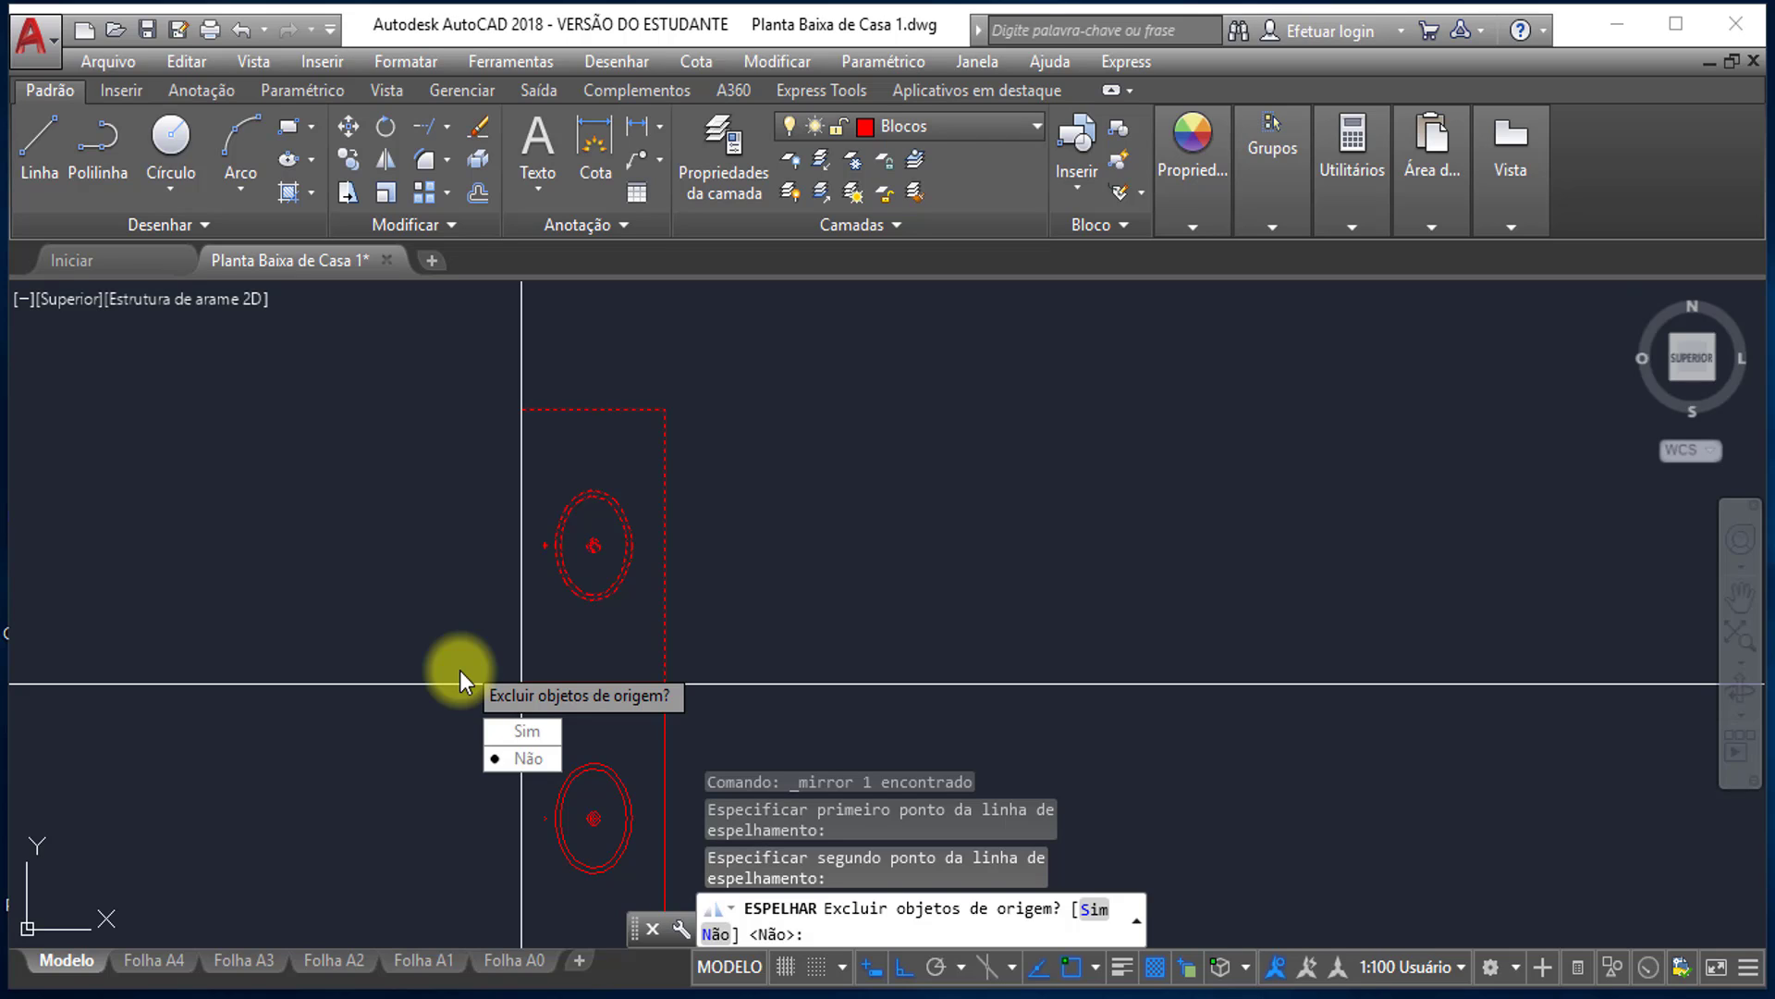
{"action": "left_click", "coordinate": [523, 731]}
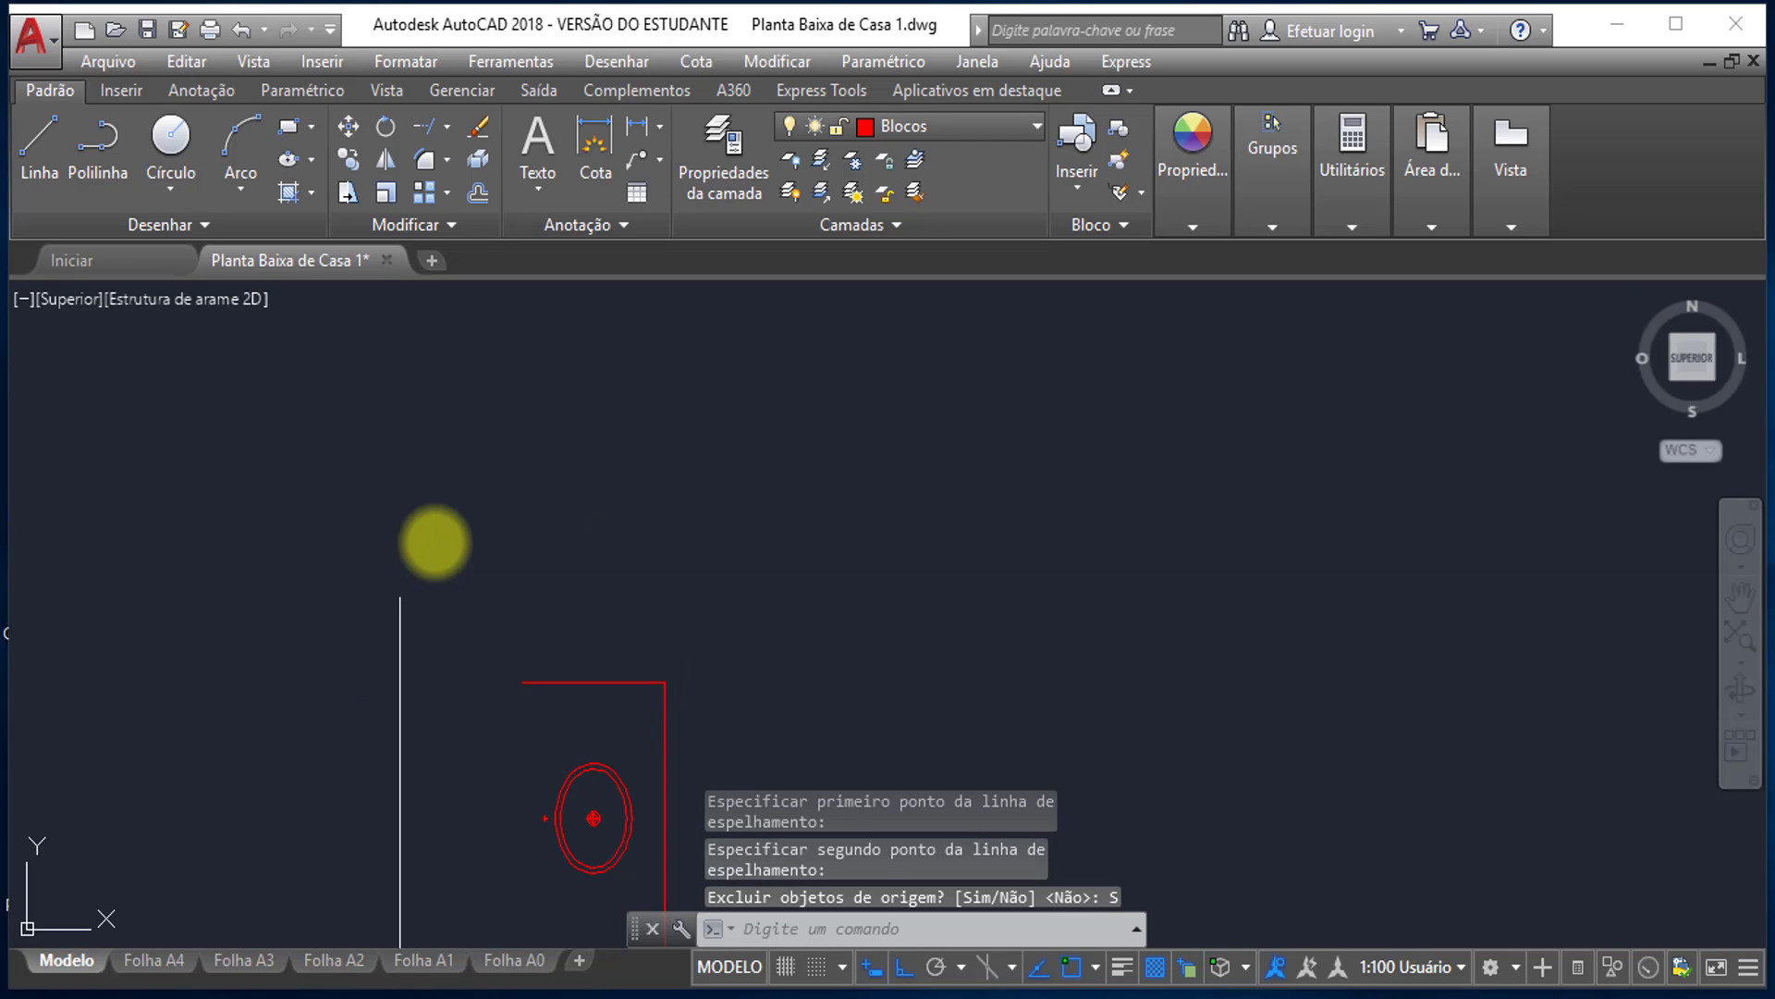
{"action": "scroll", "coordinate": [475, 495], "scroll_direction": "down", "scroll_amount": 3}
{"action": "scroll", "coordinate": [501, 605], "scroll_direction": "up", "scroll_amount": 4}
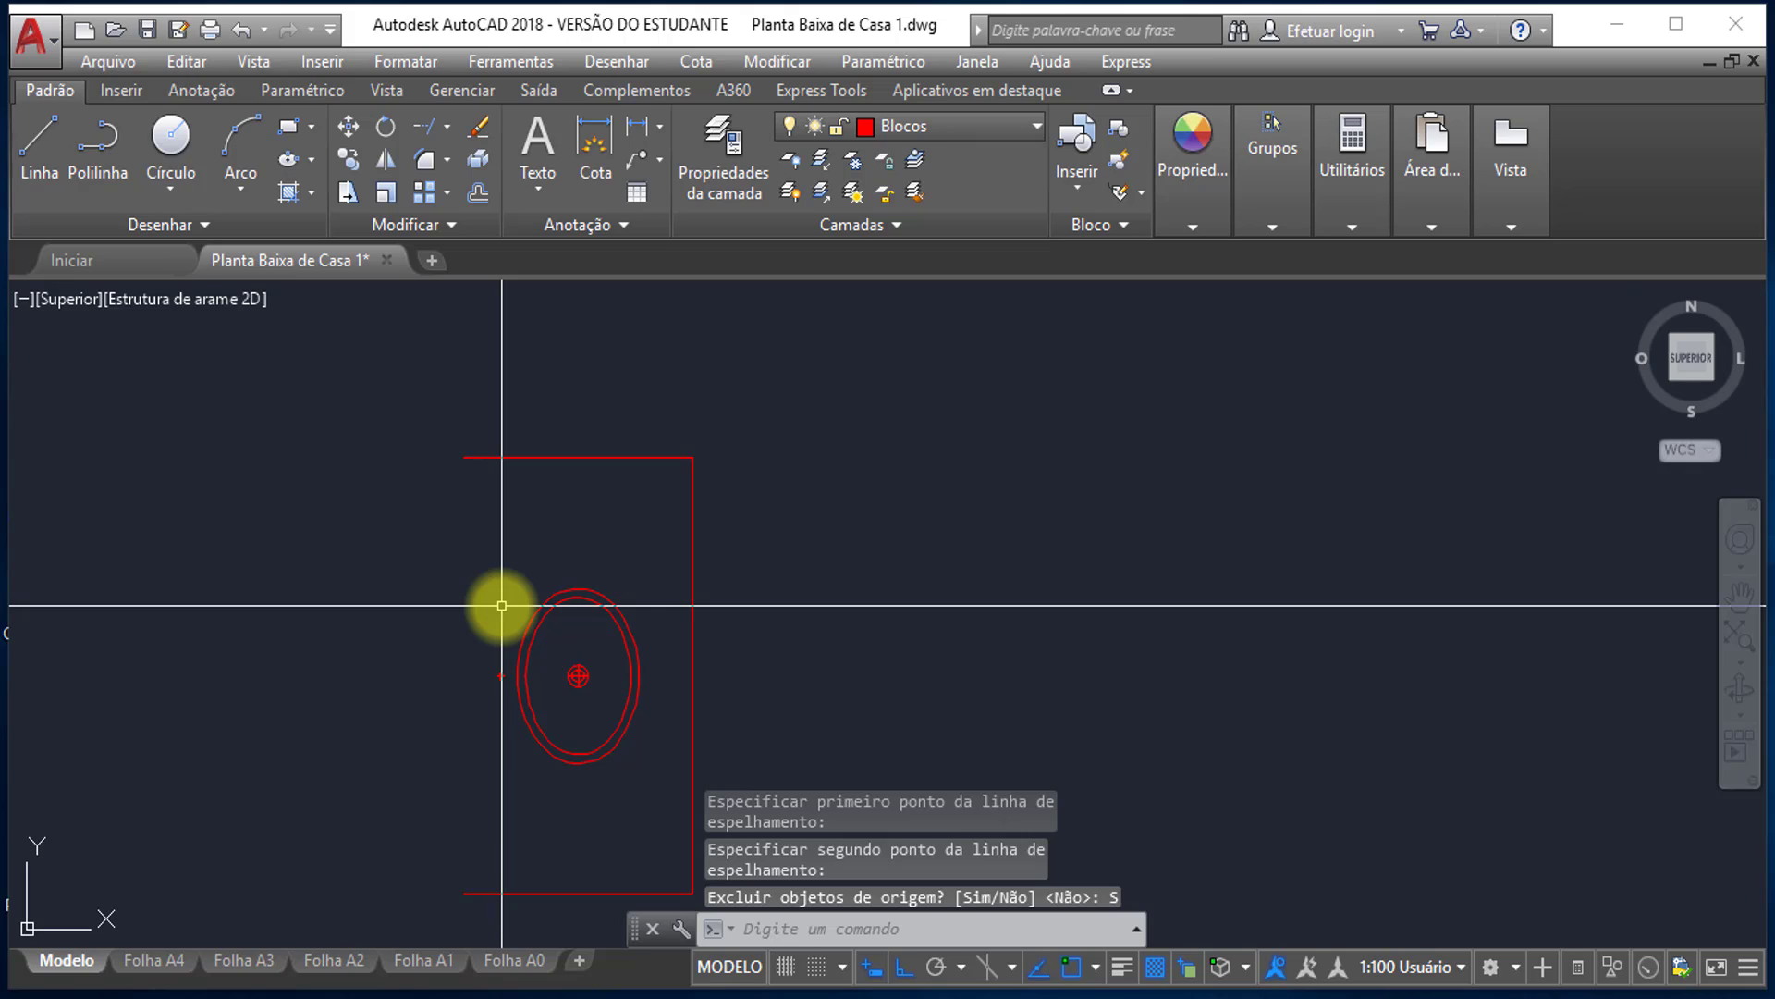
{"action": "scroll", "coordinate": [501, 606], "scroll_direction": "down", "scroll_amount": 4}
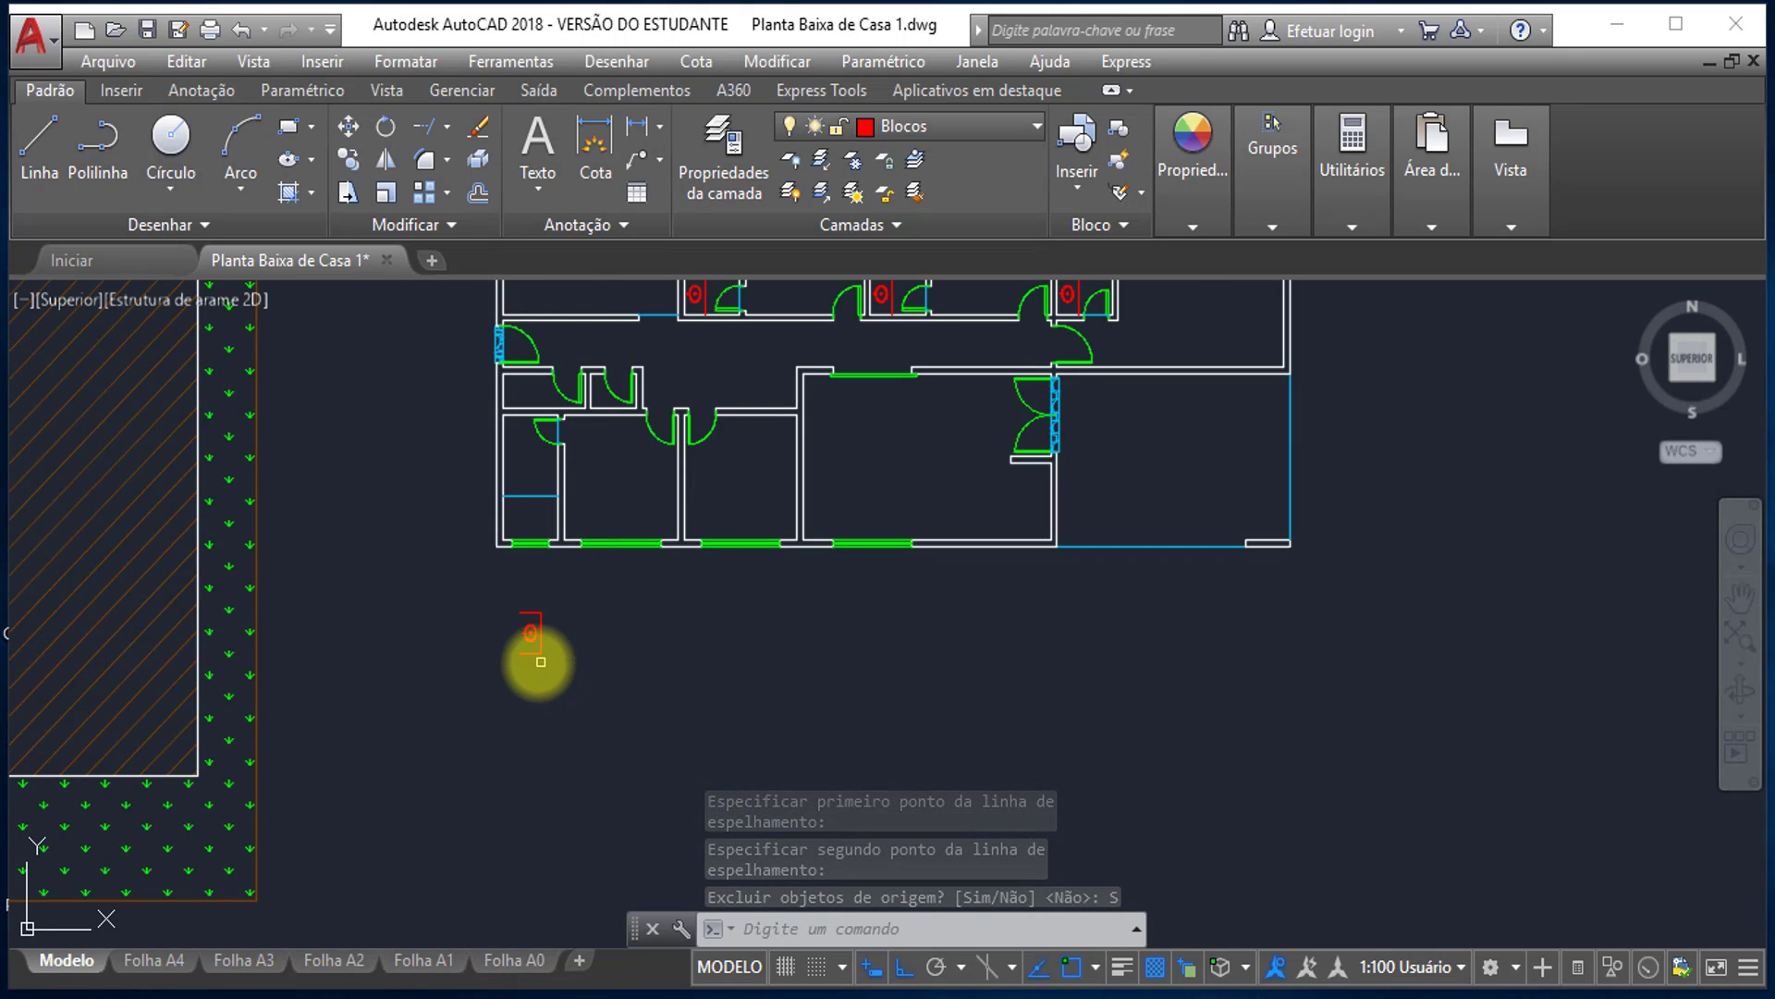
{"action": "scroll", "coordinate": [537, 654], "scroll_direction": "up", "scroll_amount": 4}
{"action": "middle_click_drag", "start_coordinate": [508, 620], "coordinate": [599, 614]}
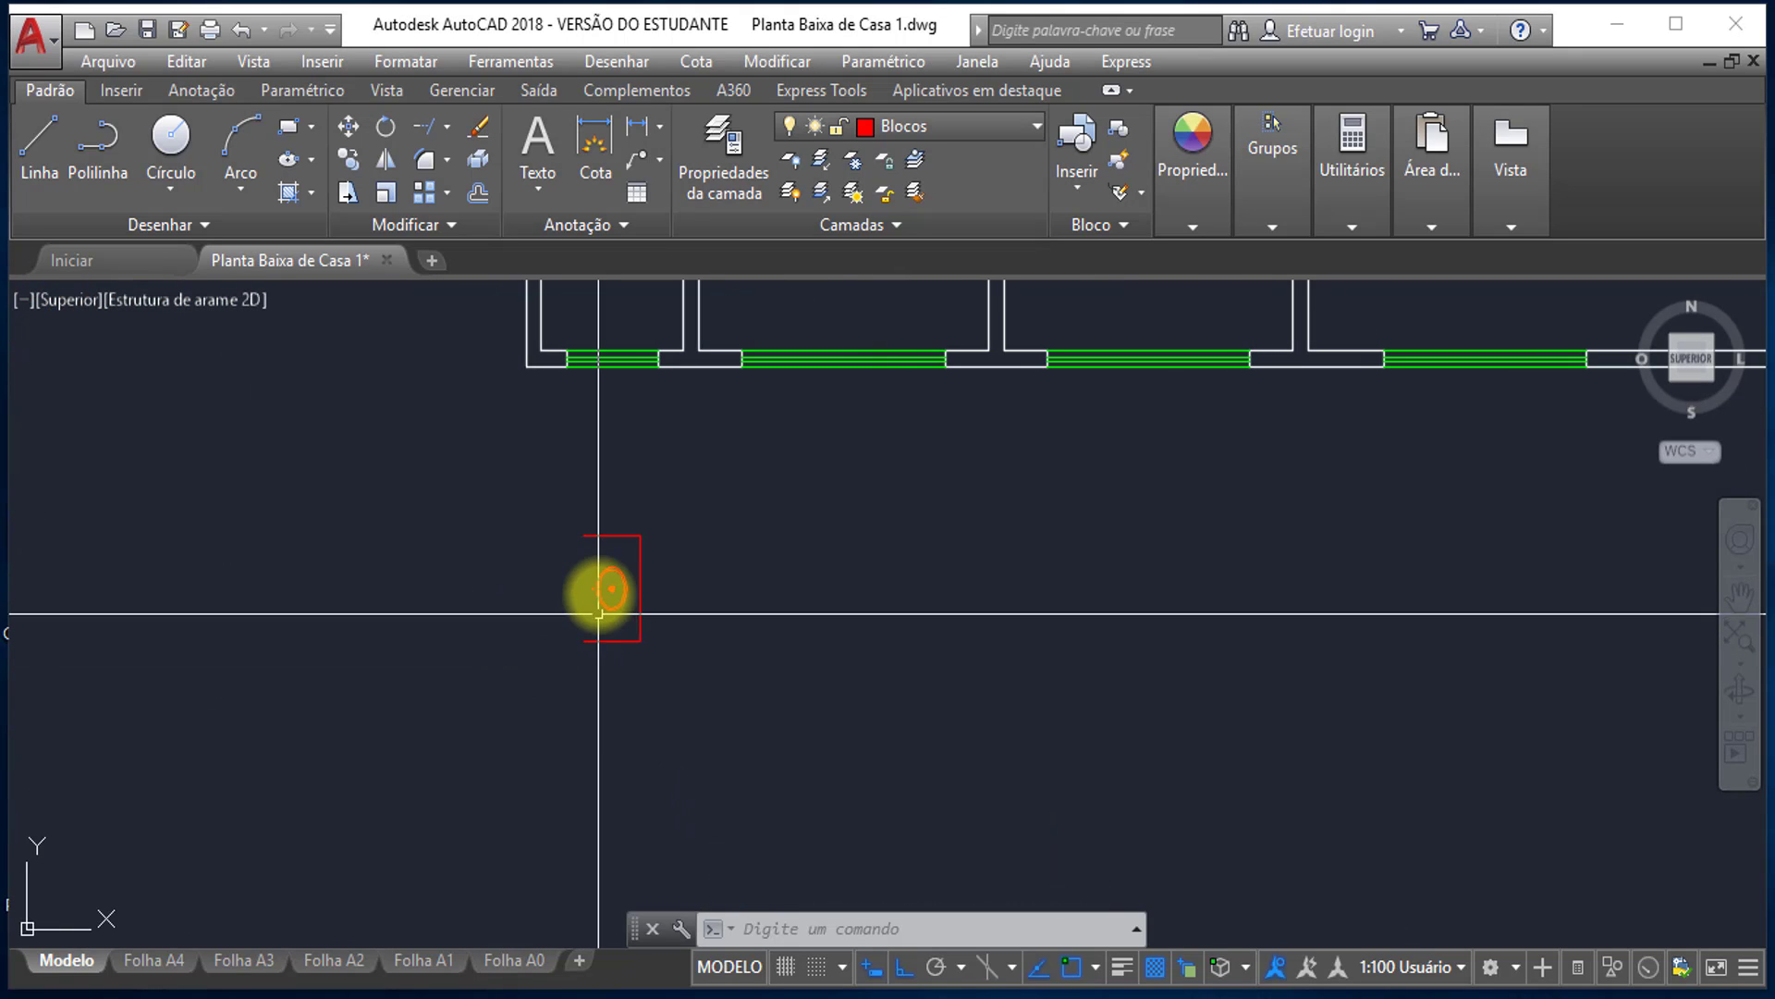
{"action": "scroll", "coordinate": [599, 613], "scroll_direction": "up", "scroll_amount": 5}
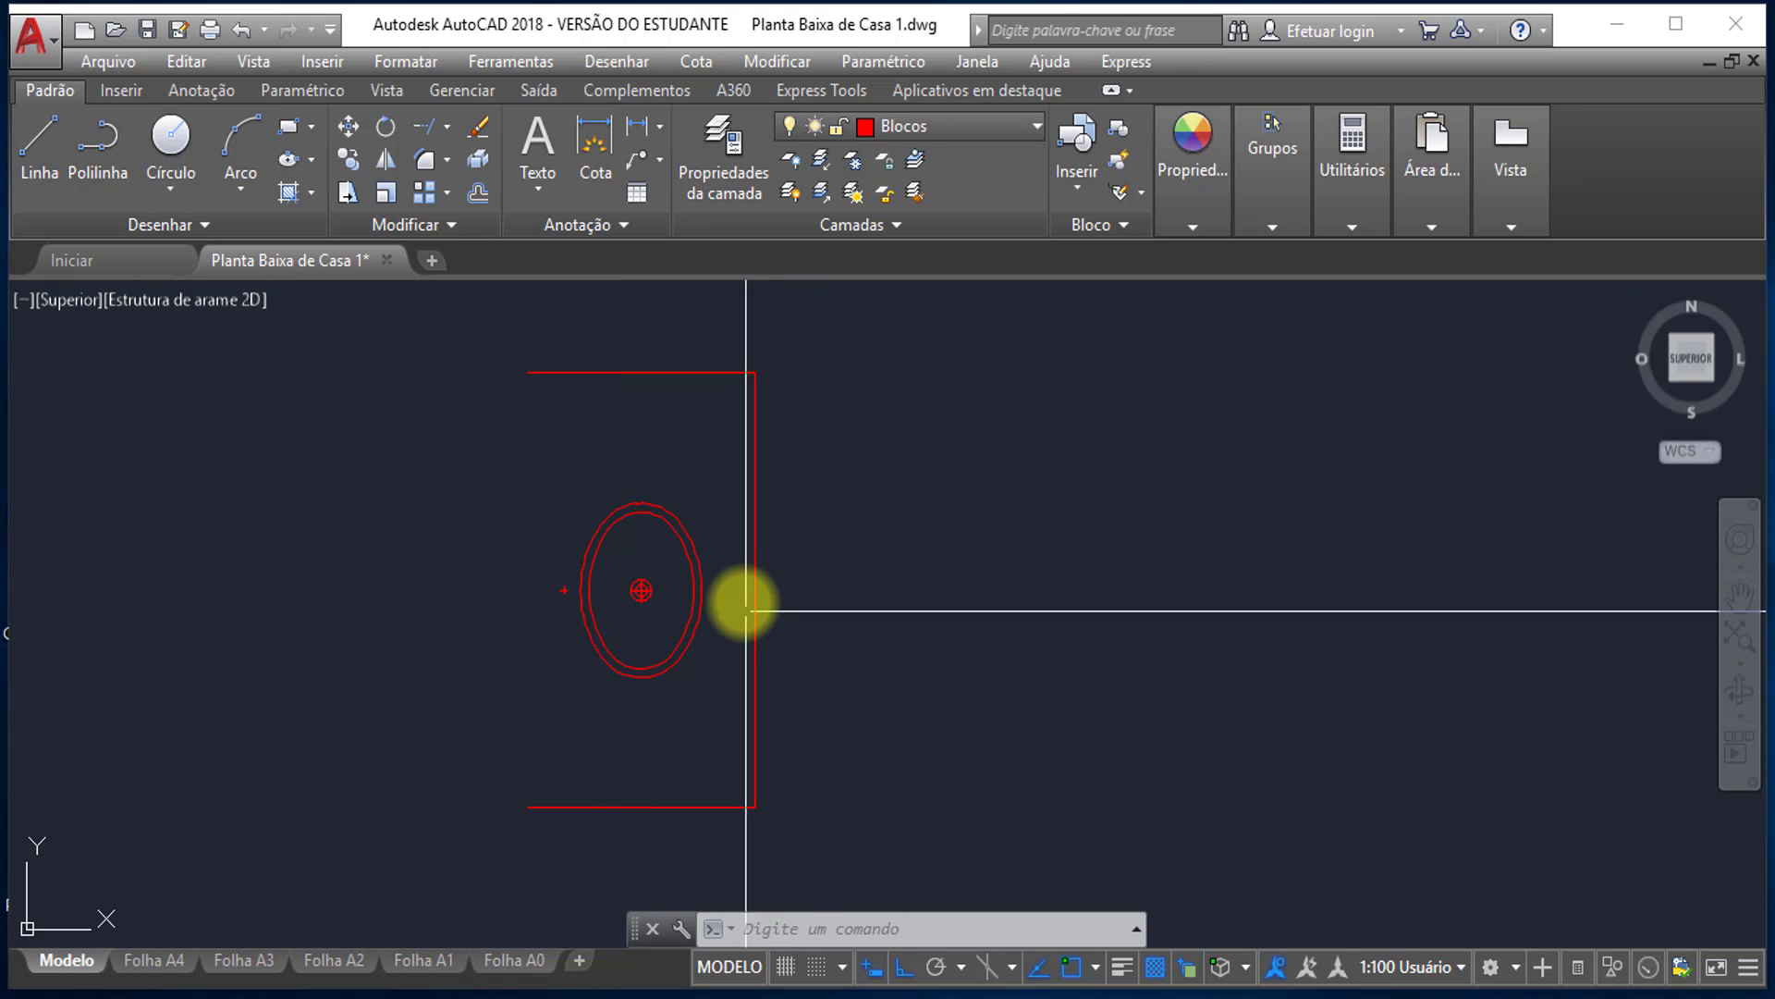
{"action": "scroll", "coordinate": [746, 610], "scroll_direction": "down", "scroll_amount": 3}
{"action": "scroll", "coordinate": [764, 622], "scroll_direction": "up", "scroll_amount": 3}
{"action": "left_click", "coordinate": [753, 692]}
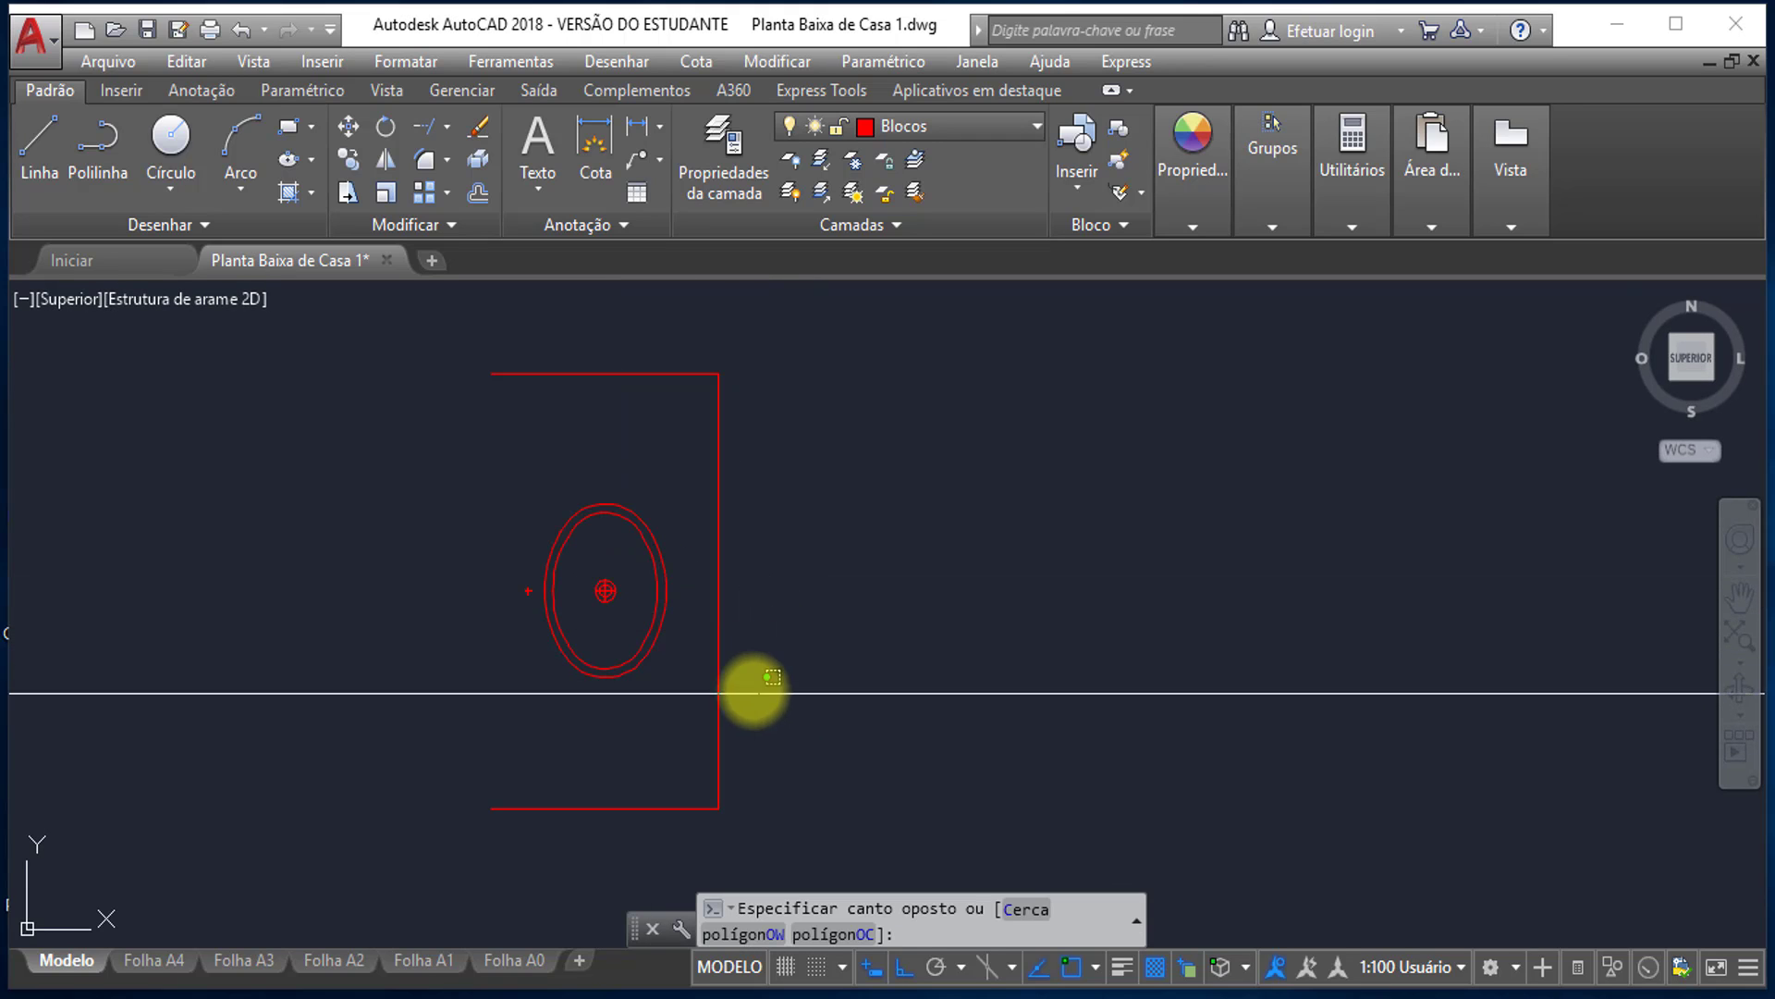
{"action": "key", "text": "Escape"}
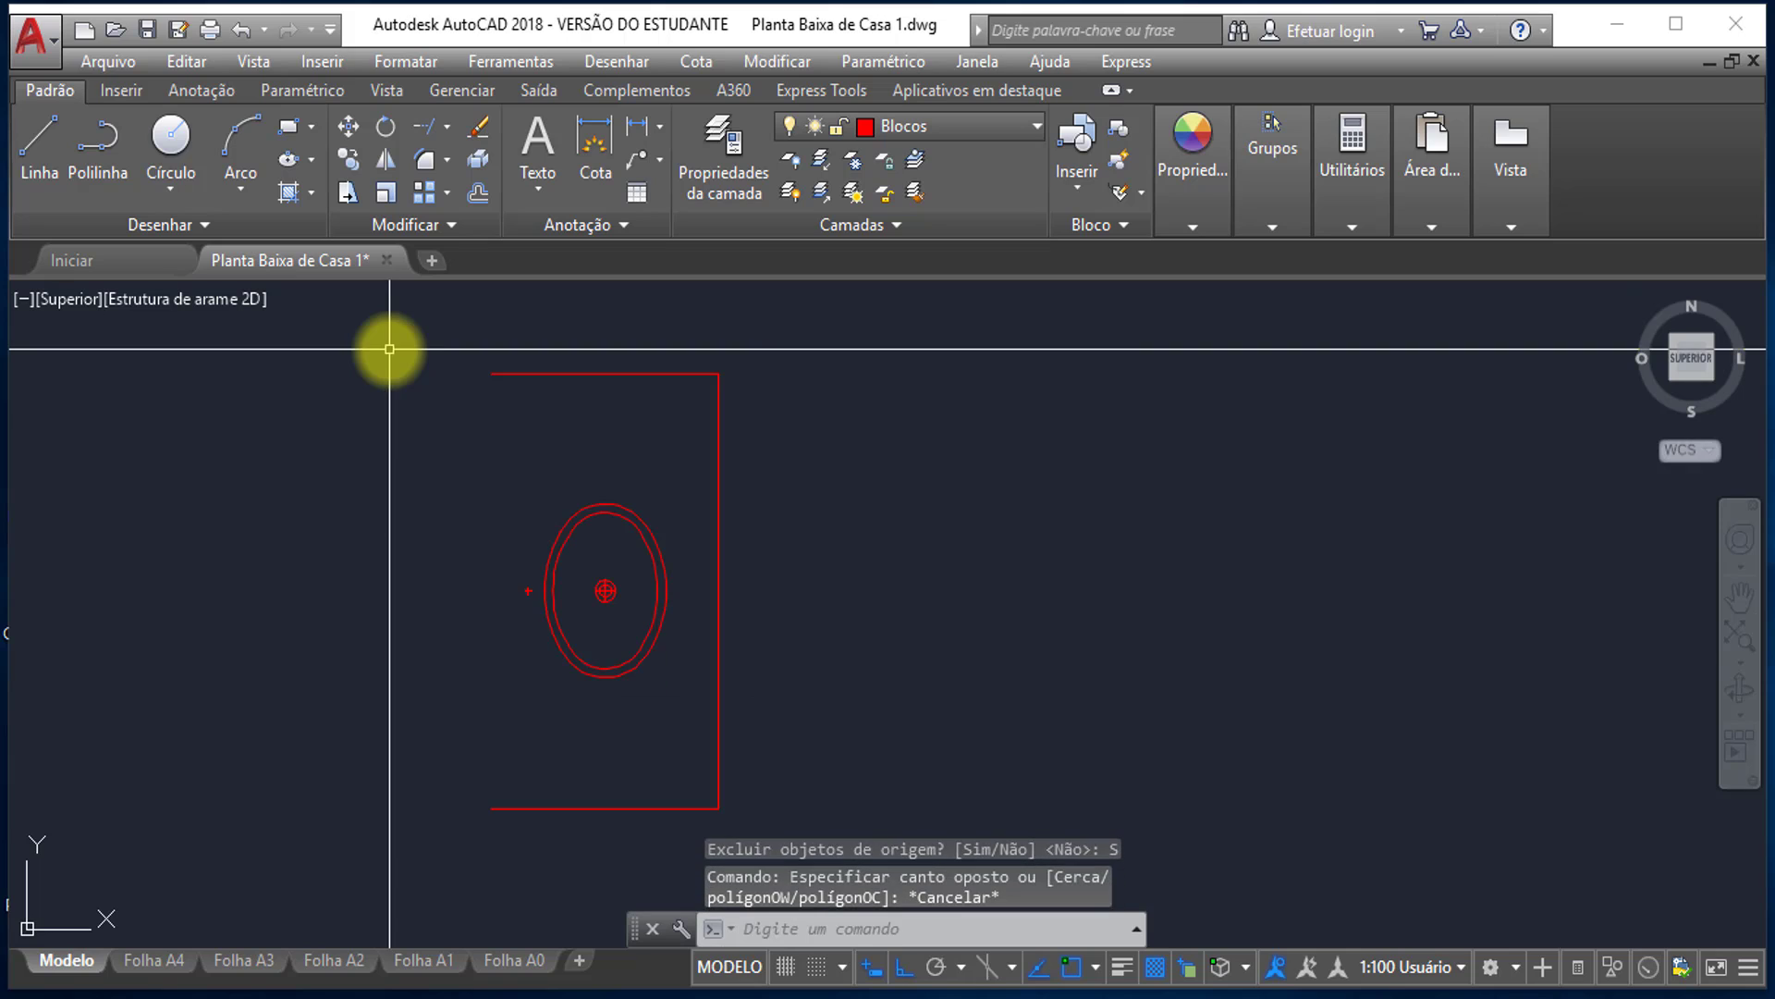
{"action": "left_click", "coordinate": [413, 342]}
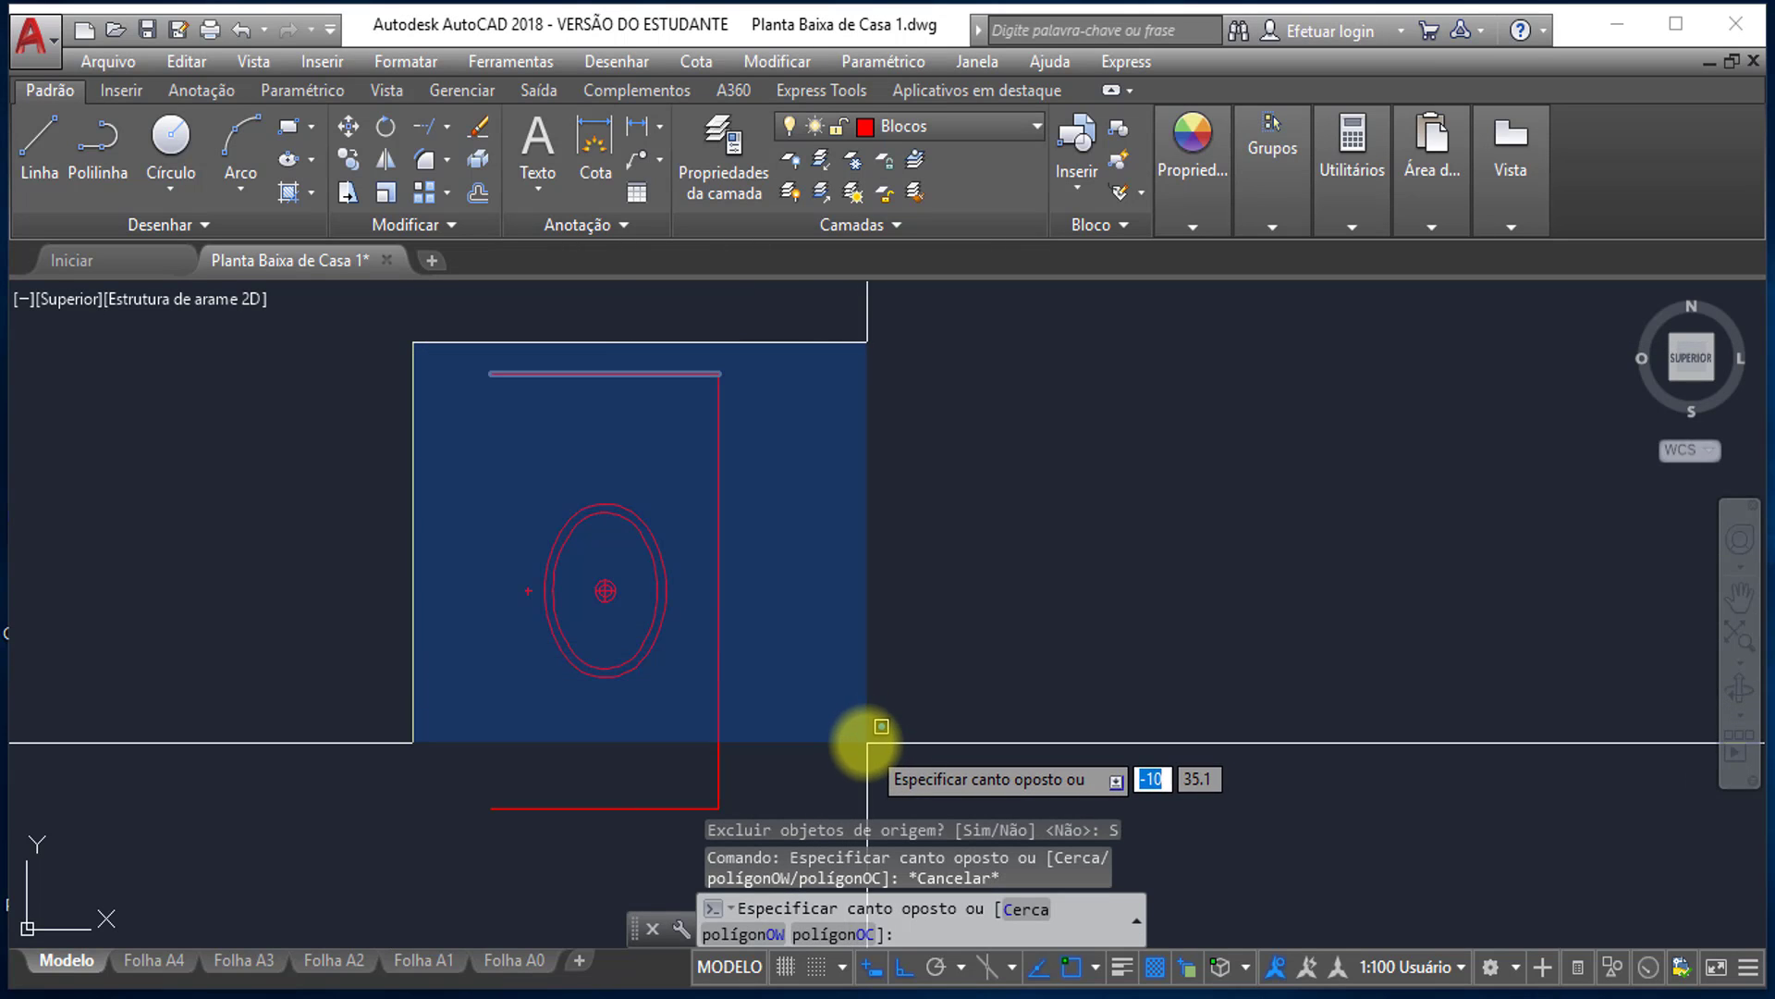
{"action": "left_click", "coordinate": [866, 742]}
{"action": "left_click", "coordinate": [762, 686]}
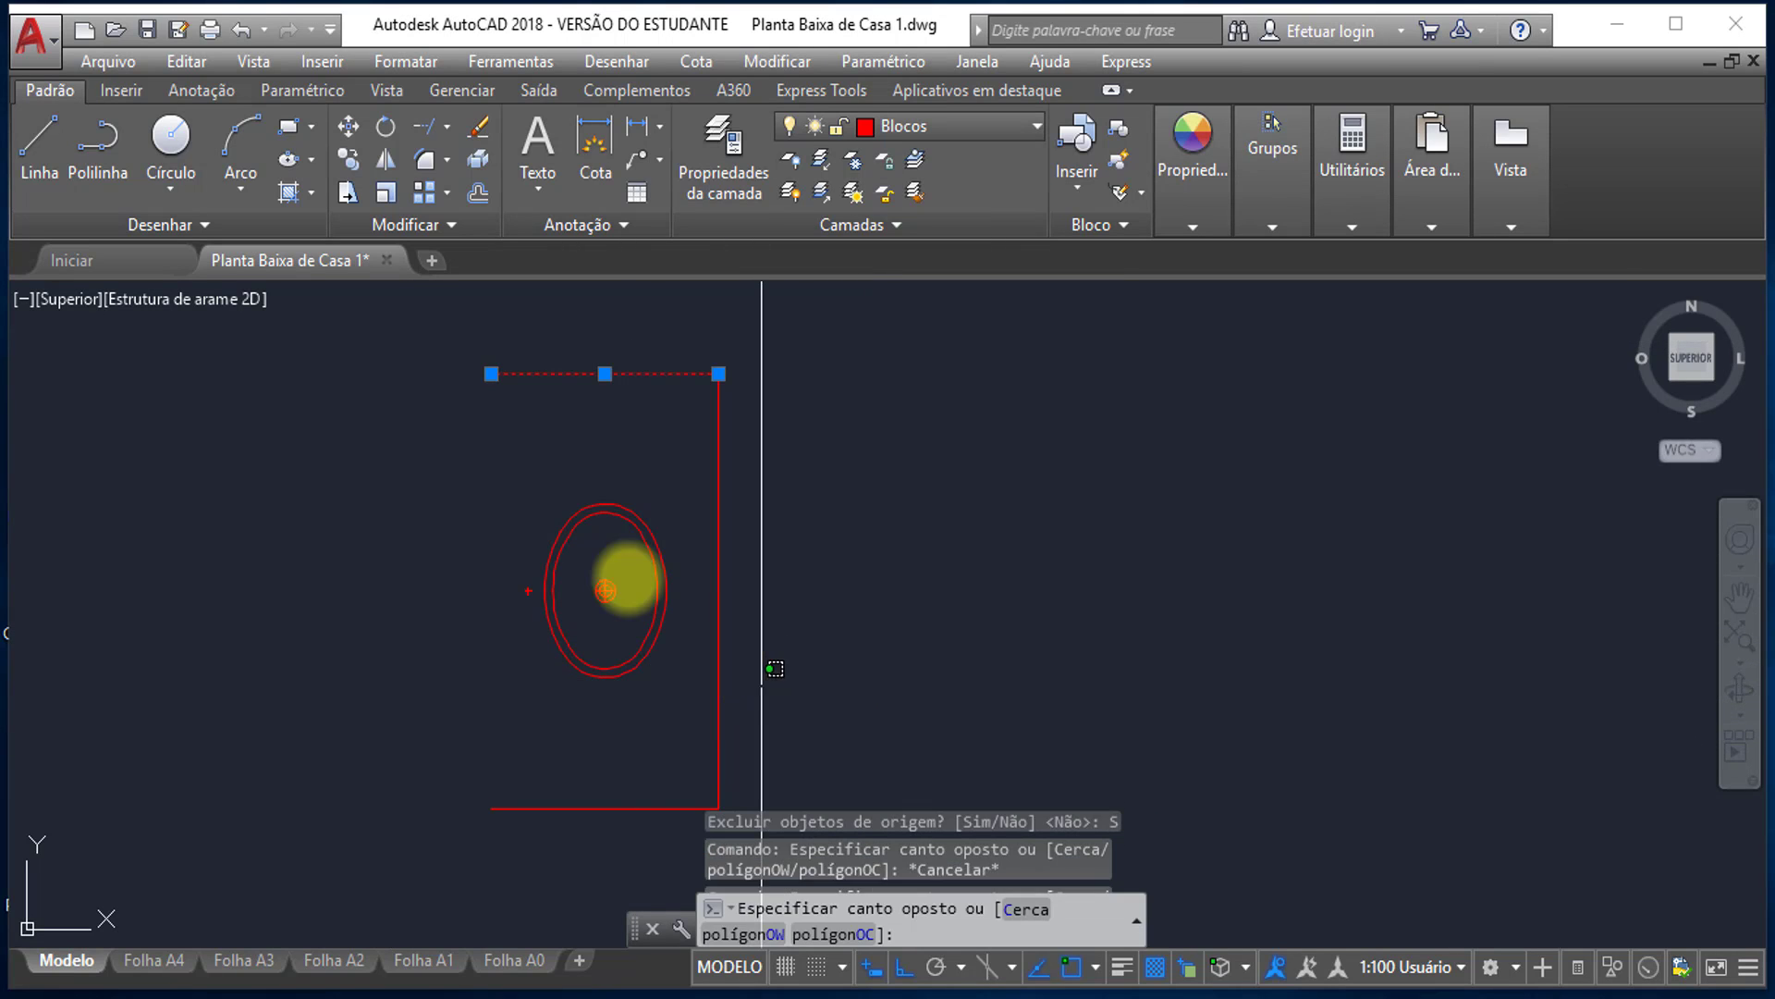
{"action": "left_click", "coordinate": [477, 422]}
{"action": "key", "text": "Escape"}
{"action": "key", "text": "Escape"}
{"action": "key", "text": "Escape"}
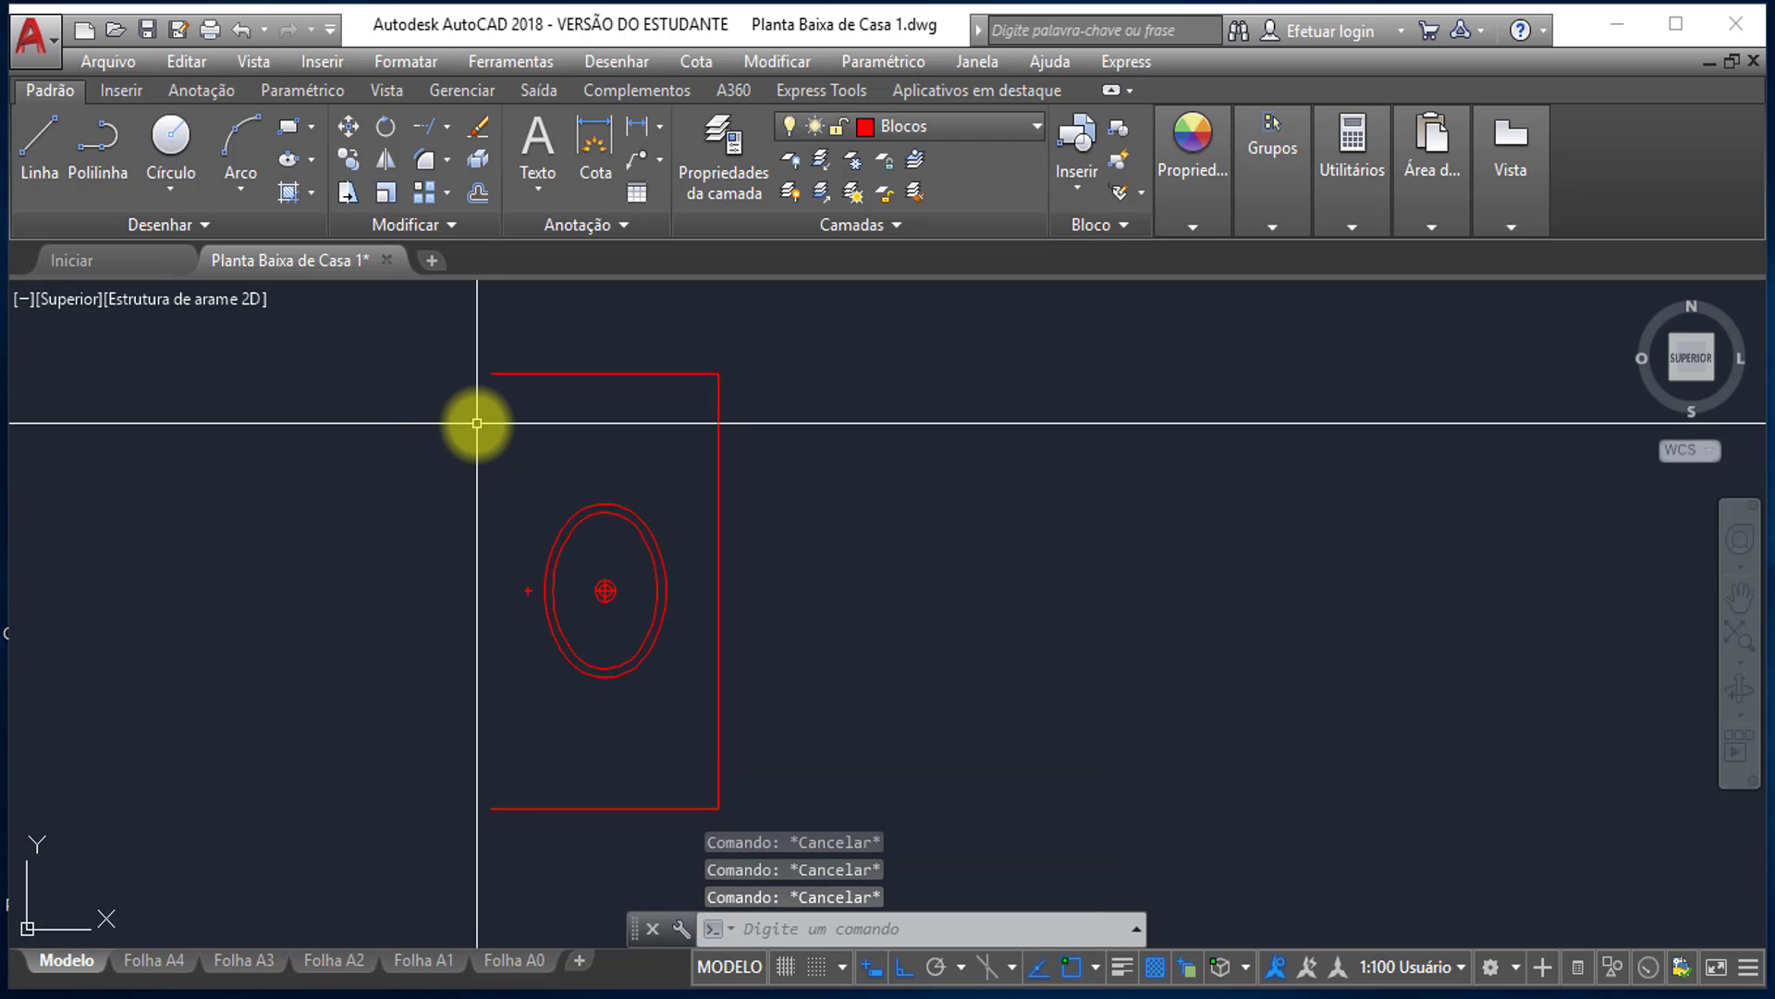
- Undo the last mirror and mirror the washbasin block again about the horizontal line along its lower side, keeping the source object
{"action": "key", "text": "ctrl+z"}
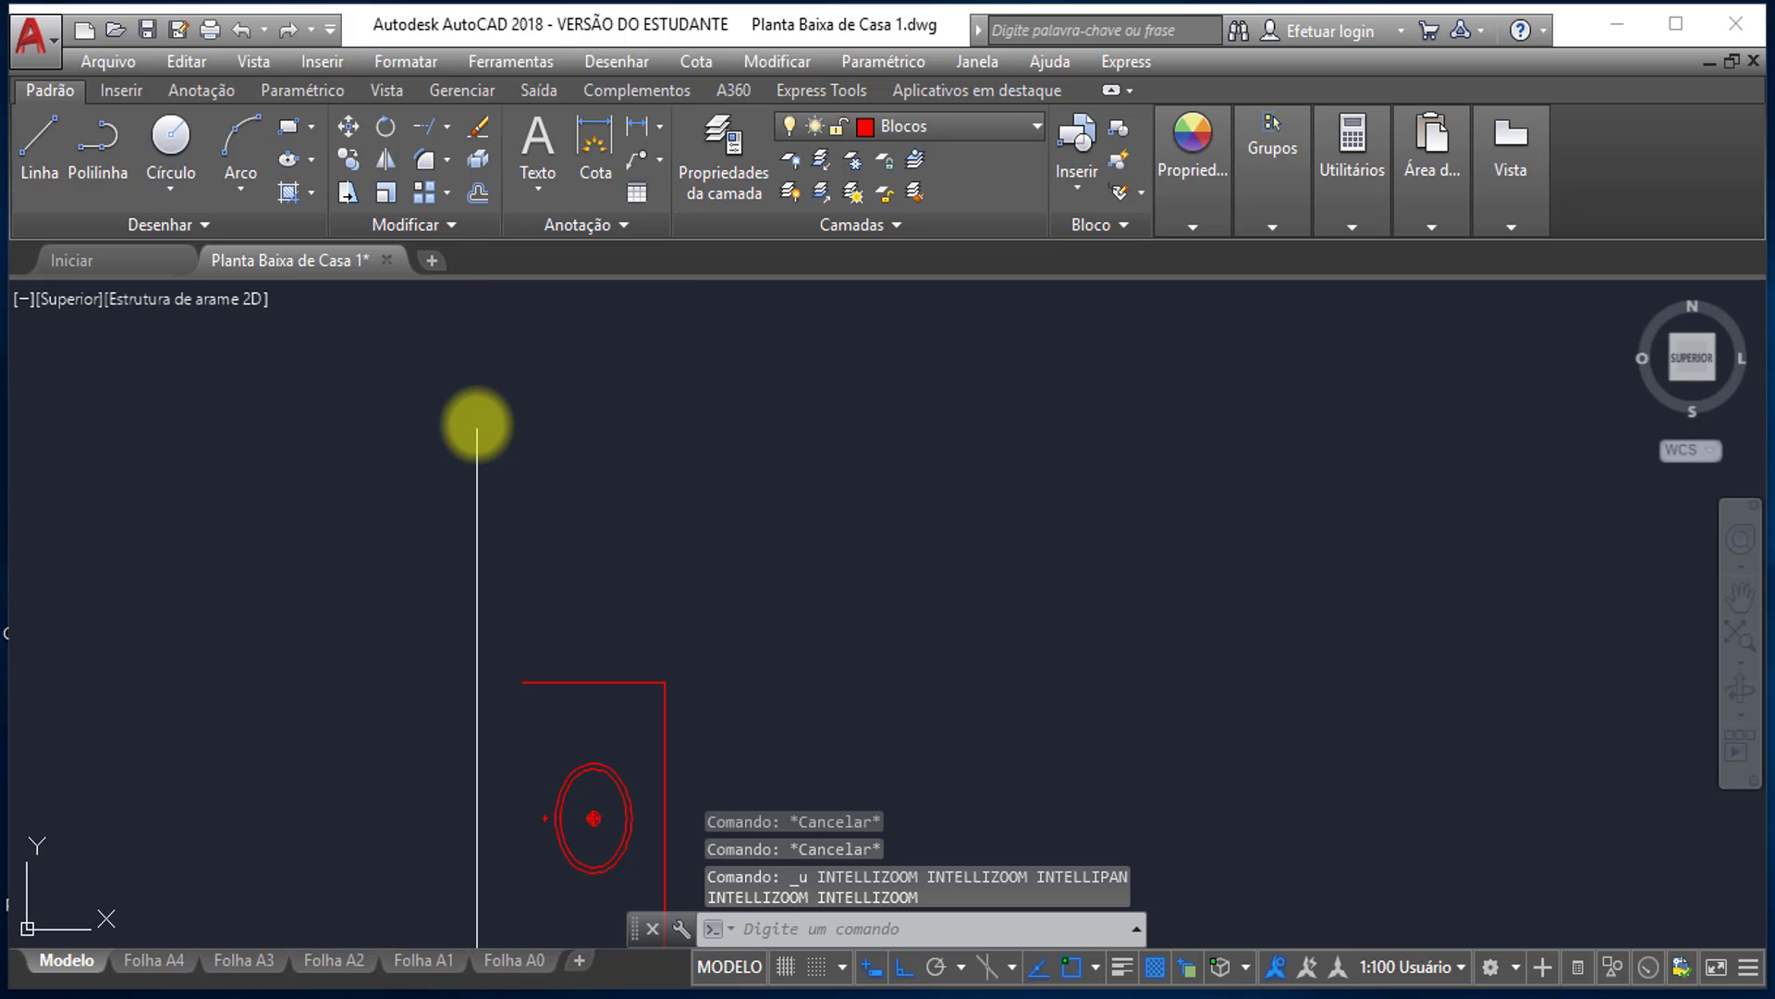
{"action": "key", "text": "ctrl+z"}
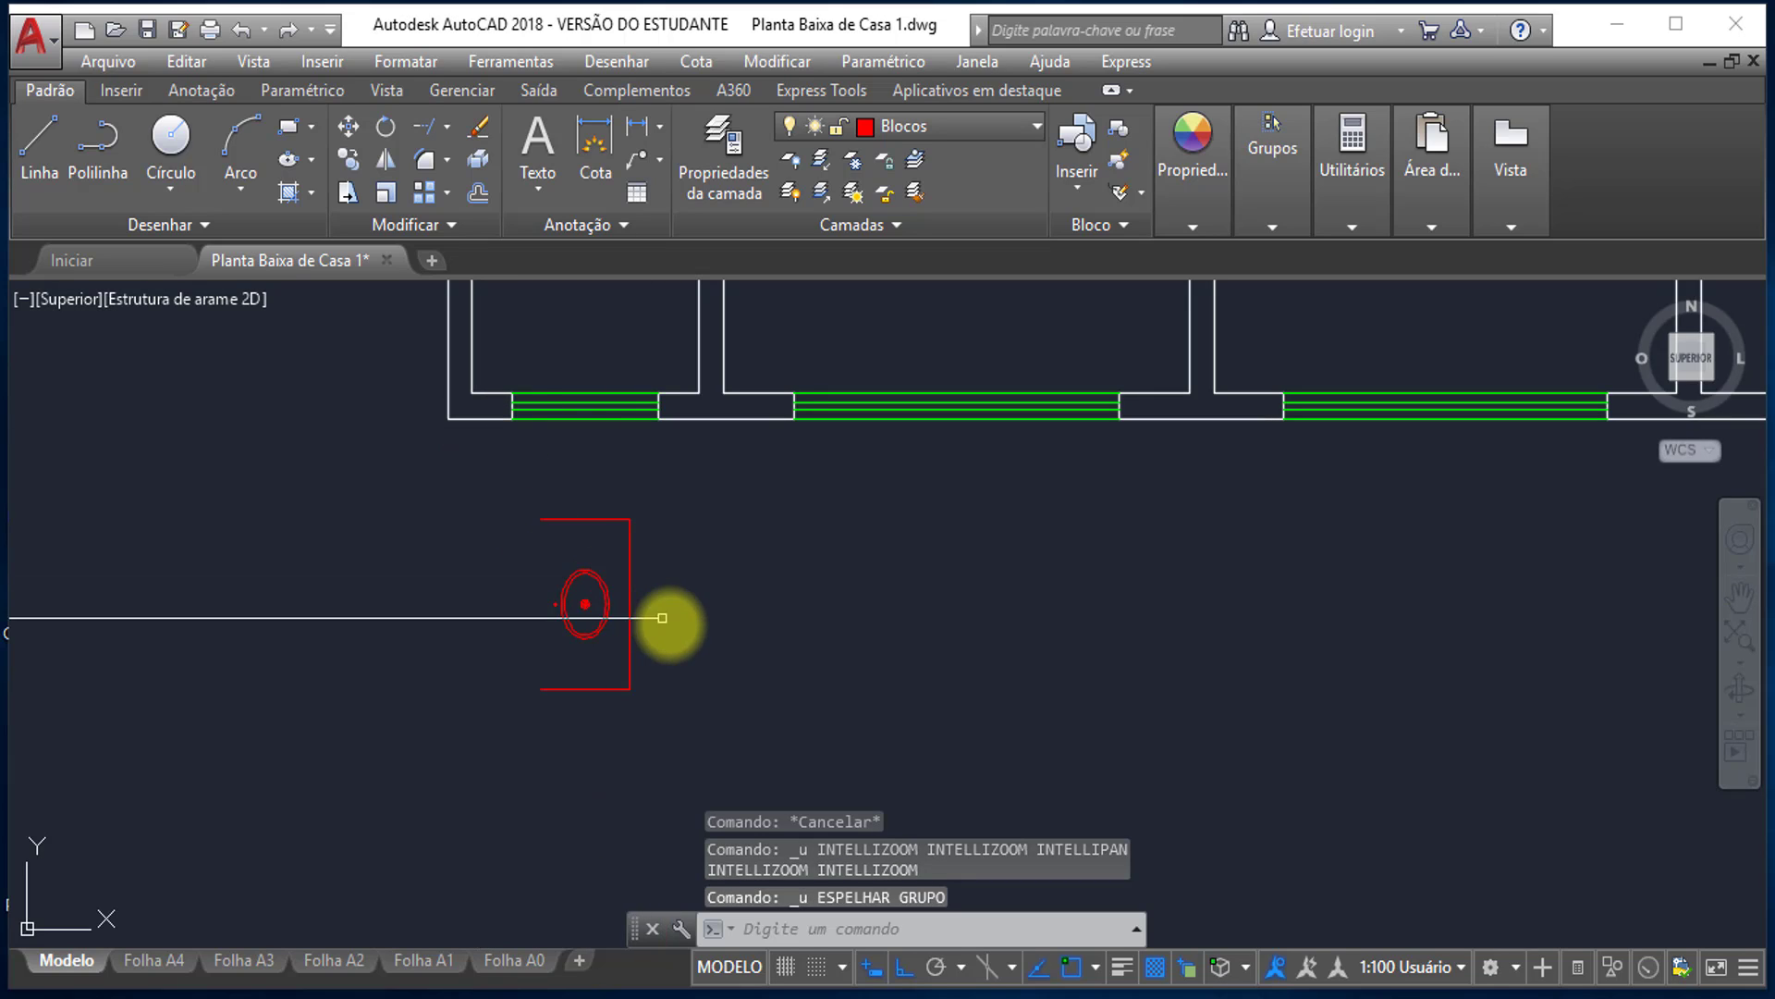
{"action": "left_click", "coordinate": [669, 626]}
{"action": "left_click", "coordinate": [494, 455]}
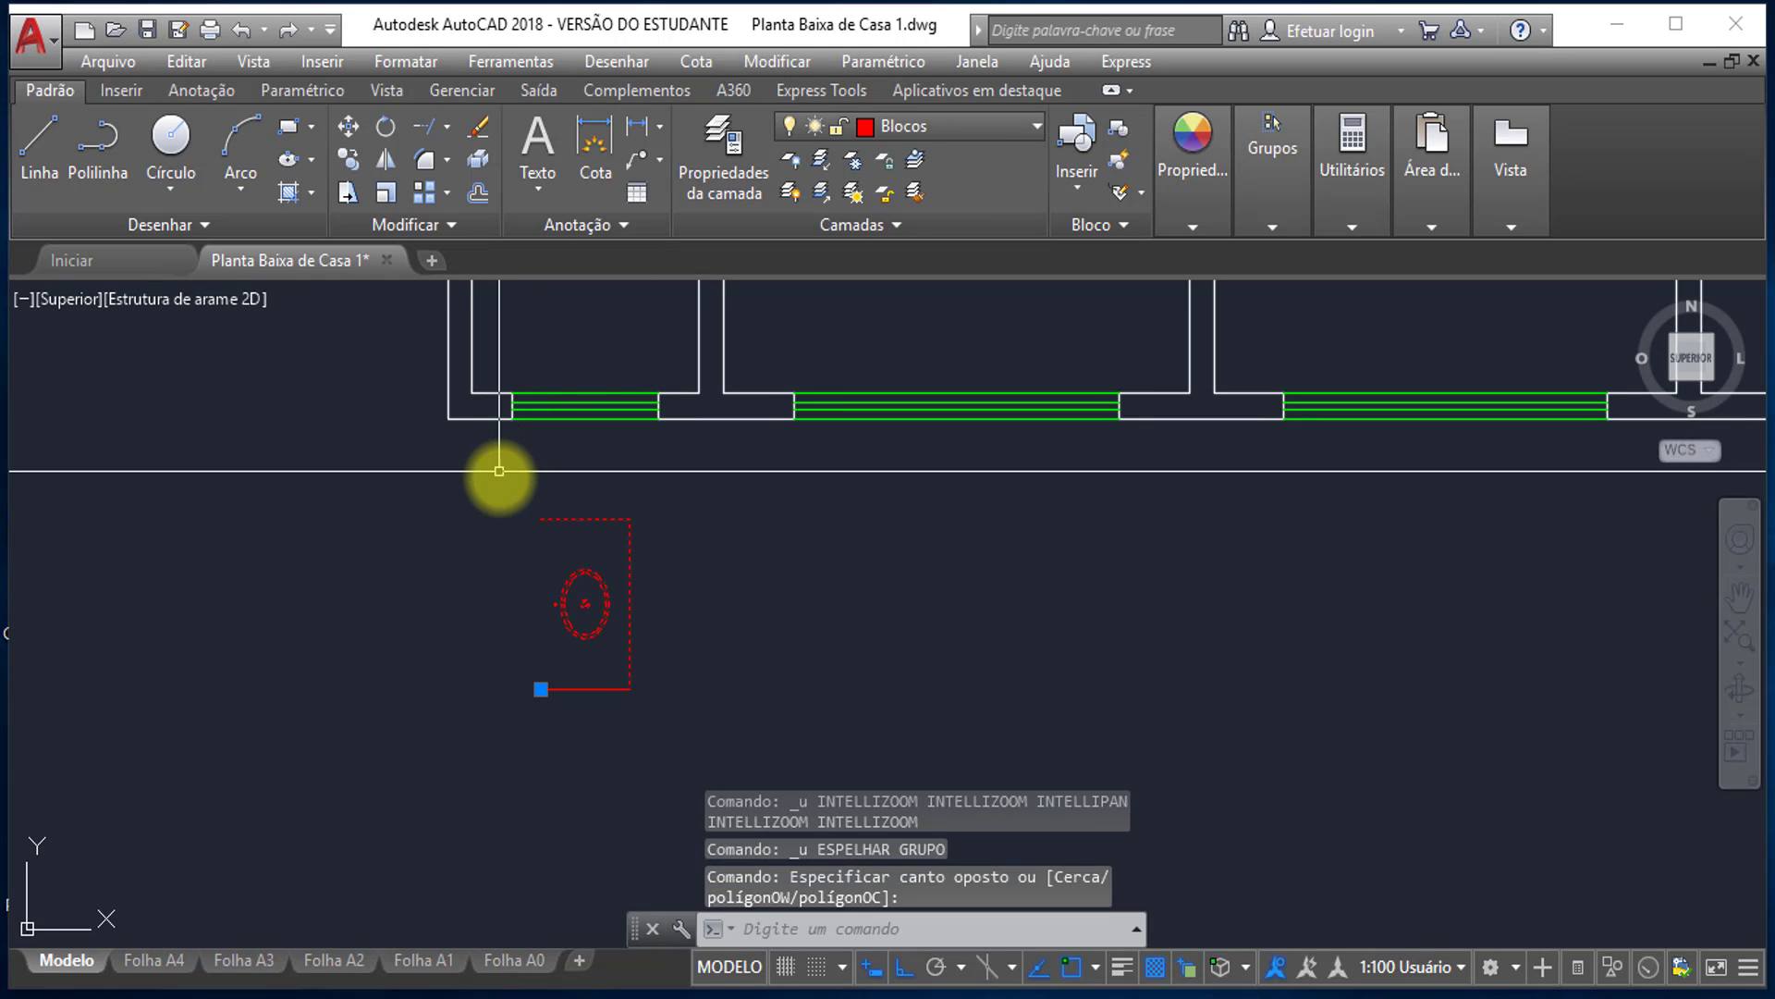
{"action": "scroll", "coordinate": [568, 619], "scroll_direction": "up", "scroll_amount": 4}
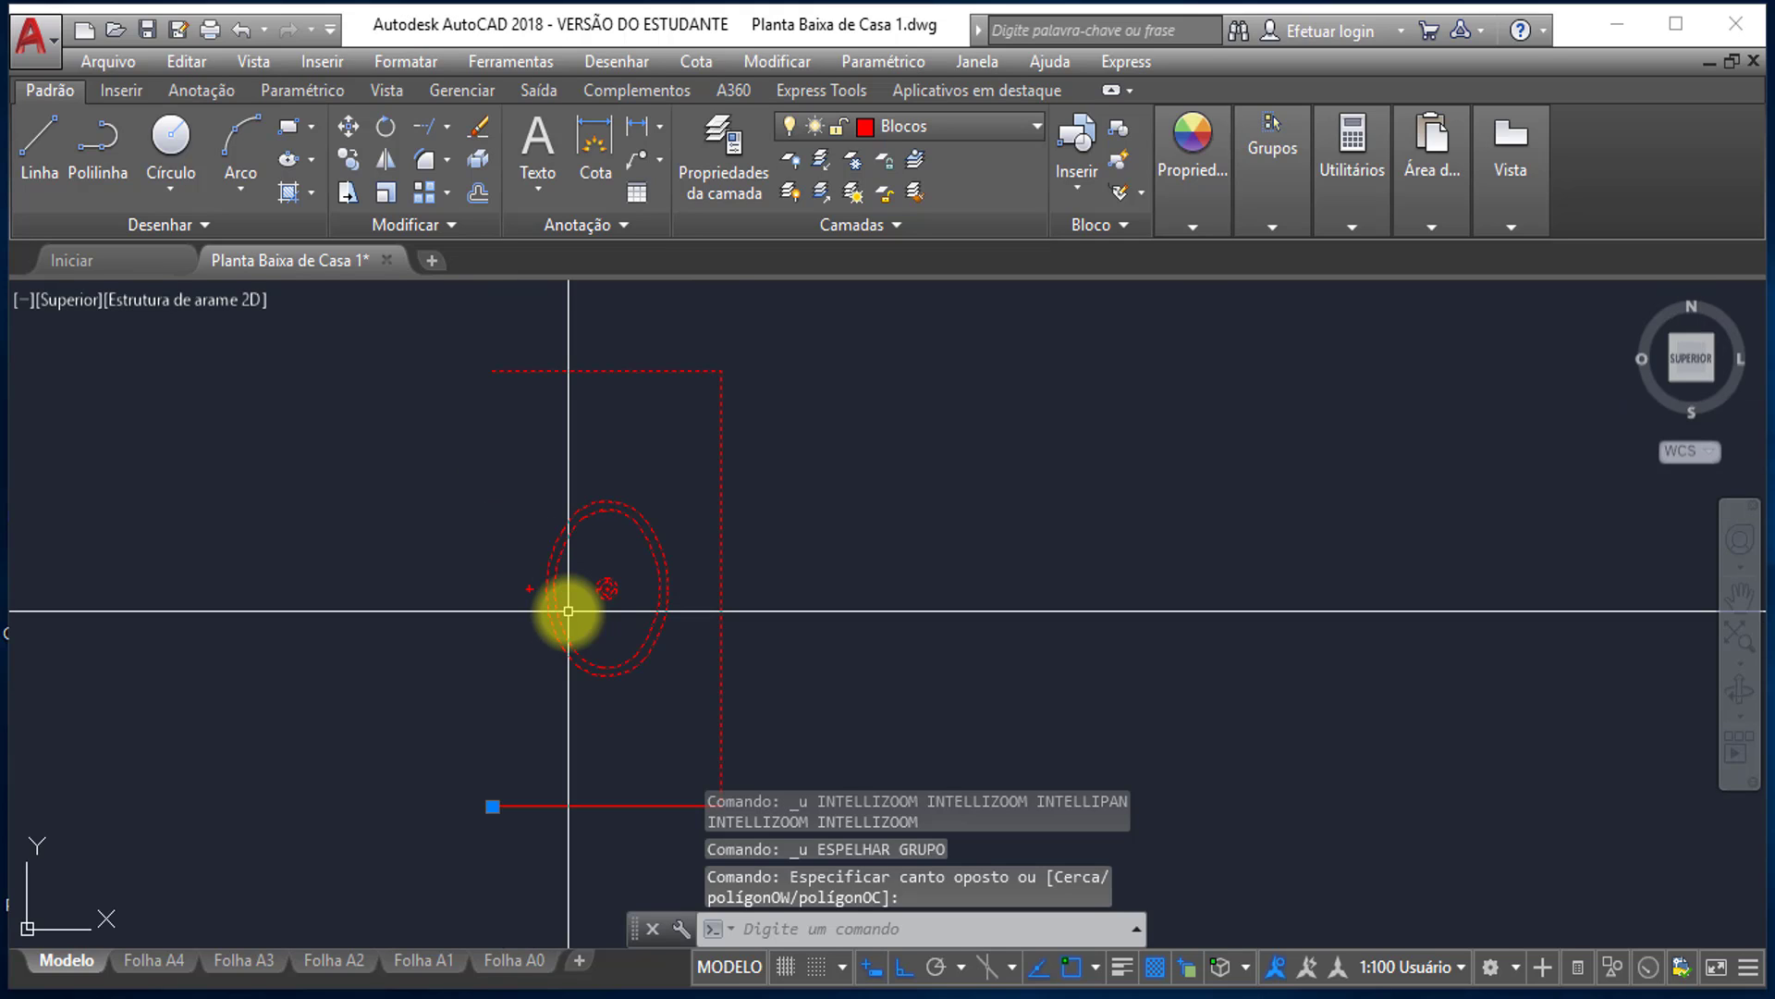
{"action": "left_click", "coordinate": [385, 157]}
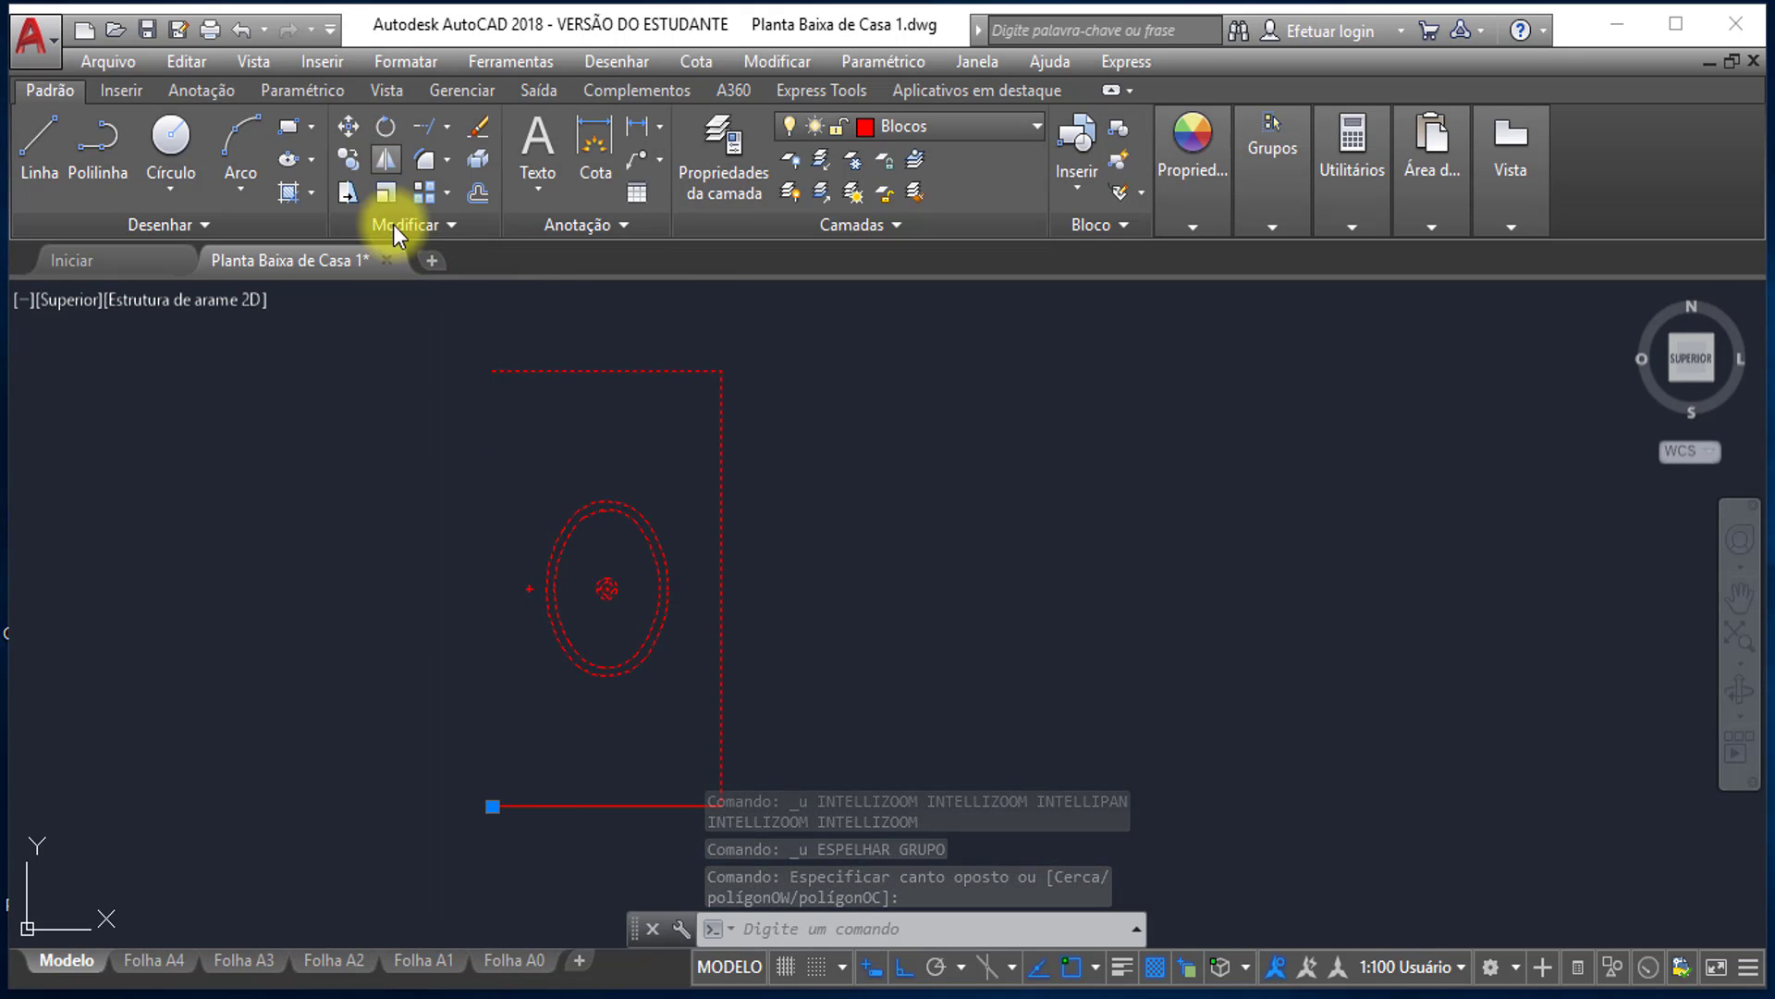
{"action": "scroll", "coordinate": [490, 481], "scroll_direction": "down", "scroll_amount": 2}
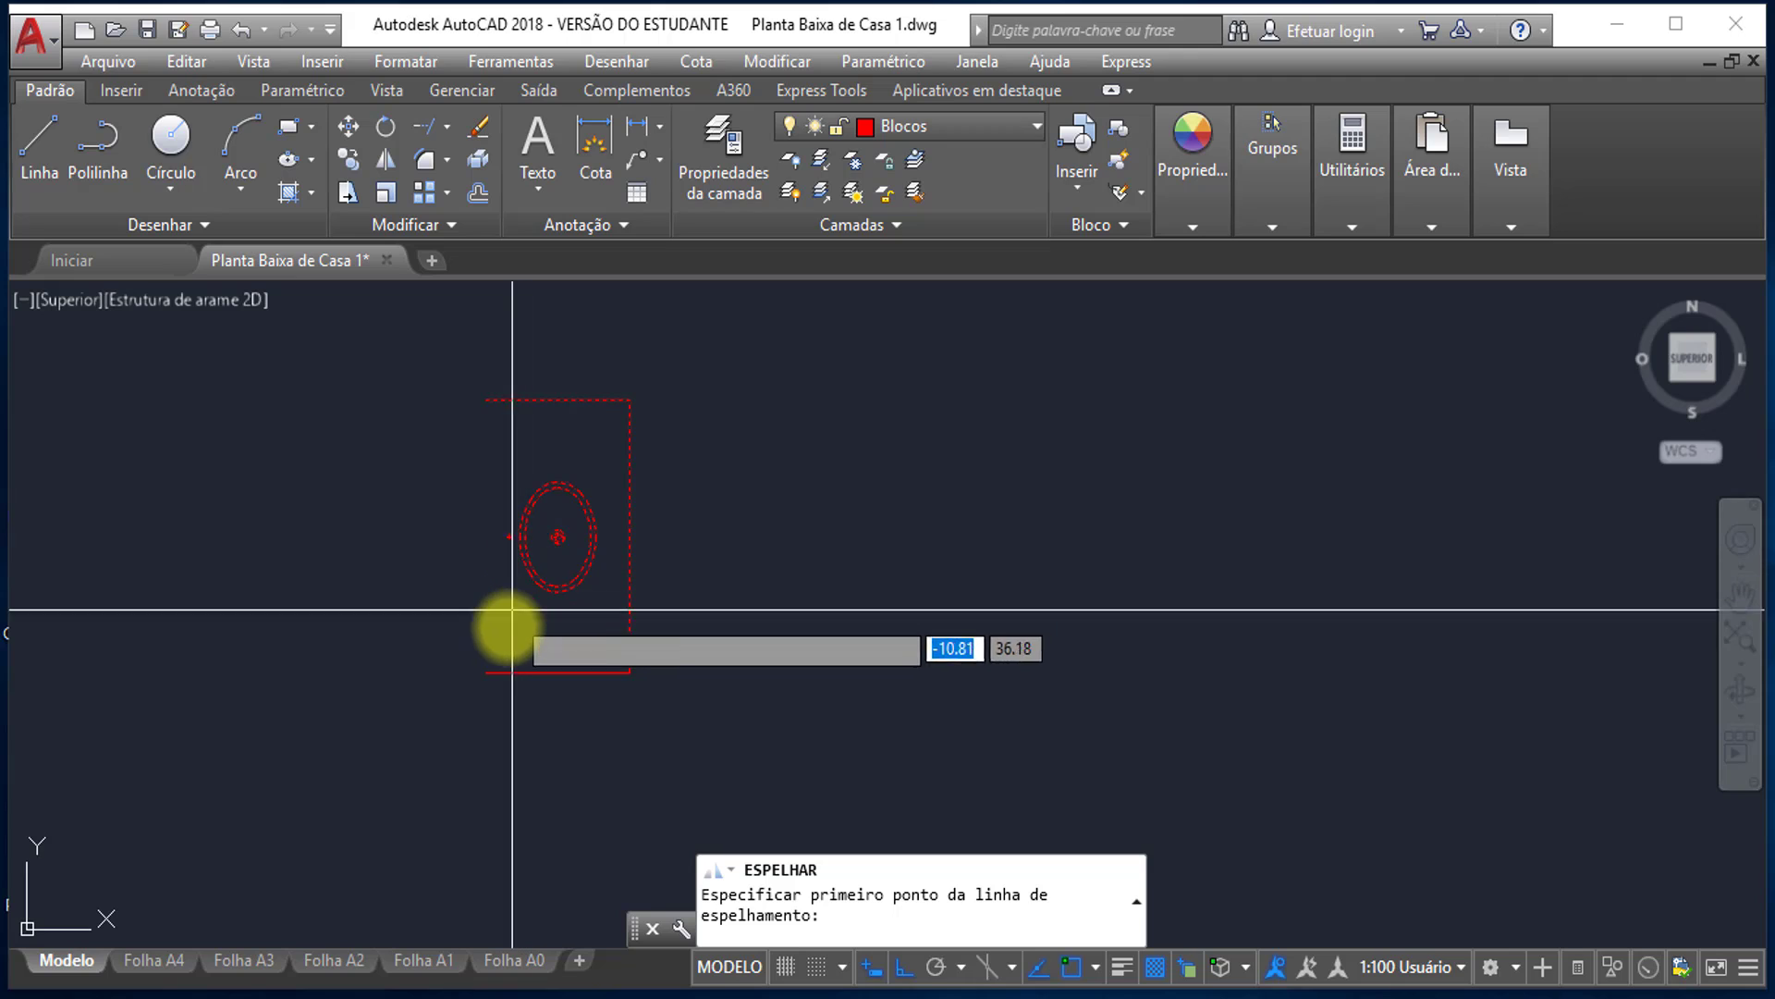
{"action": "scroll", "coordinate": [622, 694], "scroll_direction": "up", "scroll_amount": 1}
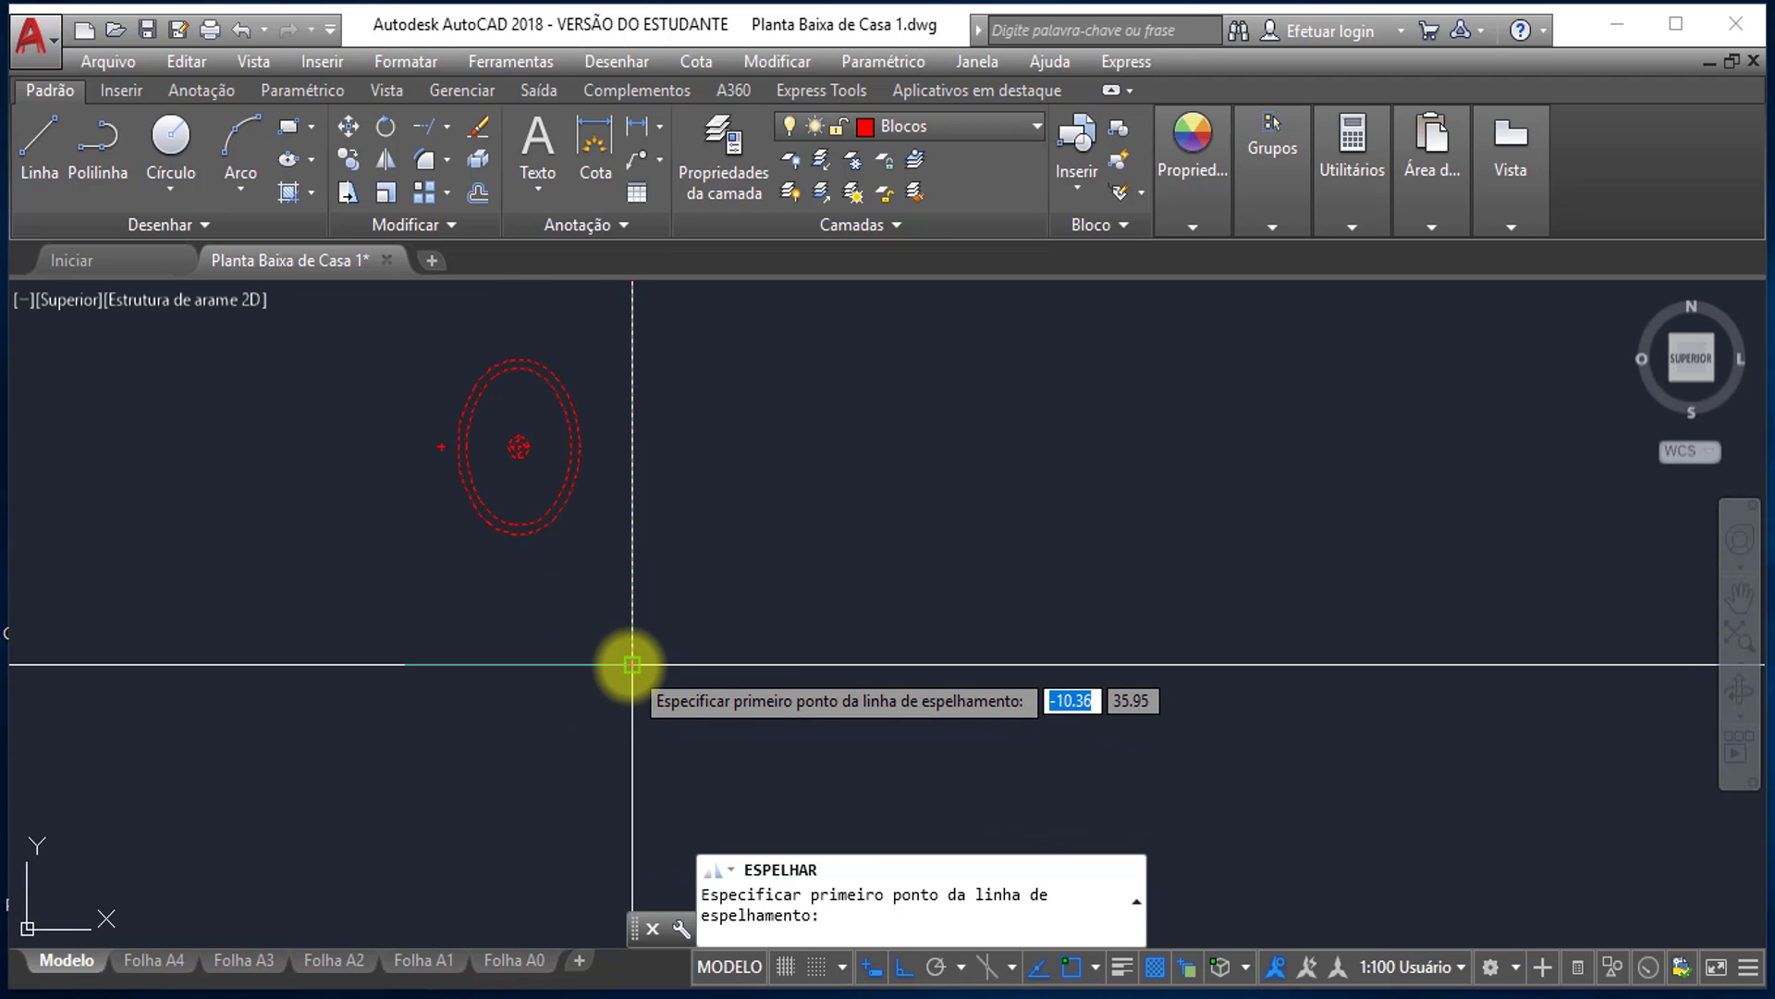
{"action": "left_click", "coordinate": [633, 664]}
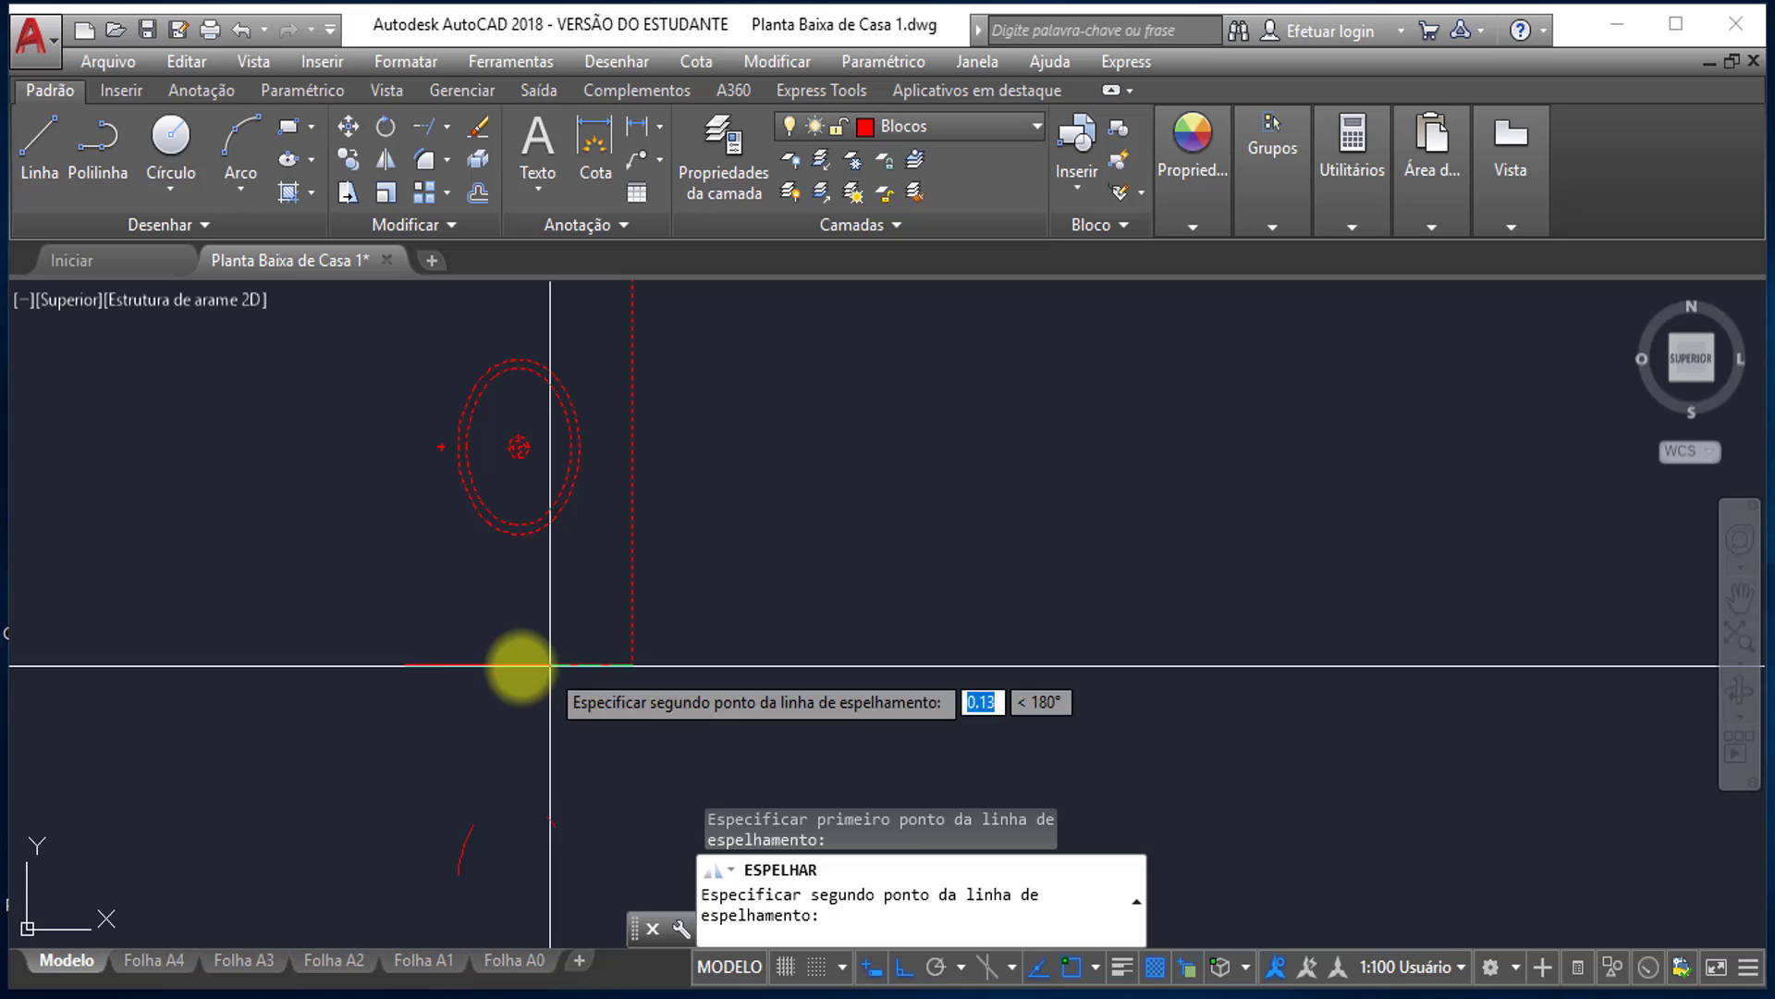
{"action": "left_click", "coordinate": [402, 665]}
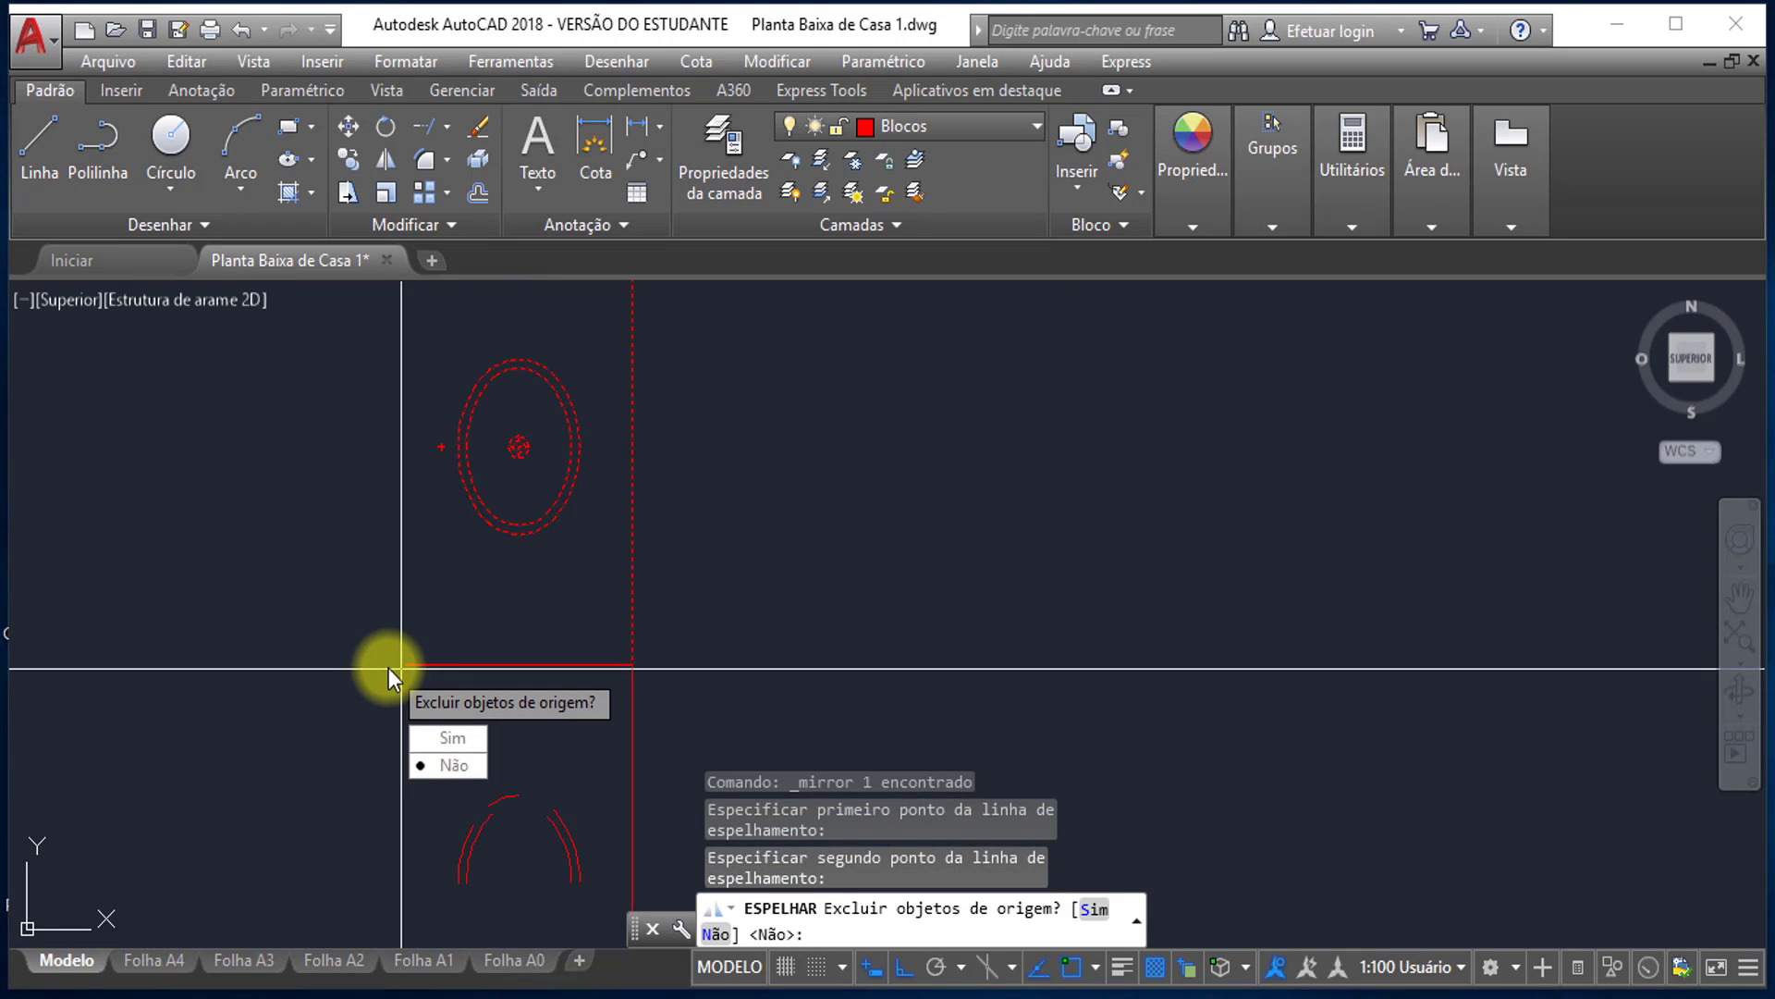
{"action": "left_click", "coordinate": [442, 768]}
- Delete the original upper washbasin block together with the horizontal line used as the mirror axis
{"action": "scroll", "coordinate": [388, 574], "scroll_direction": "down", "scroll_amount": 4}
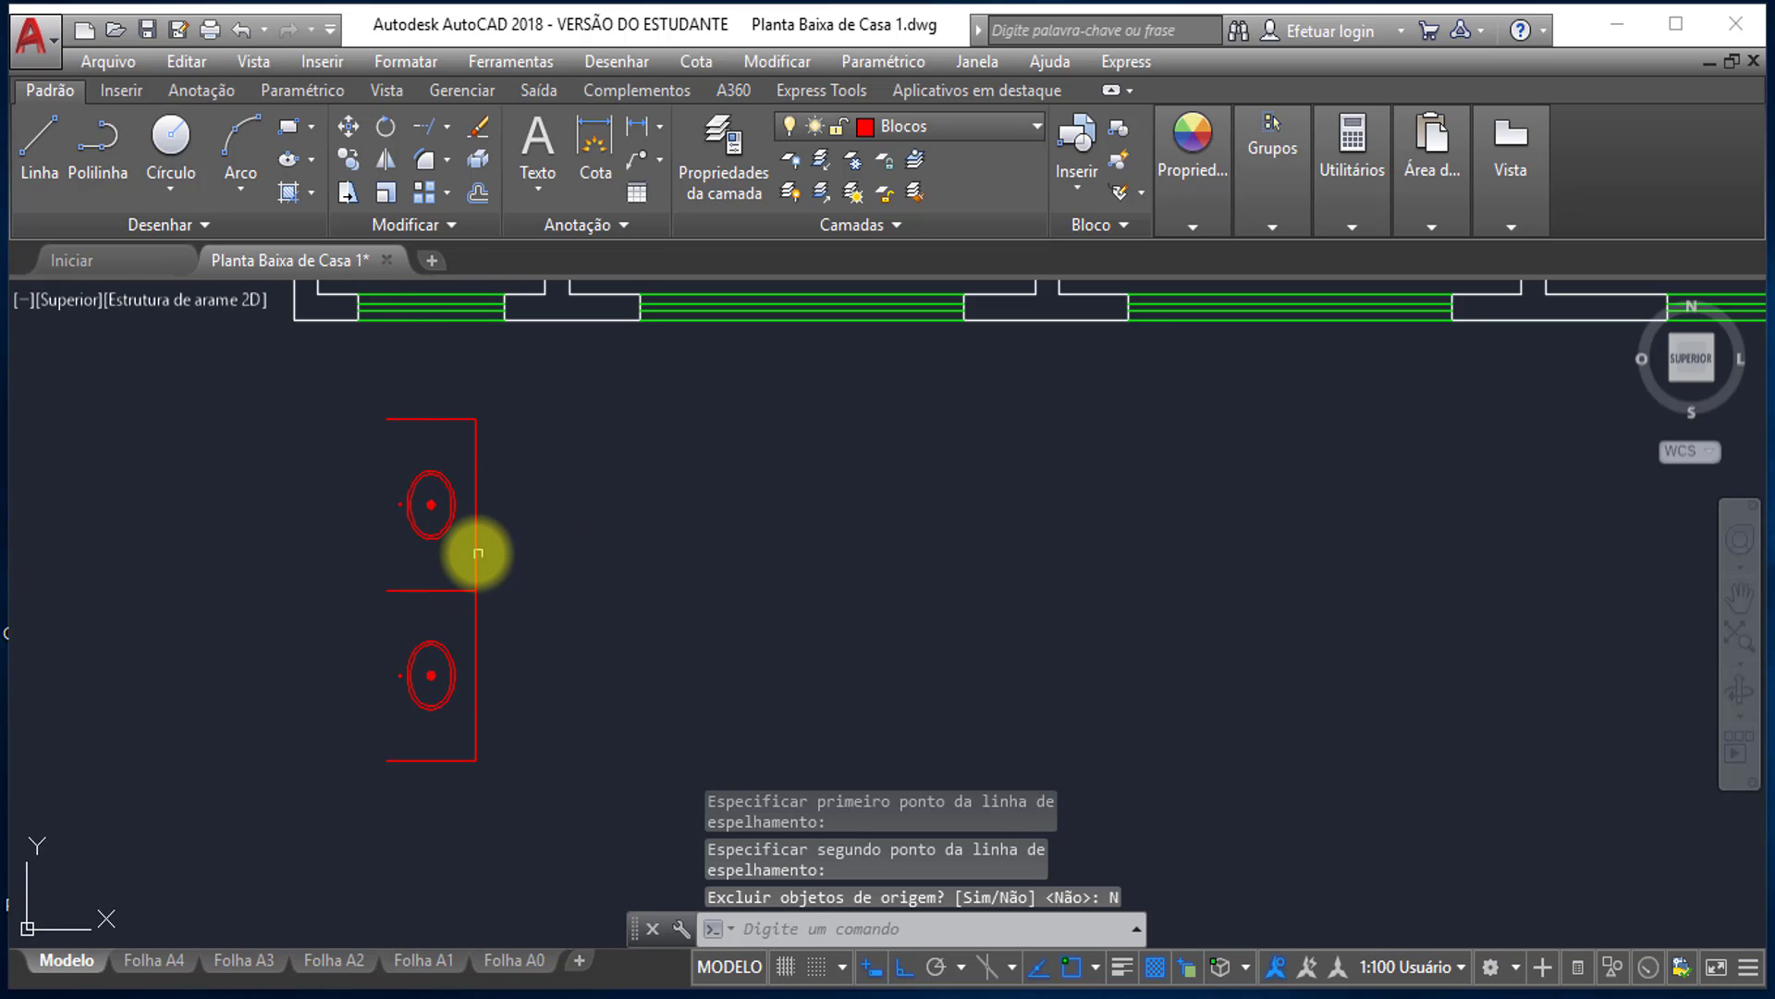
{"action": "scroll", "coordinate": [478, 553], "scroll_direction": "up", "scroll_amount": 2}
{"action": "left_click", "coordinate": [428, 635]}
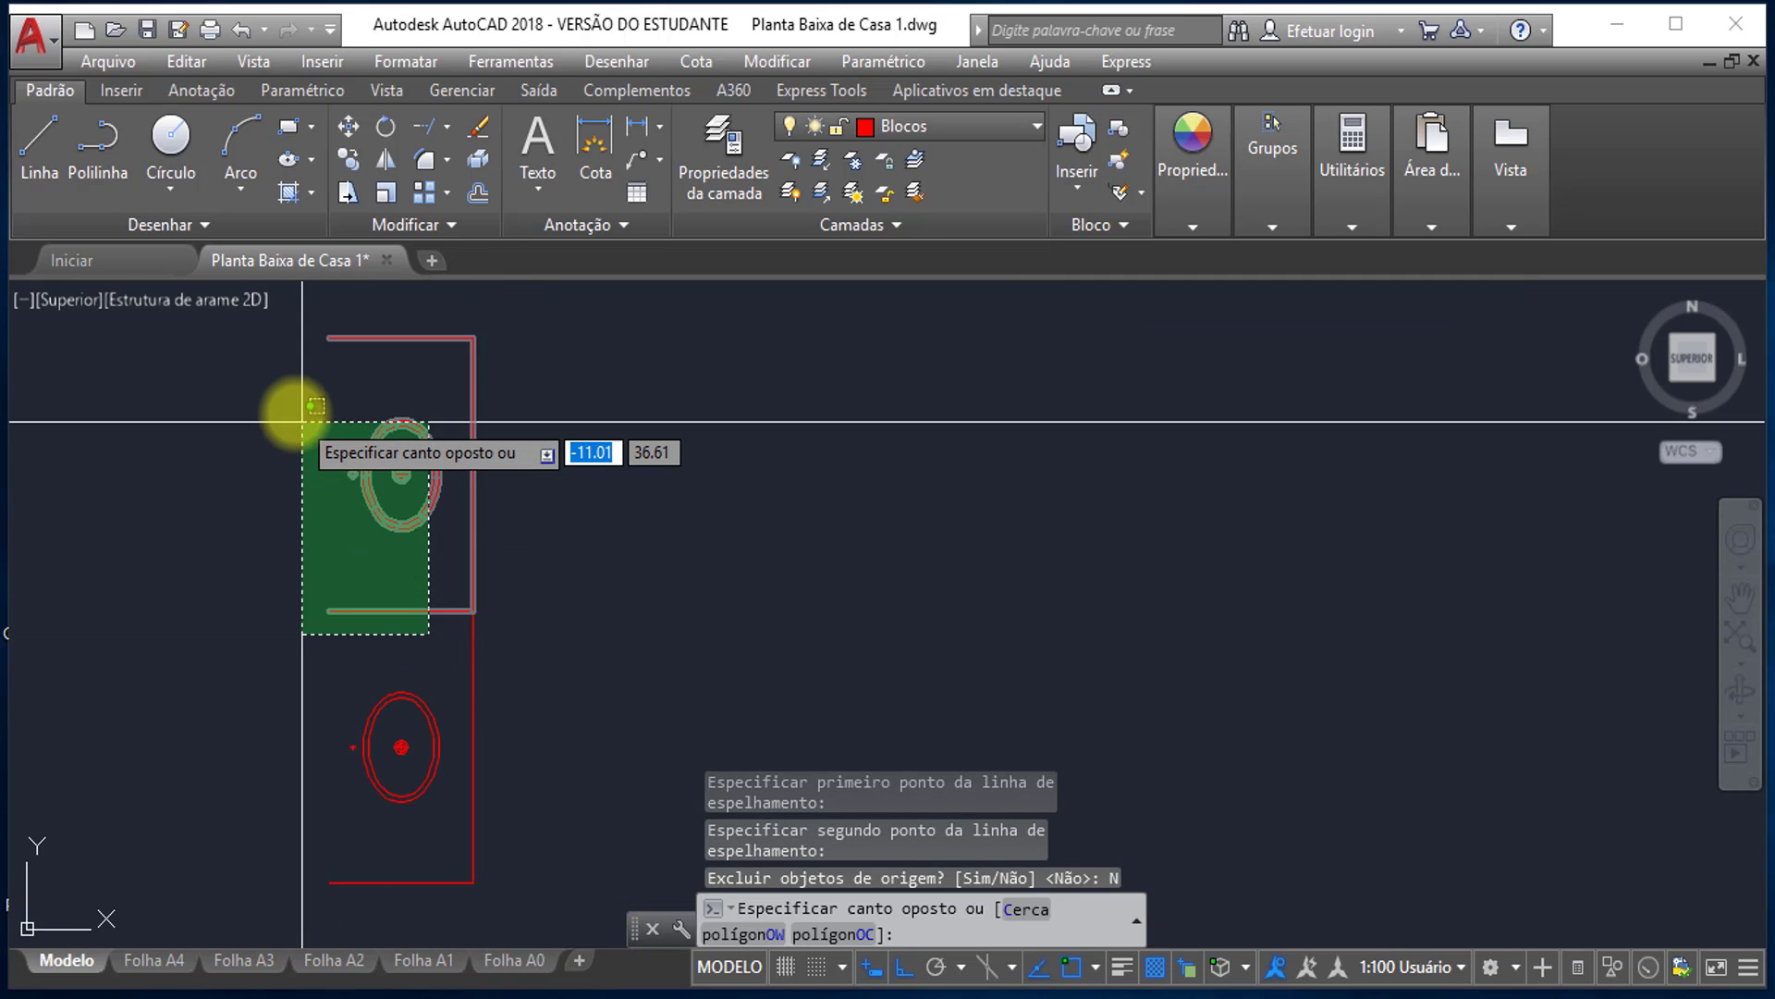
{"action": "left_click", "coordinate": [296, 411]}
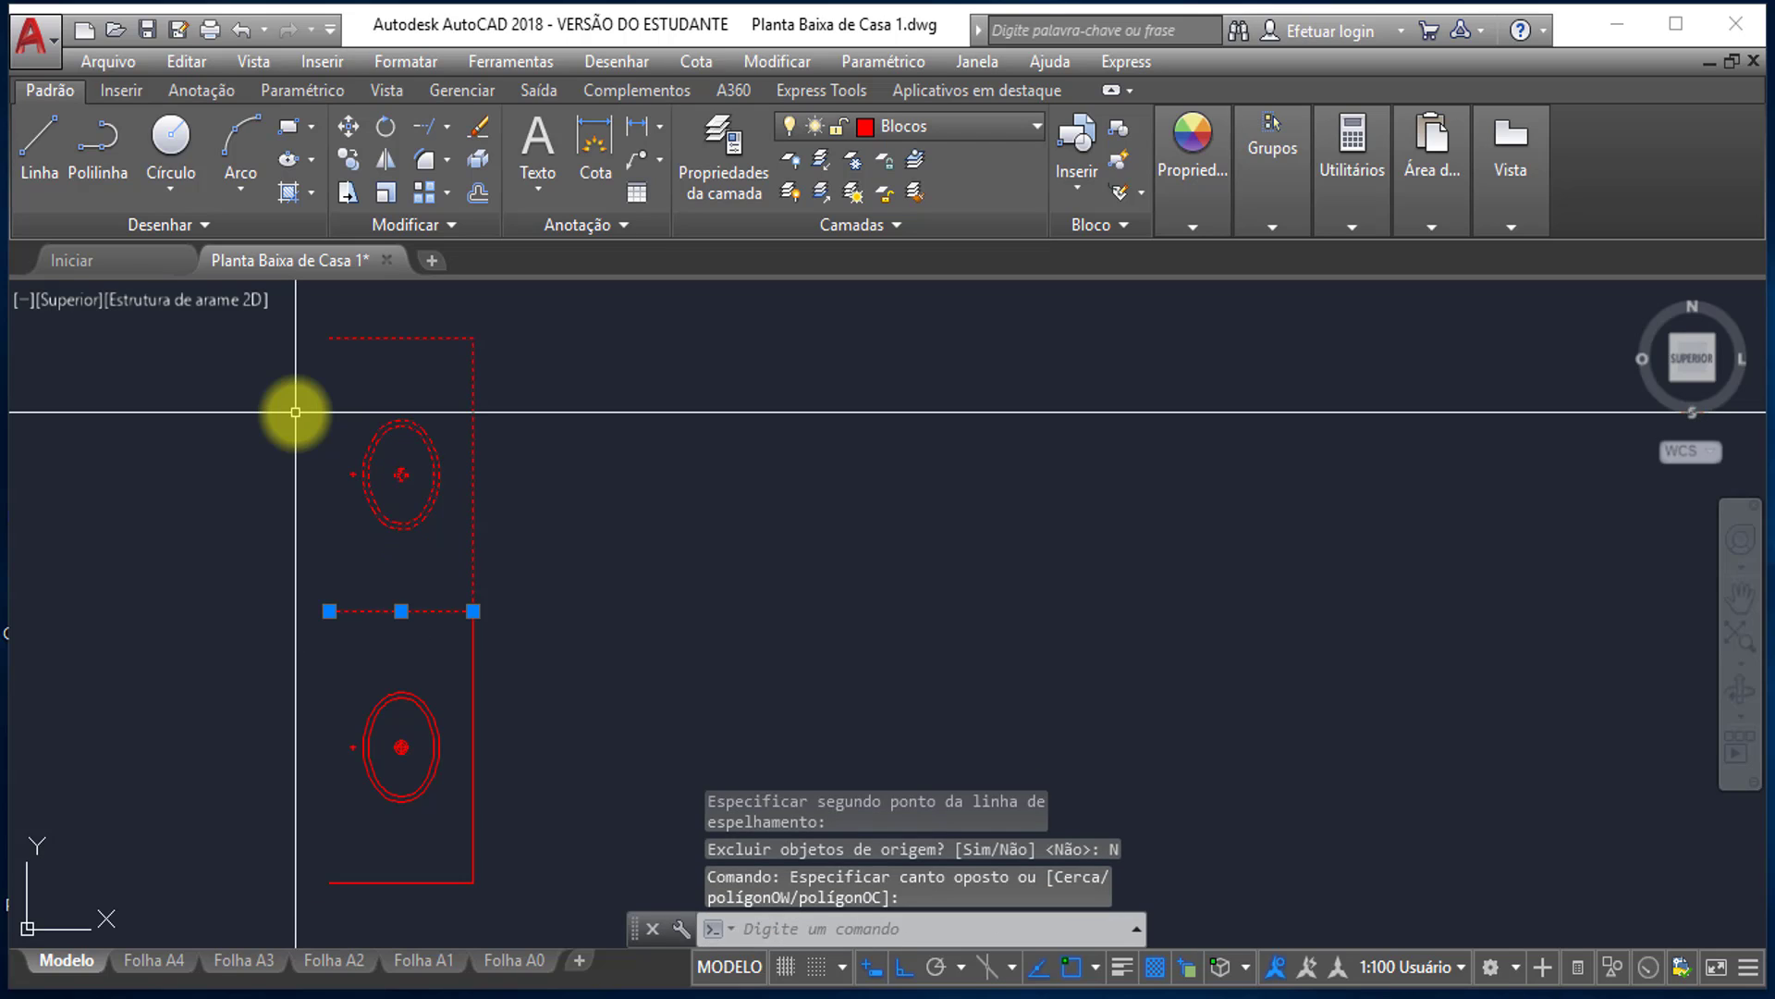
{"action": "key", "text": "Delete"}
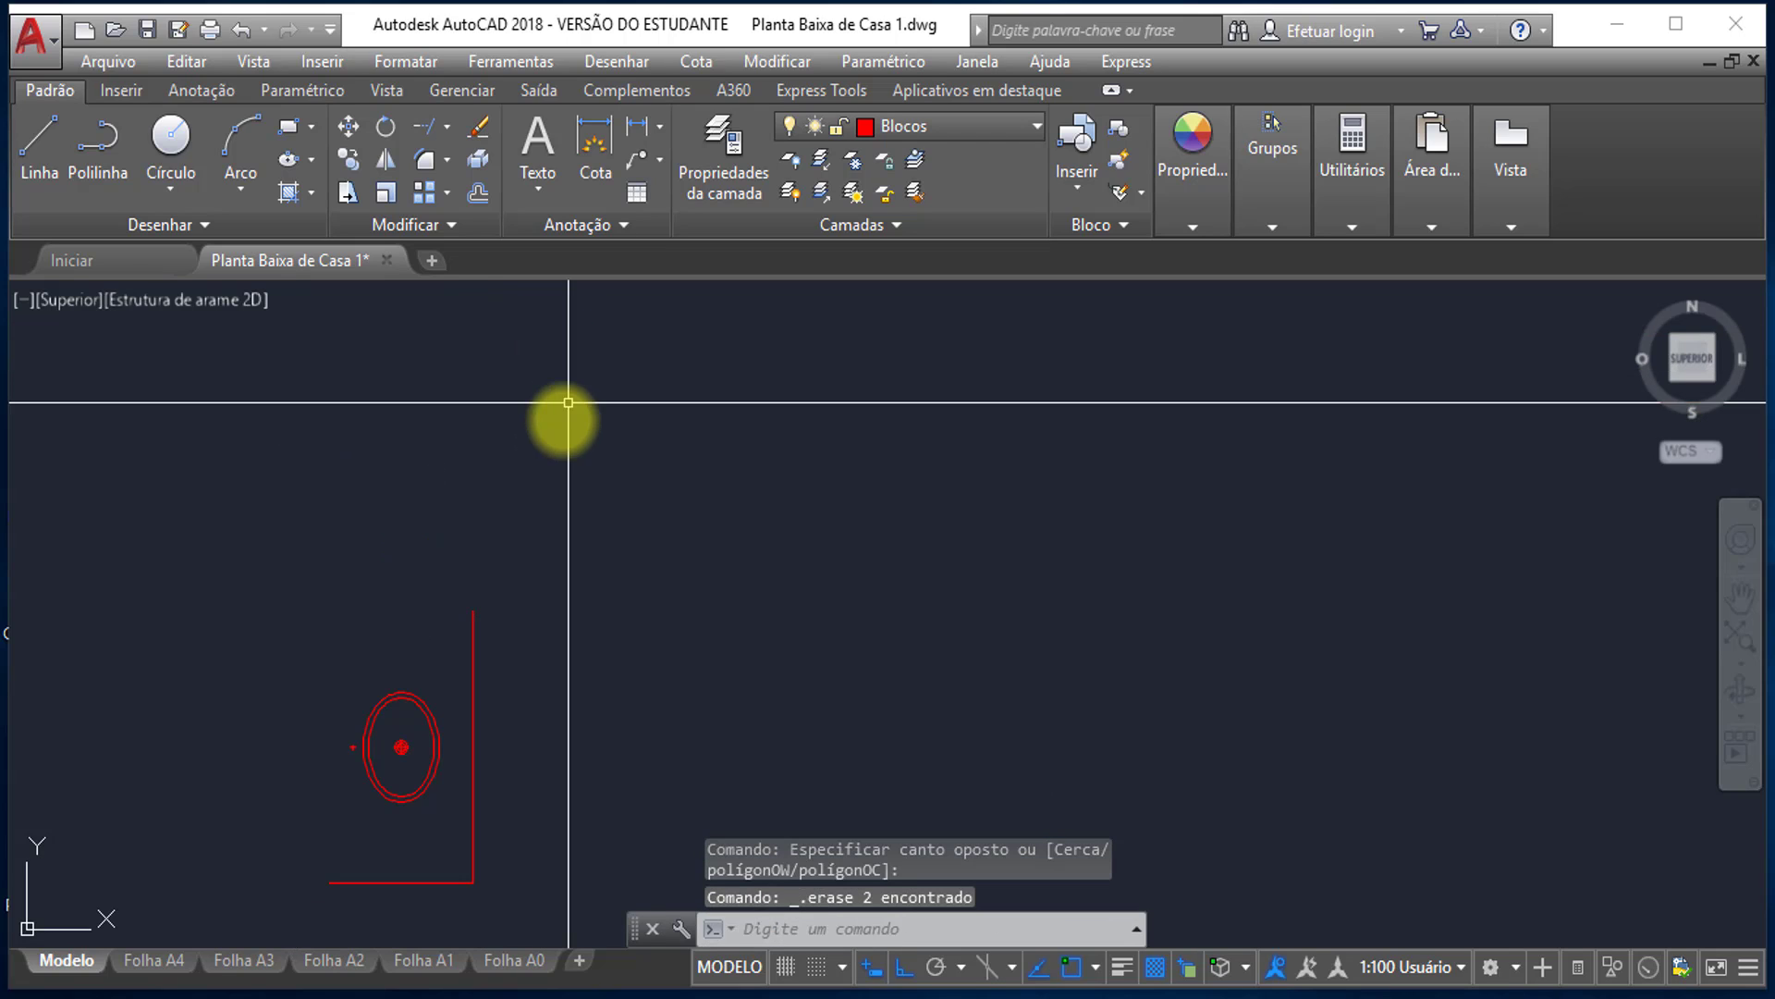
- Move the mirrored washbasin block by its upper-left point to the upper-left inner corner of the lower-left bathroom, with ortho mode off
{"action": "scroll", "coordinate": [567, 424], "scroll_direction": "down", "scroll_amount": 4}
{"action": "scroll", "coordinate": [491, 519], "scroll_direction": "up", "scroll_amount": 4}
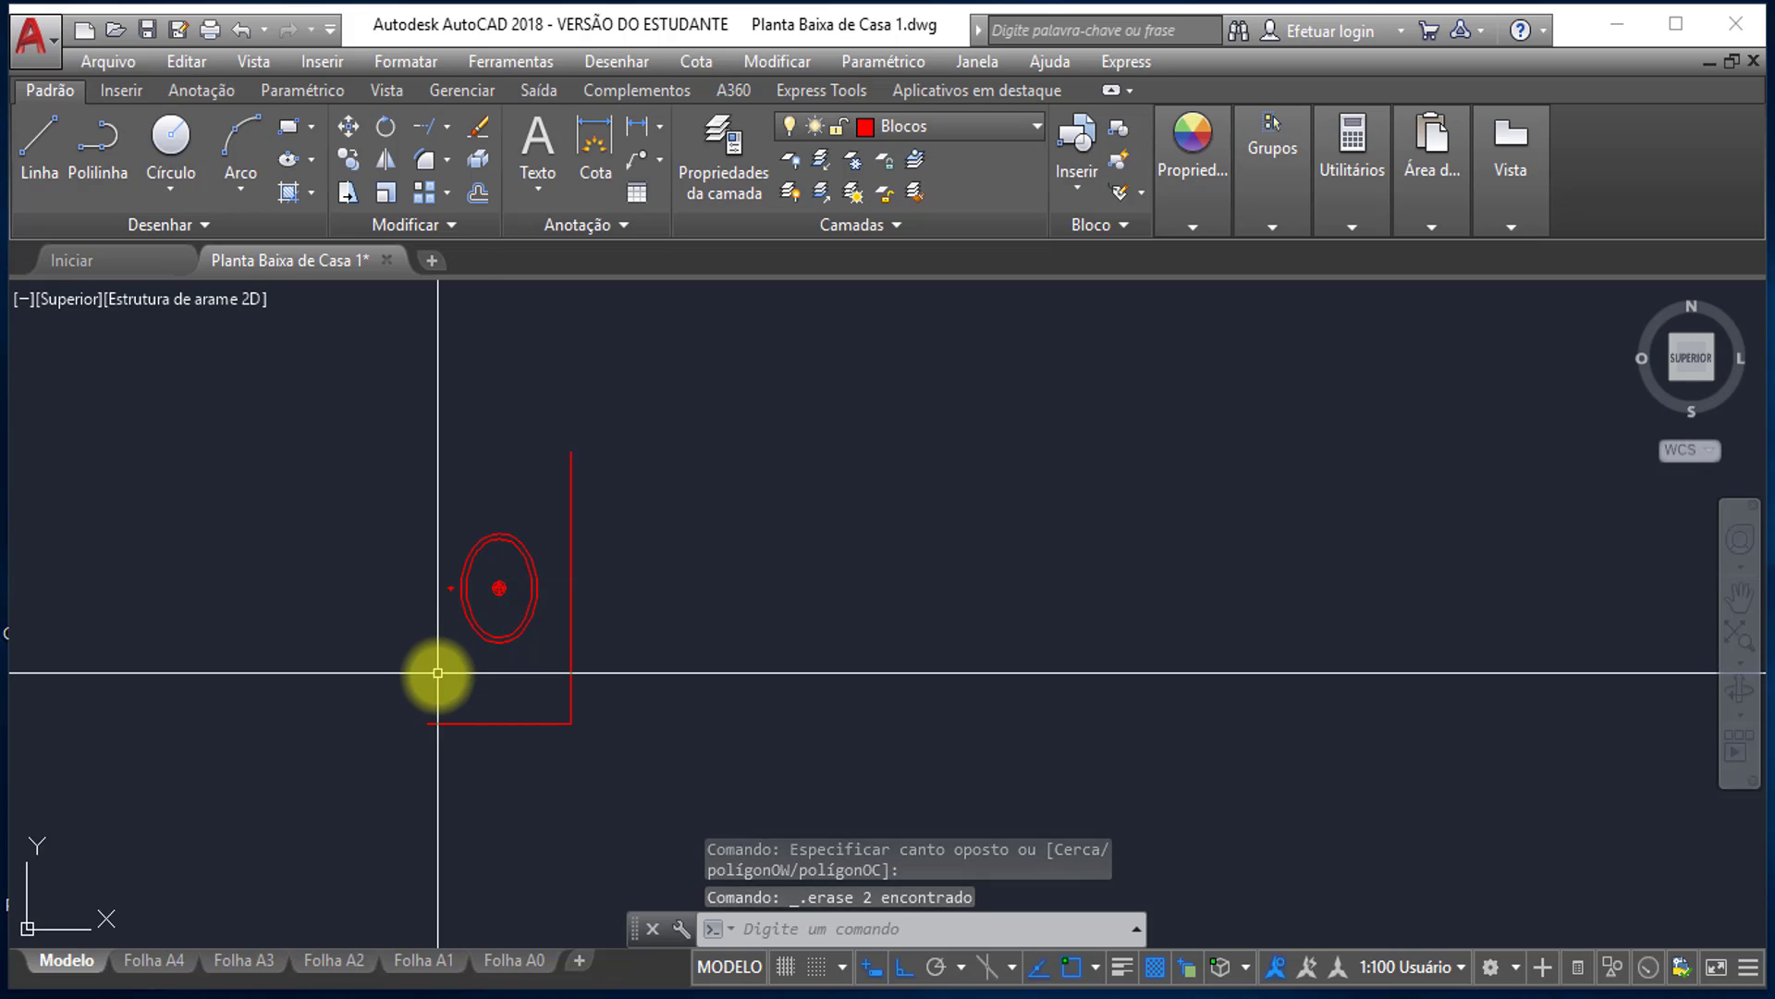
{"action": "left_click", "coordinate": [601, 748]}
{"action": "left_click", "coordinate": [339, 412]}
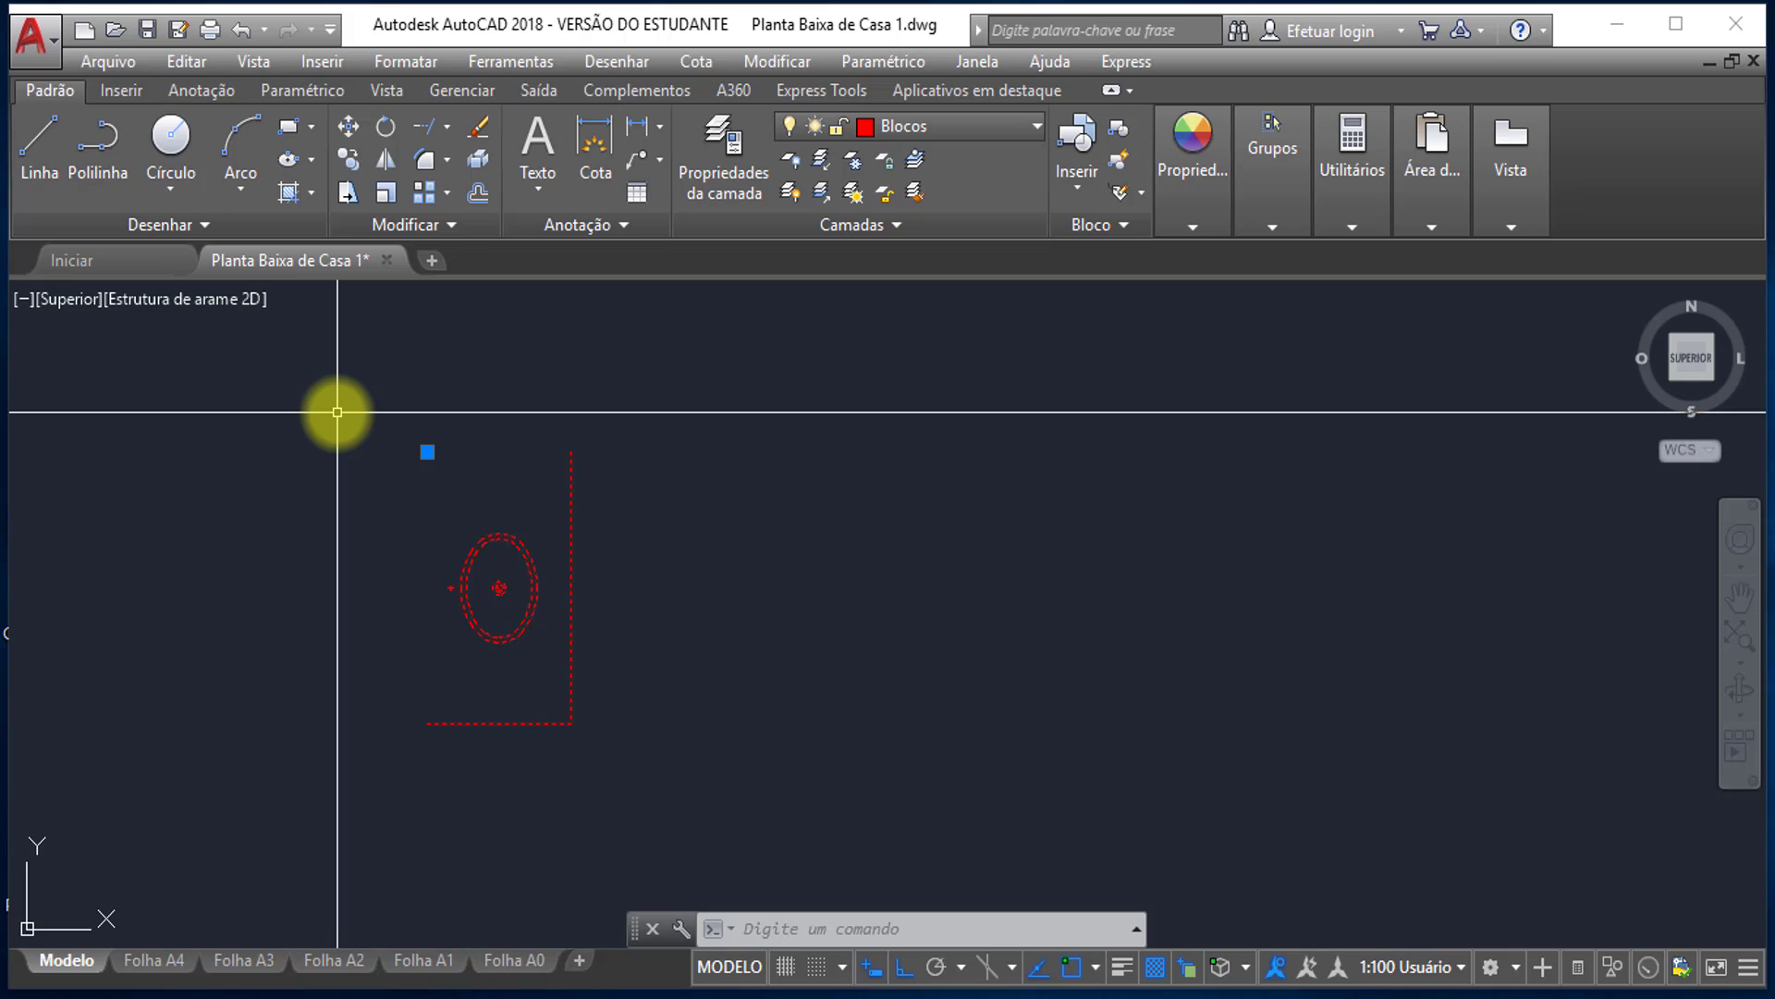
{"action": "key", "text": "Return"}
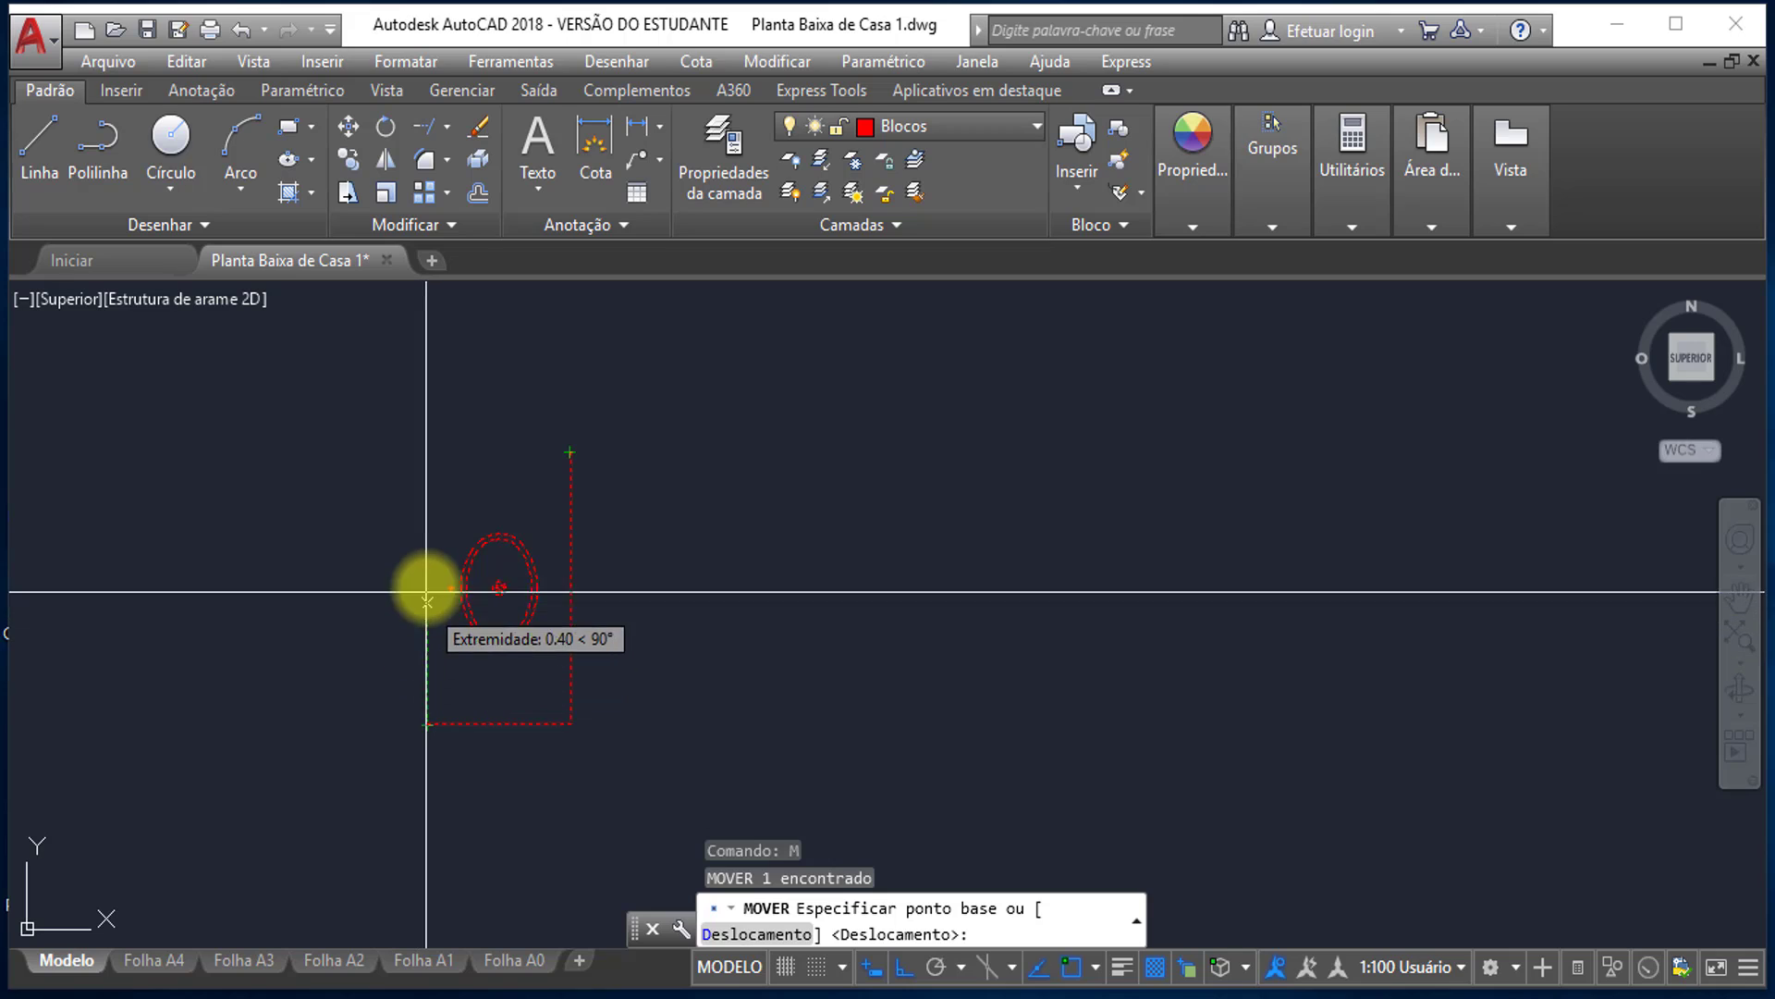
{"action": "left_click", "coordinate": [429, 451]}
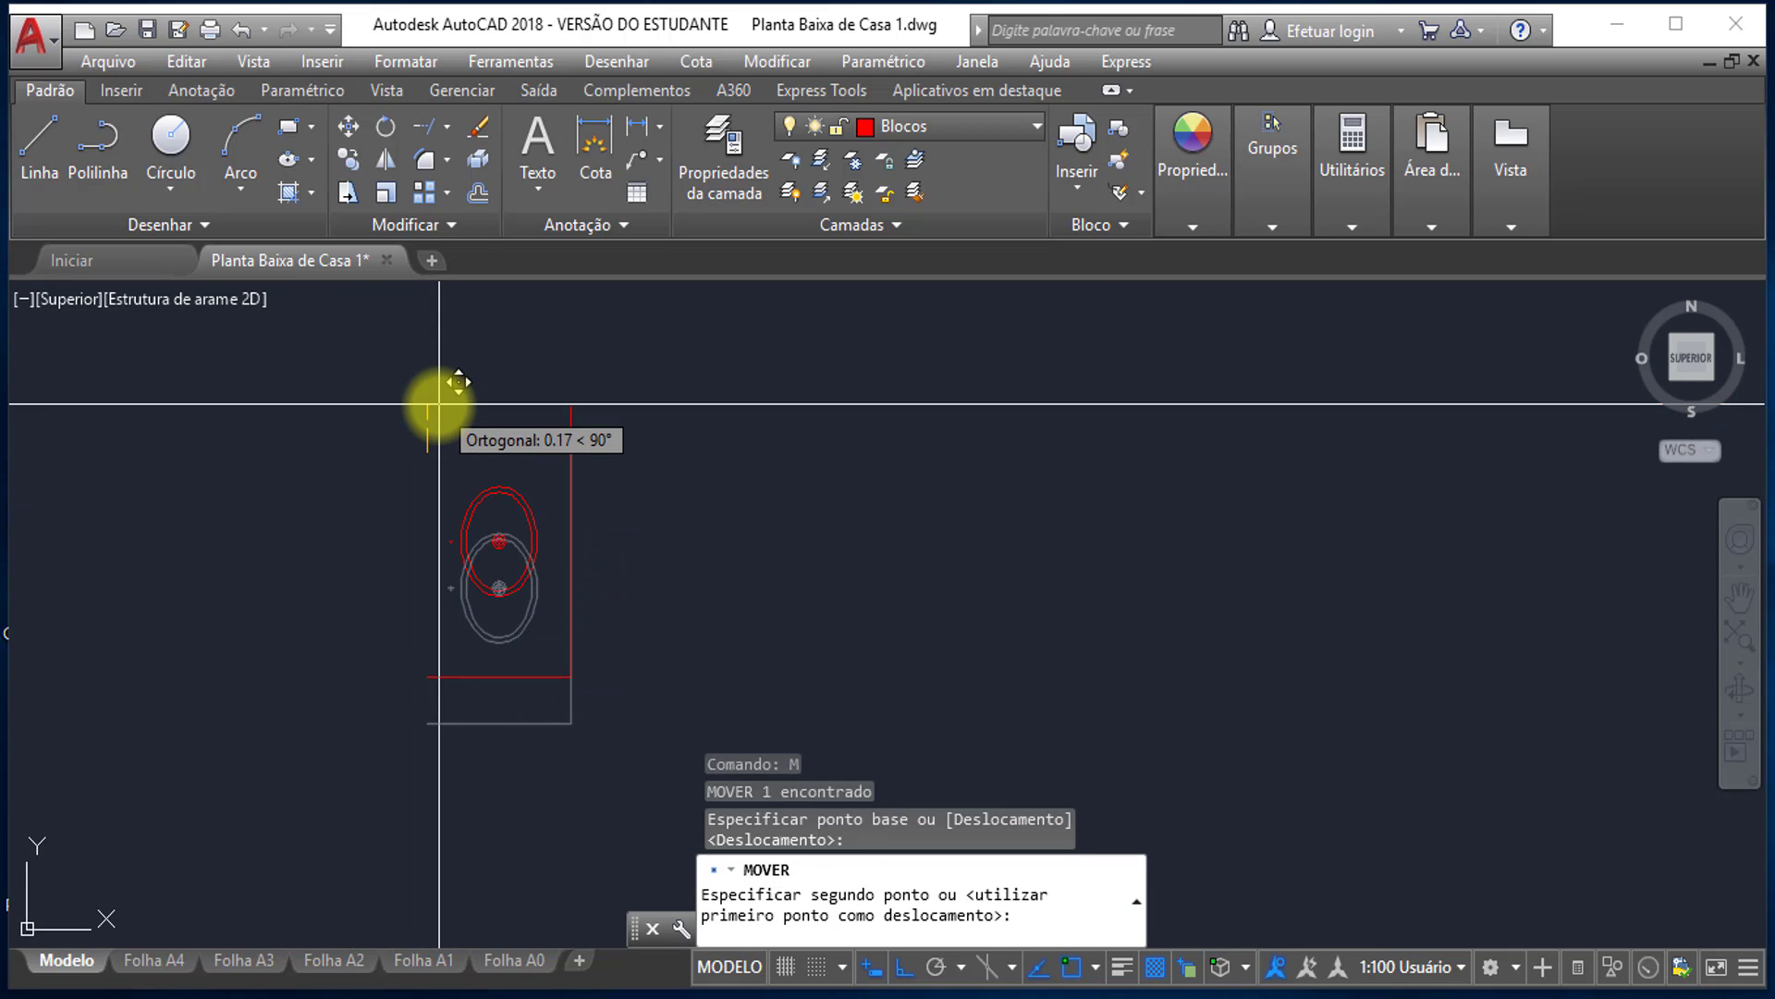
{"action": "key", "text": "F8"}
{"action": "scroll", "coordinate": [508, 455], "scroll_direction": "down", "scroll_amount": 5}
{"action": "middle_click_drag", "start_coordinate": [507, 456], "coordinate": [525, 576]}
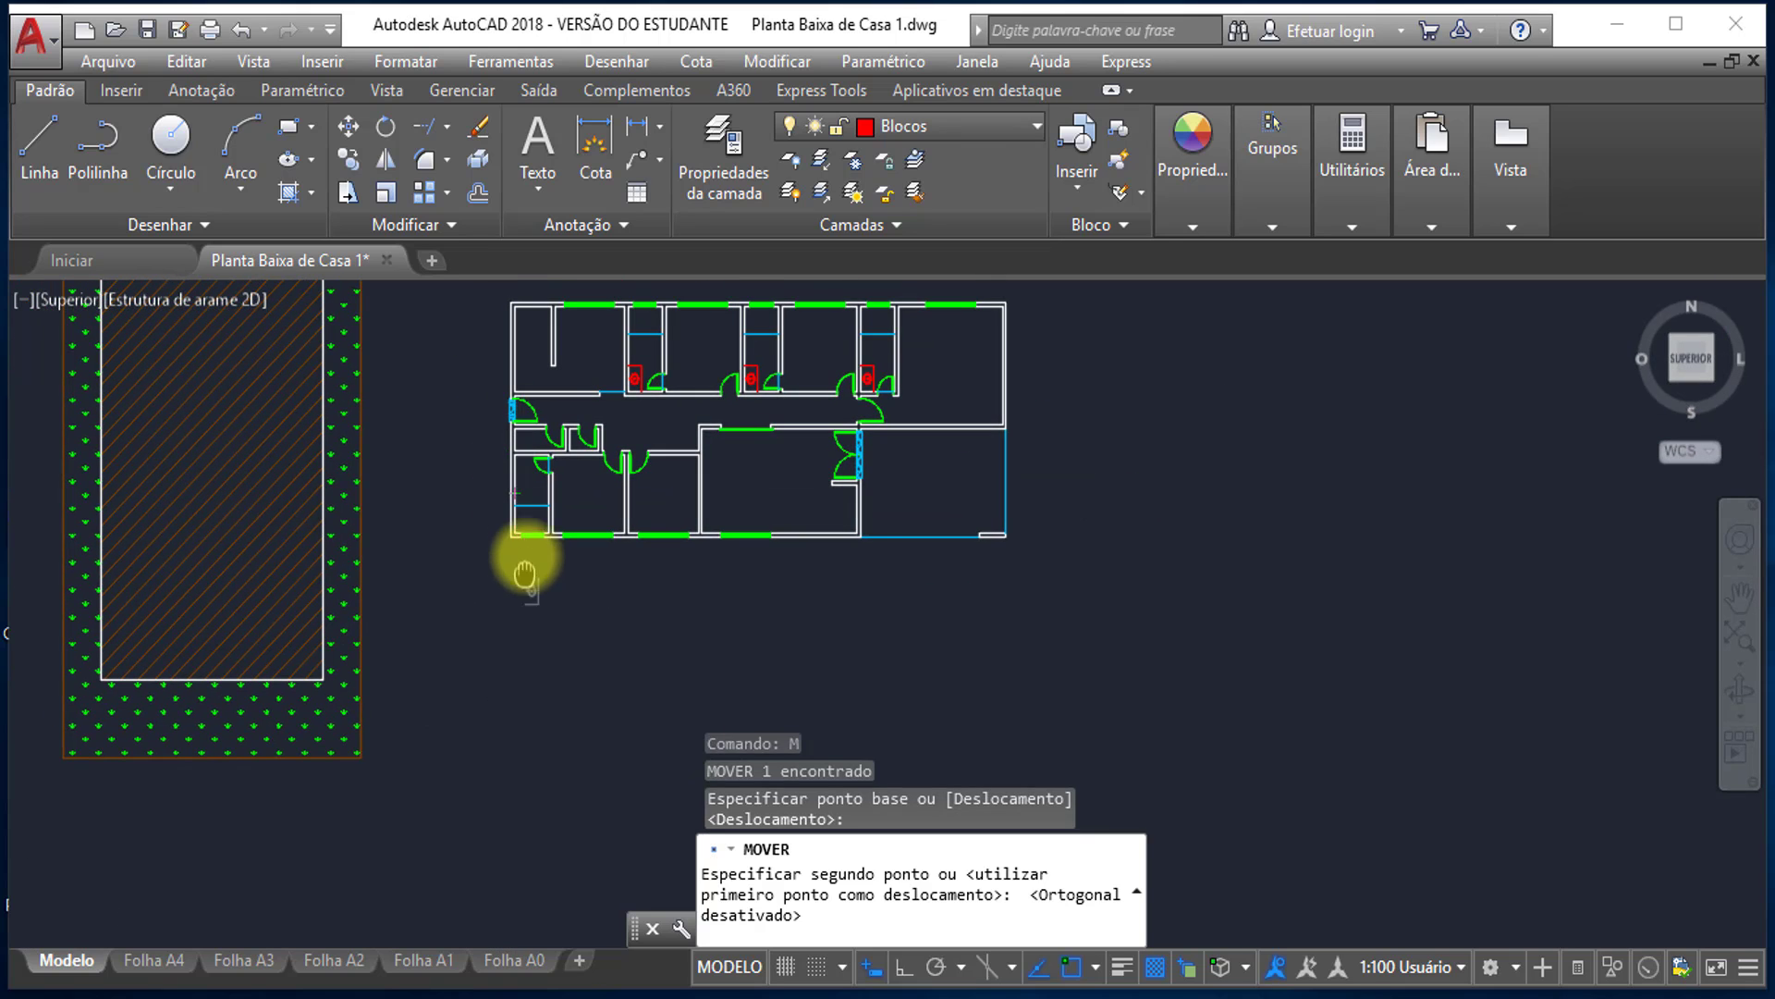
{"action": "scroll", "coordinate": [527, 479], "scroll_direction": "up", "scroll_amount": 6}
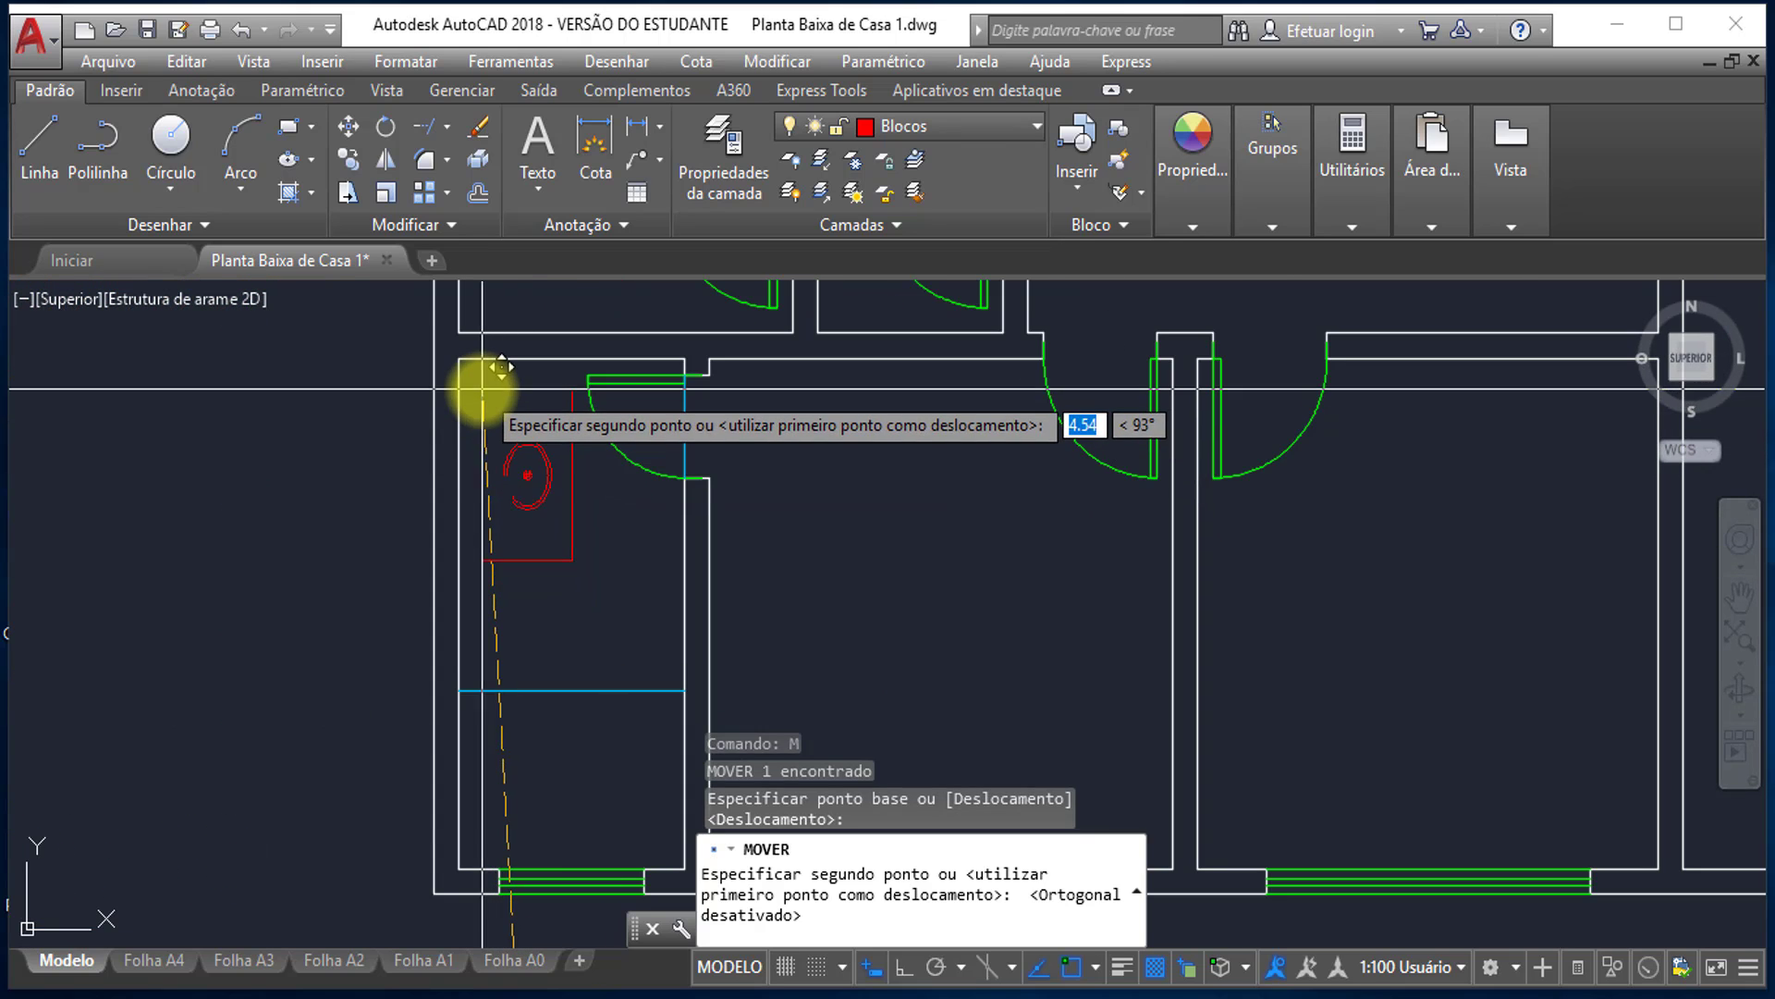
{"action": "scroll", "coordinate": [464, 376], "scroll_direction": "up", "scroll_amount": 4}
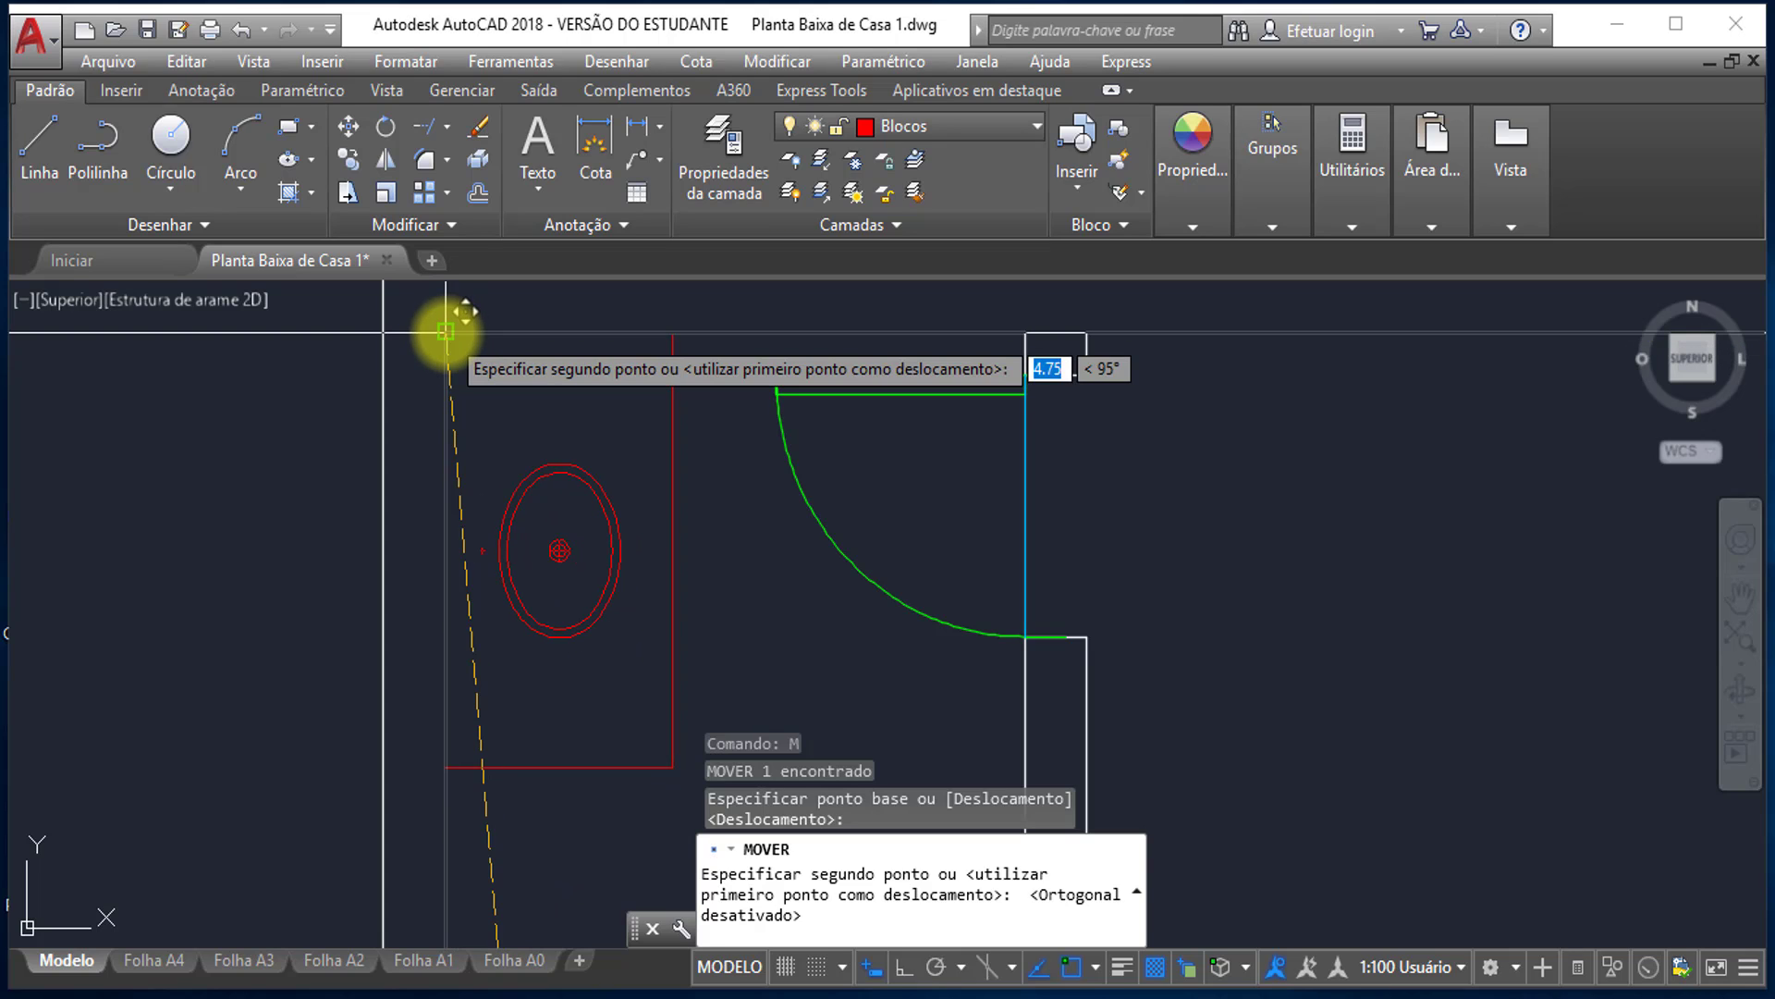
{"action": "left_click", "coordinate": [446, 331]}
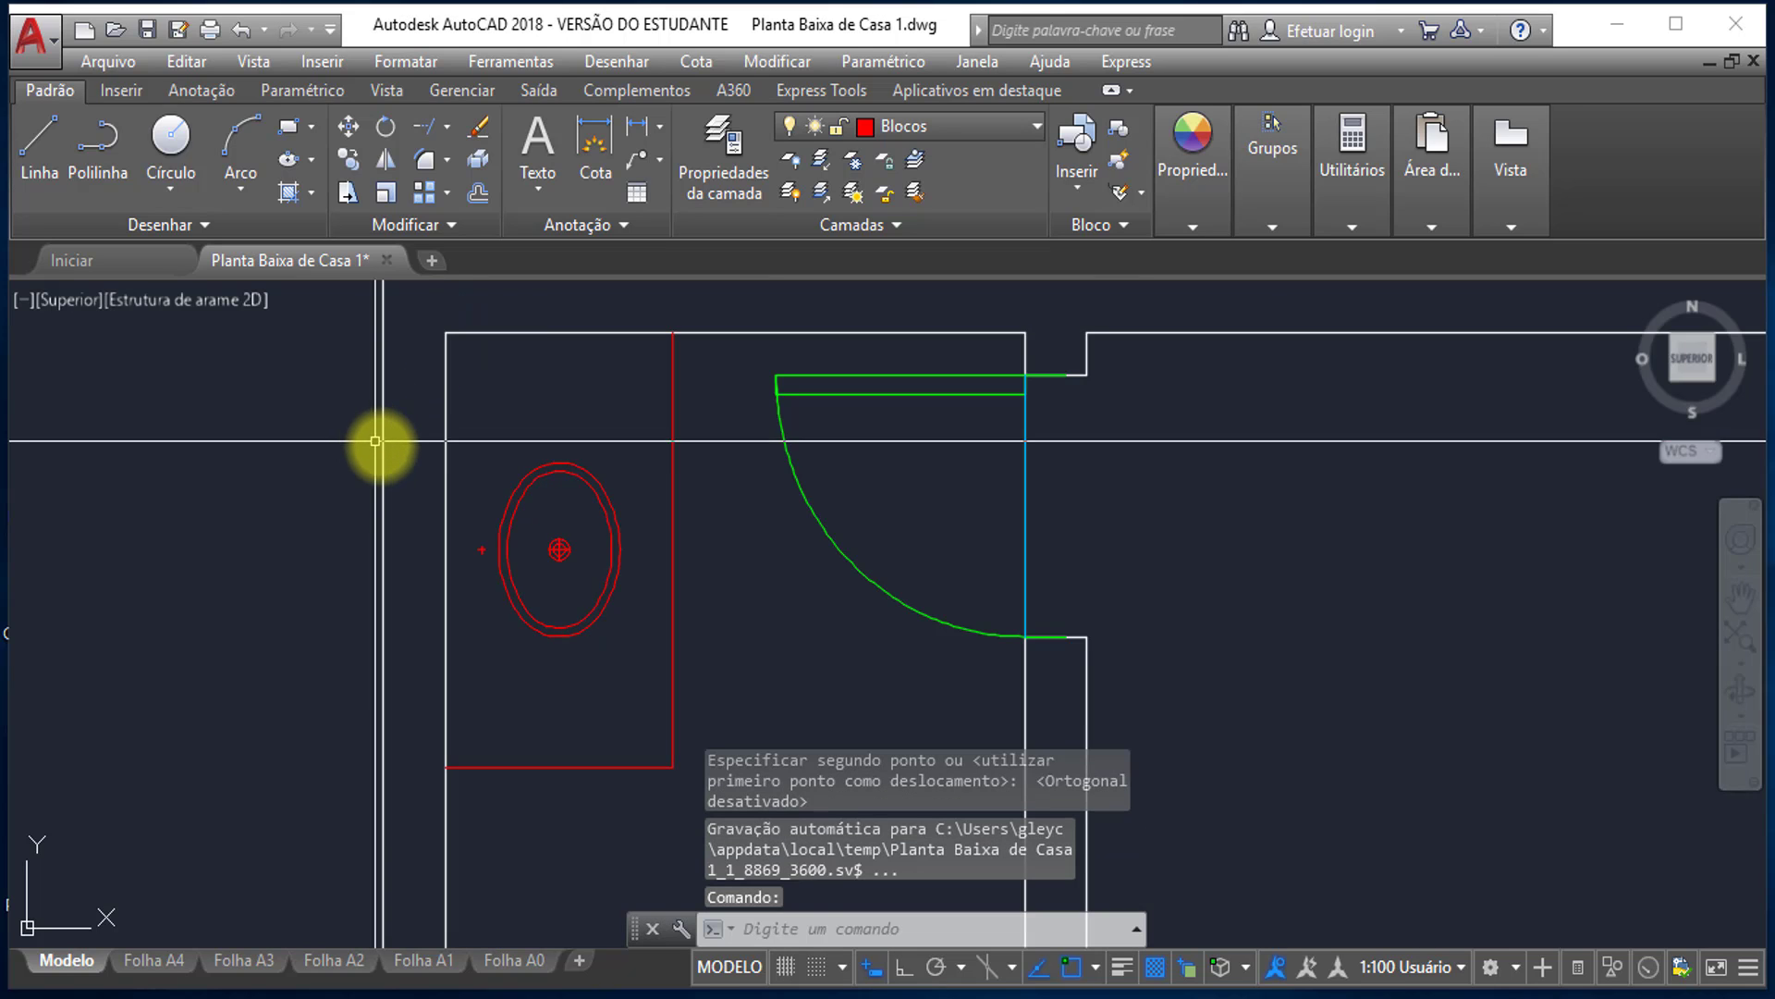
- Load the Barcada de Lavabo drawing from the Blocos folder as a block for insertion at a point specified on screen
{"action": "scroll", "coordinate": [406, 453], "scroll_direction": "down", "scroll_amount": 6}
{"action": "scroll", "coordinate": [523, 578], "scroll_direction": "down", "scroll_amount": 8}
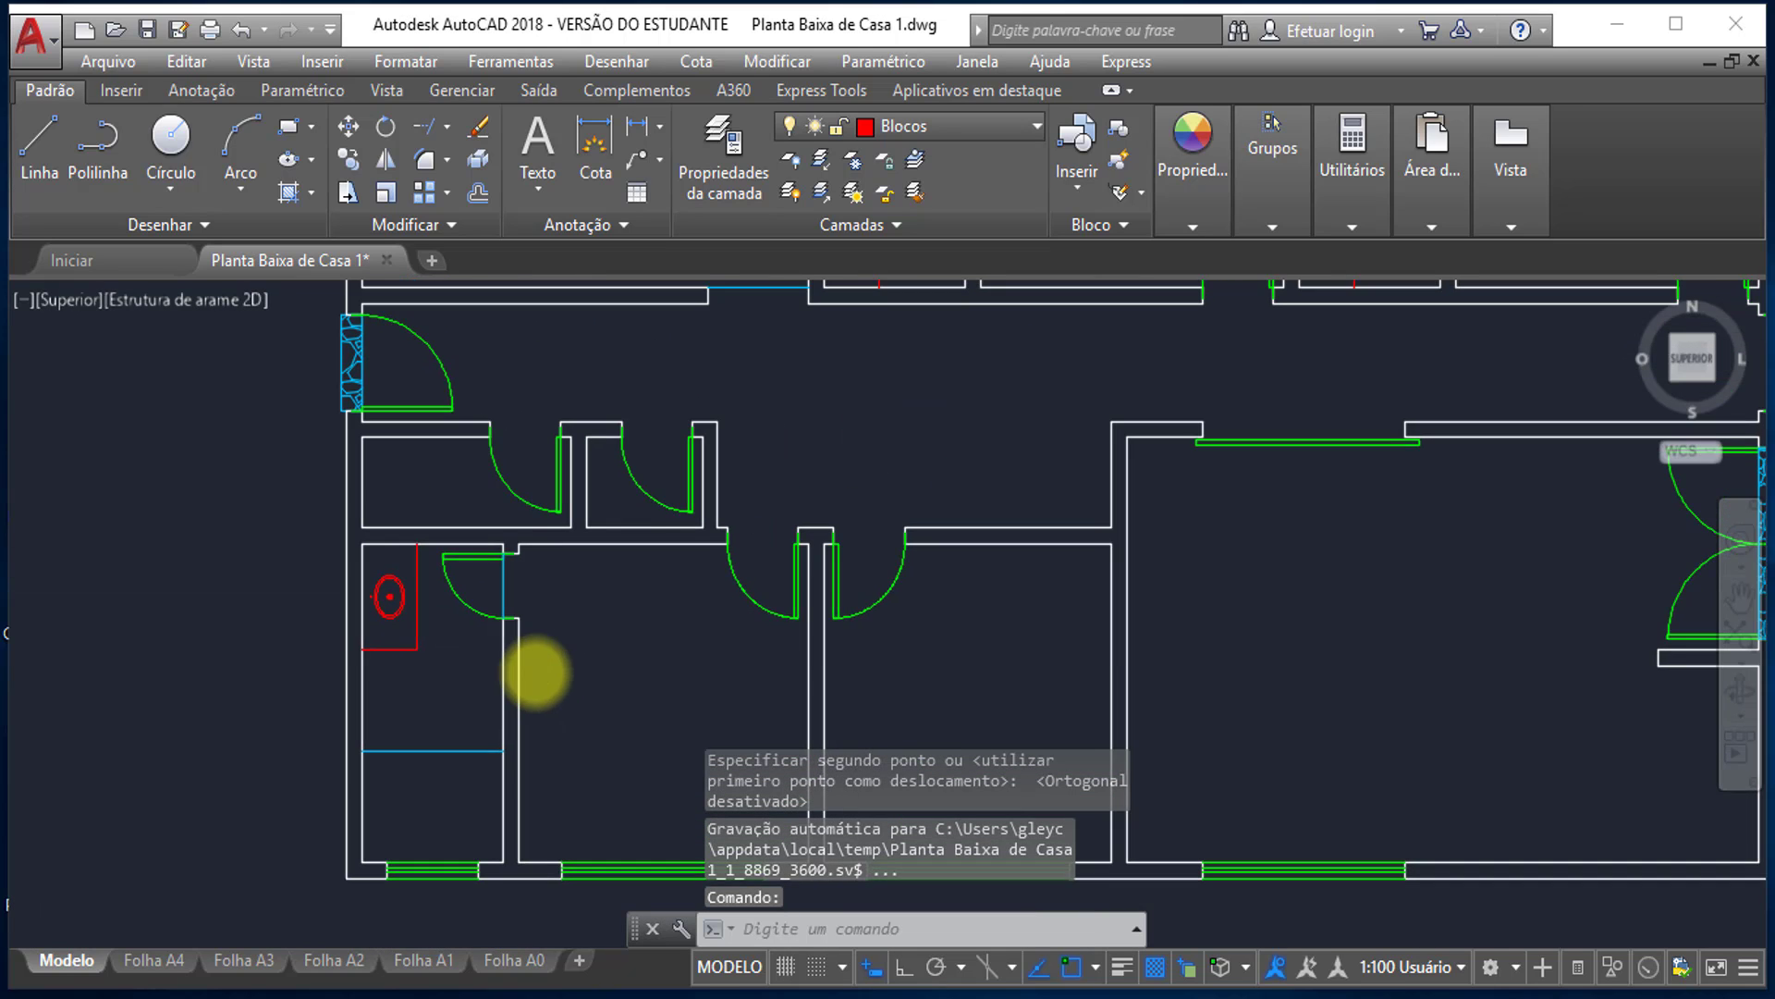
{"action": "middle_click_drag", "start_coordinate": [535, 637], "coordinate": [497, 673]}
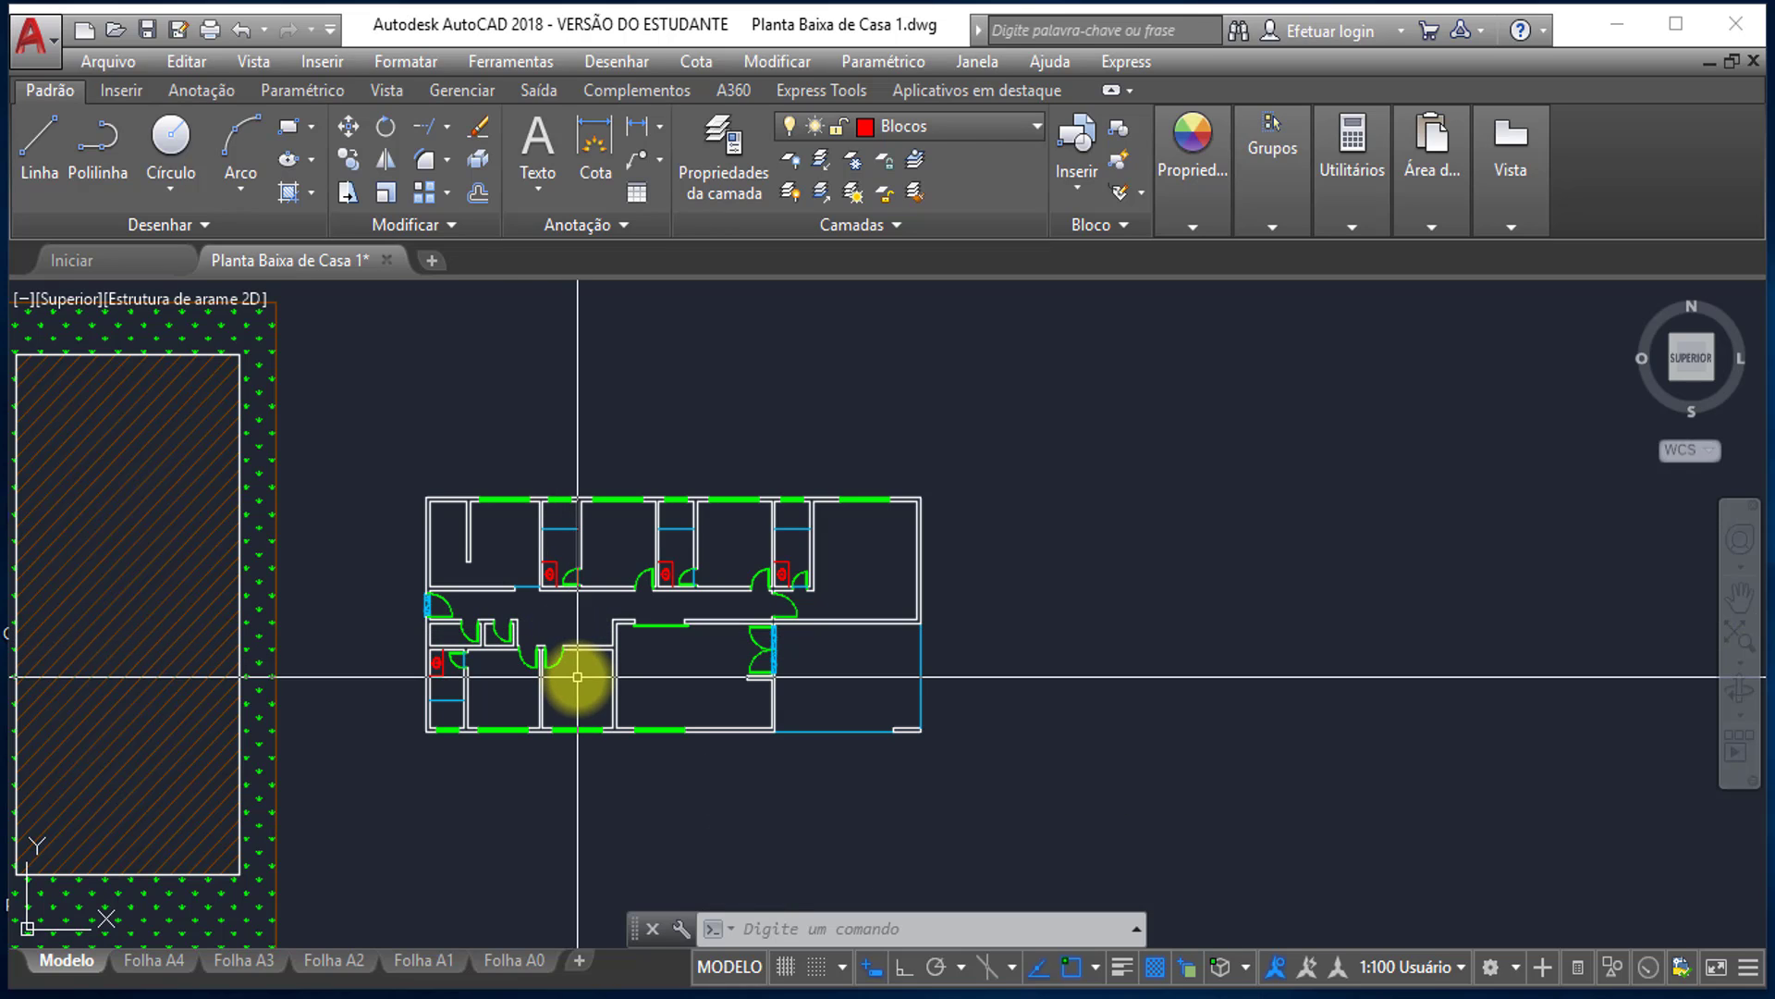
{"action": "scroll", "coordinate": [575, 662], "scroll_direction": "up", "scroll_amount": 8}
{"action": "scroll", "coordinate": [670, 578], "scroll_direction": "down", "scroll_amount": 2}
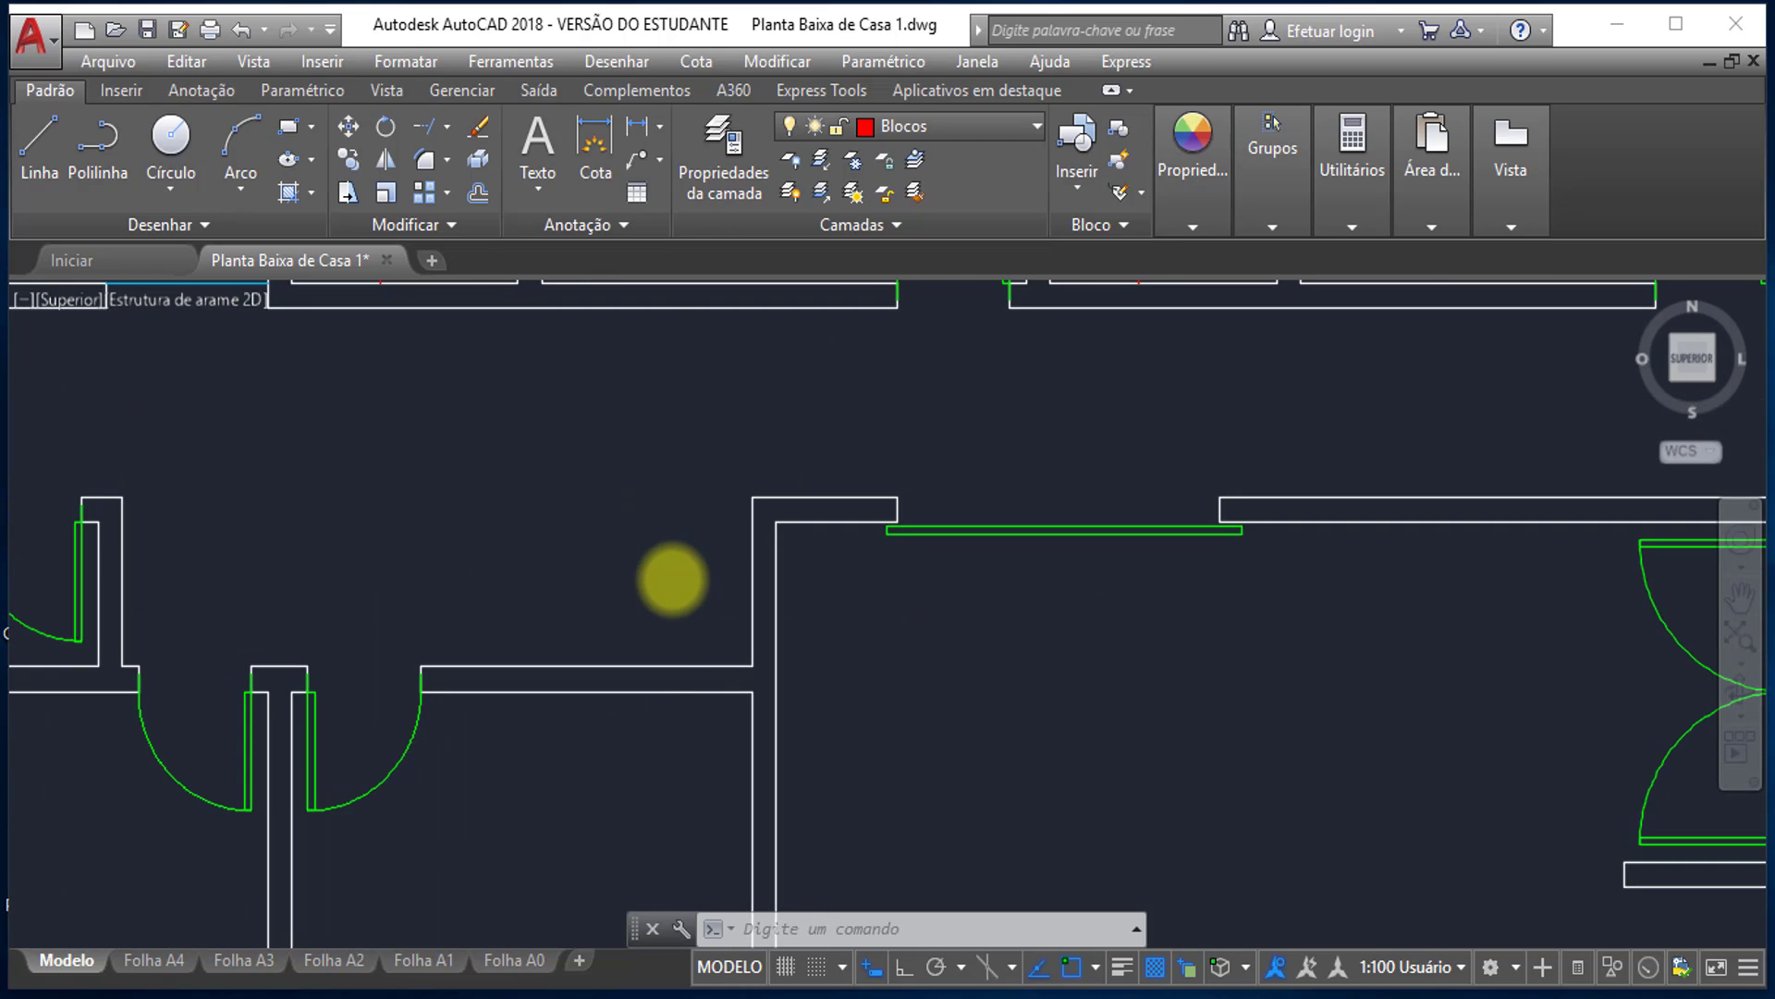
{"action": "scroll", "coordinate": [669, 574], "scroll_direction": "up", "scroll_amount": 6}
{"action": "mouse_move", "coordinate": [669, 574]}
{"action": "middle_mouse_down"}
{"action": "mouse_move", "coordinate": [582, 503]}
{"action": "mouse_move", "coordinate": [602, 548]}
{"action": "middle_mouse_up"}
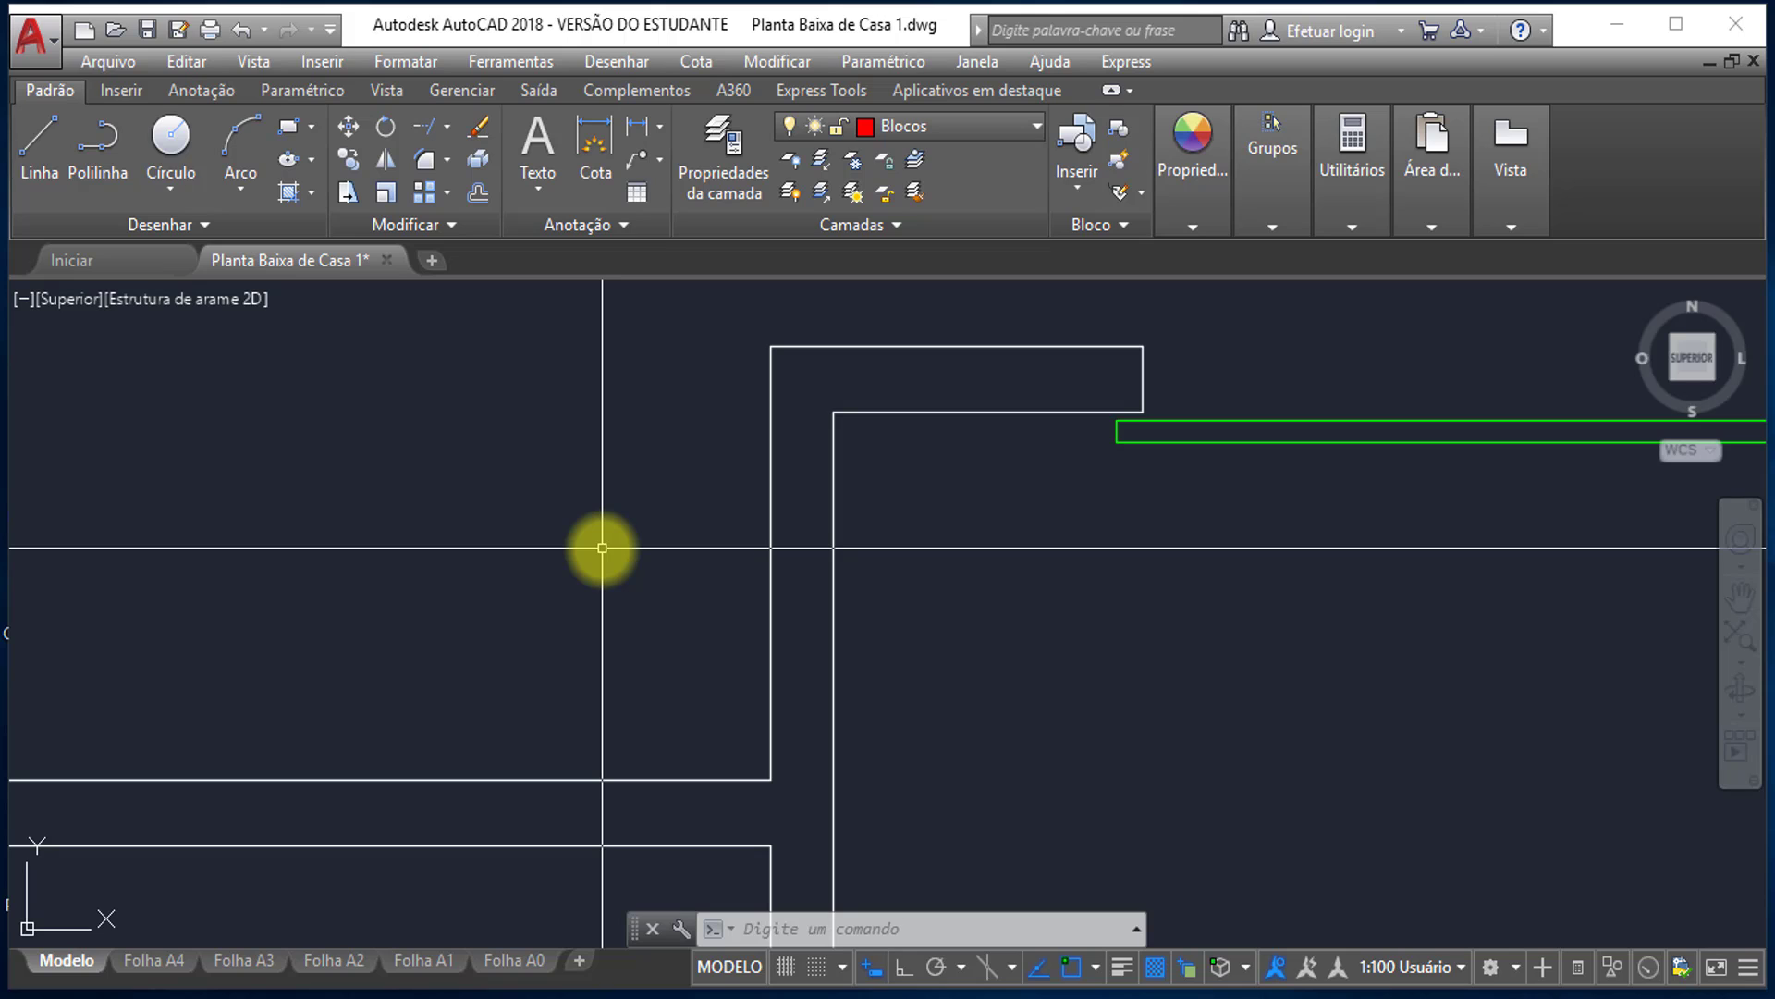
{"action": "type", "text": "I"}
{"action": "key", "text": "Return"}
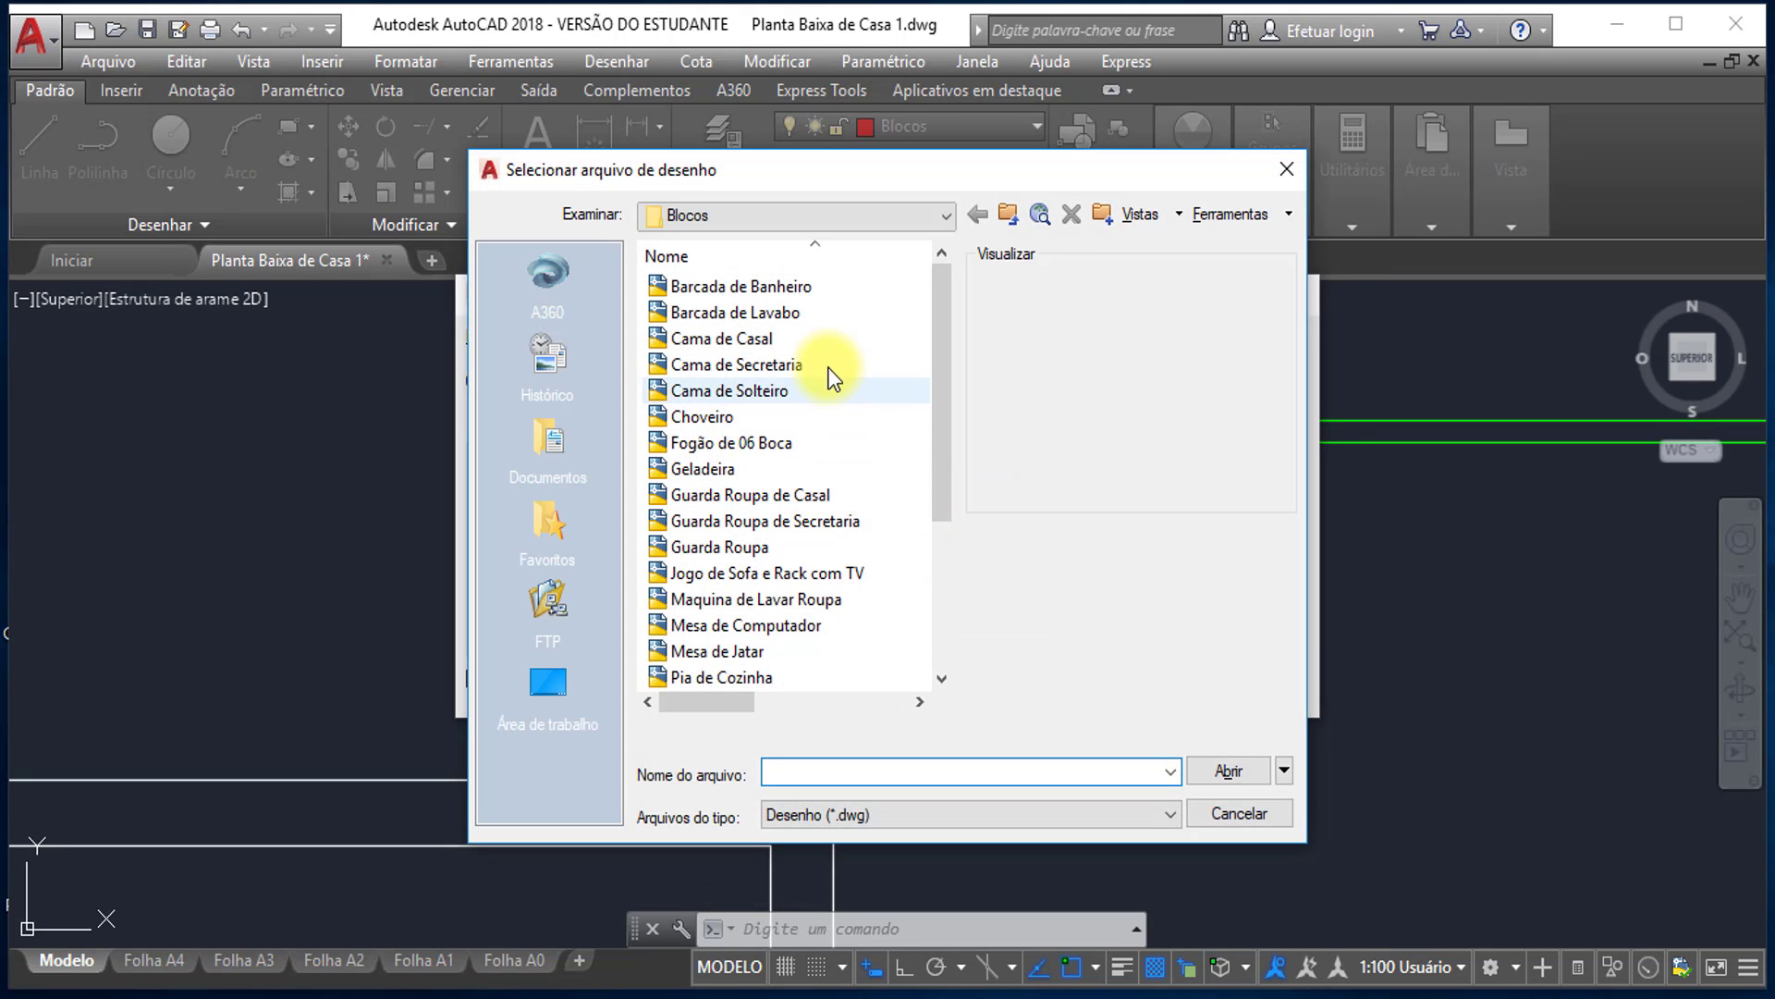
{"action": "left_click", "coordinate": [773, 312]}
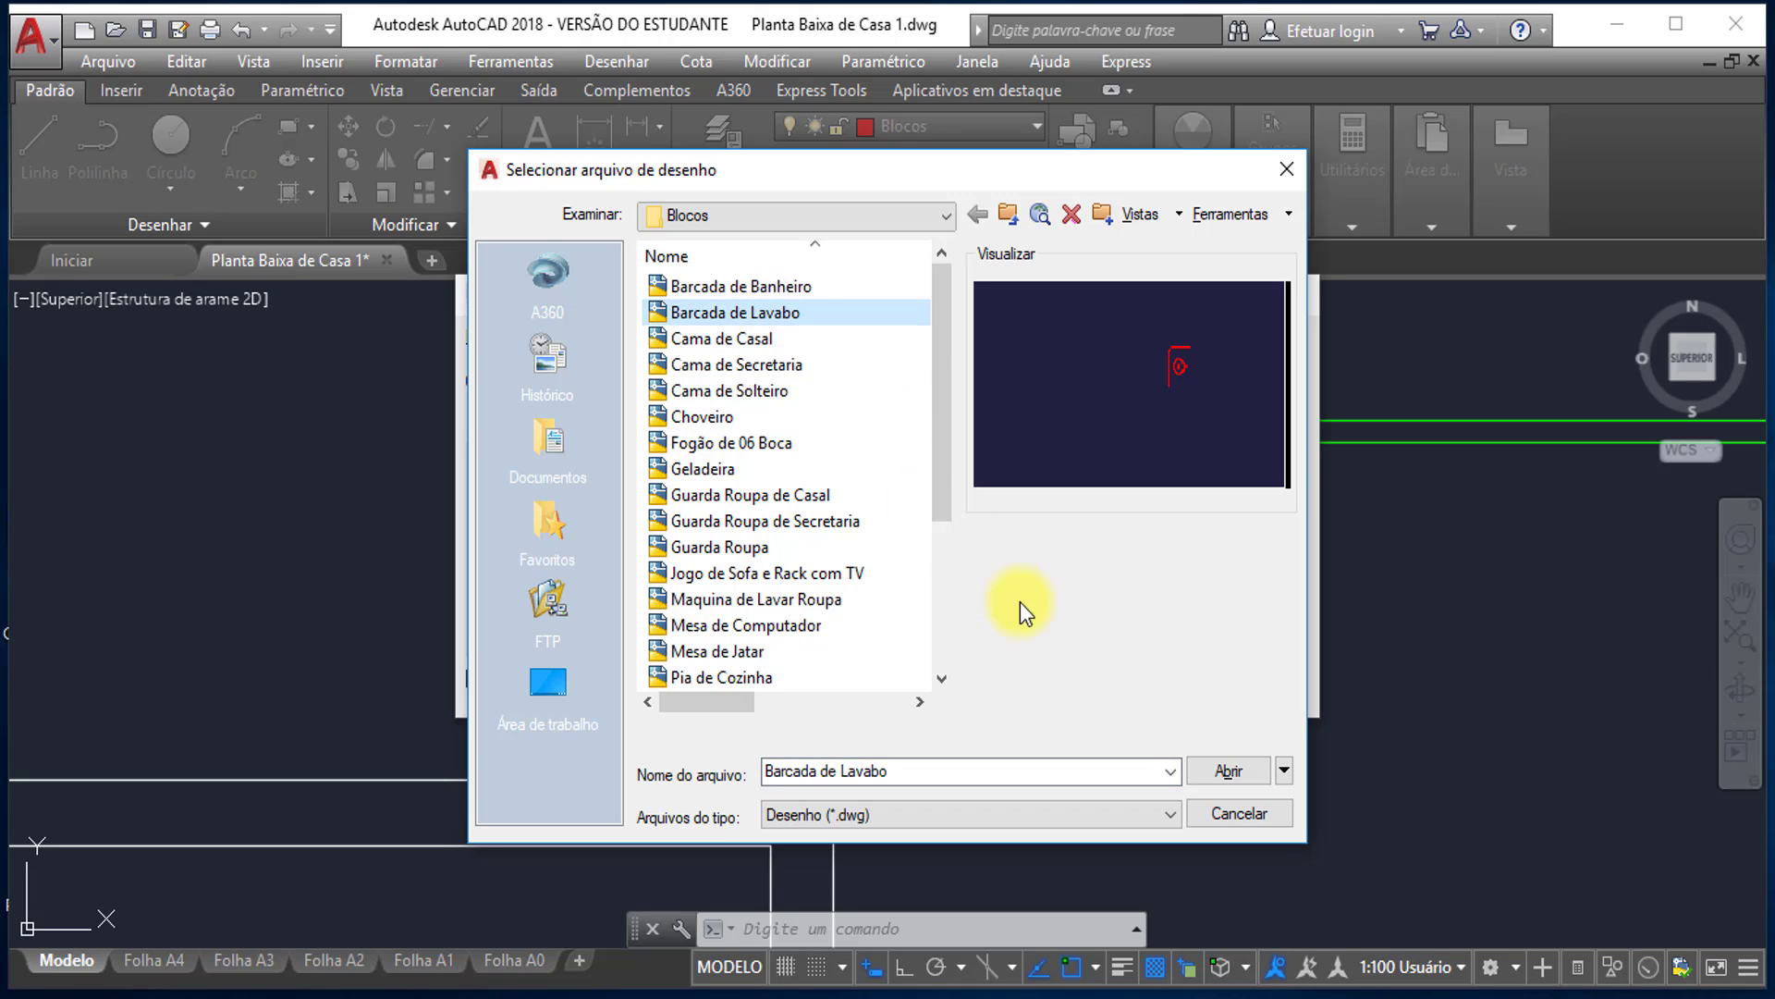
{"action": "left_click", "coordinate": [1226, 770]}
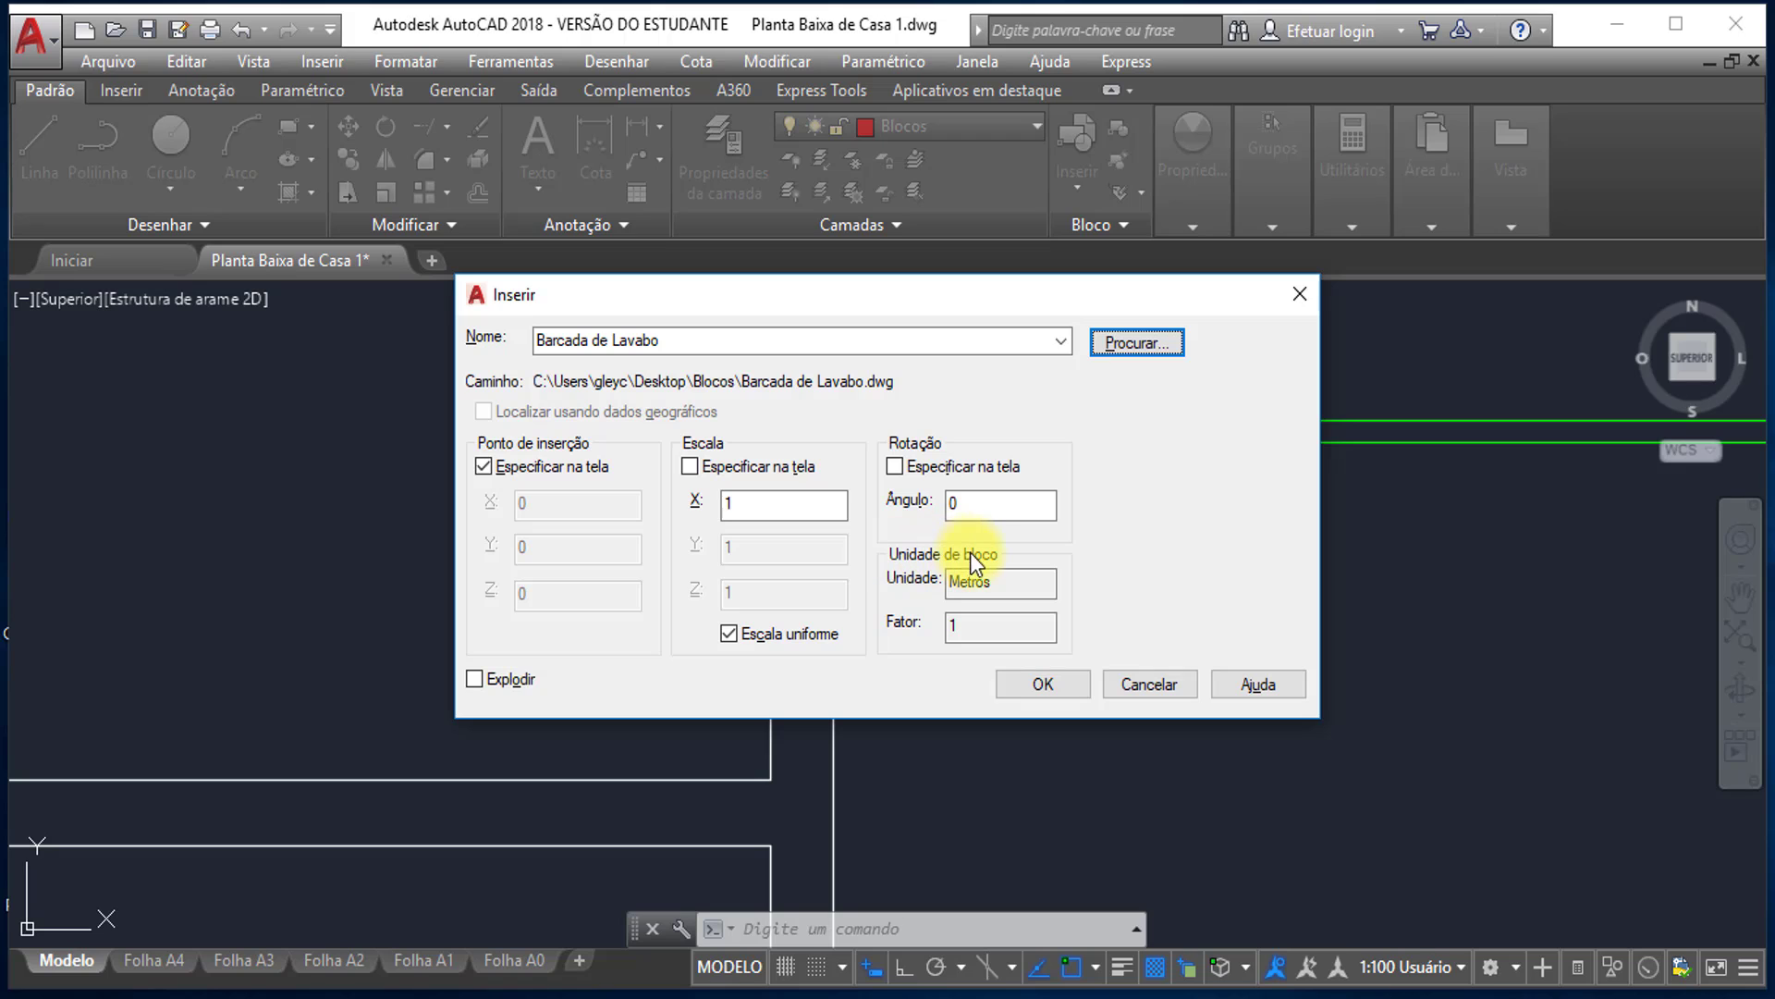
{"action": "left_click", "coordinate": [1045, 686]}
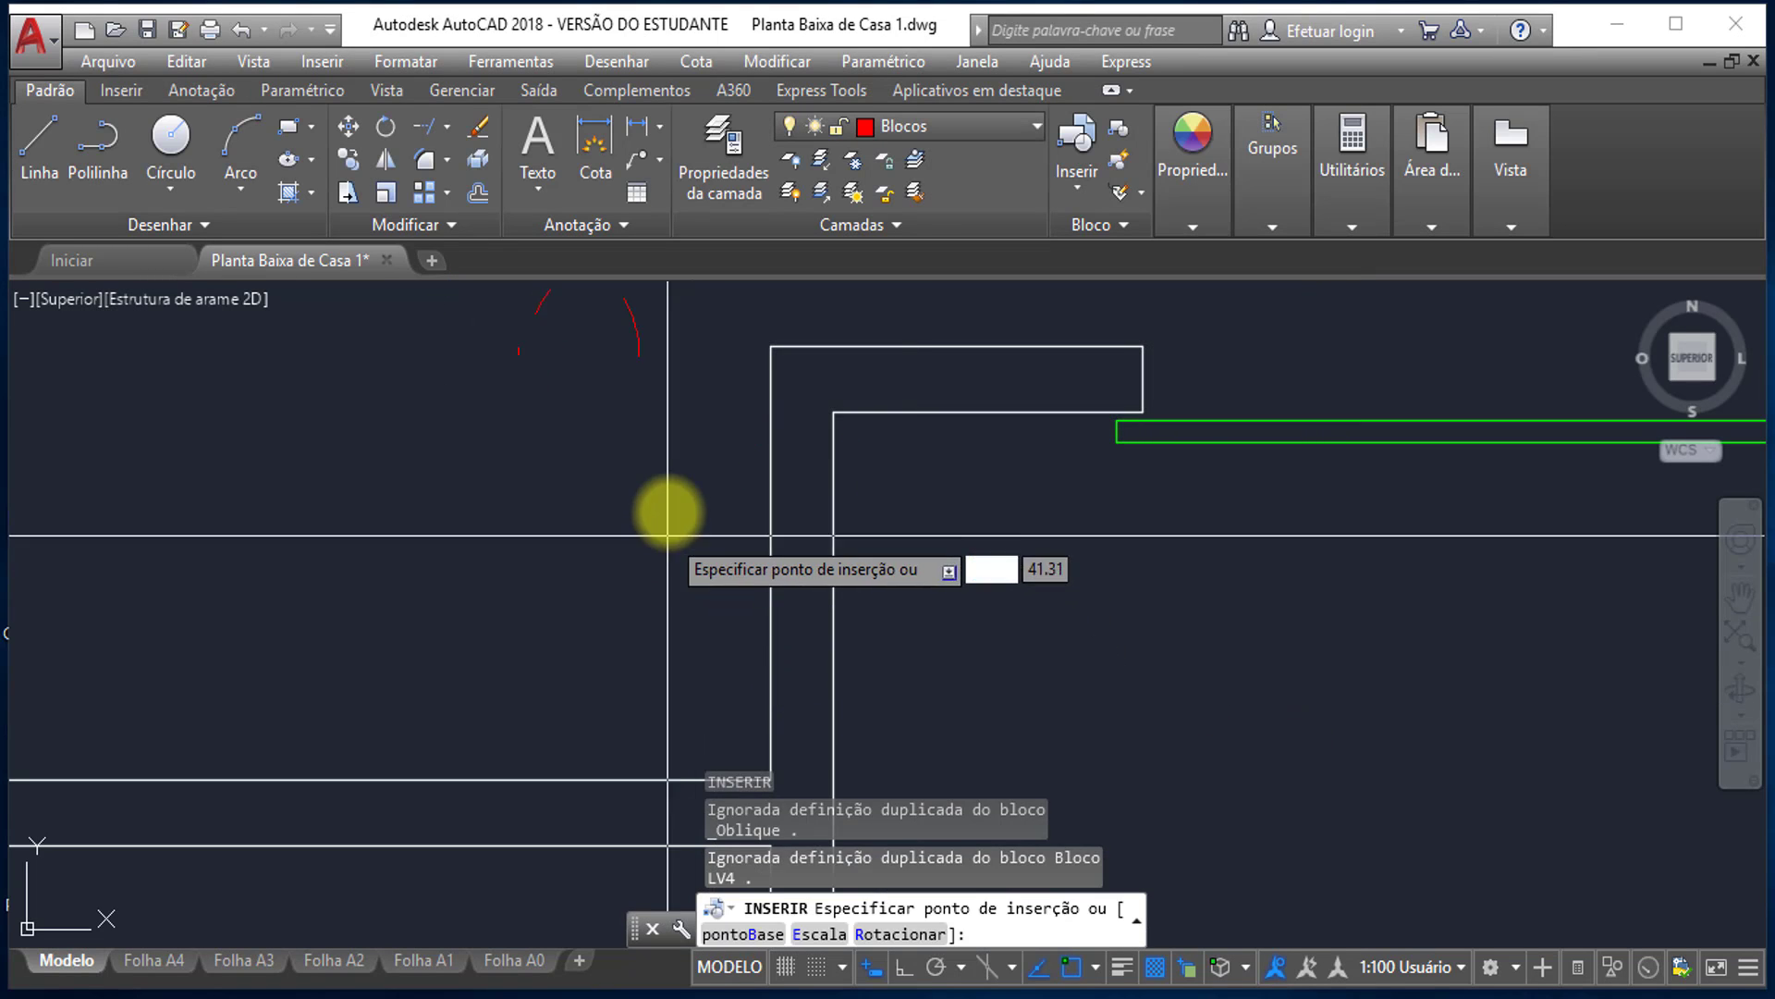
- Place the Barcada de Lavabo block at the lower-right inner corner of the hall recess, beside the large room's wall
{"action": "scroll", "coordinate": [702, 556], "scroll_direction": "down", "scroll_amount": 2}
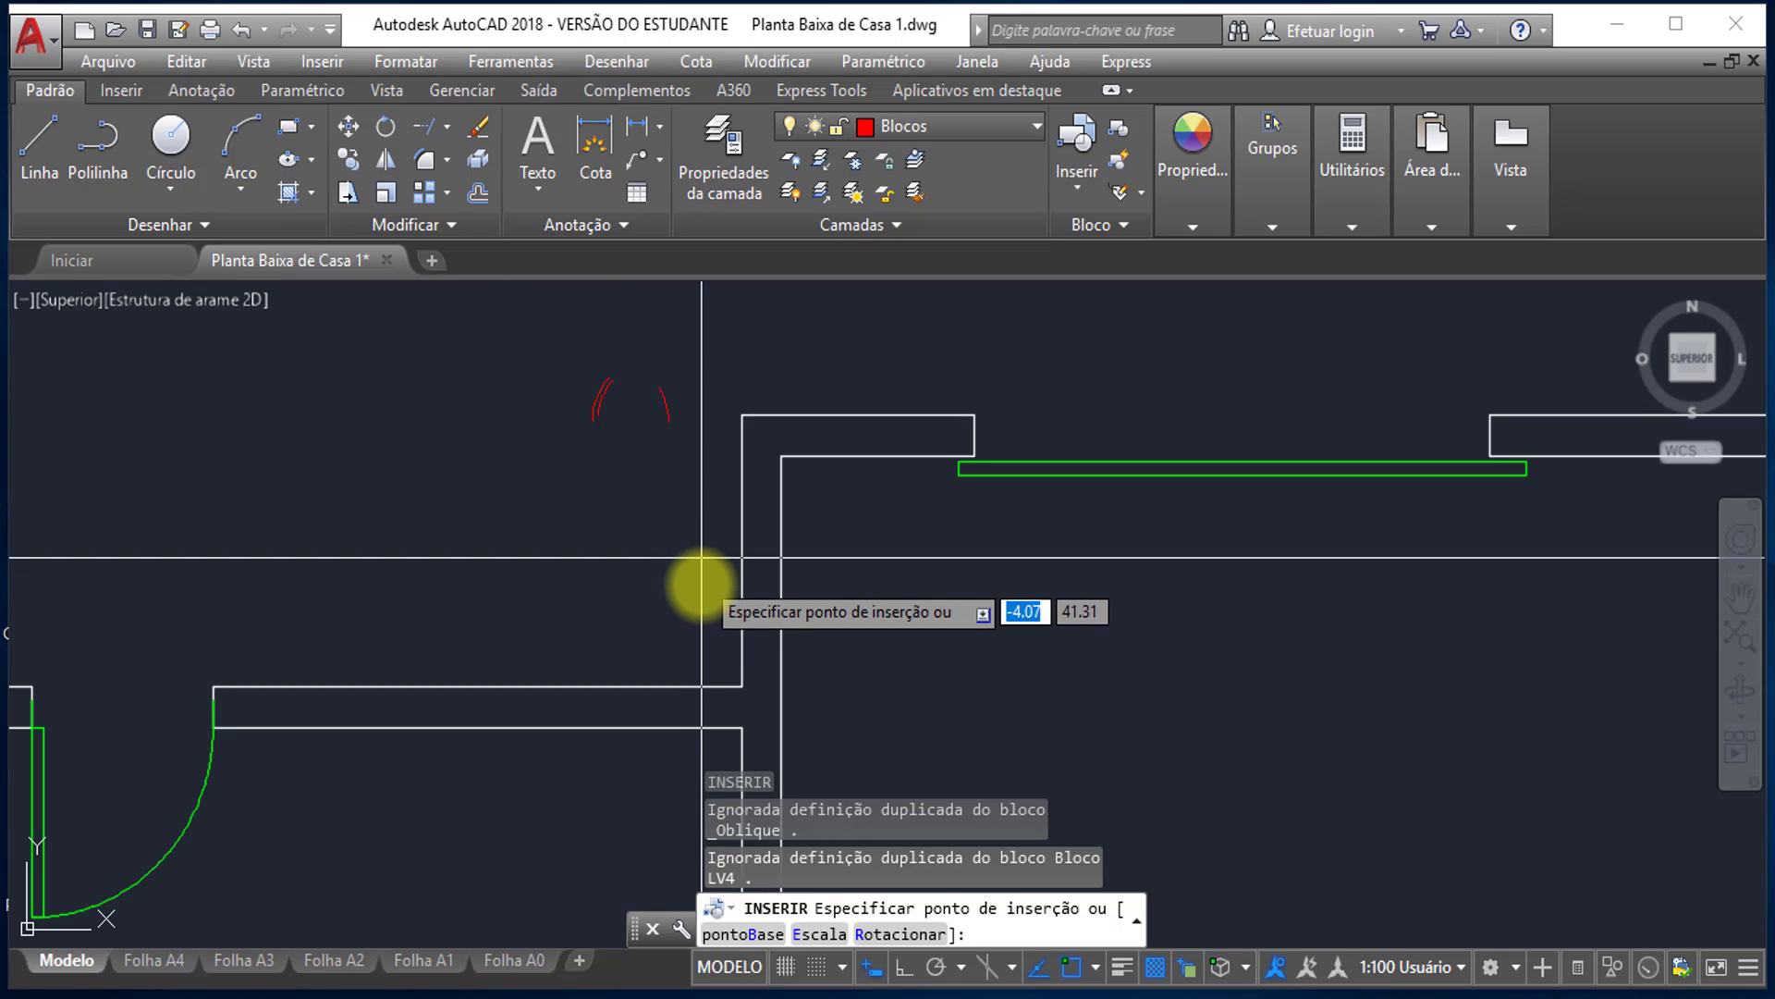
{"action": "middle_click_drag", "start_coordinate": [702, 557], "coordinate": [764, 447]}
{"action": "scroll", "coordinate": [765, 448], "scroll_direction": "down", "scroll_amount": 1}
{"action": "scroll", "coordinate": [777, 507], "scroll_direction": "up", "scroll_amount": 1}
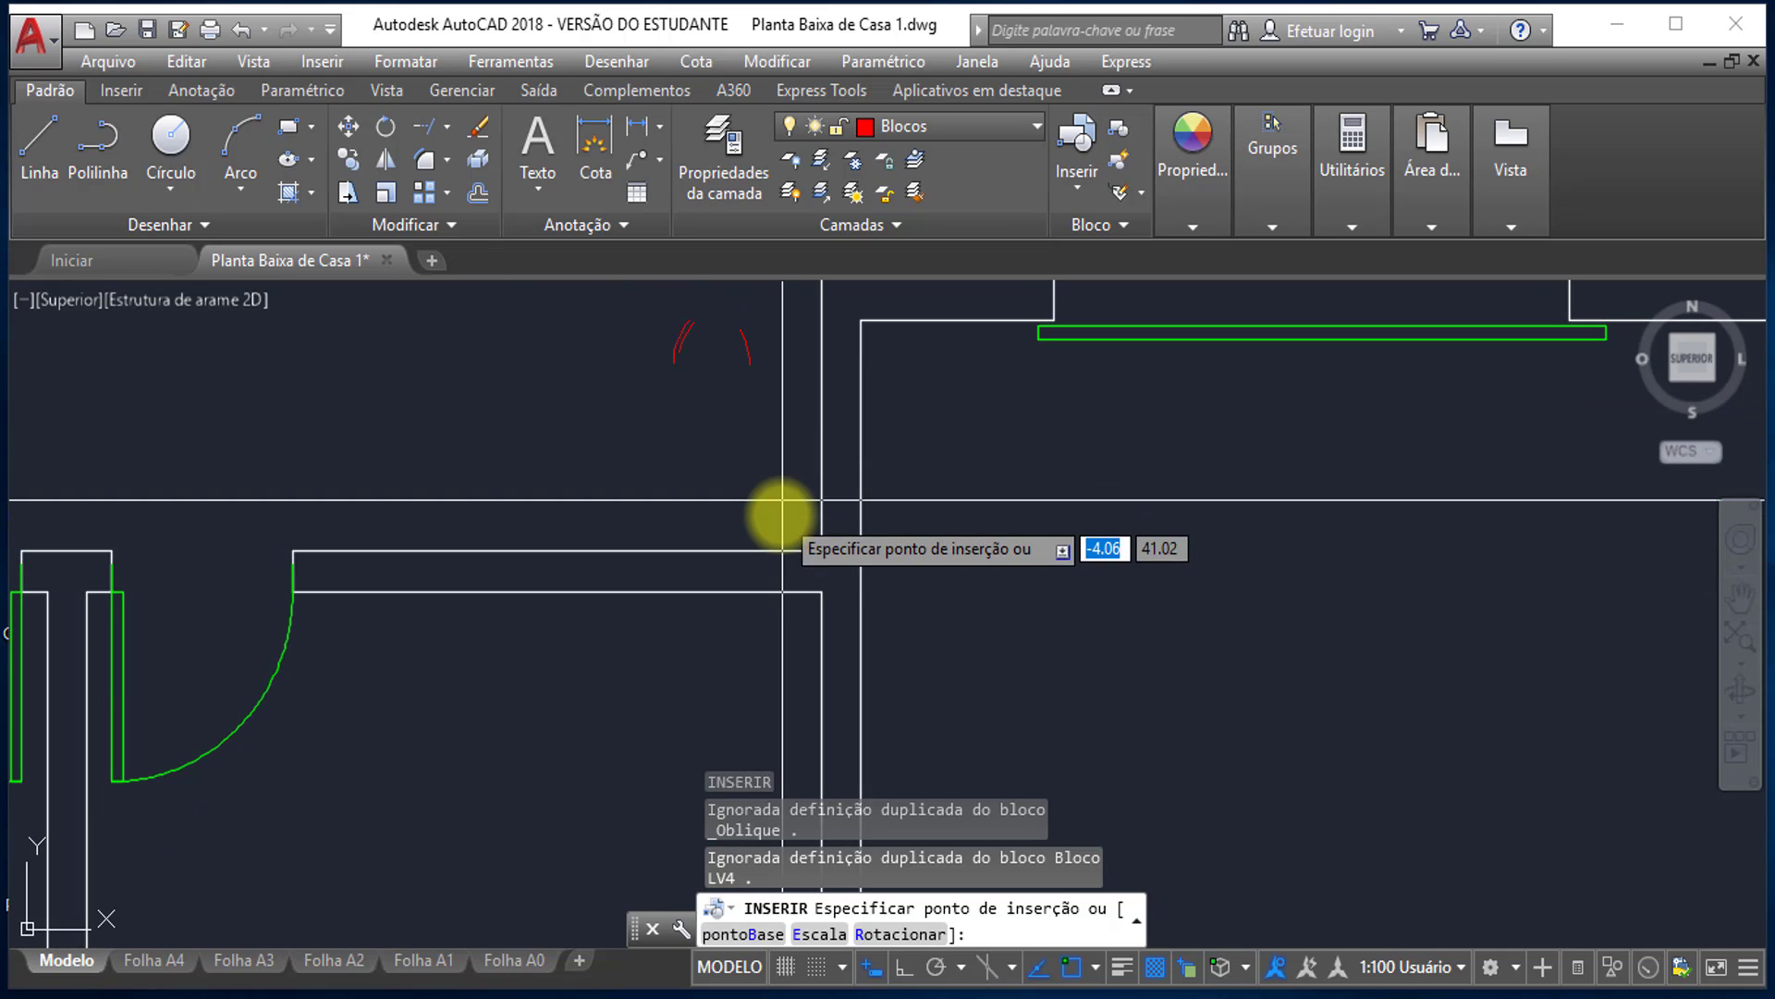
{"action": "left_click", "coordinate": [821, 551]}
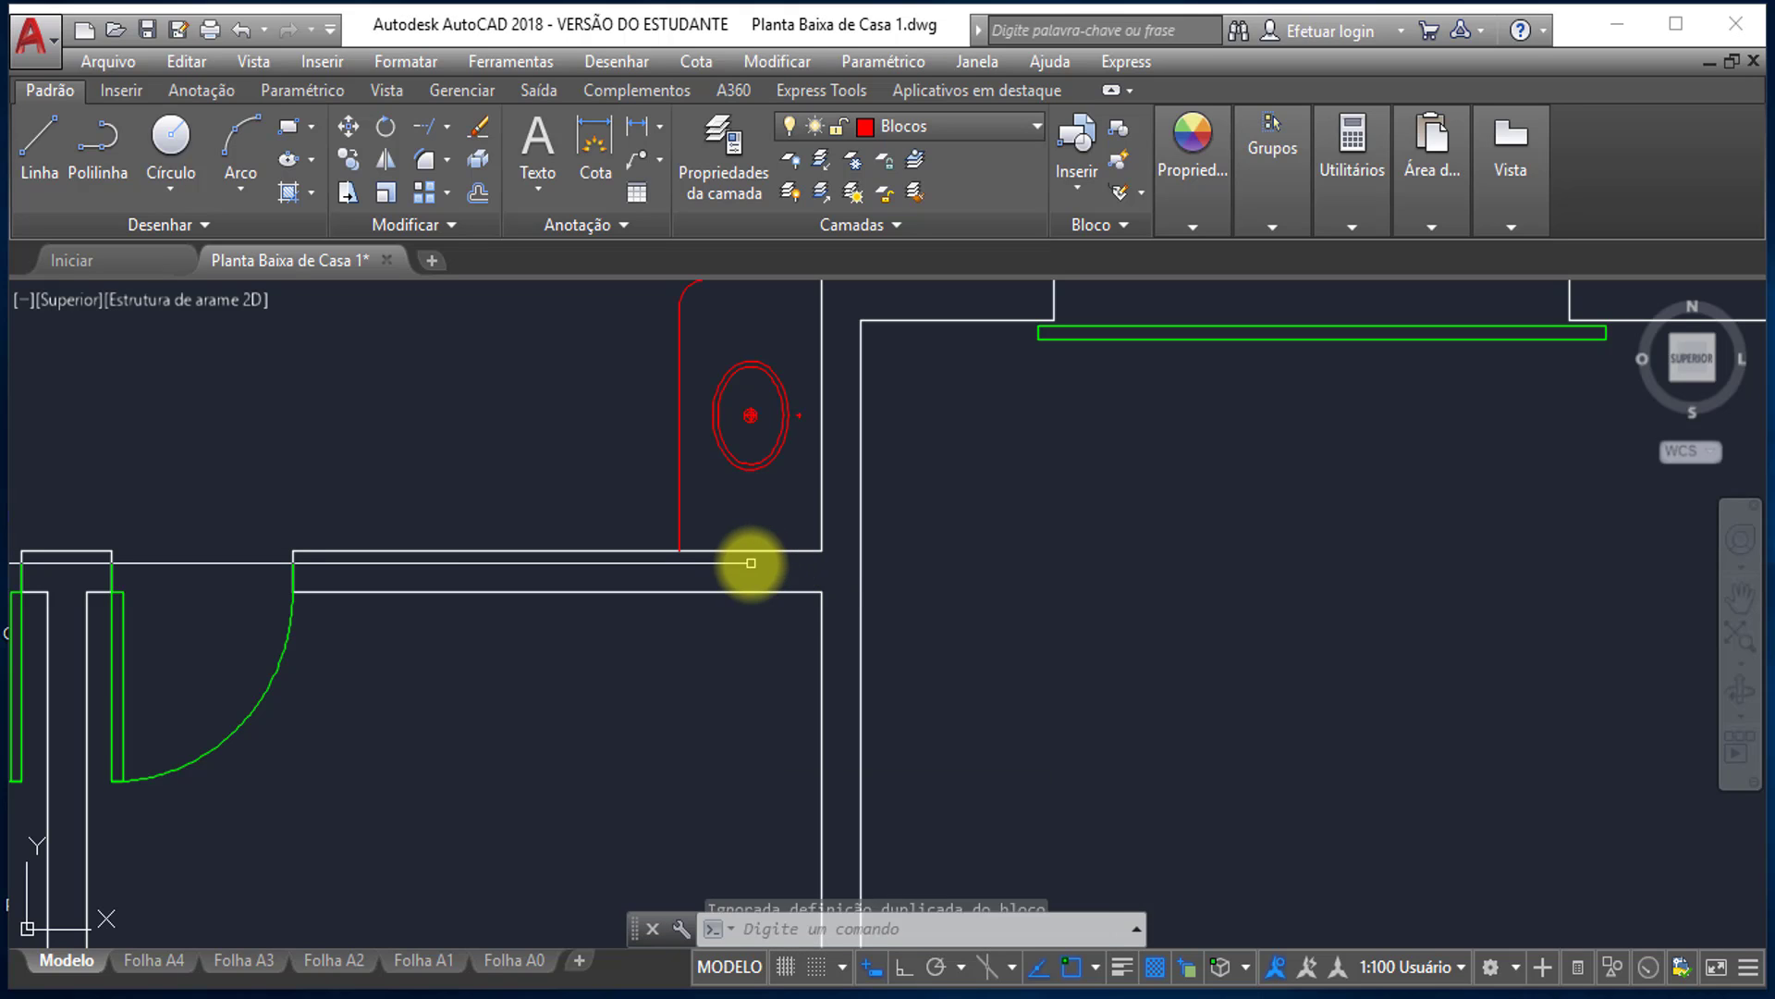
- Load the Choveiro drawing from the Blocos folder as a block for insertion at a point specified on screen
{"action": "scroll", "coordinate": [753, 567], "scroll_direction": "down", "scroll_amount": 2}
{"action": "mouse_move", "coordinate": [698, 490]}
{"action": "middle_mouse_down"}
{"action": "mouse_move", "coordinate": [781, 484]}
{"action": "mouse_move", "coordinate": [896, 420]}
{"action": "middle_mouse_up"}
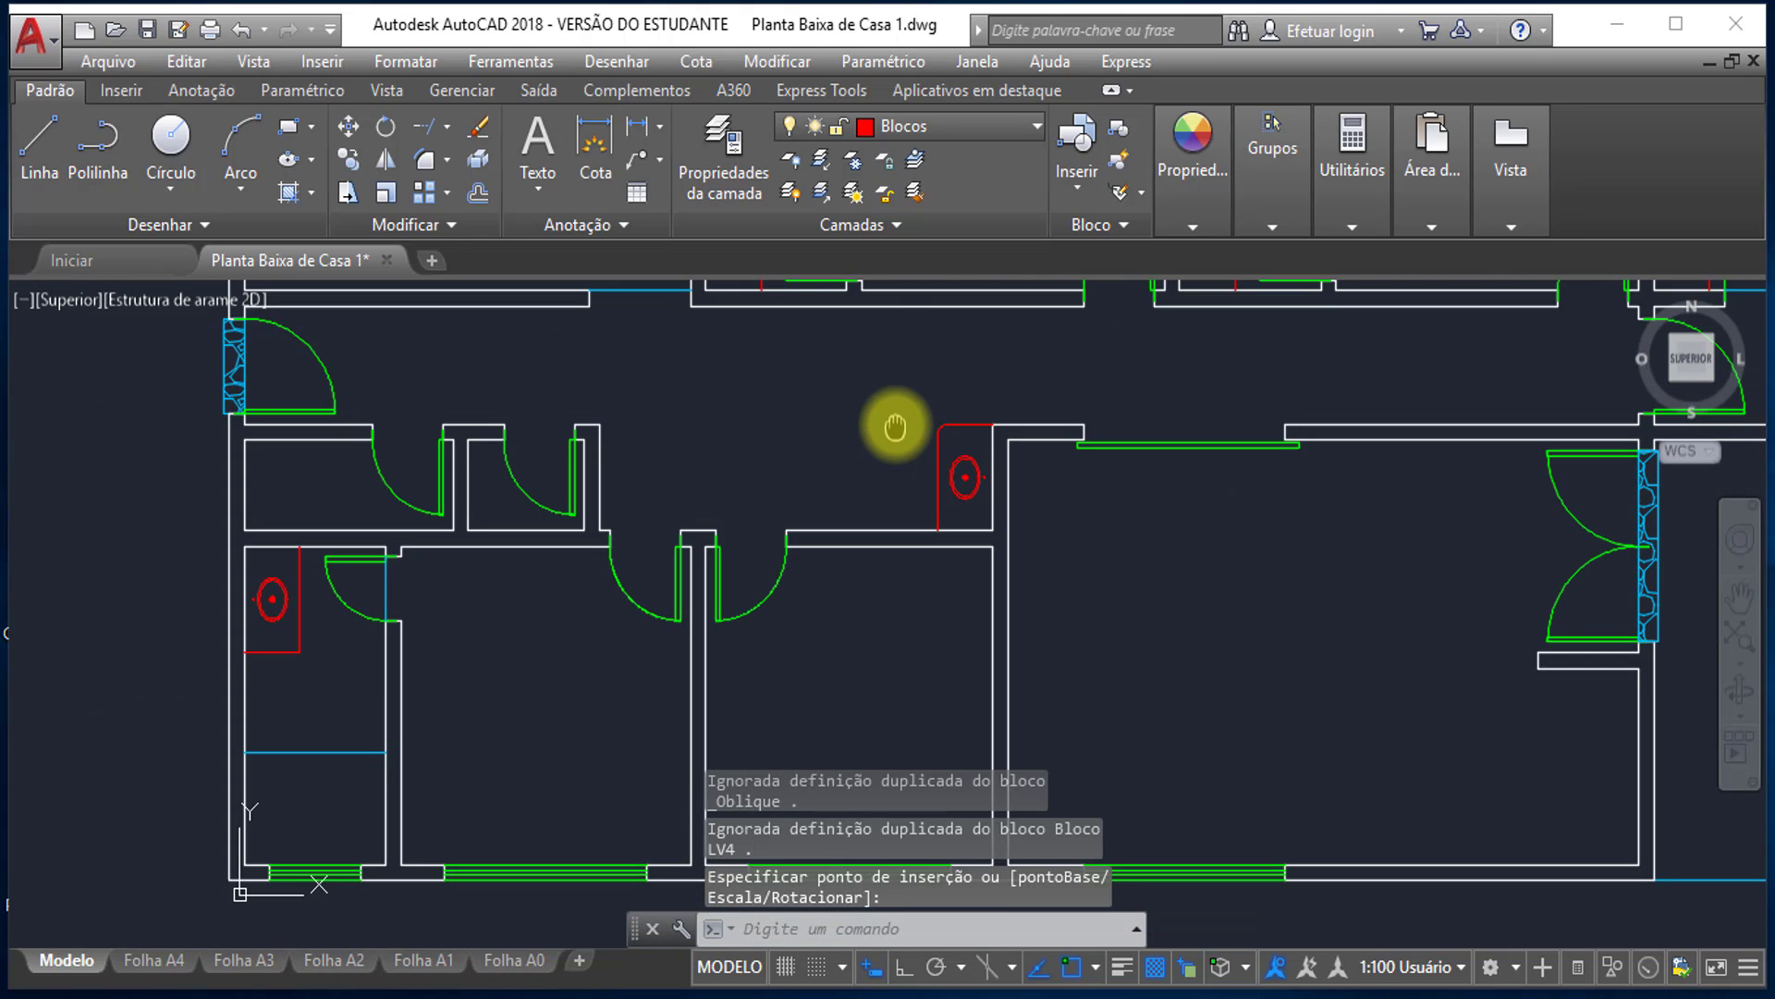
{"action": "mouse_move", "coordinate": [863, 349]}
{"action": "middle_mouse_down"}
{"action": "mouse_move", "coordinate": [772, 500]}
{"action": "mouse_move", "coordinate": [753, 500]}
{"action": "middle_mouse_up"}
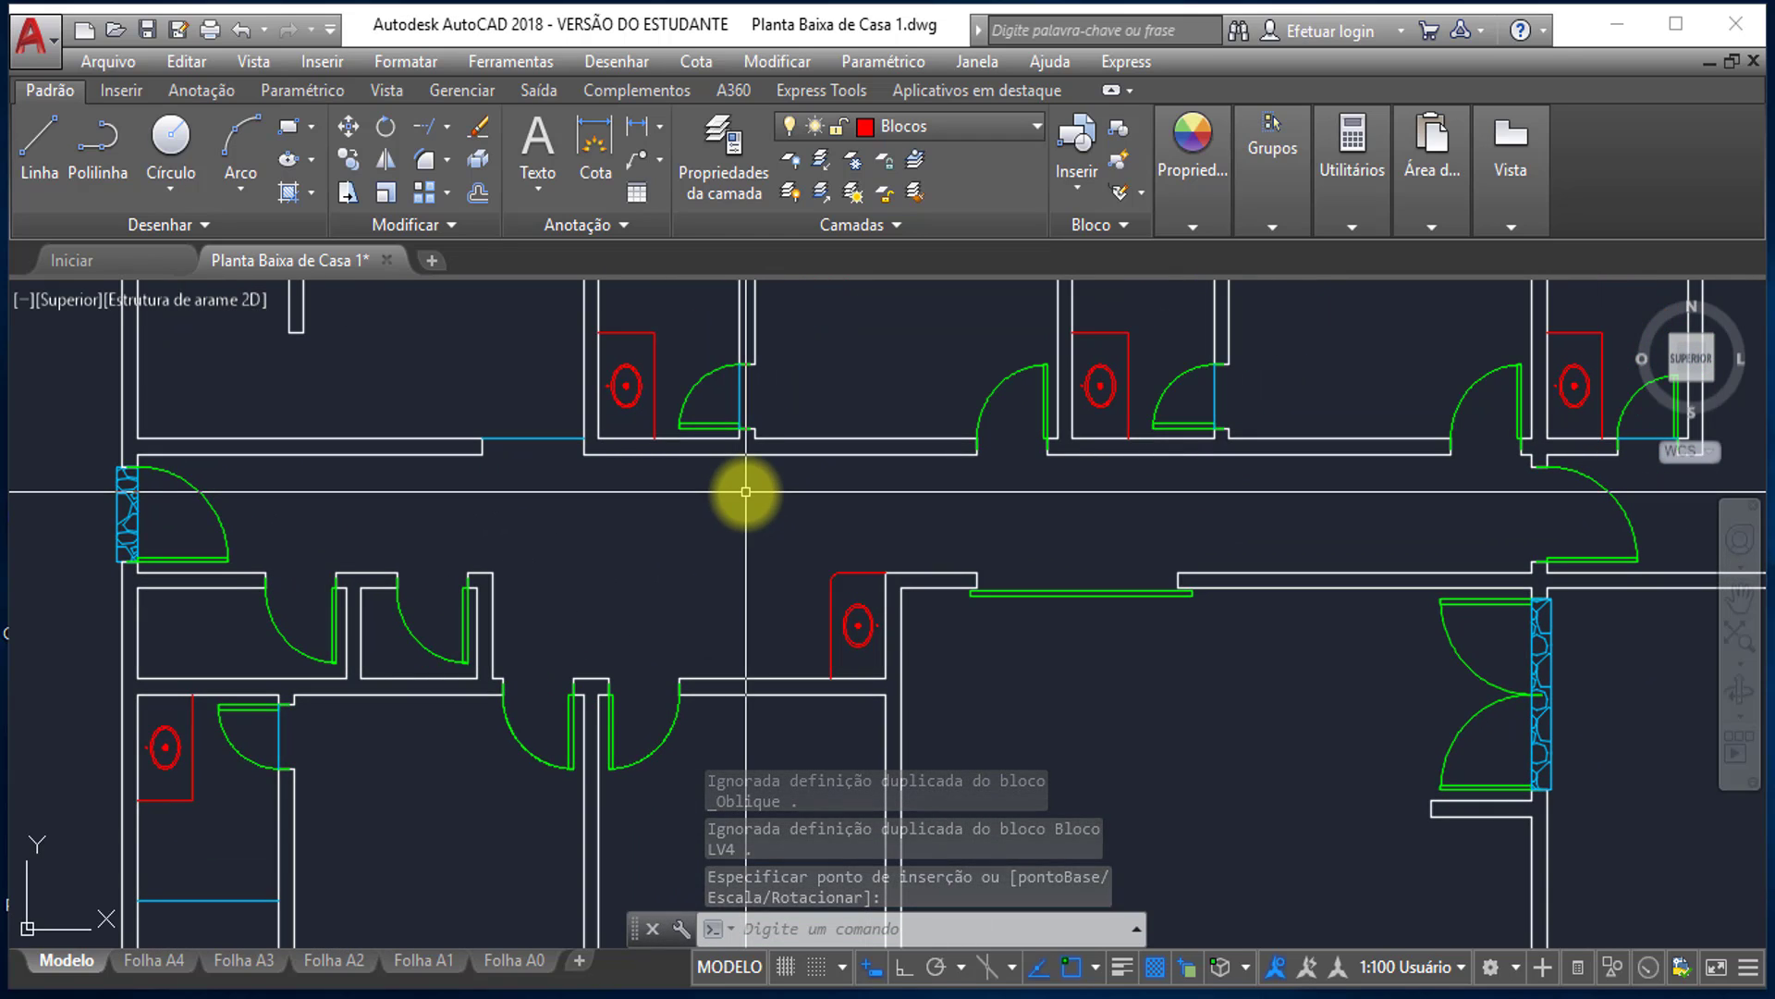
{"action": "scroll", "coordinate": [745, 492], "scroll_direction": "down", "scroll_amount": 4}
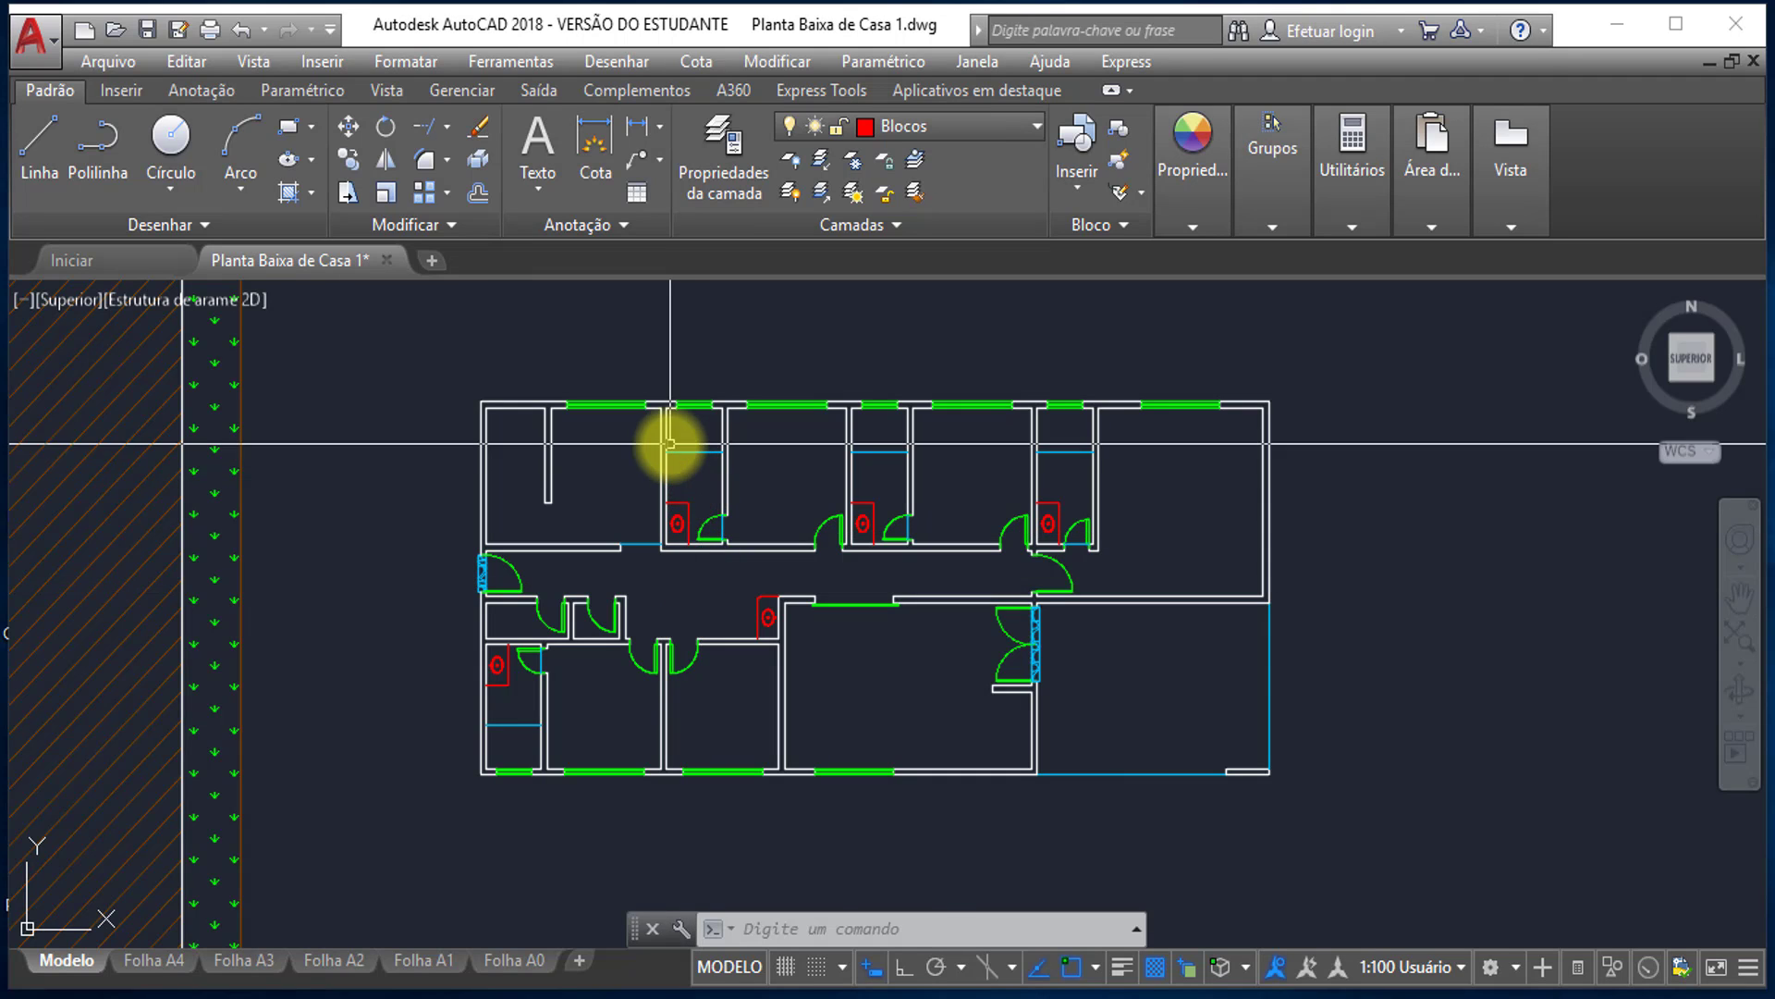
{"action": "scroll", "coordinate": [674, 447], "scroll_direction": "up", "scroll_amount": 8}
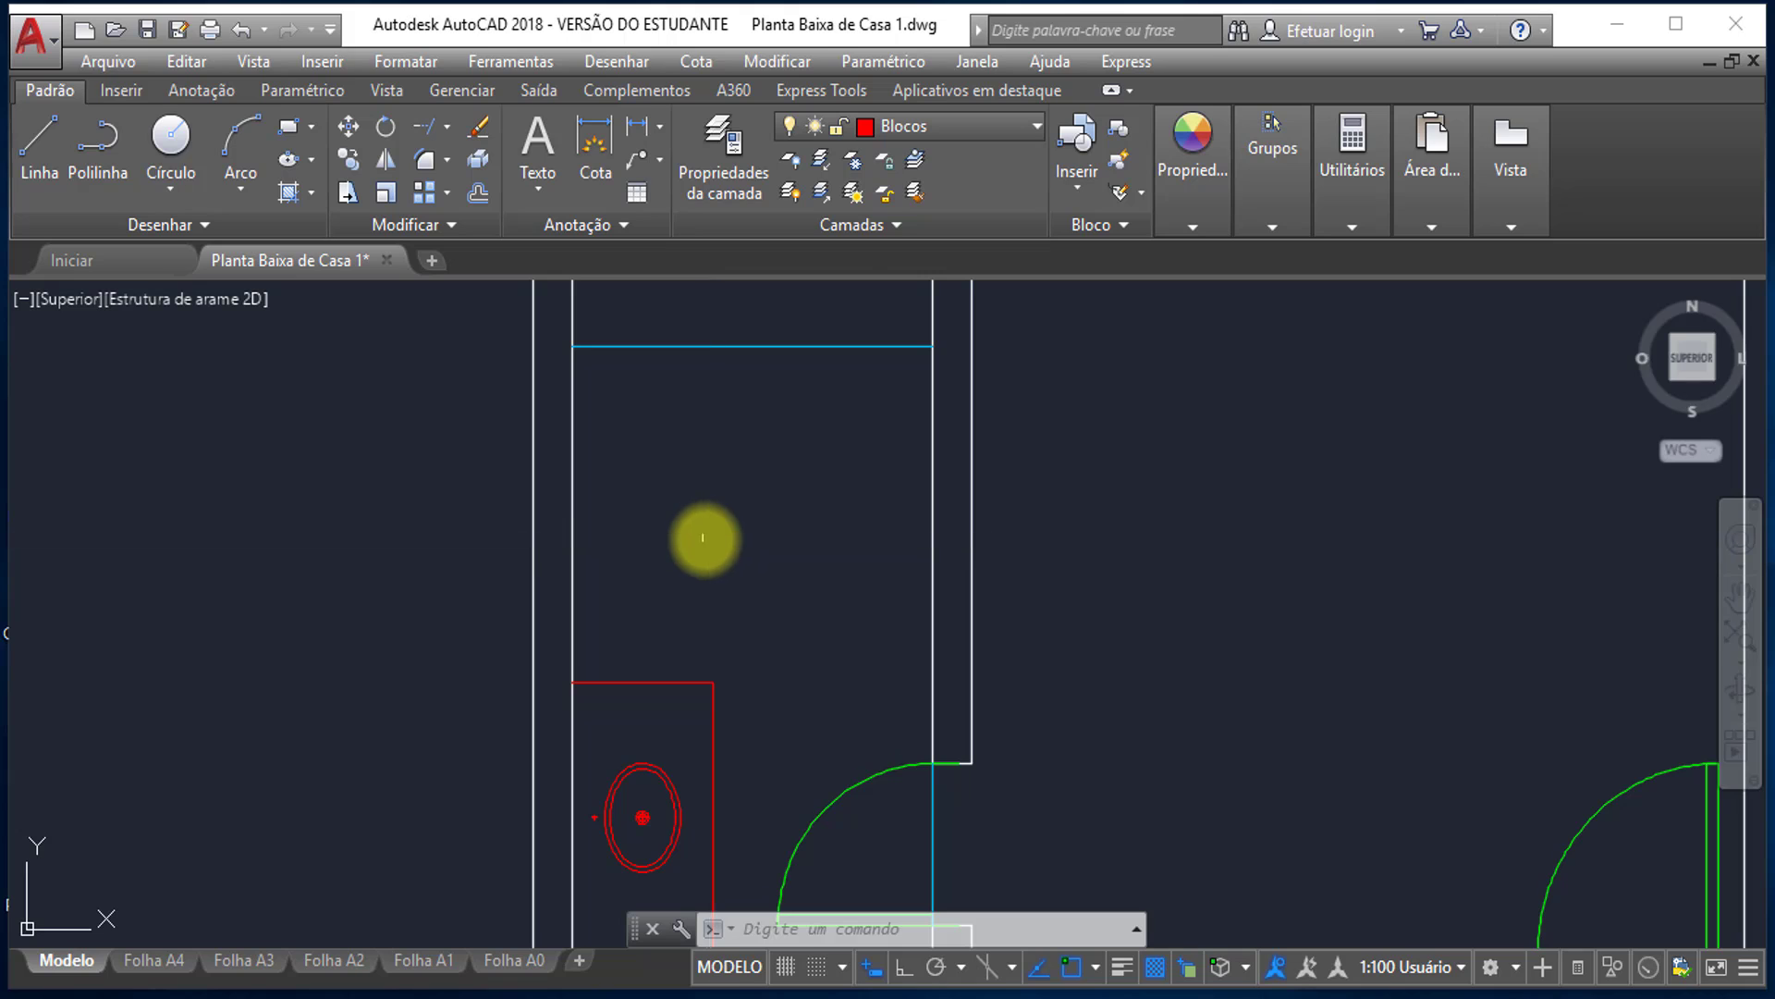
{"action": "scroll", "coordinate": [706, 535], "scroll_direction": "down", "scroll_amount": 4}
{"action": "scroll", "coordinate": [680, 504], "scroll_direction": "up", "scroll_amount": 6}
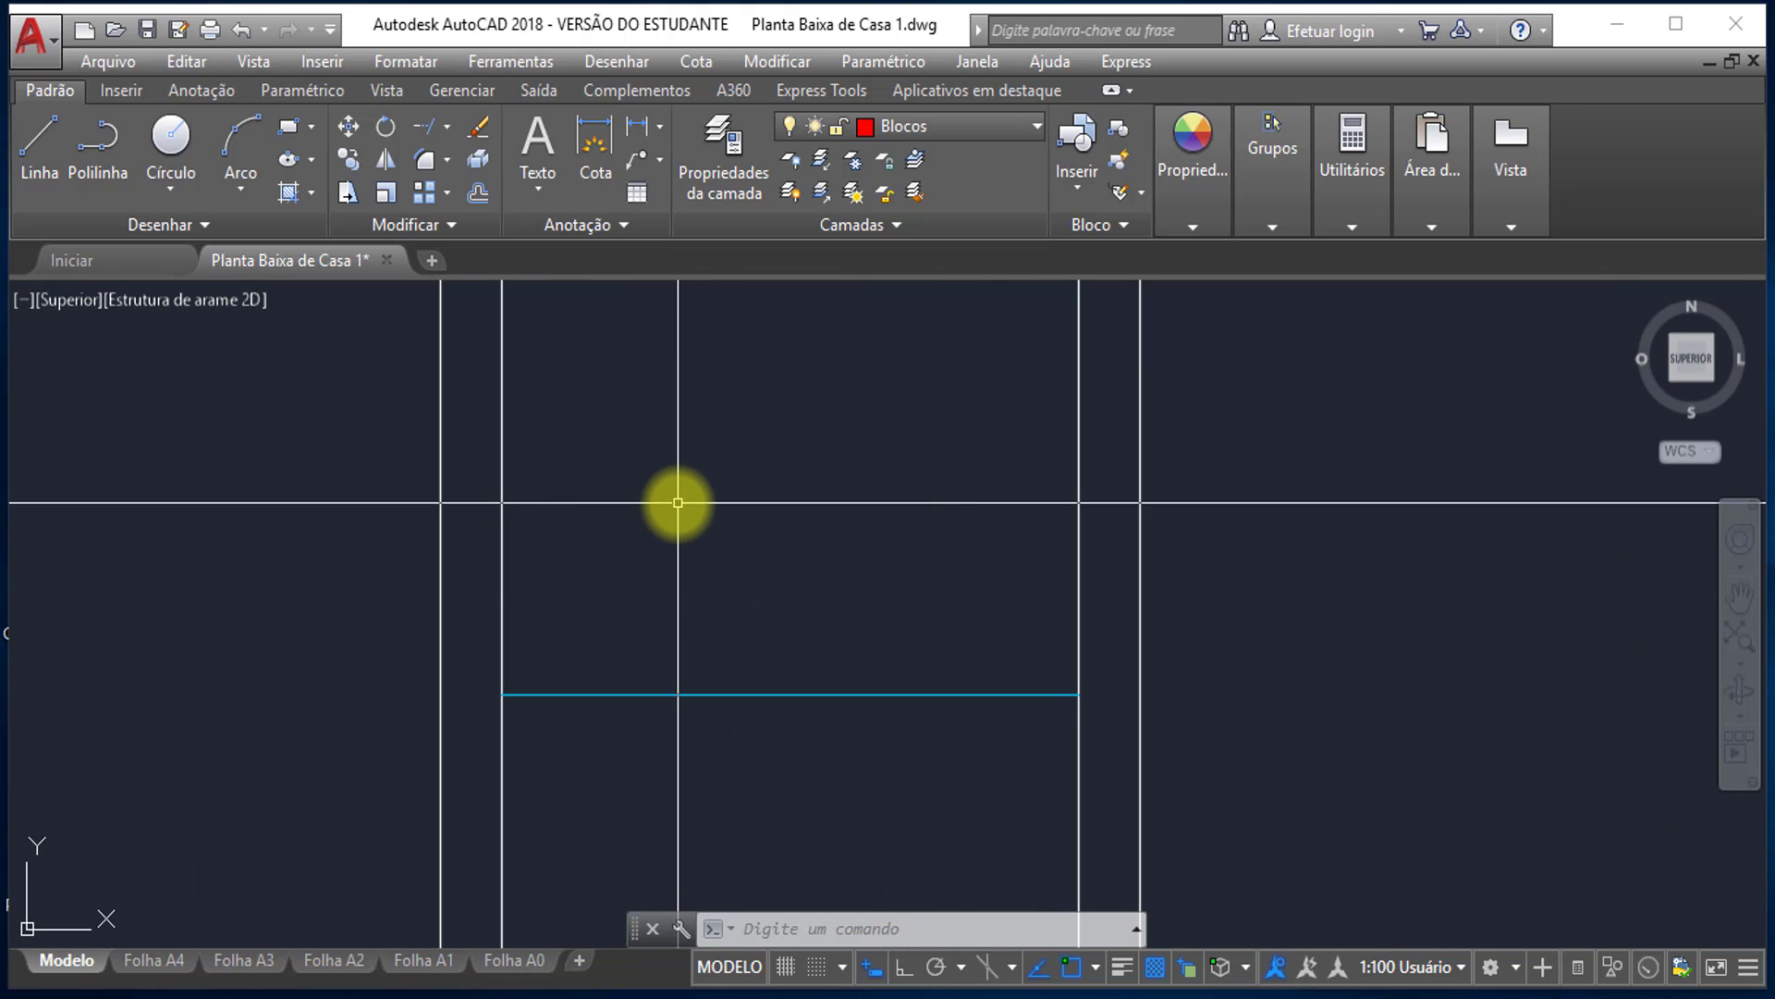
{"action": "middle_click_drag", "start_coordinate": [678, 519], "coordinate": [678, 588]}
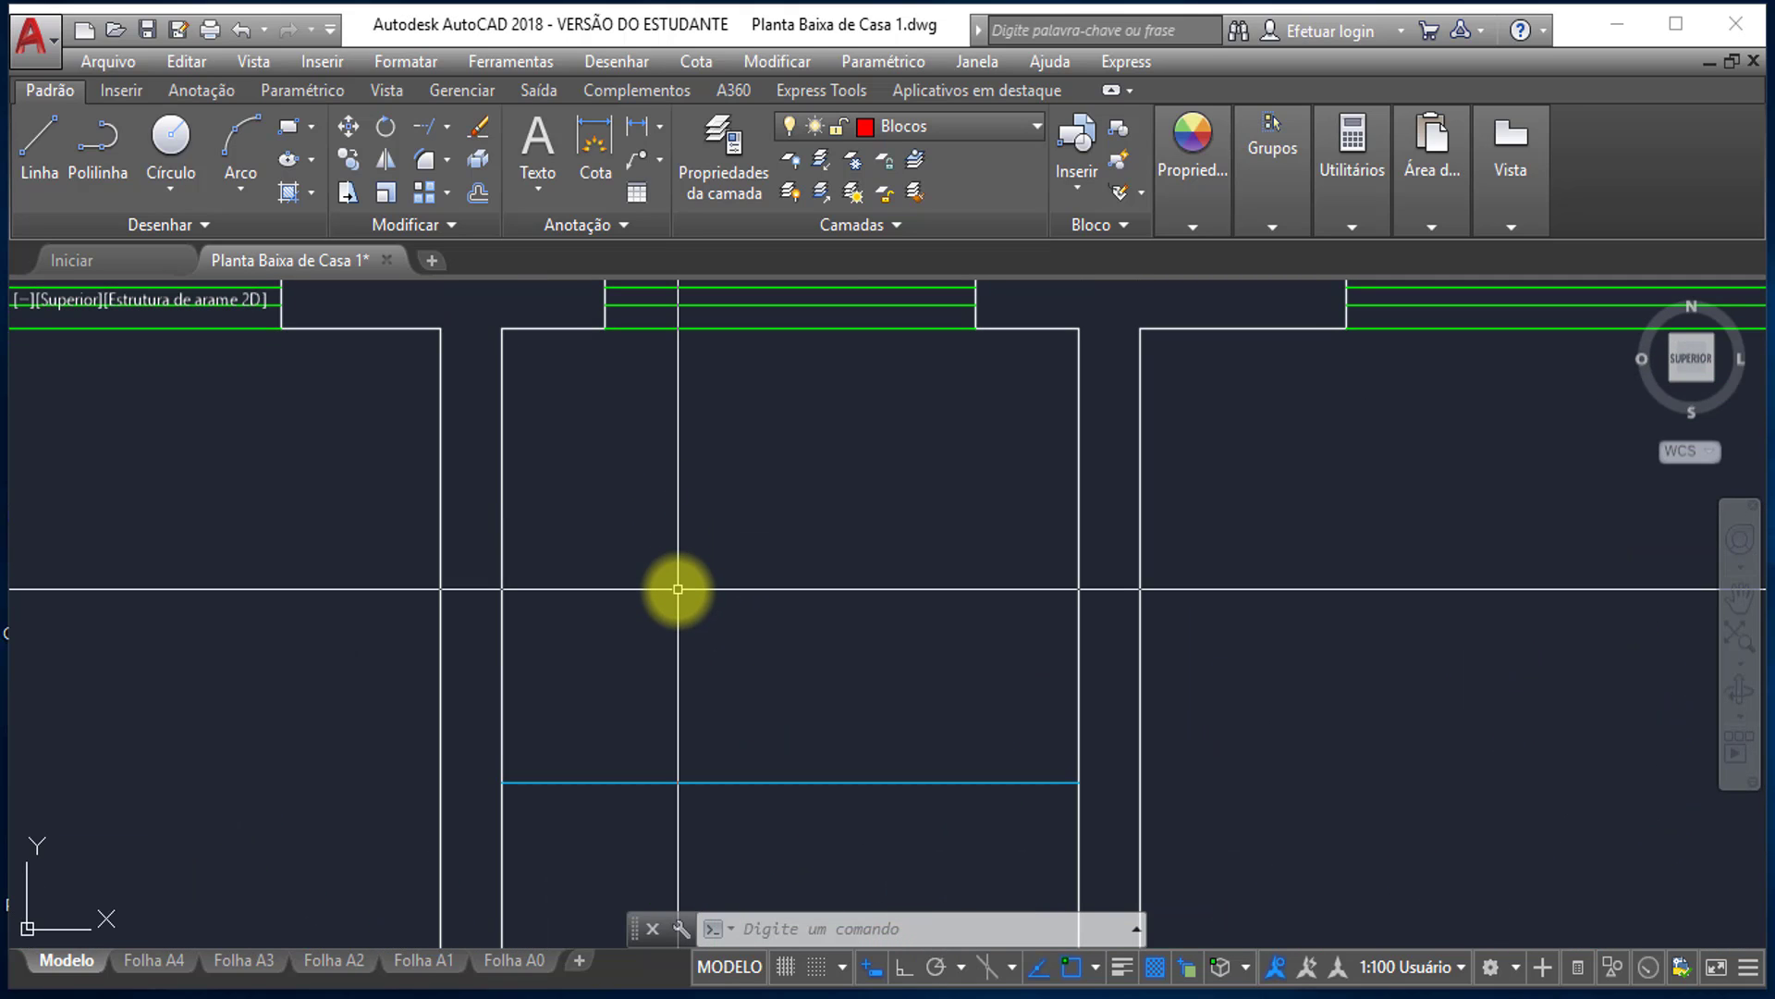
{"action": "type", "text": "I"}
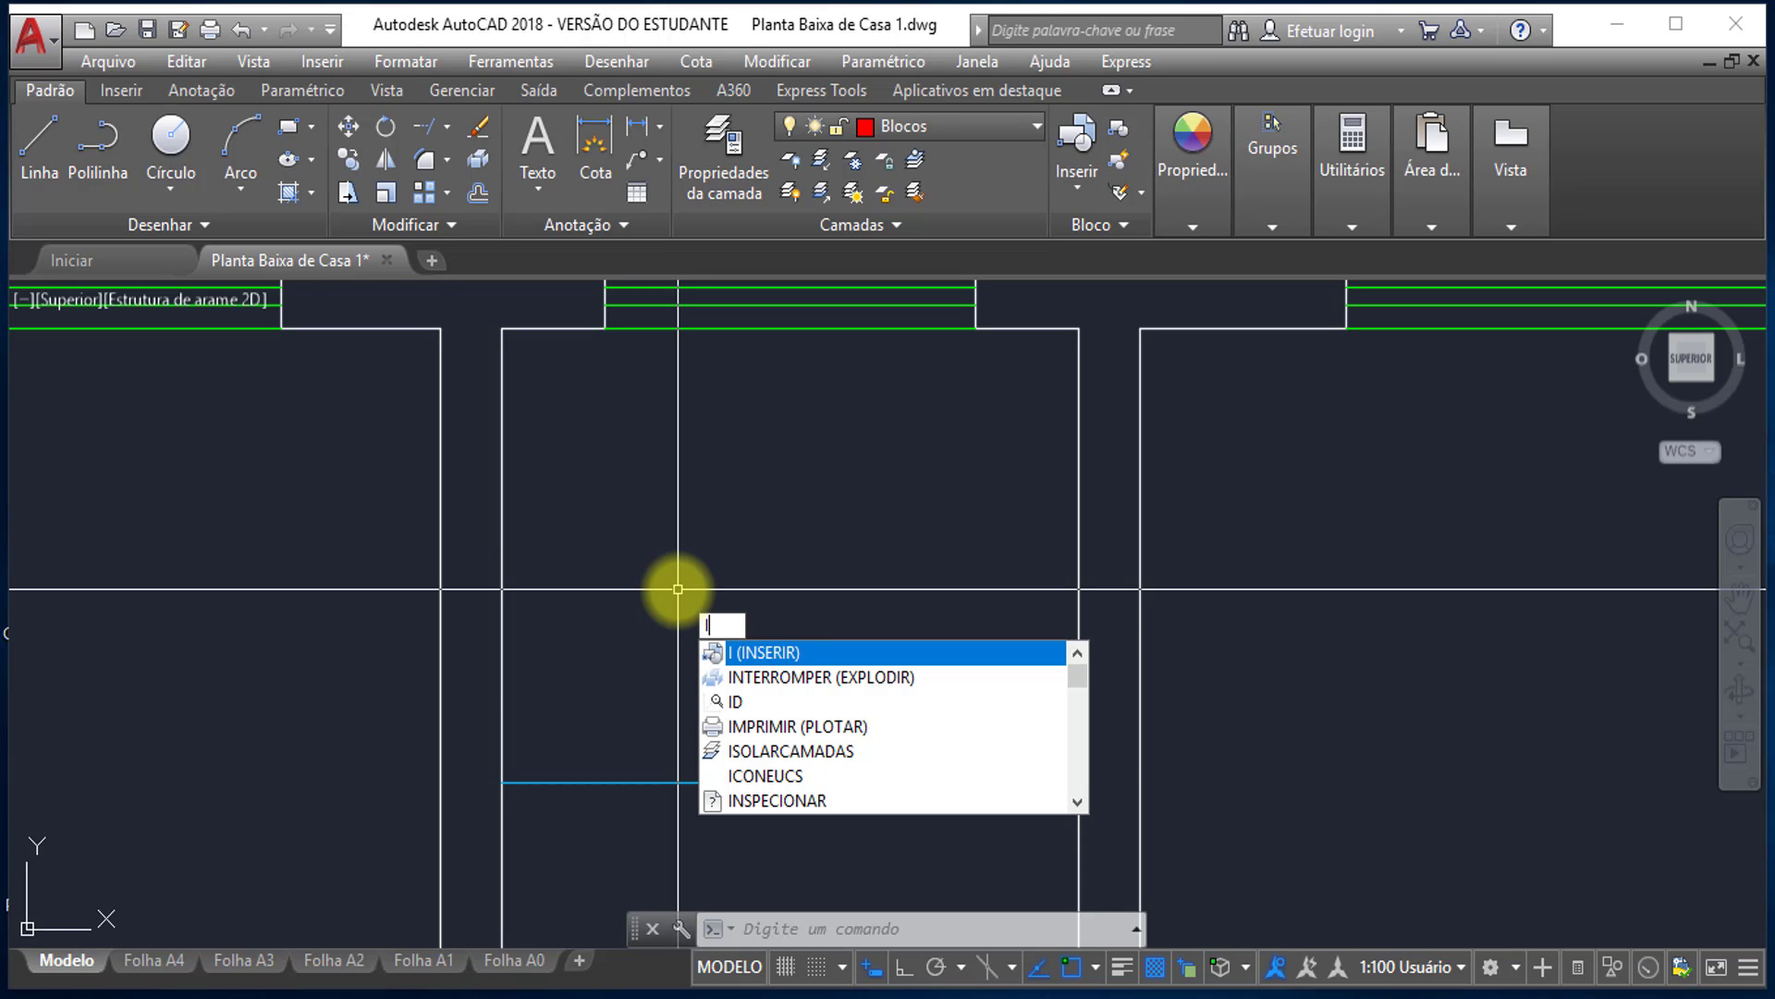
{"action": "key", "text": "Return"}
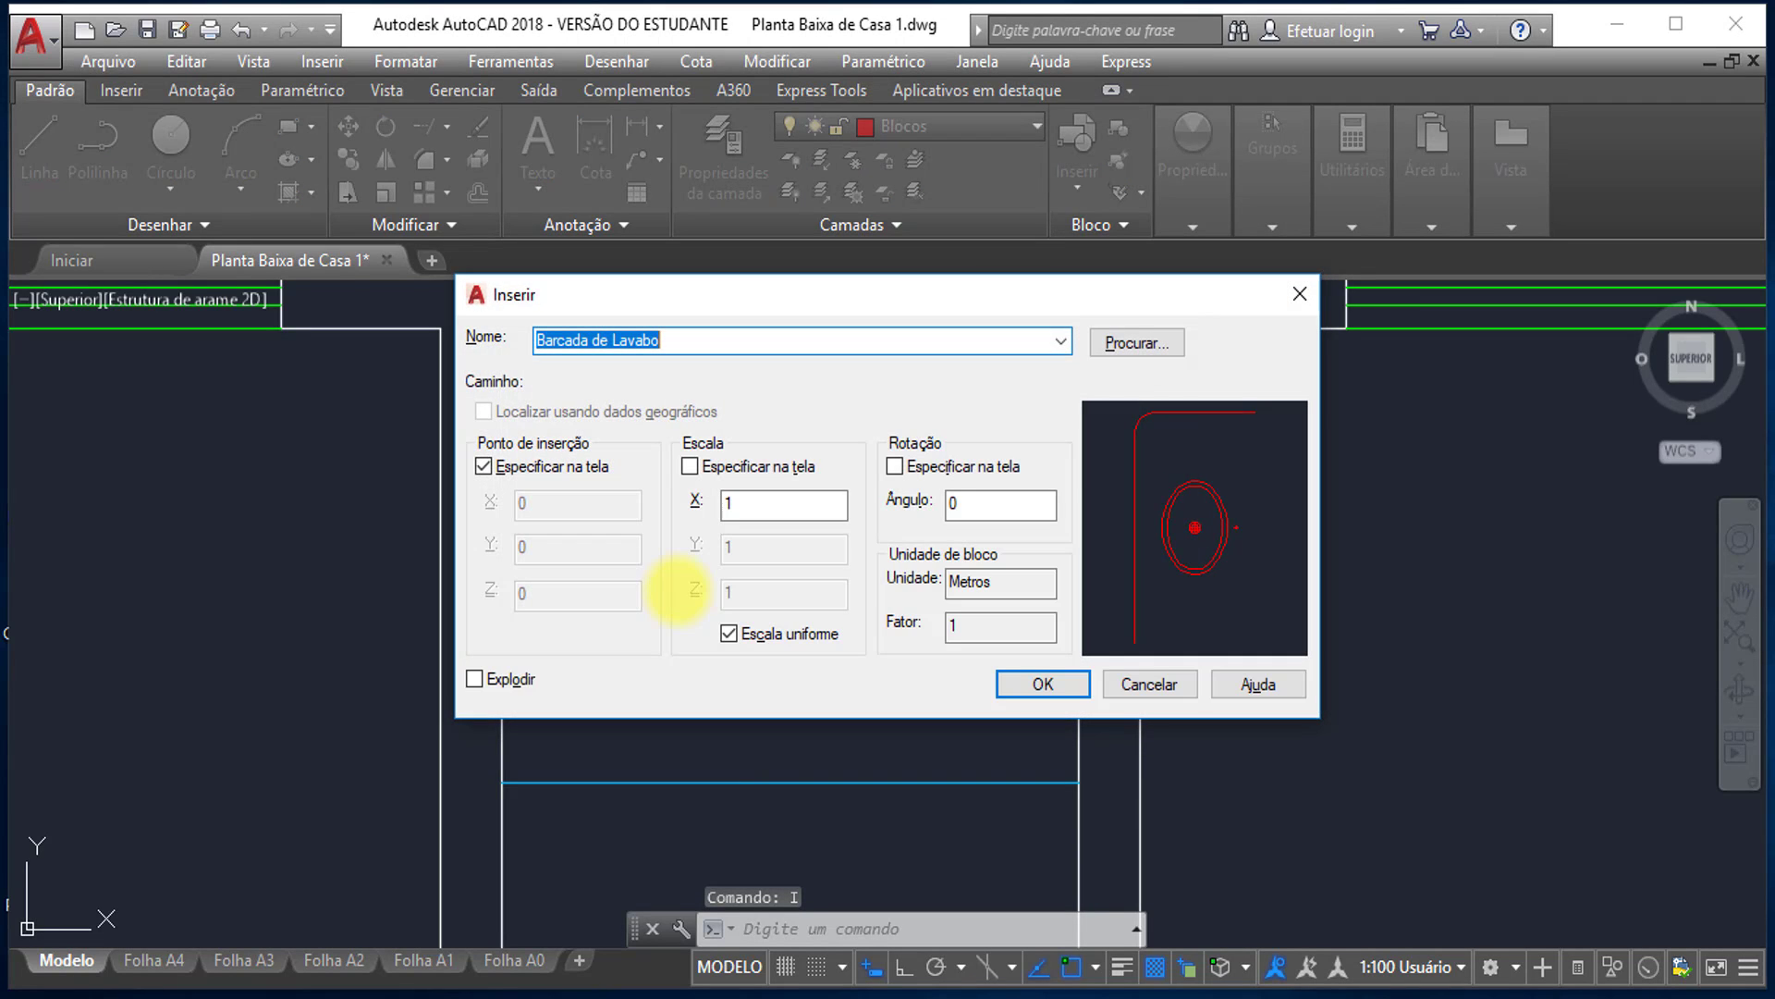
{"action": "left_click", "coordinate": [1136, 342]}
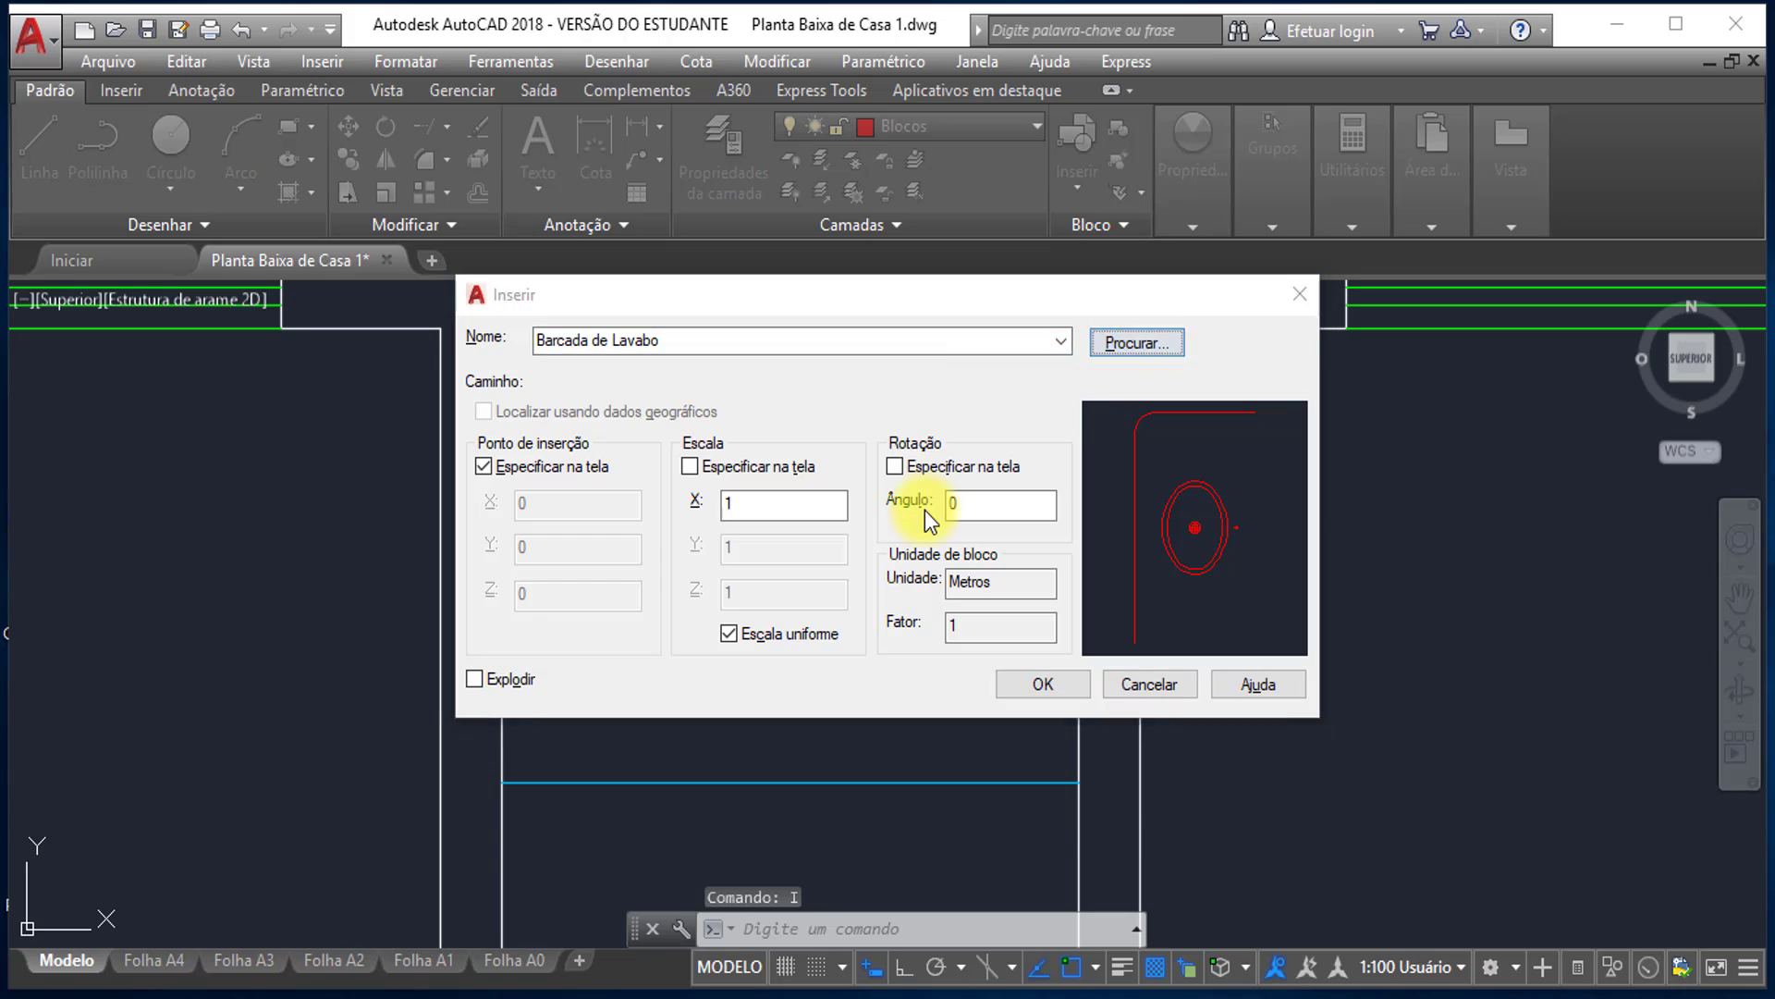
{"action": "left_click", "coordinate": [706, 418]}
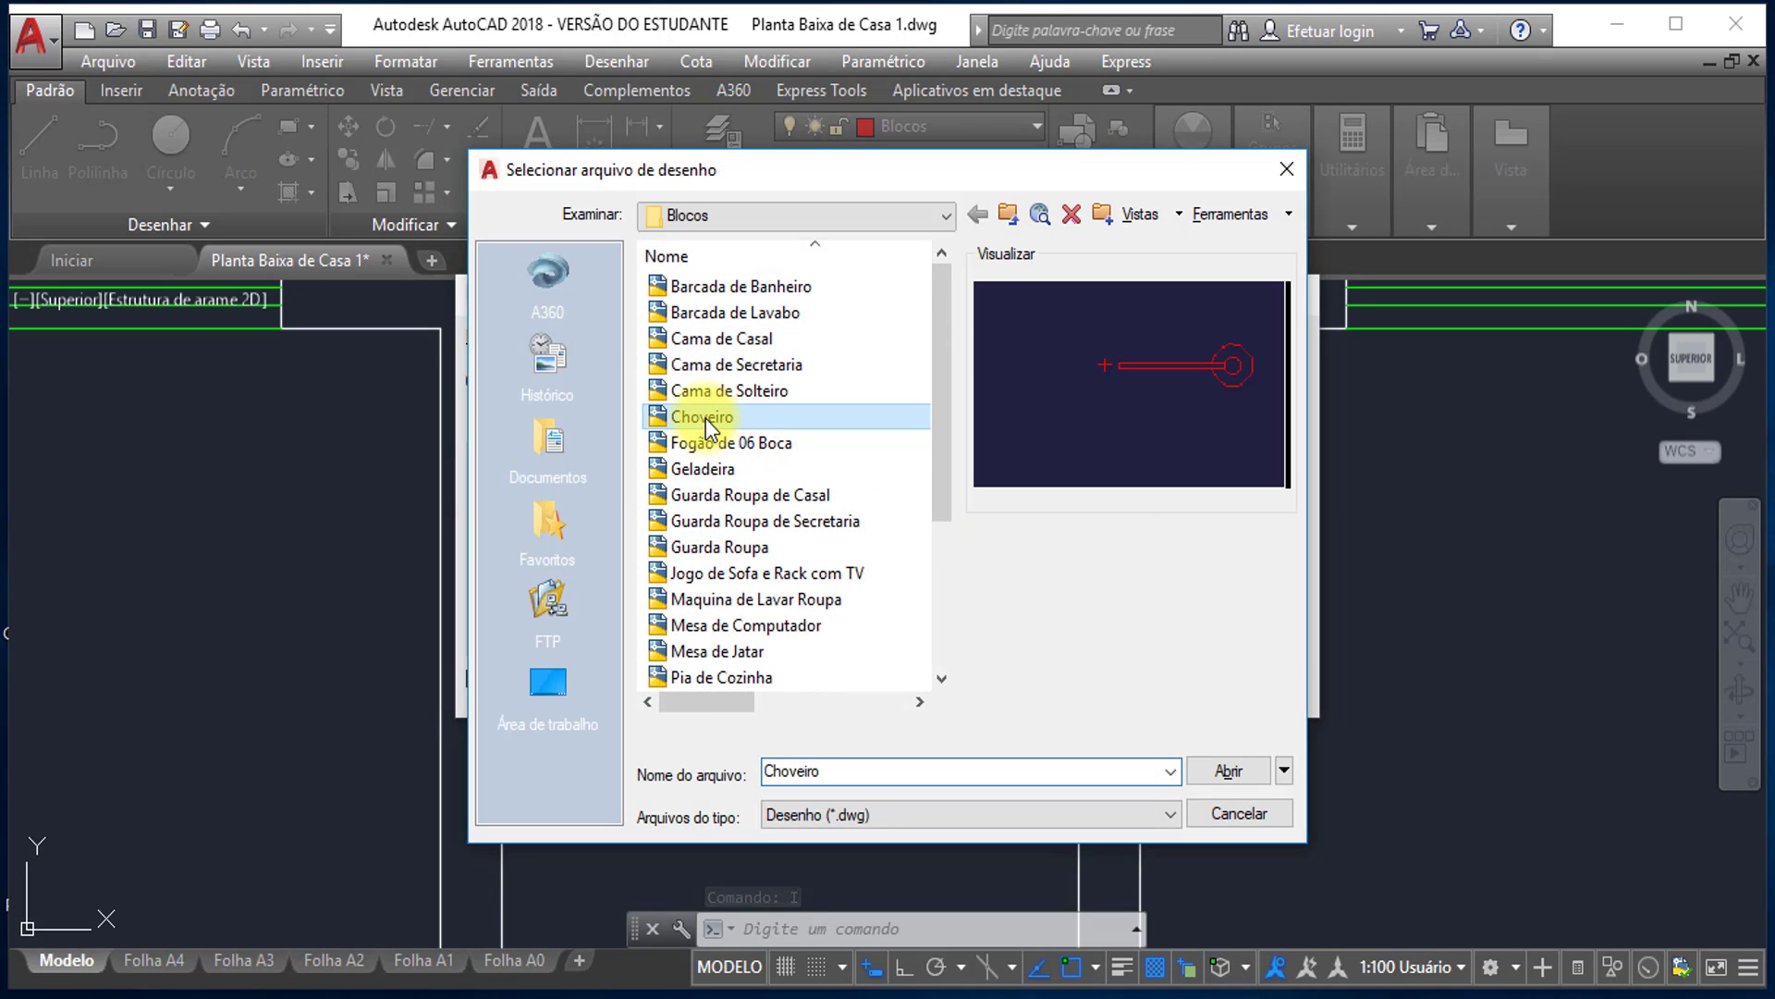
{"action": "left_click", "coordinate": [1245, 781]}
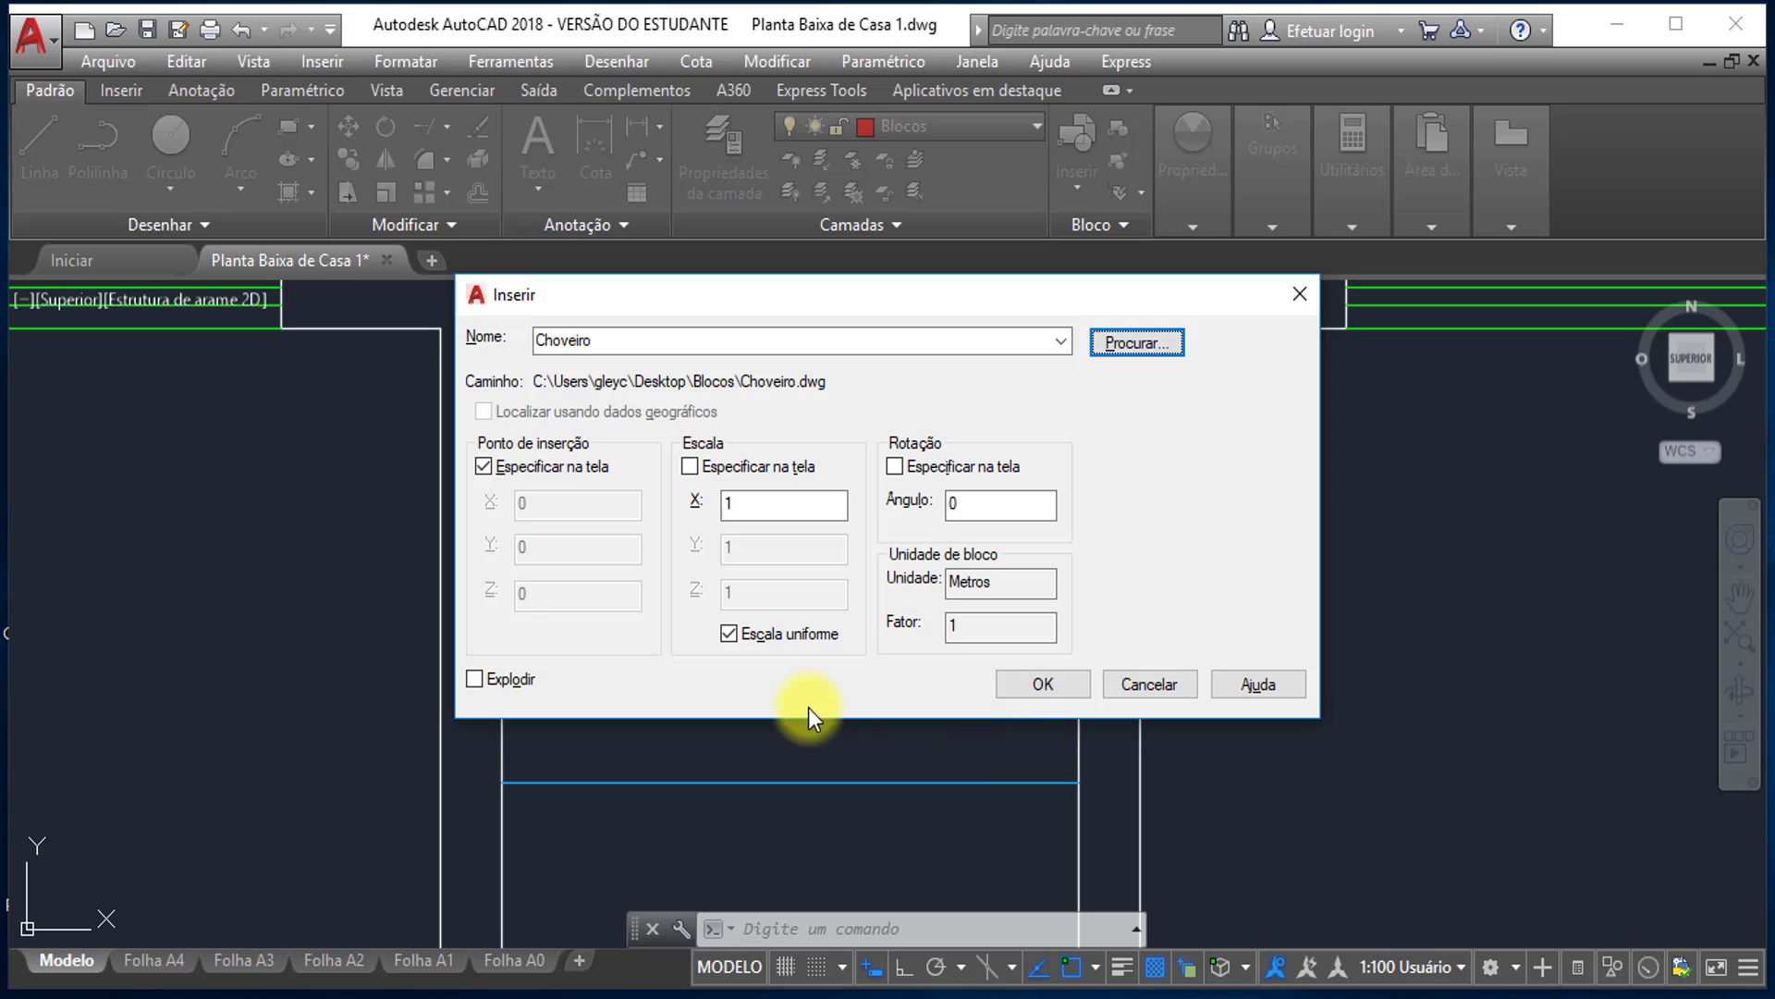
{"action": "left_click", "coordinate": [1030, 679]}
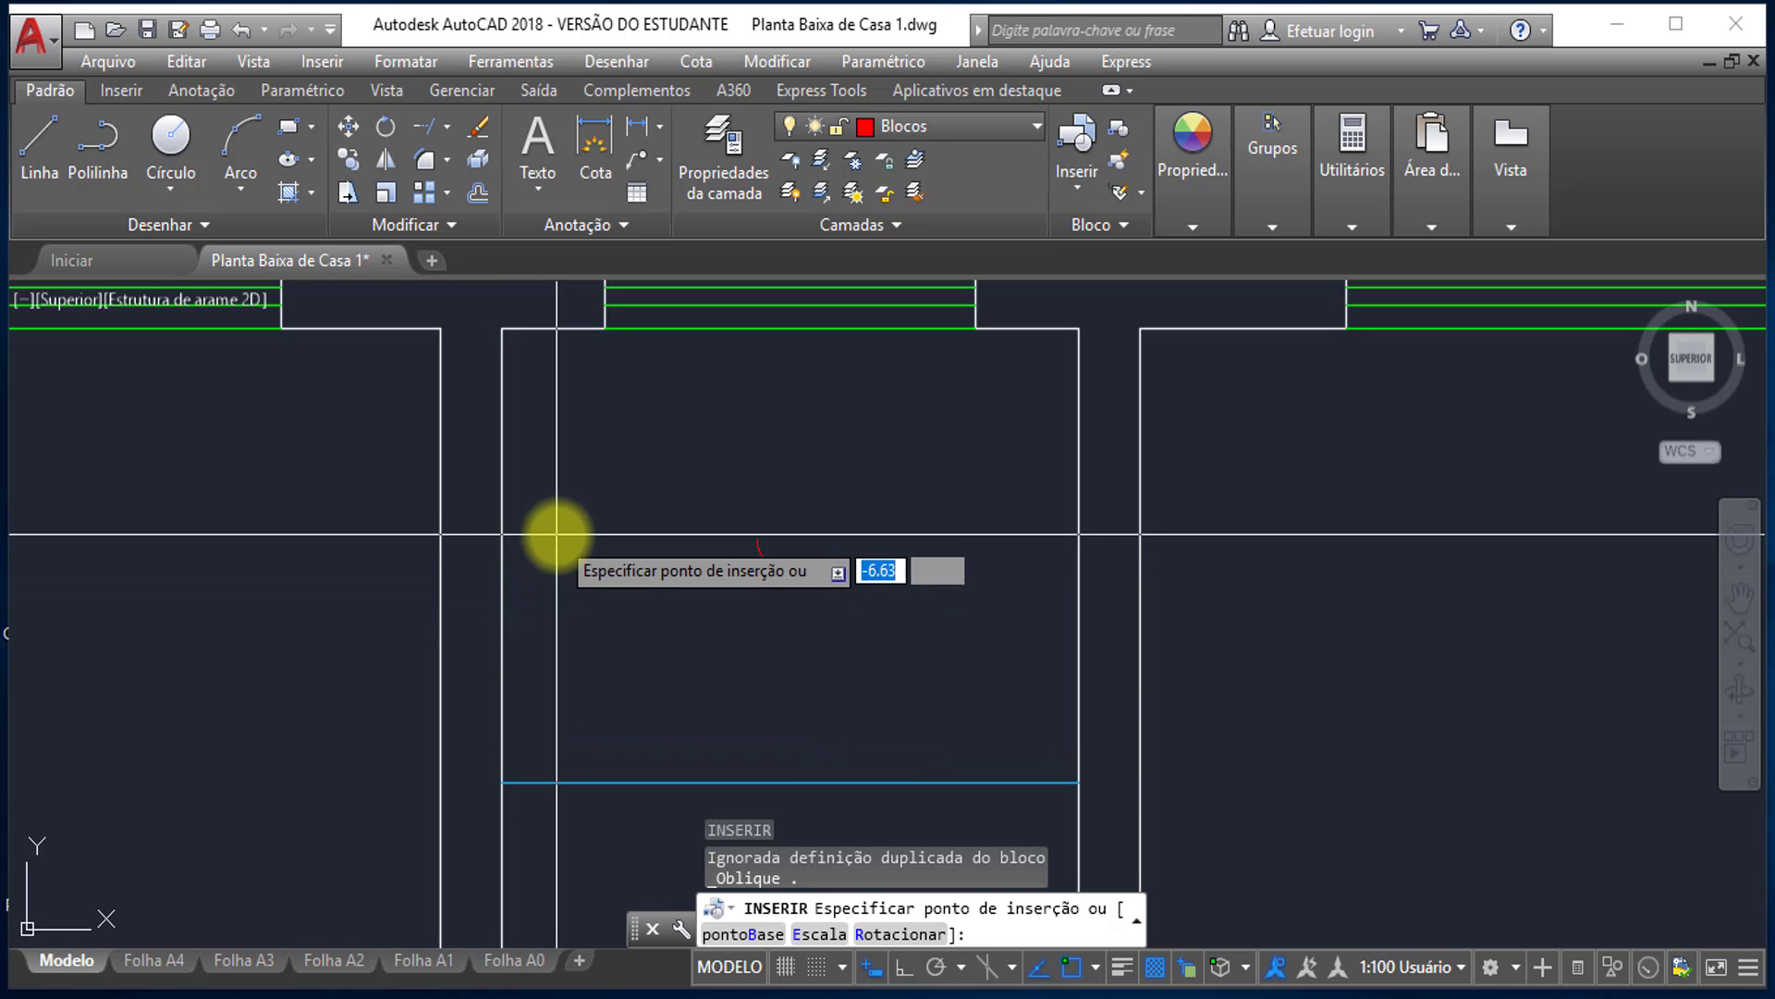
- Place the Choveiro block in the upper-left bathroom, midway between the two left corners of the shower area, using the mid-between-two-points snap
{"action": "mouse_move", "coordinate": [557, 535]}
{"action": "middle_mouse_down"}
{"action": "mouse_move", "coordinate": [635, 503]}
{"action": "mouse_move", "coordinate": [624, 550]}
{"action": "middle_mouse_up"}
{"action": "scroll", "coordinate": [626, 500], "scroll_direction": "up", "scroll_amount": 2}
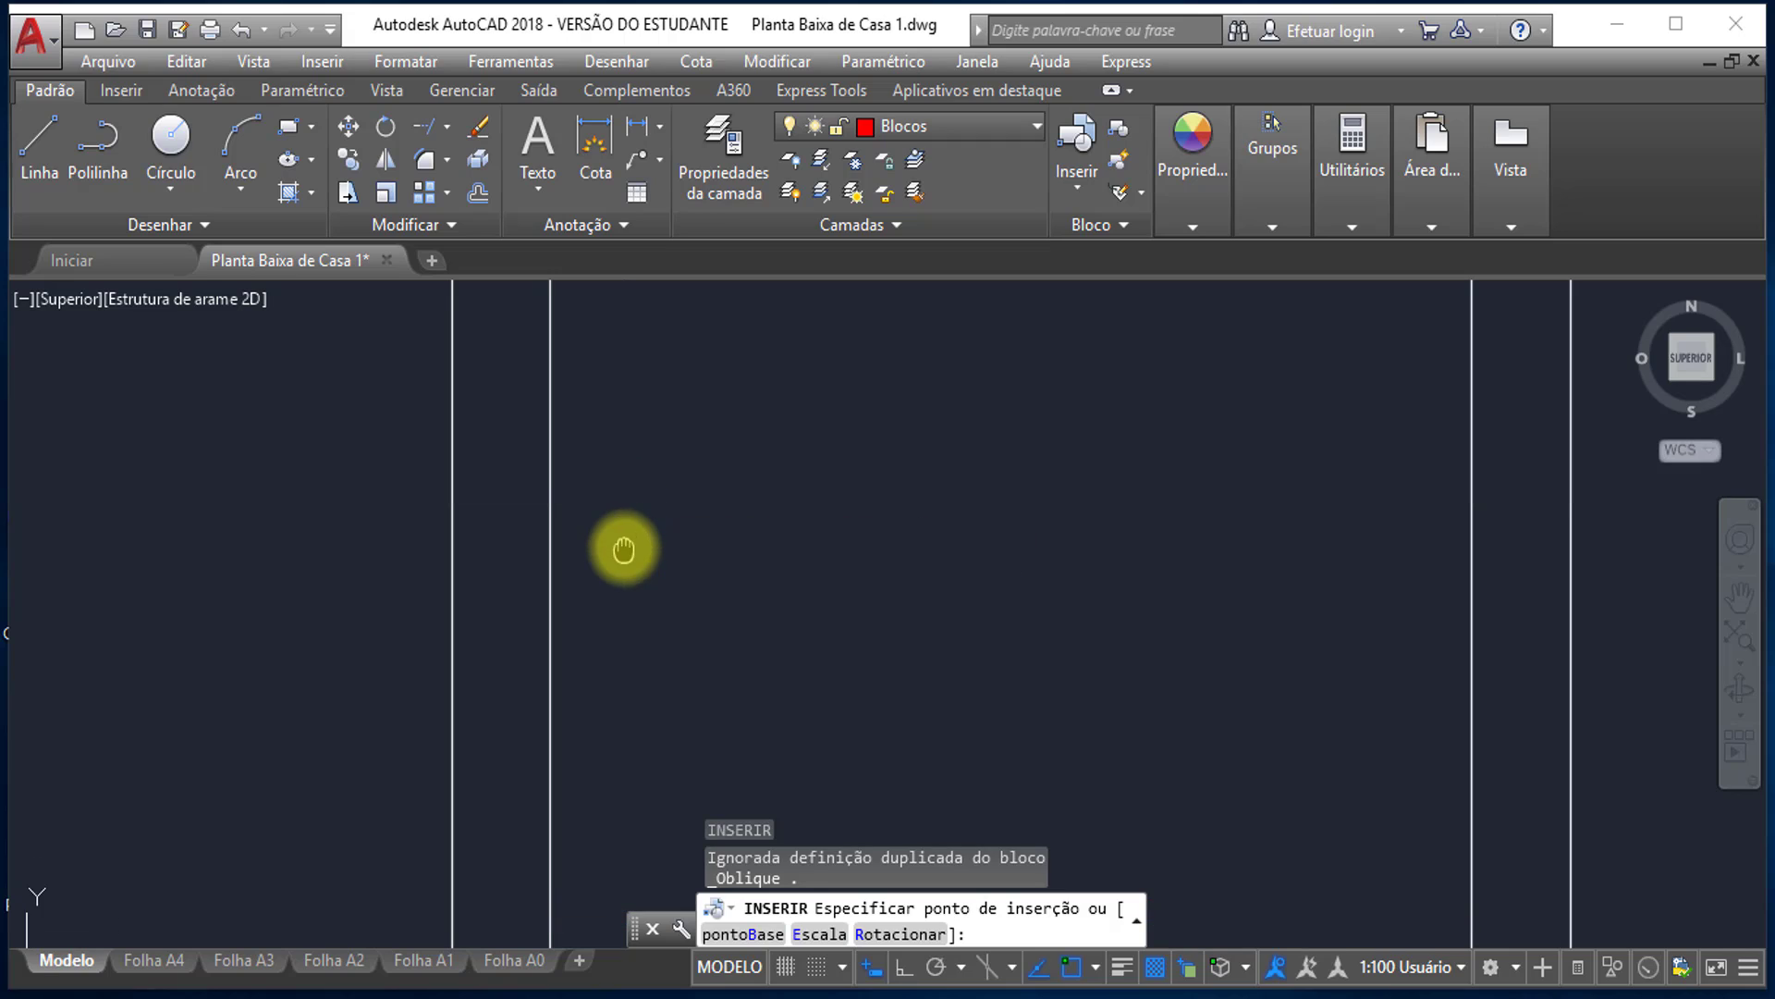
{"action": "scroll", "coordinate": [627, 507], "scroll_direction": "down", "scroll_amount": 1}
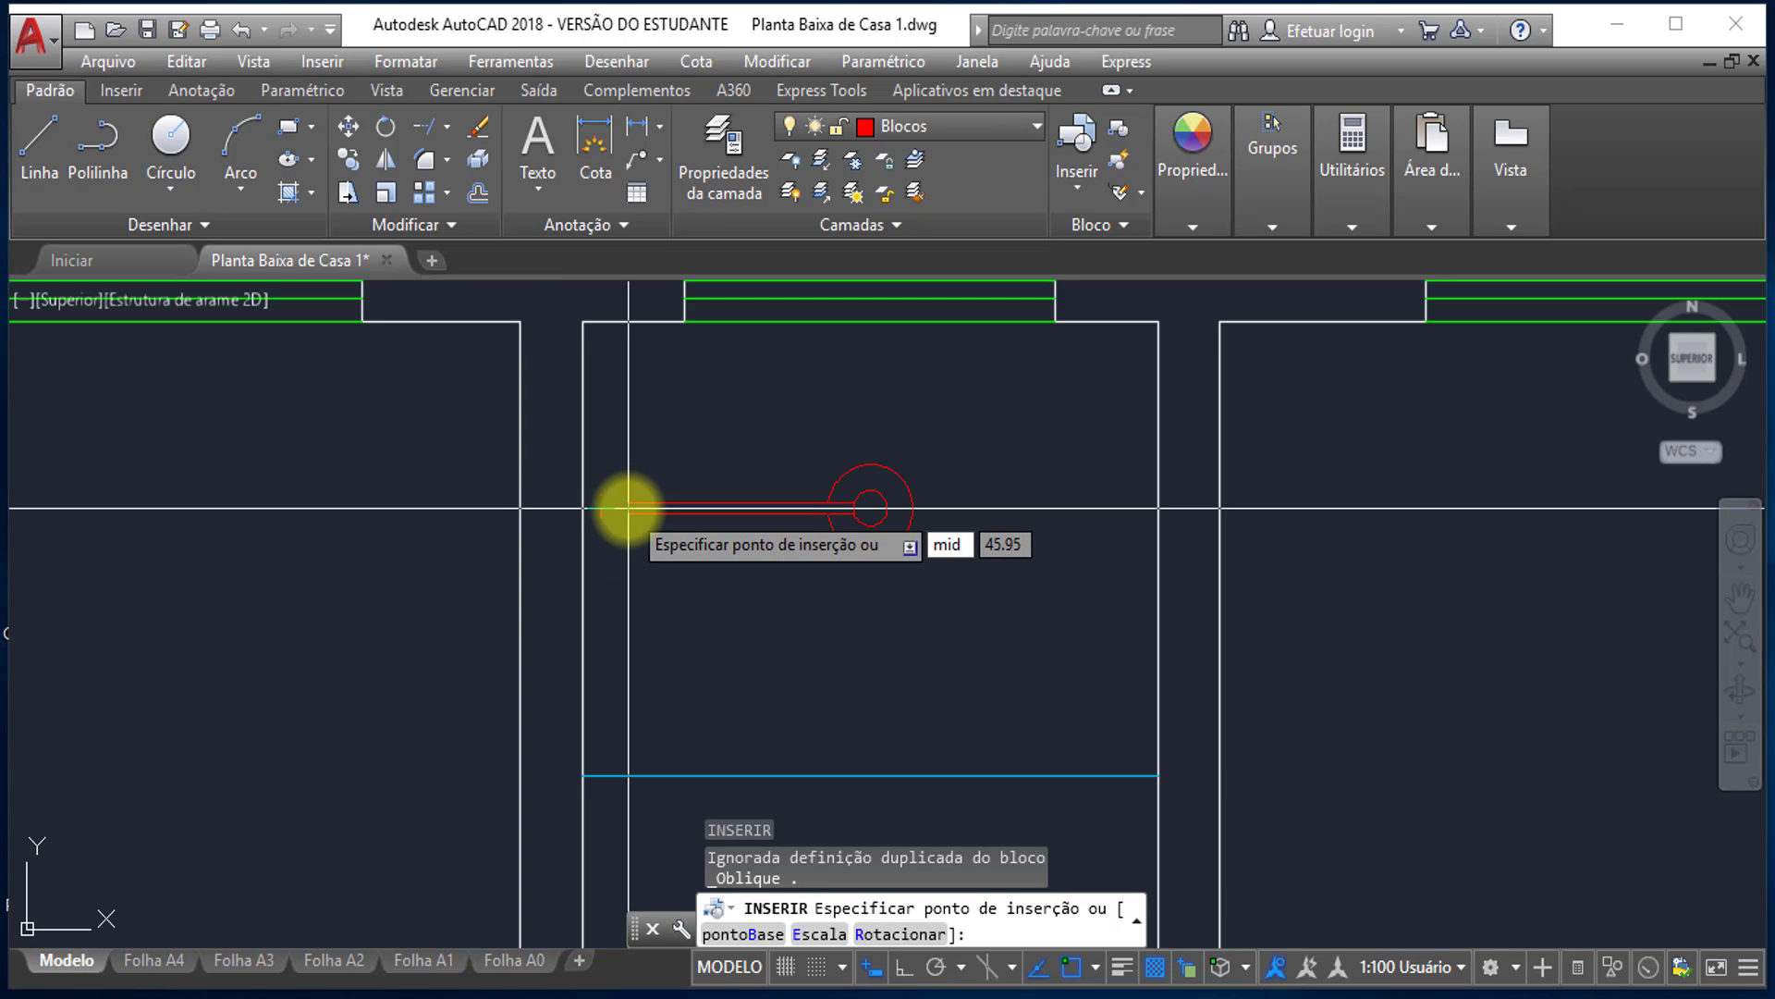
{"action": "key", "text": "Return"}
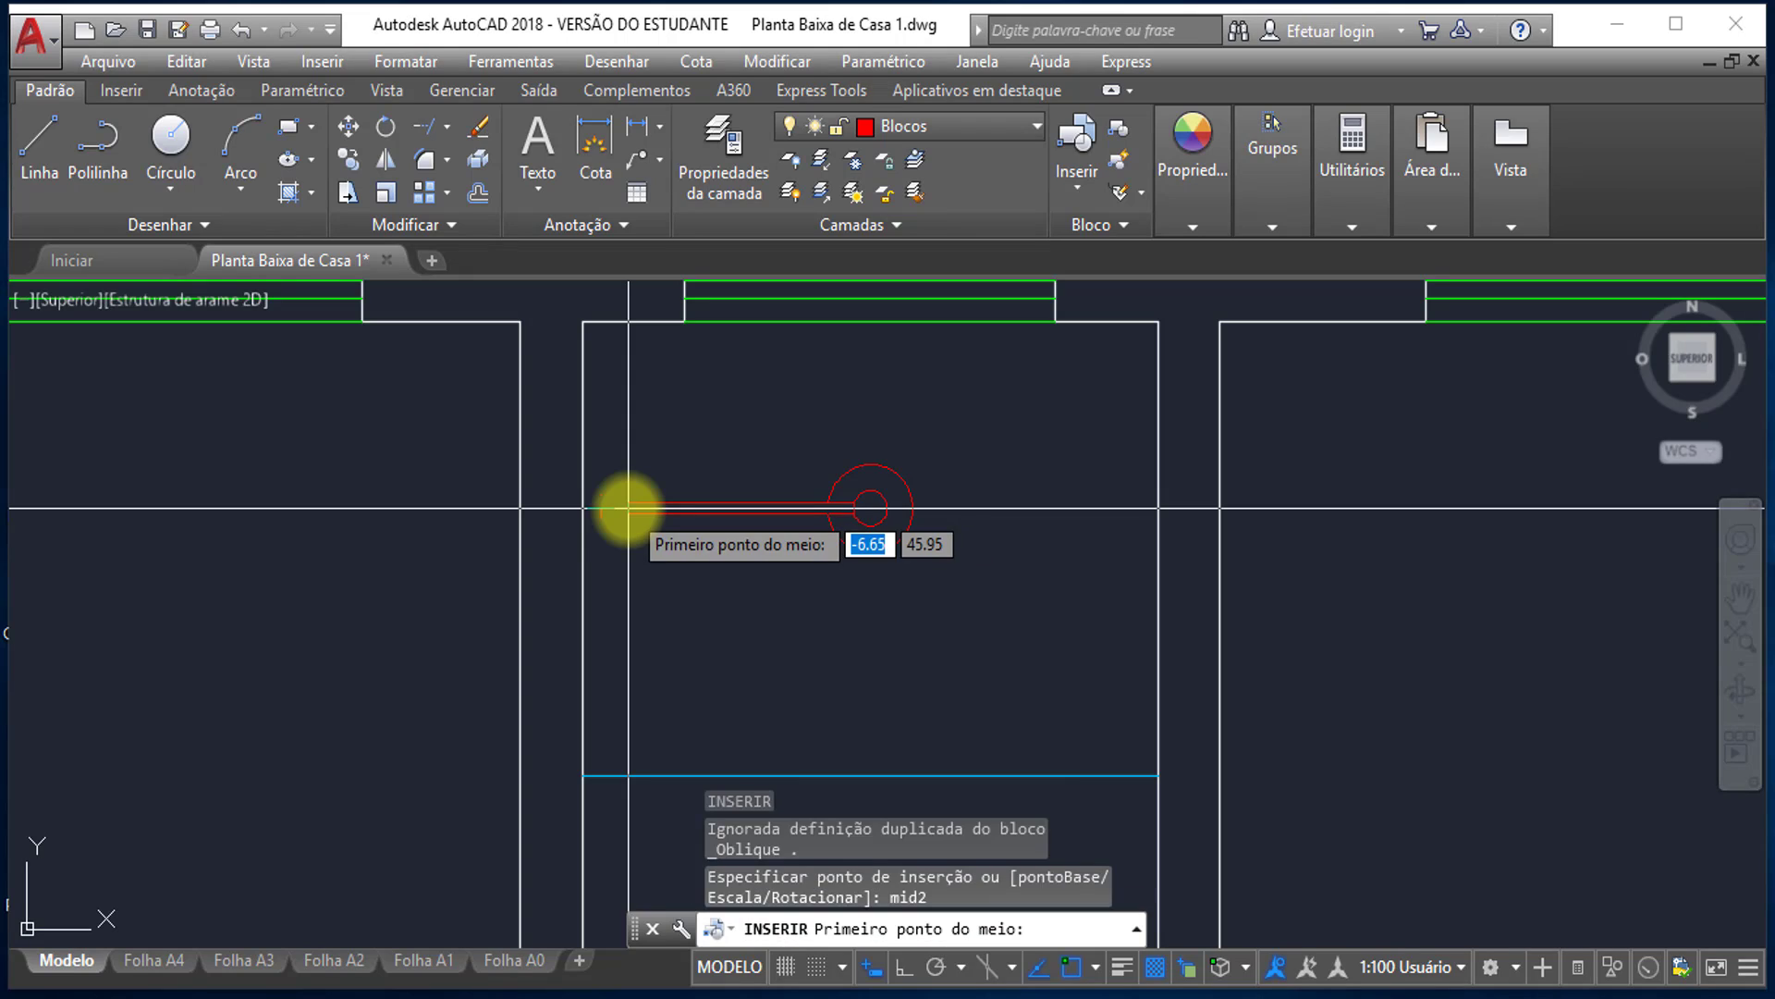
{"action": "left_click", "coordinate": [580, 777]}
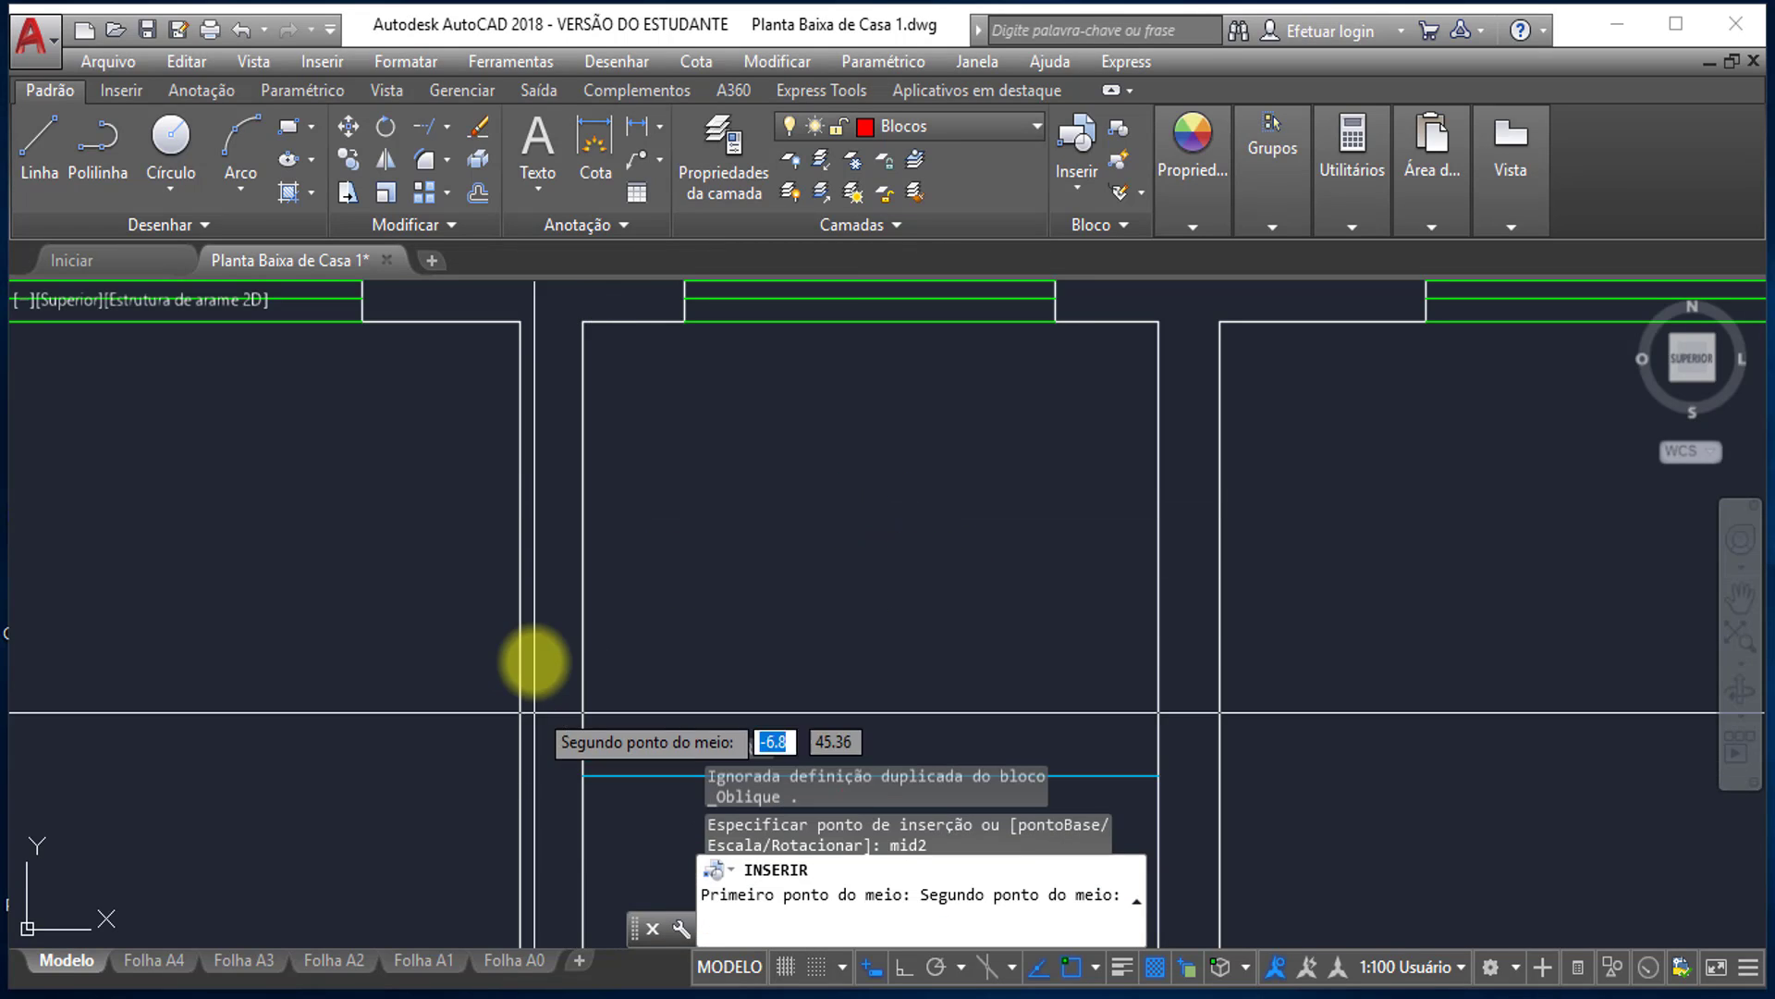
{"action": "left_click", "coordinate": [578, 323]}
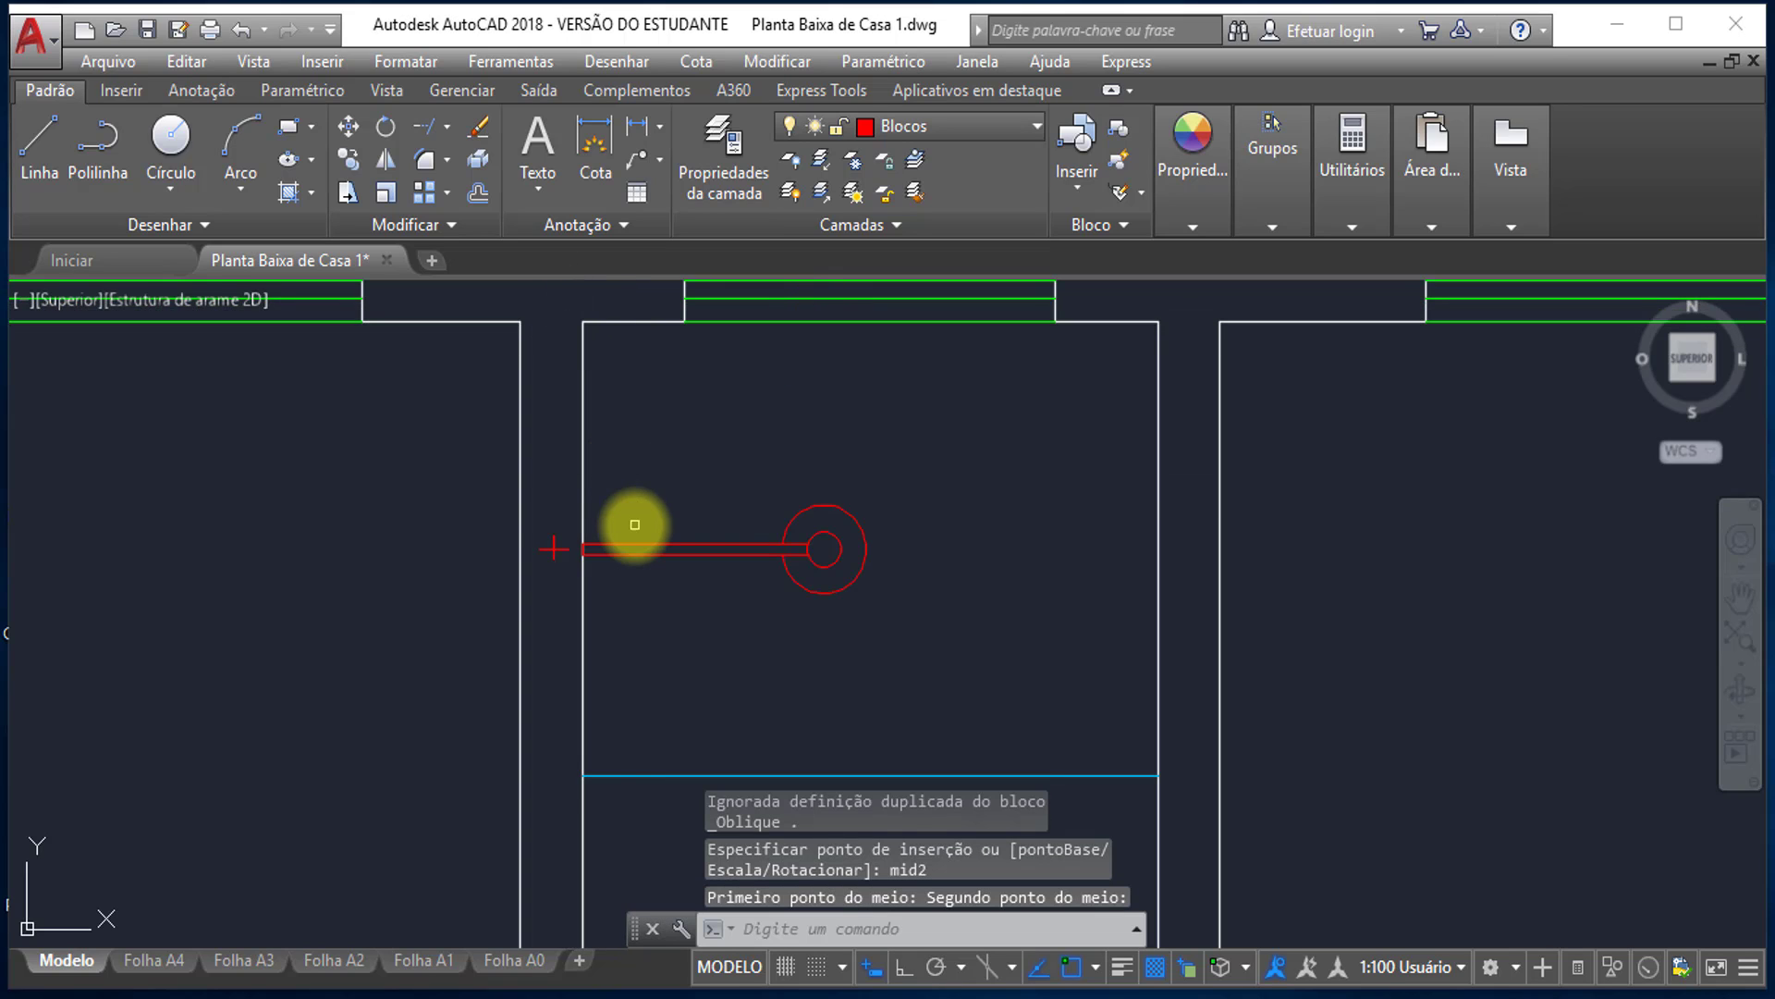
- Copy the Choveiro block from the shower area's upper-left inner corner to the matching corner of the middle bathroom on the upper side
{"action": "scroll", "coordinate": [635, 524], "scroll_direction": "down", "scroll_amount": 5}
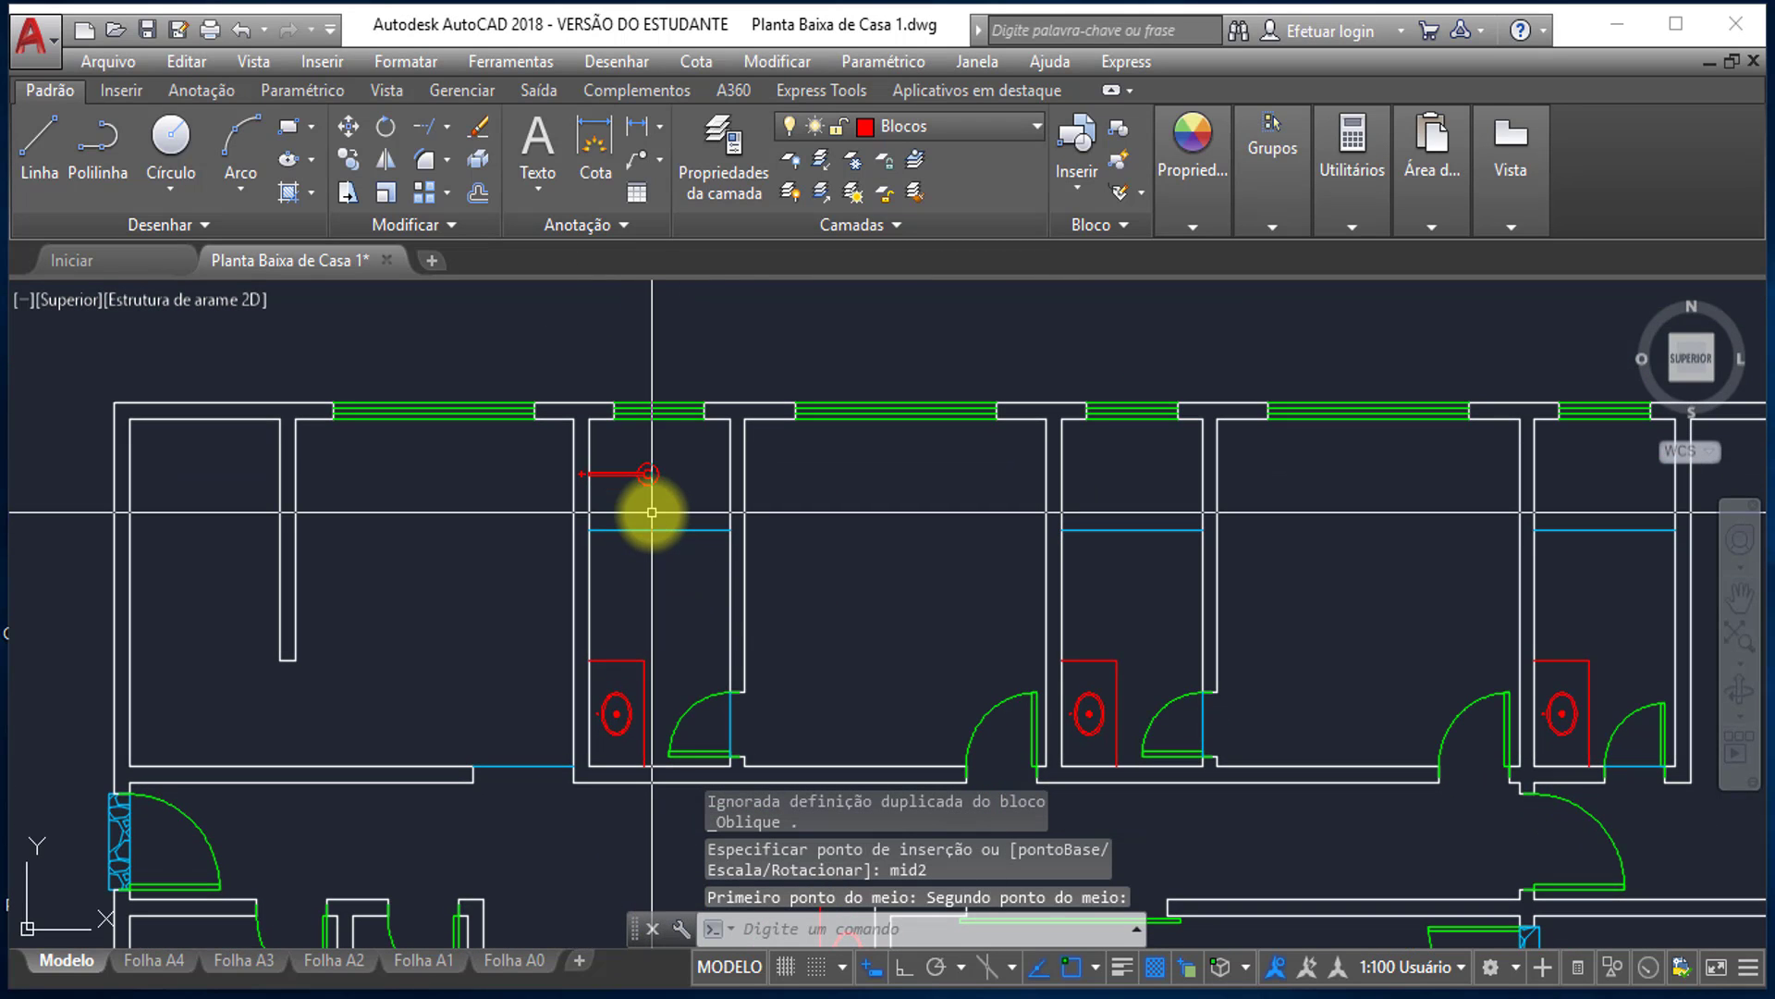
{"action": "scroll", "coordinate": [573, 476], "scroll_direction": "up", "scroll_amount": 4}
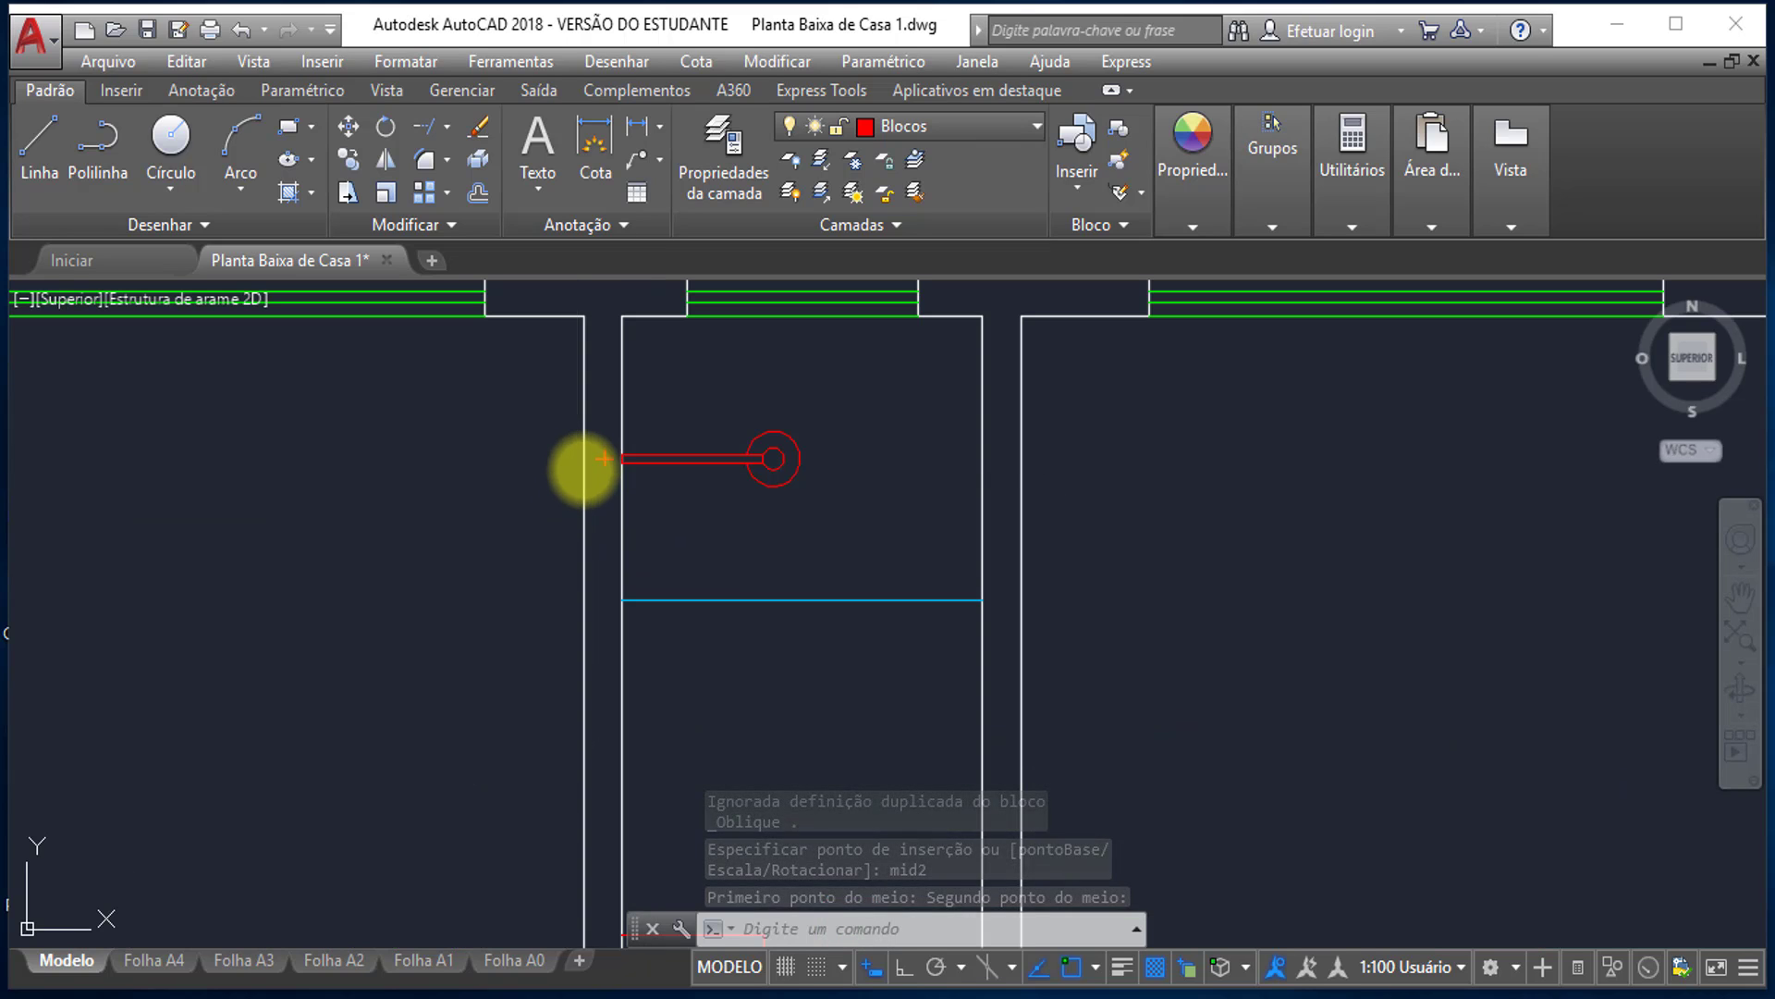
{"action": "scroll", "coordinate": [678, 467], "scroll_direction": "up", "scroll_amount": 4}
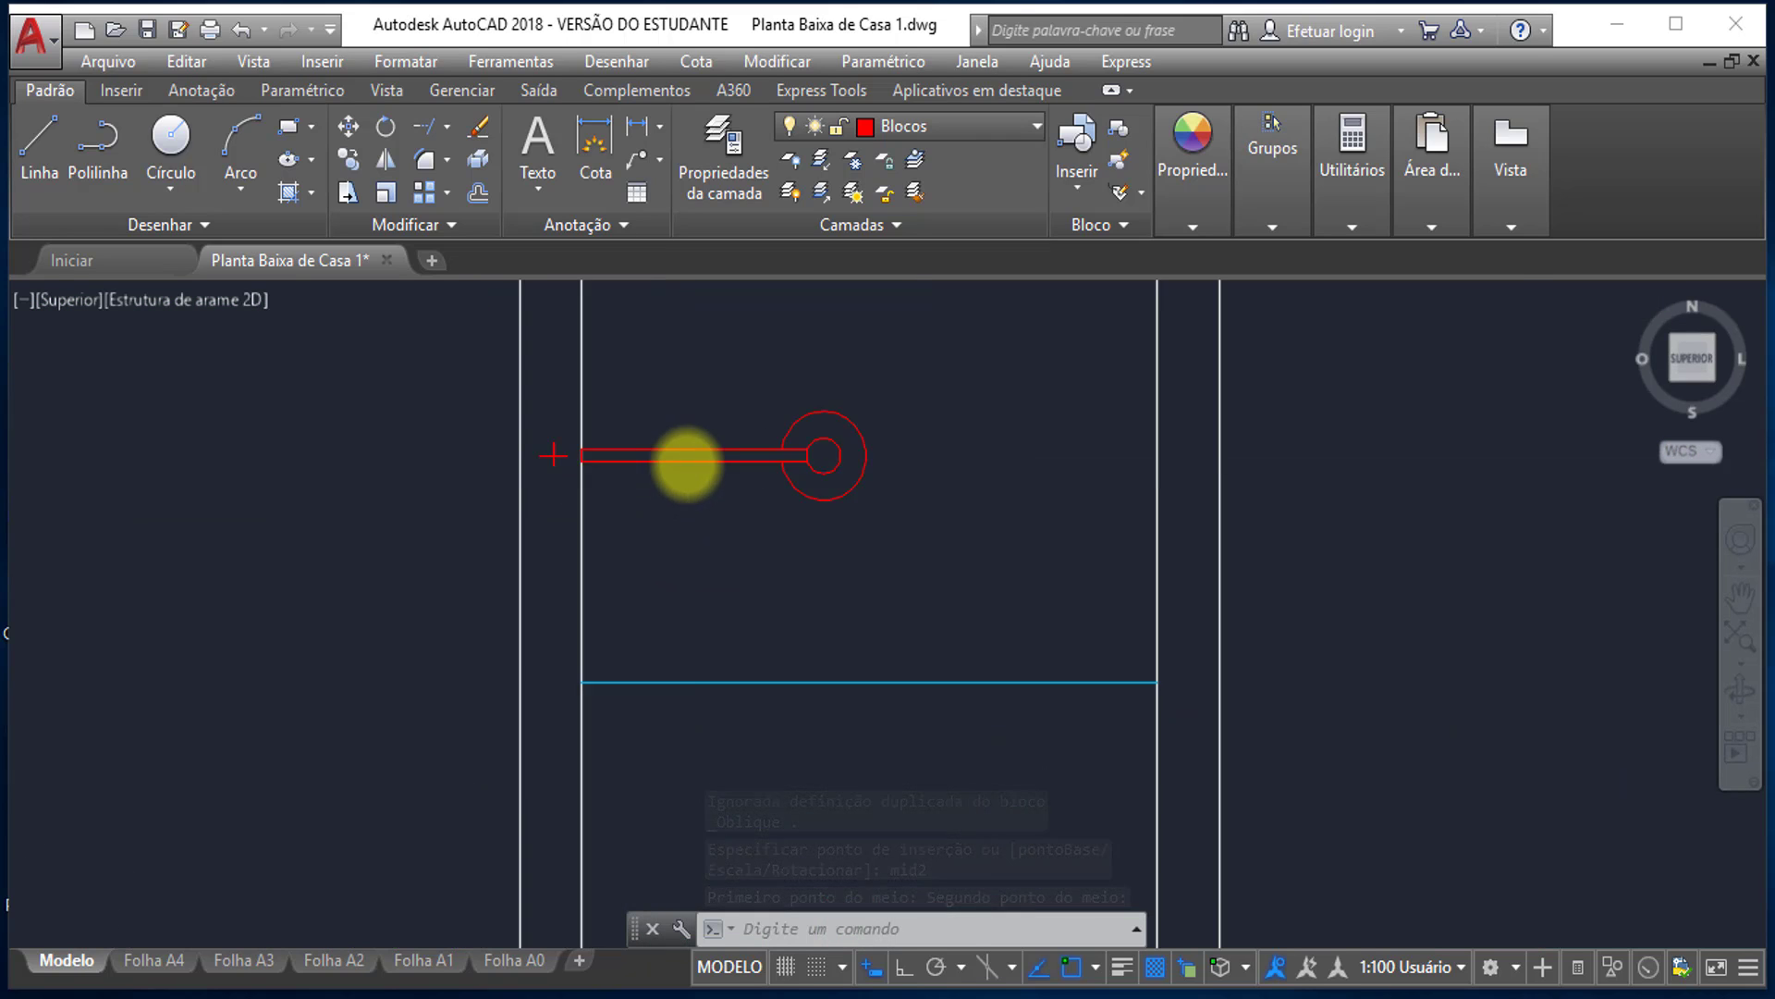
{"action": "left_click", "coordinate": [817, 560]}
{"action": "left_click", "coordinate": [682, 331]}
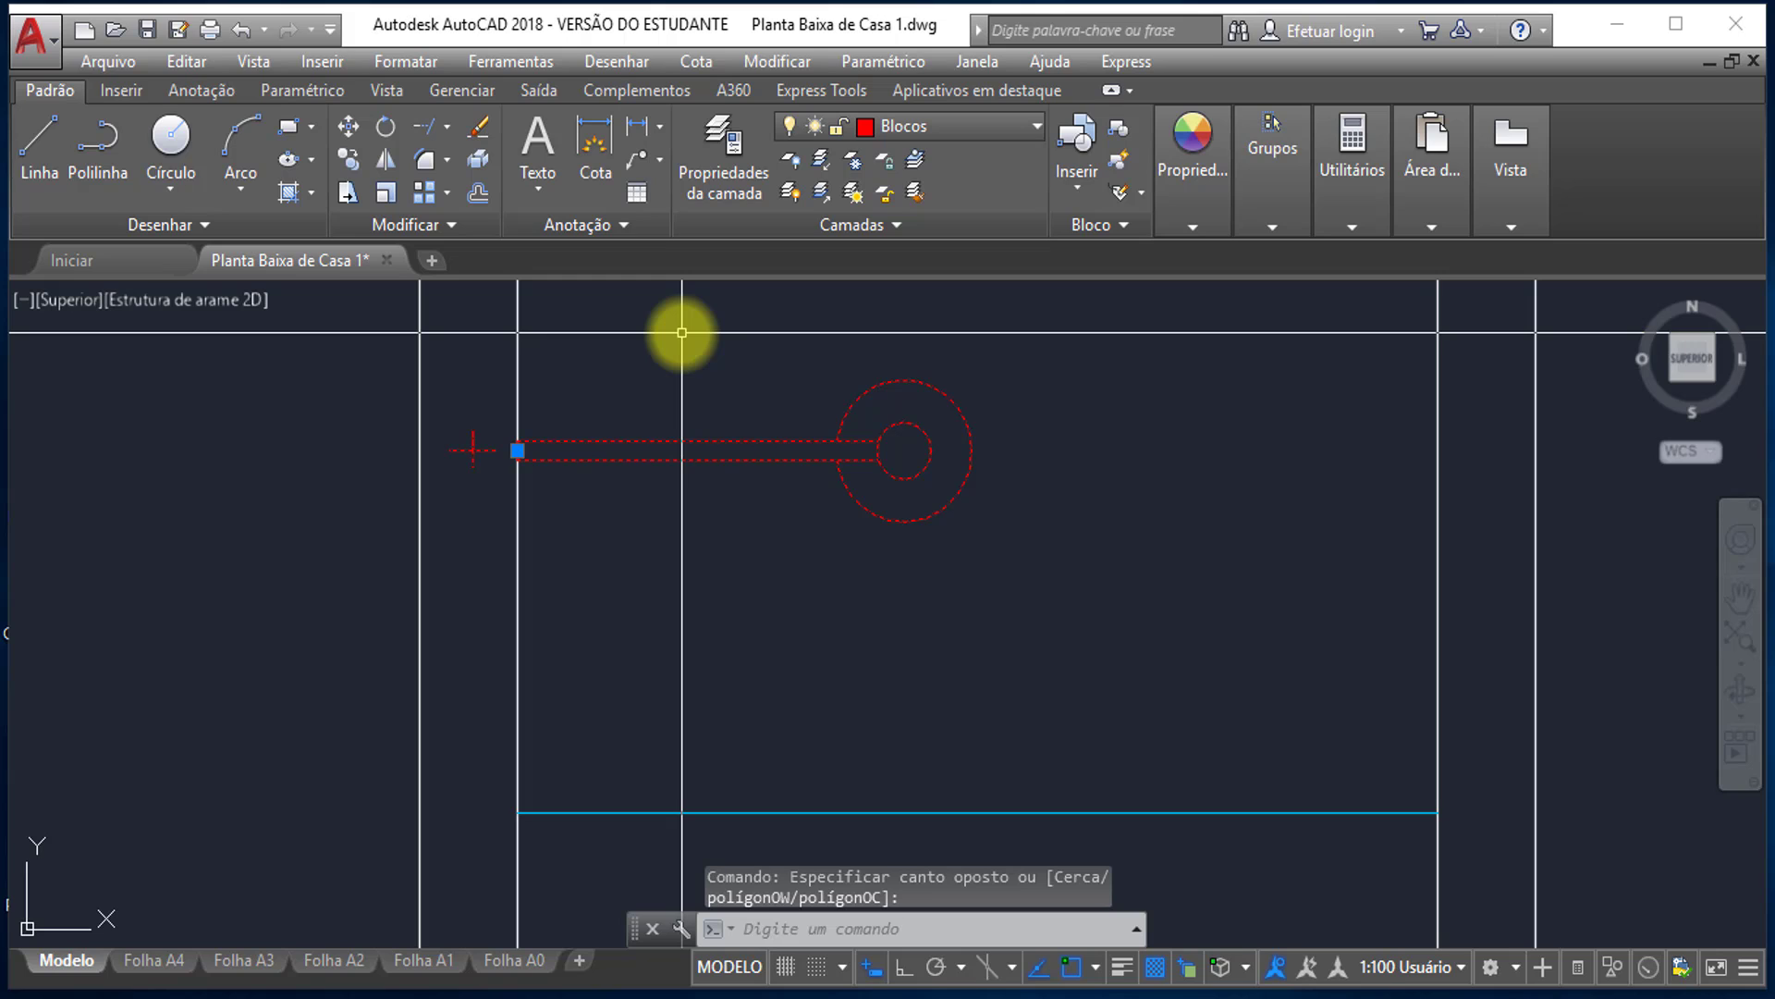
{"action": "type", "text": "cp"}
{"action": "key", "text": "Return"}
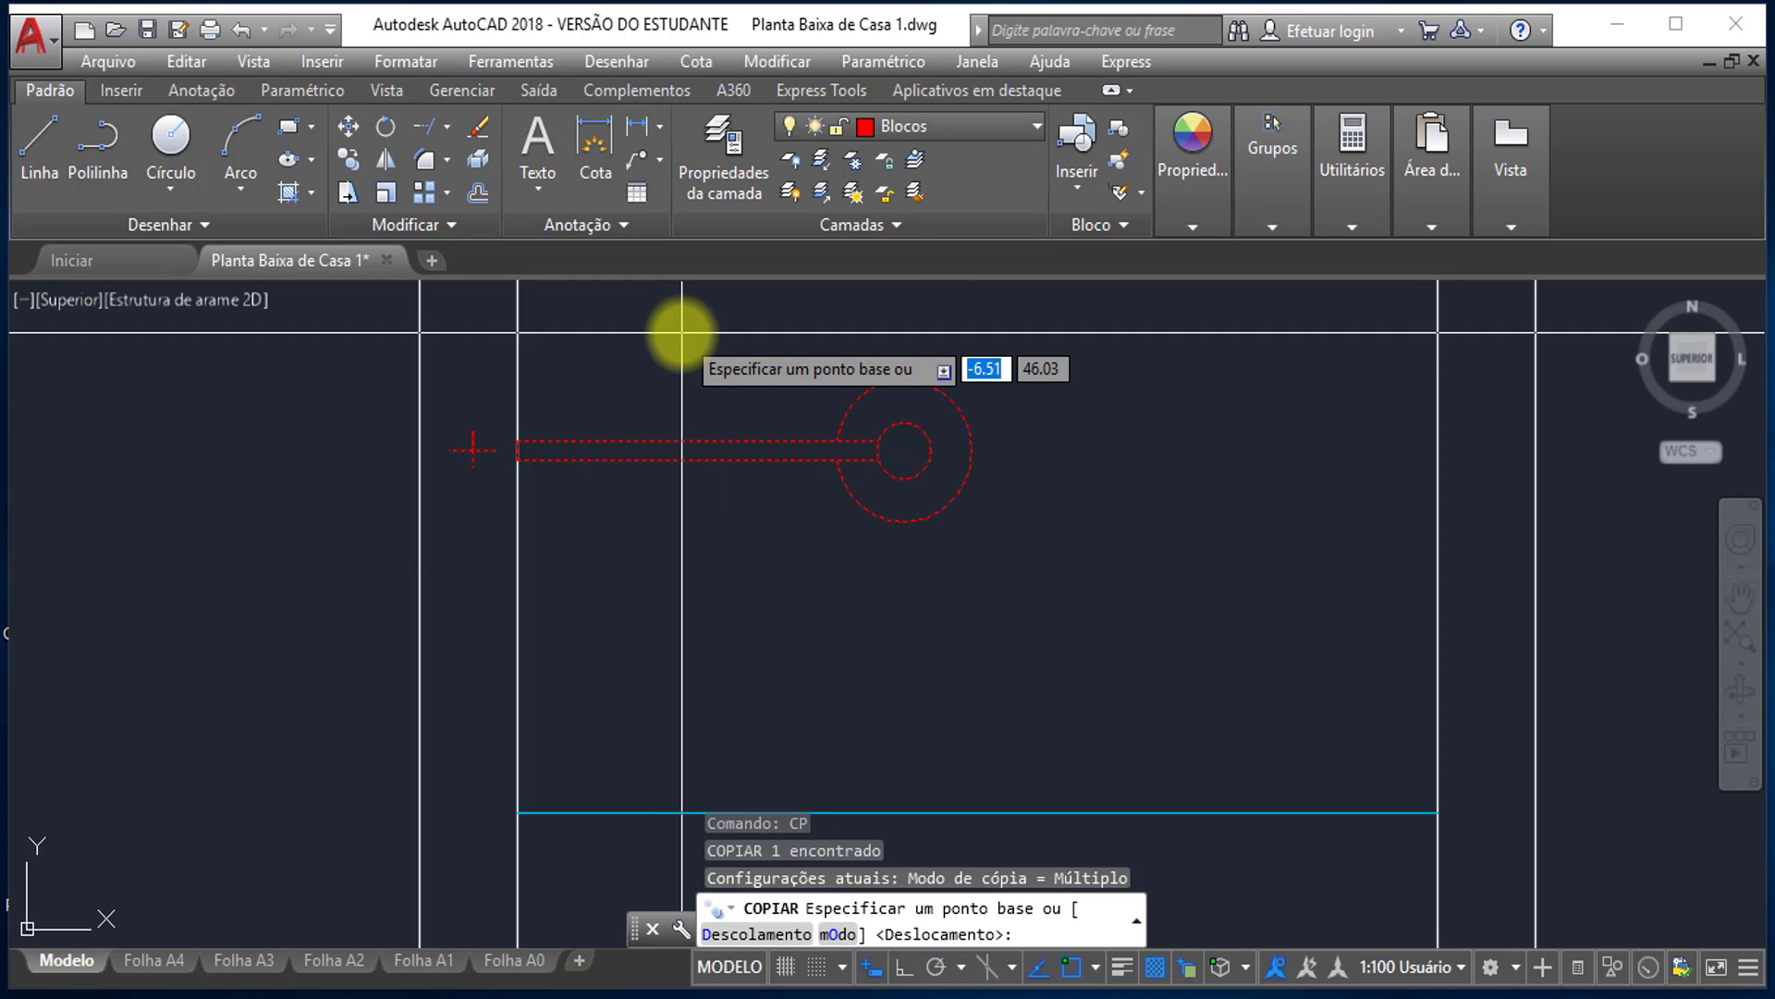
{"action": "scroll", "coordinate": [712, 527], "scroll_direction": "down", "scroll_amount": 2}
{"action": "scroll", "coordinate": [638, 387], "scroll_direction": "up", "scroll_amount": 2}
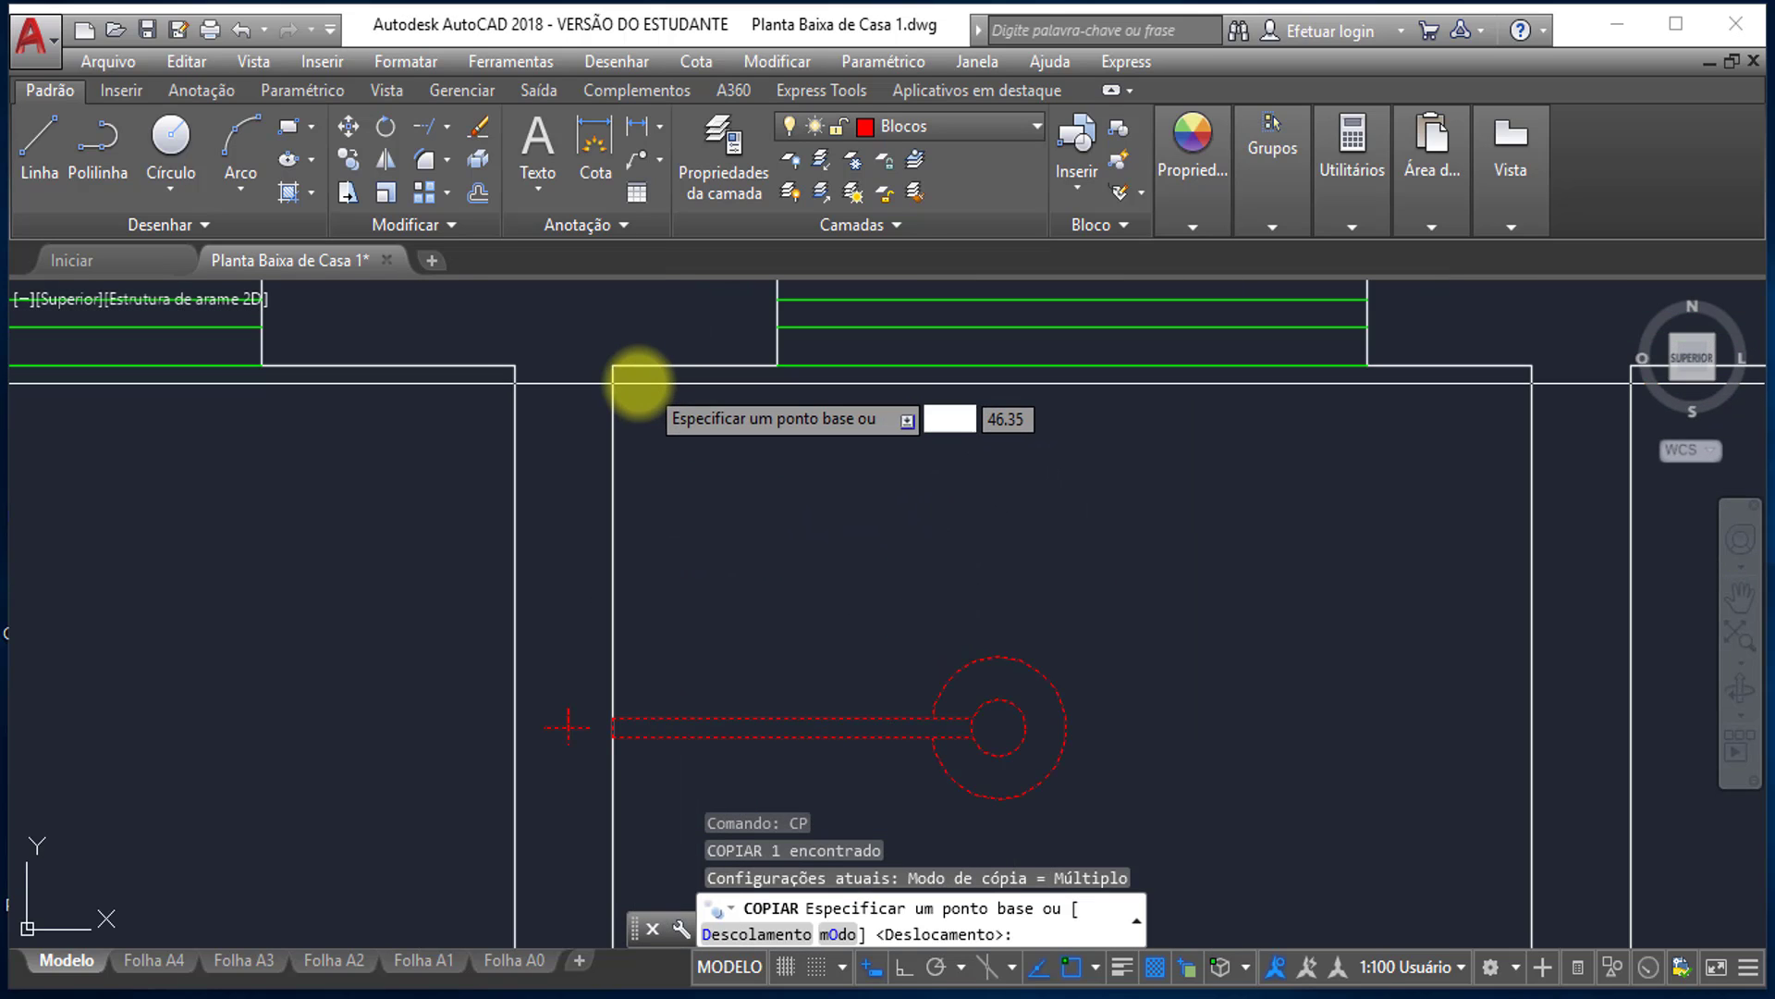
{"action": "left_click", "coordinate": [612, 365]}
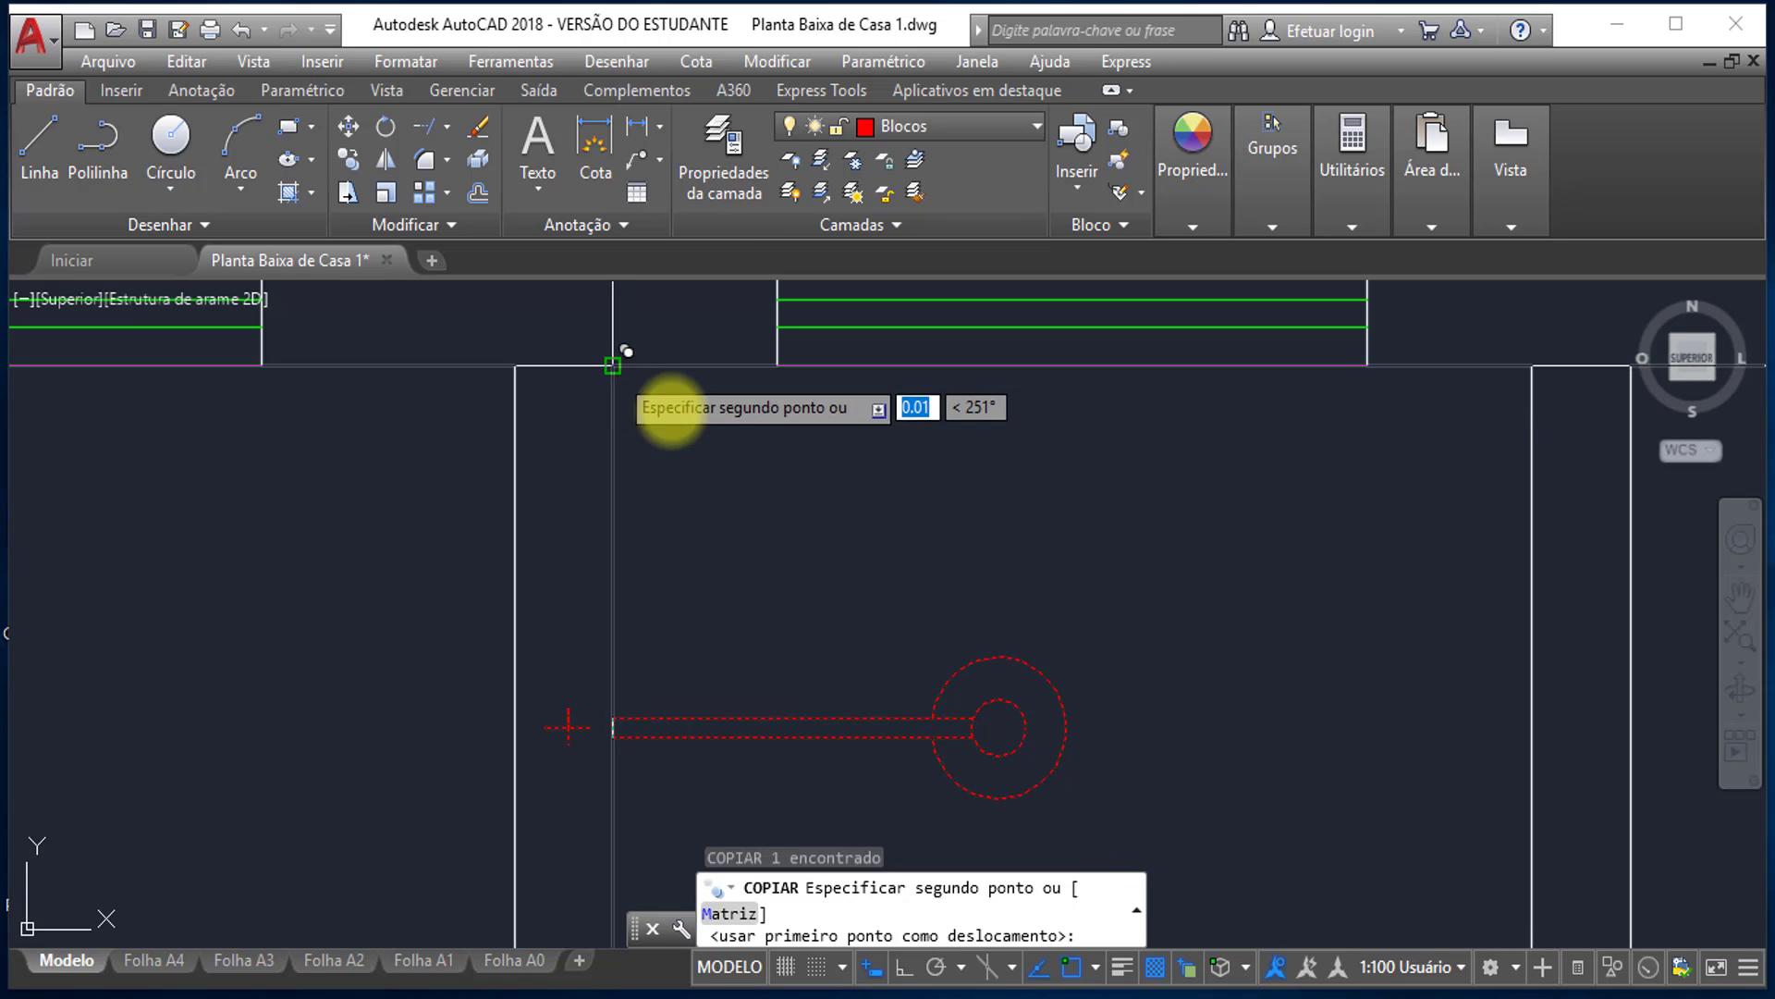
{"action": "scroll", "coordinate": [786, 435], "scroll_direction": "down", "scroll_amount": 3}
{"action": "scroll", "coordinate": [725, 523], "scroll_direction": "down", "scroll_amount": 1}
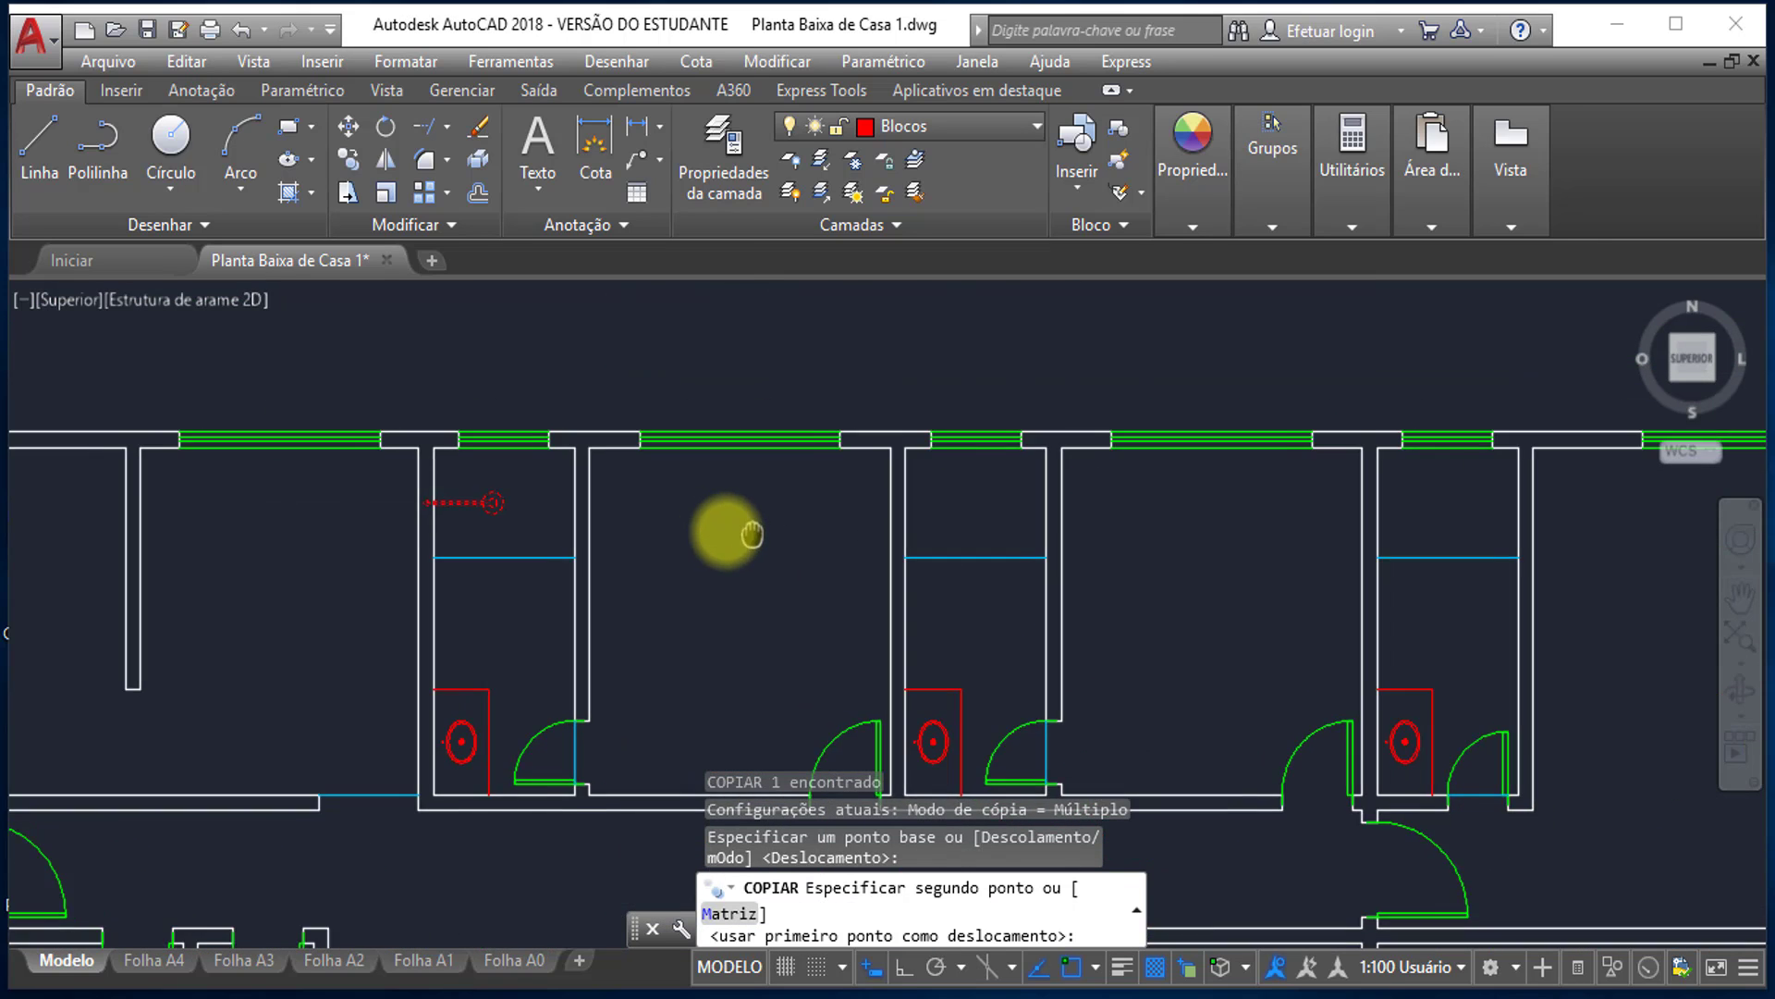
{"action": "scroll", "coordinate": [851, 444], "scroll_direction": "up", "scroll_amount": 4}
{"action": "scroll", "coordinate": [877, 427], "scroll_direction": "up", "scroll_amount": 3}
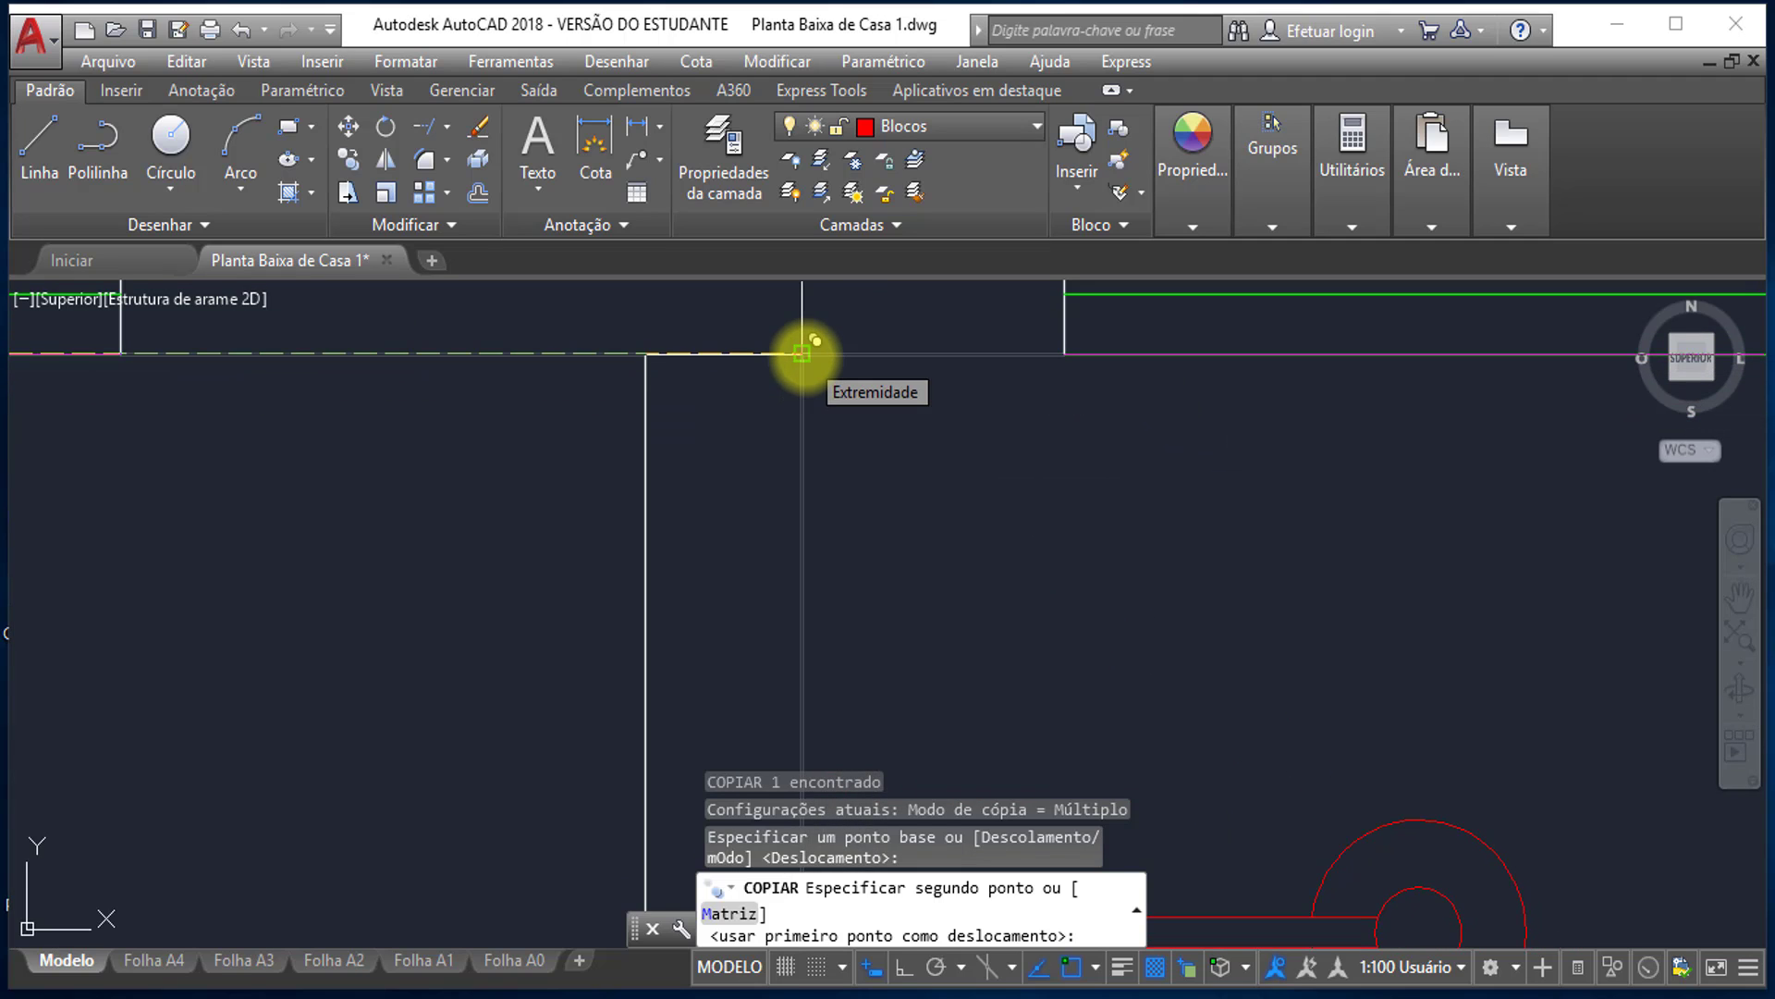
{"action": "left_click", "coordinate": [802, 352]}
- Place another copy of the shower at the upper-left inner corner of the third upper bathroom, and finish copying
{"action": "scroll", "coordinate": [766, 449], "scroll_direction": "down", "scroll_amount": 4}
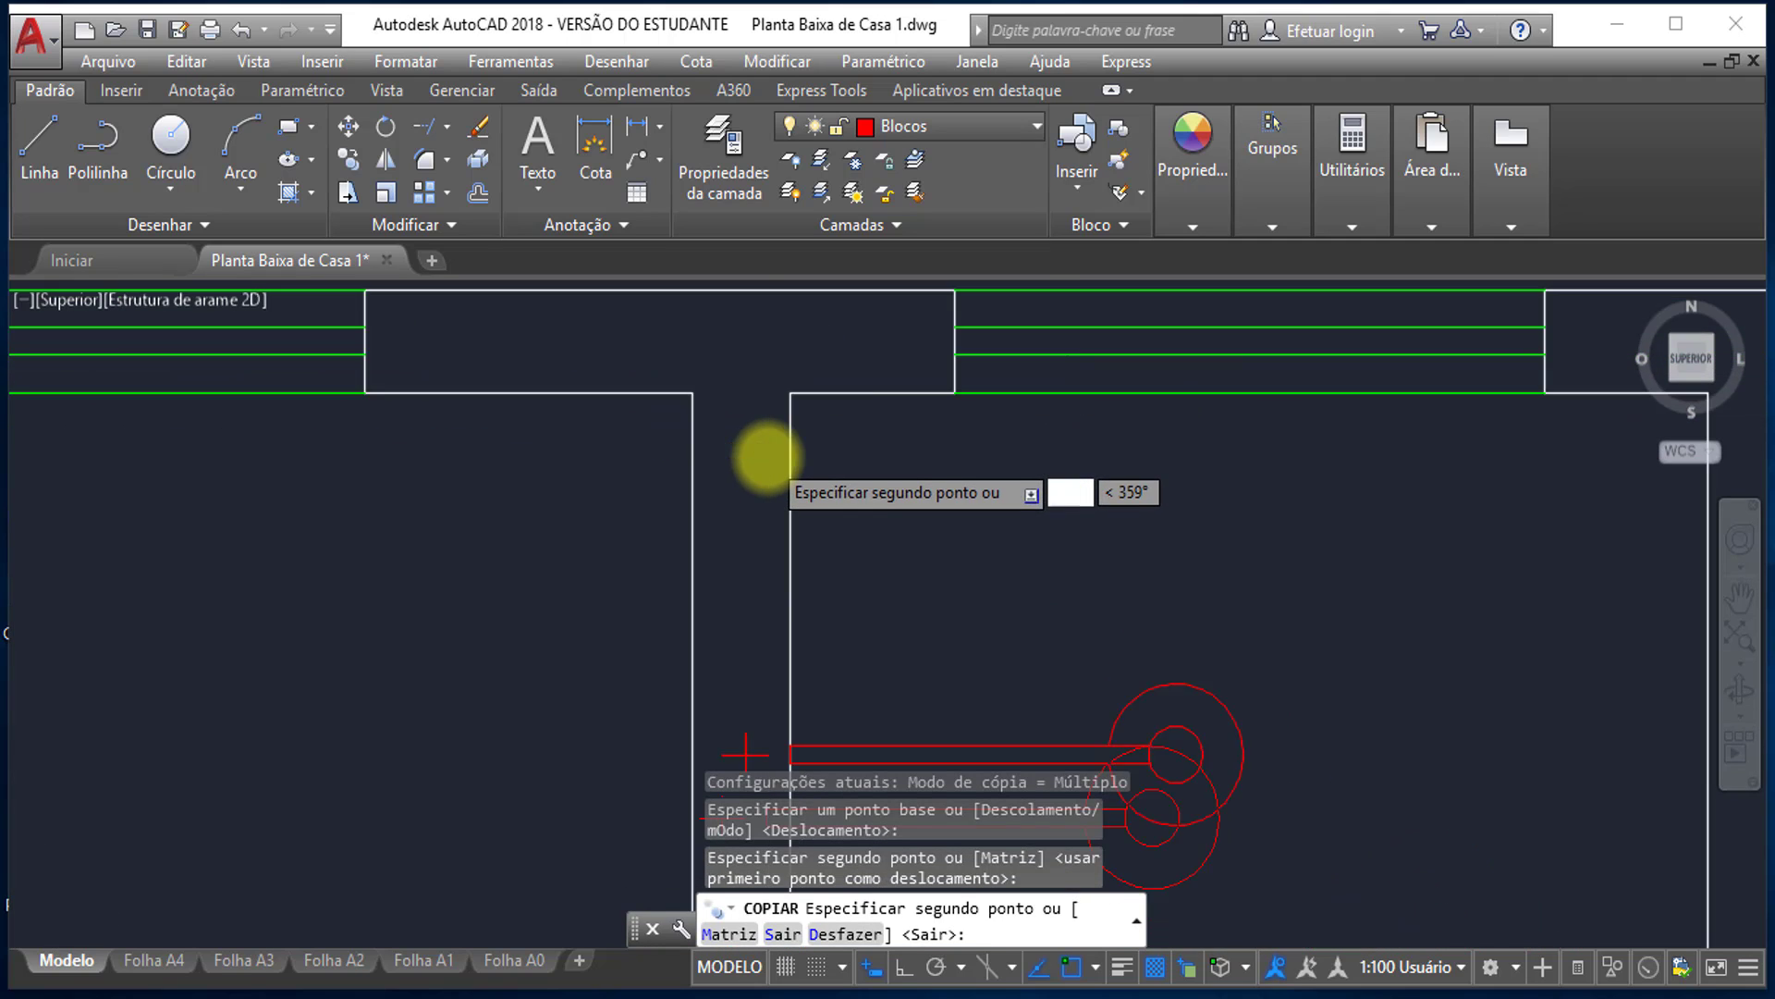
{"action": "scroll", "coordinate": [880, 500], "scroll_direction": "down", "scroll_amount": 2}
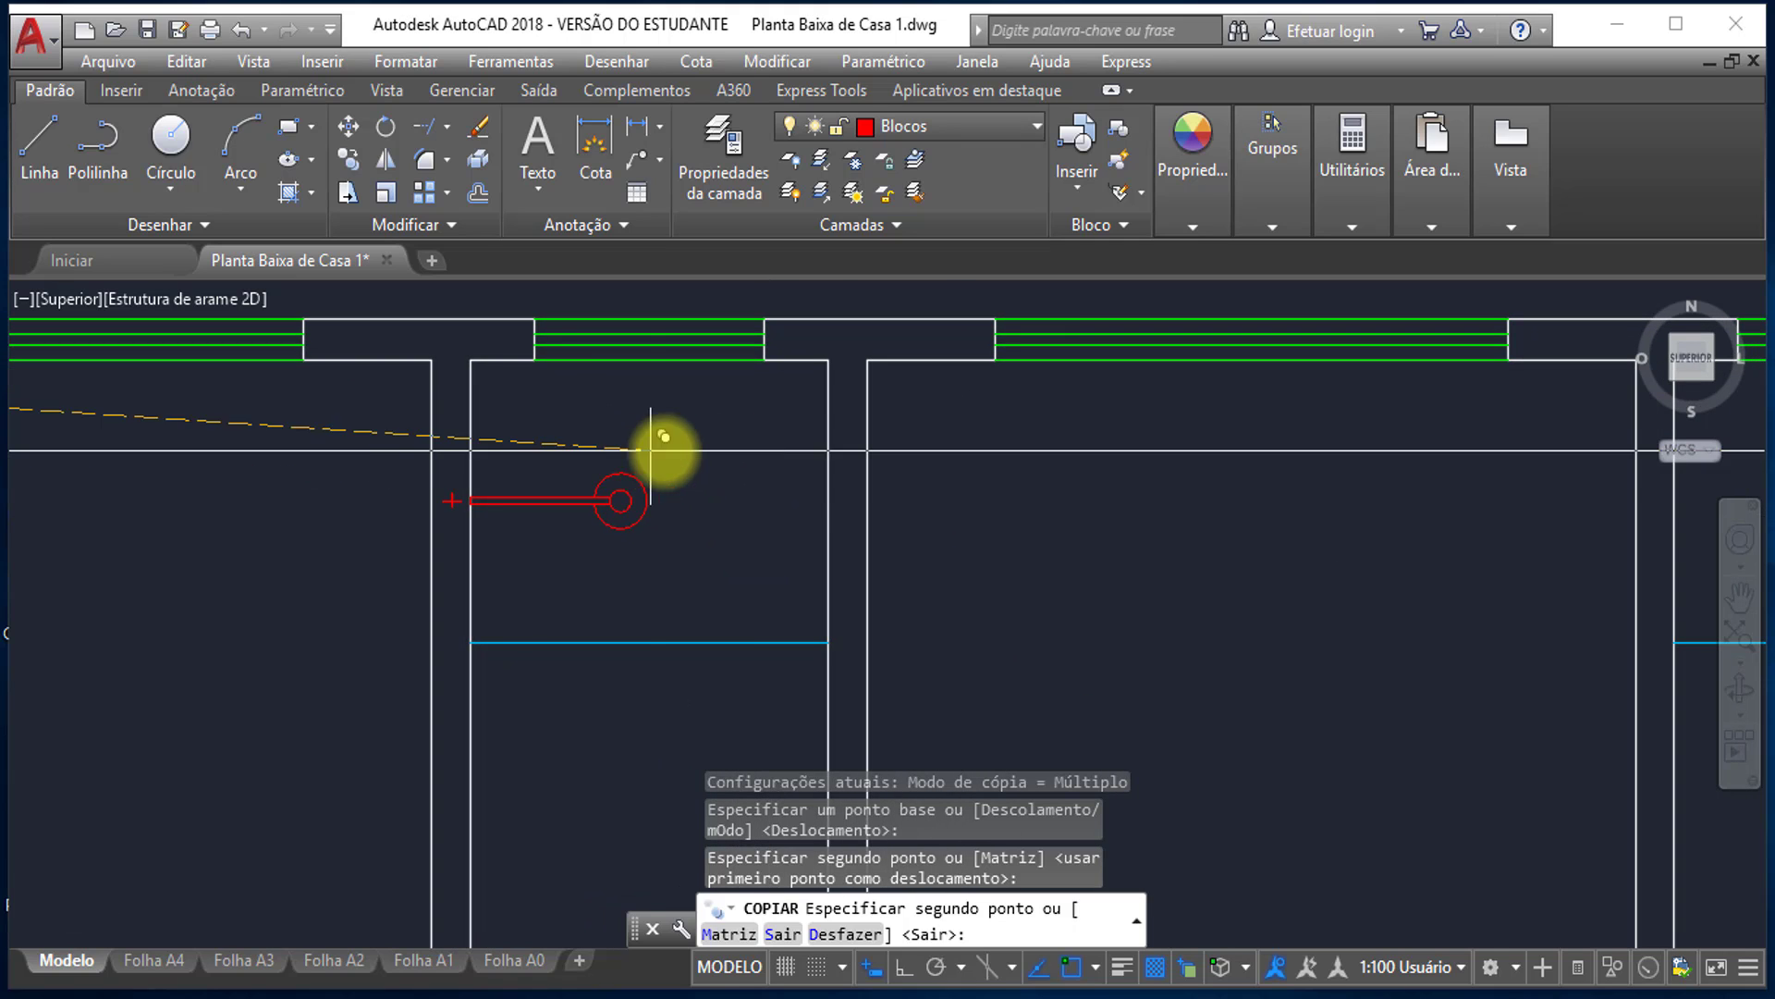
{"action": "scroll", "coordinate": [1026, 462], "scroll_direction": "down", "scroll_amount": 2}
{"action": "scroll", "coordinate": [1017, 467], "scroll_direction": "down", "scroll_amount": 2}
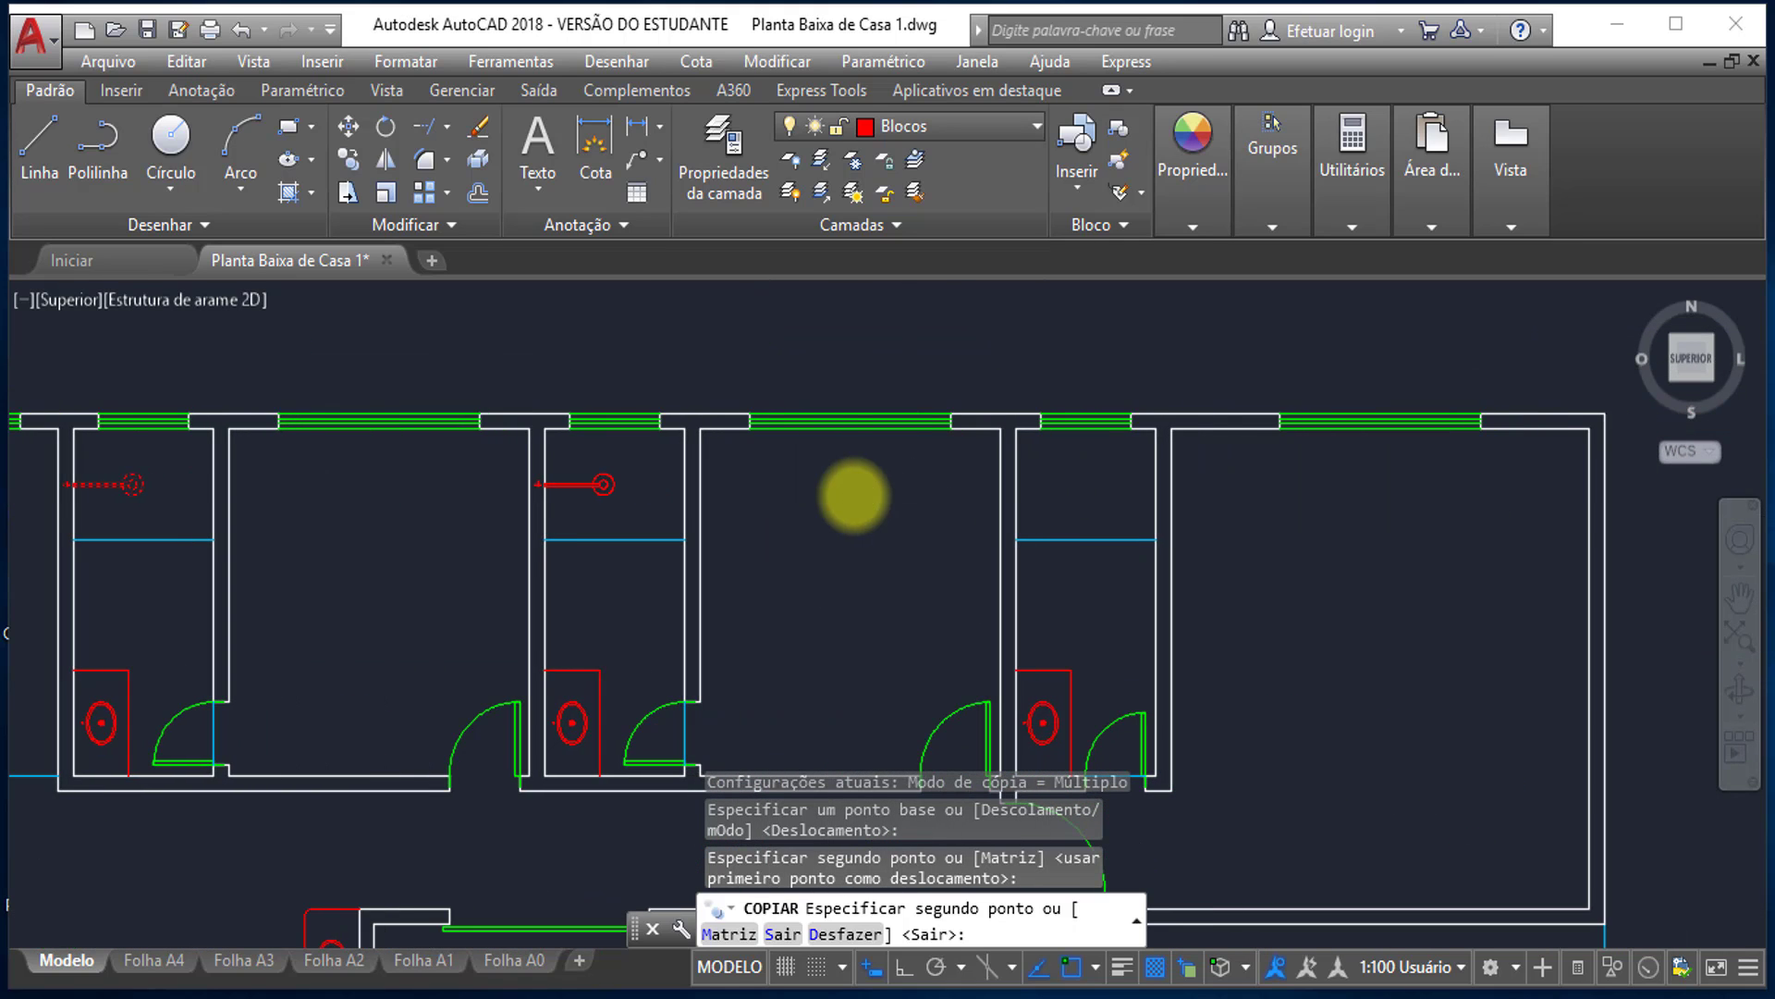
{"action": "scroll", "coordinate": [1073, 451], "scroll_direction": "up", "scroll_amount": 3}
{"action": "scroll", "coordinate": [931, 404], "scroll_direction": "up", "scroll_amount": 4}
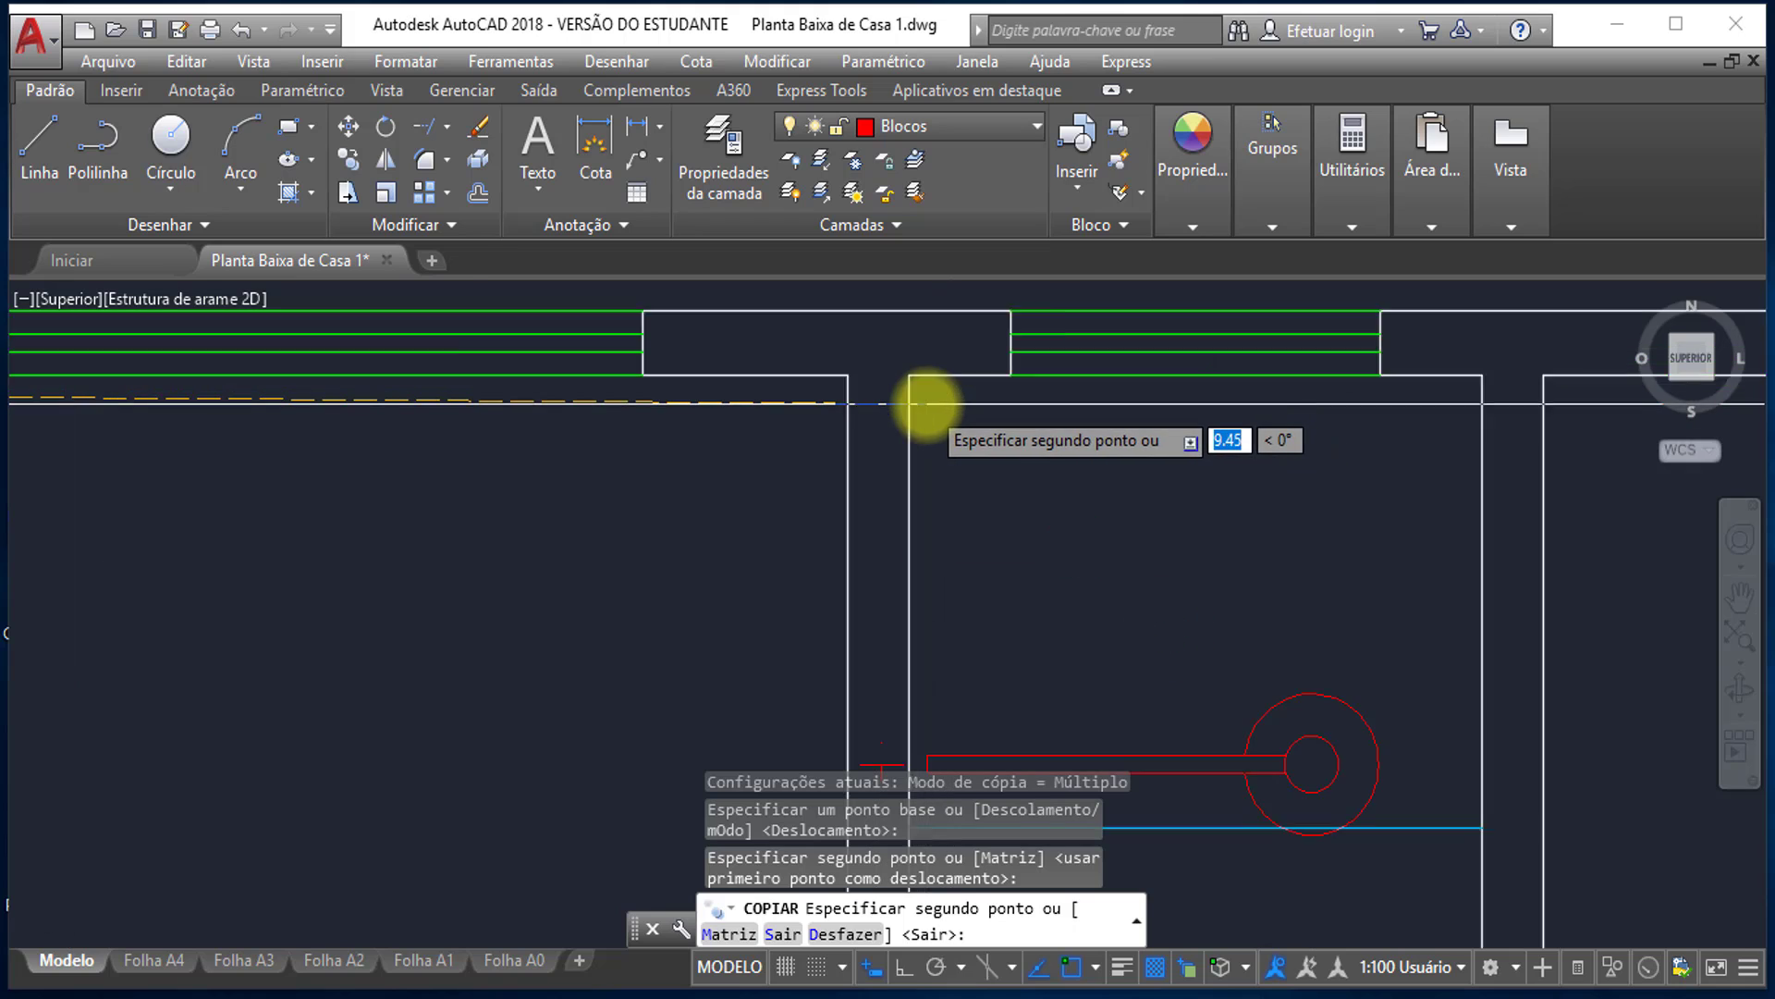
{"action": "left_click", "coordinate": [902, 357]}
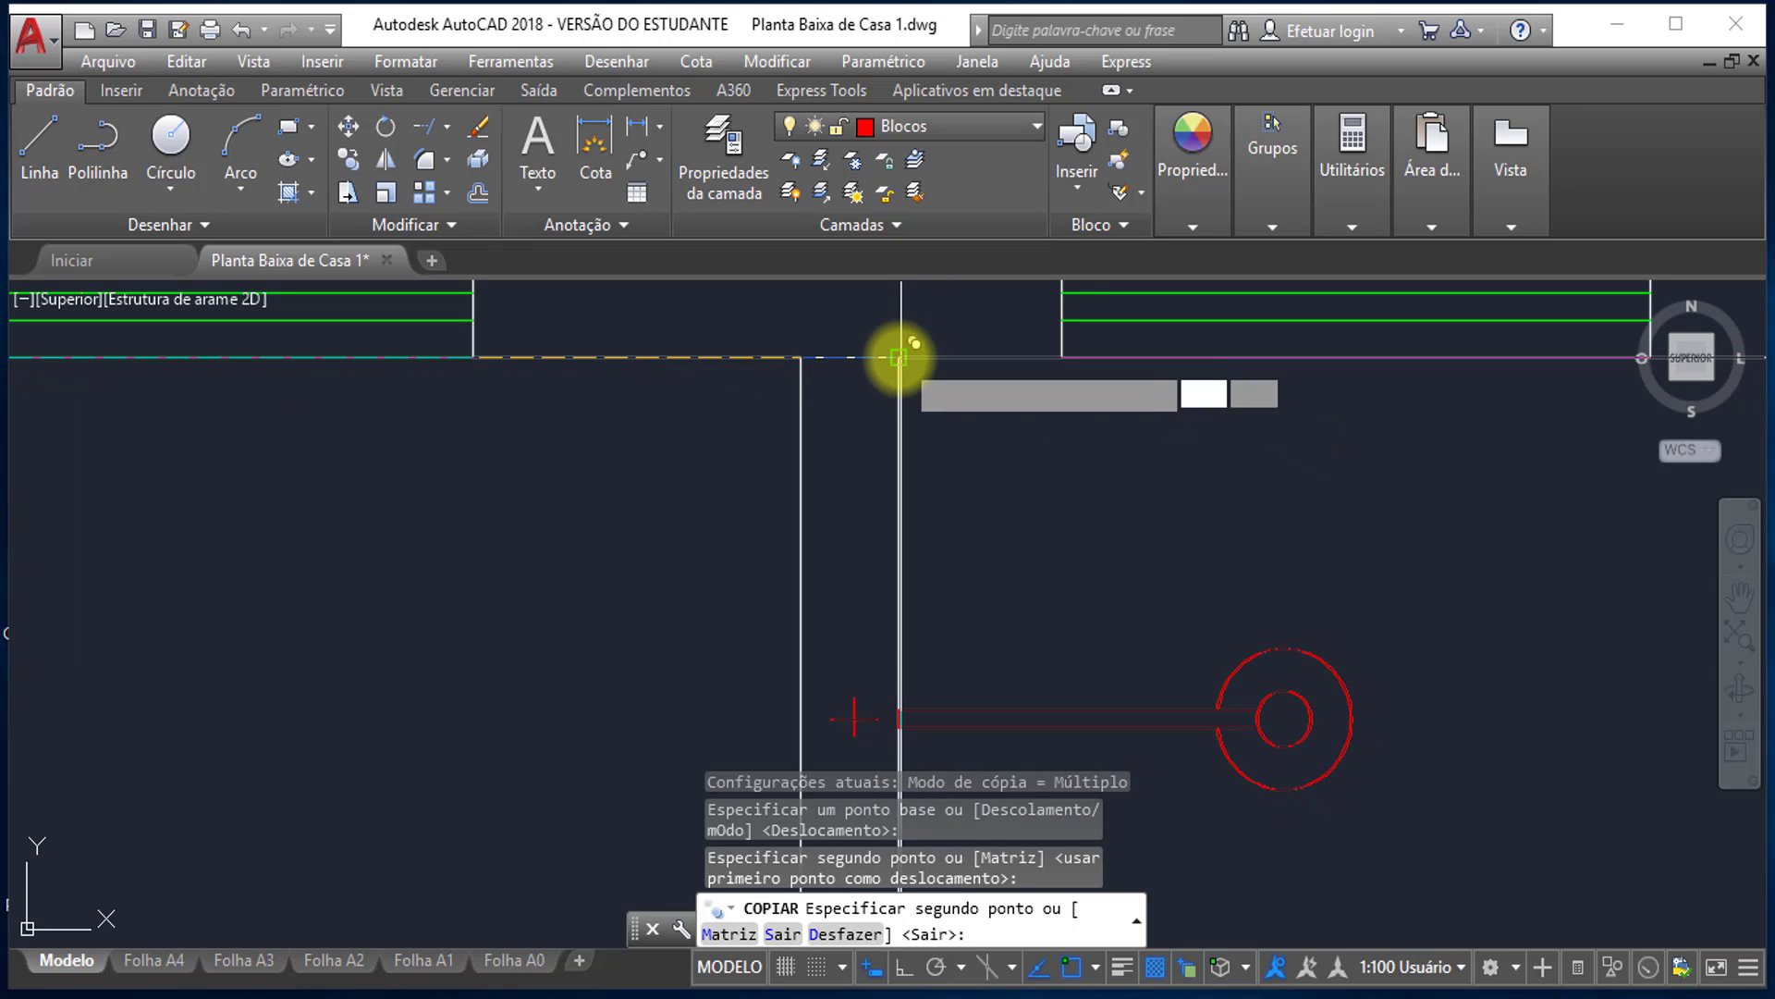
{"action": "scroll", "coordinate": [841, 462], "scroll_direction": "down", "scroll_amount": 4}
{"action": "scroll", "coordinate": [852, 453], "scroll_direction": "down", "scroll_amount": 4}
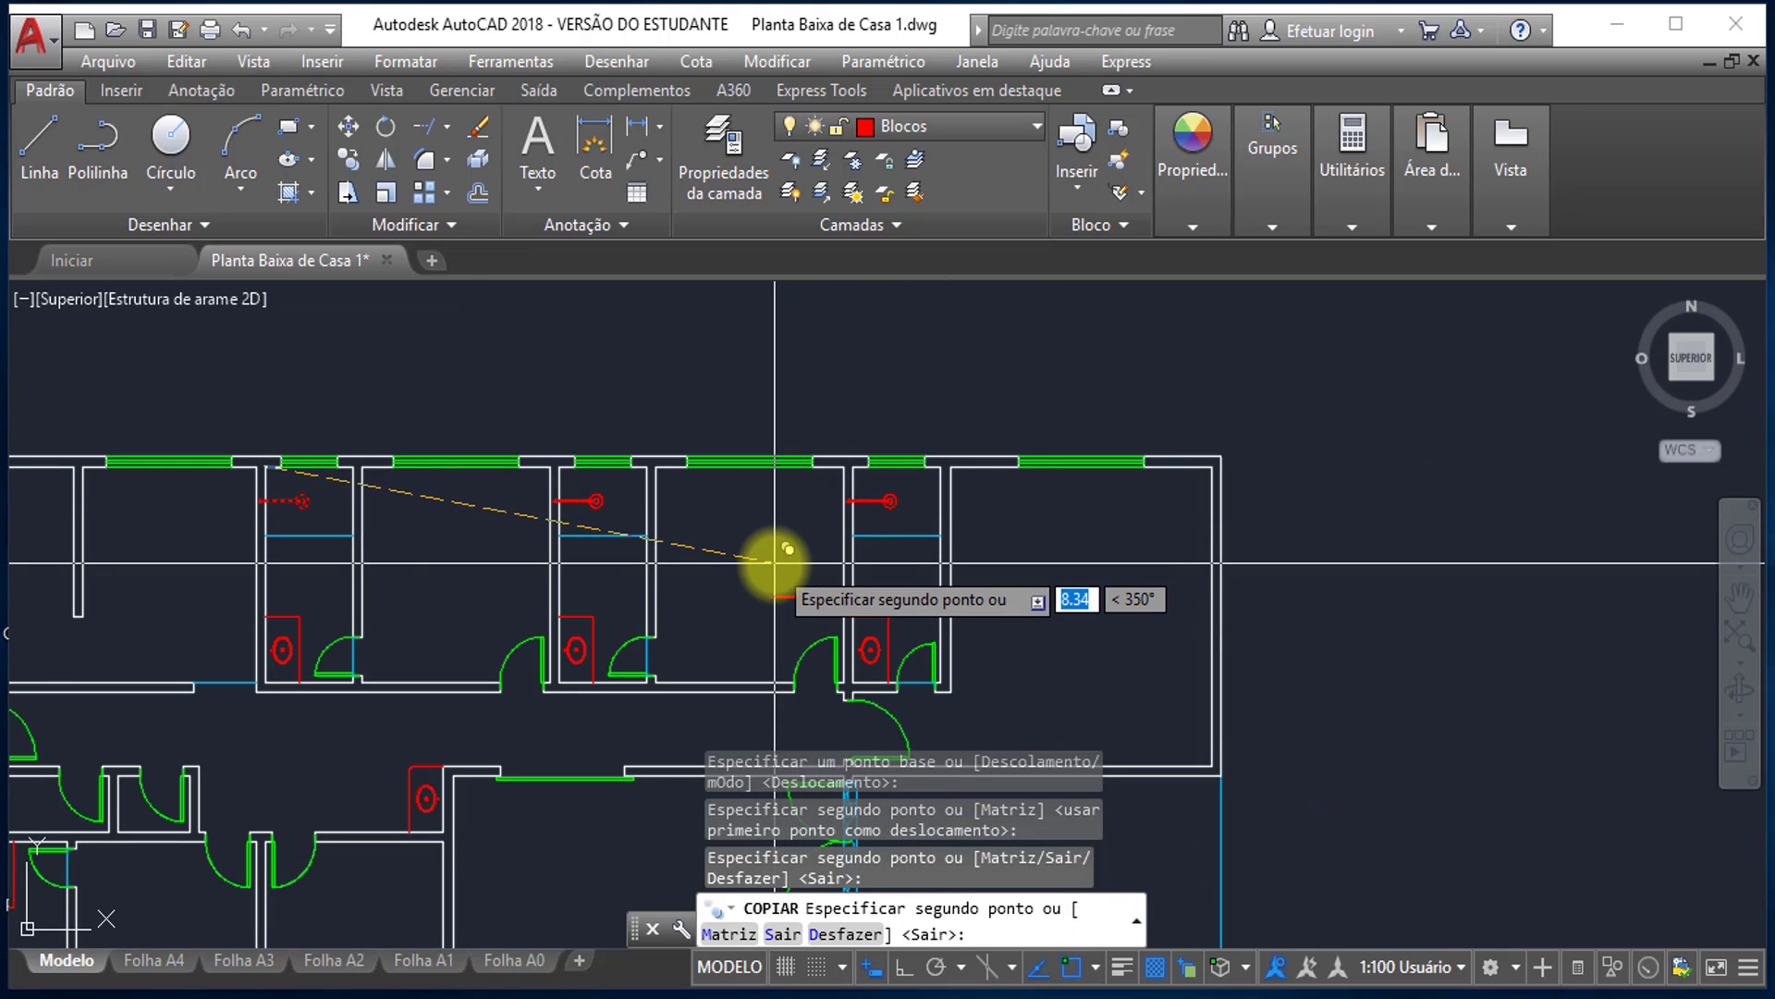
{"action": "mouse_move", "coordinate": [773, 575]}
{"action": "middle_mouse_down"}
{"action": "mouse_move", "coordinate": [952, 507]}
{"action": "mouse_move", "coordinate": [1051, 454]}
{"action": "mouse_move", "coordinate": [1058, 428]}
{"action": "middle_mouse_up"}
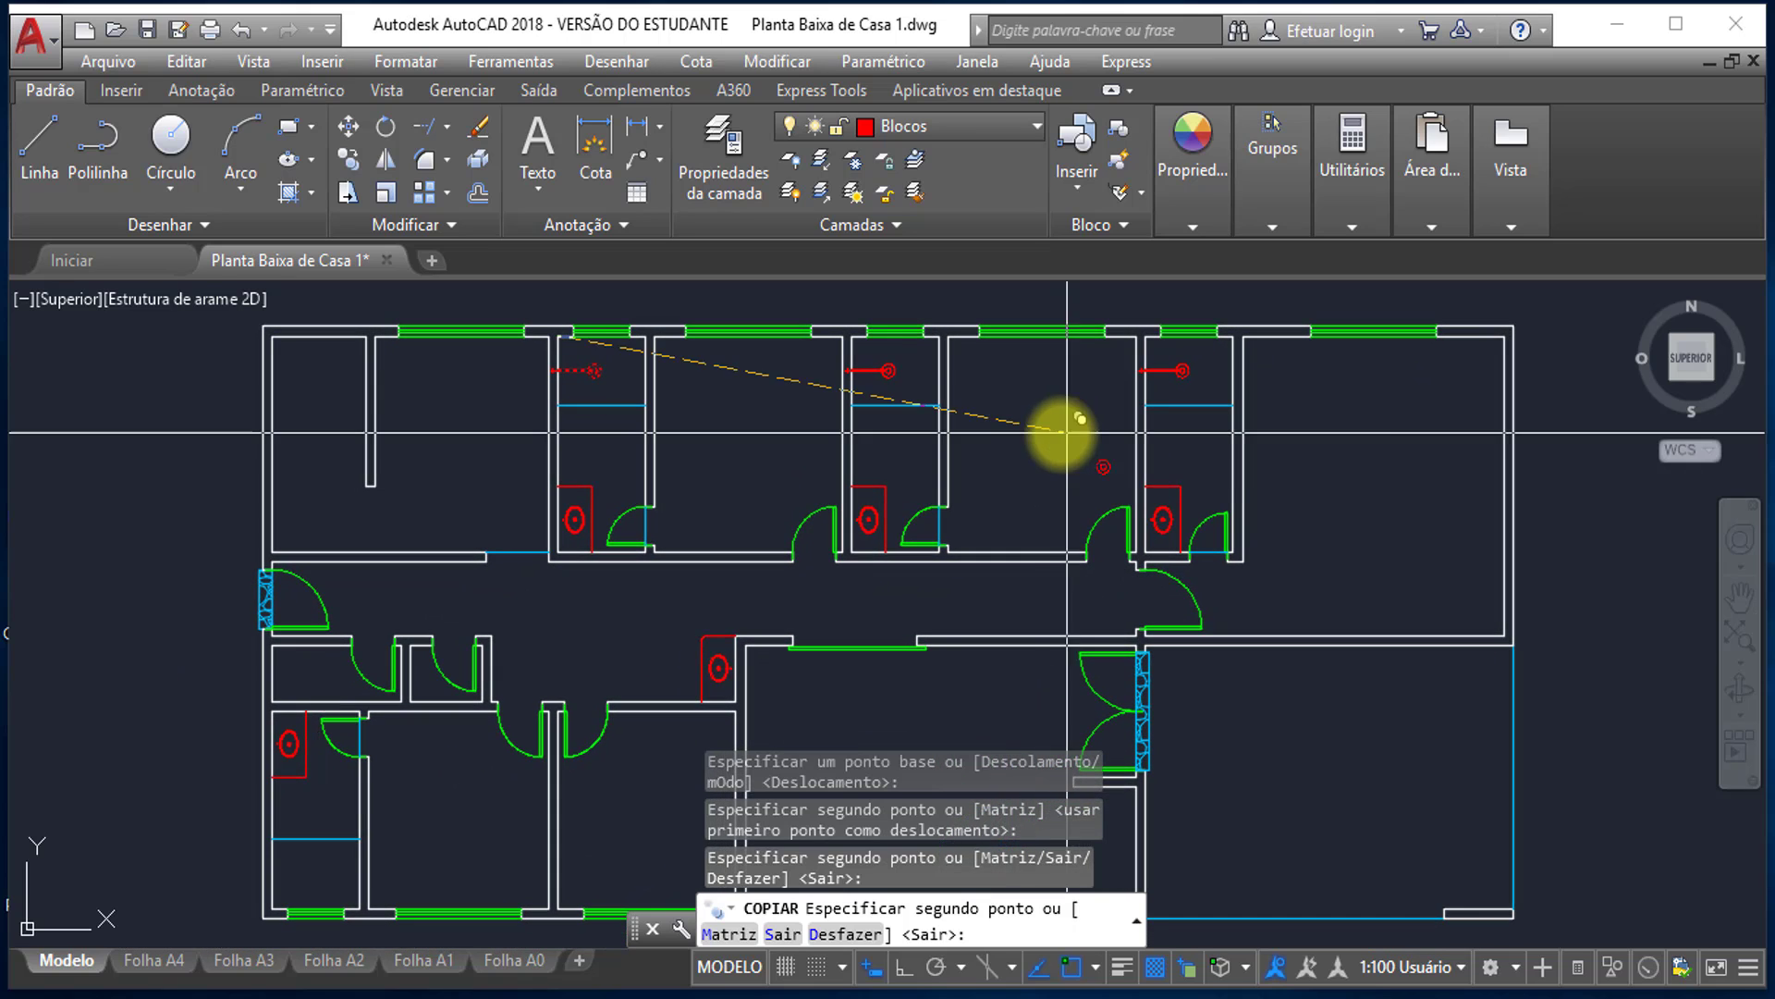
{"action": "scroll", "coordinate": [1040, 390], "scroll_direction": "down", "scroll_amount": 4}
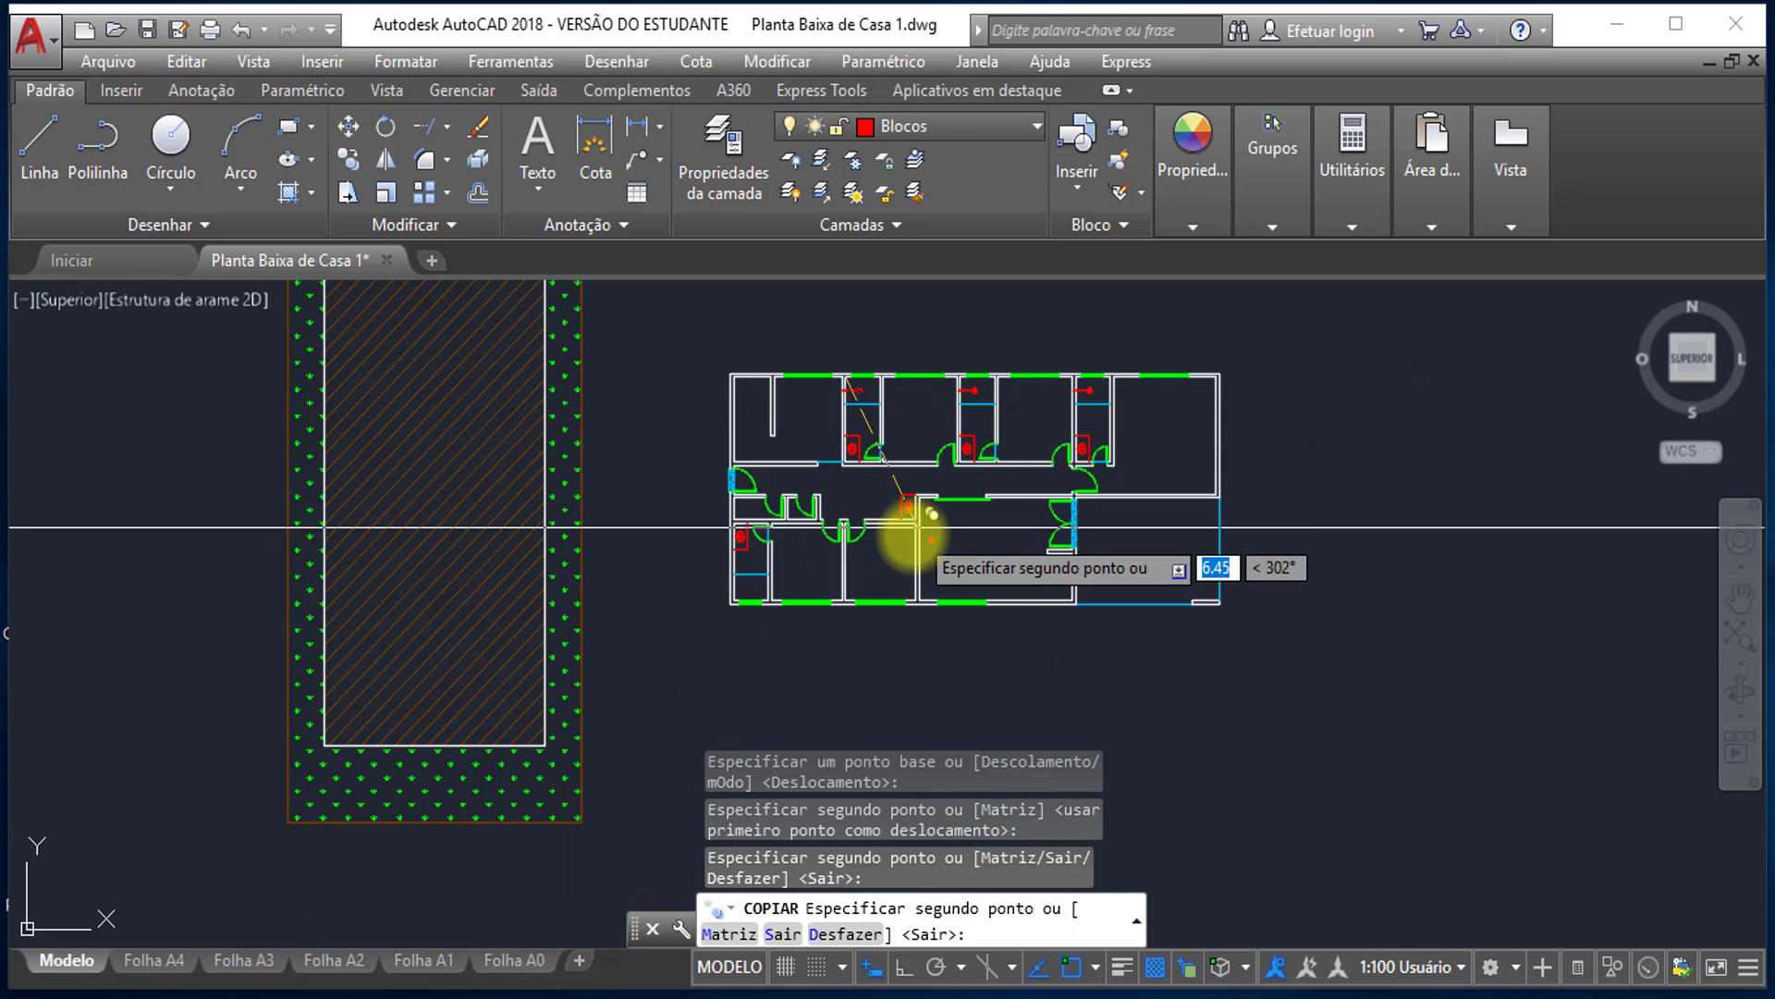
{"action": "key", "text": "Escape"}
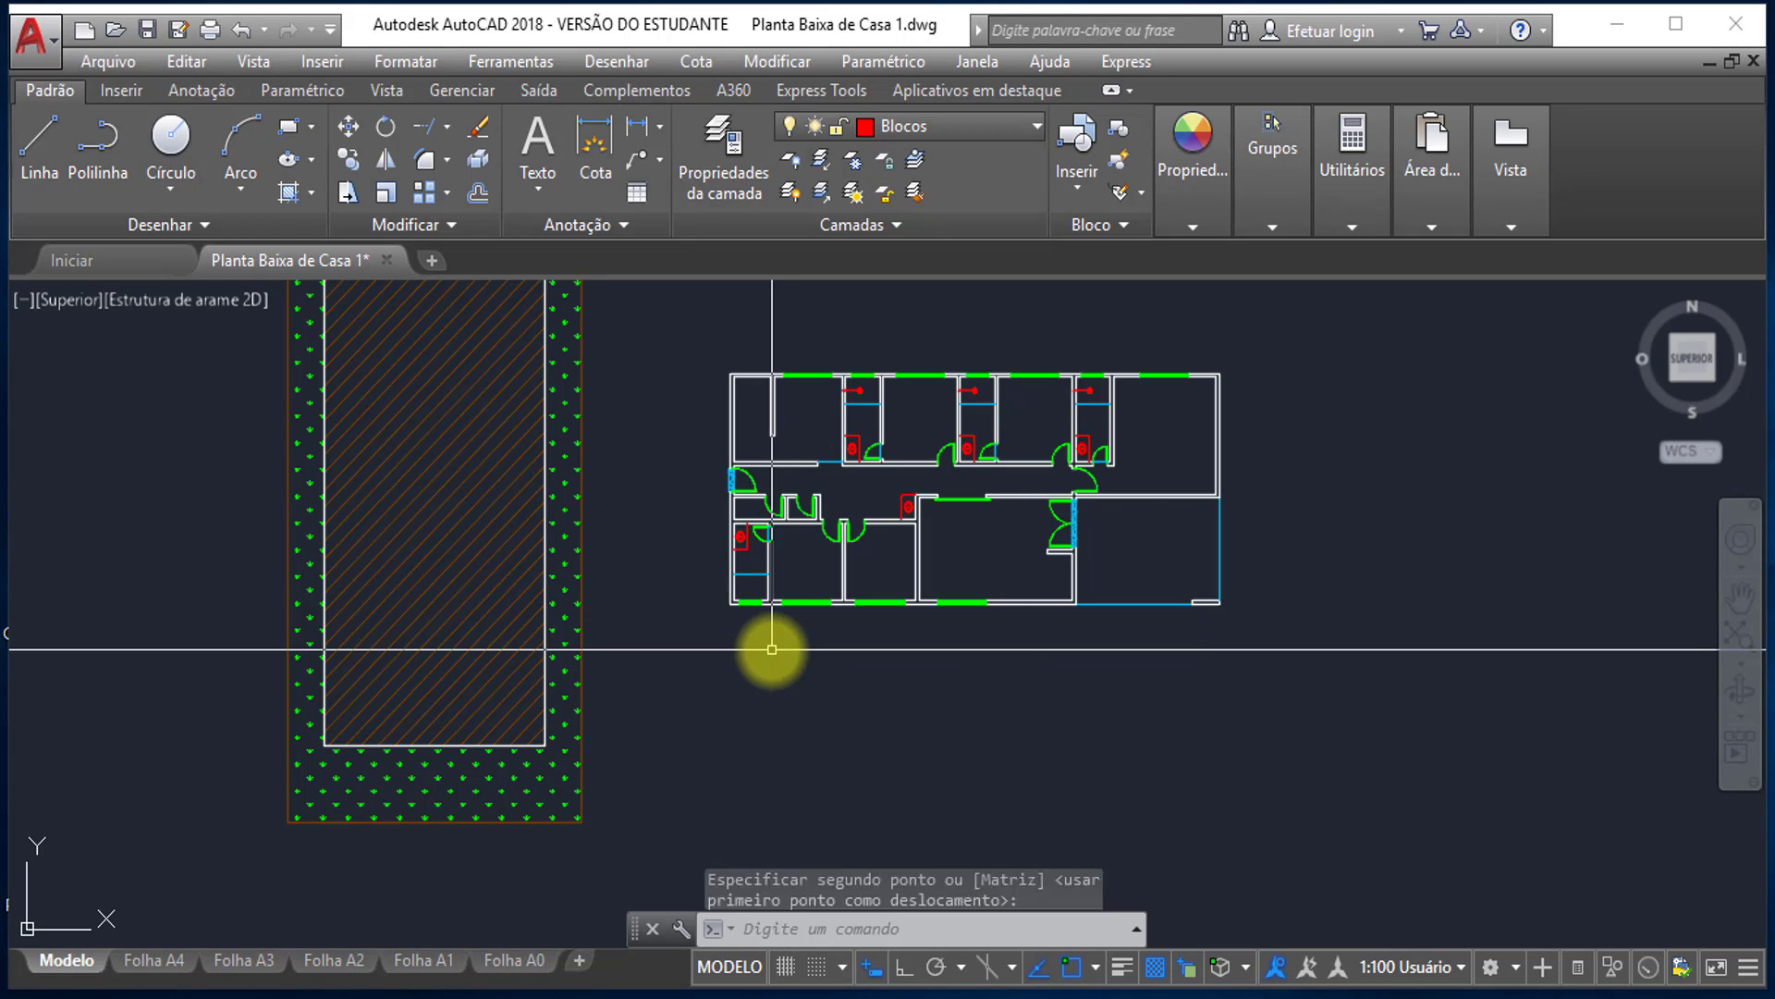
- Insert the Choveiro block in the lower-left bathroom, midway between the shower area's two left corners, using the mid-between-two-points snap
{"action": "scroll", "coordinate": [747, 602], "scroll_direction": "up", "scroll_amount": 5}
{"action": "scroll", "coordinate": [750, 602], "scroll_direction": "up", "scroll_amount": 5}
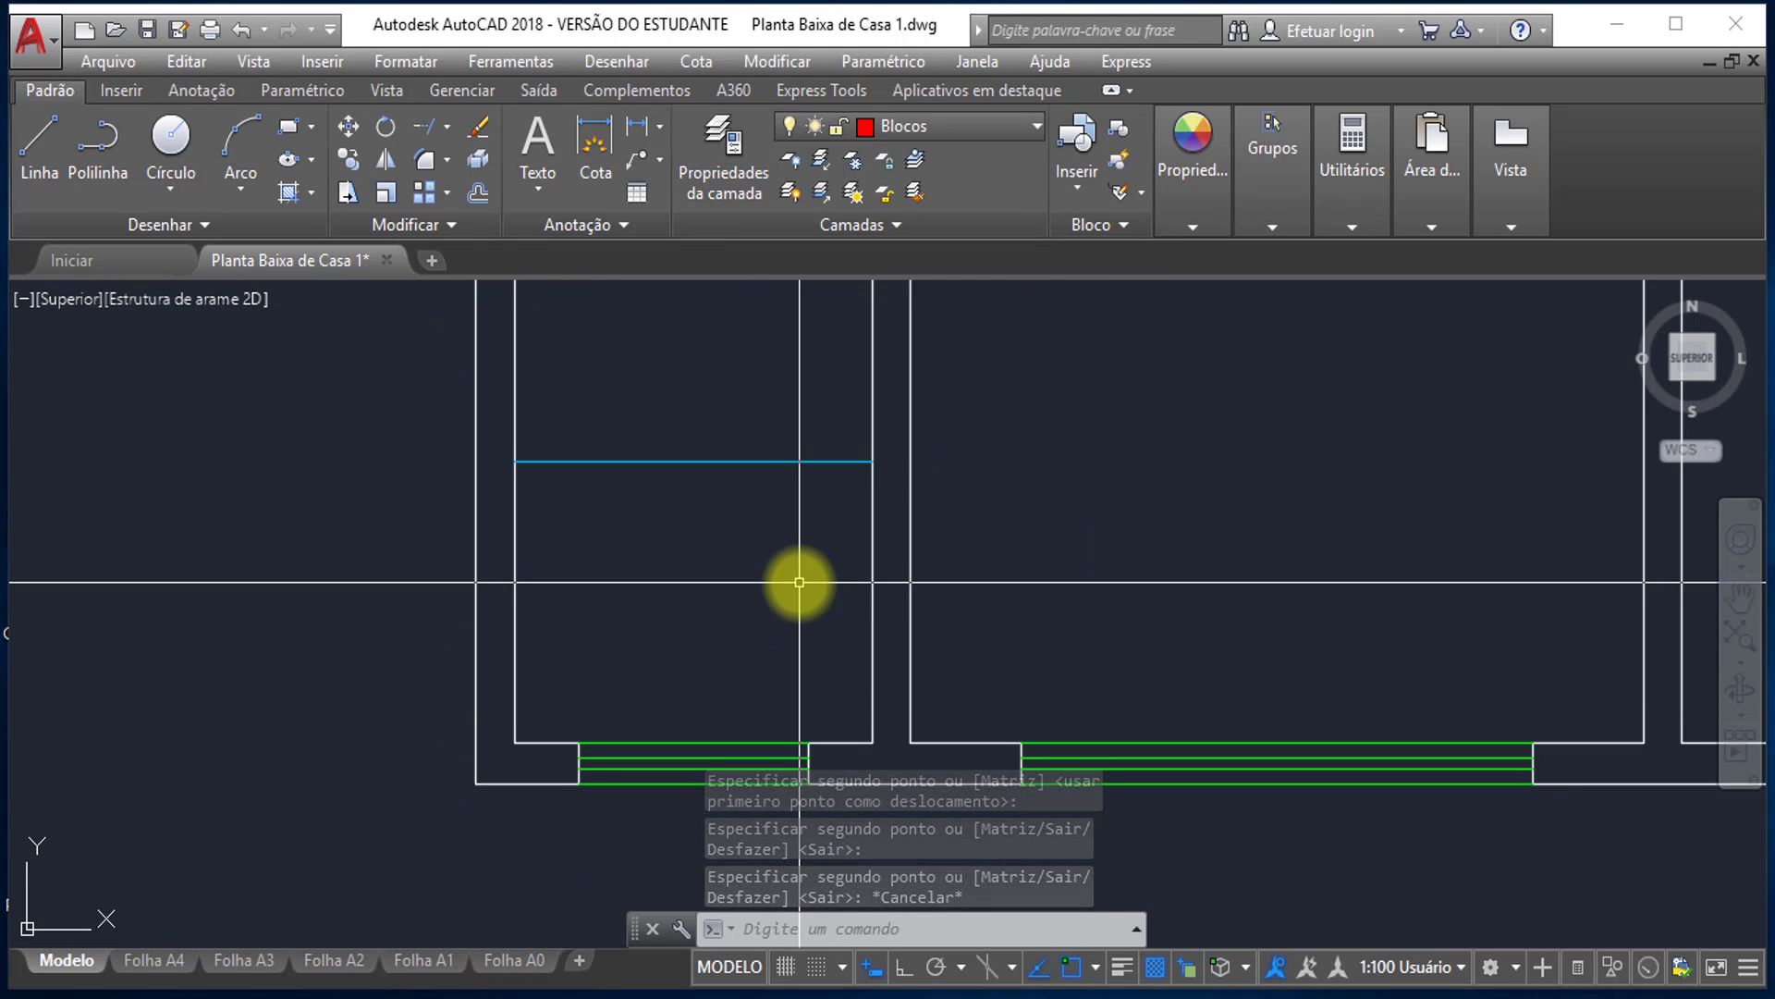
{"action": "type", "text": "i"}
{"action": "key", "text": "Return"}
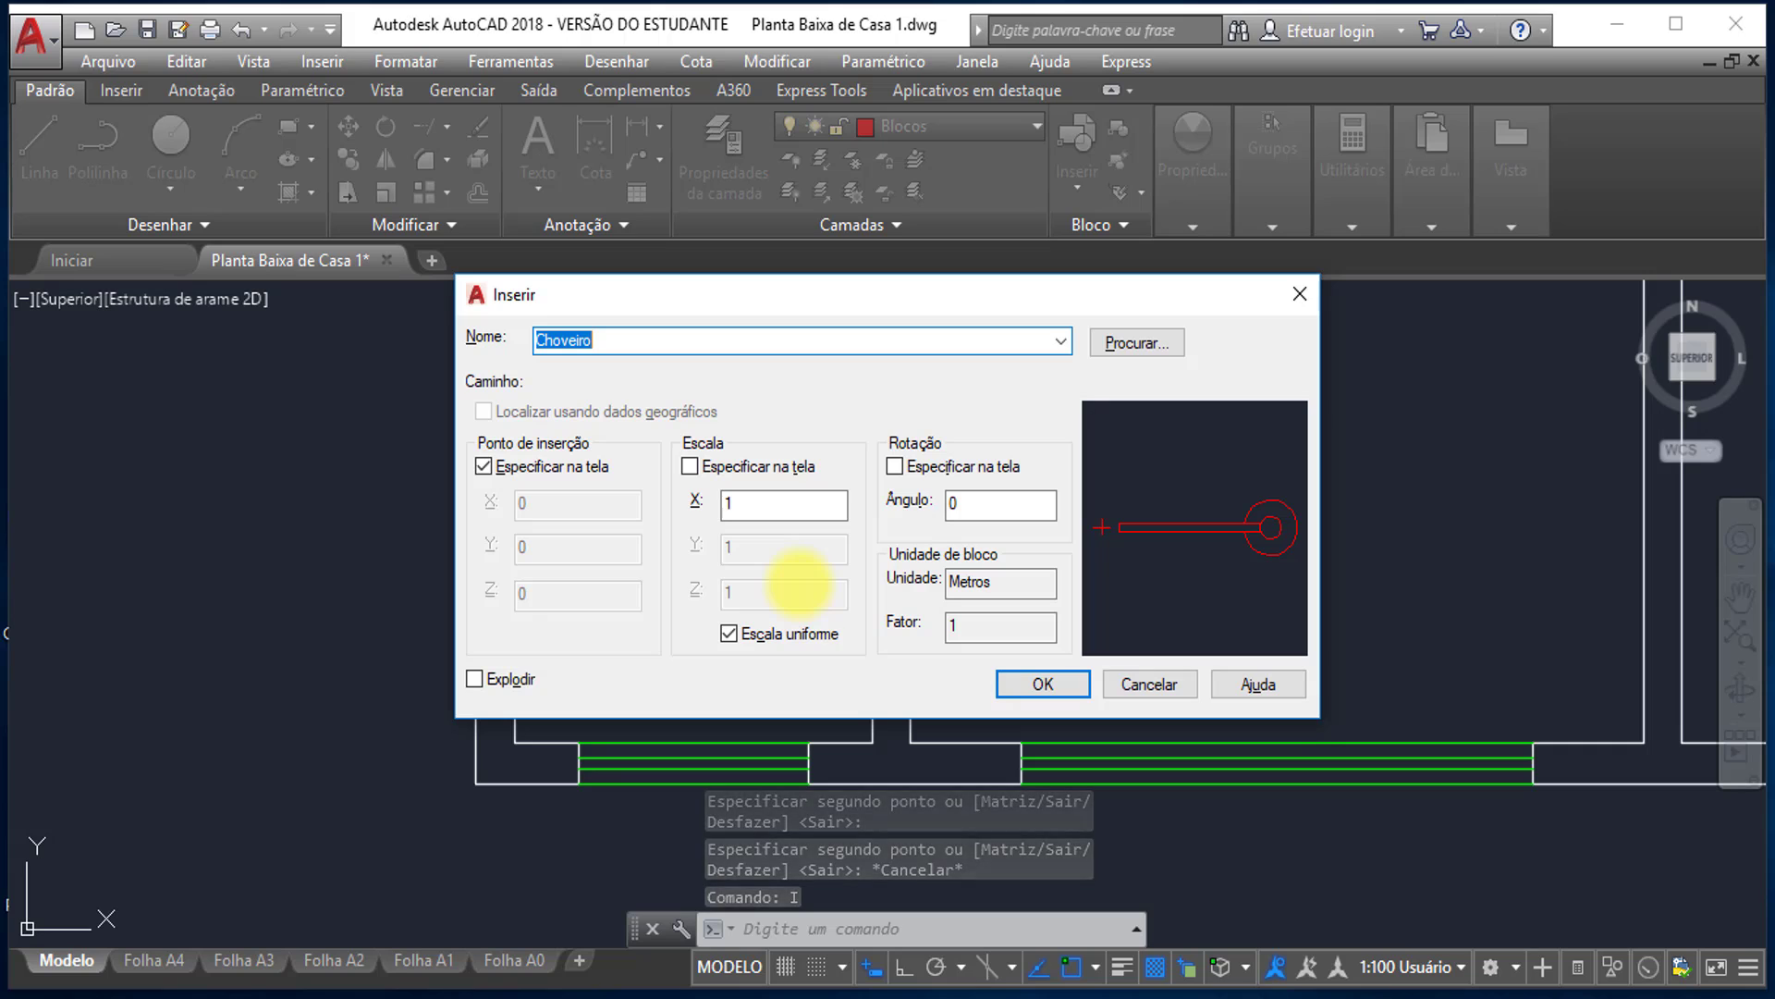
{"action": "left_click", "coordinate": [1043, 684]}
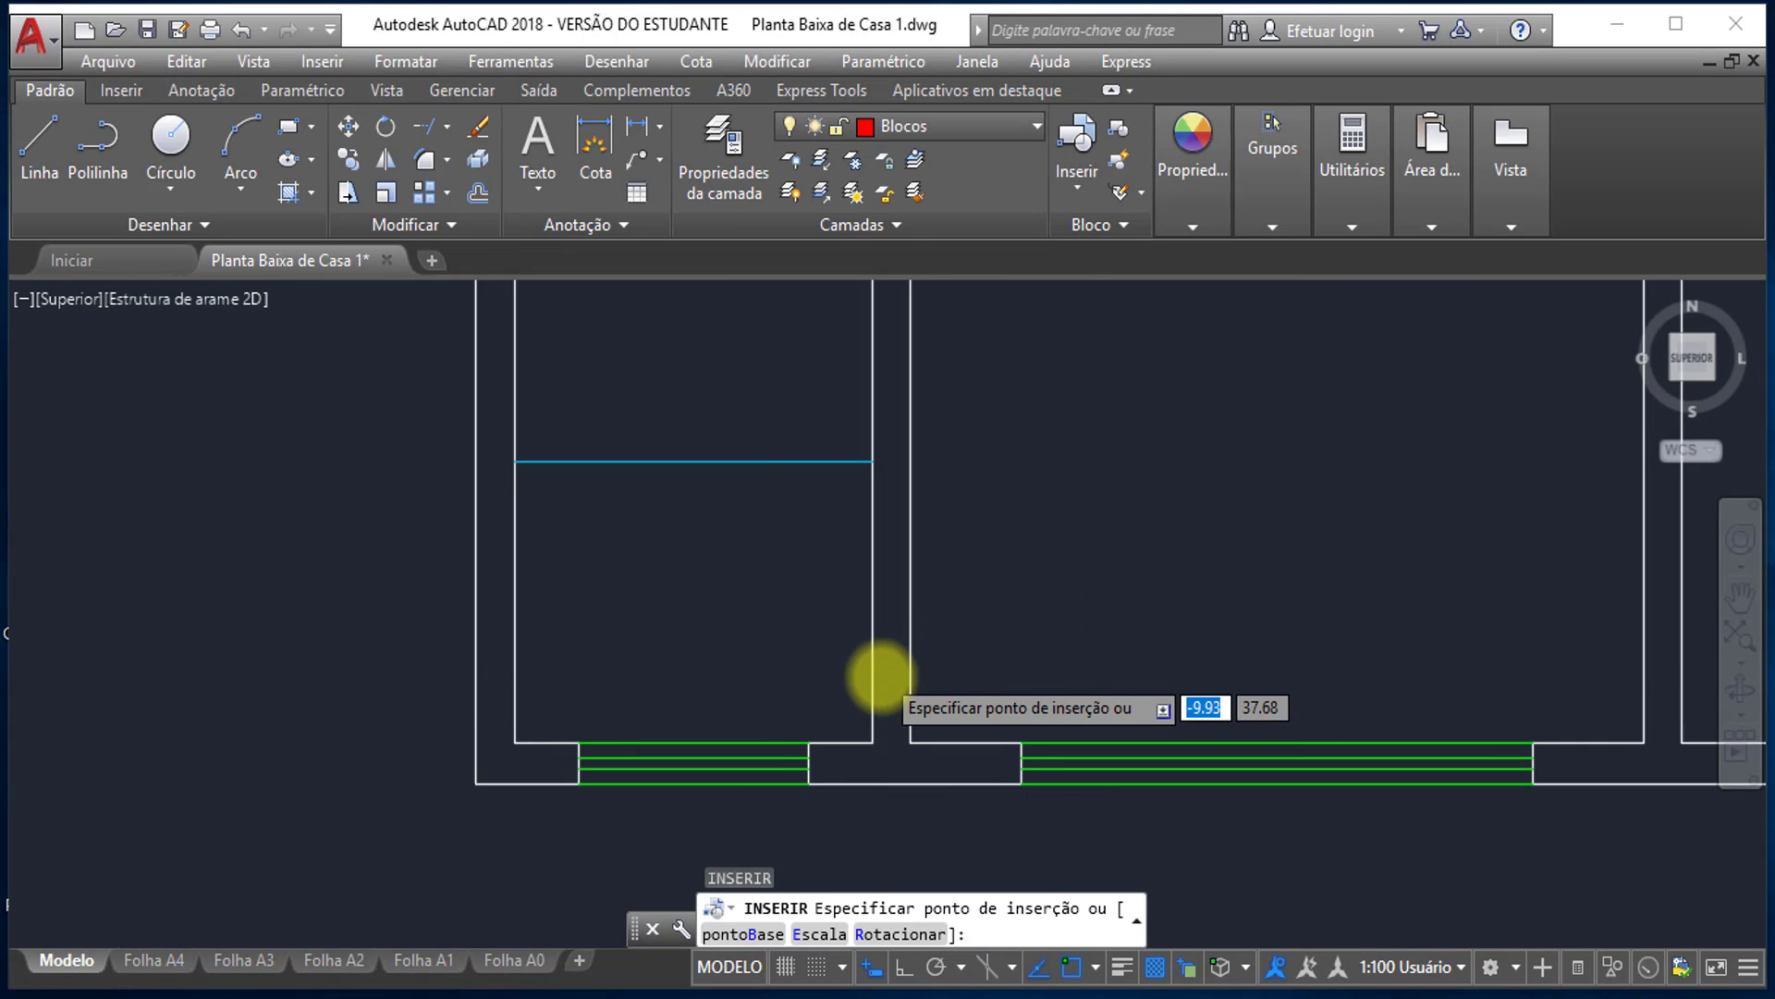
{"action": "scroll", "coordinate": [873, 676], "scroll_direction": "down", "scroll_amount": 3}
{"action": "scroll", "coordinate": [767, 673], "scroll_direction": "up", "scroll_amount": 5}
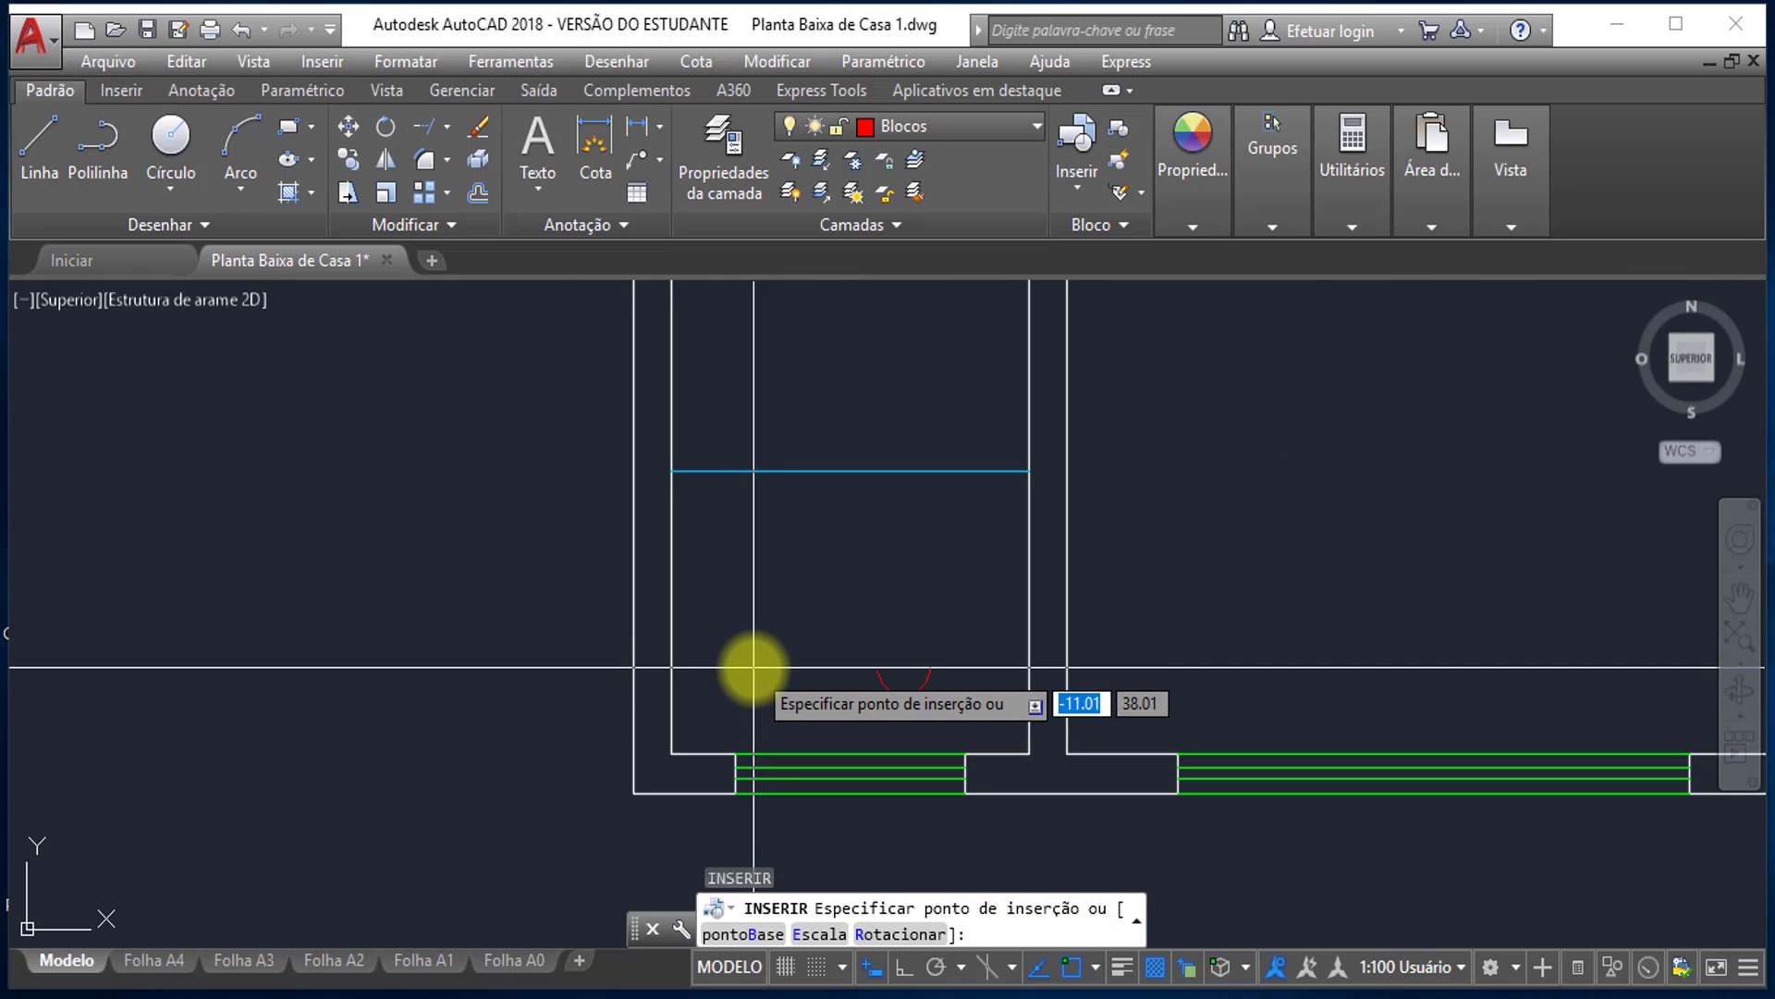
{"action": "middle_click_drag", "start_coordinate": [752, 666], "coordinate": [774, 607]}
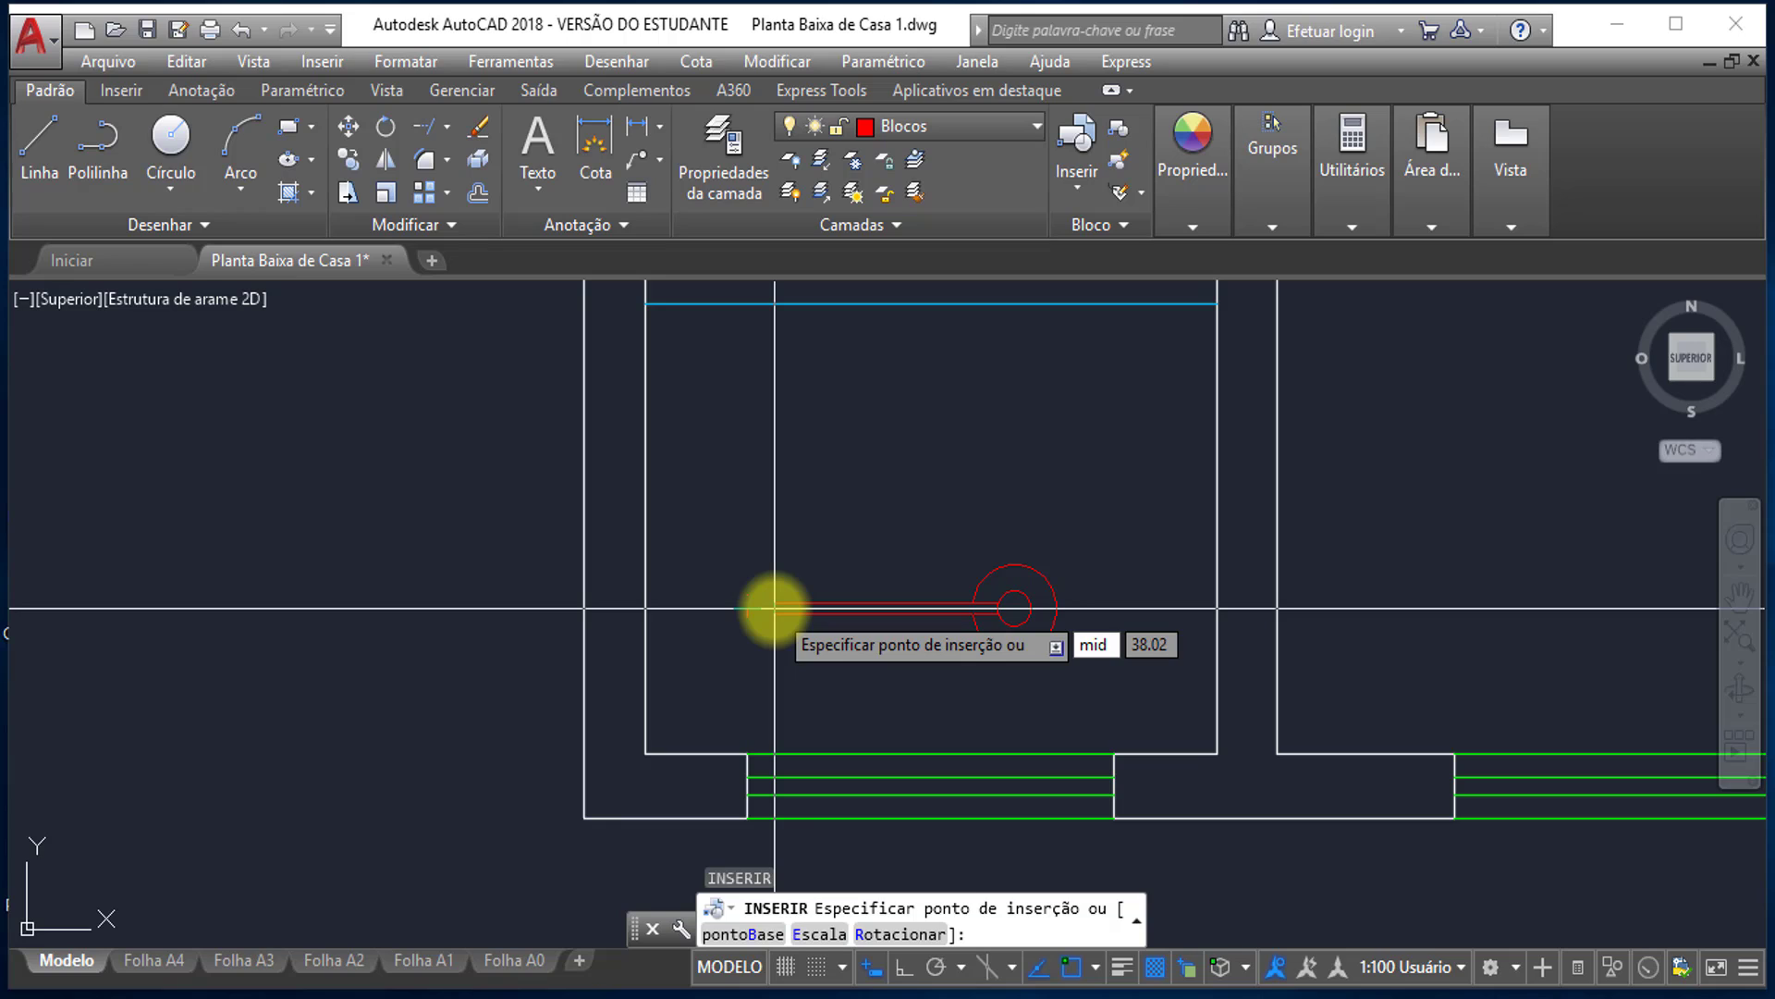
{"action": "key", "text": "Return"}
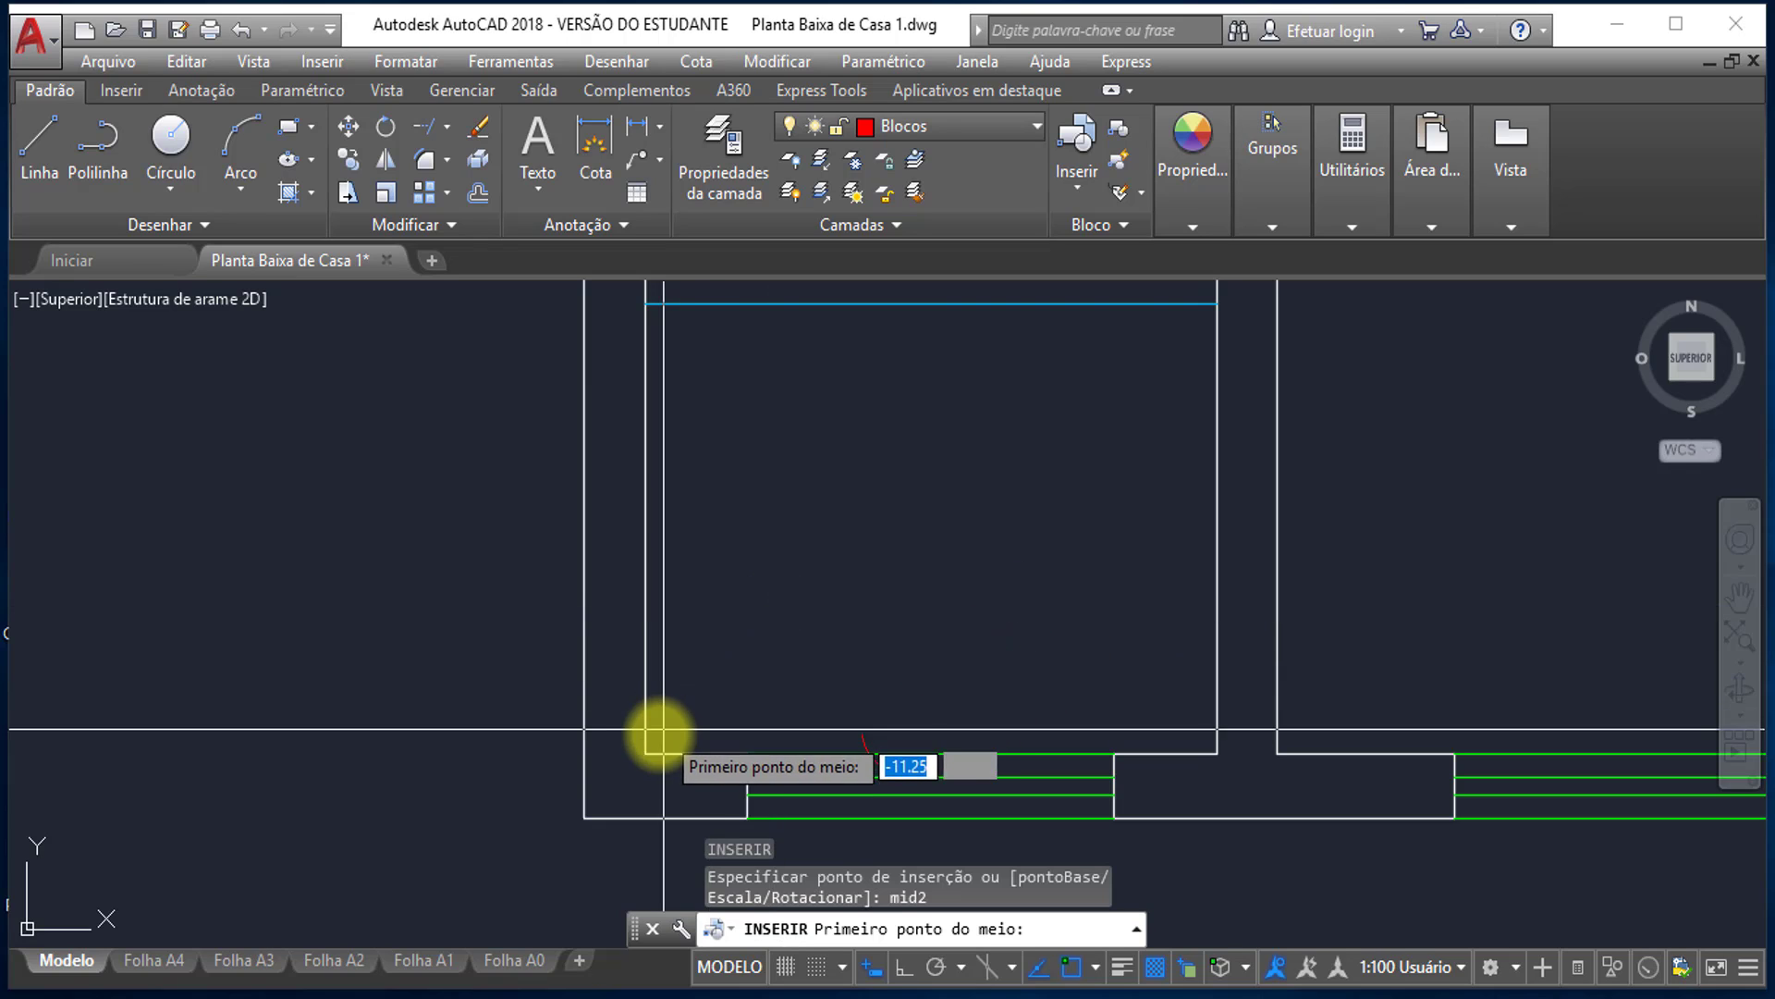
{"action": "left_click", "coordinate": [646, 753]}
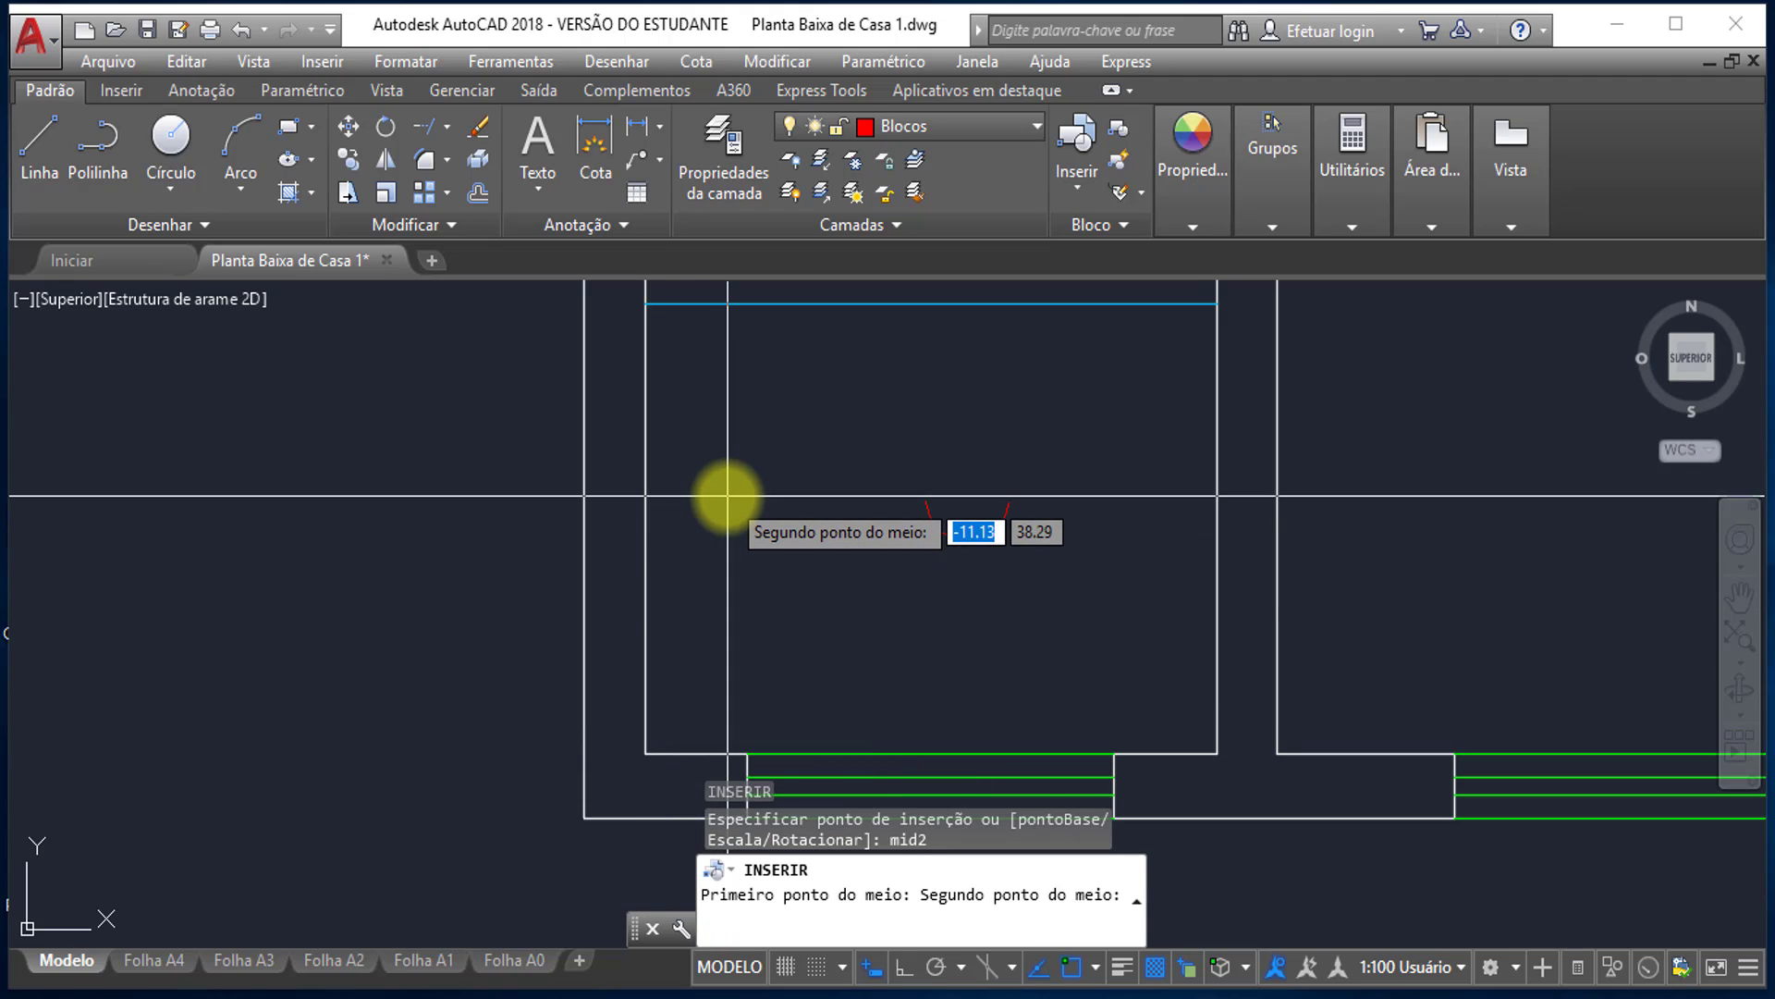
{"action": "left_click", "coordinate": [646, 303]}
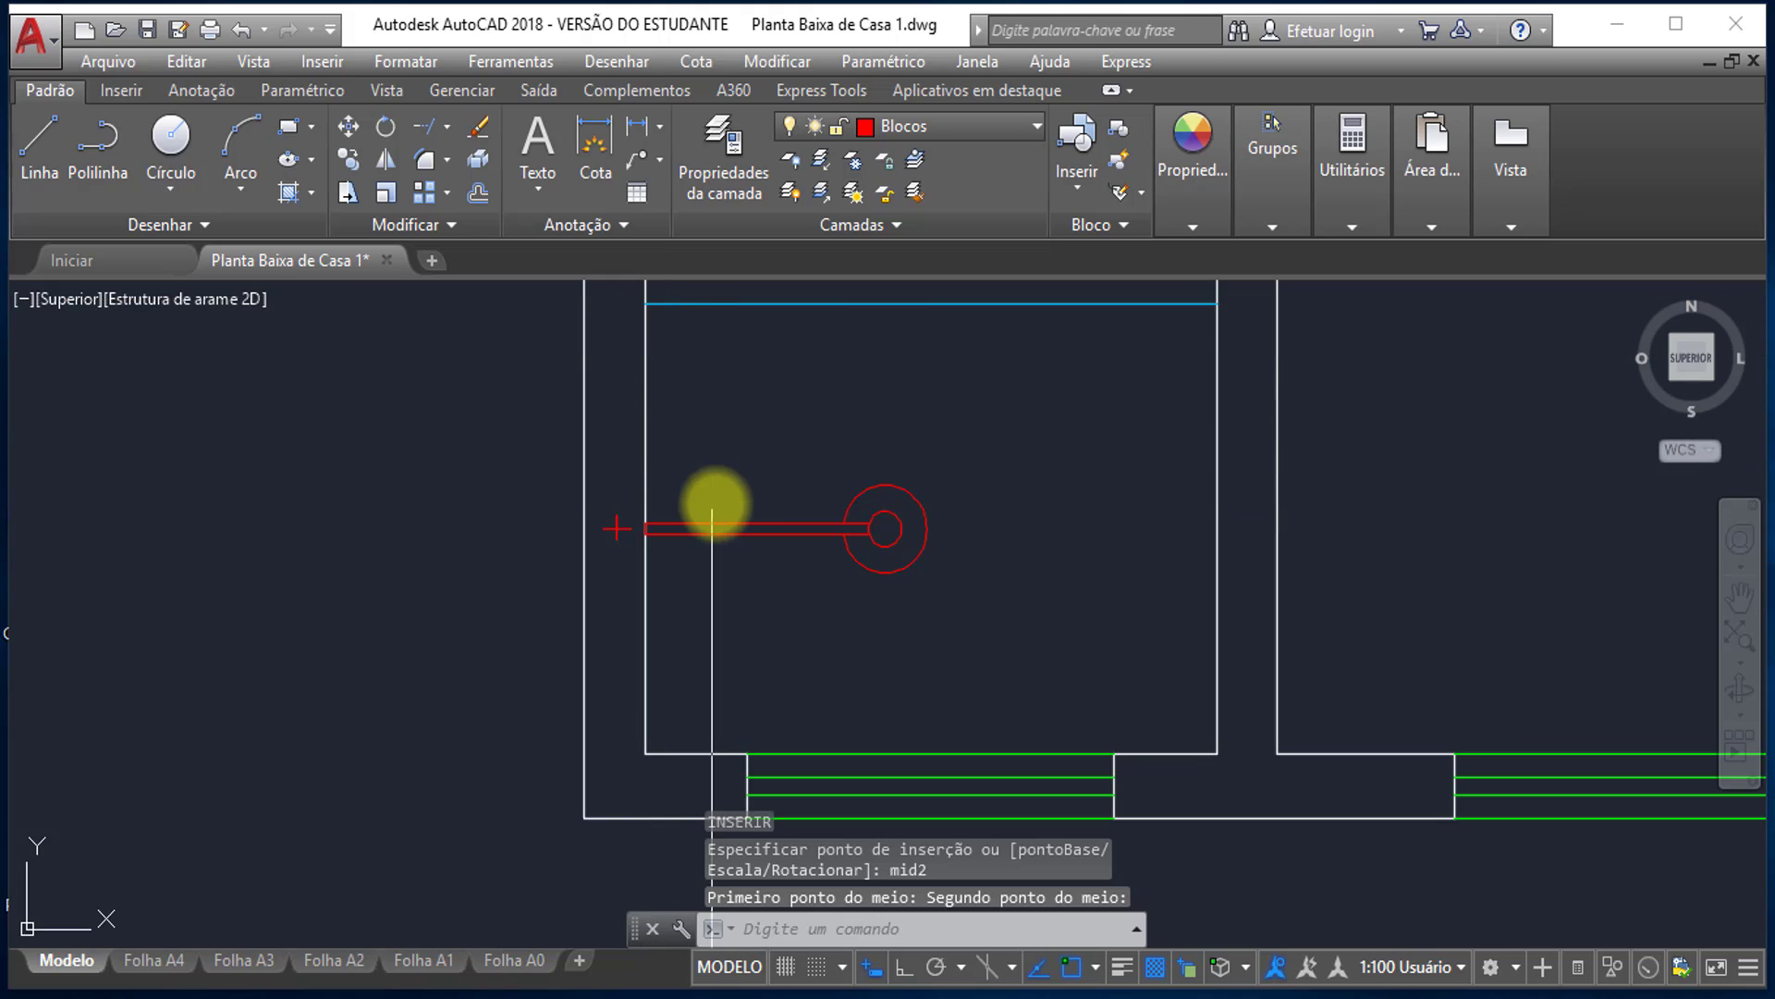
- Load the Vaso Sanitario drawing from the Blocos folder as a block for insertion at a point specified on screen
{"action": "scroll", "coordinate": [712, 507], "scroll_direction": "down", "scroll_amount": 6}
{"action": "scroll", "coordinate": [733, 594], "scroll_direction": "up", "scroll_amount": 3}
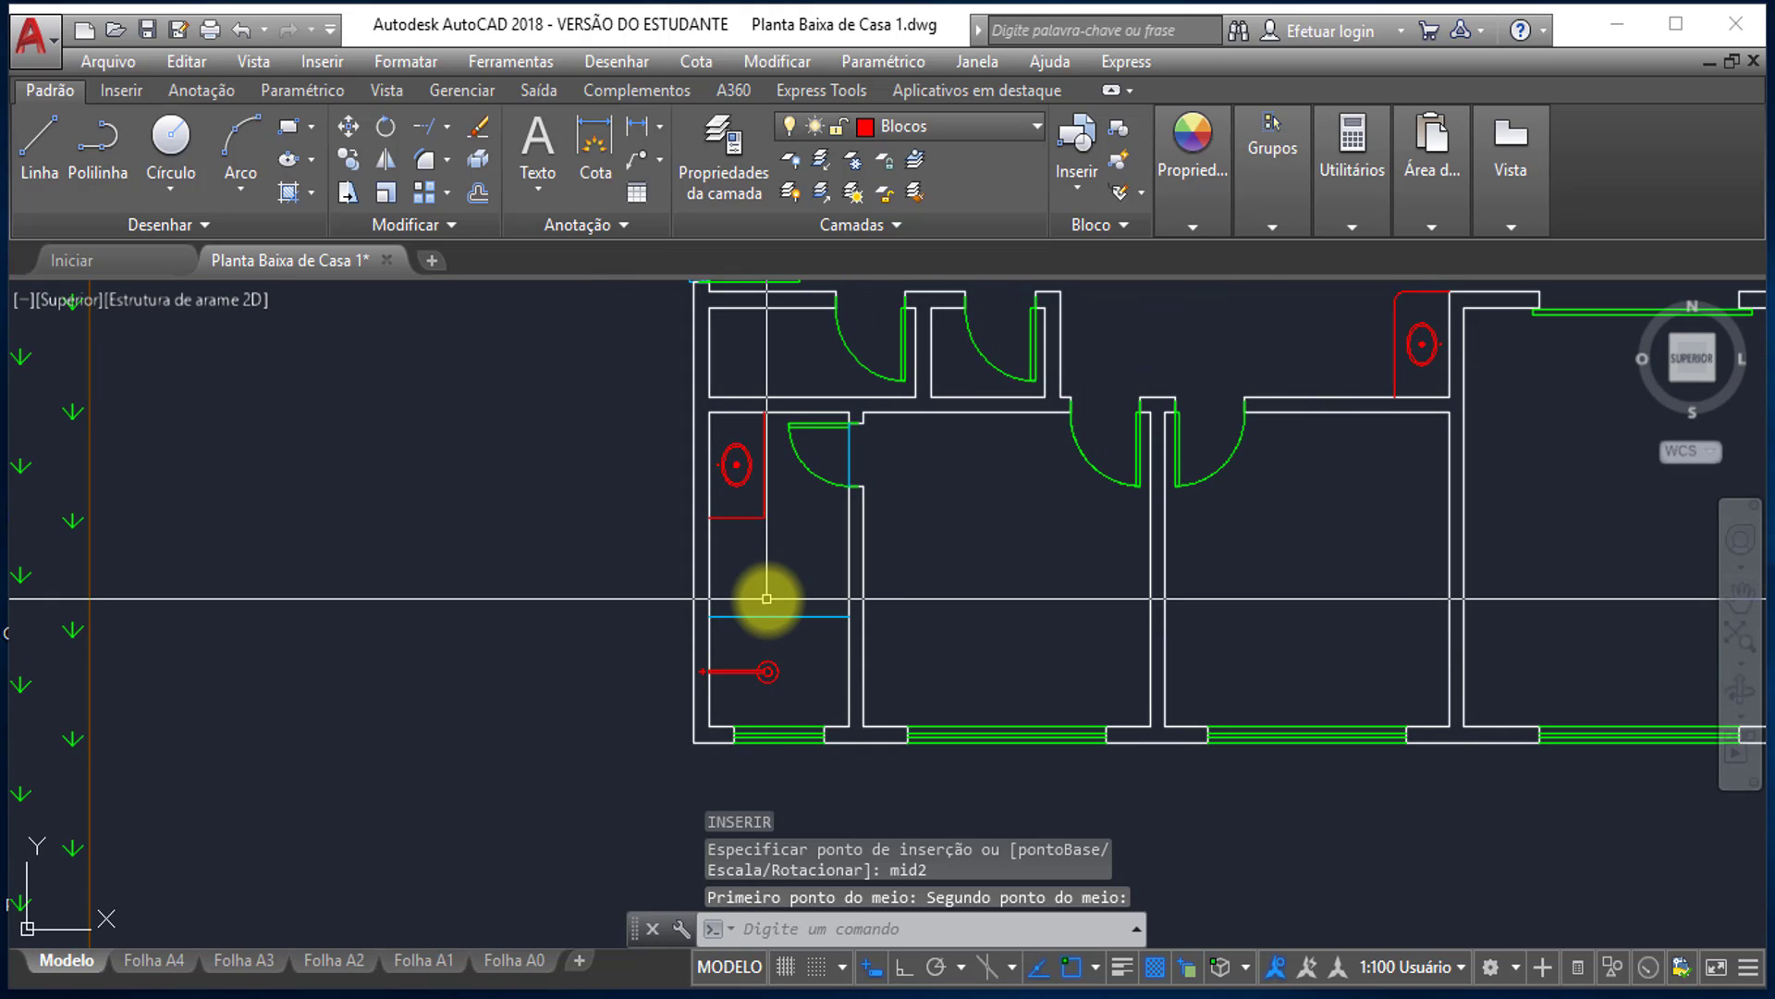
{"action": "scroll", "coordinate": [767, 599], "scroll_direction": "up", "scroll_amount": 6}
{"action": "scroll", "coordinate": [767, 598], "scroll_direction": "down", "scroll_amount": 5}
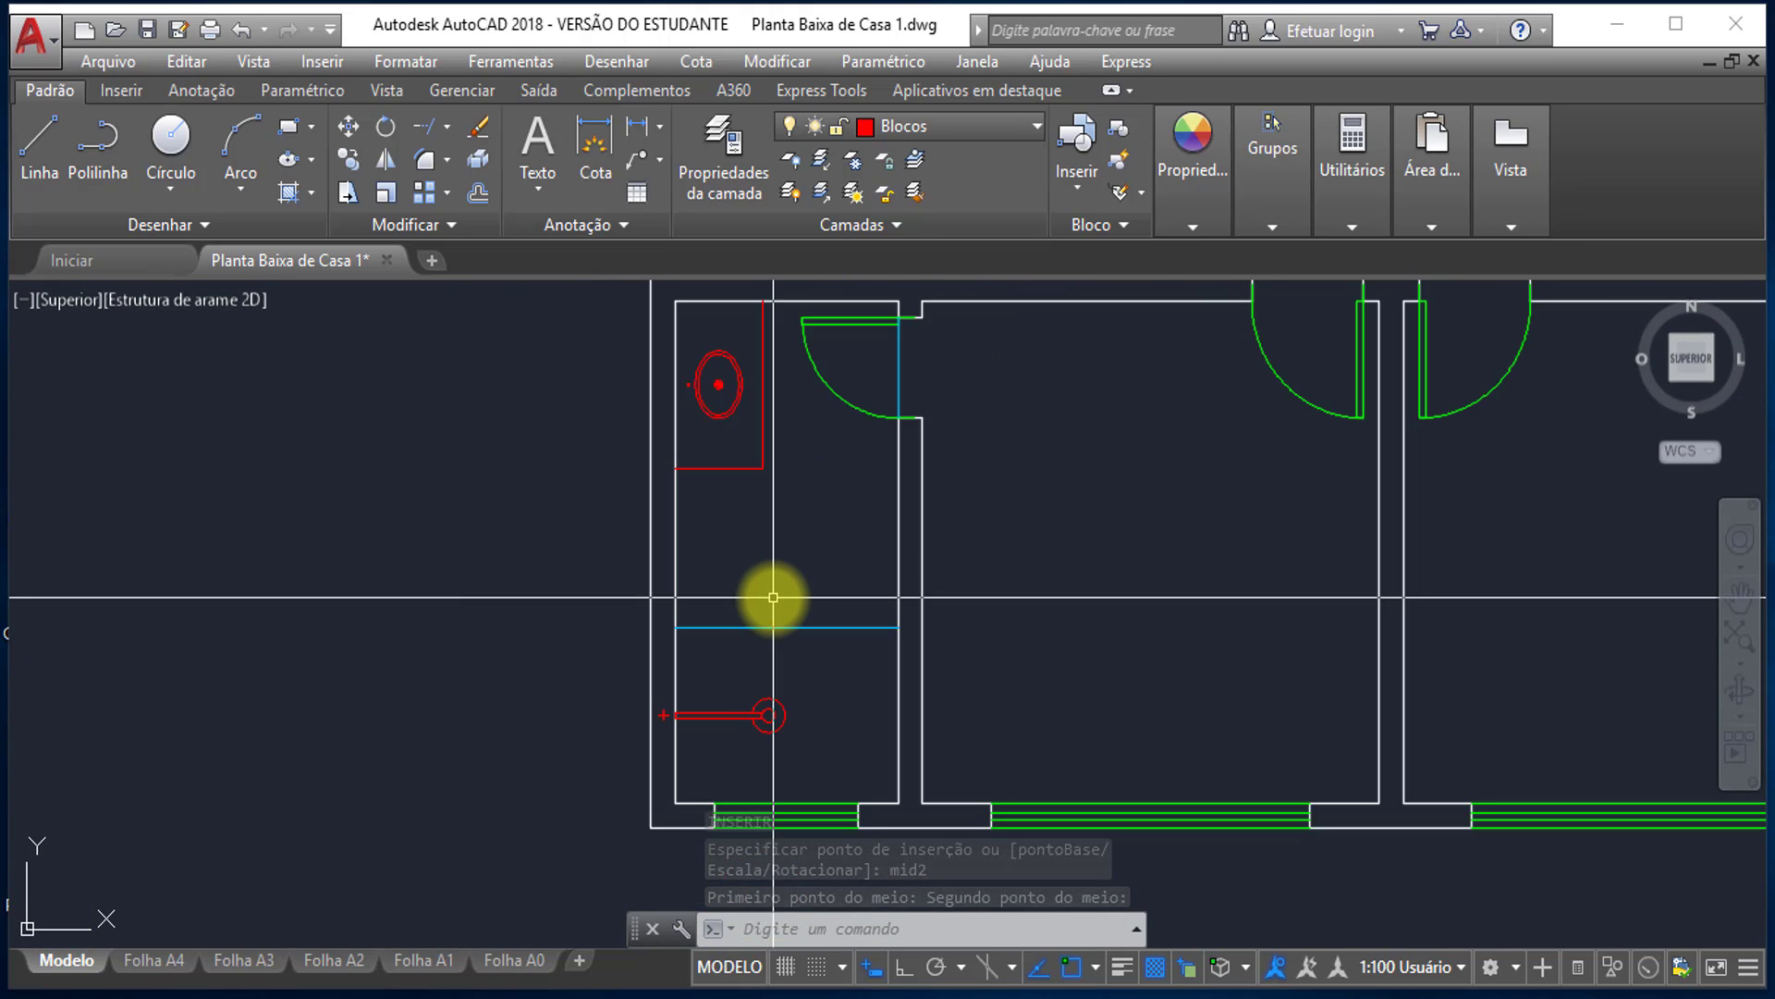
{"action": "scroll", "coordinate": [718, 608], "scroll_direction": "up", "scroll_amount": 4}
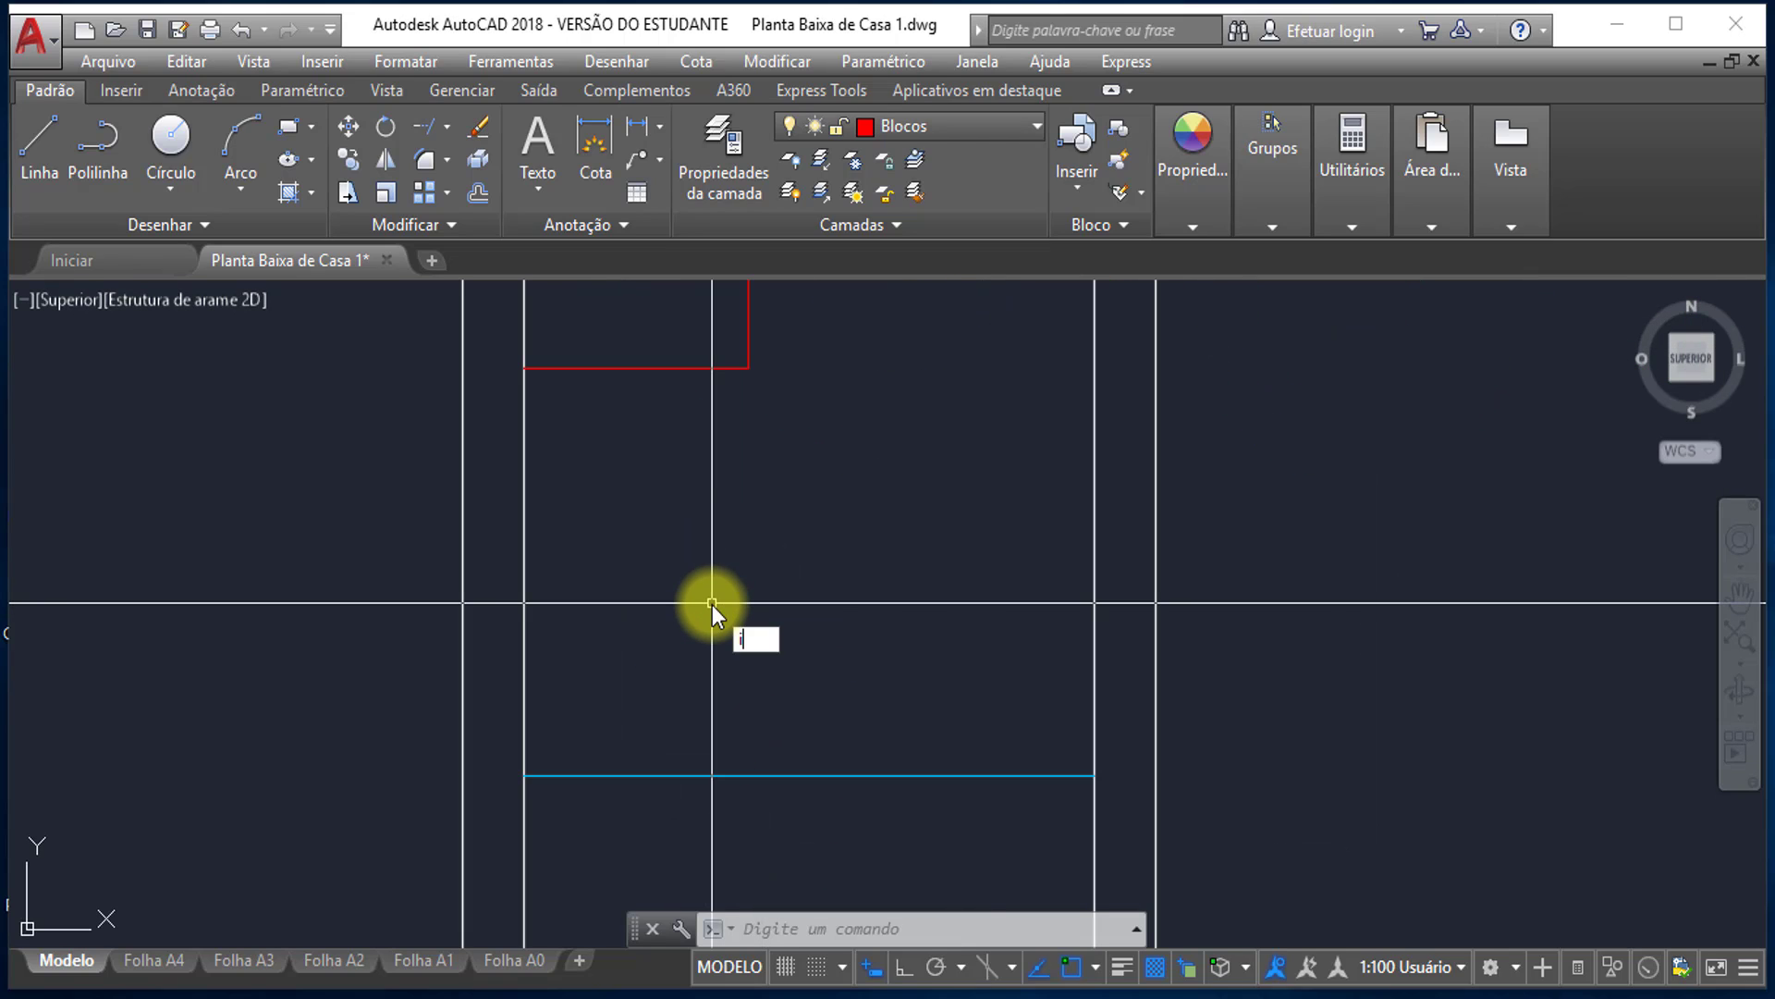
{"action": "key", "text": "Return"}
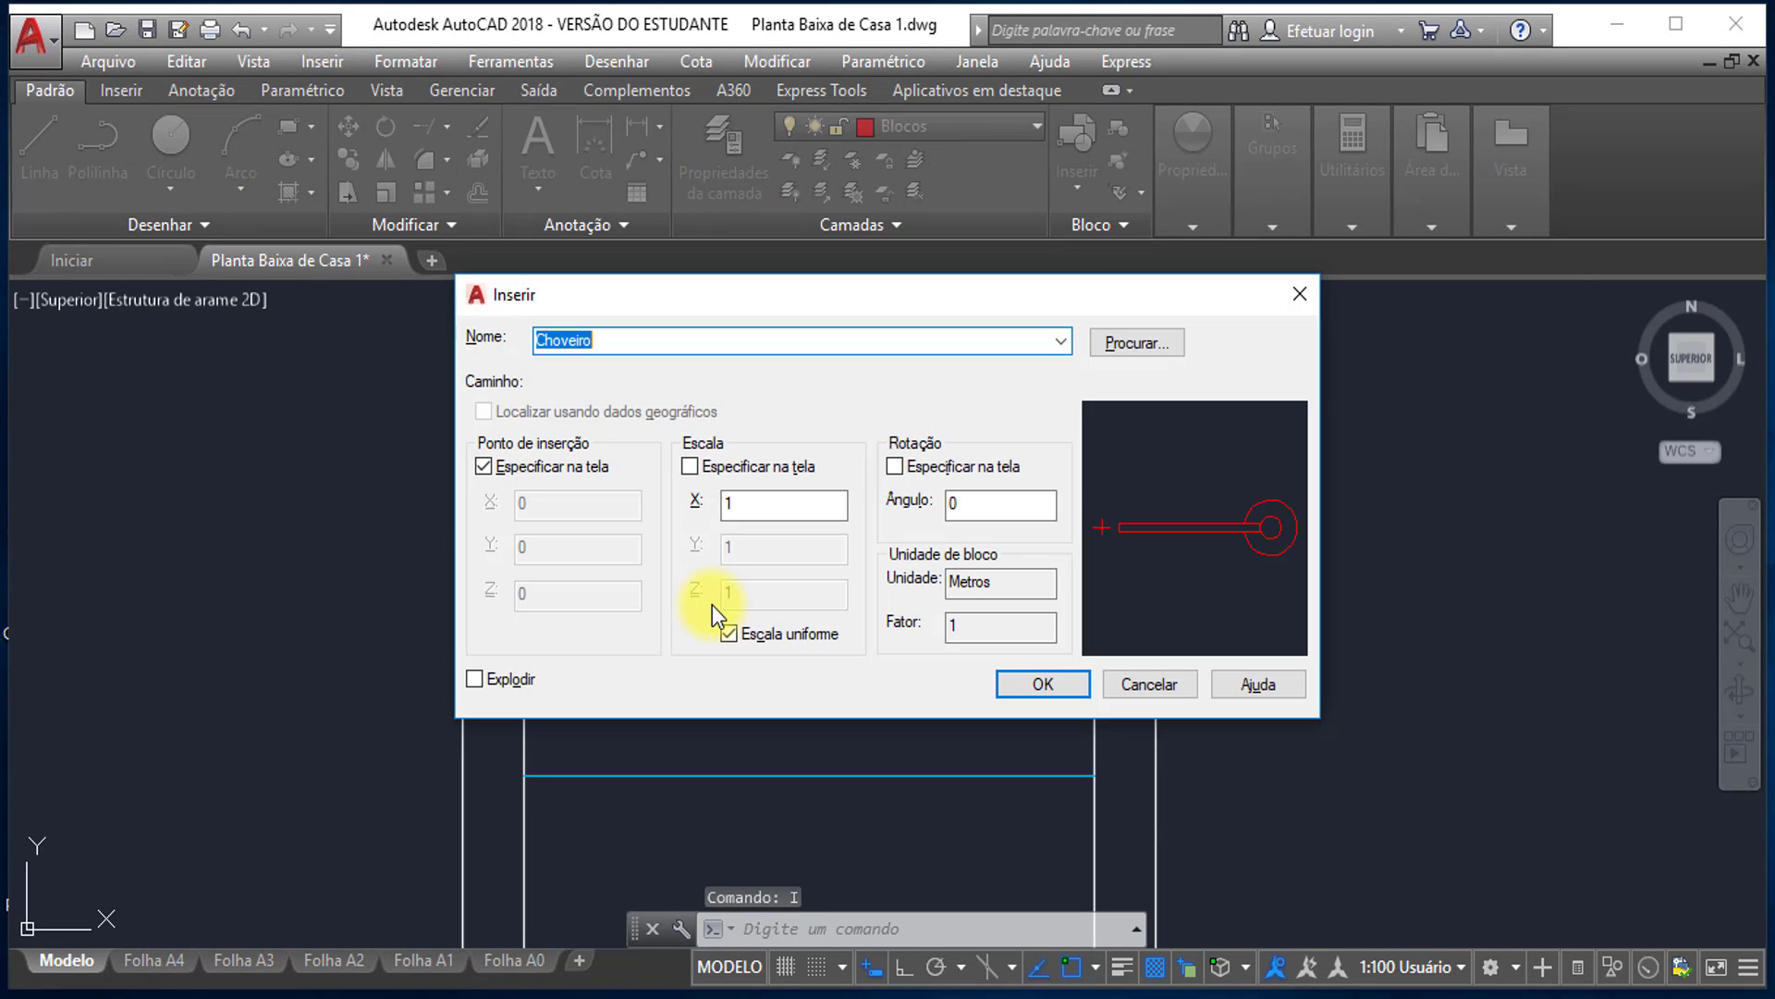
{"action": "left_click", "coordinate": [1138, 346]}
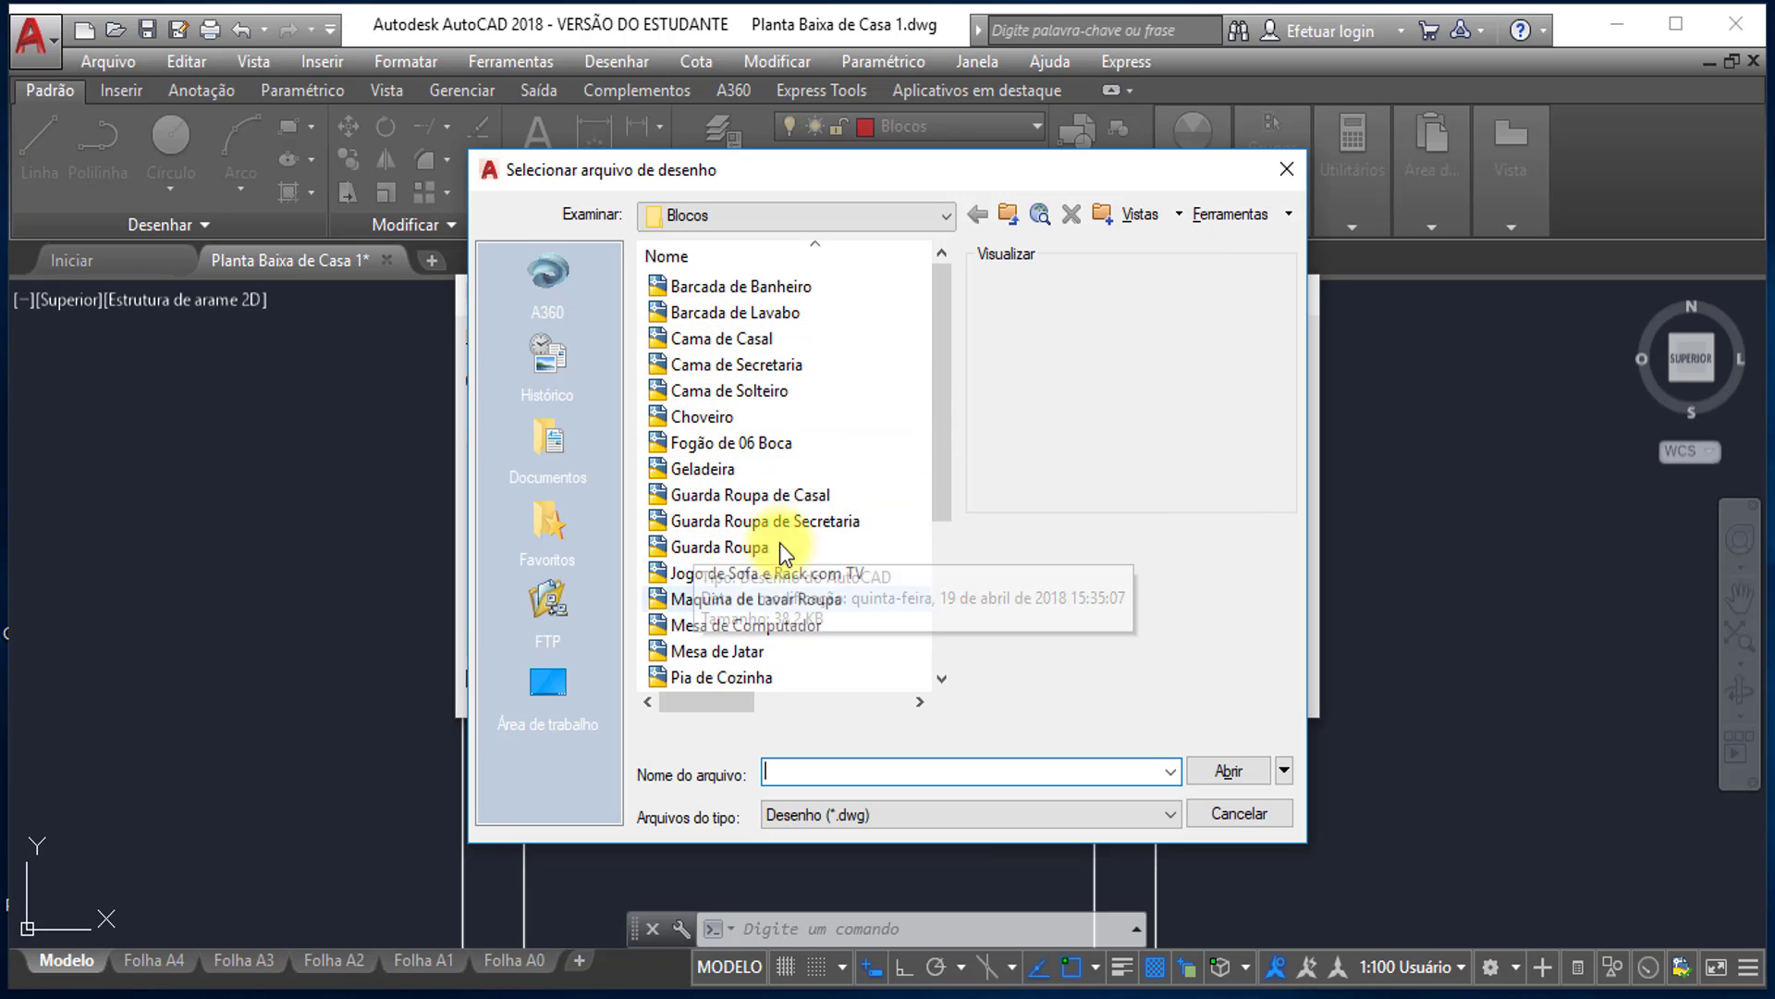
{"action": "left_click_drag", "start_coordinate": [945, 385], "coordinate": [888, 611]}
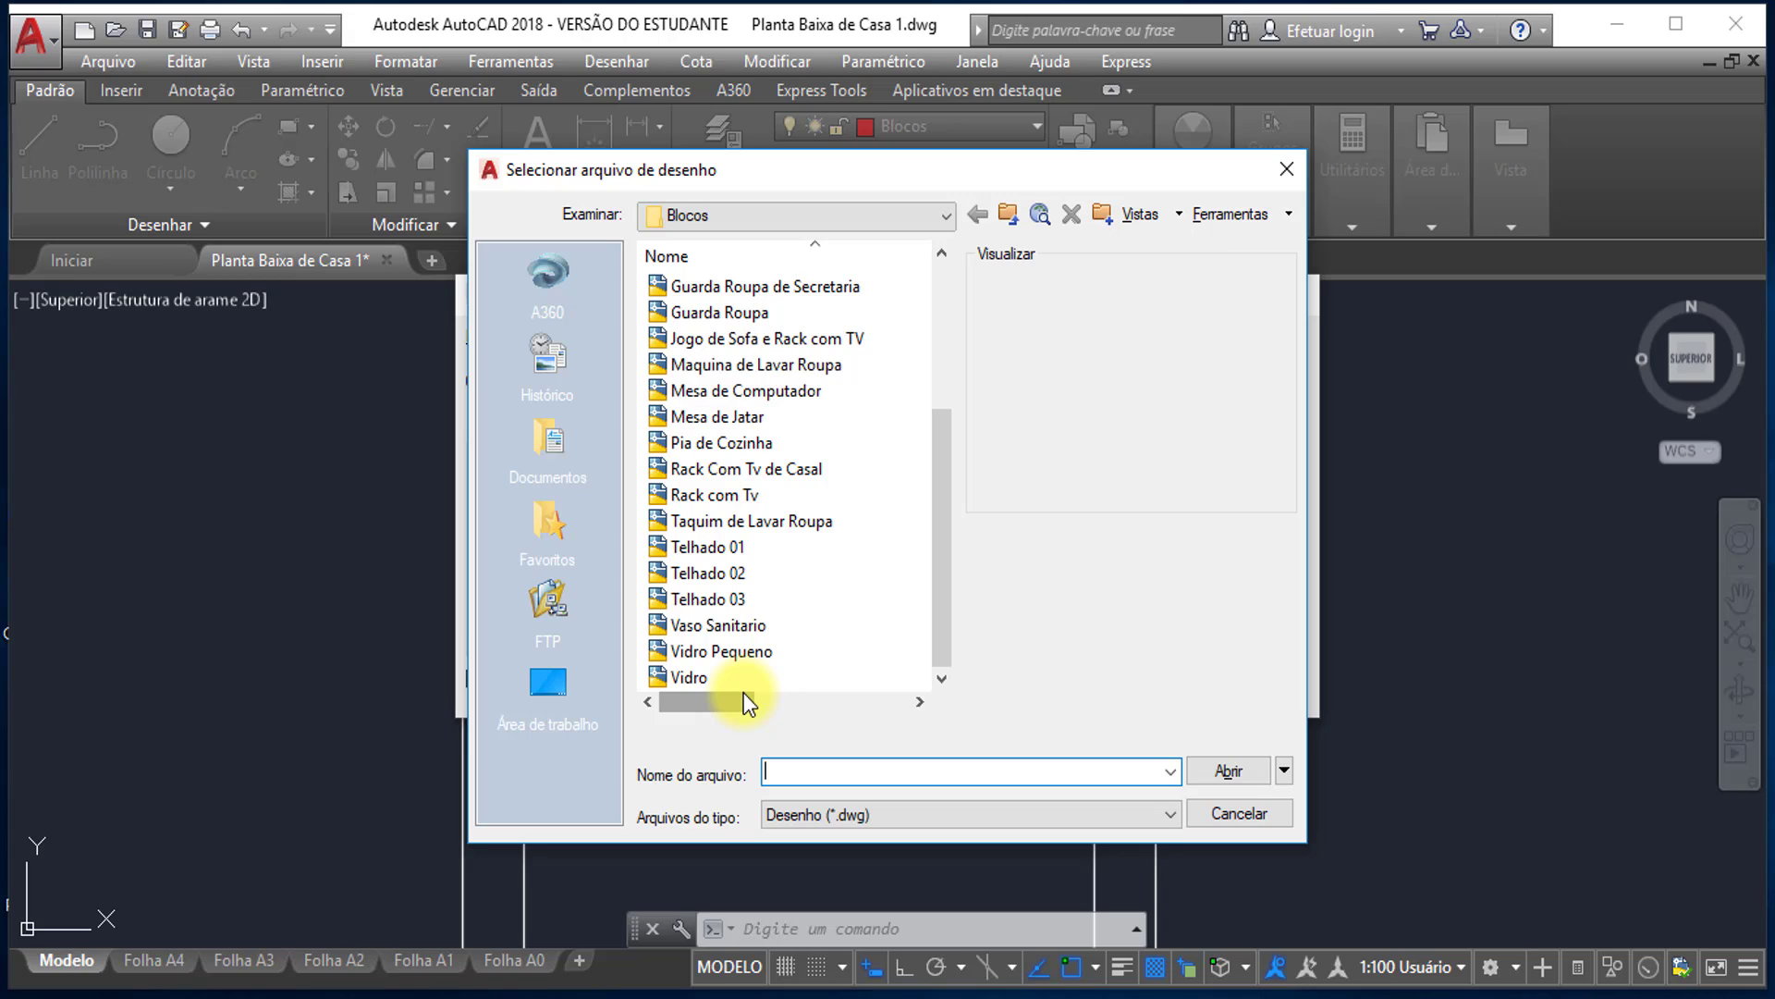
{"action": "left_click", "coordinate": [684, 625]}
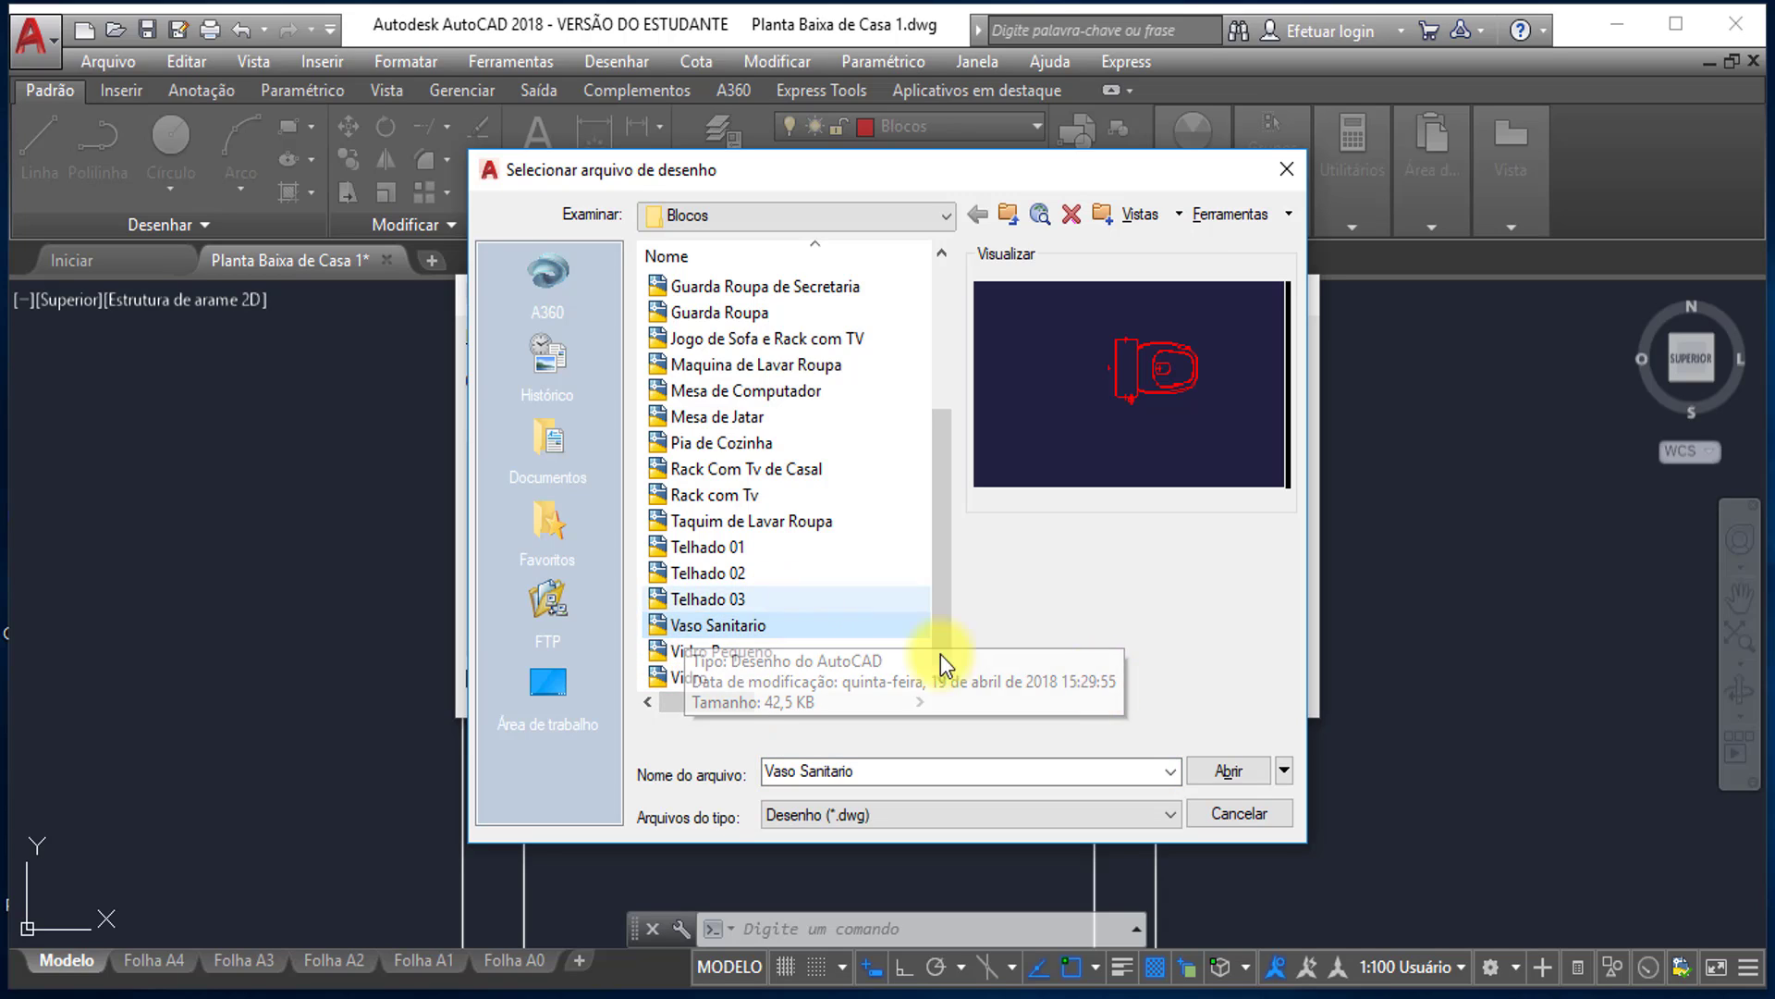
{"action": "left_click", "coordinate": [1230, 772]}
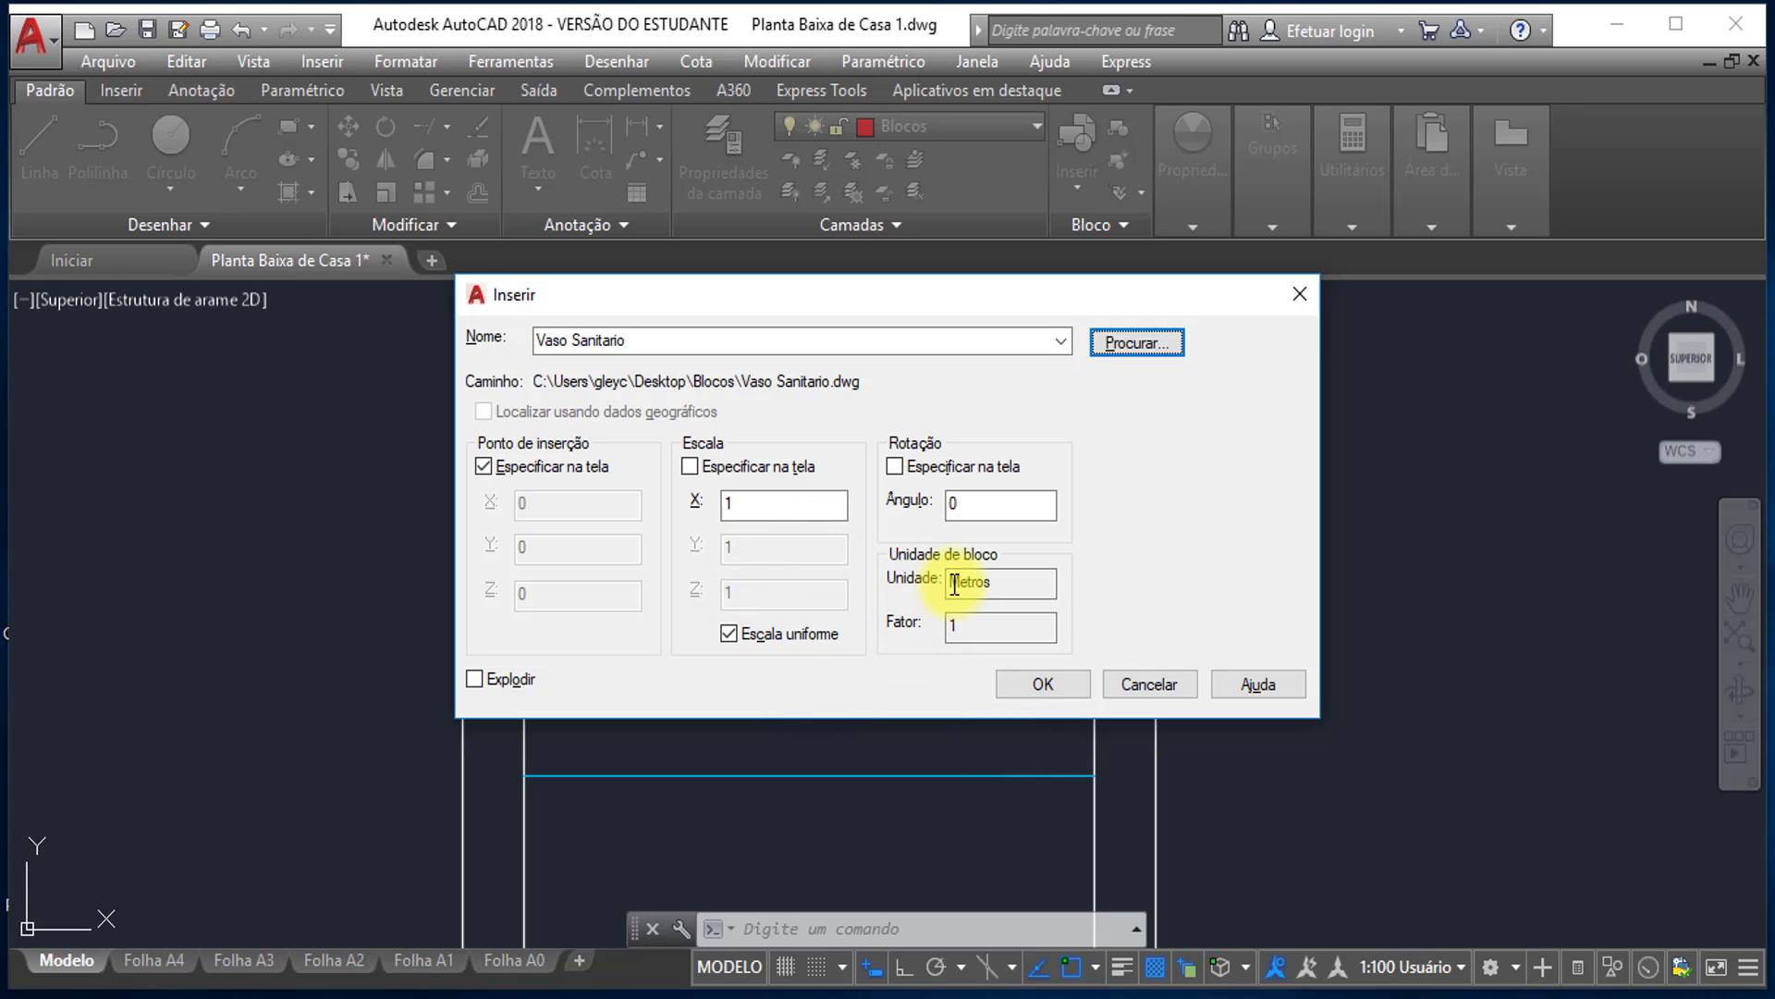
{"action": "left_click", "coordinate": [1032, 683]}
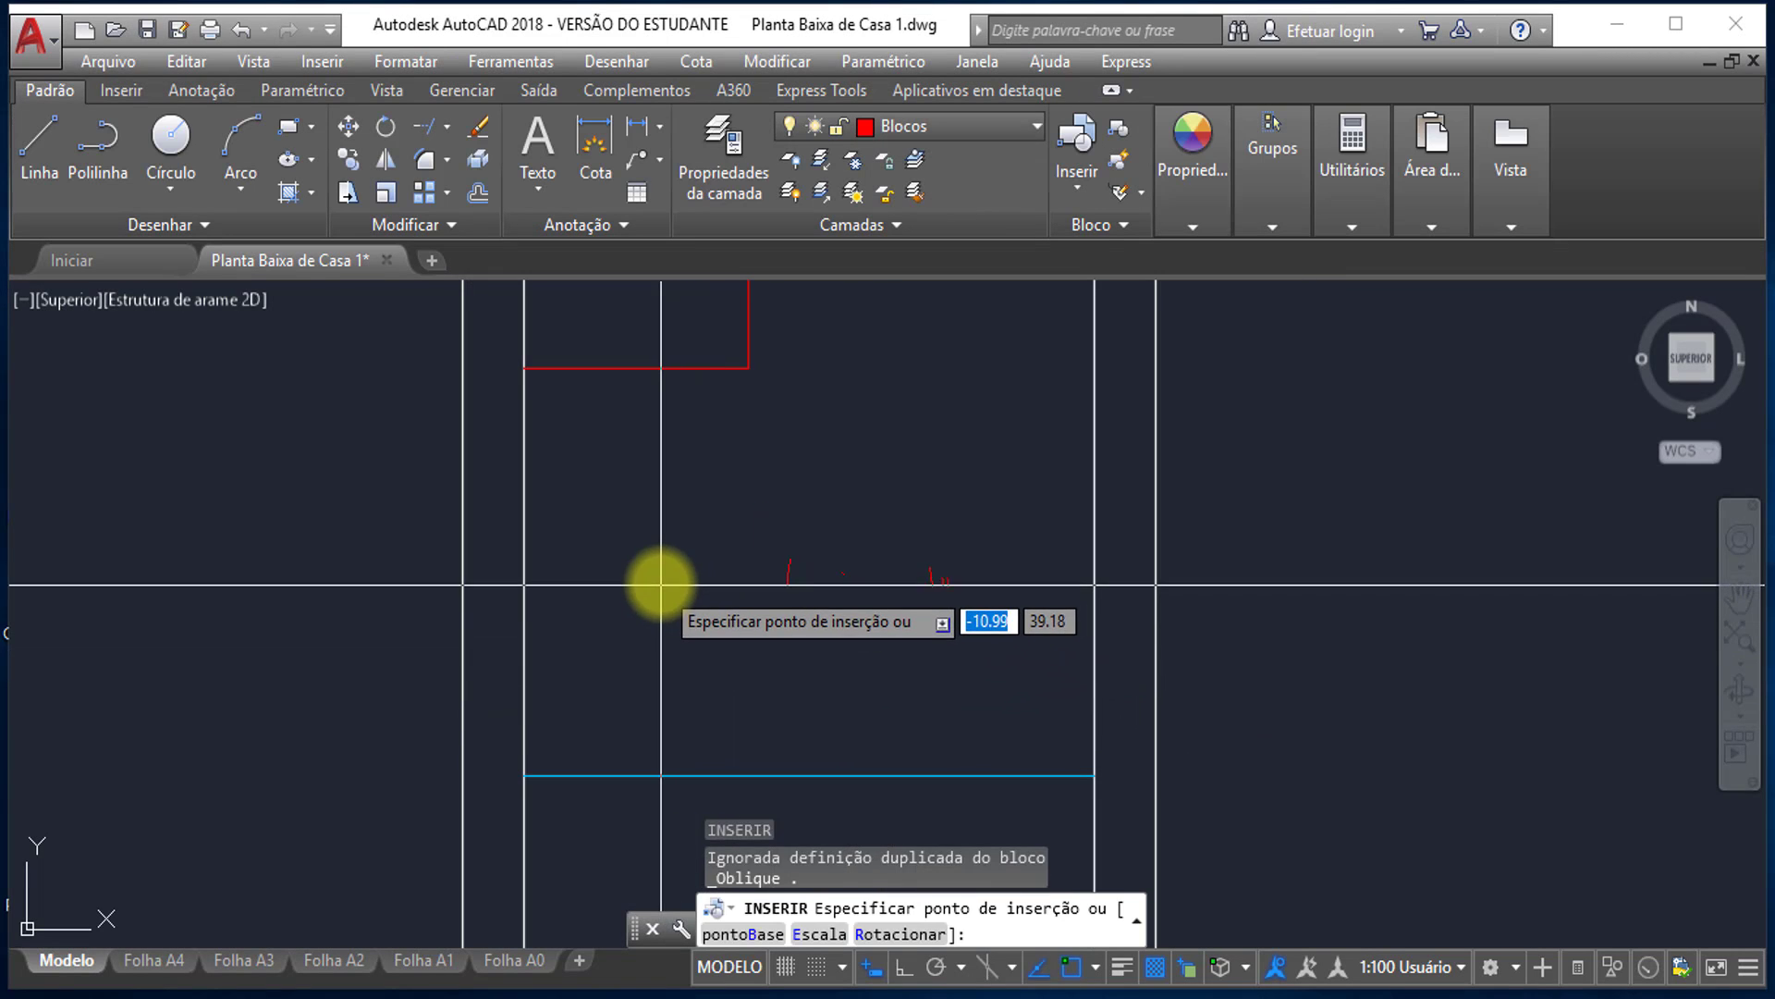
- Place the Vaso Sanitario toilet against the lower-left bathroom's outer wall, midway between the washbasin counter corner and the shower line's end, using mid2
{"action": "middle_click_drag", "start_coordinate": [660, 580], "coordinate": [749, 548]}
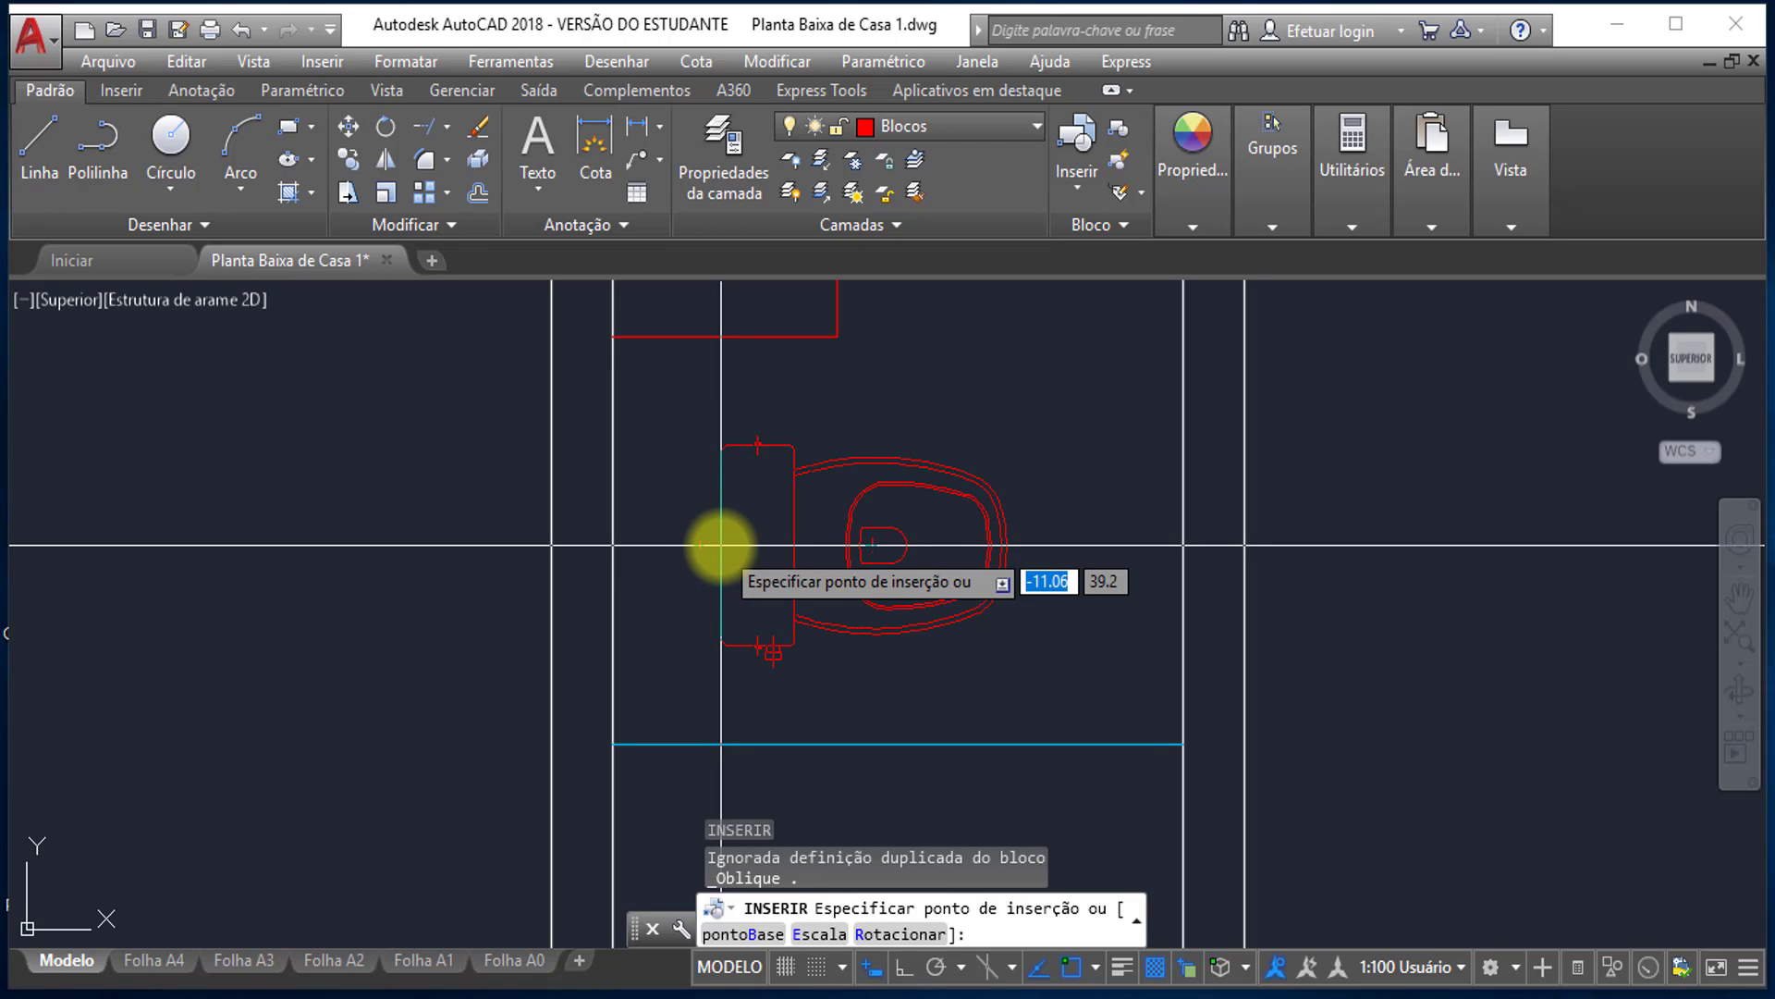
{"action": "type", "text": "mi"}
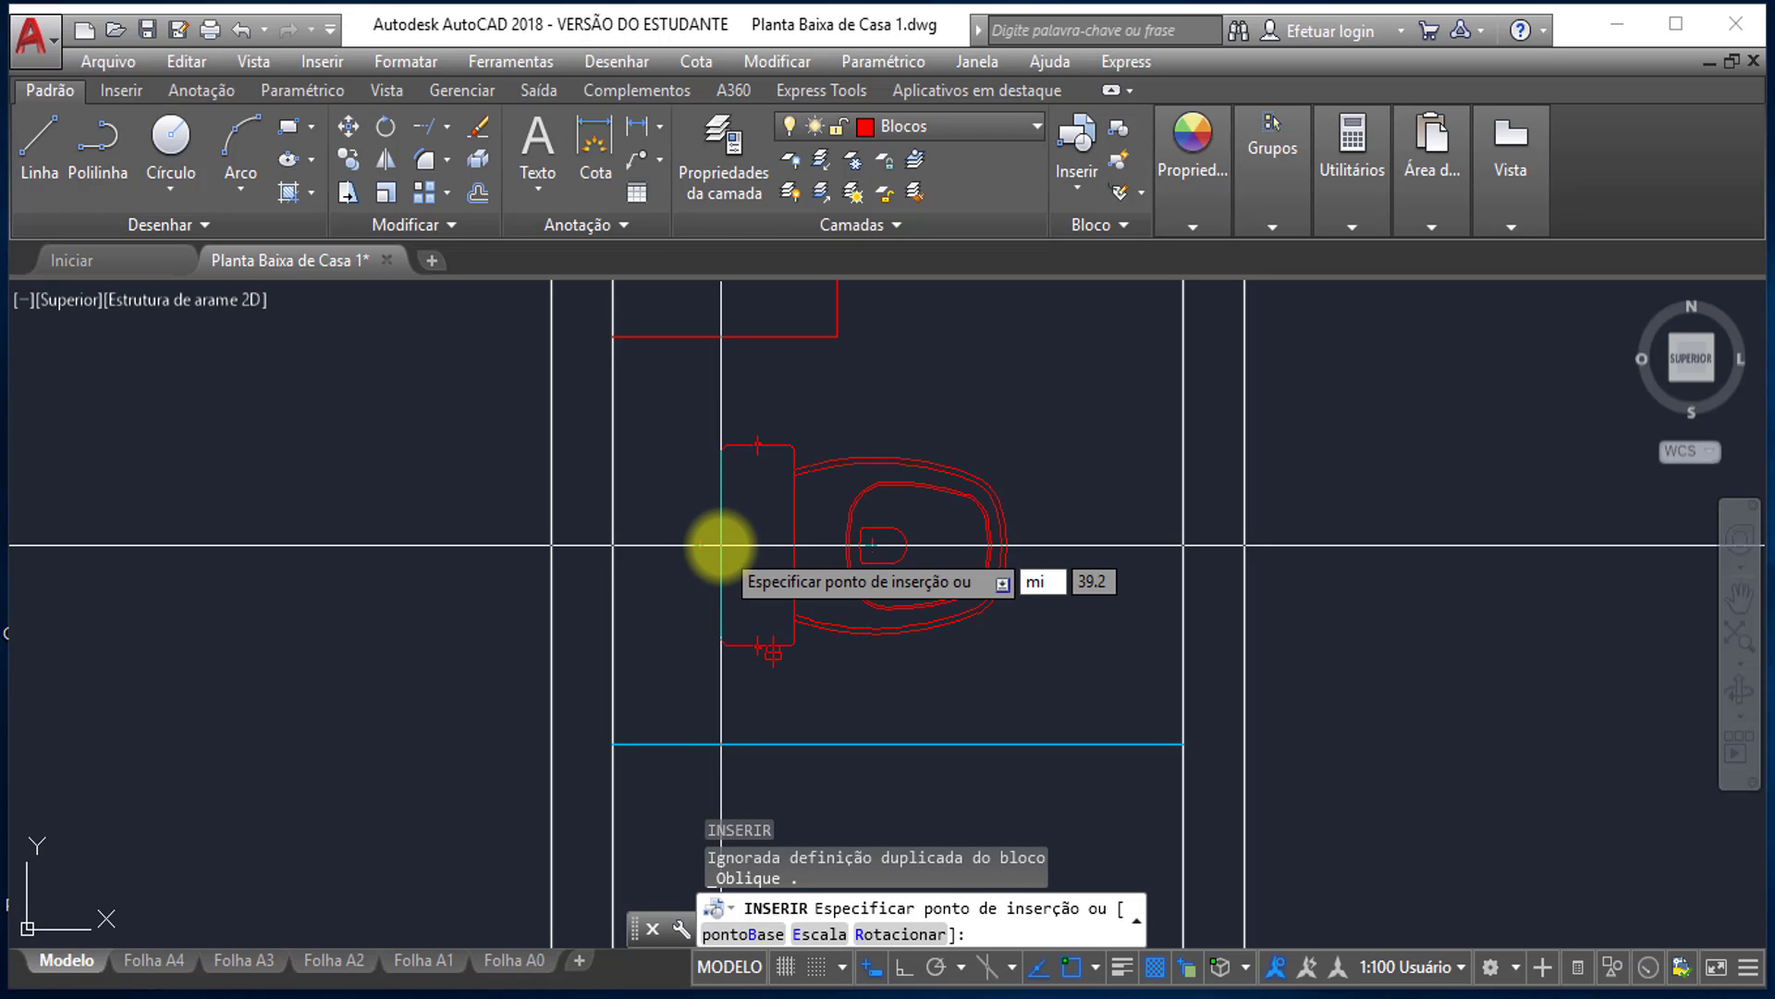
{"action": "type", "text": "d2"}
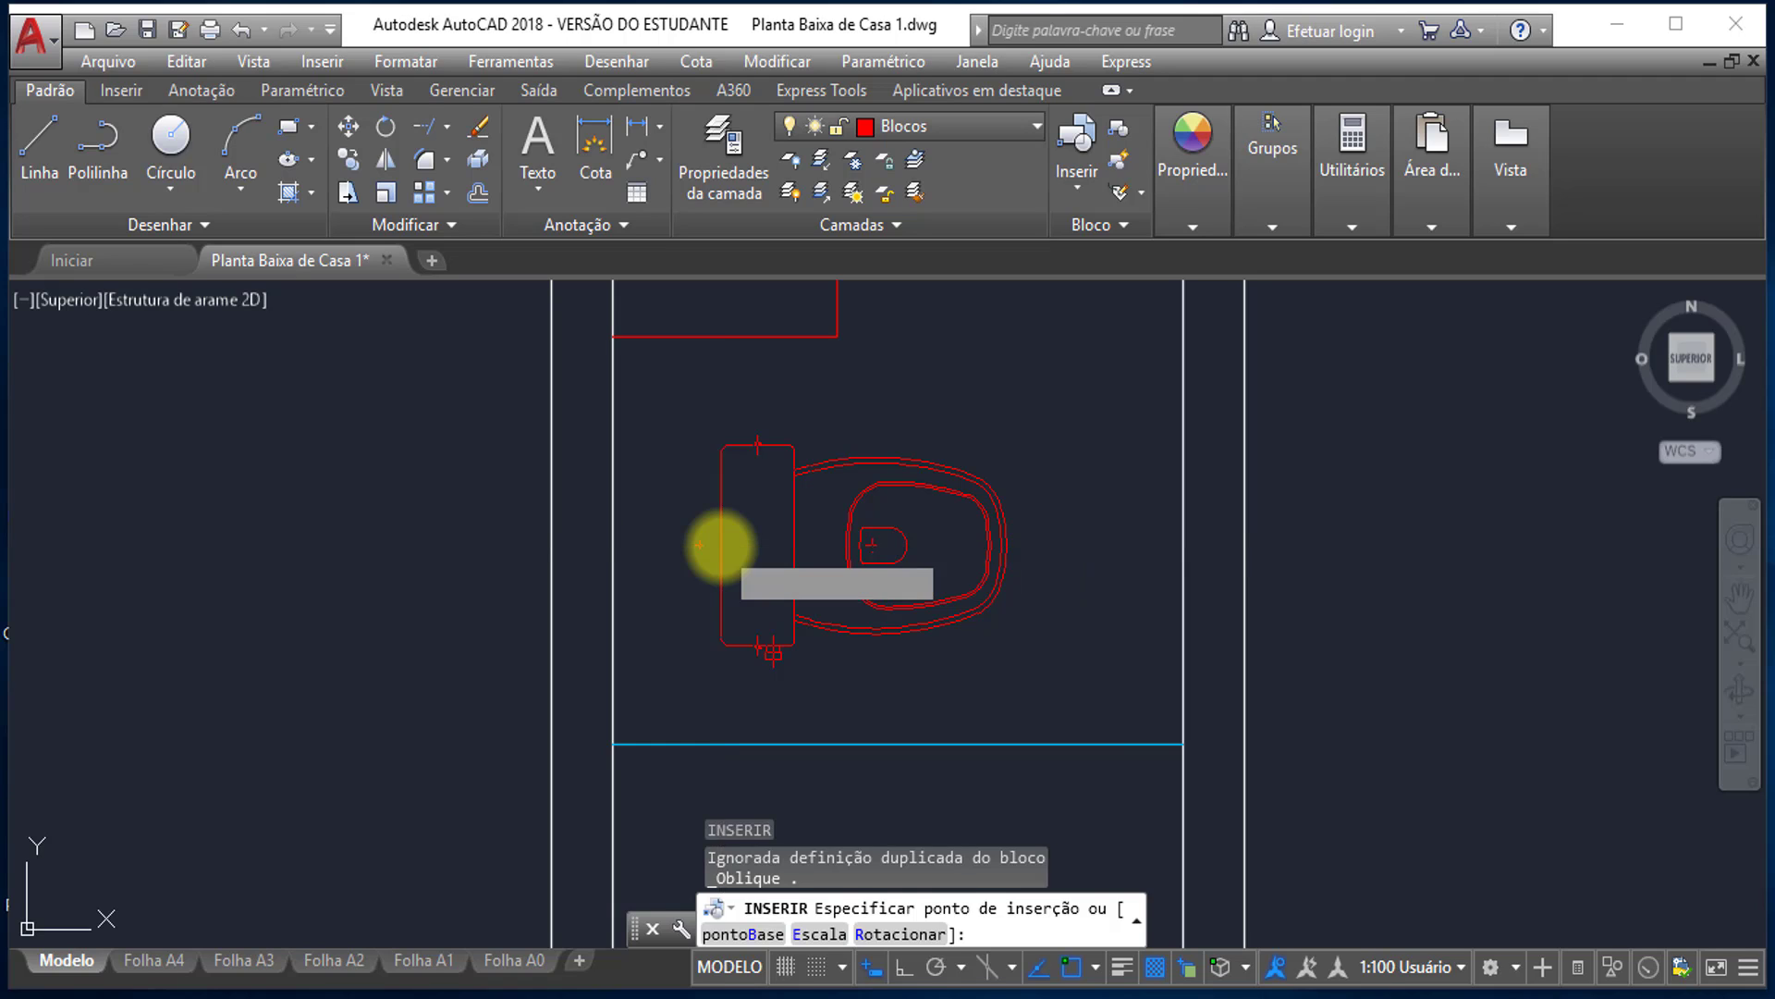
{"action": "key", "text": "Return"}
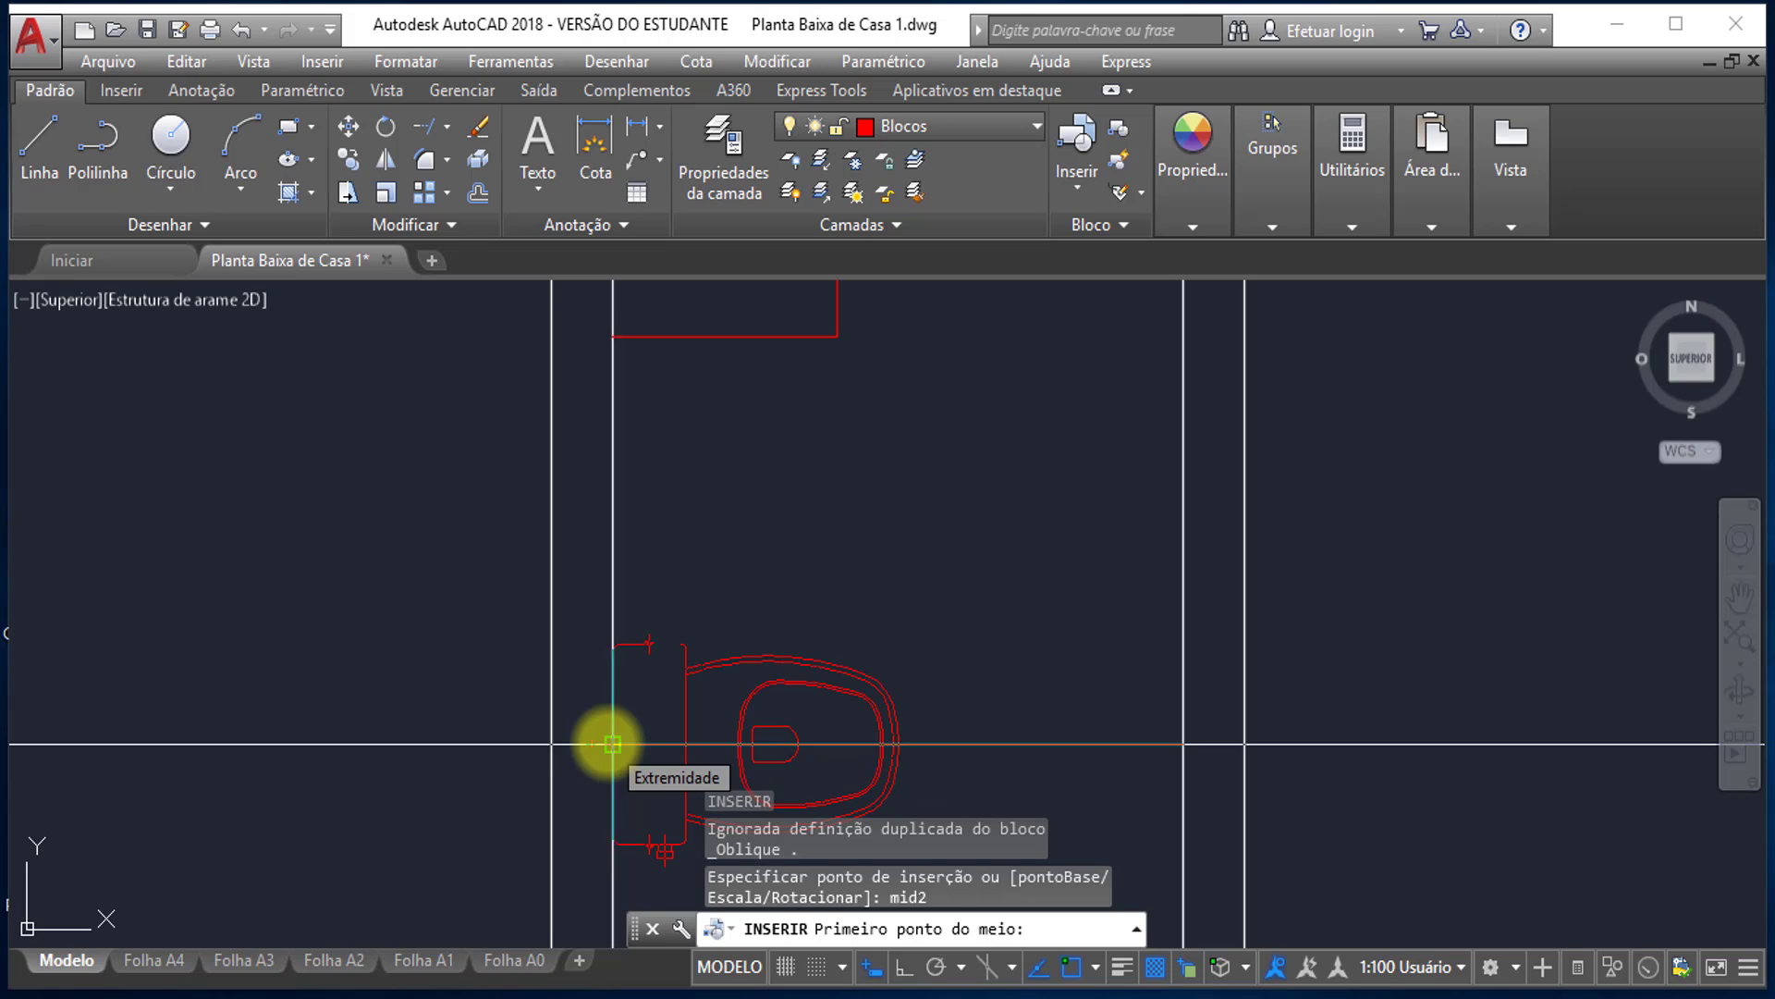
{"action": "left_click", "coordinate": [613, 743]}
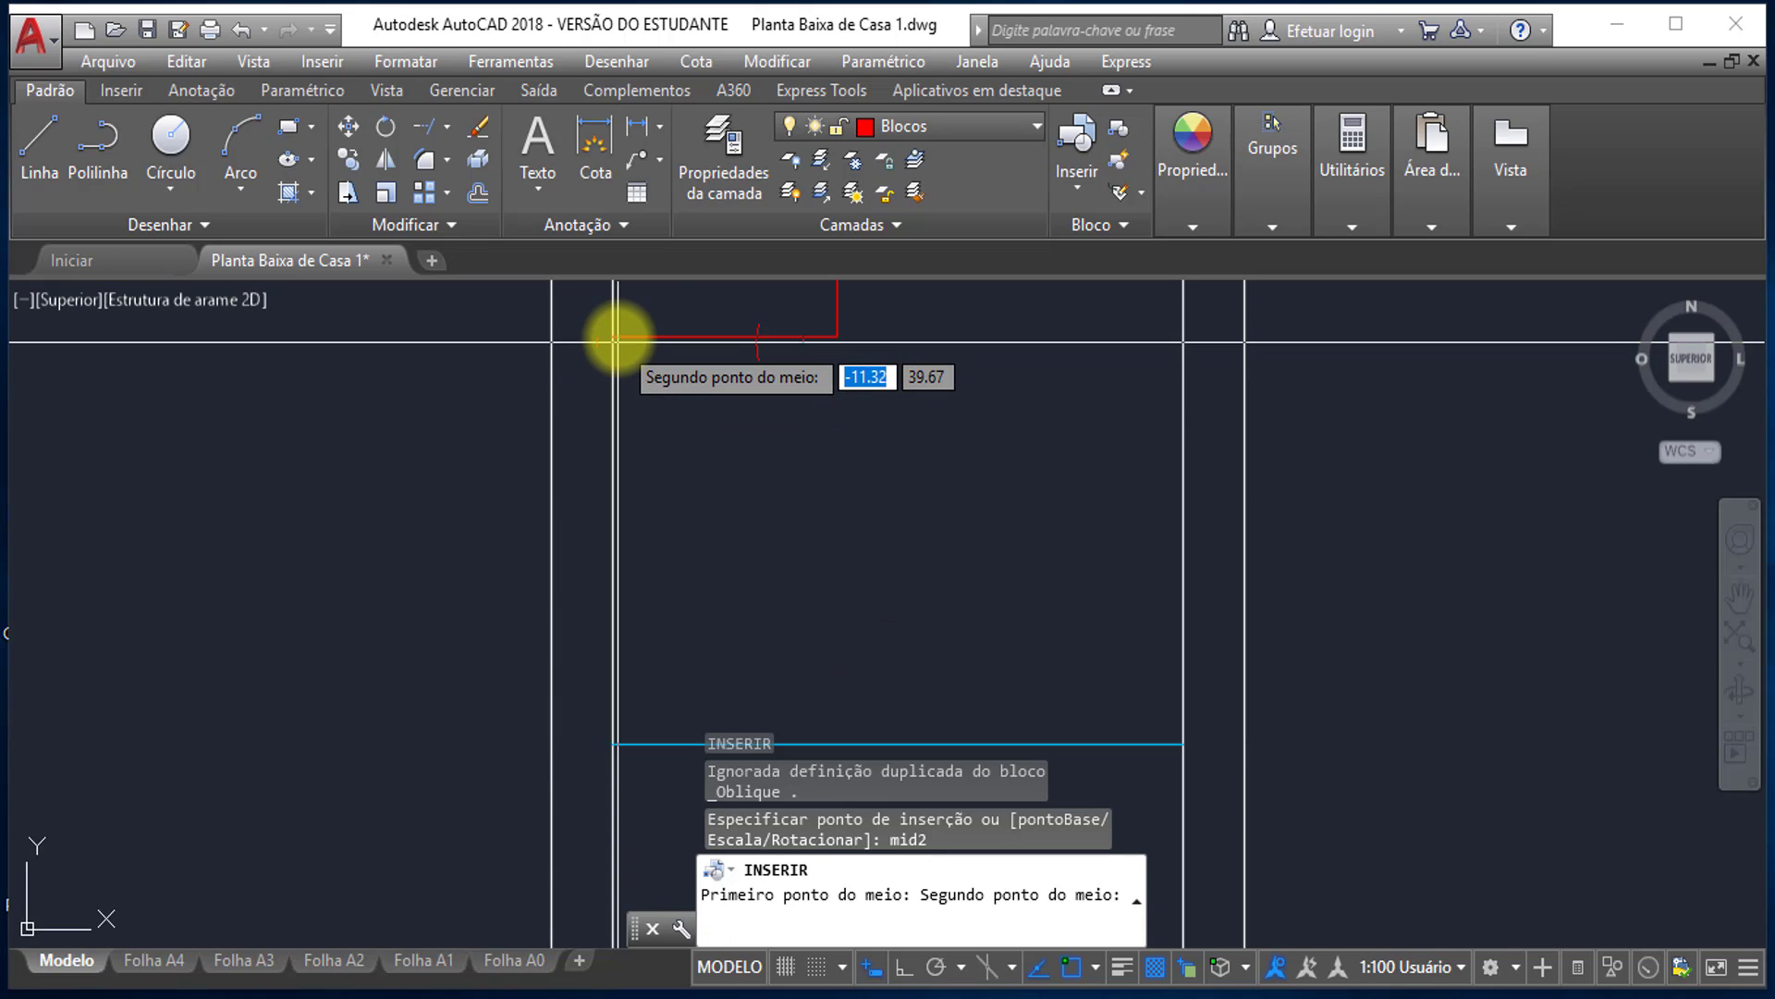
{"action": "scroll", "coordinate": [601, 370], "scroll_direction": "up", "scroll_amount": 2}
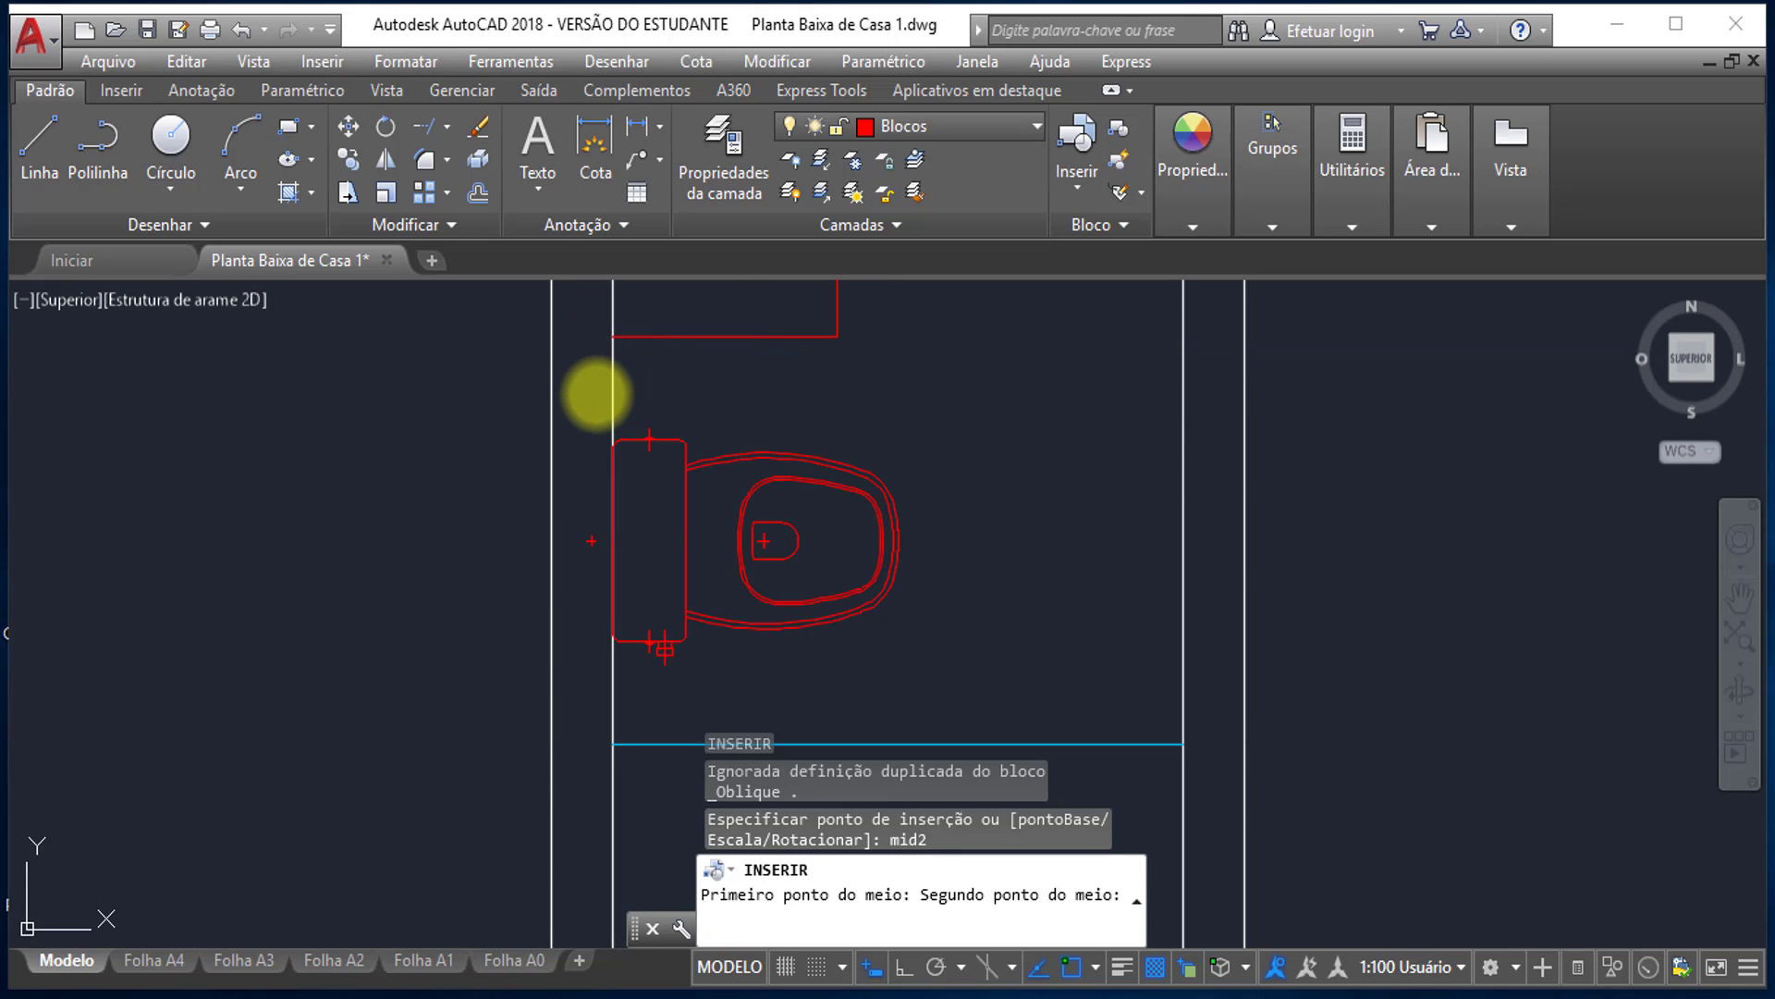
{"action": "left_click", "coordinate": [595, 388]}
- Measure the placed toilet's length from the wall-side edge of its tank to the front of the bowl
{"action": "scroll", "coordinate": [722, 471], "scroll_direction": "down", "scroll_amount": 1}
{"action": "scroll", "coordinate": [737, 482], "scroll_direction": "down", "scroll_amount": 3}
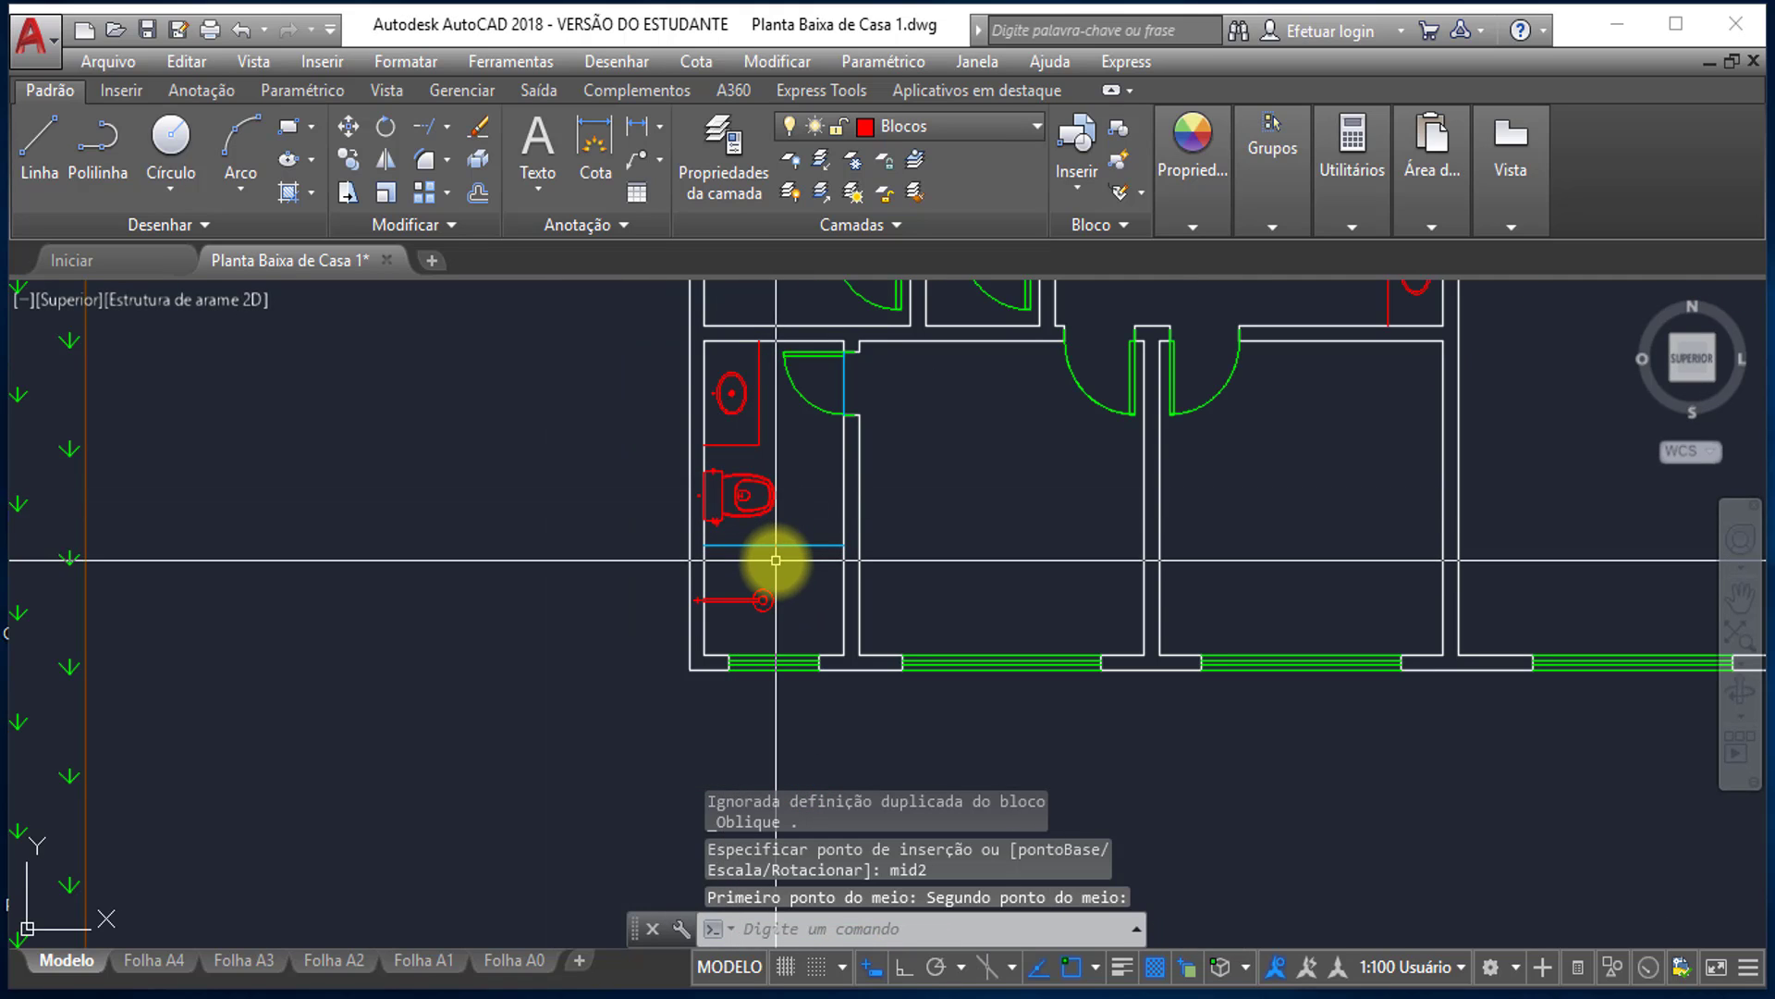
{"action": "scroll", "coordinate": [740, 503], "scroll_direction": "up", "scroll_amount": 3}
{"action": "scroll", "coordinate": [747, 500], "scroll_direction": "up", "scroll_amount": 1}
{"action": "scroll", "coordinate": [589, 464], "scroll_direction": "up", "scroll_amount": 4}
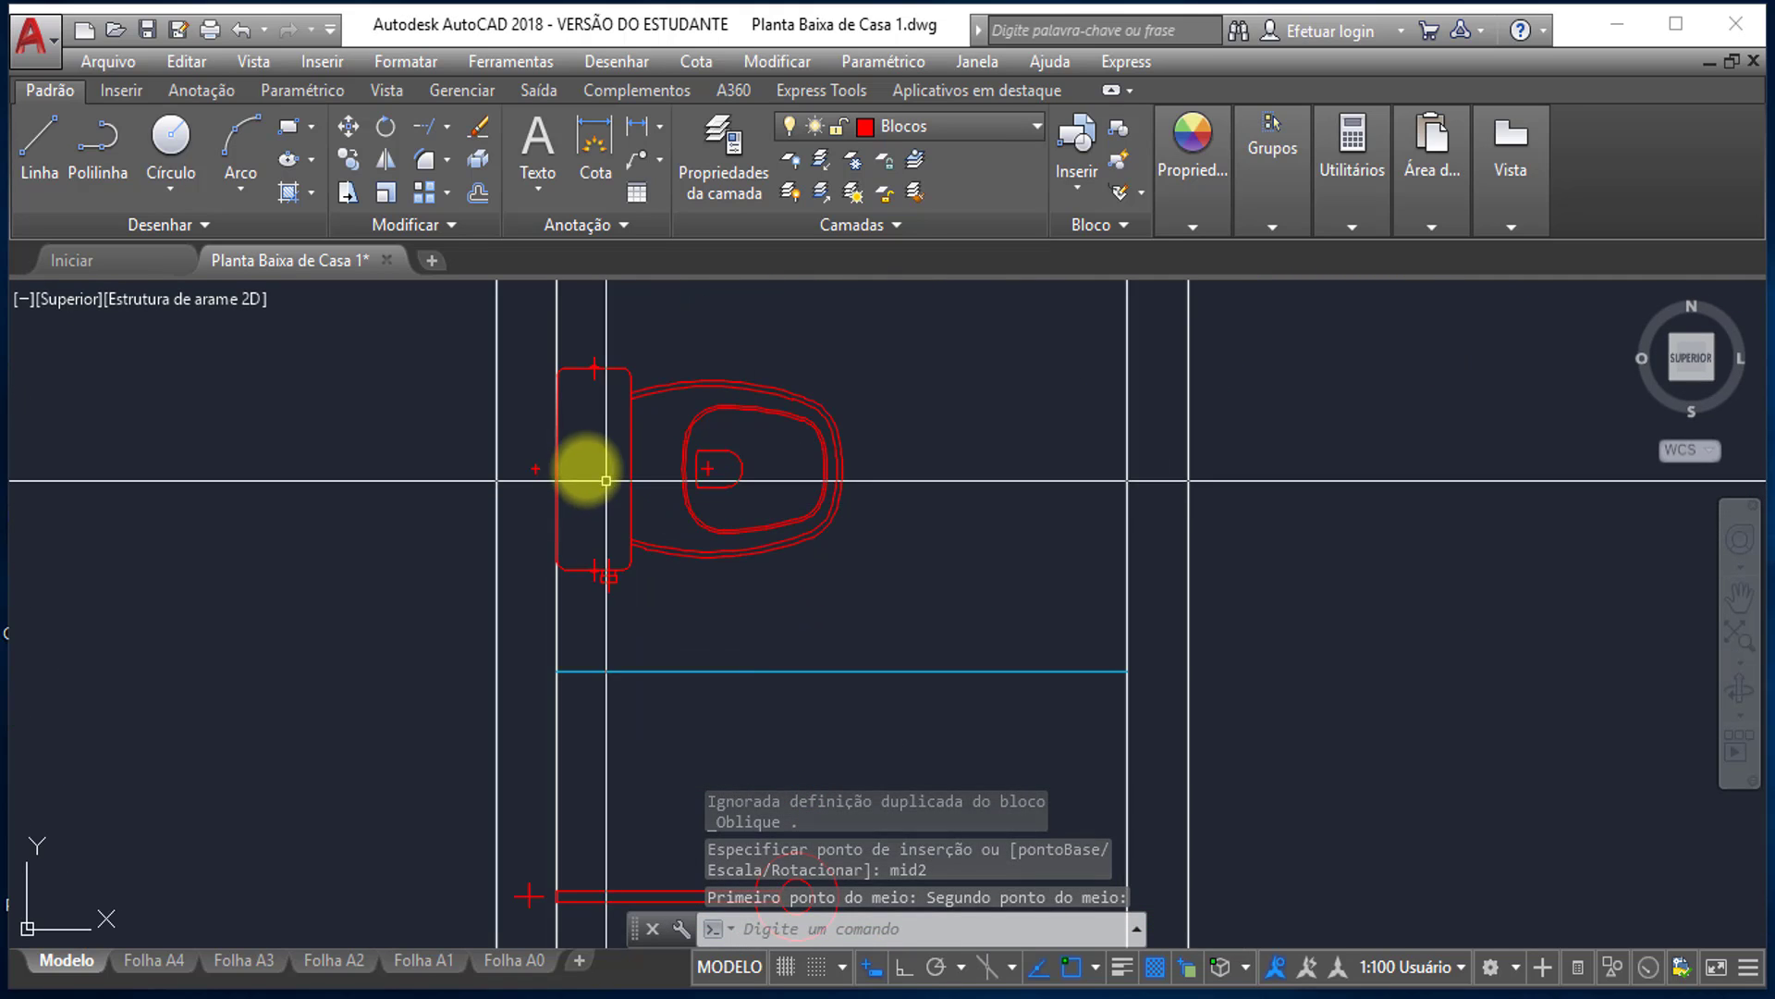
{"action": "scroll", "coordinate": [597, 509], "scroll_direction": "up", "scroll_amount": 2}
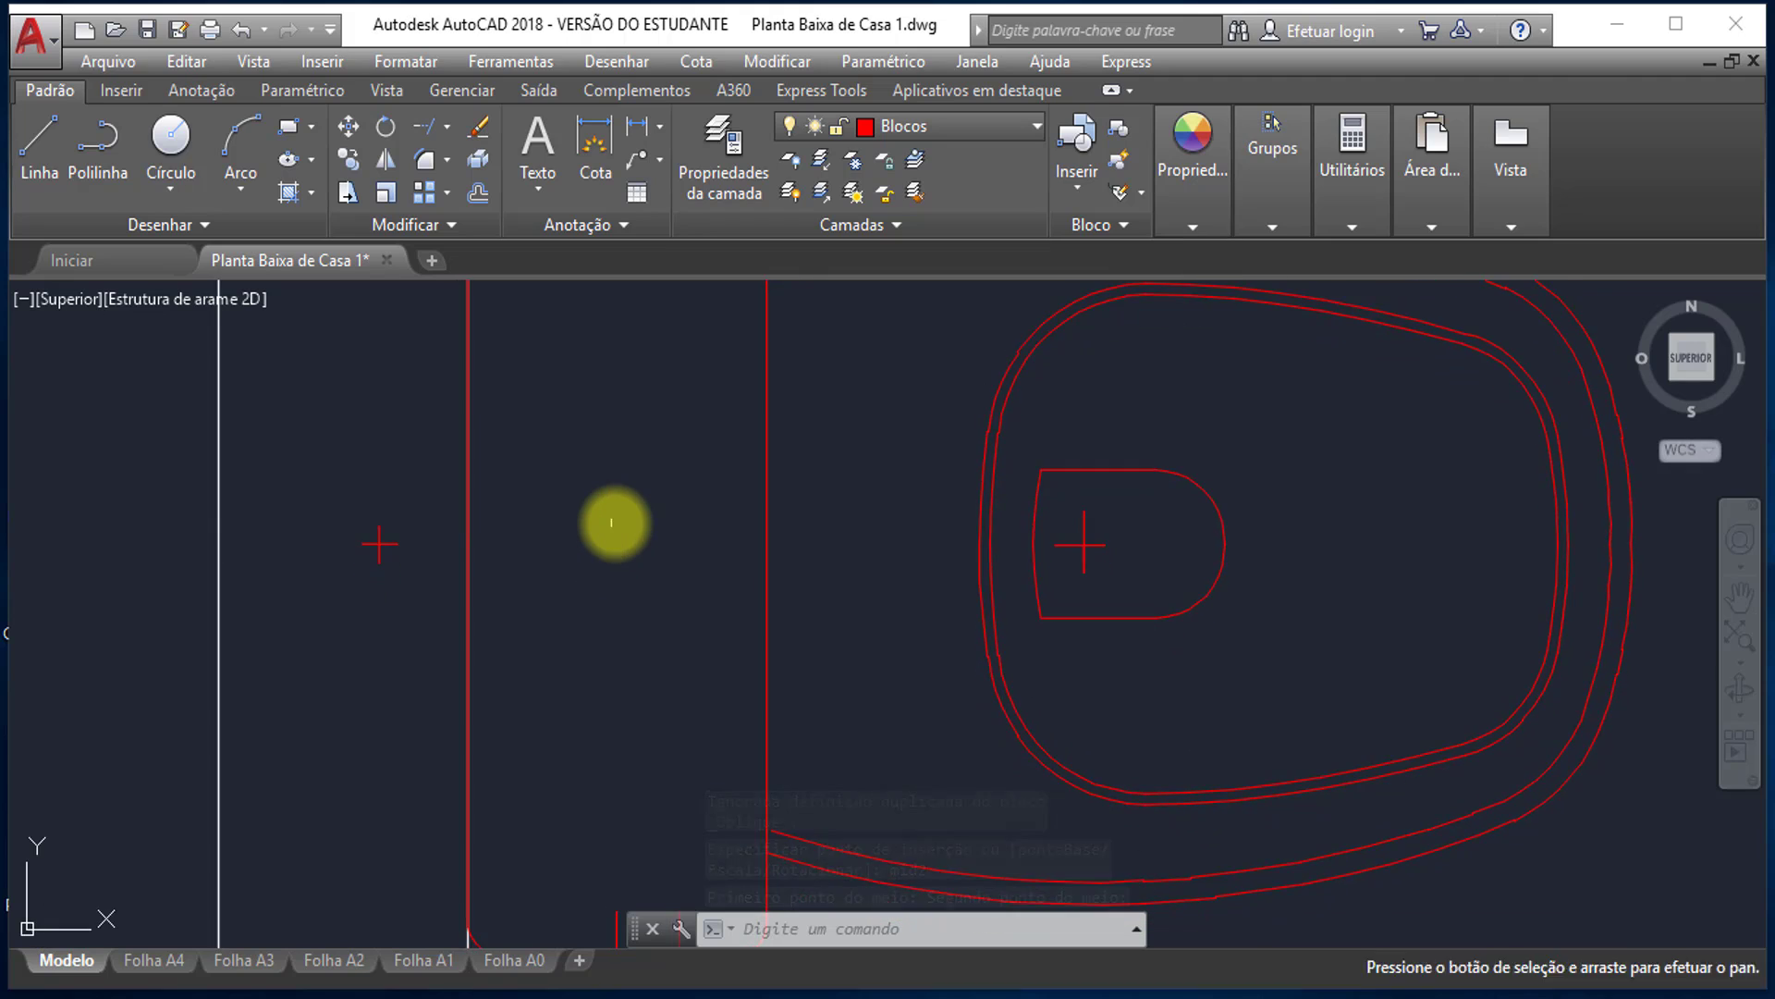
{"action": "scroll", "coordinate": [615, 520], "scroll_direction": "down", "scroll_amount": 4}
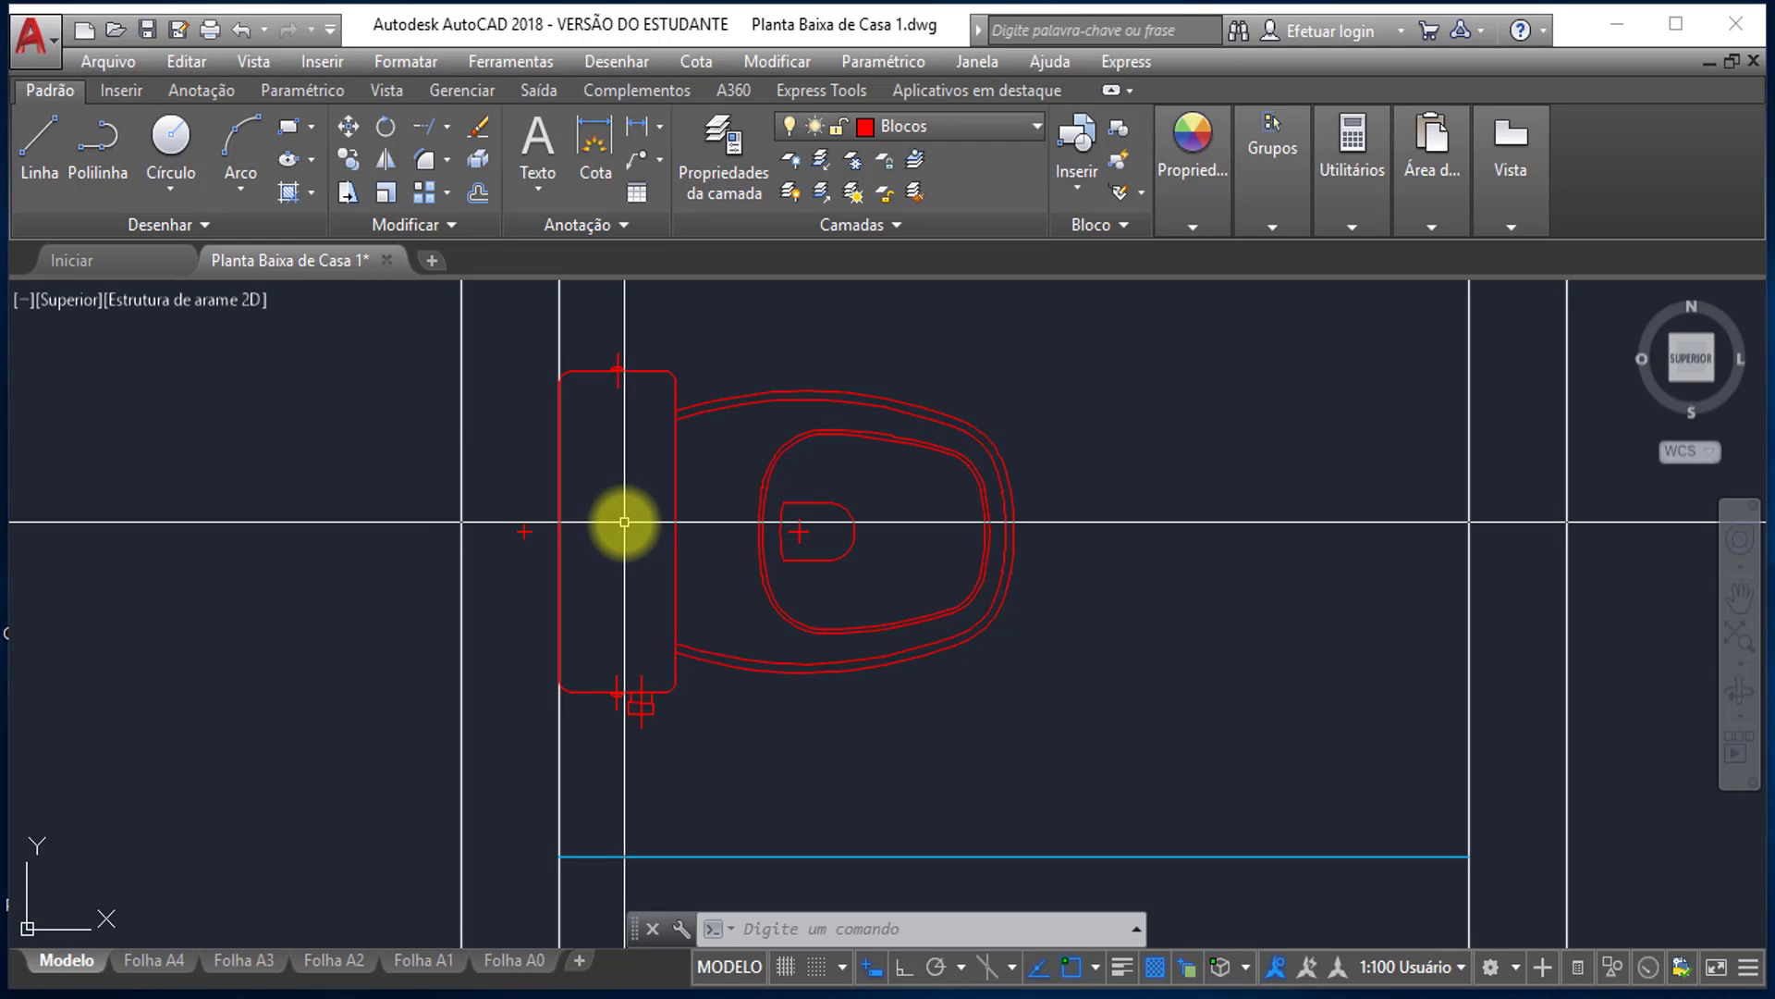
{"action": "key", "text": "Return"}
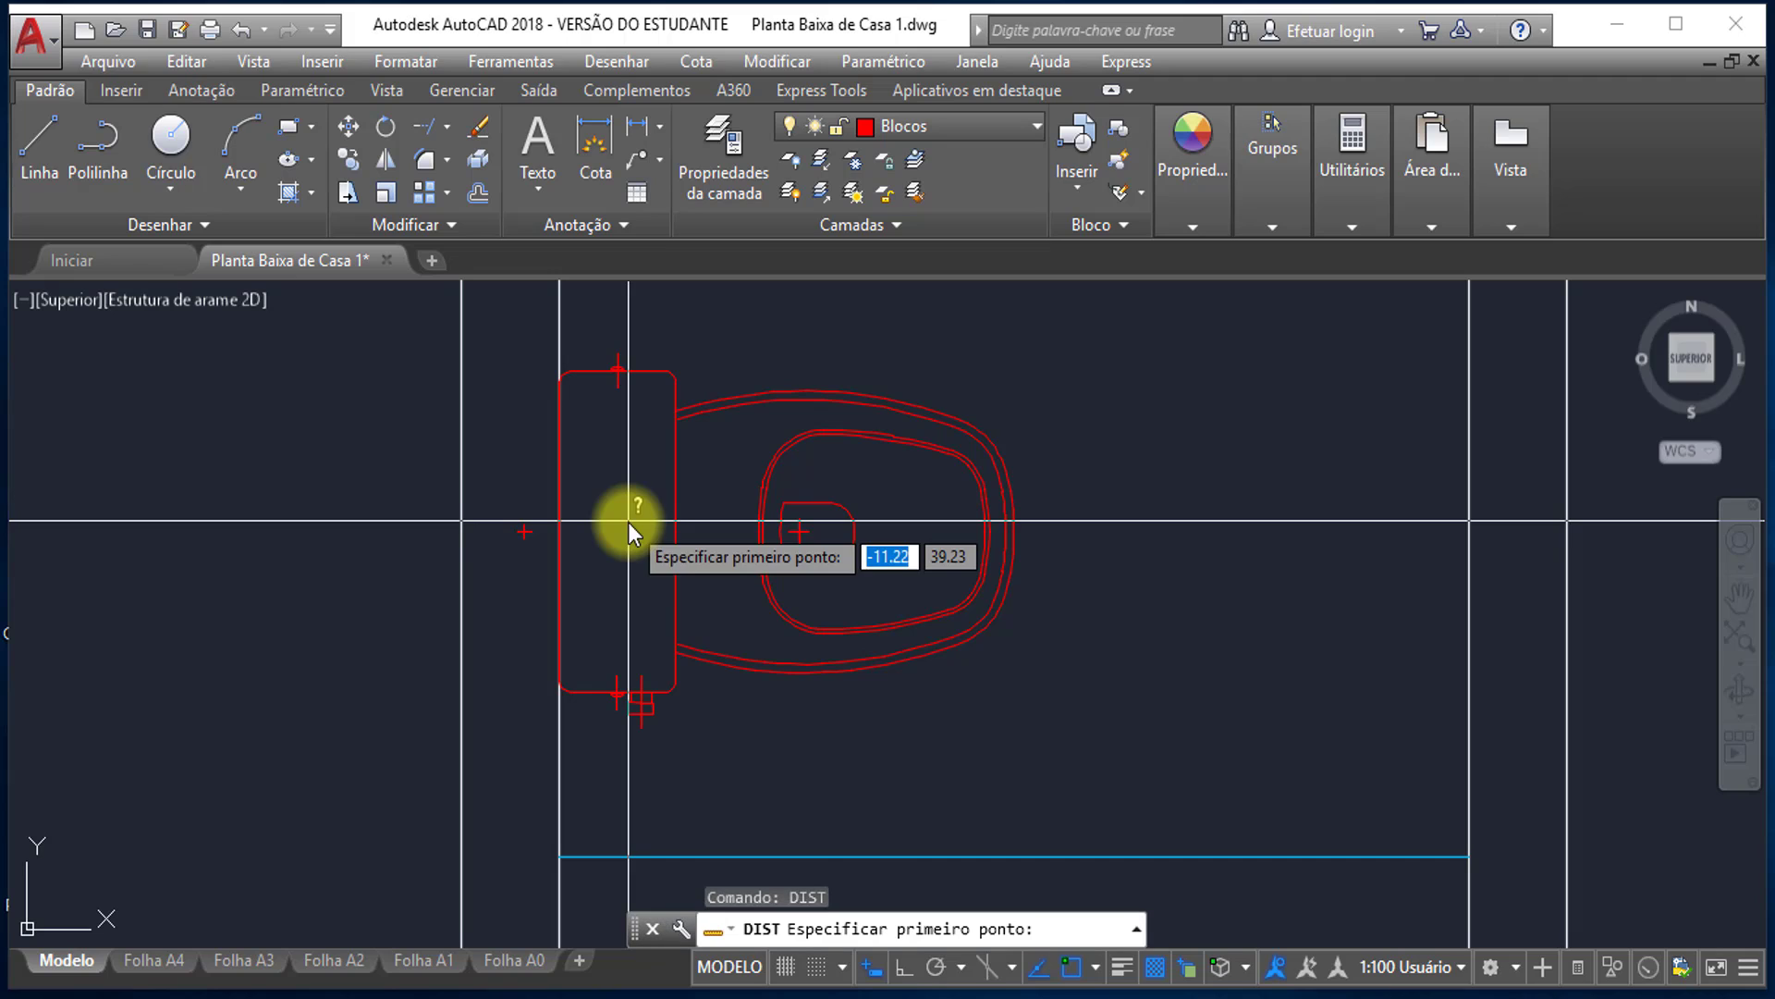
{"action": "left_click", "coordinate": [558, 531]}
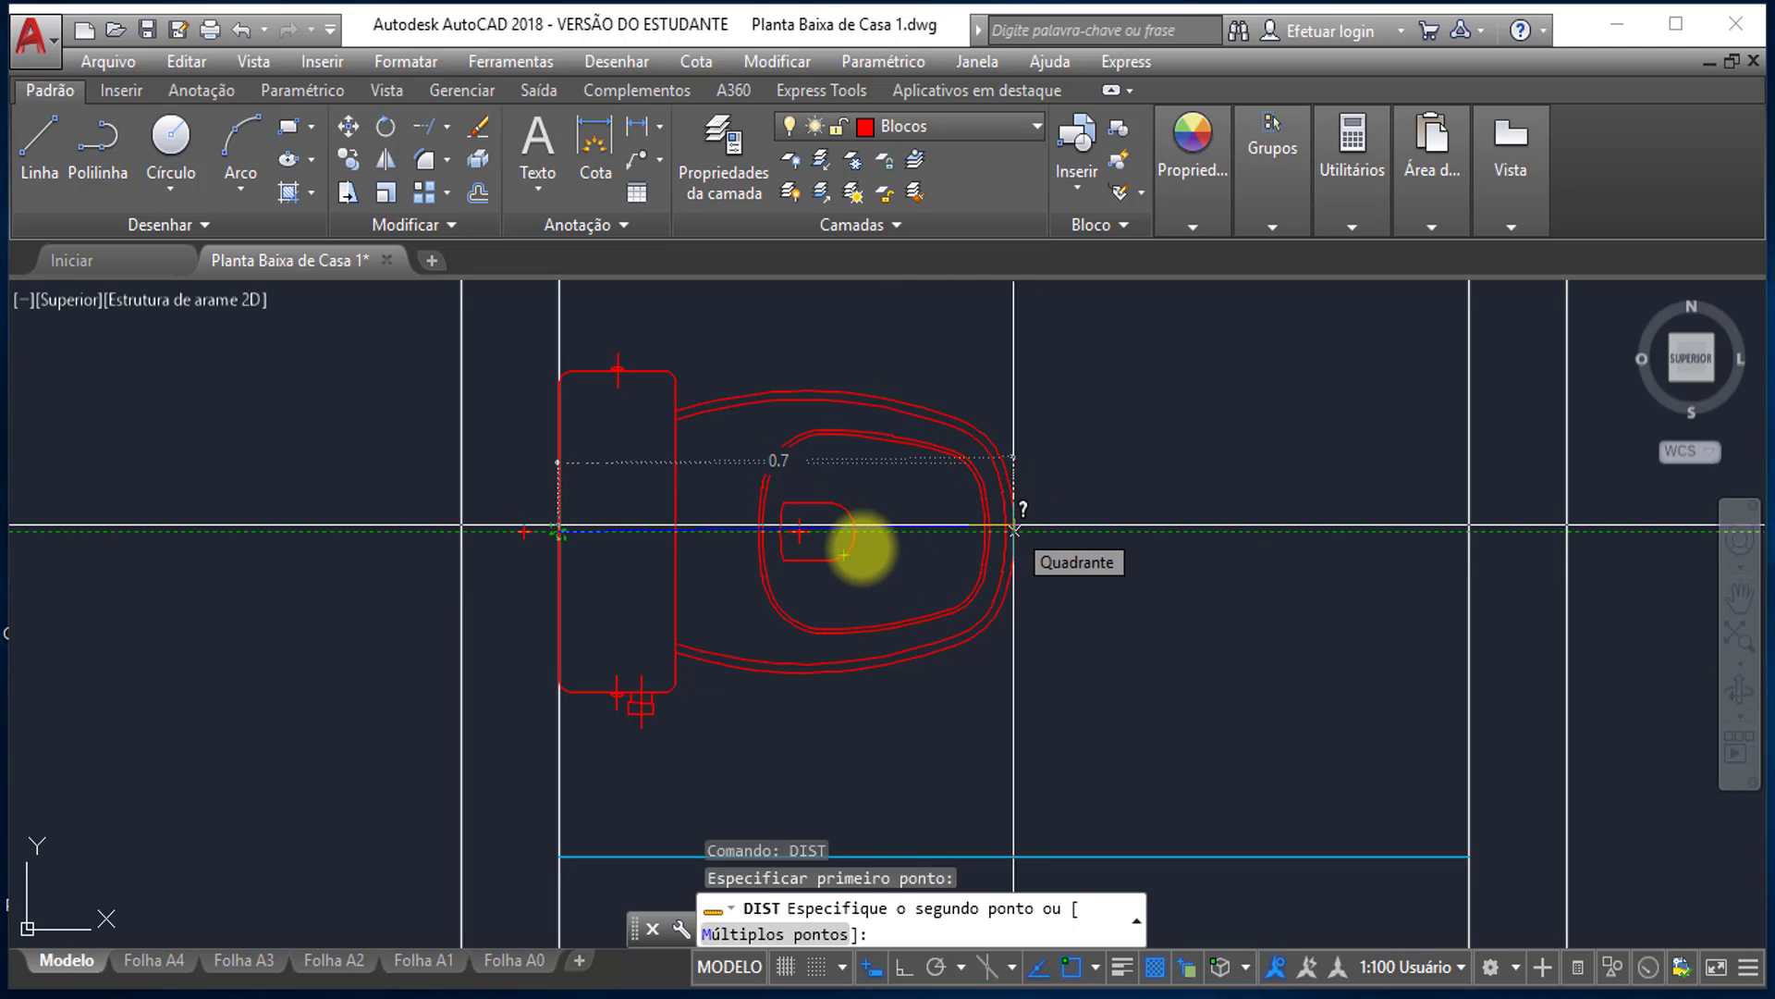
{"action": "key", "text": "Escape"}
{"action": "key", "text": "Escape"}
{"action": "key", "text": "Escape"}
- Insert the Vaso Sanitario block in the first upper bathroom, midway between the counter's wall corner and the shower line's left end, using mid2
{"action": "scroll", "coordinate": [831, 578], "scroll_direction": "down", "scroll_amount": 8}
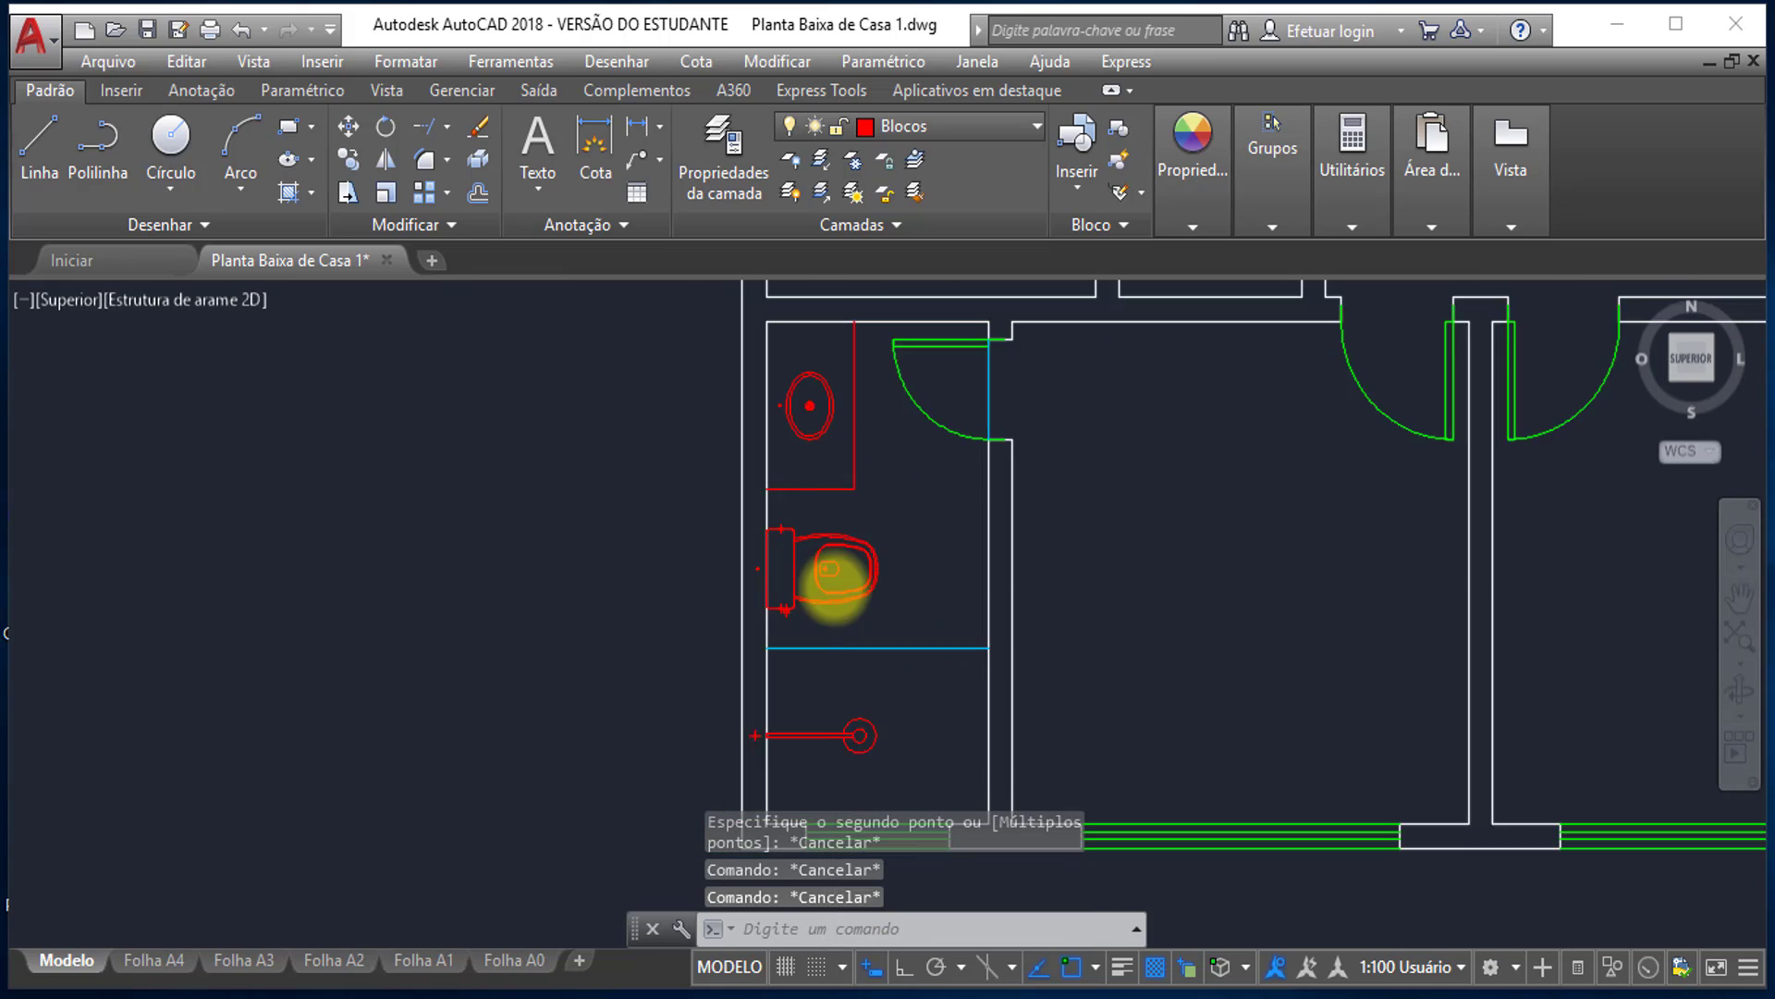
{"action": "scroll", "coordinate": [684, 564], "scroll_direction": "down", "scroll_amount": 3}
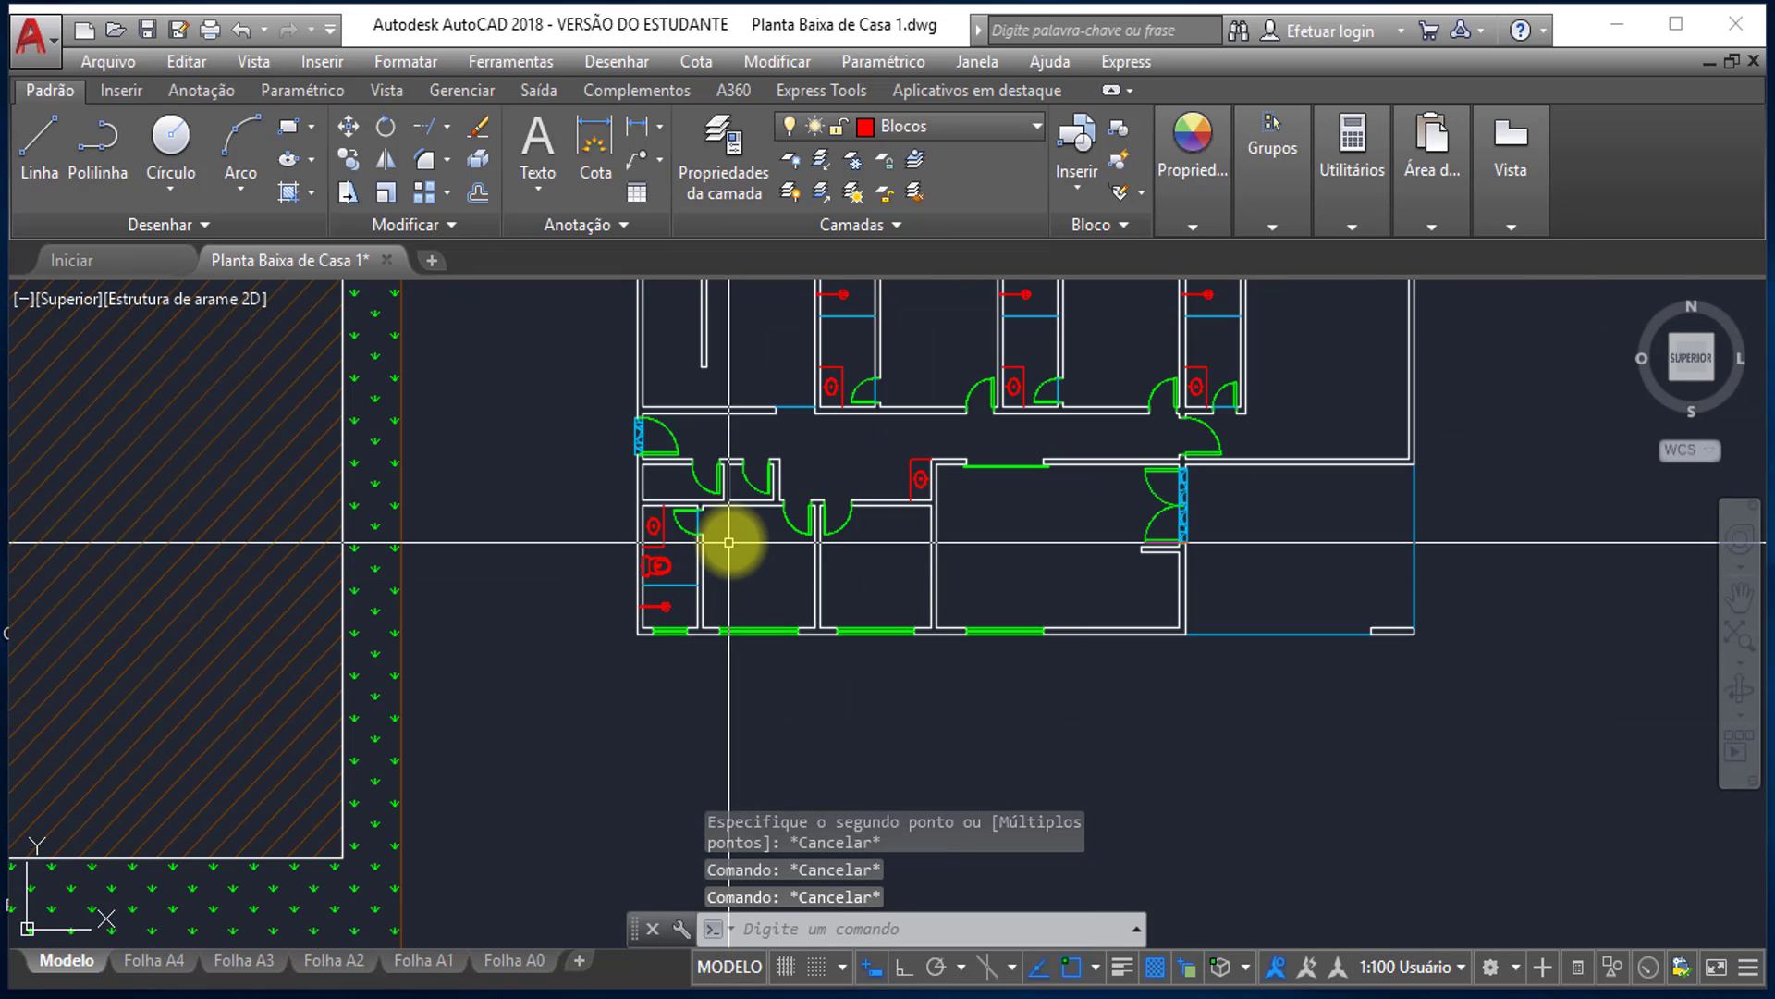
{"action": "middle_click_drag", "start_coordinate": [737, 535], "coordinate": [728, 607]}
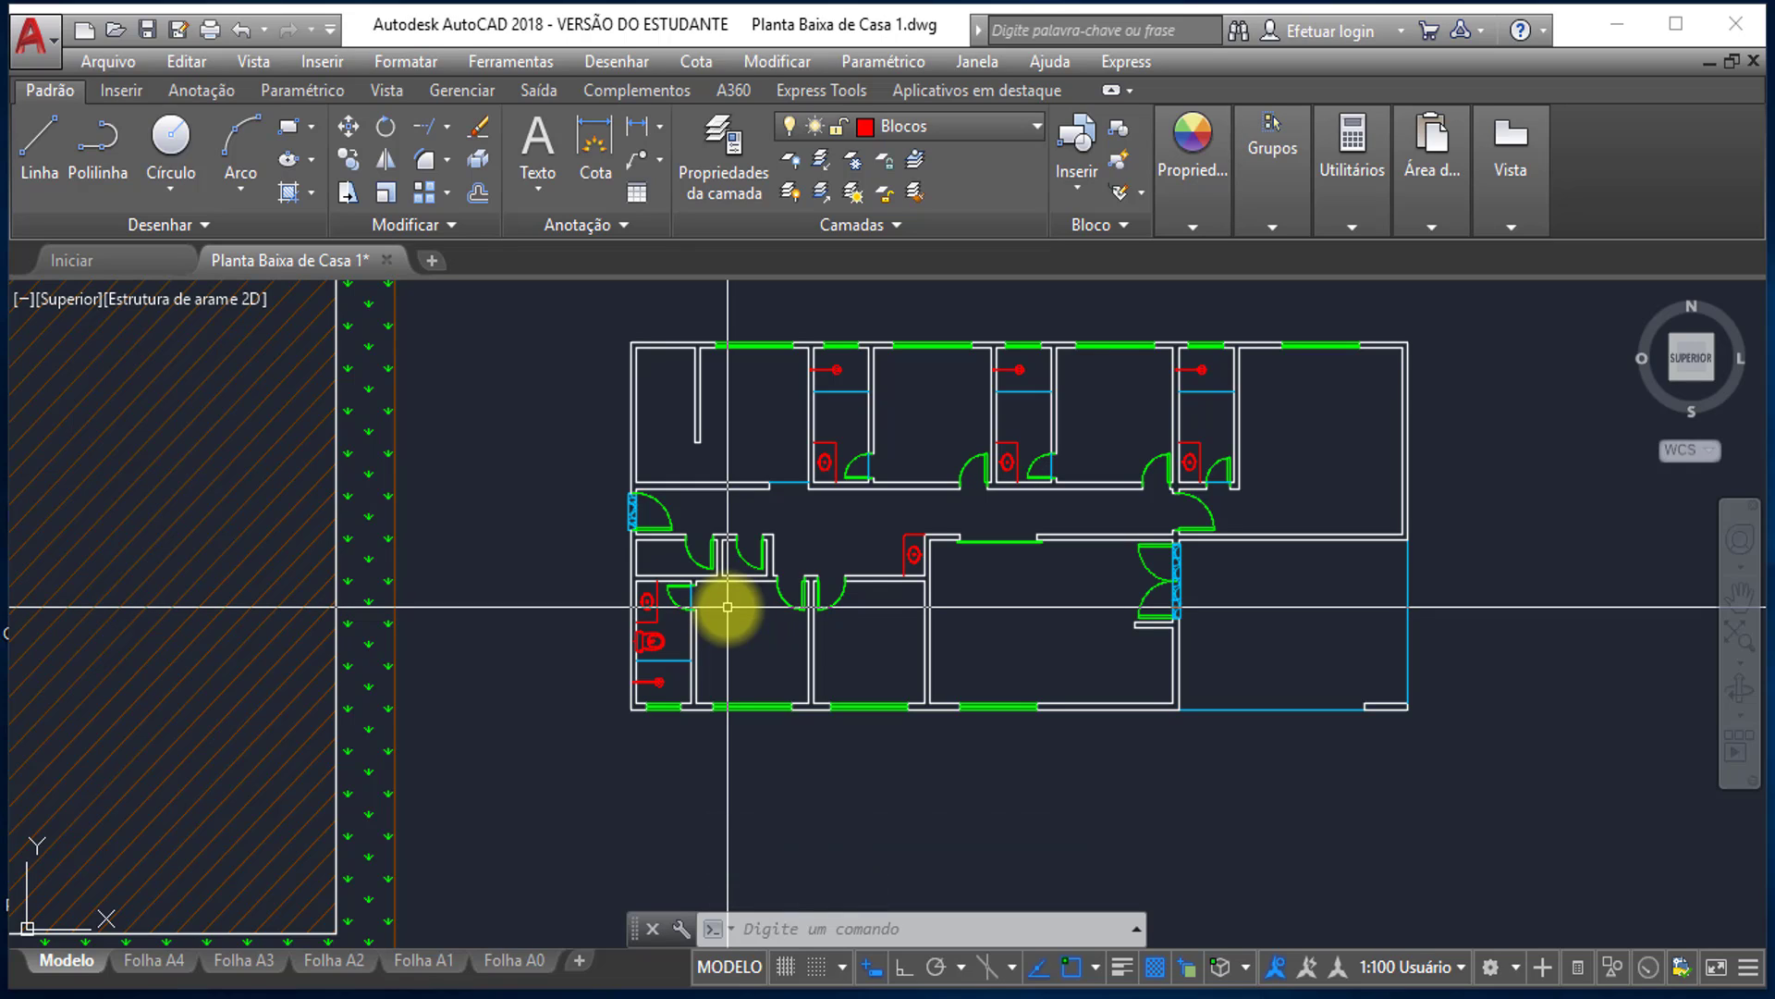
{"action": "middle_click_drag", "start_coordinate": [832, 424], "coordinate": [744, 527]}
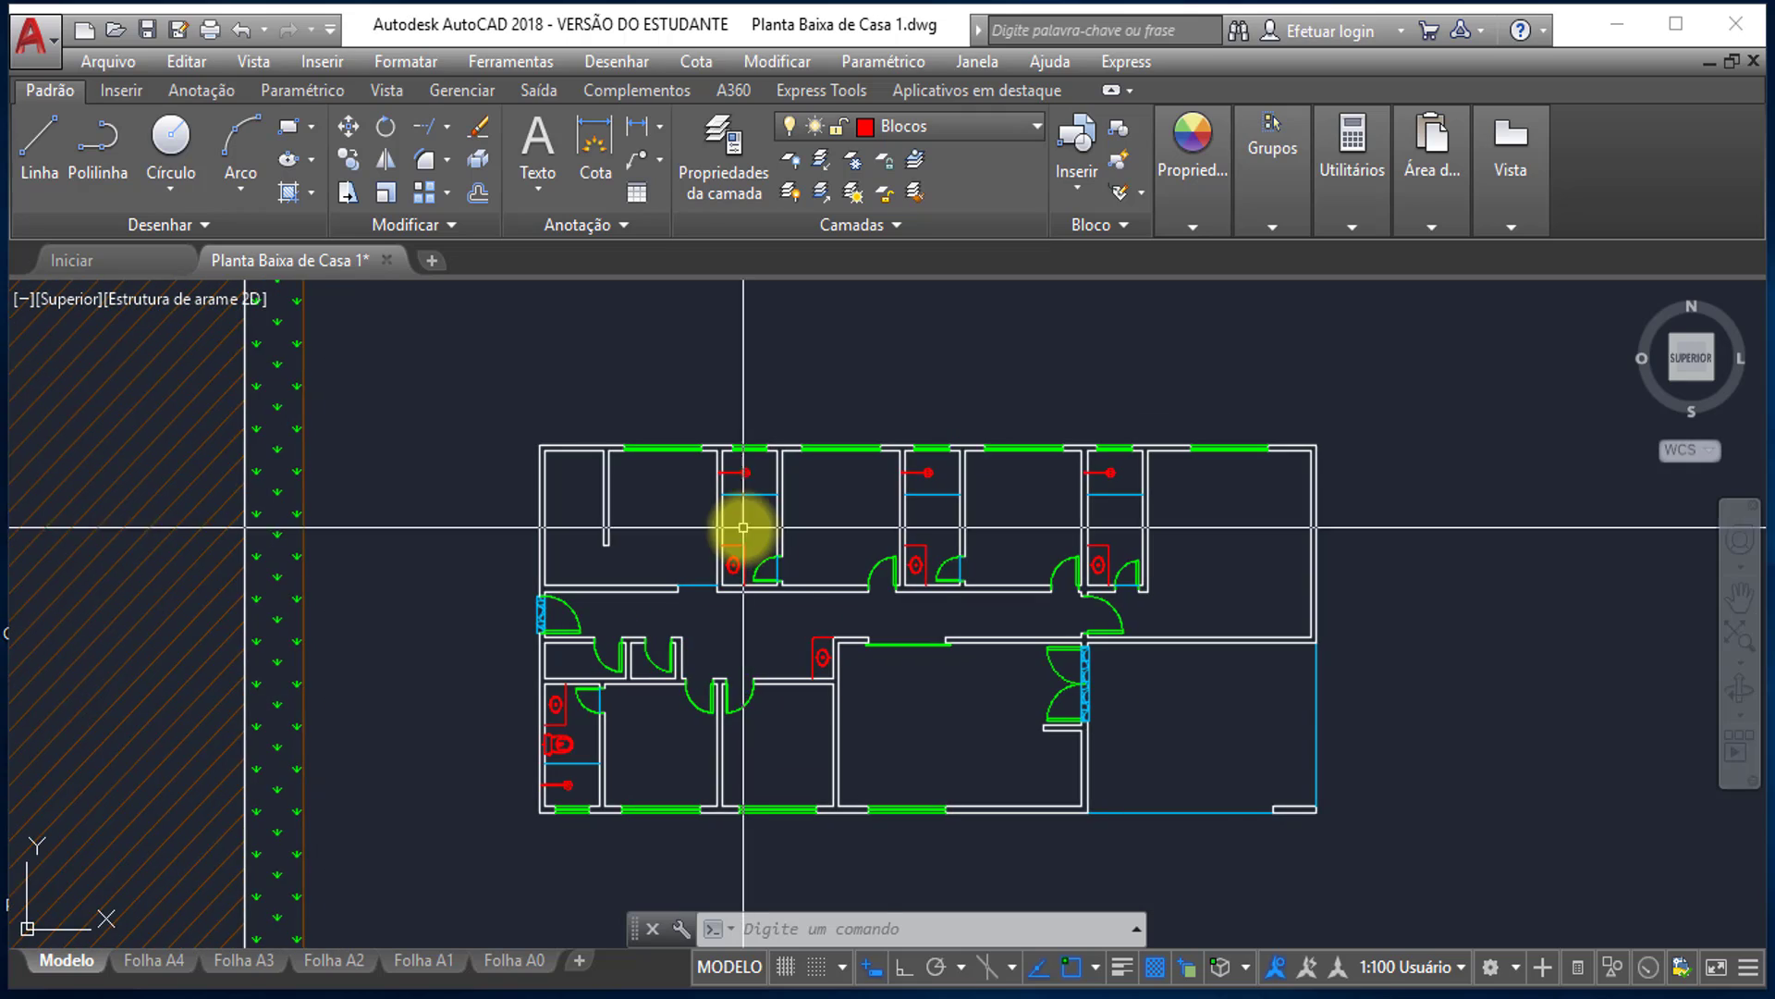
{"action": "scroll", "coordinate": [740, 524], "scroll_direction": "up", "scroll_amount": 6}
{"action": "scroll", "coordinate": [697, 490], "scroll_direction": "up", "scroll_amount": 1}
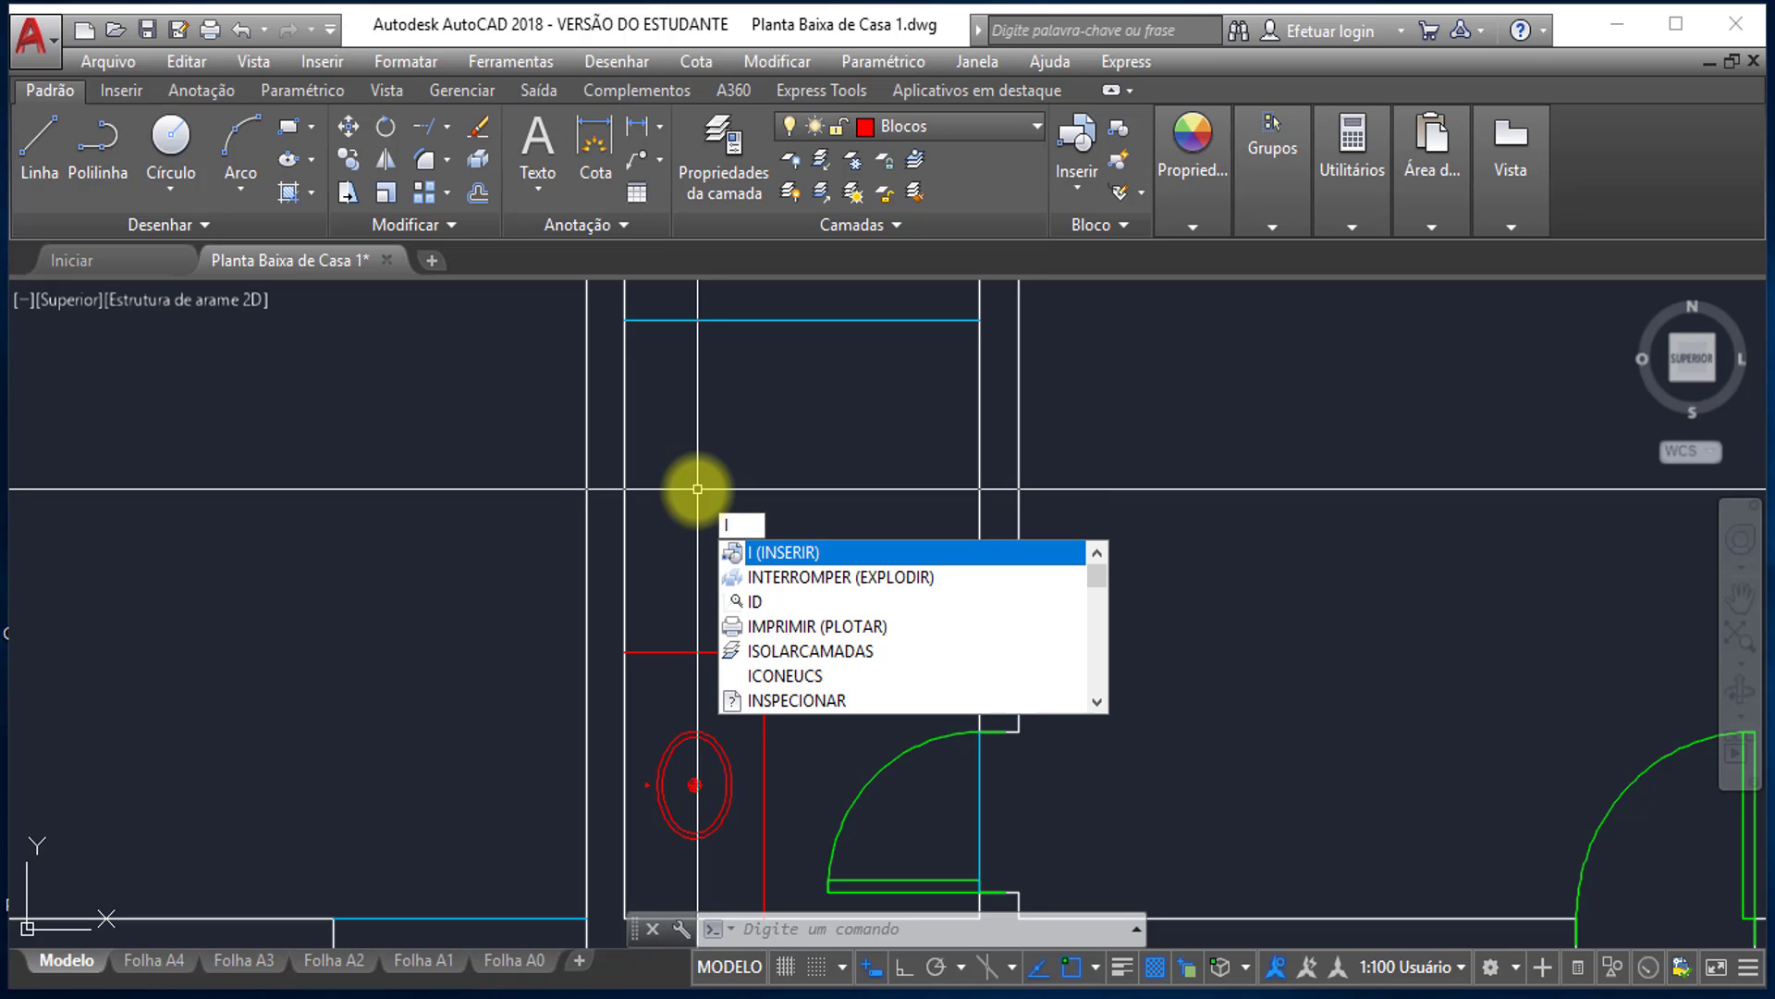
{"action": "key", "text": "Return"}
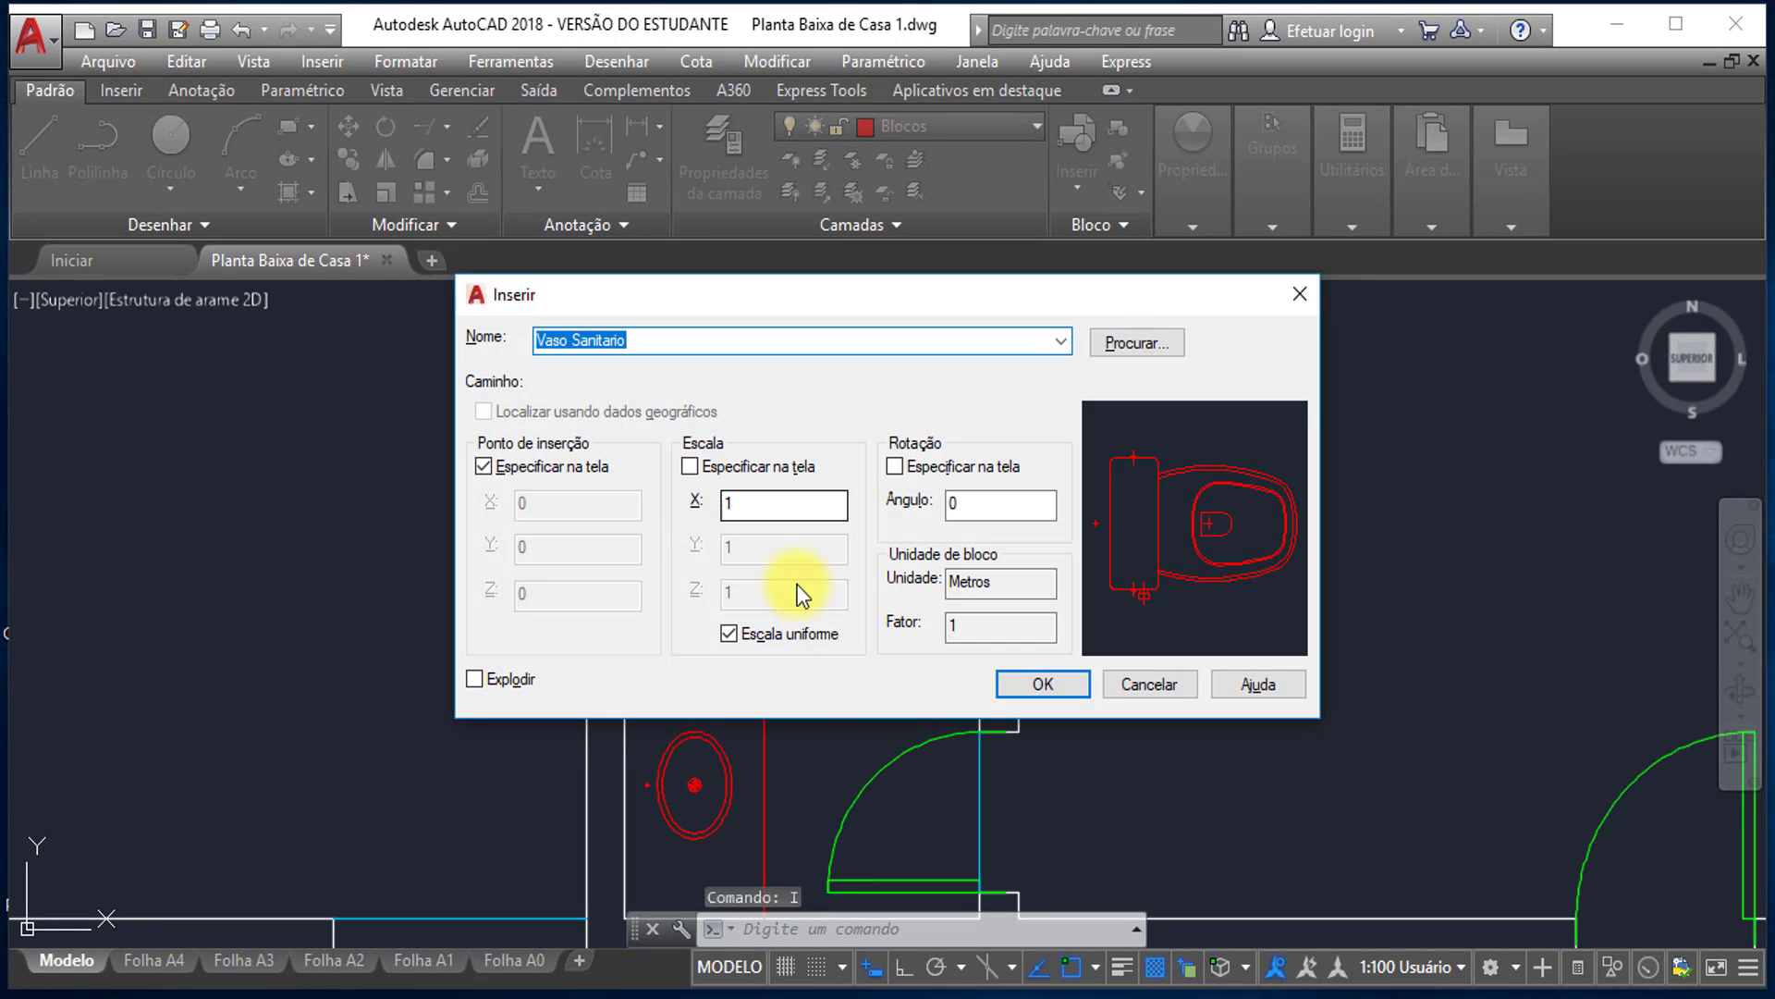
{"action": "left_click", "coordinate": [1054, 685]}
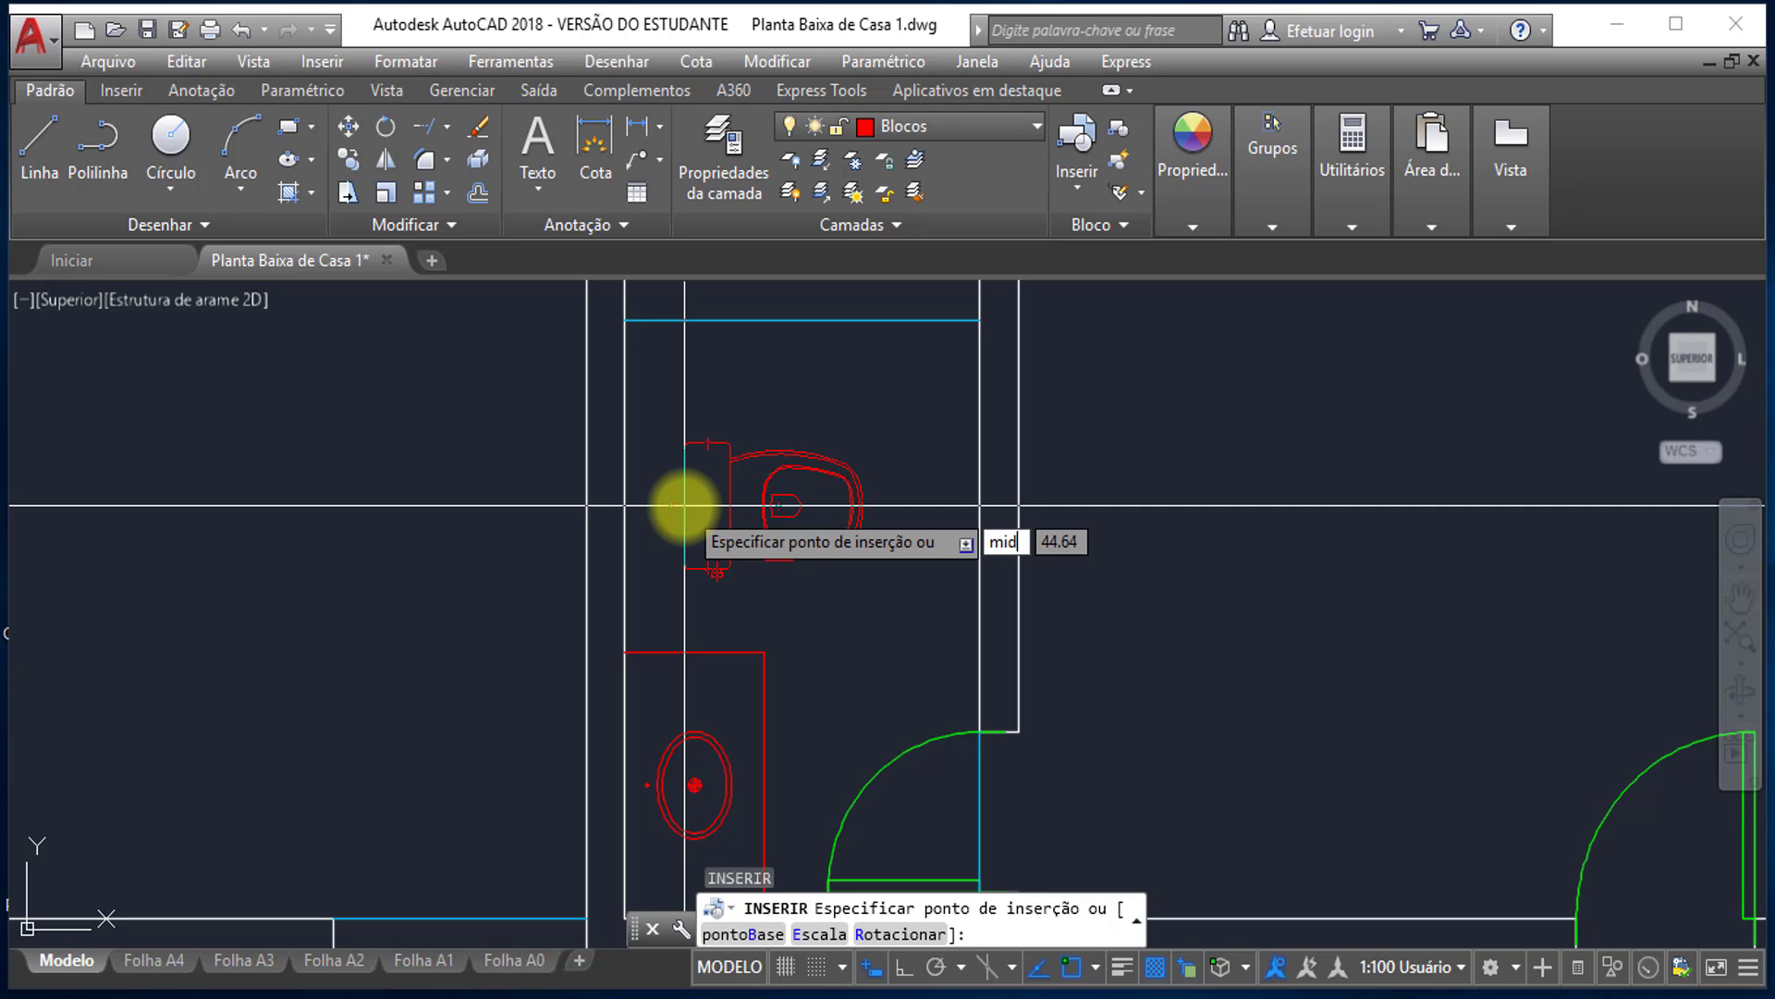
{"action": "type", "text": "mid2"}
{"action": "key", "text": "Return"}
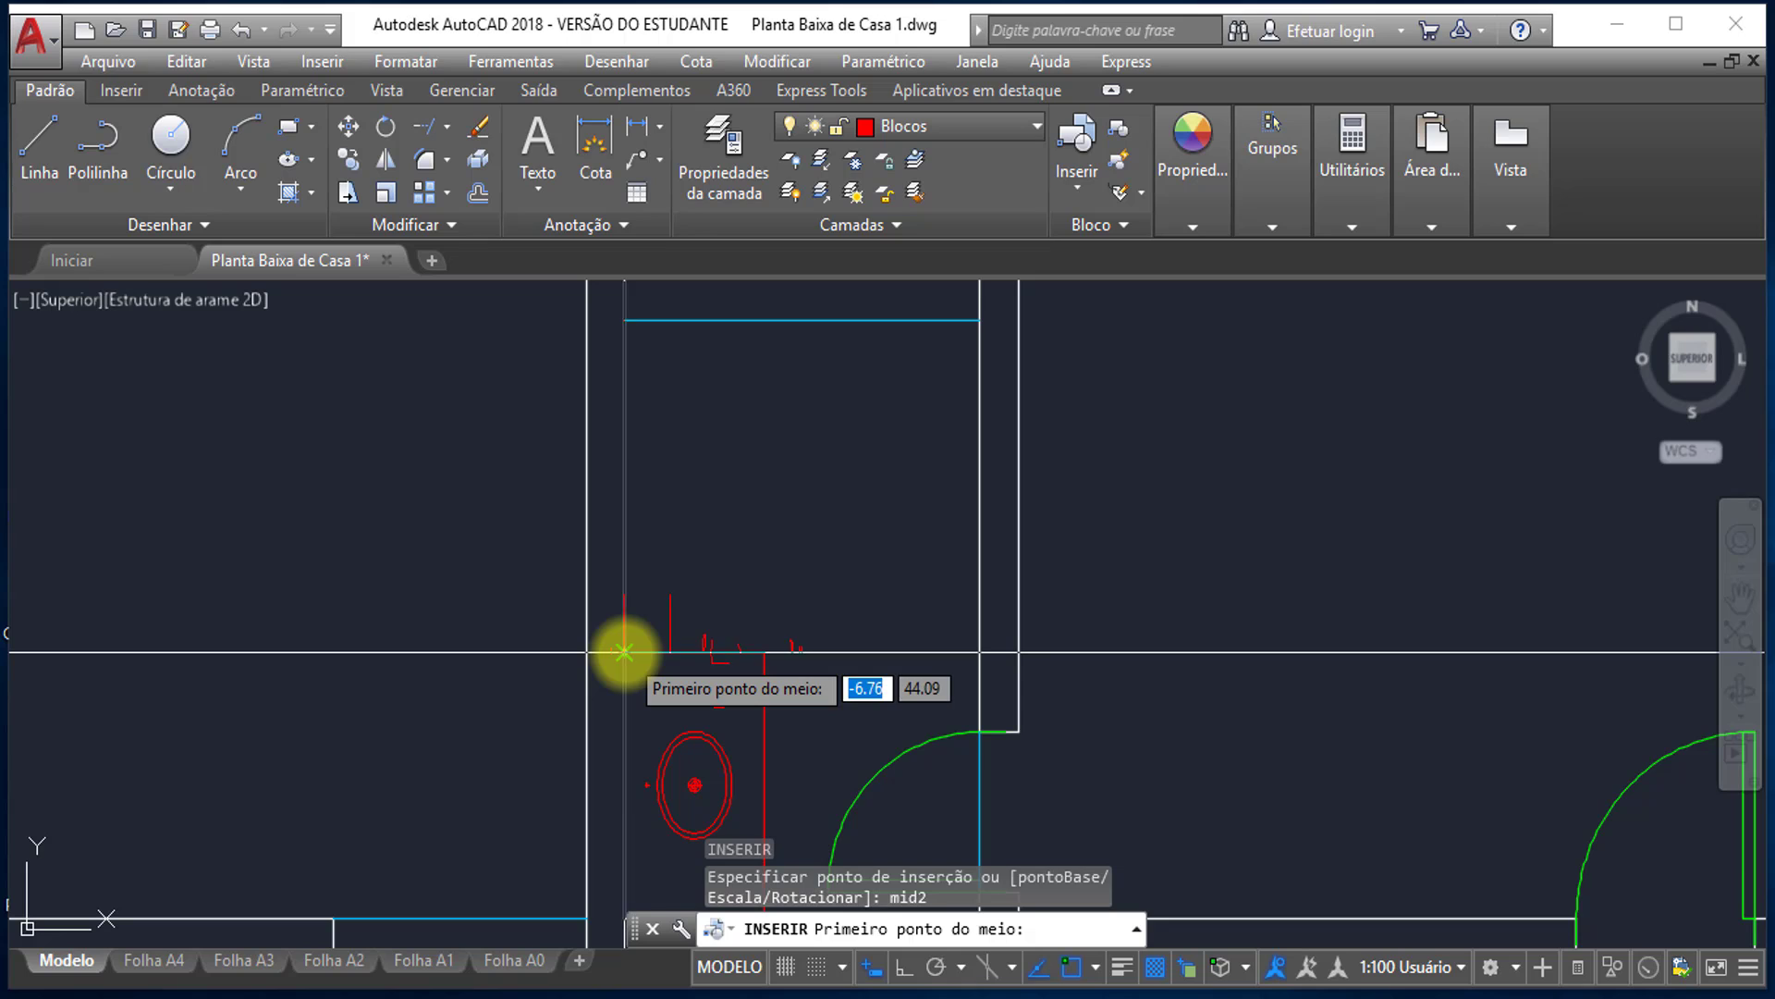
{"action": "left_click", "coordinate": [624, 652]}
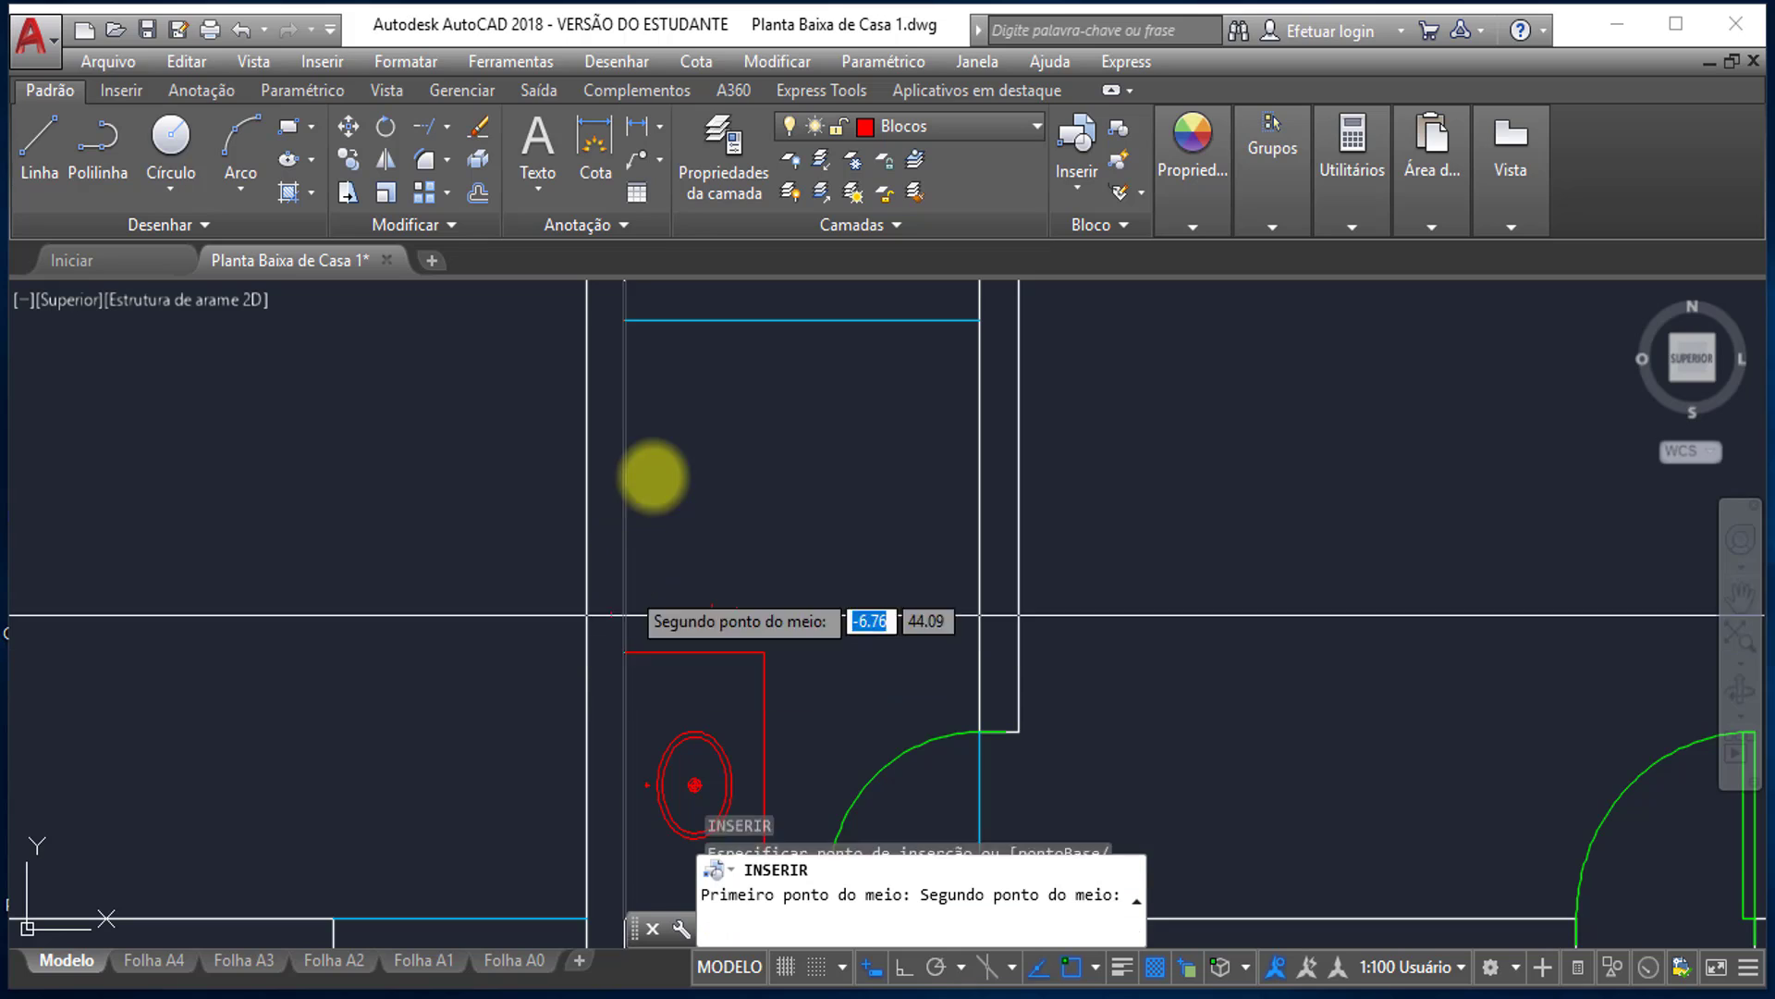
{"action": "left_click", "coordinate": [624, 320]}
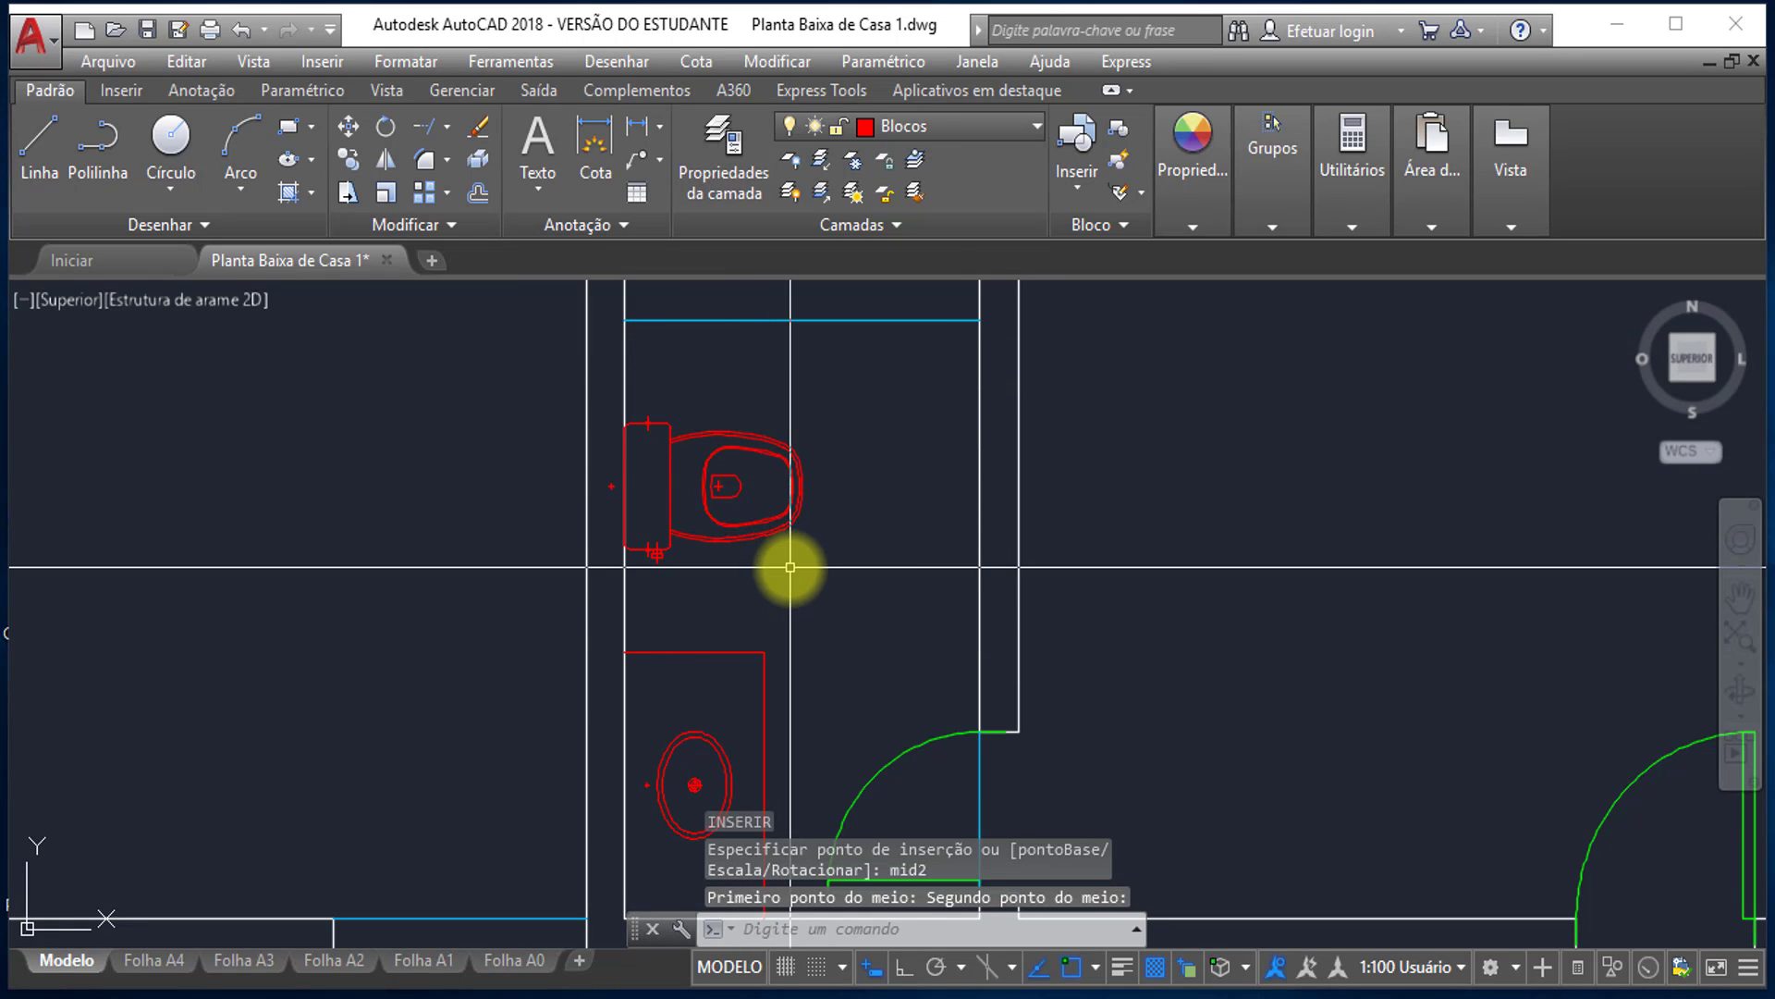
- Insert the Vaso Sanitario block in the middle upper bathroom, midway between the counter's wall corner and the shower line's left end, using mid2
{"action": "scroll", "coordinate": [755, 568], "scroll_direction": "down", "scroll_amount": 3}
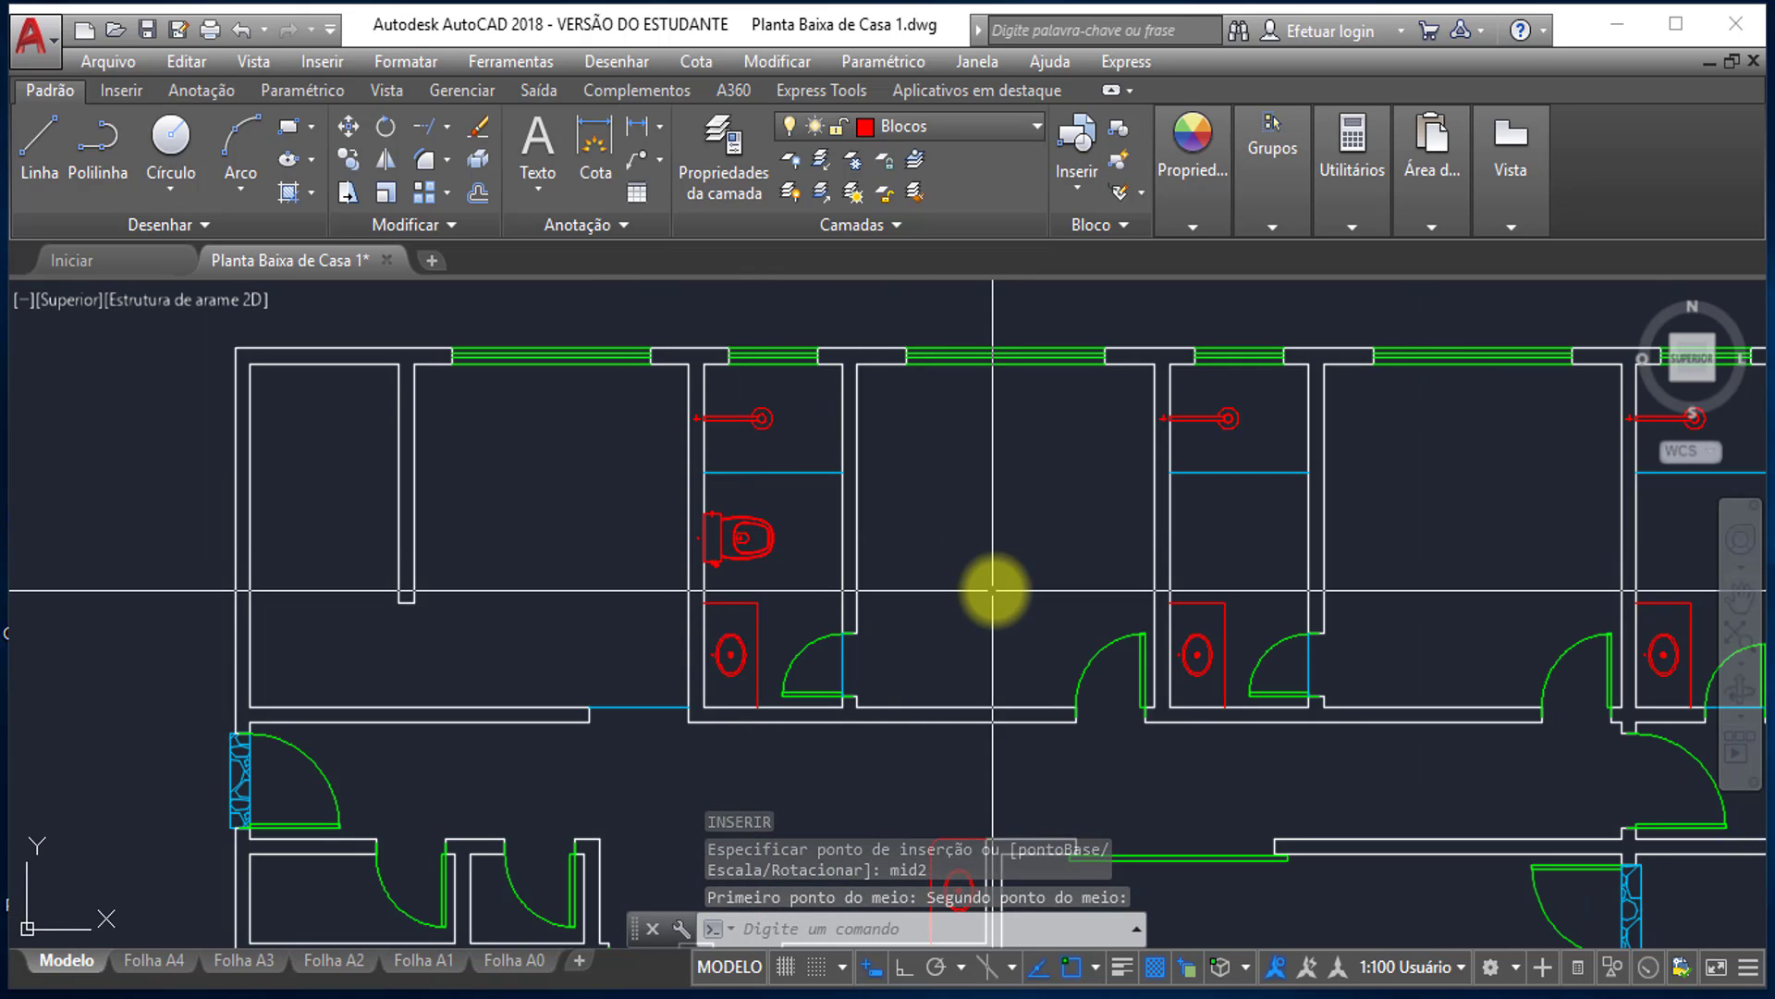
{"action": "scroll", "coordinate": [793, 555], "scroll_direction": "up", "scroll_amount": 5}
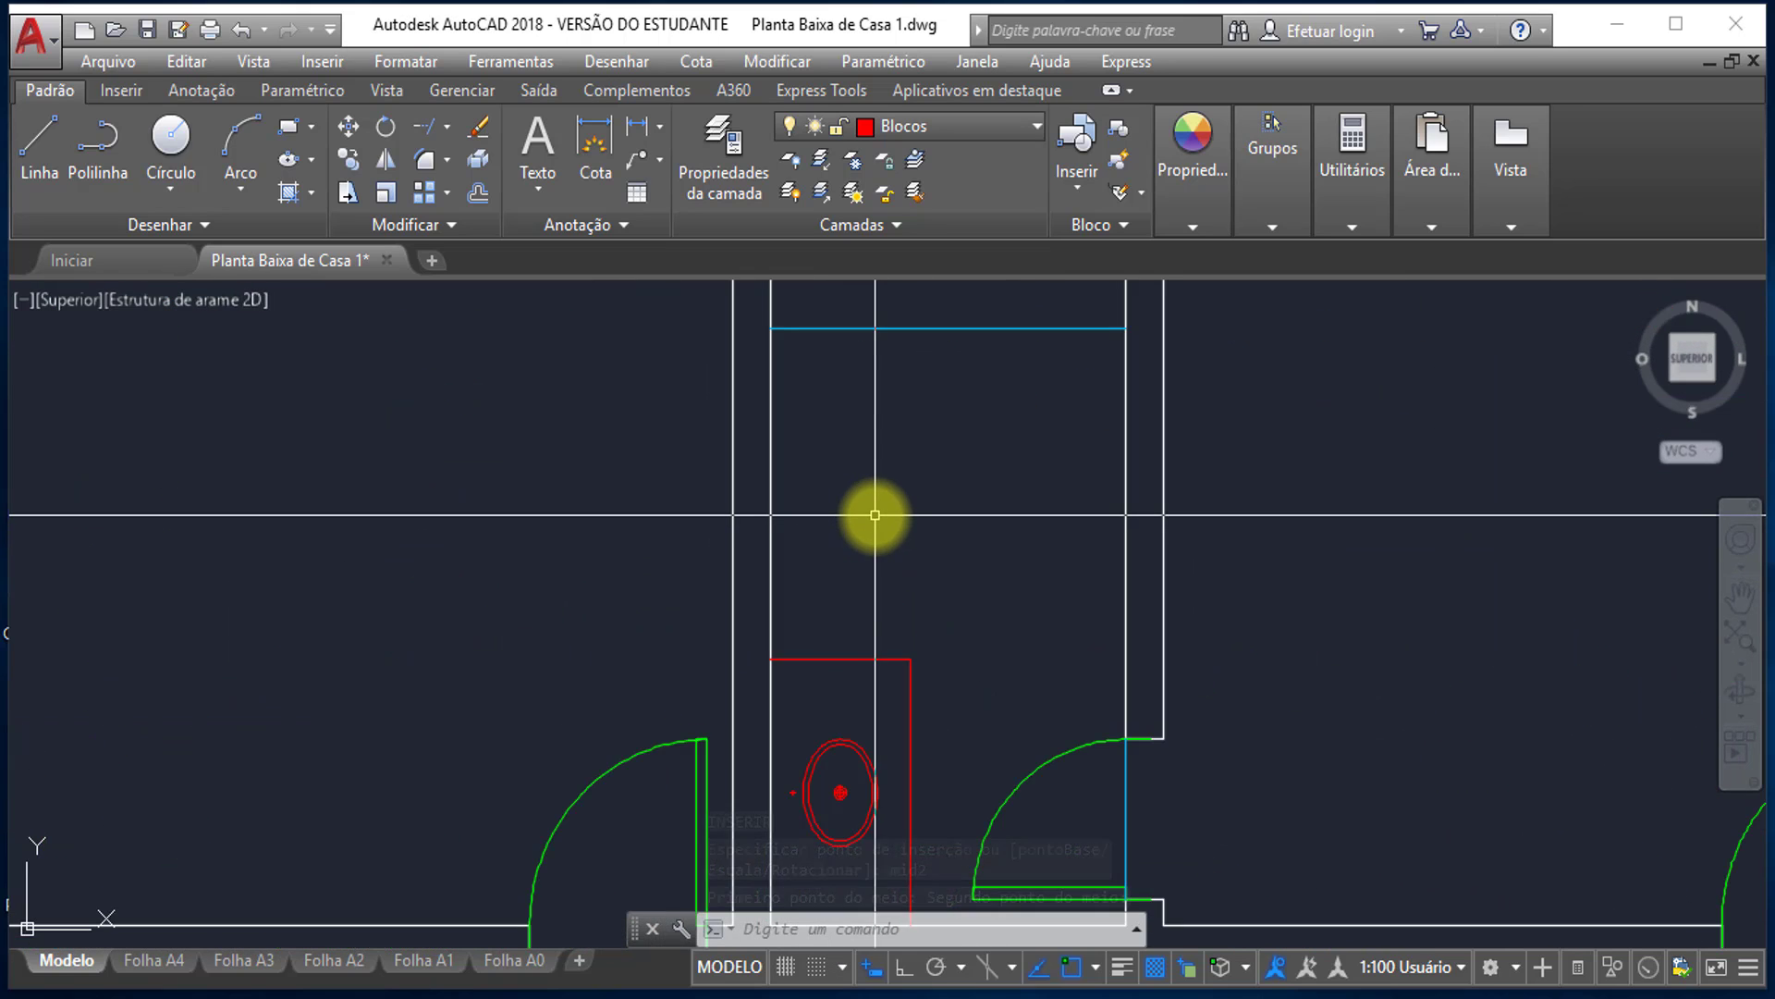
{"action": "scroll", "coordinate": [763, 536], "scroll_direction": "up", "scroll_amount": 4}
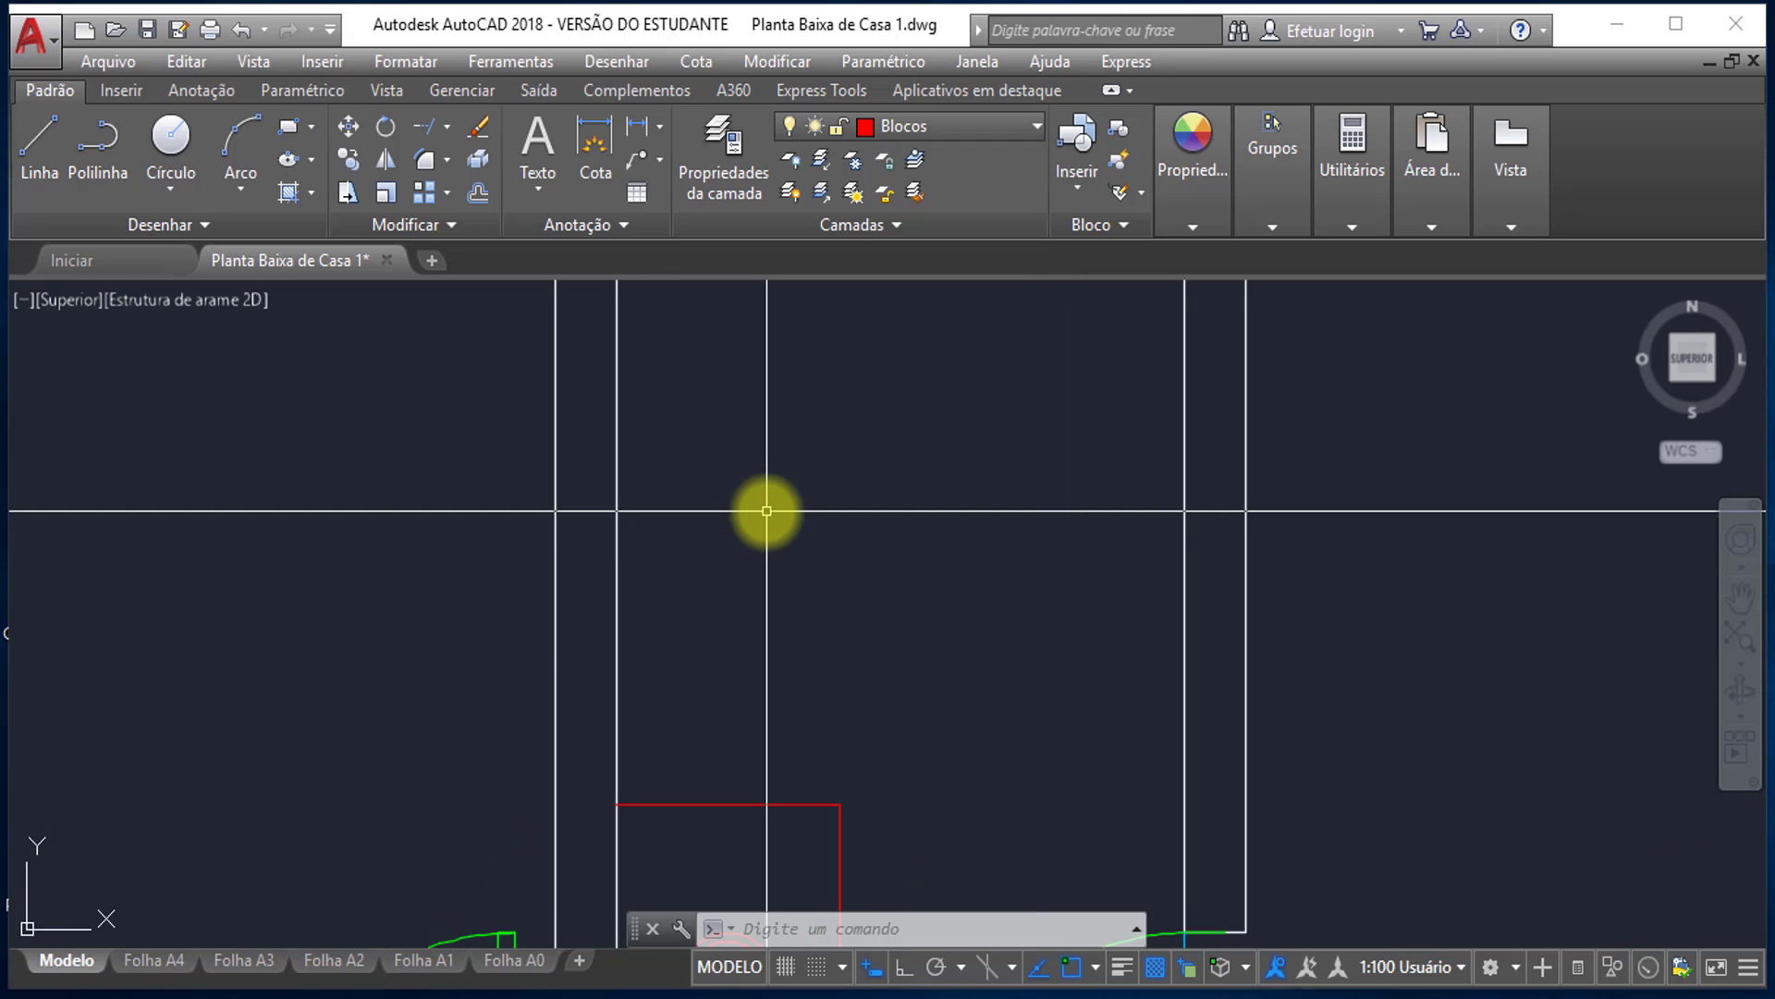
{"action": "scroll", "coordinate": [761, 515], "scroll_direction": "down", "scroll_amount": 2}
{"action": "scroll", "coordinate": [742, 567], "scroll_direction": "up", "scroll_amount": 2}
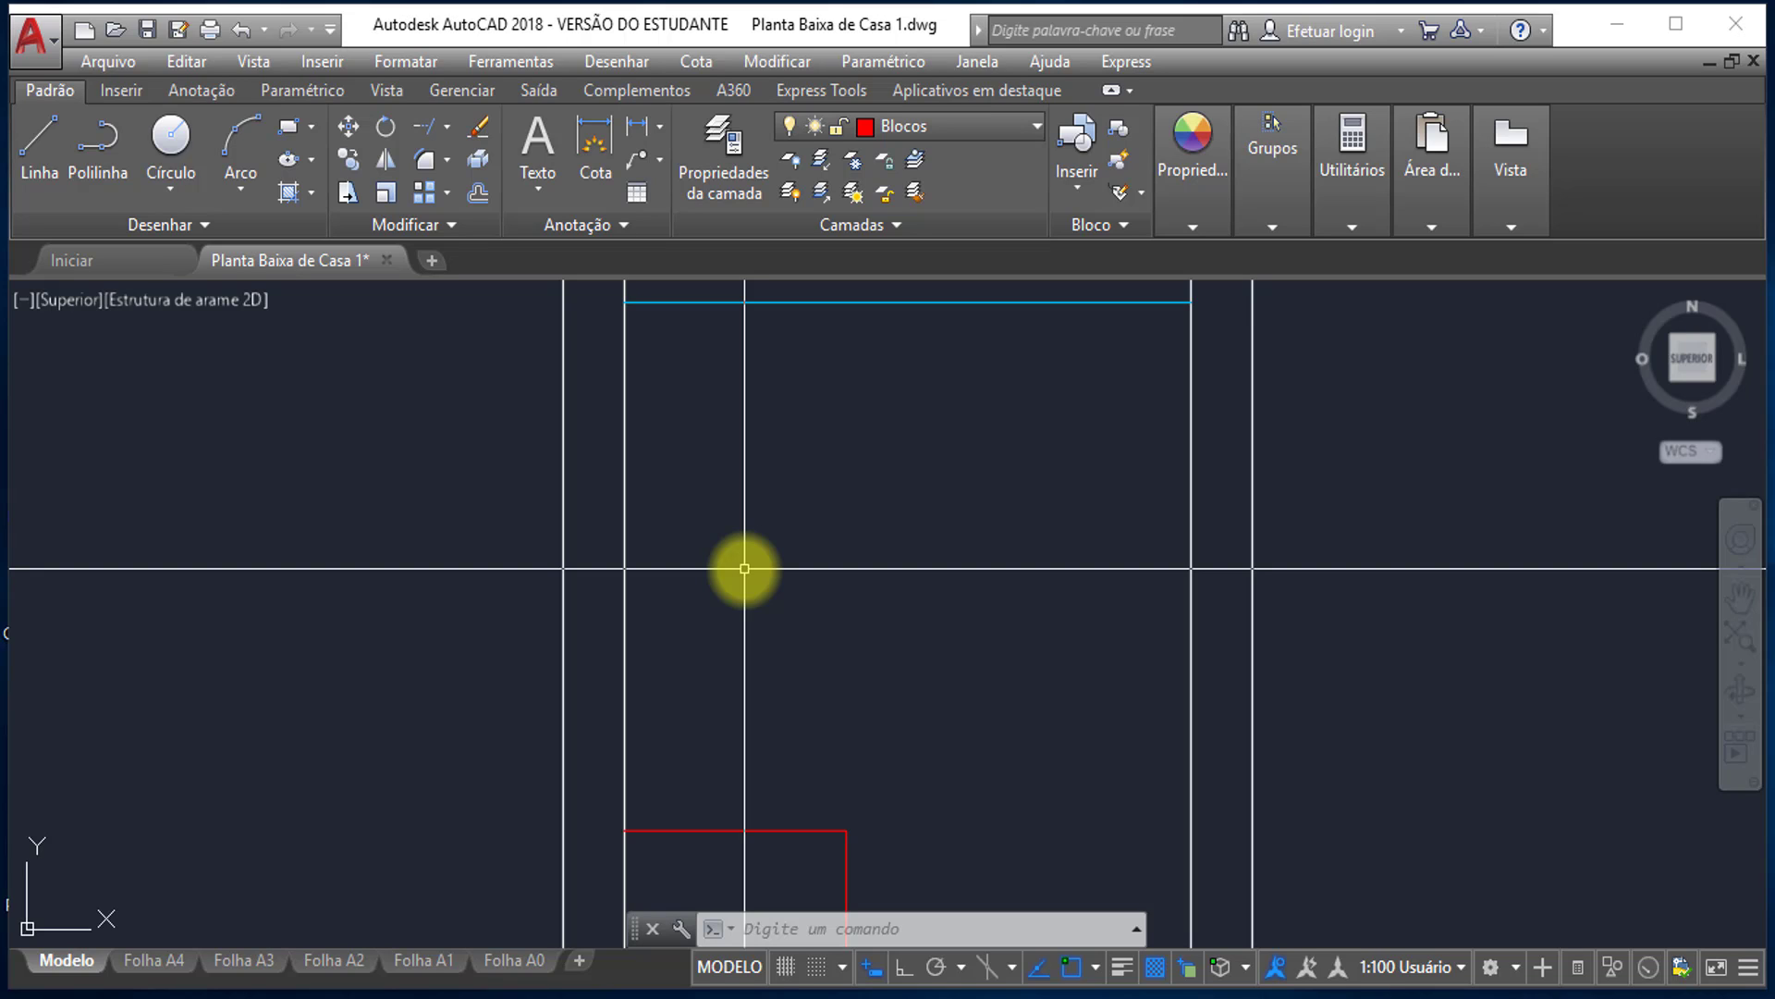
{"action": "type", "text": "I"}
{"action": "key", "text": "Return"}
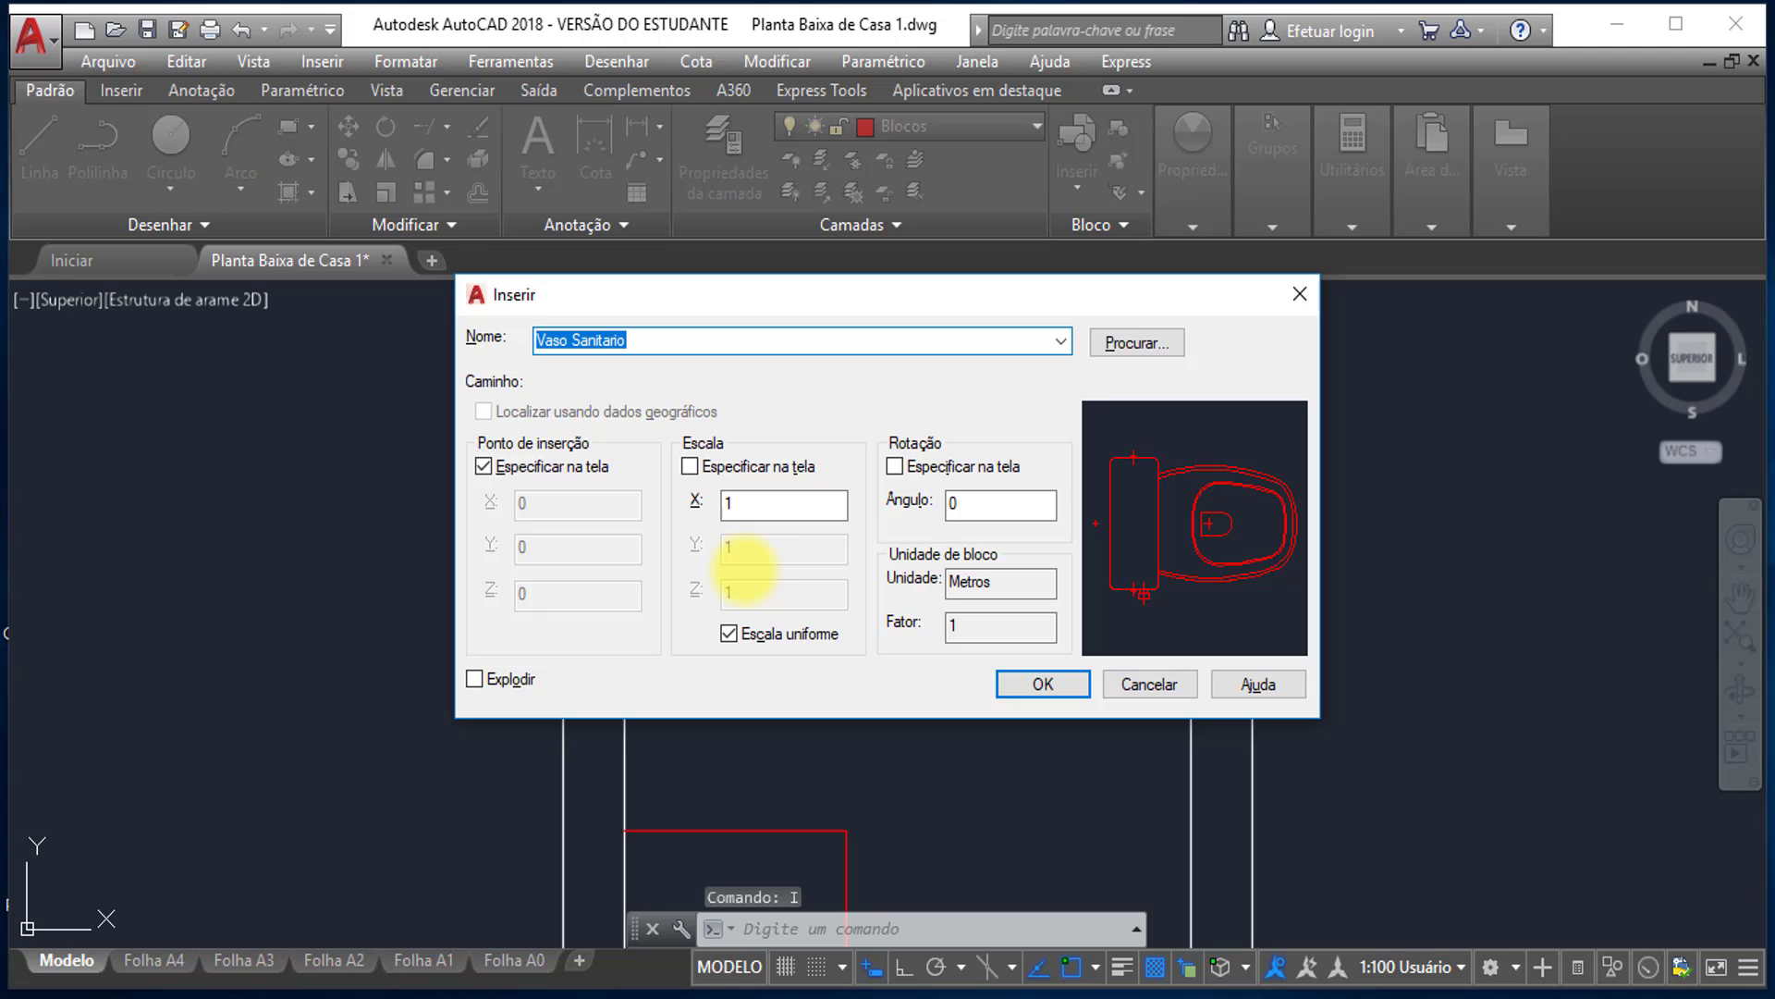
{"action": "left_click", "coordinate": [1054, 680]}
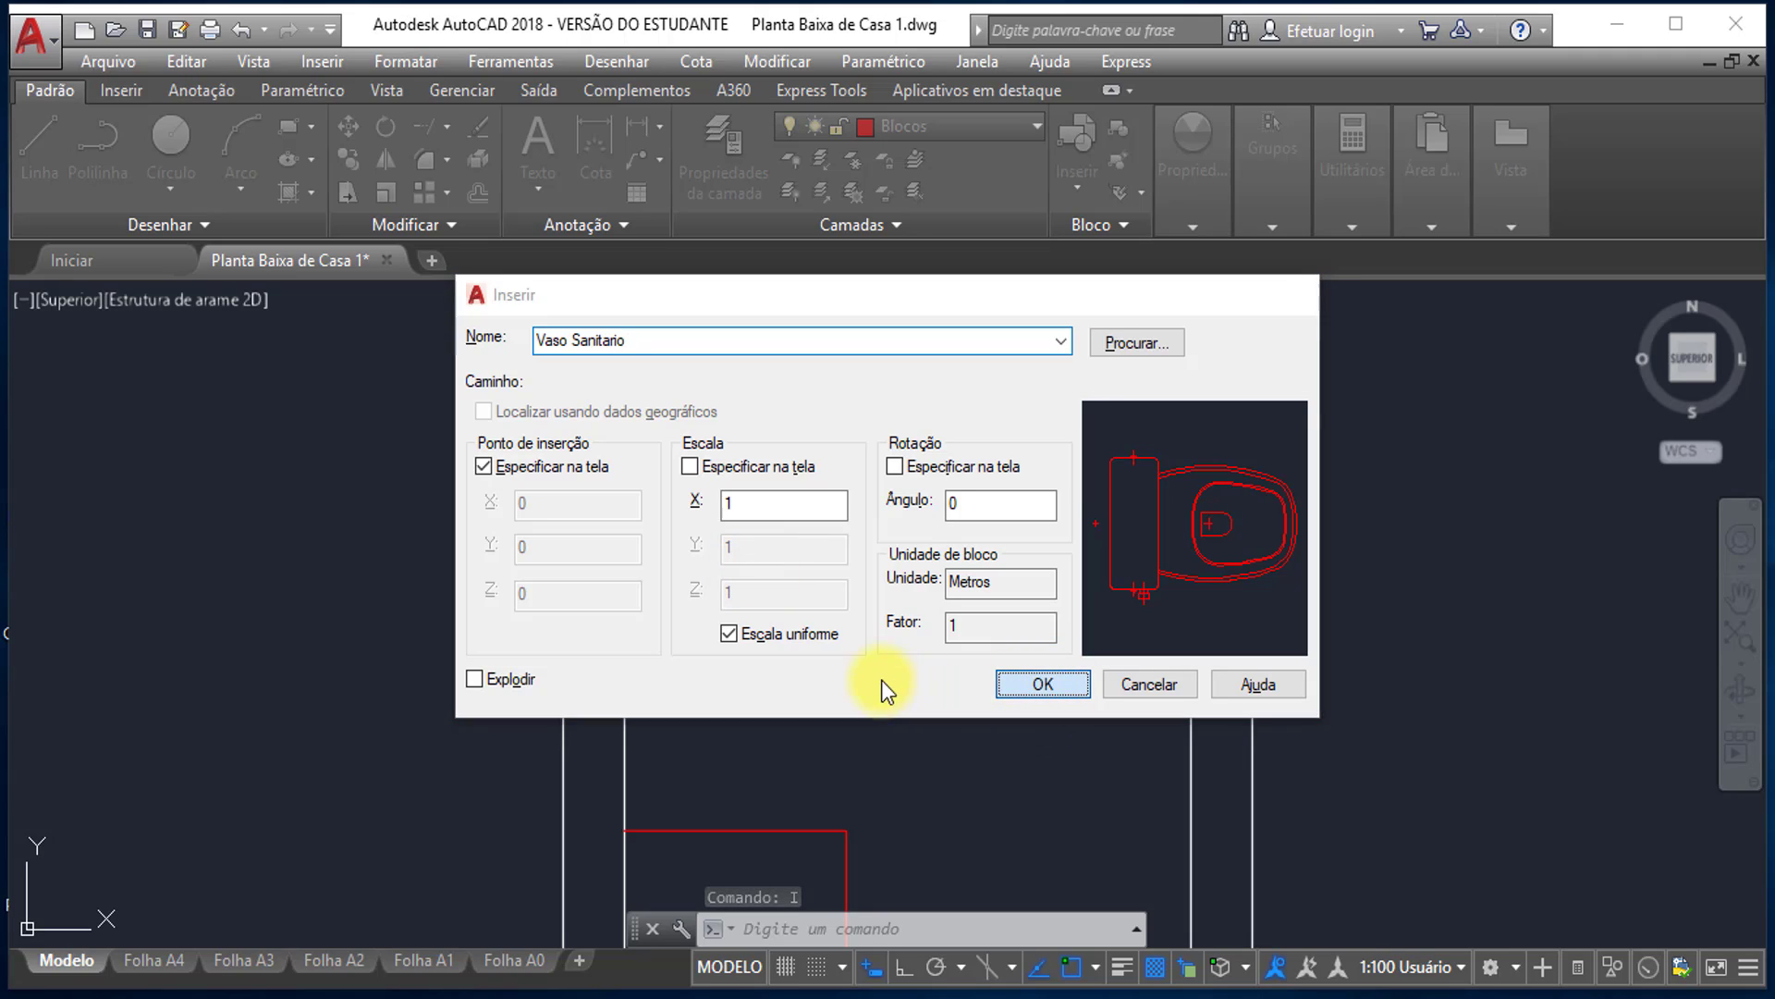
{"action": "type", "text": "m"}
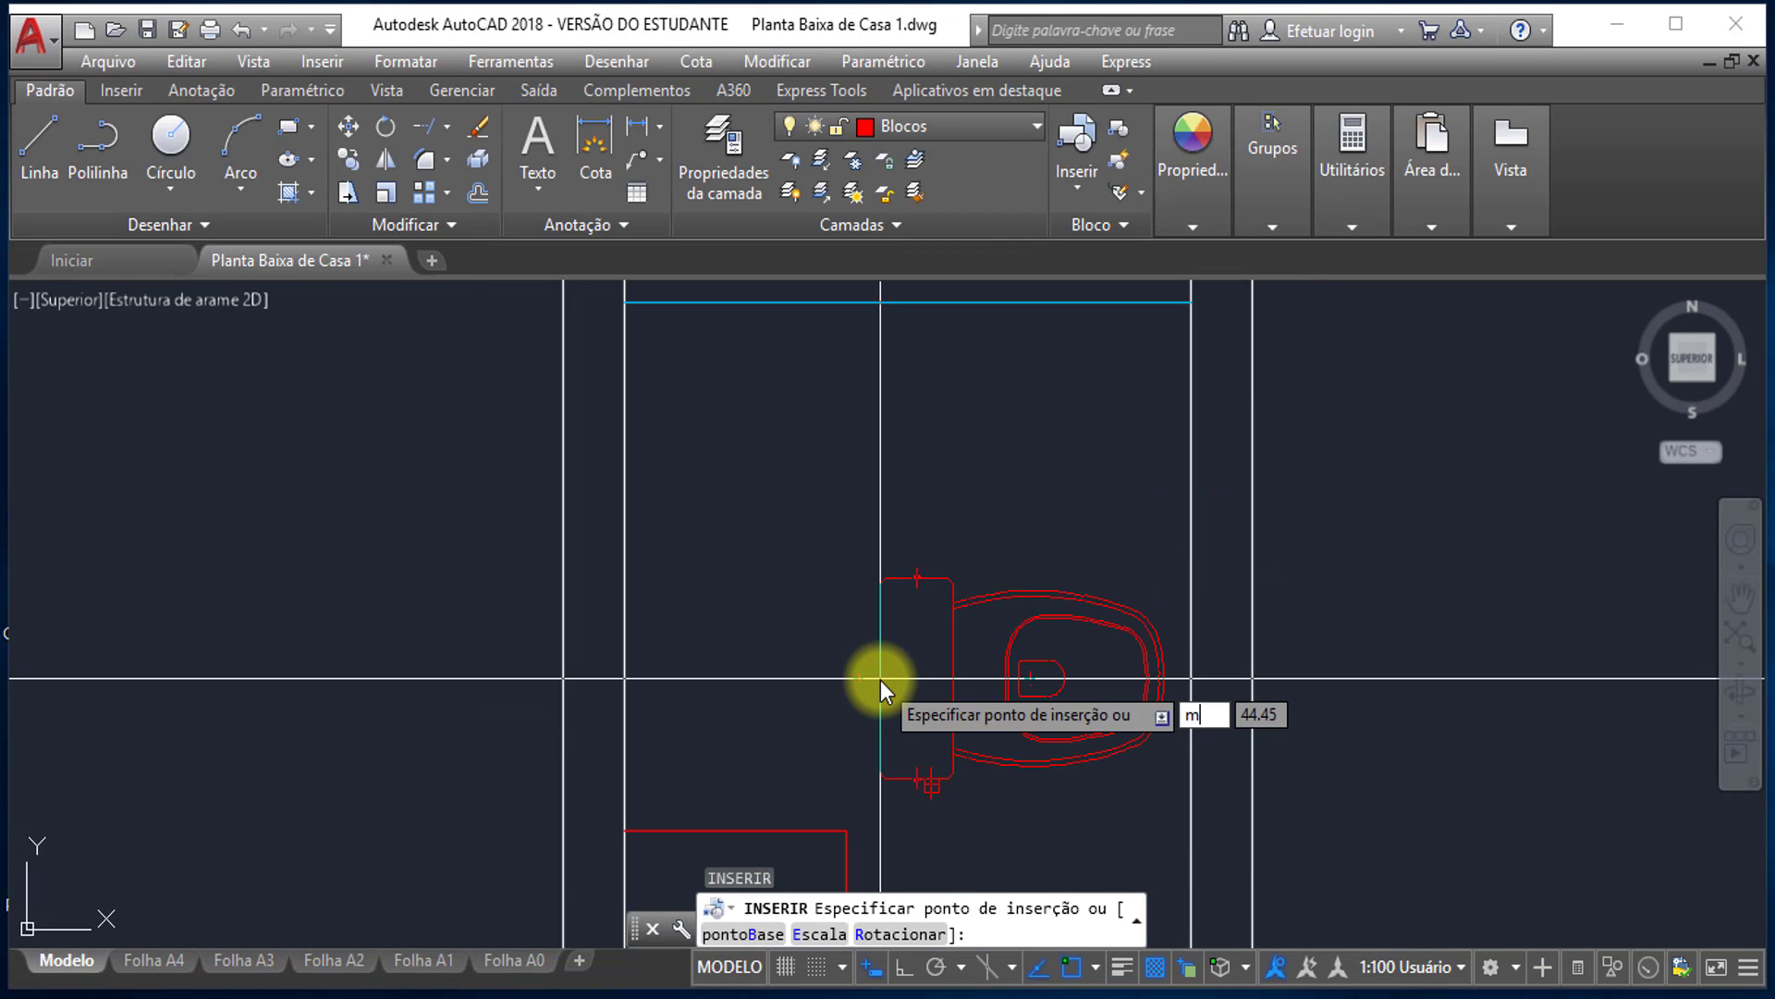
{"action": "type", "text": "id2"}
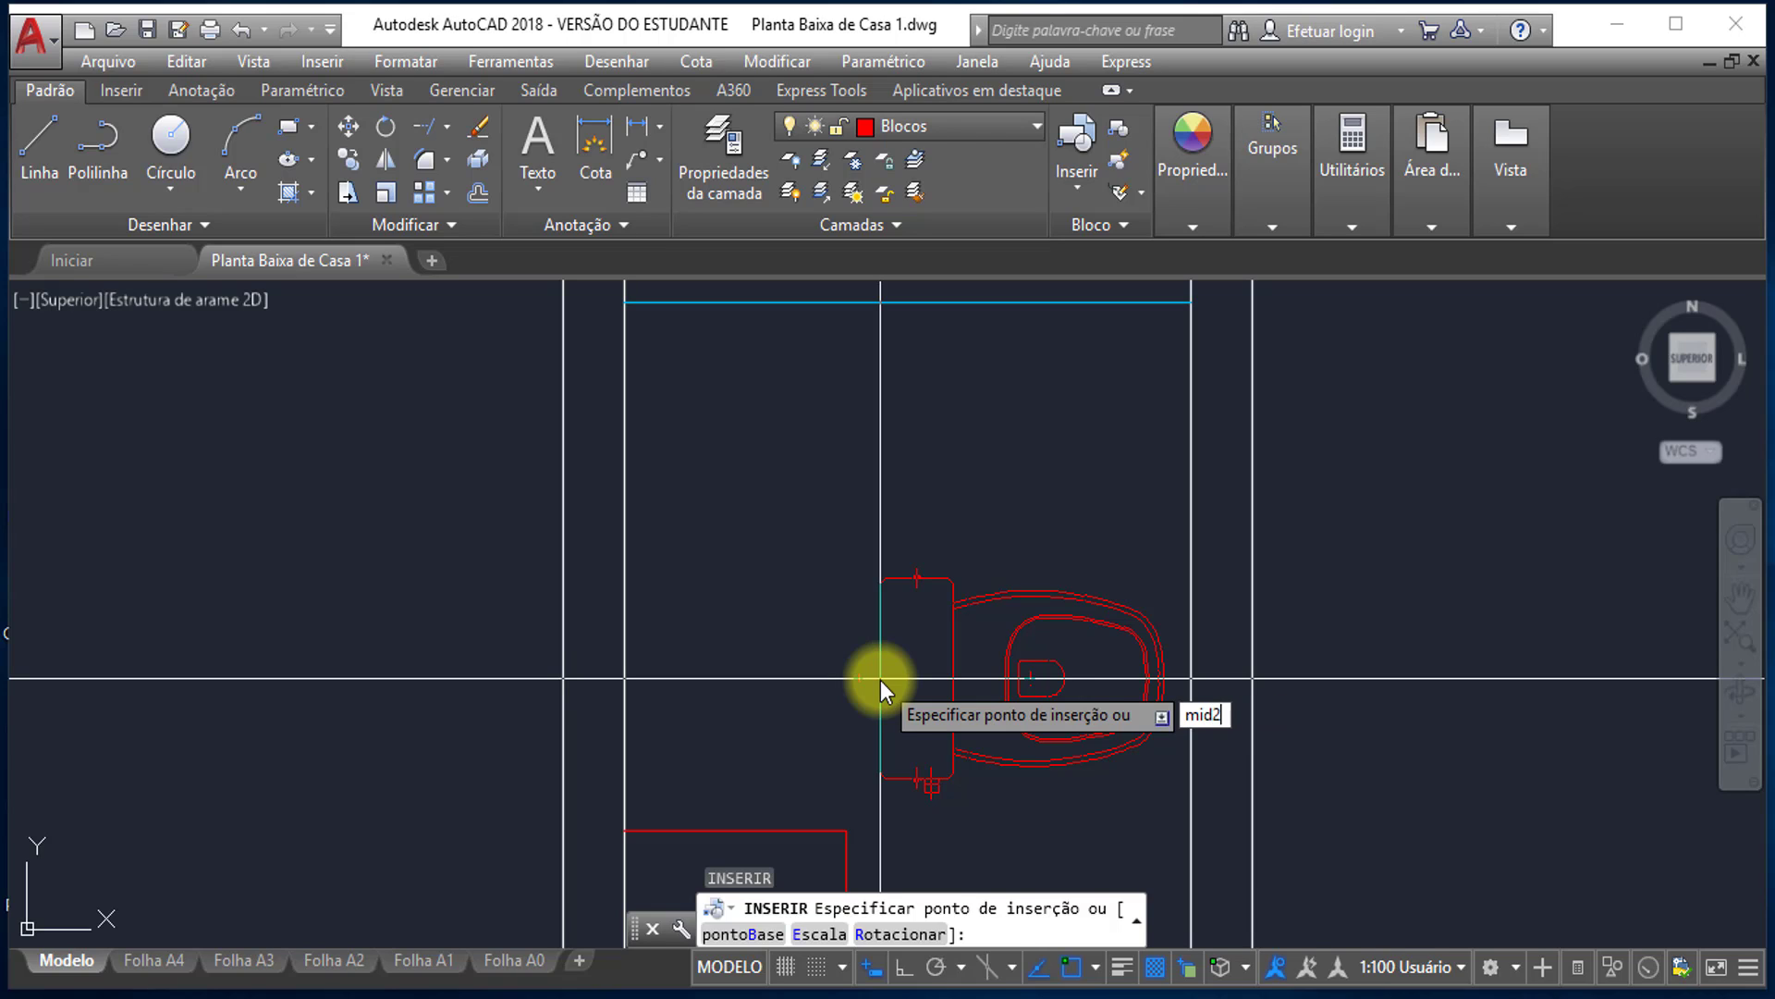
{"action": "key", "text": "Return"}
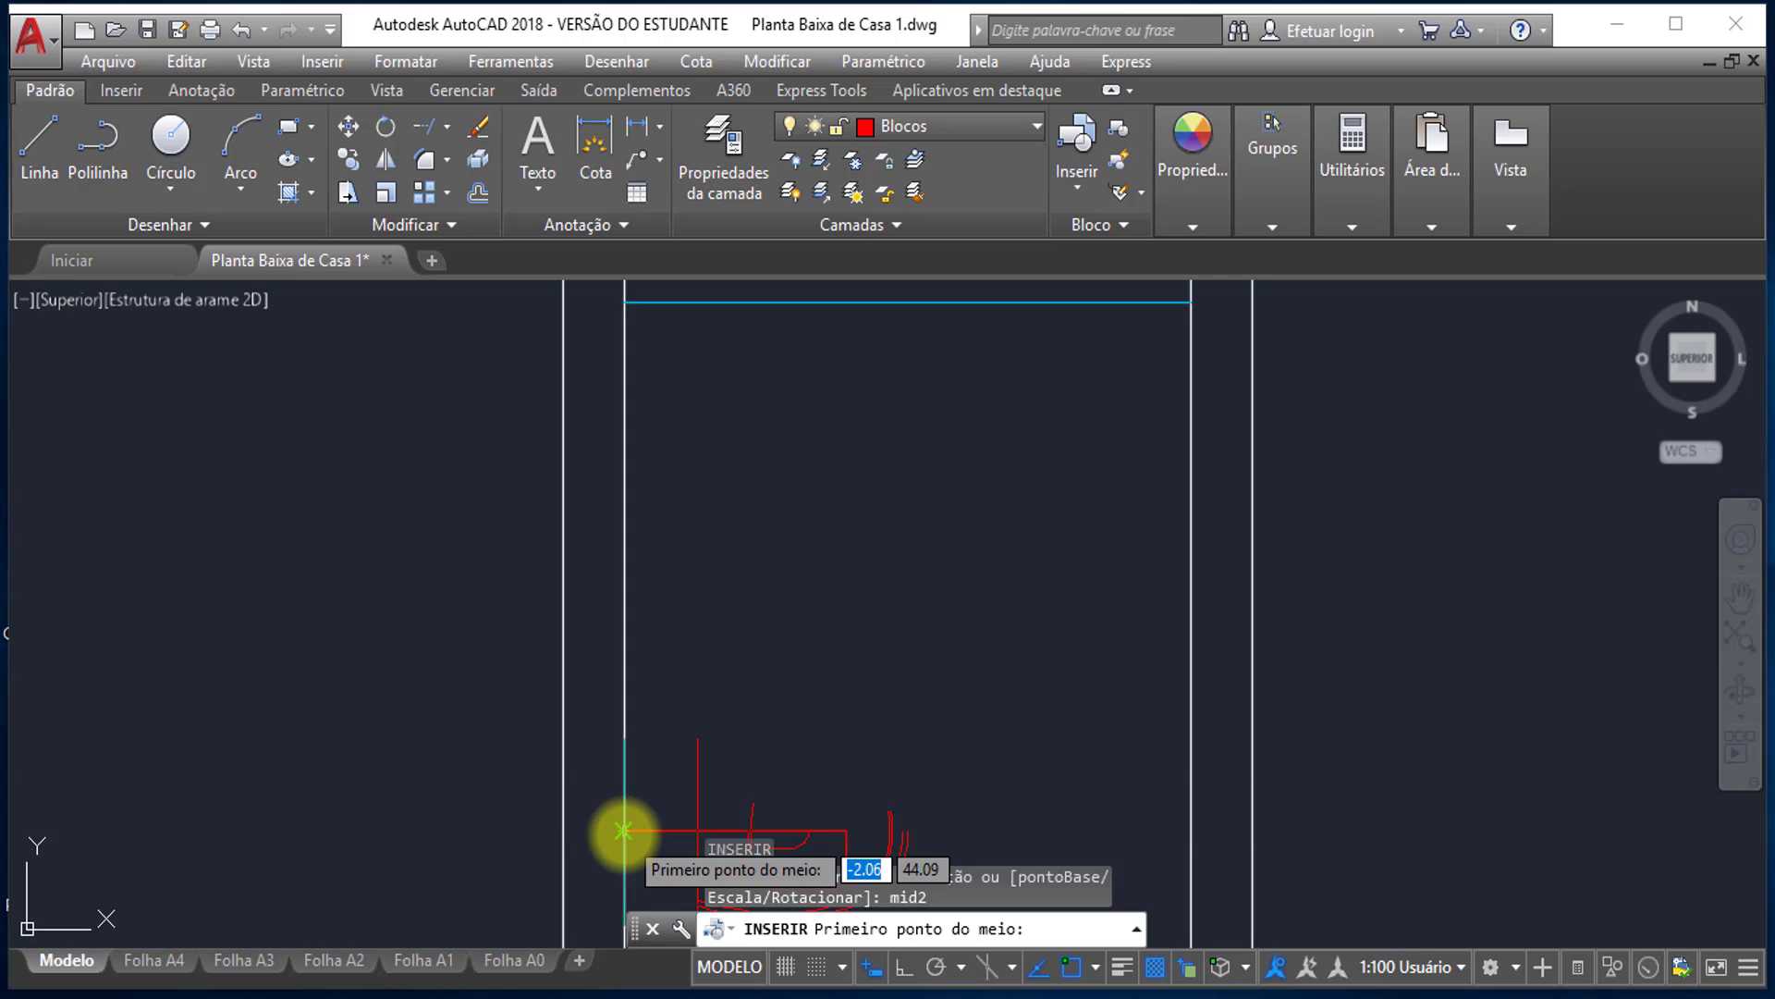
{"action": "left_click", "coordinate": [622, 830]}
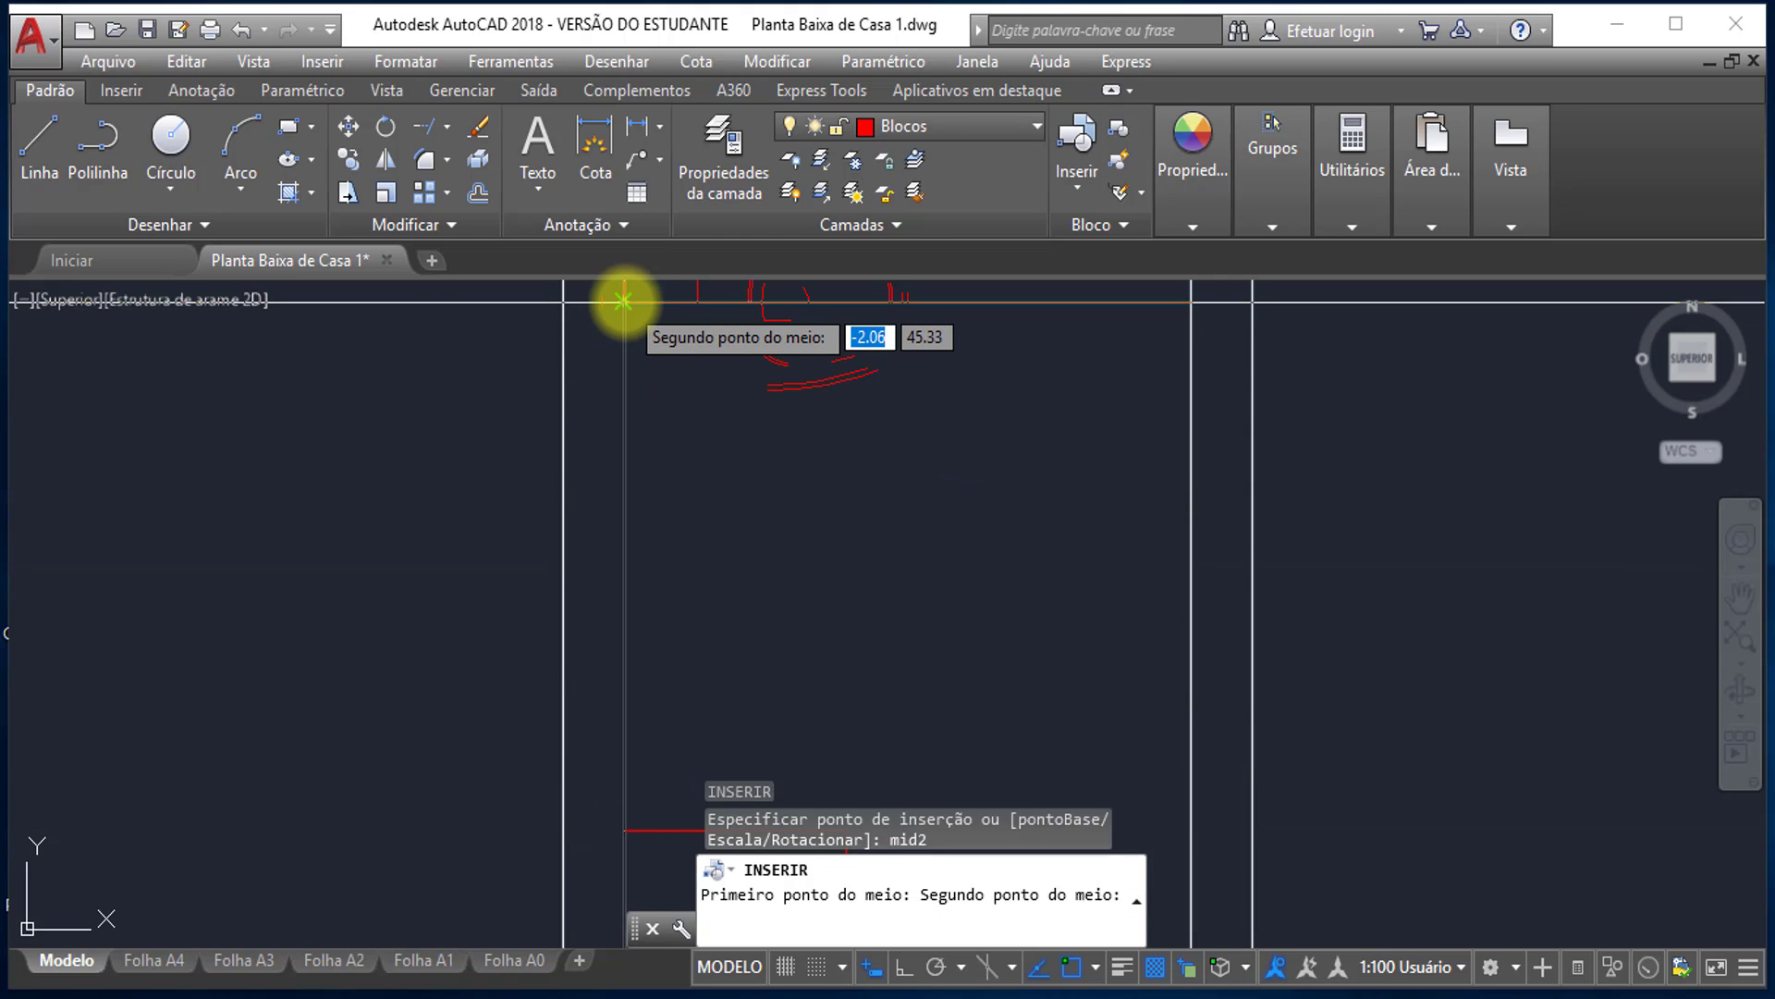
{"action": "left_click", "coordinate": [622, 301]}
- Insert the Vaso Sanitario block in the last upper bathroom, midway between the counter's wall corner and the shower line's left end, using mid2
{"action": "scroll", "coordinate": [765, 567], "scroll_direction": "down", "scroll_amount": 5}
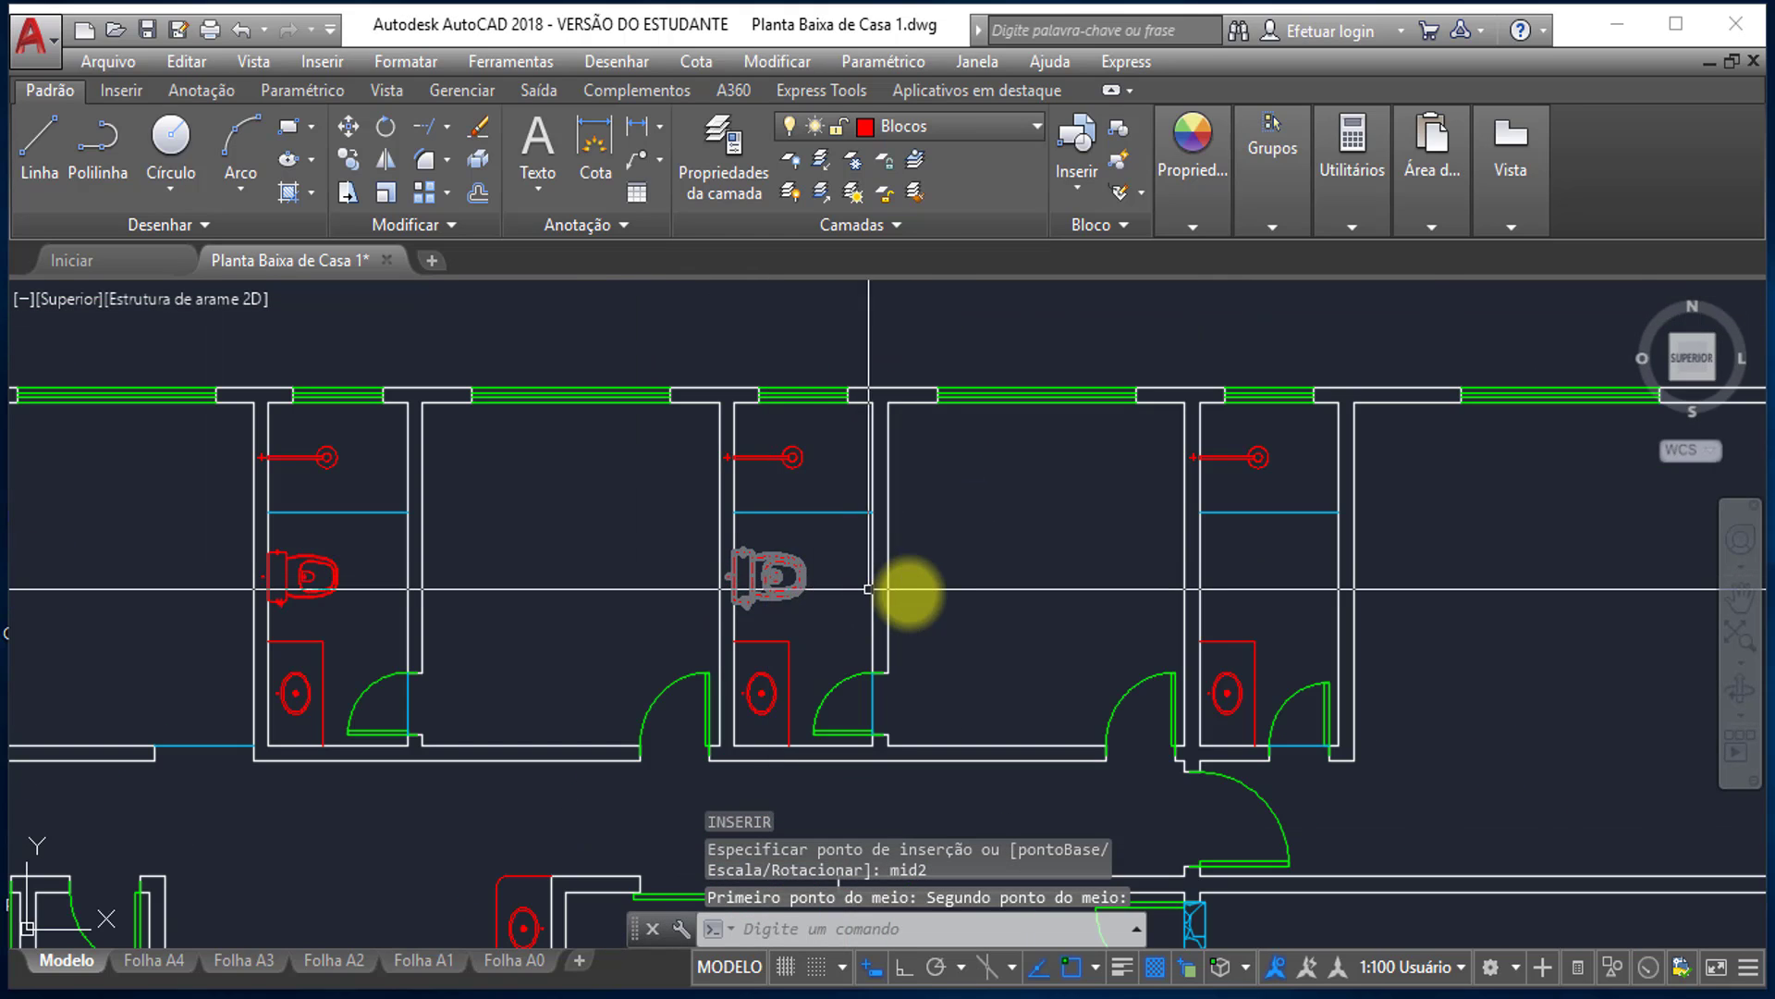
{"action": "middle_click_drag", "start_coordinate": [963, 595], "coordinate": [734, 574]}
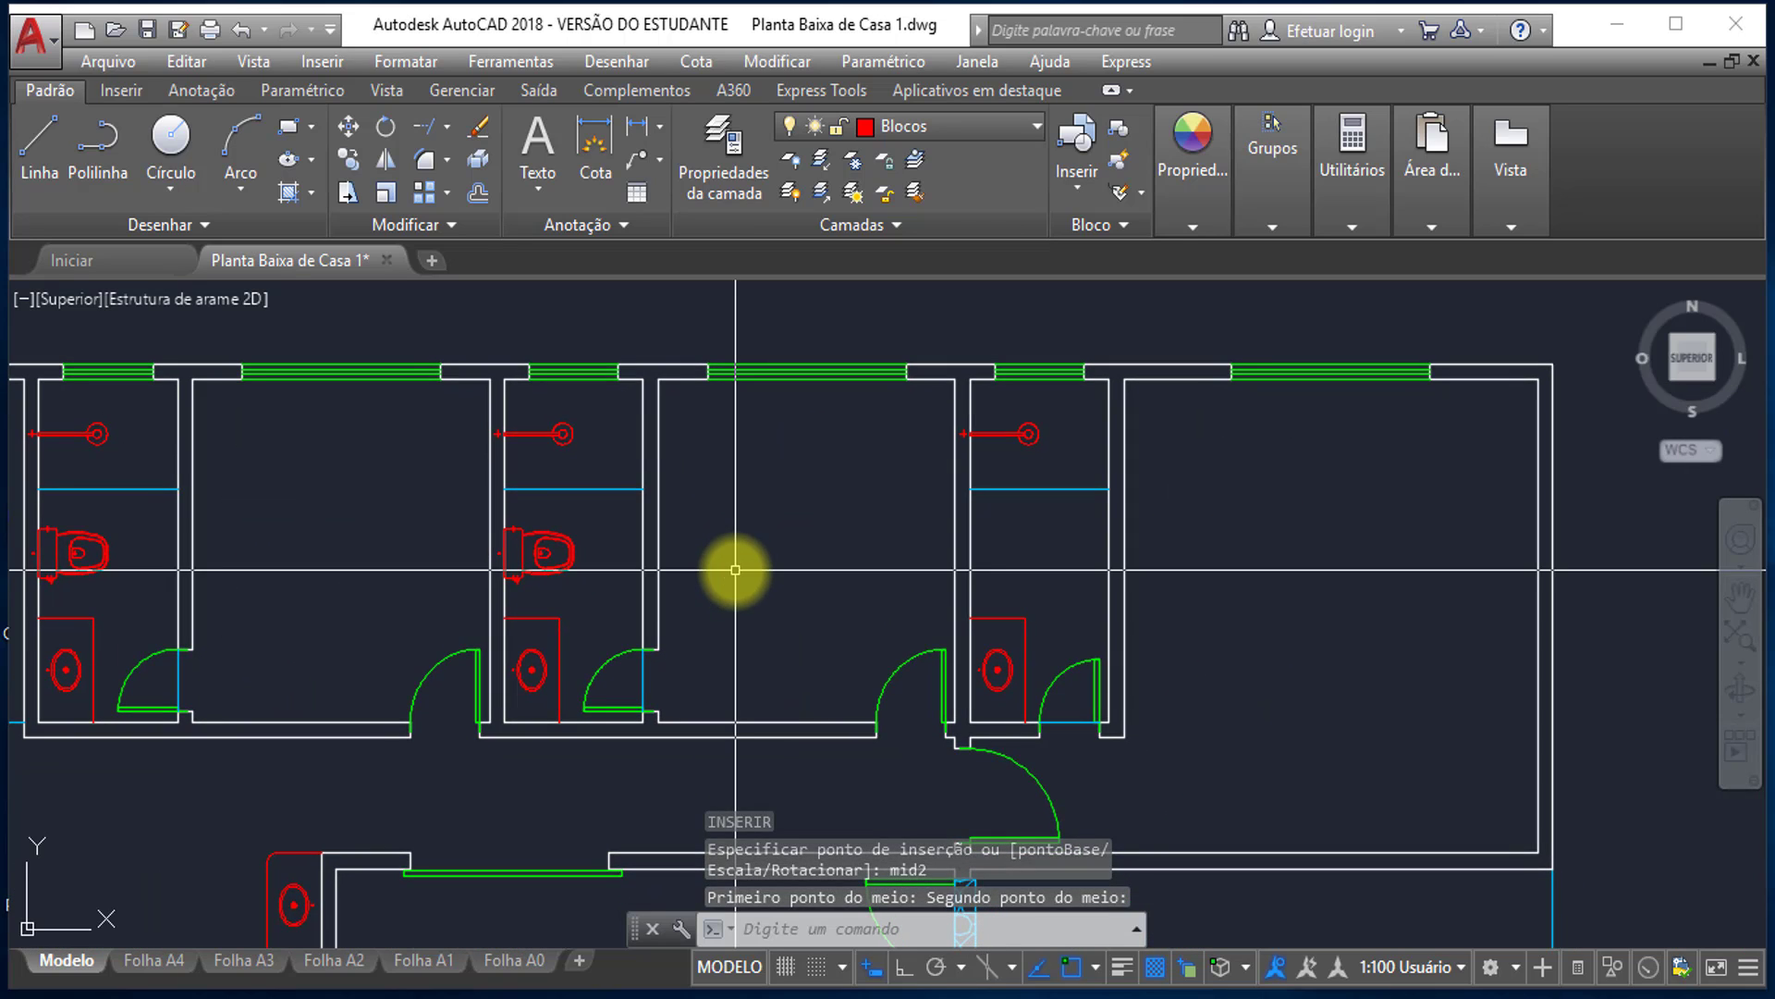
{"action": "middle_click_drag", "start_coordinate": [991, 567], "coordinate": [880, 519]}
{"action": "scroll", "coordinate": [924, 566], "scroll_direction": "up", "scroll_amount": 4}
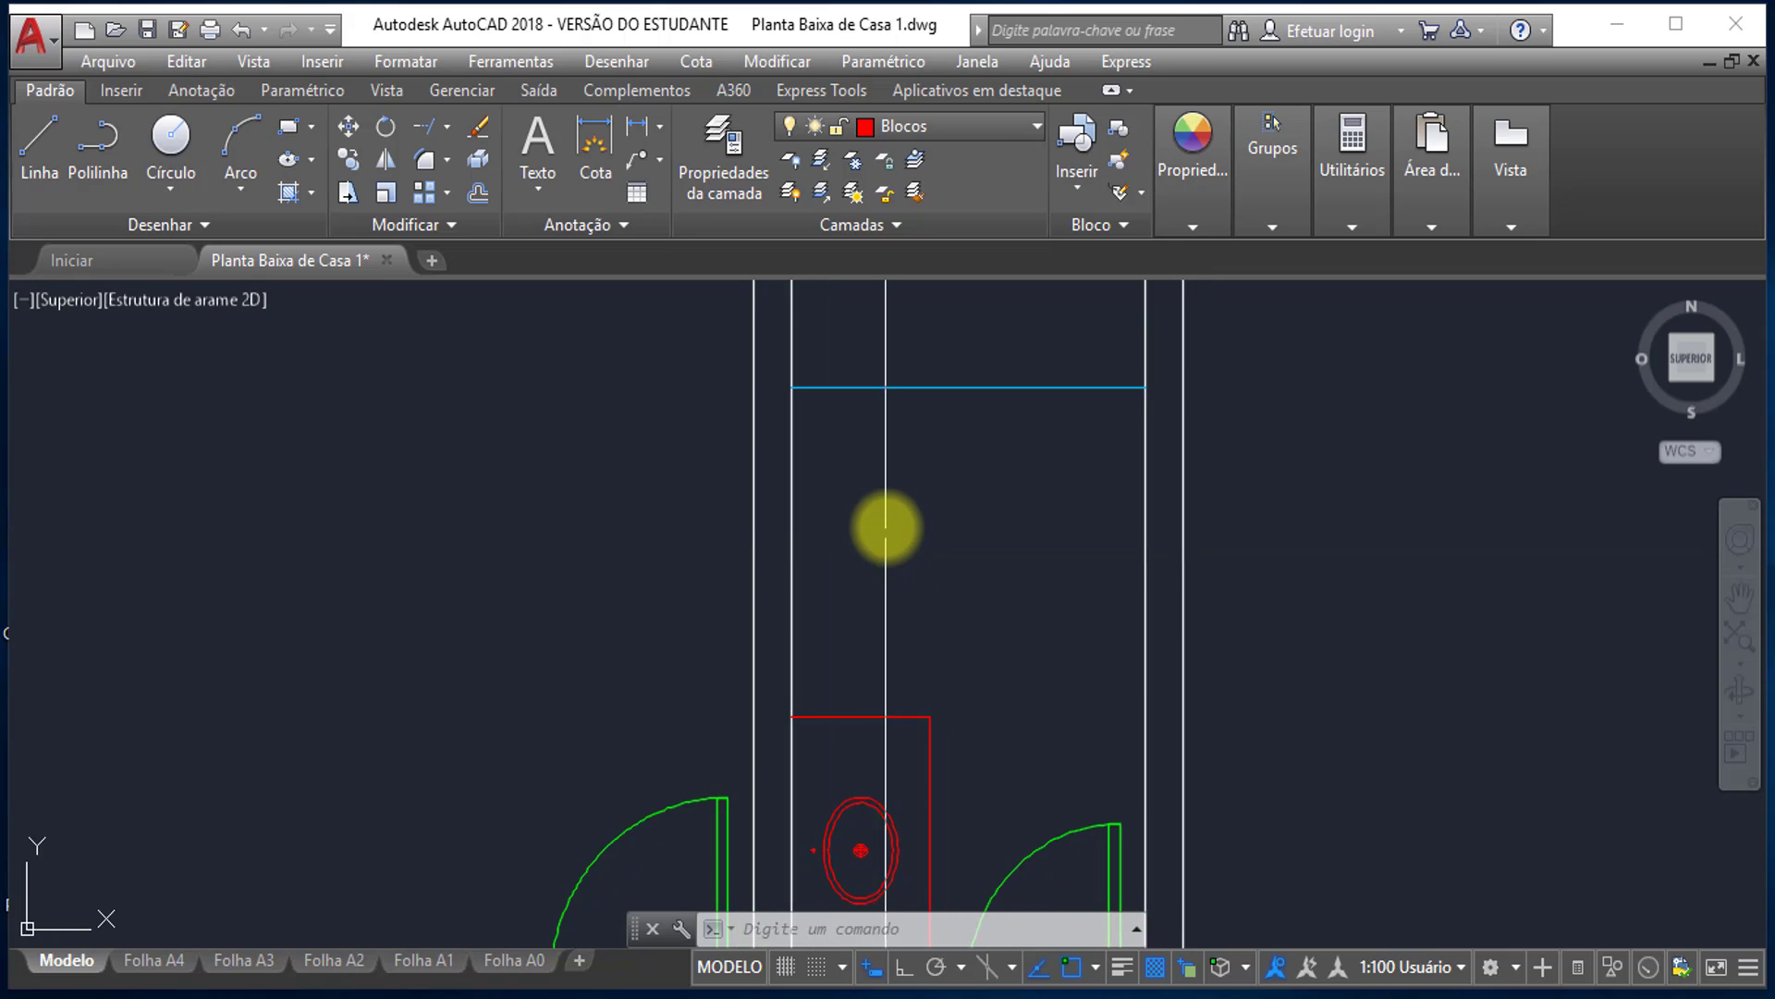
{"action": "scroll", "coordinate": [883, 522], "scroll_direction": "up", "scroll_amount": 2}
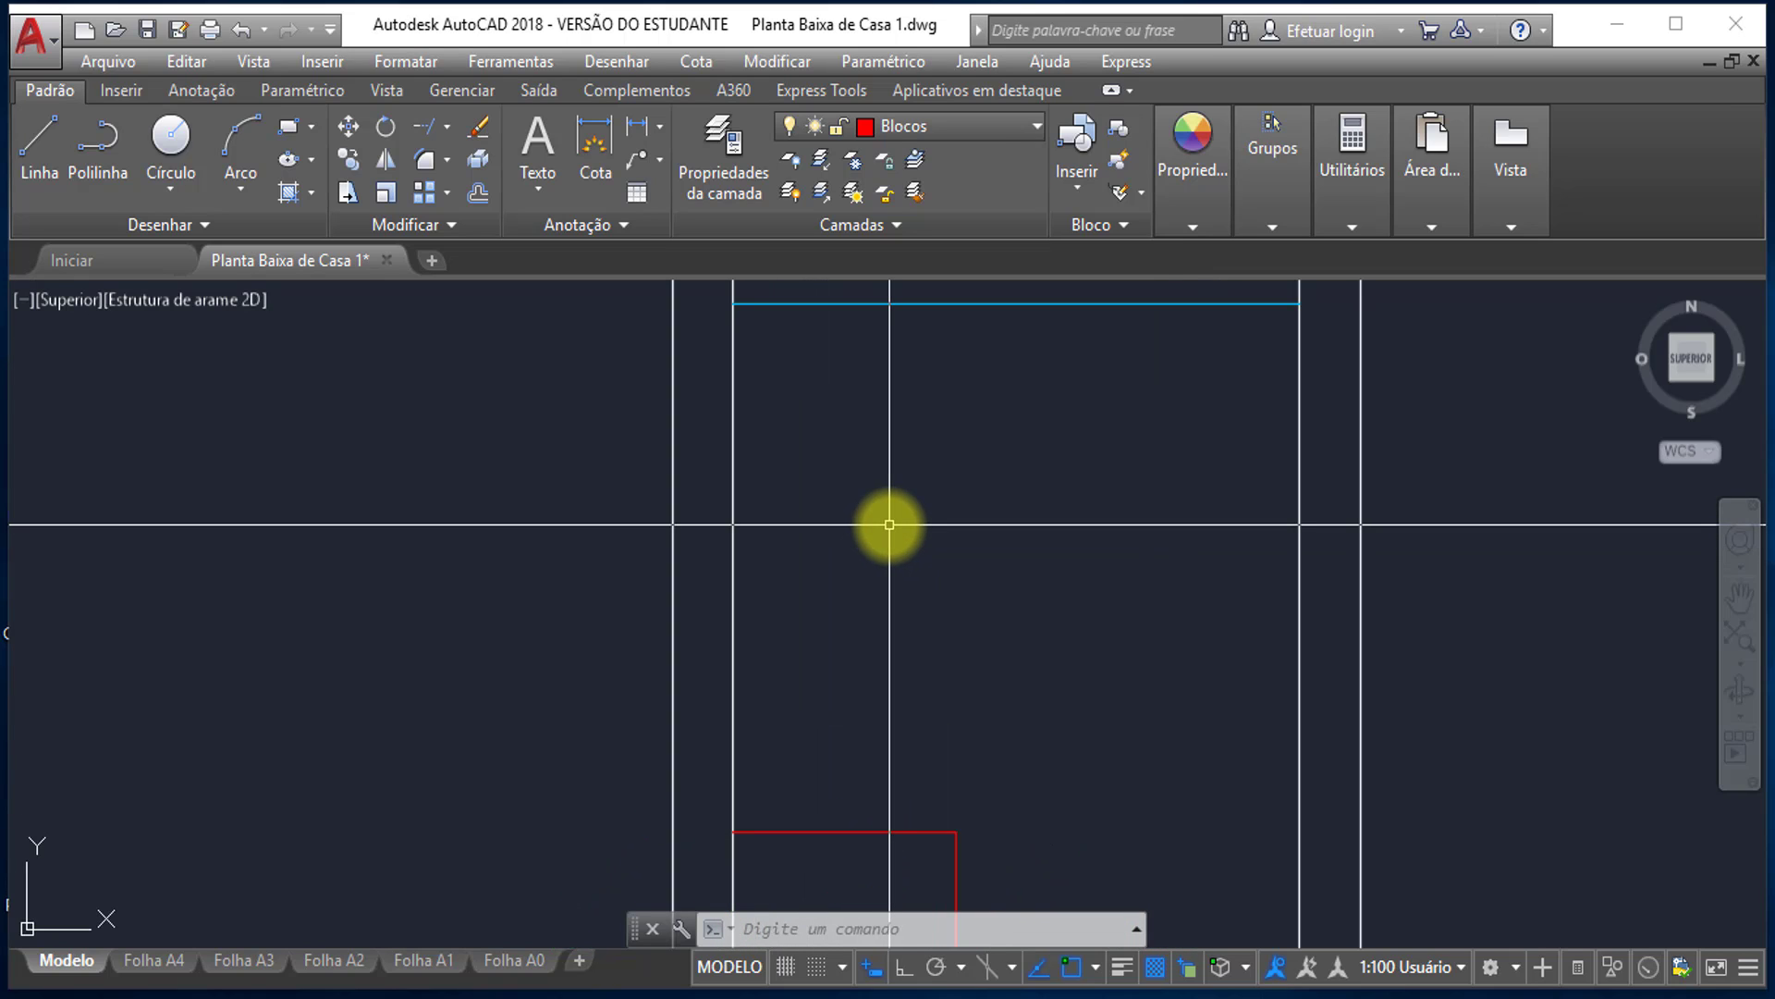
{"action": "key", "text": "Return"}
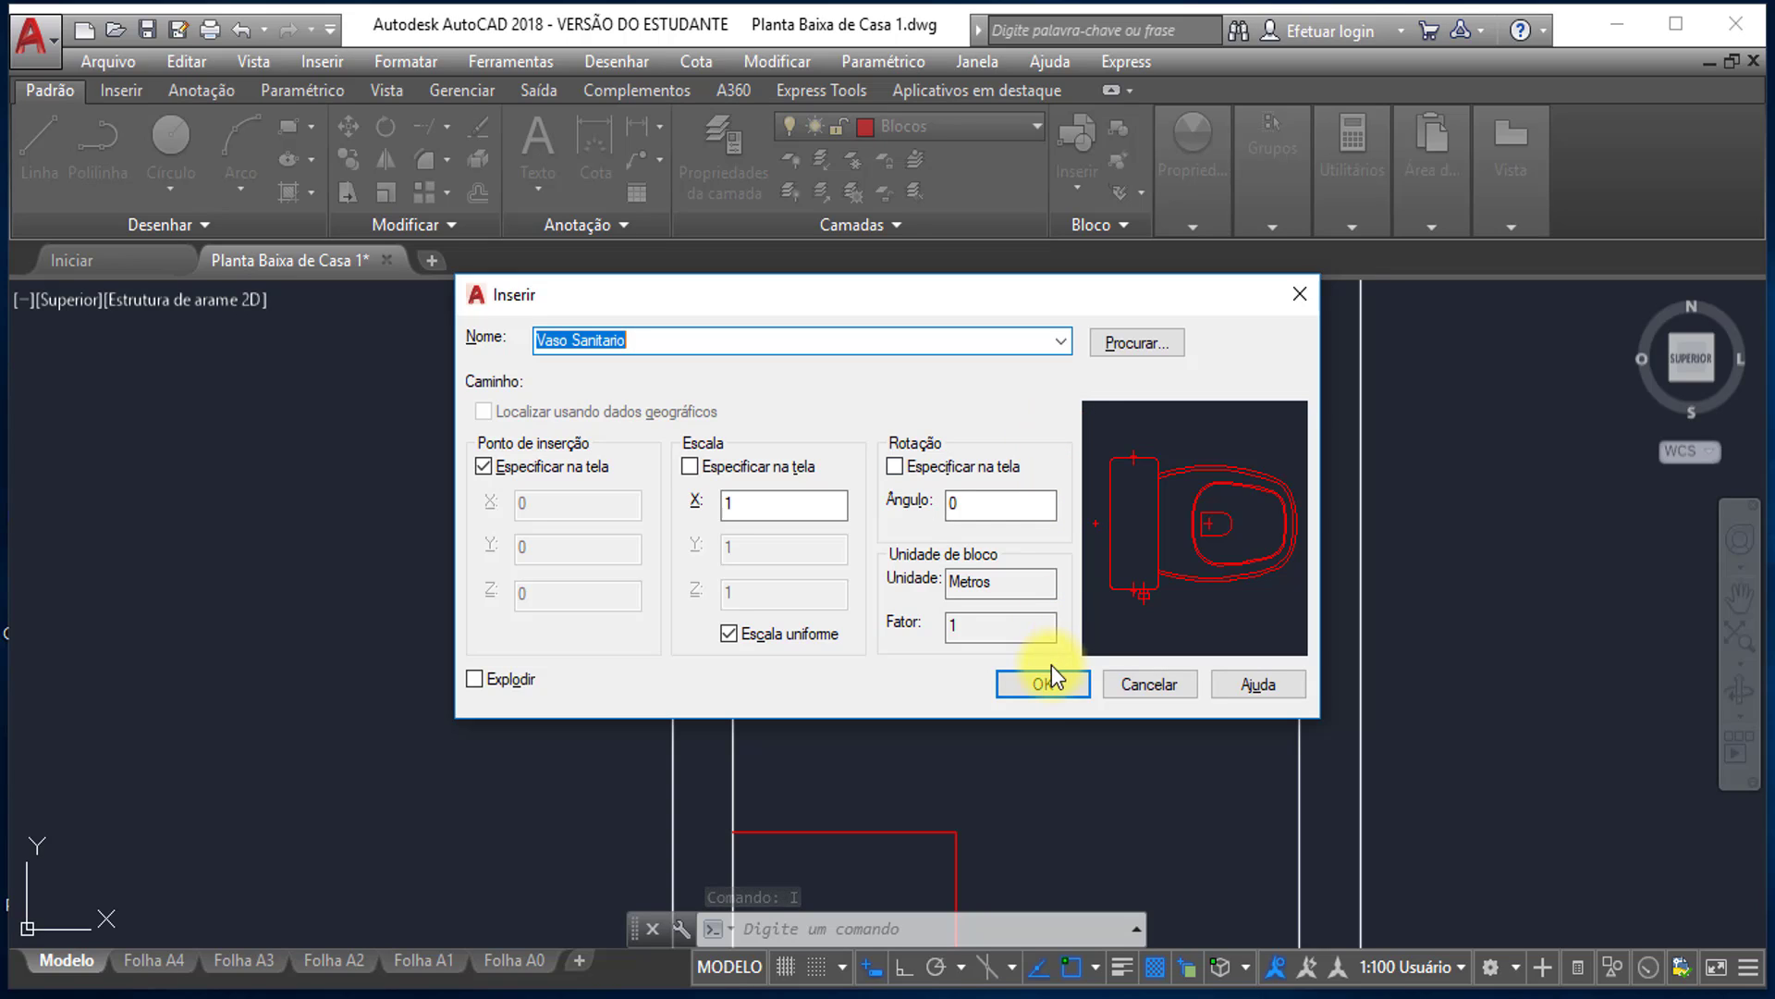
{"action": "left_click", "coordinate": [1015, 689]}
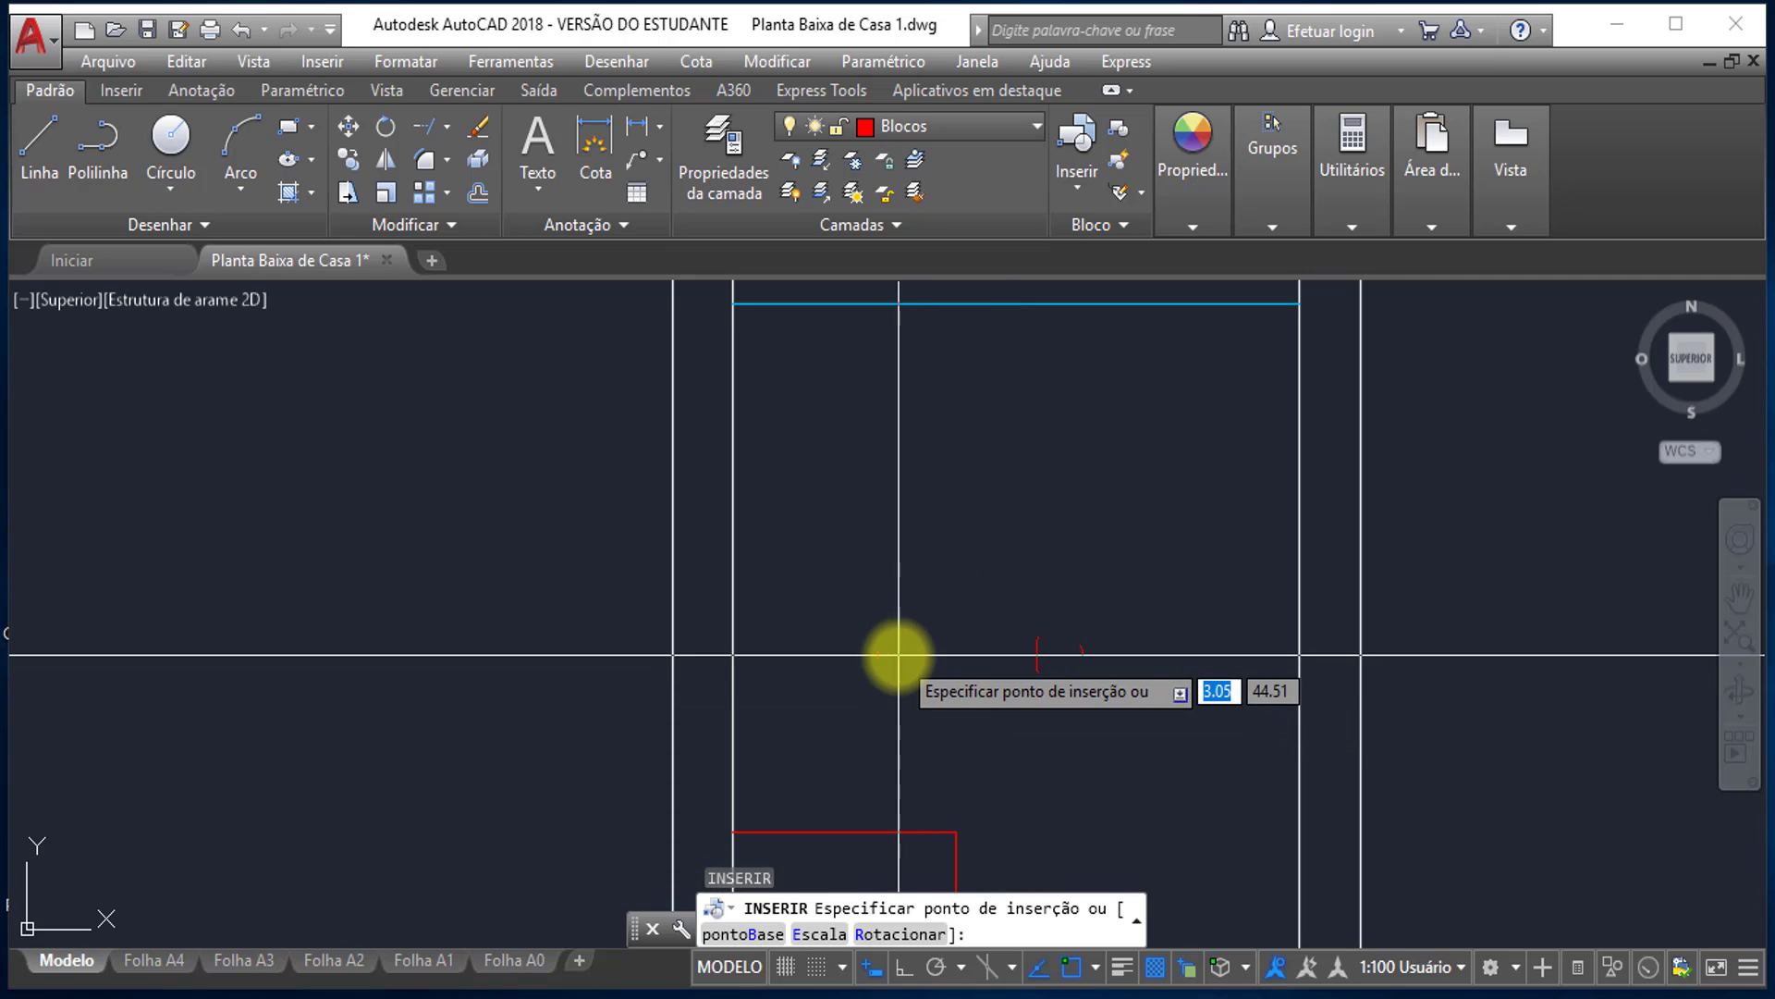
{"action": "type", "text": "mid"}
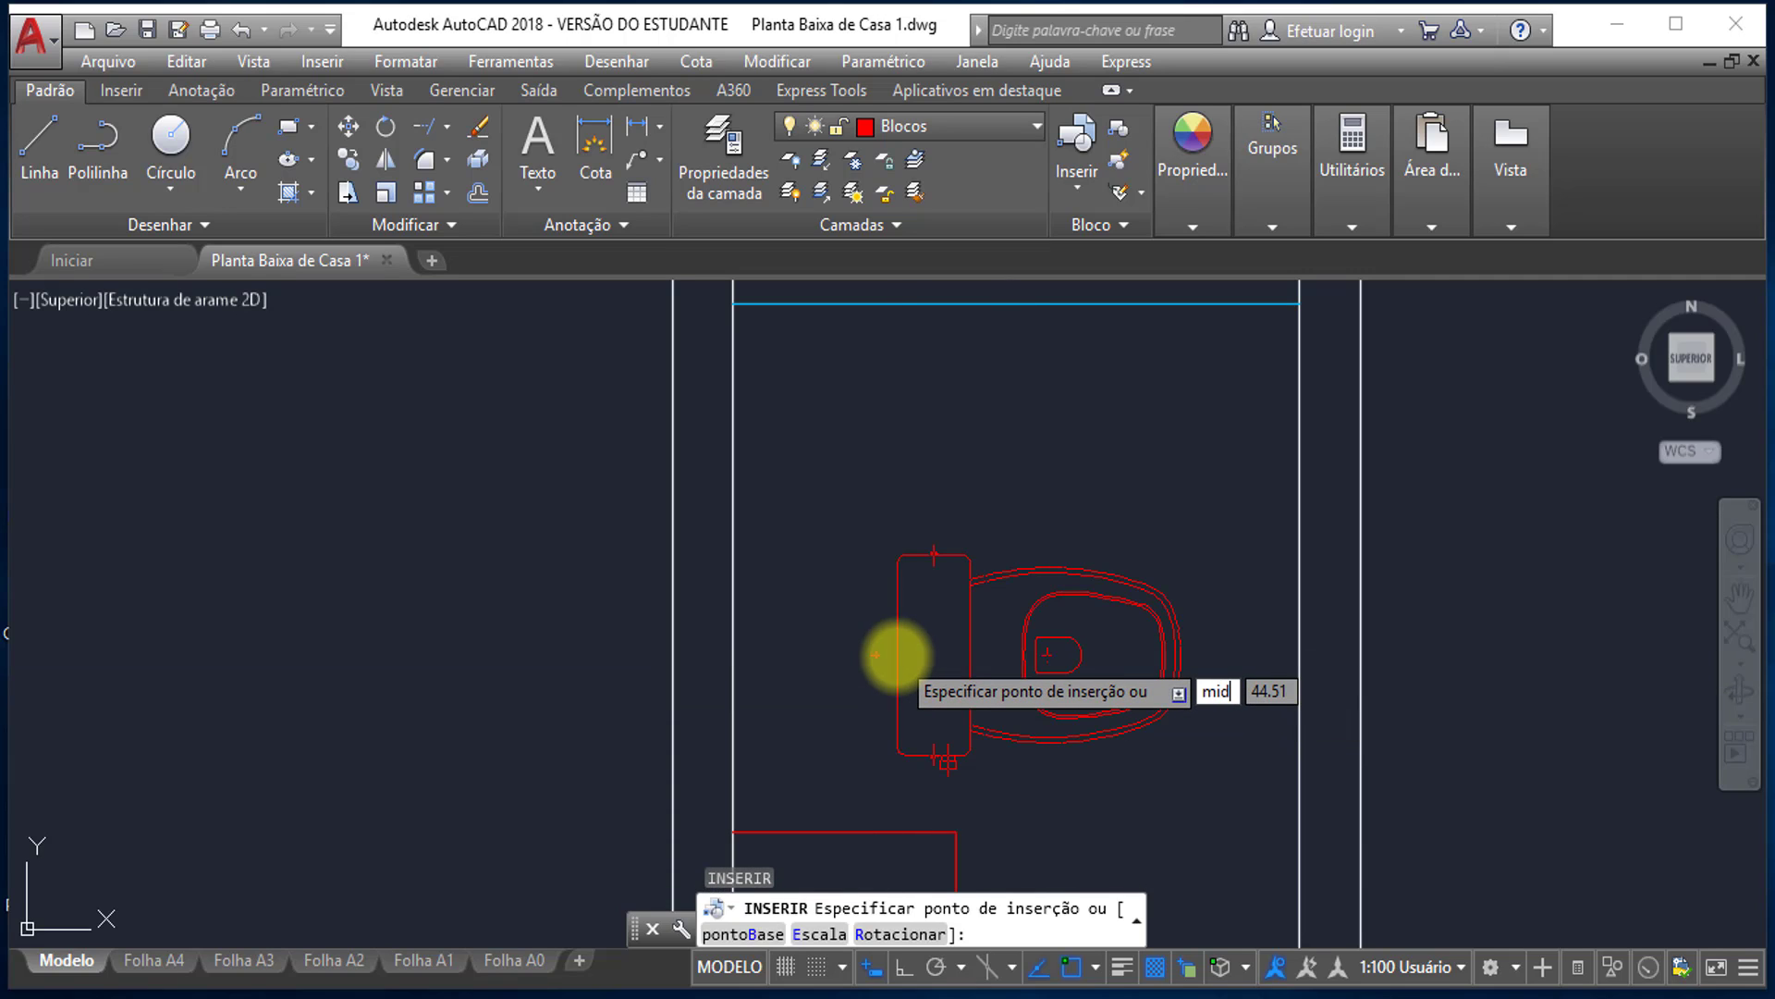
{"action": "type", "text": "2"}
{"action": "key", "text": "Return"}
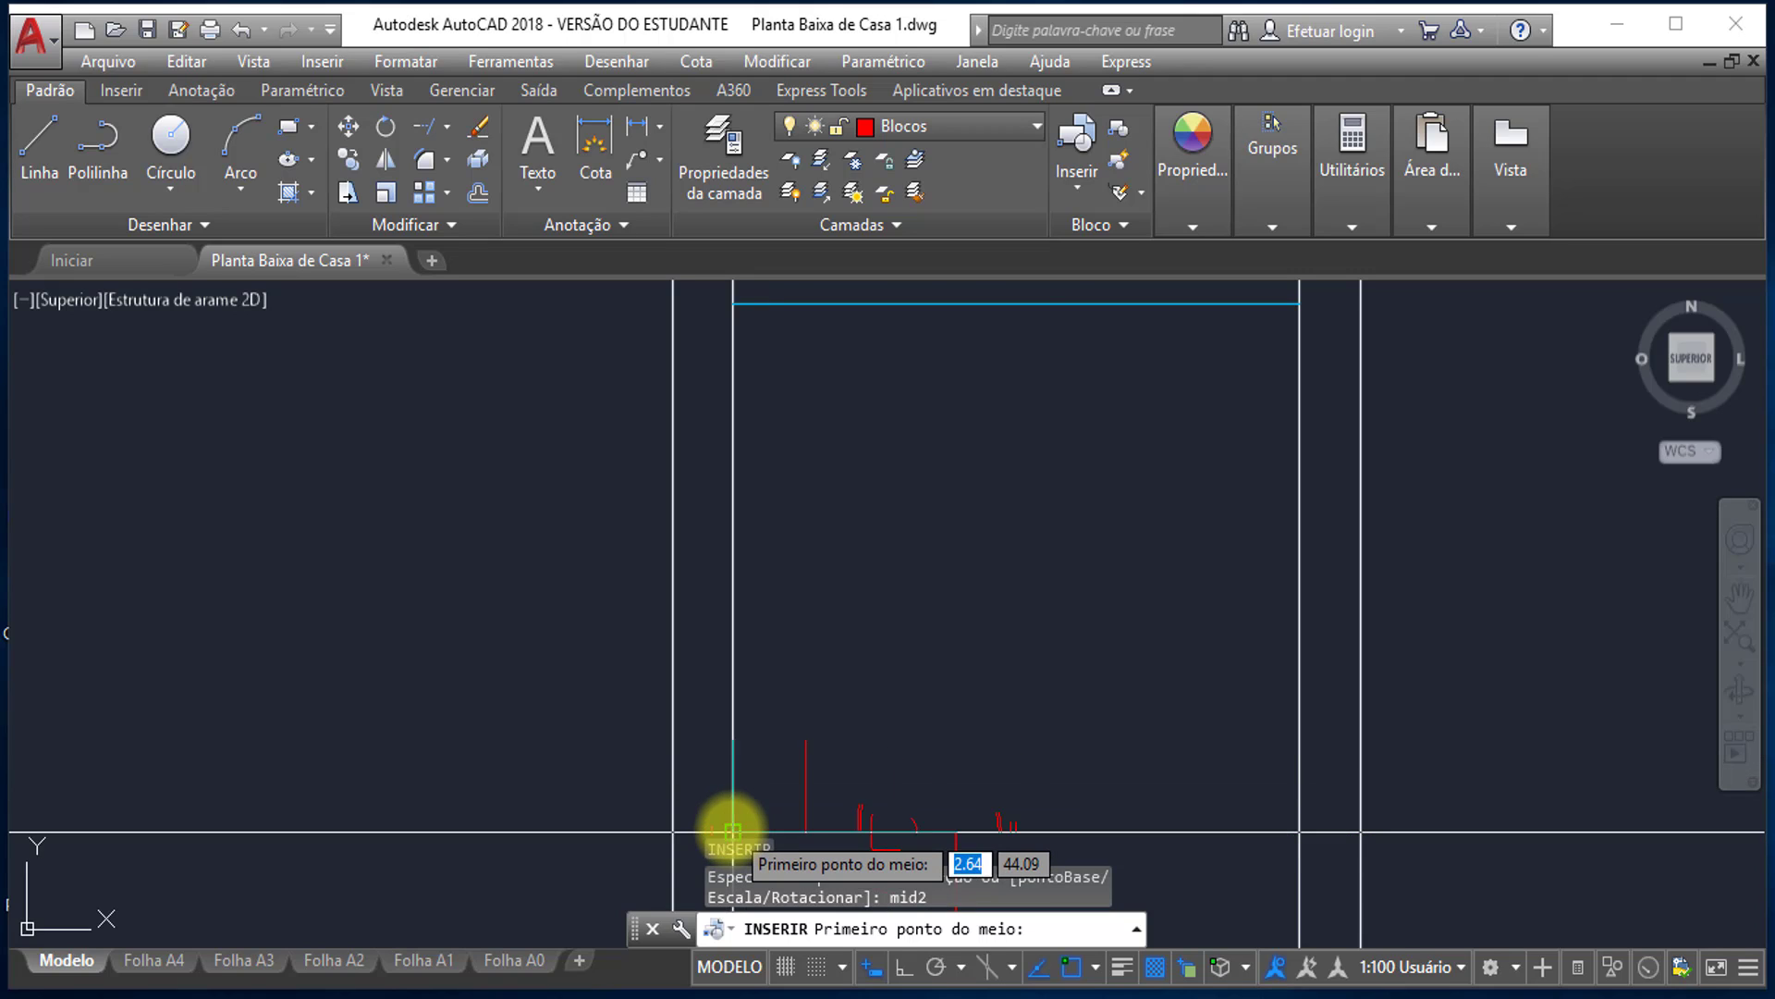
{"action": "left_click", "coordinate": [733, 830]}
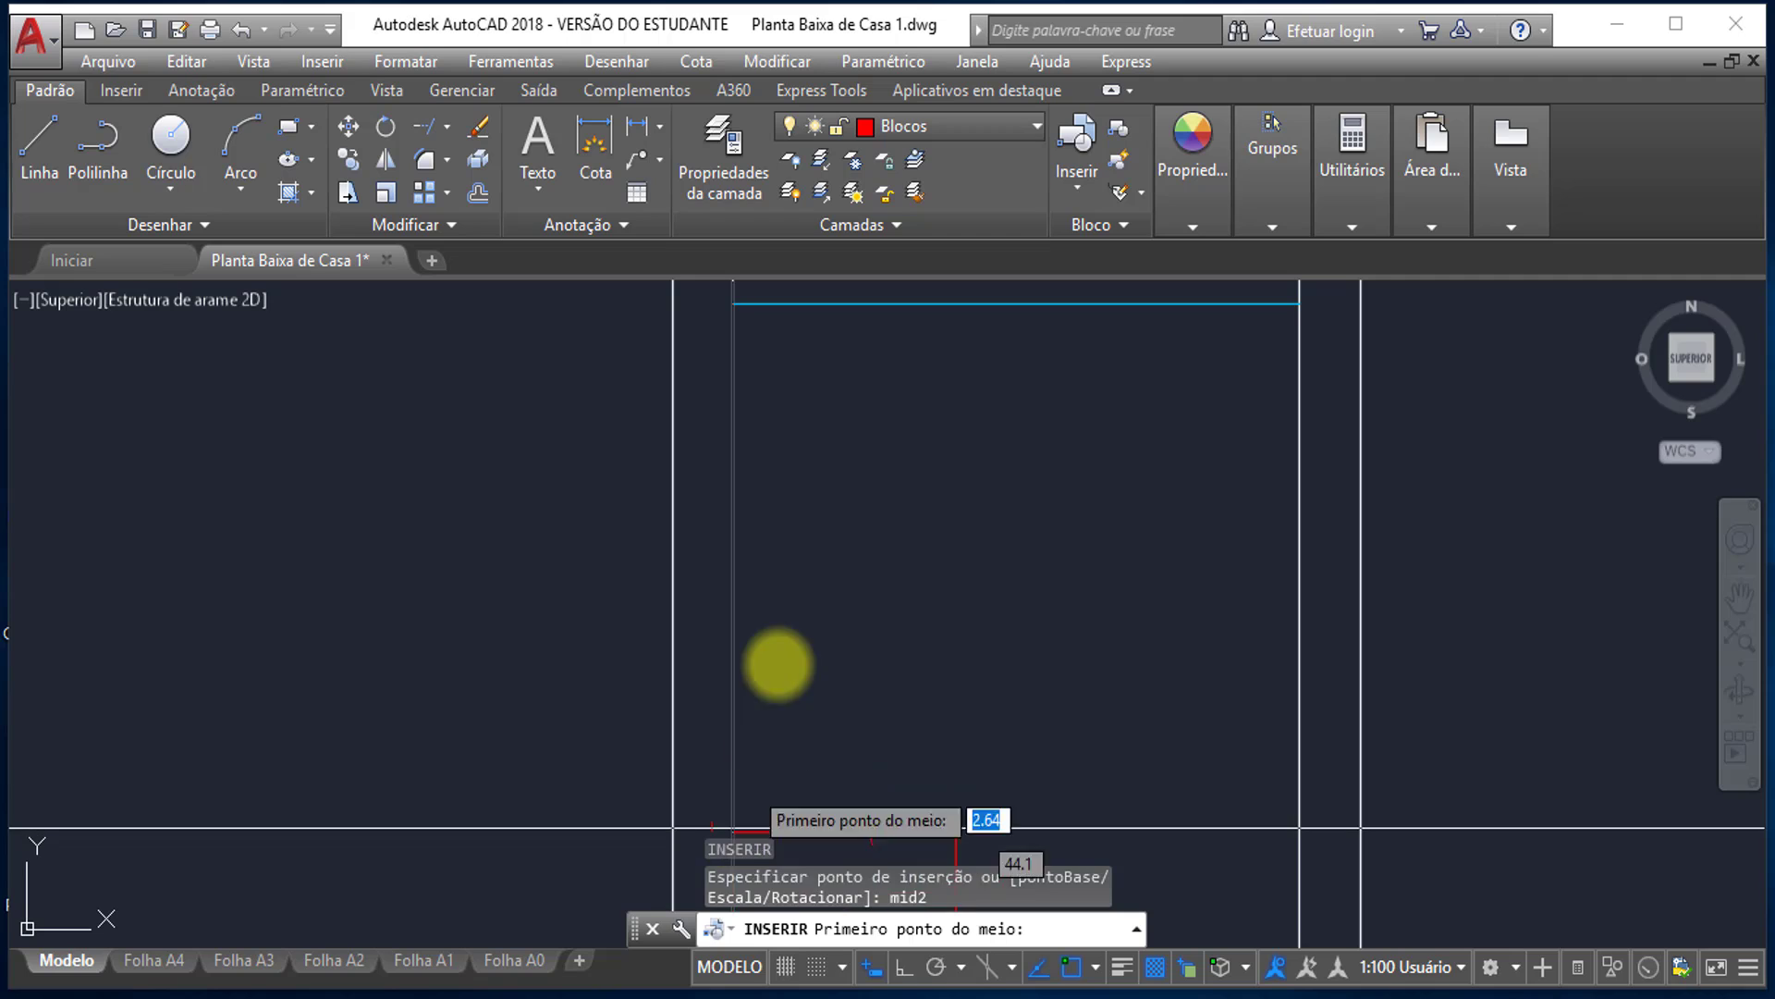
{"action": "left_click", "coordinate": [733, 304]}
{"action": "scroll", "coordinate": [732, 322], "scroll_direction": "down", "scroll_amount": 5}
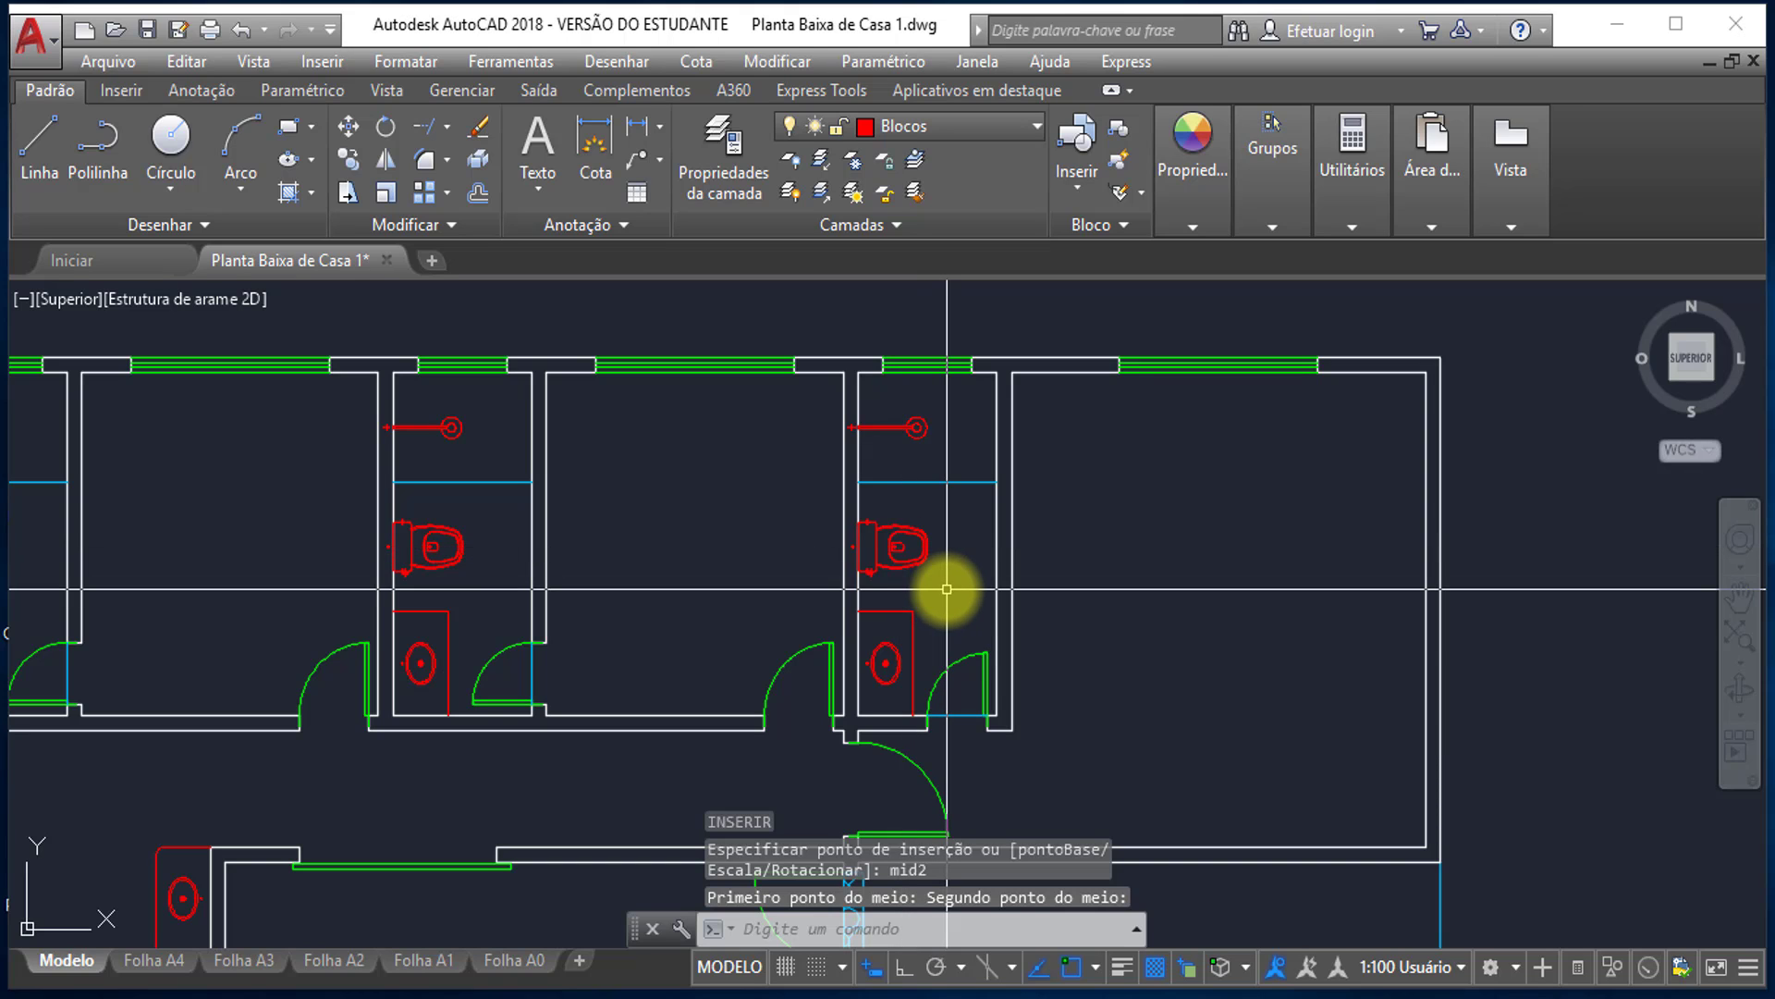
- Load the Pia de Cozinha drawing from the Blocos folder as a block to insert, keeping uniform scale 1 and rotation 0
{"action": "scroll", "coordinate": [943, 586], "scroll_direction": "down", "scroll_amount": 4}
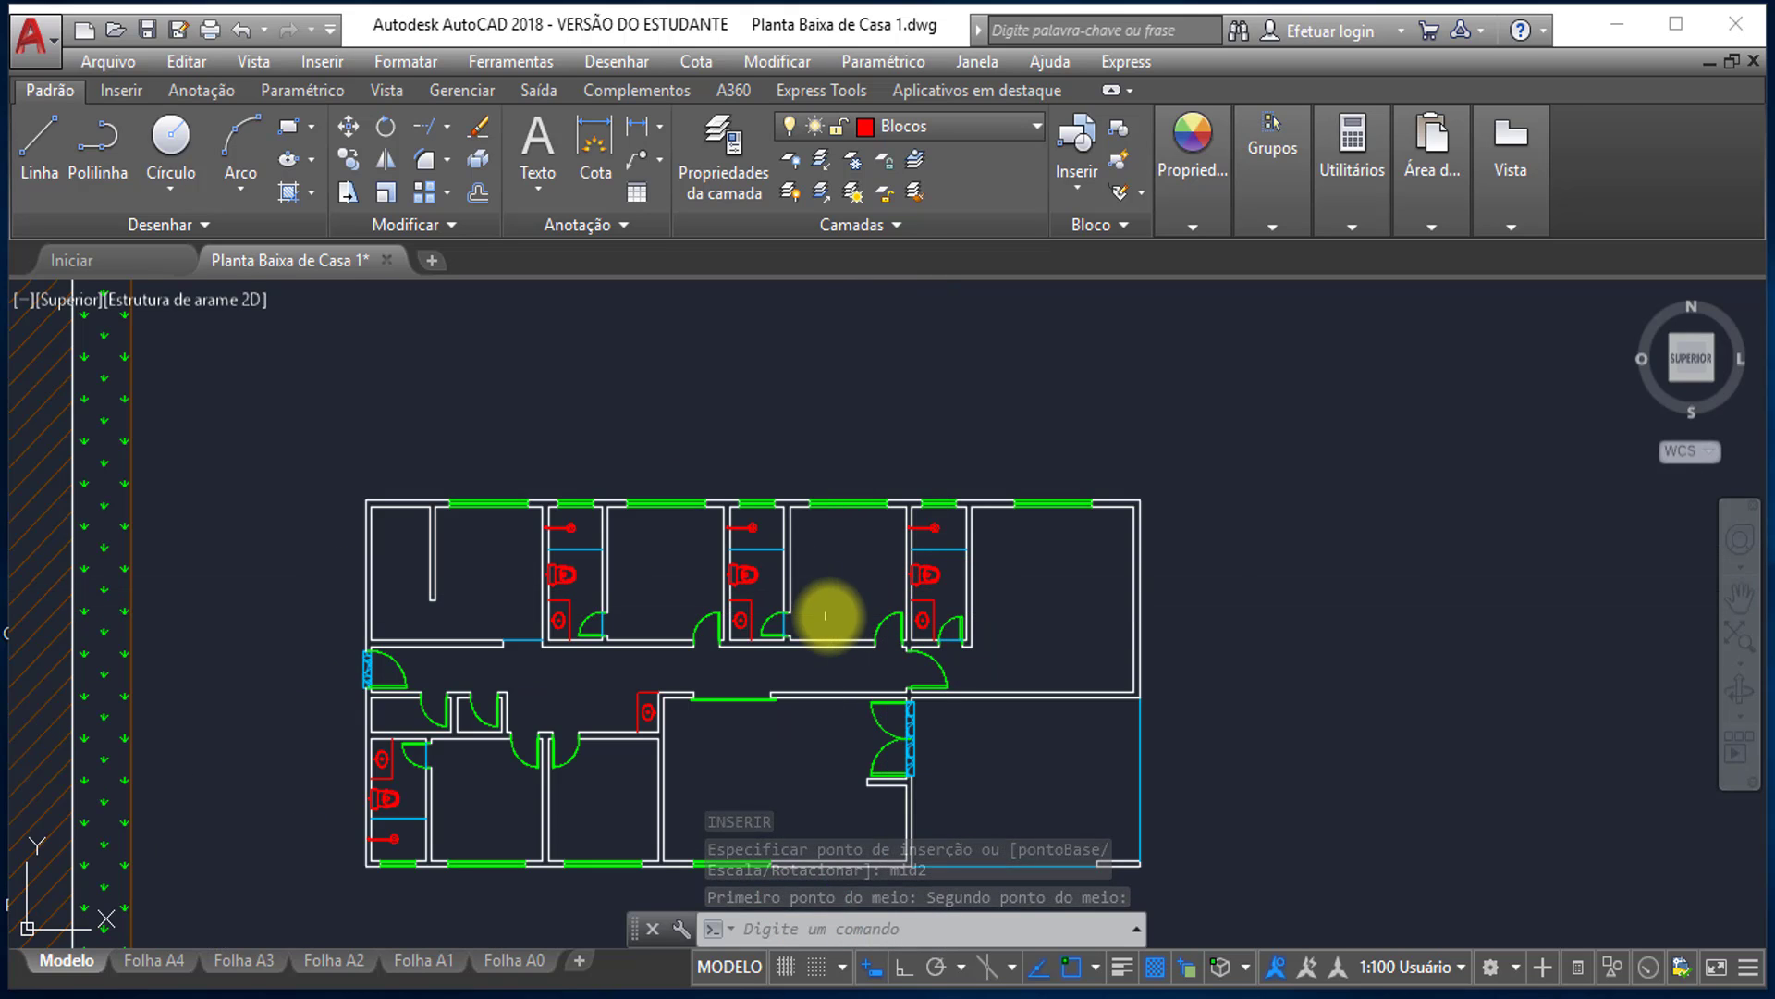
{"action": "middle_click_drag", "start_coordinate": [824, 614], "coordinate": [874, 470]}
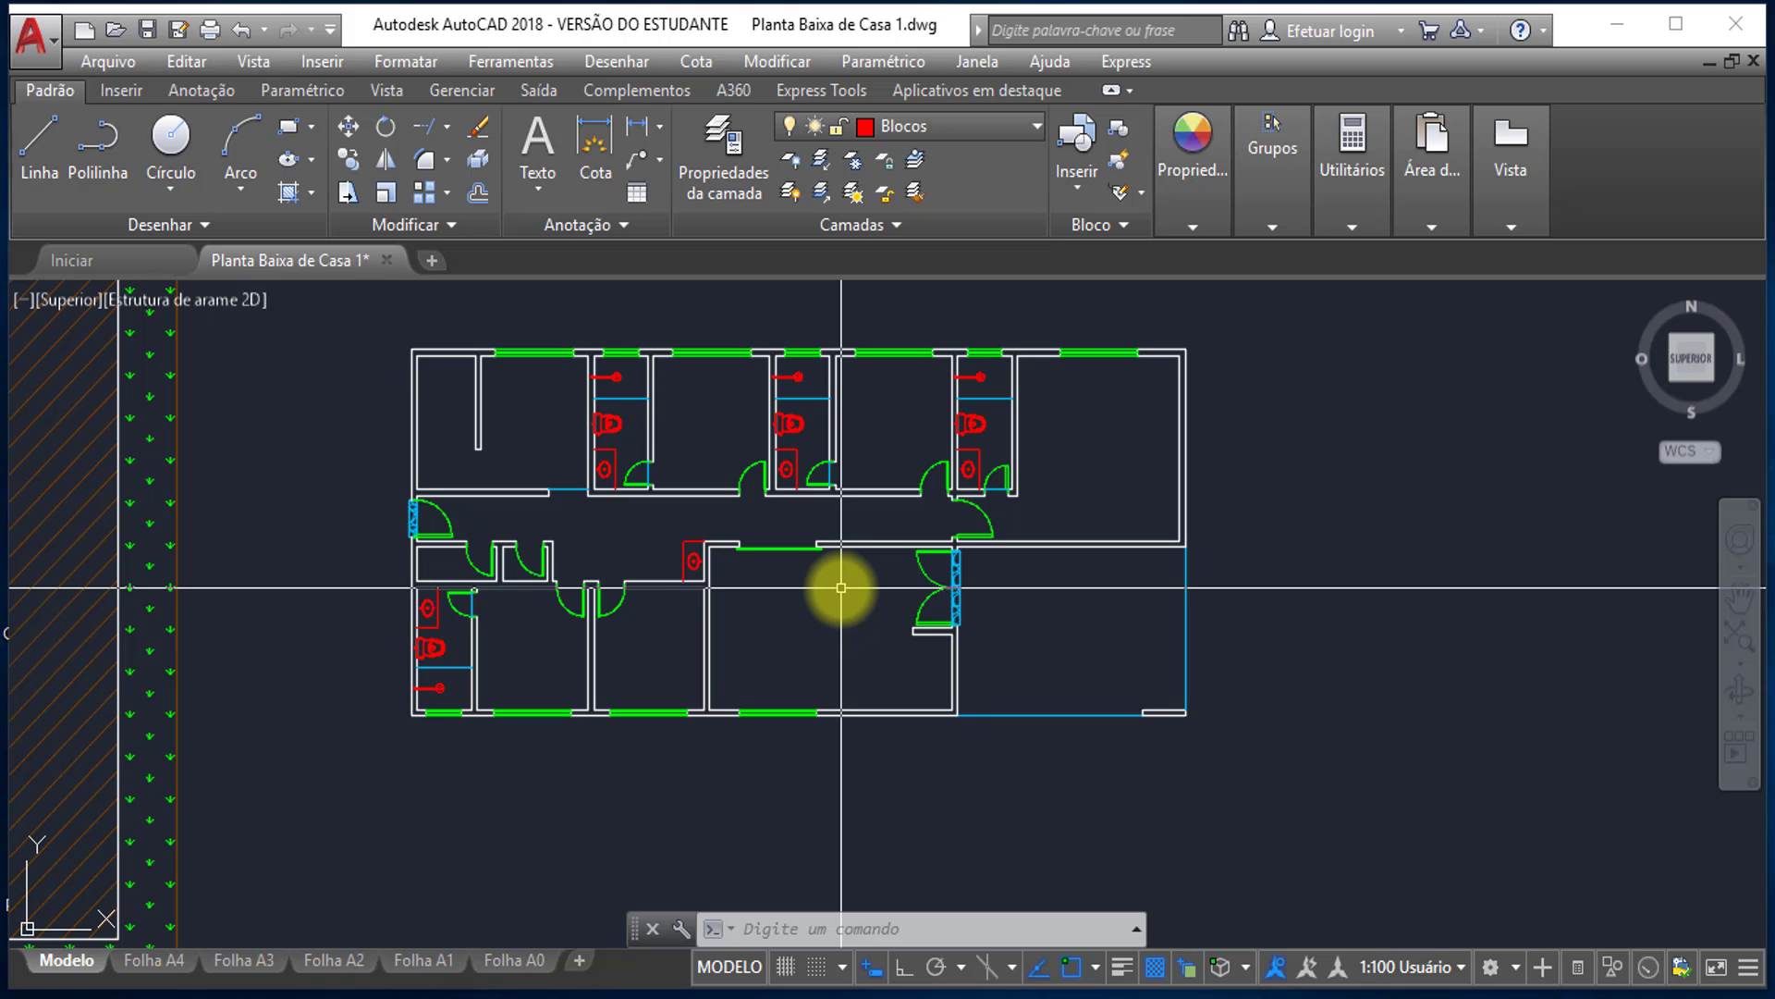
{"action": "scroll", "coordinate": [836, 587], "scroll_direction": "down", "scroll_amount": 2}
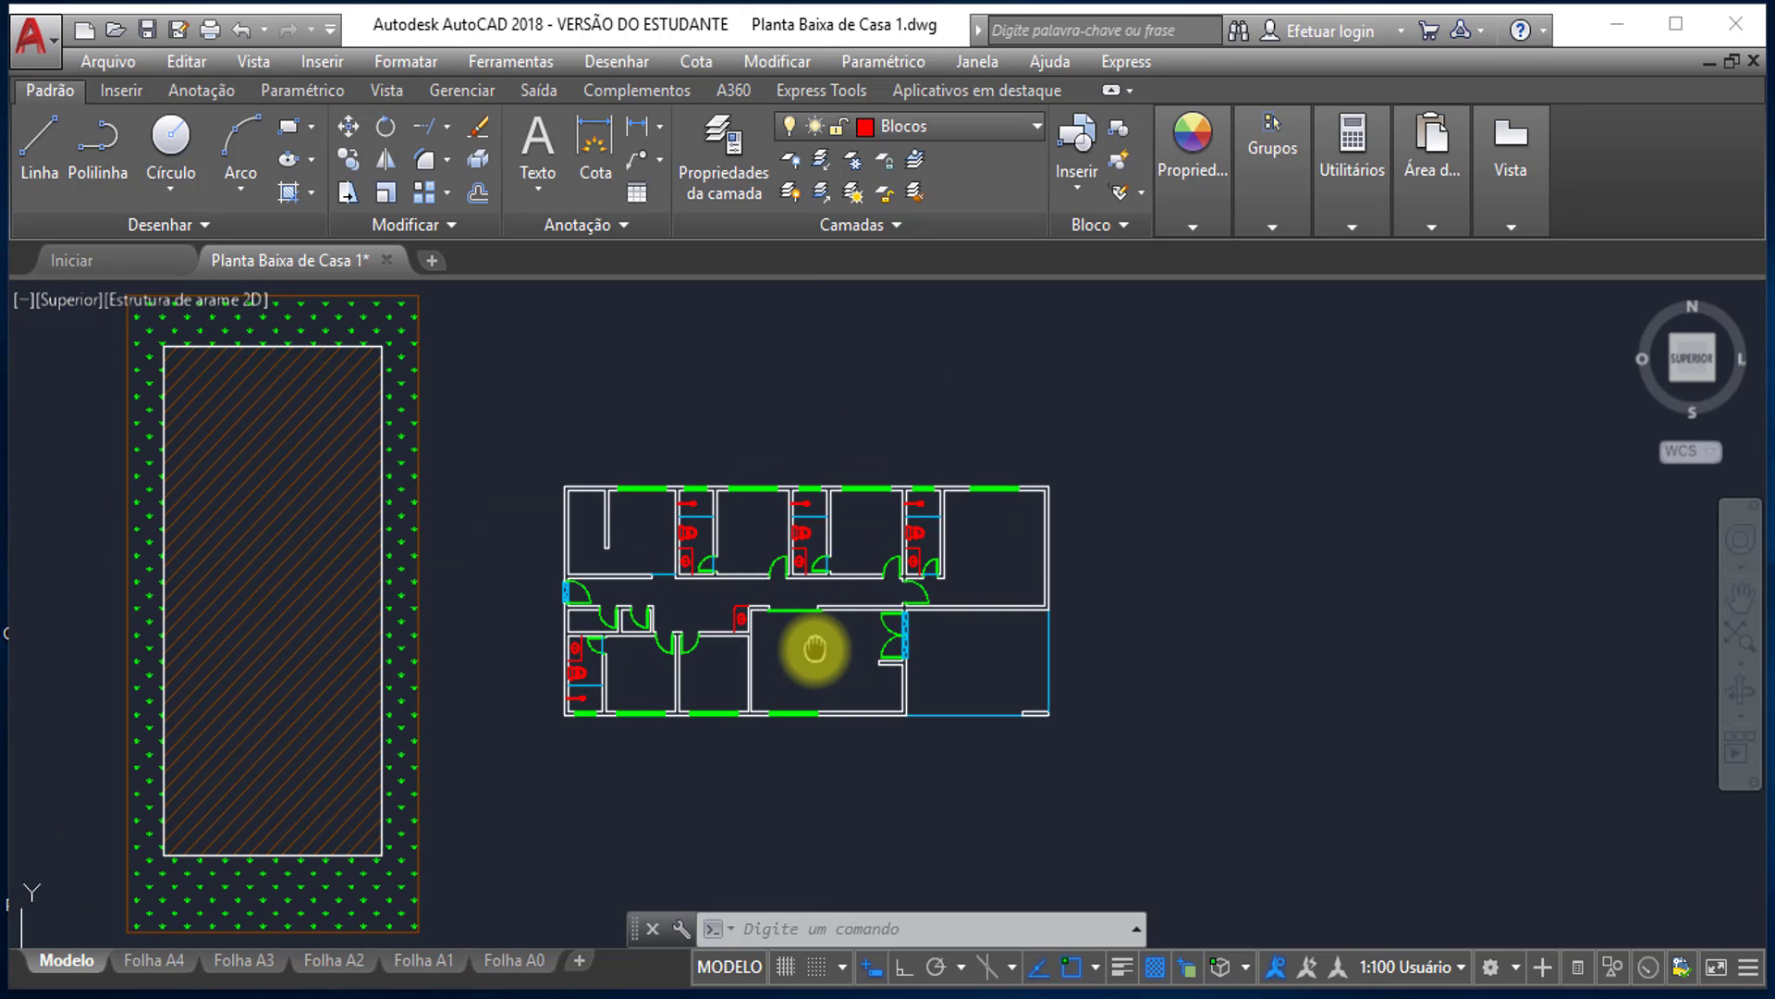
{"action": "scroll", "coordinate": [658, 553], "scroll_direction": "up", "scroll_amount": 6}
{"action": "middle_click_drag", "start_coordinate": [635, 463], "coordinate": [645, 516]}
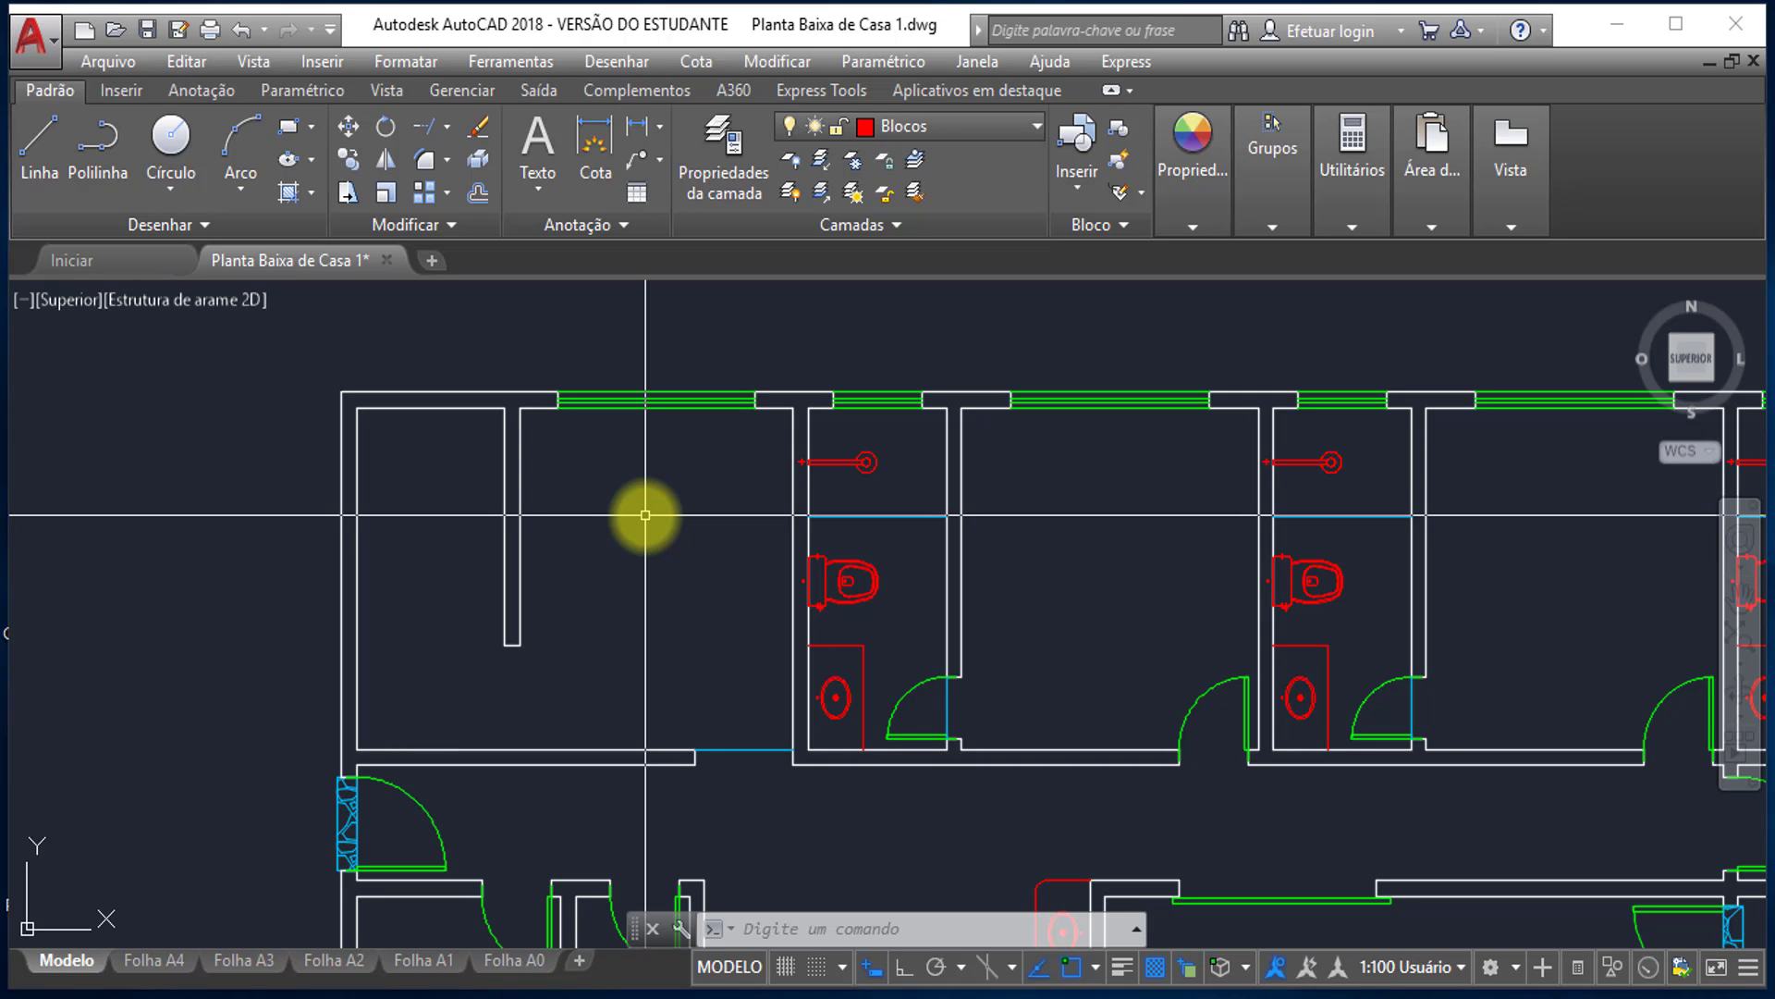
{"action": "type", "text": "I"}
{"action": "key", "text": "Return"}
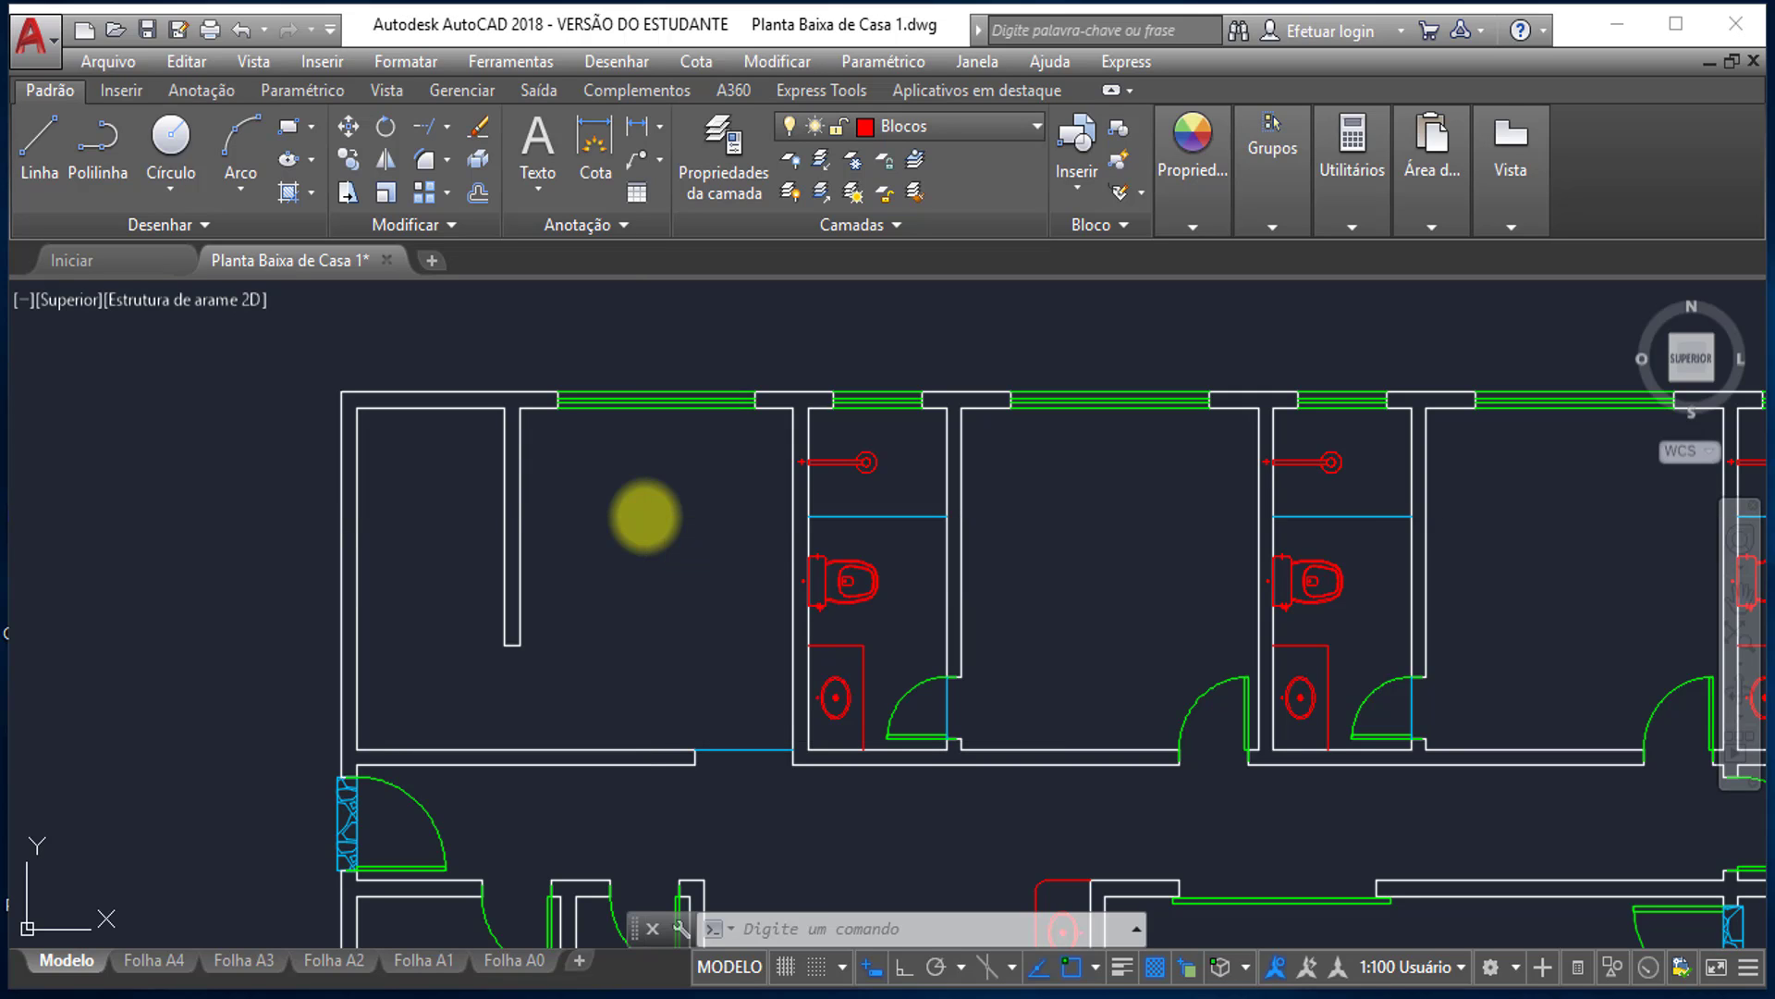
{"action": "left_click", "coordinate": [1110, 344]}
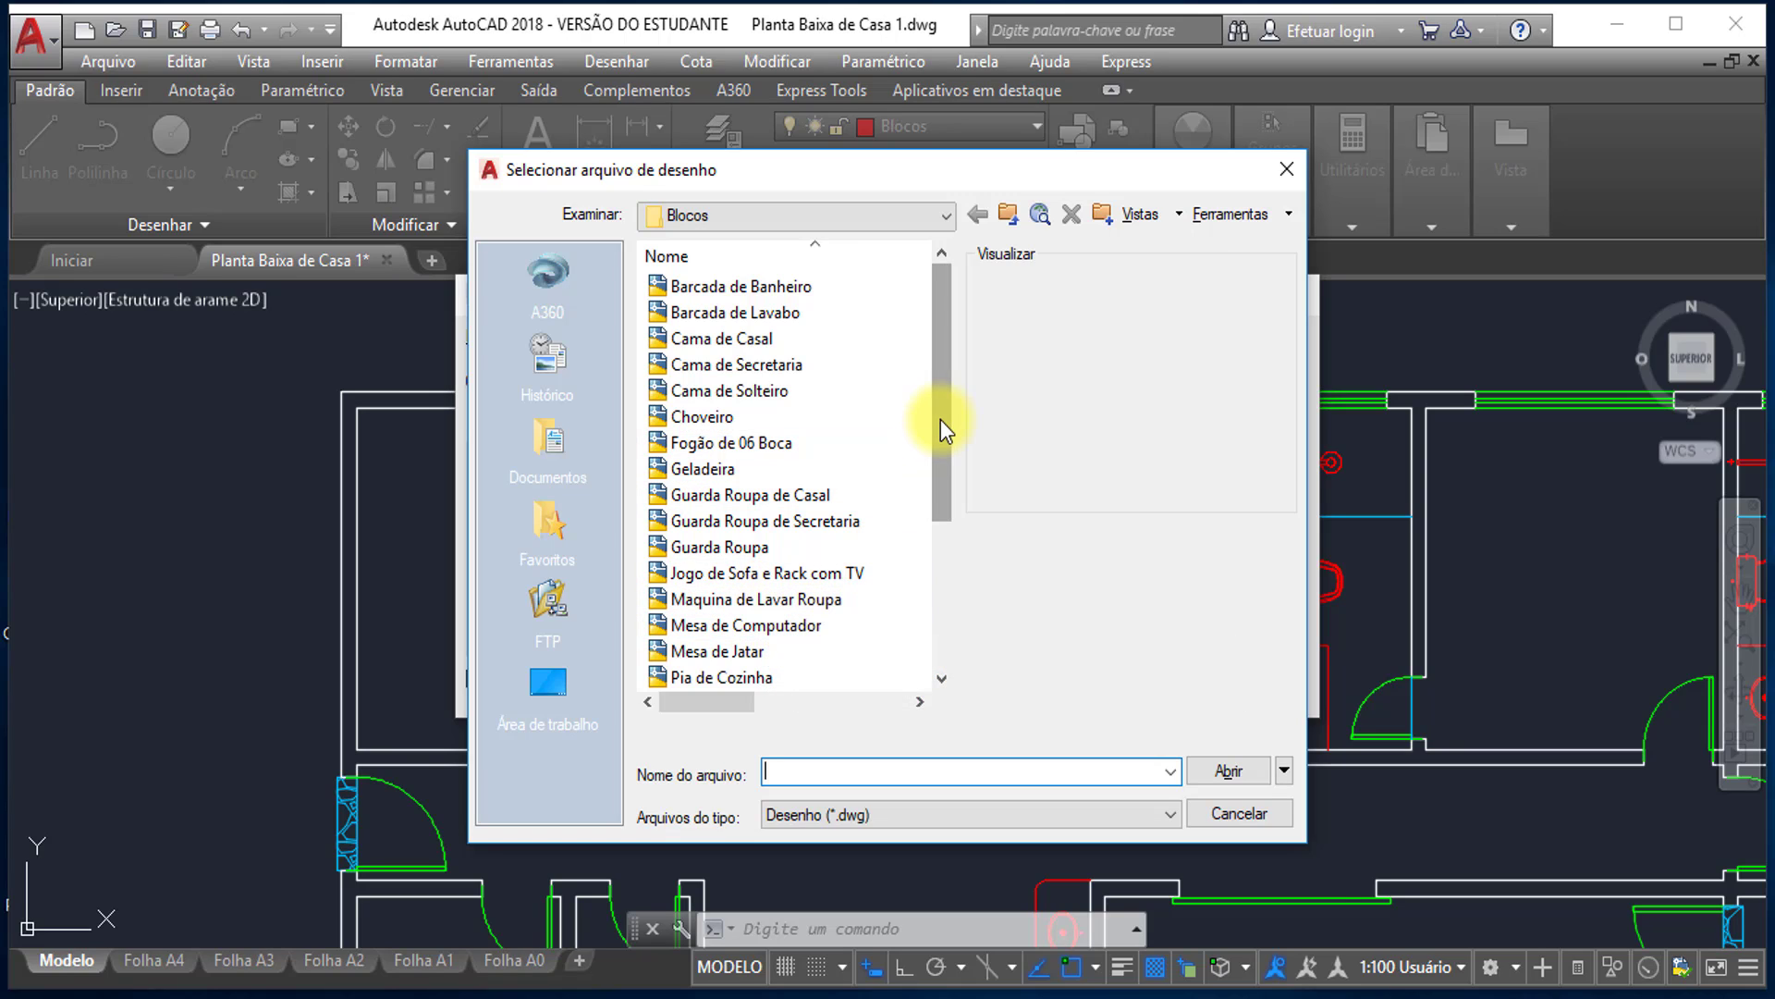
{"action": "left_click_drag", "start_coordinate": [940, 419], "coordinate": [934, 510]}
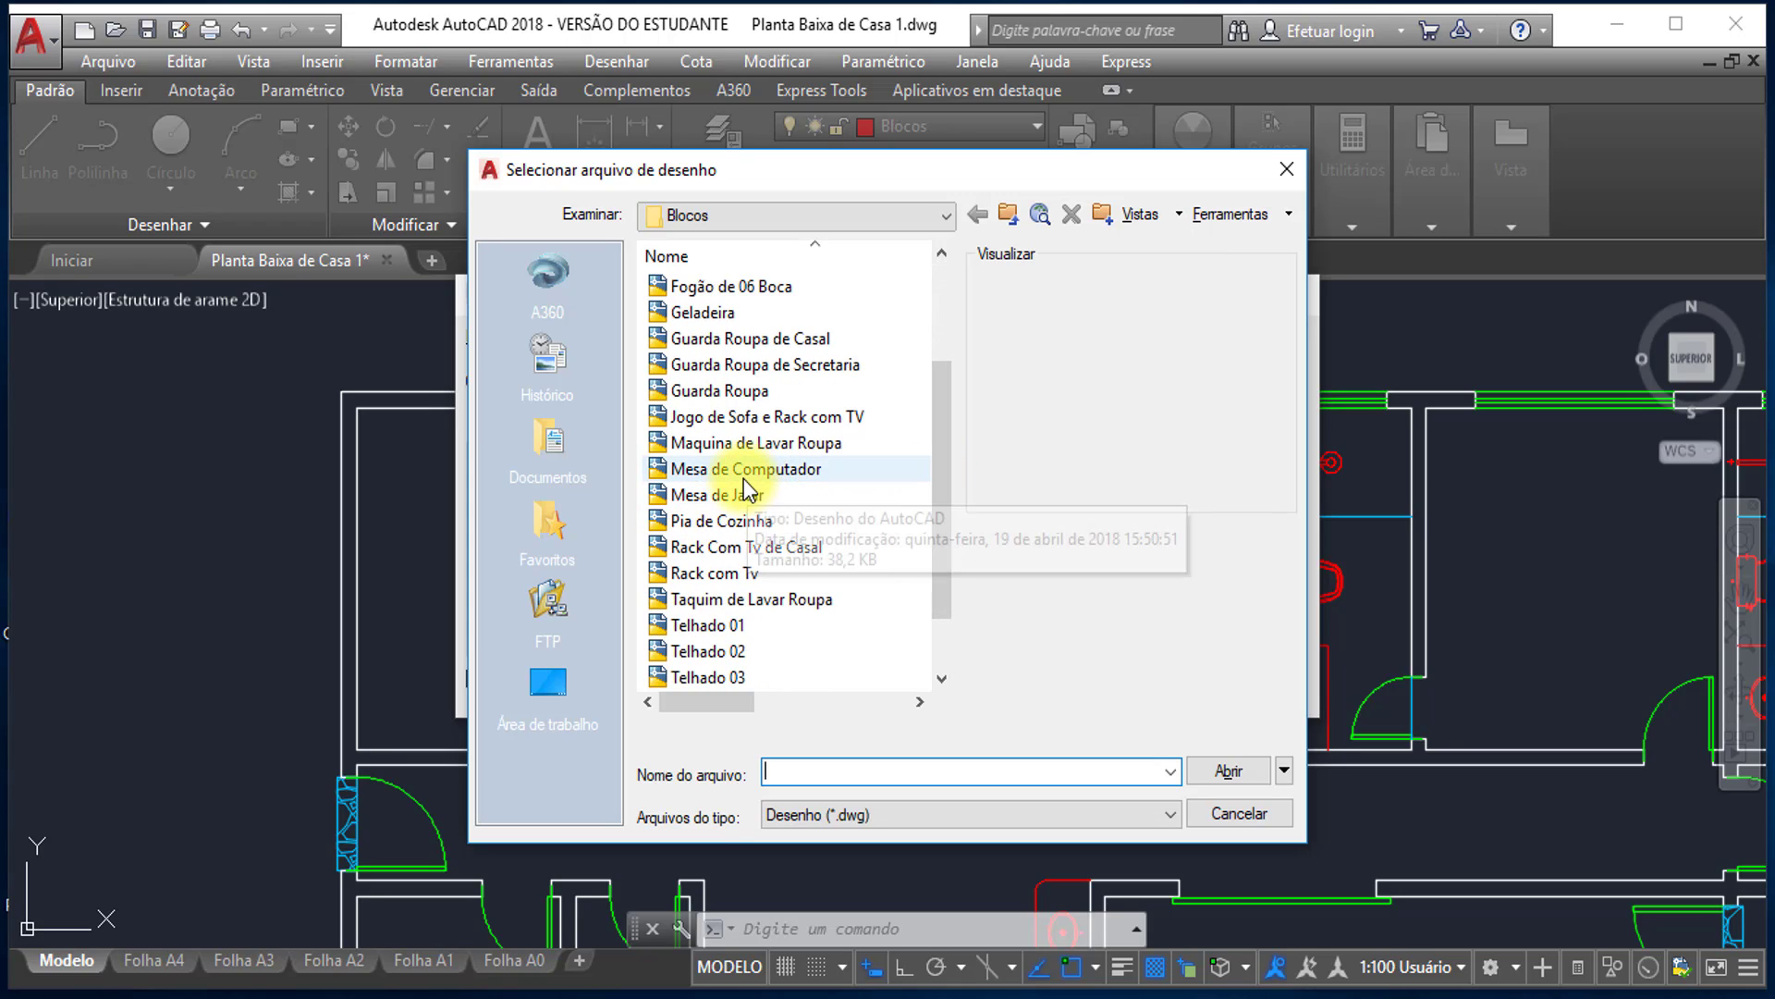
{"action": "left_click", "coordinate": [706, 520]}
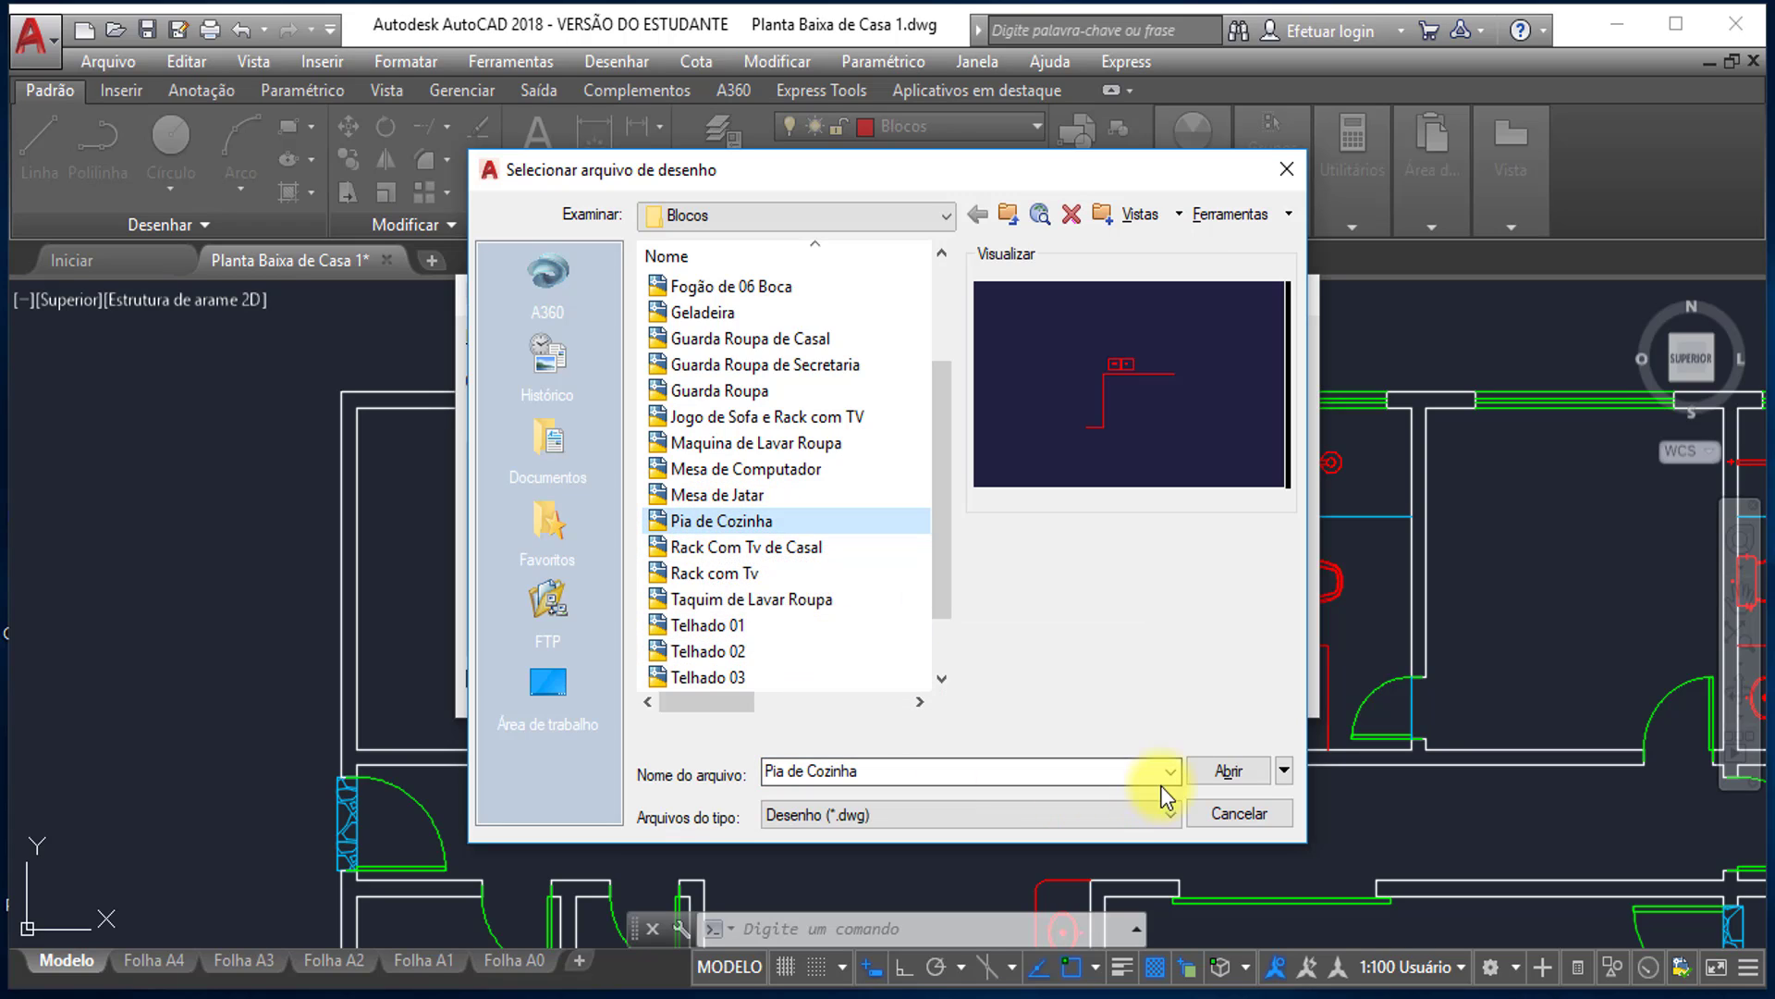
{"action": "left_click", "coordinate": [1226, 771]}
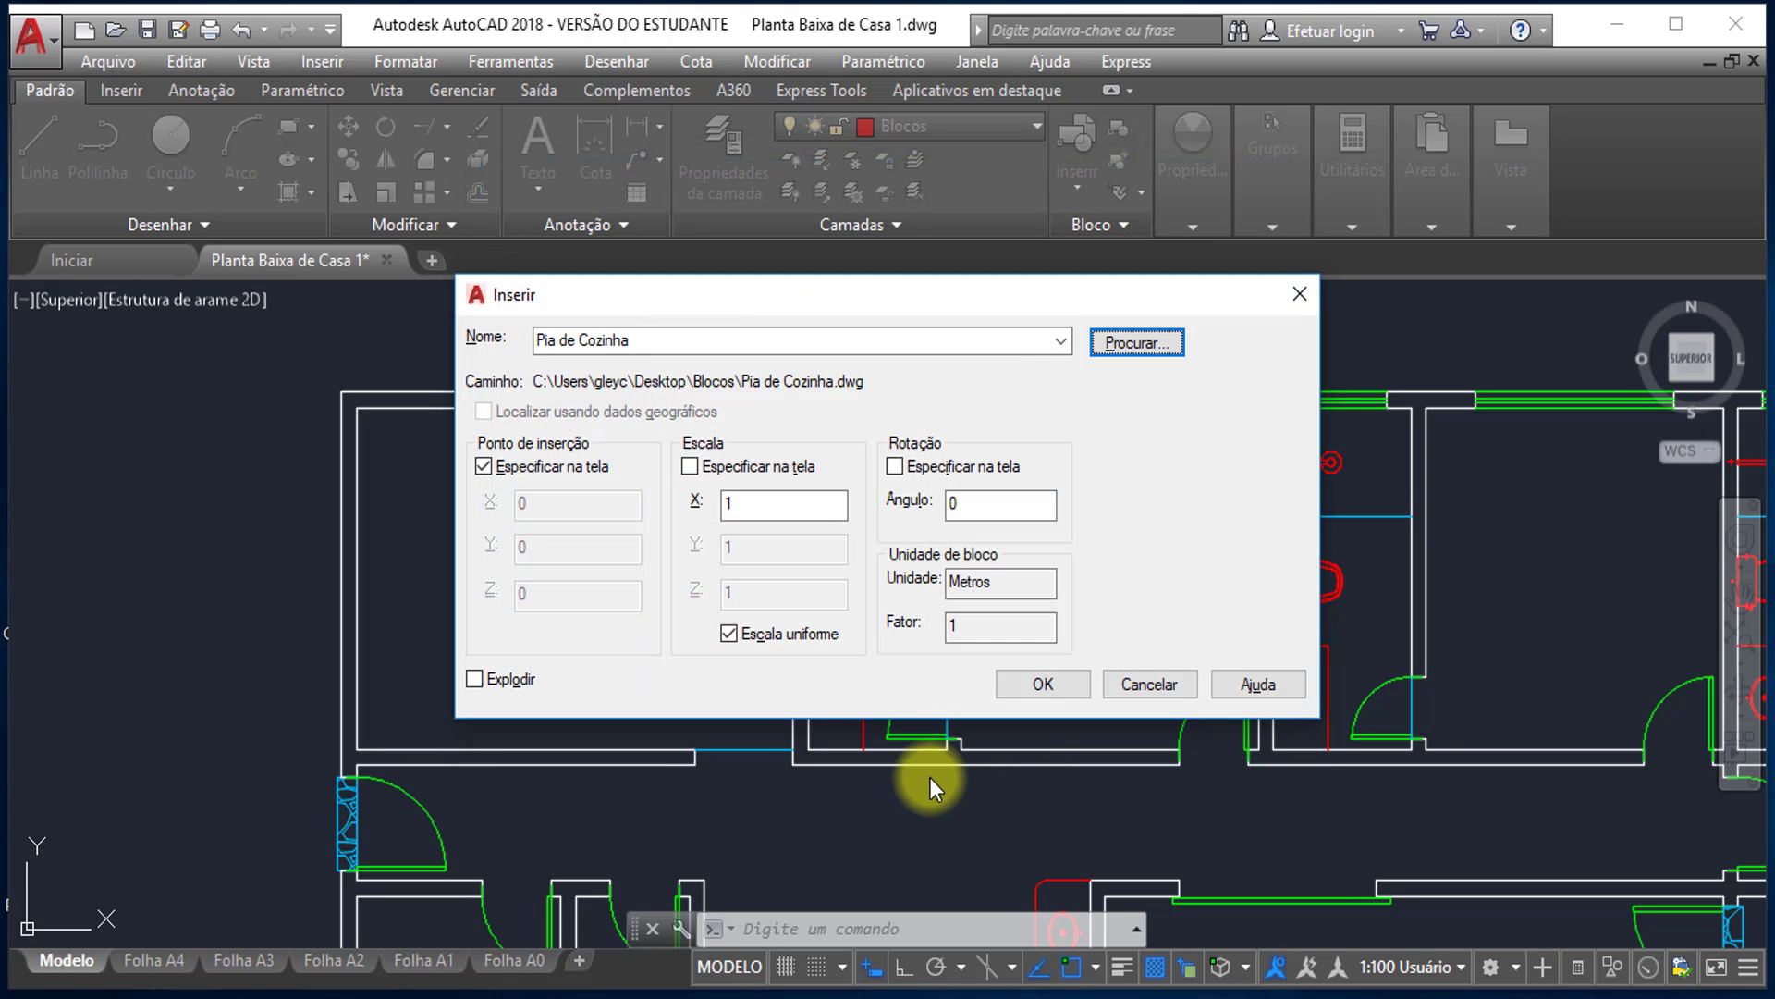
{"action": "left_click", "coordinate": [1051, 682]}
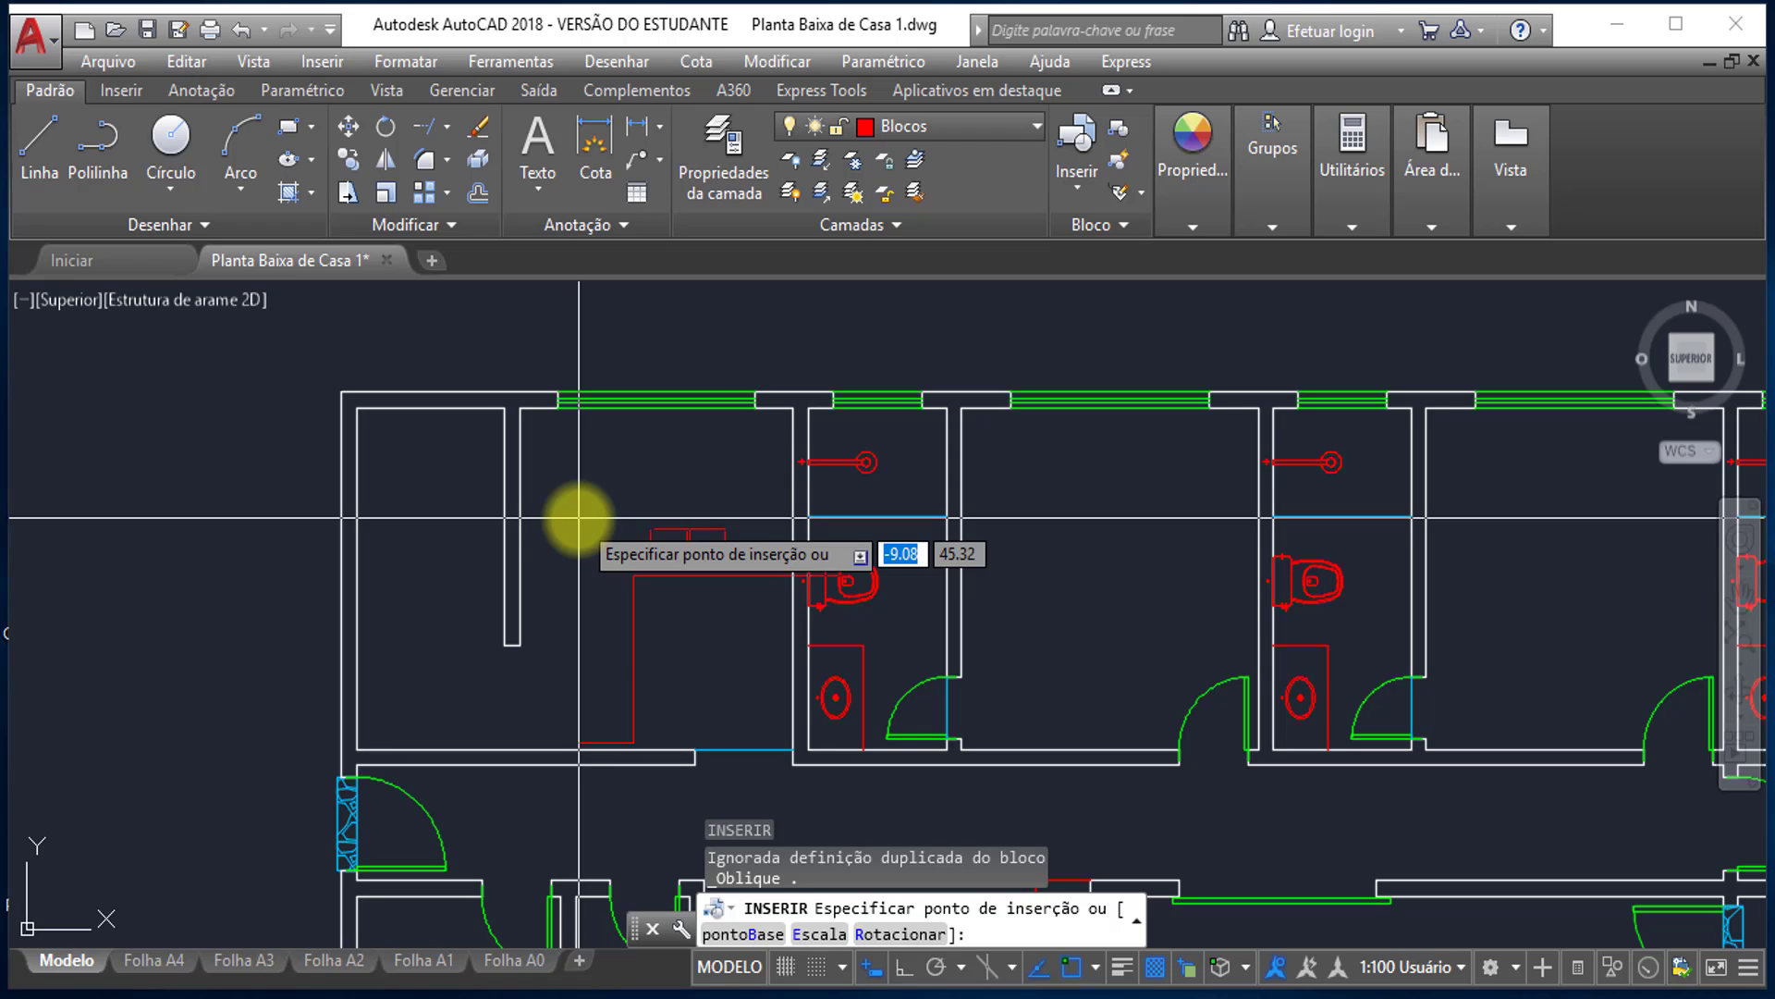
- Place the Pia de Cozinha block at the kitchen's upper-left inner corner, where the partition wall meets the window wall
{"action": "scroll", "coordinate": [527, 411], "scroll_direction": "up", "scroll_amount": 5}
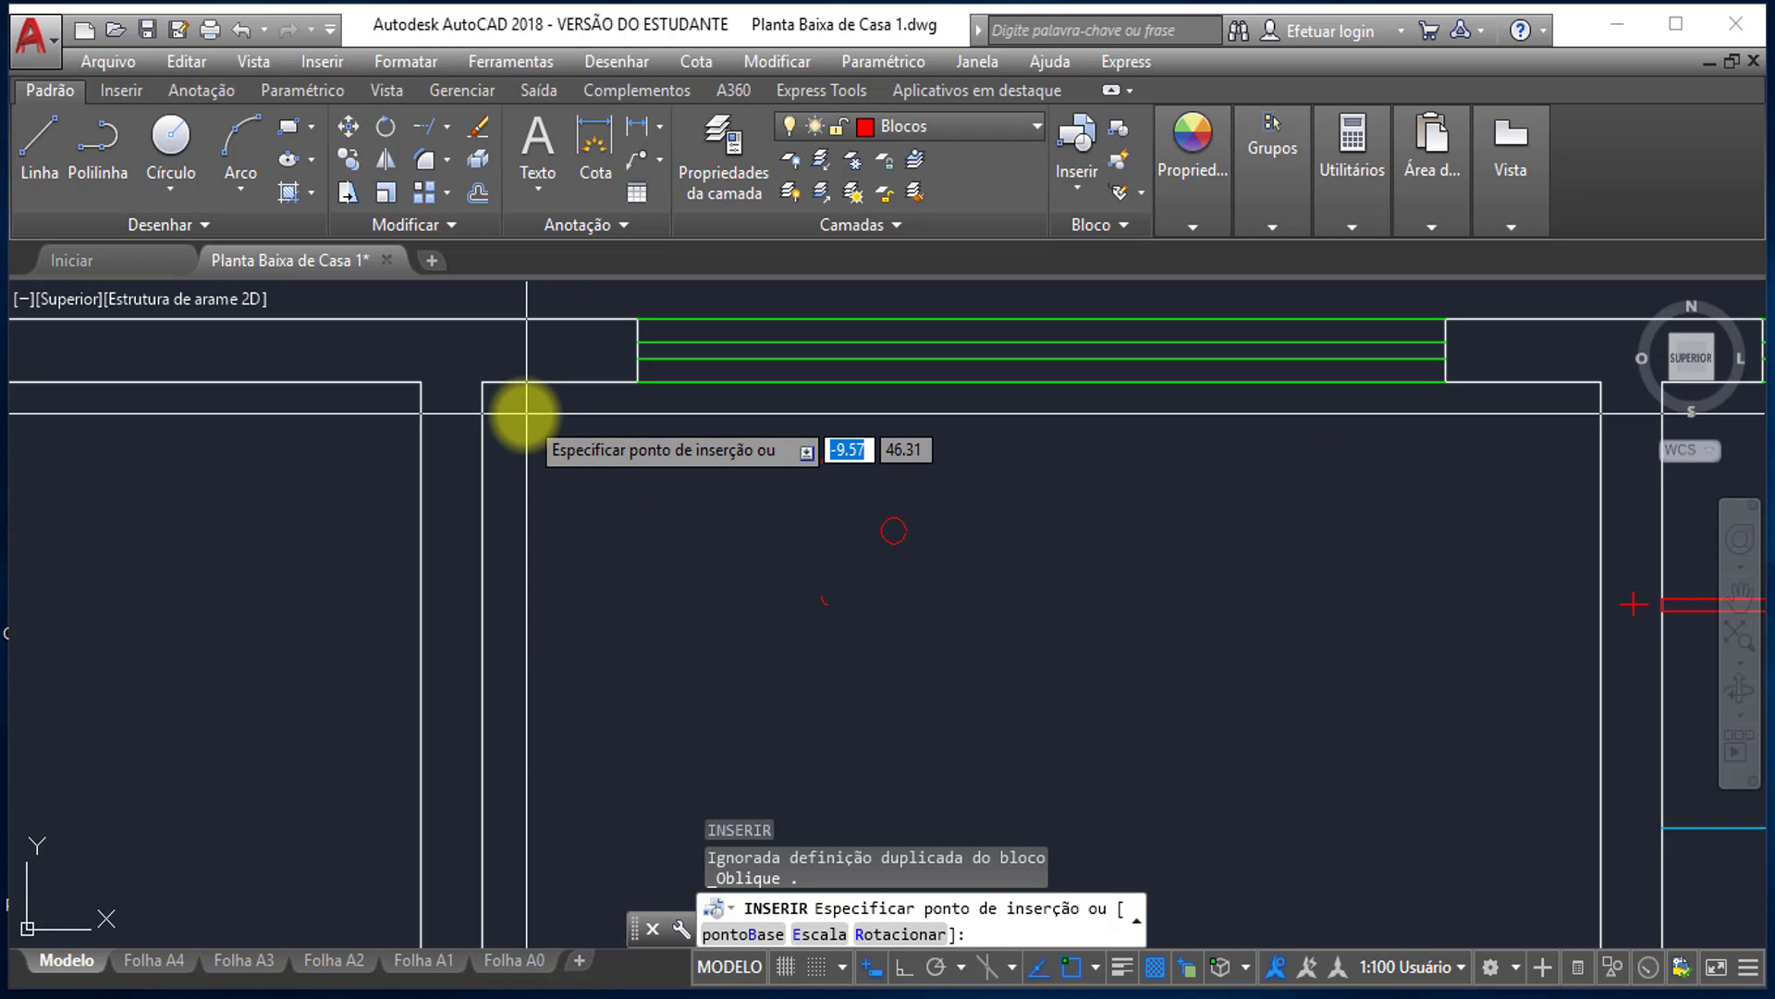
{"action": "scroll", "coordinate": [527, 412], "scroll_direction": "up", "scroll_amount": 5}
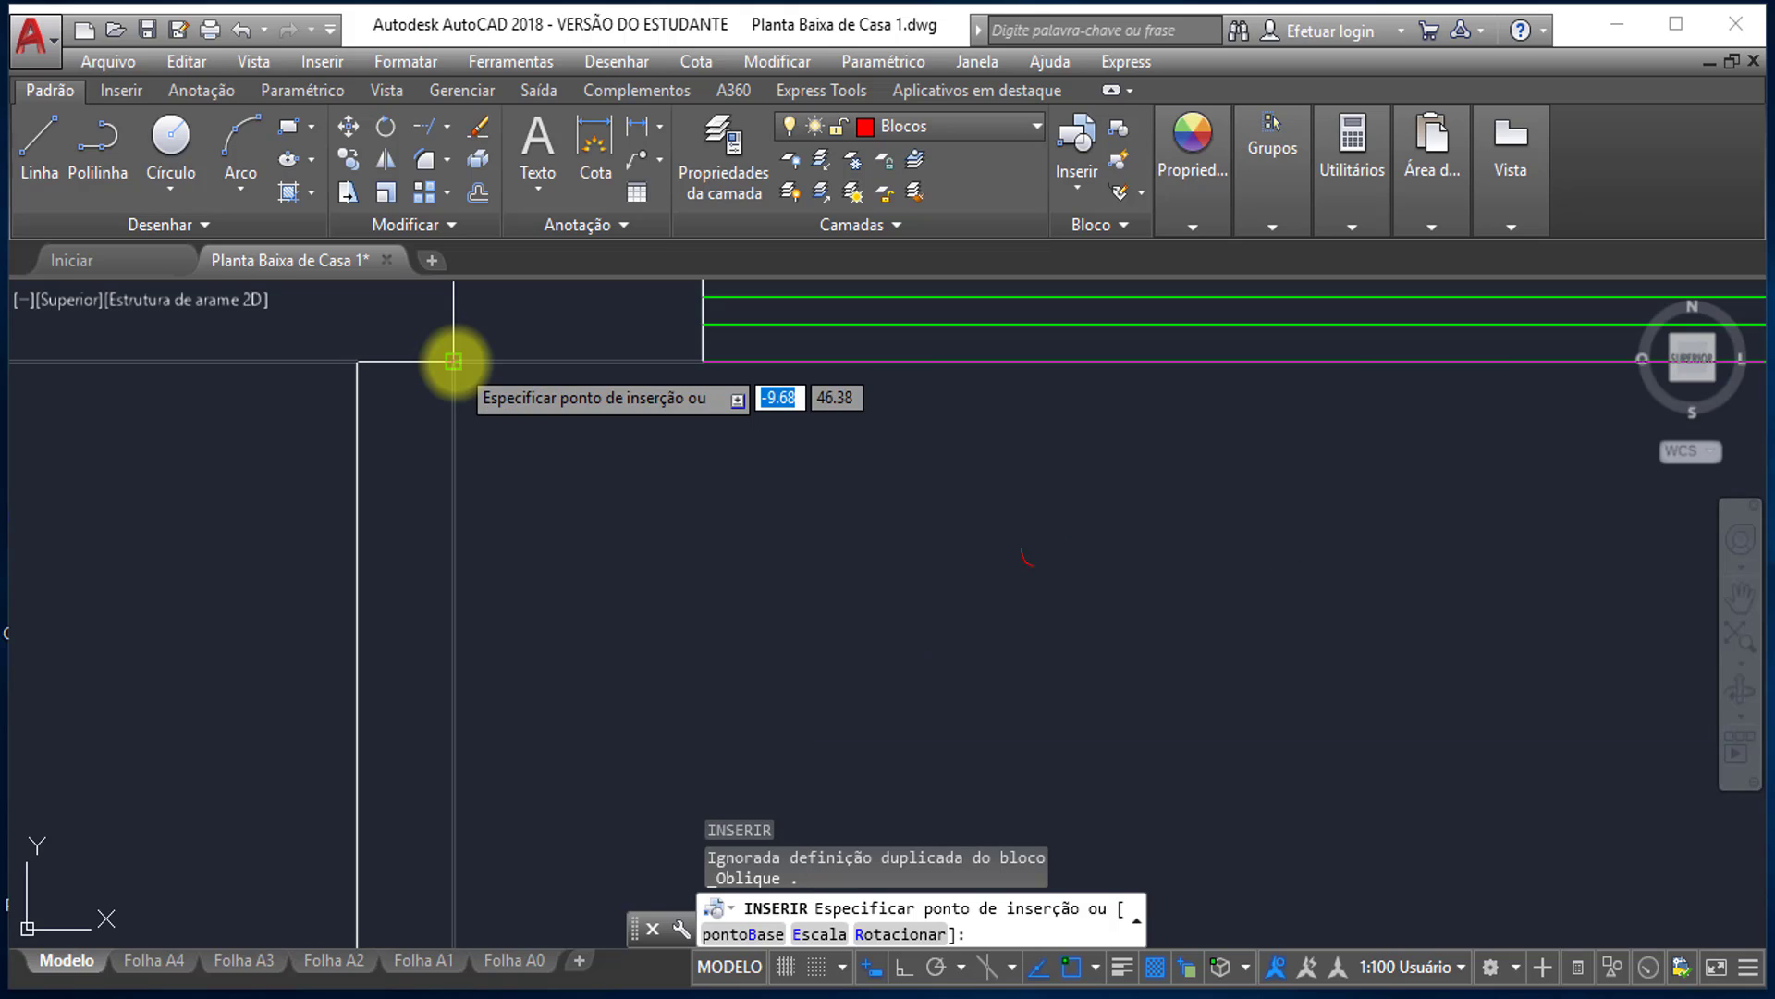
{"action": "left_click", "coordinate": [430, 367]}
{"action": "scroll", "coordinate": [519, 397], "scroll_direction": "down", "scroll_amount": 5}
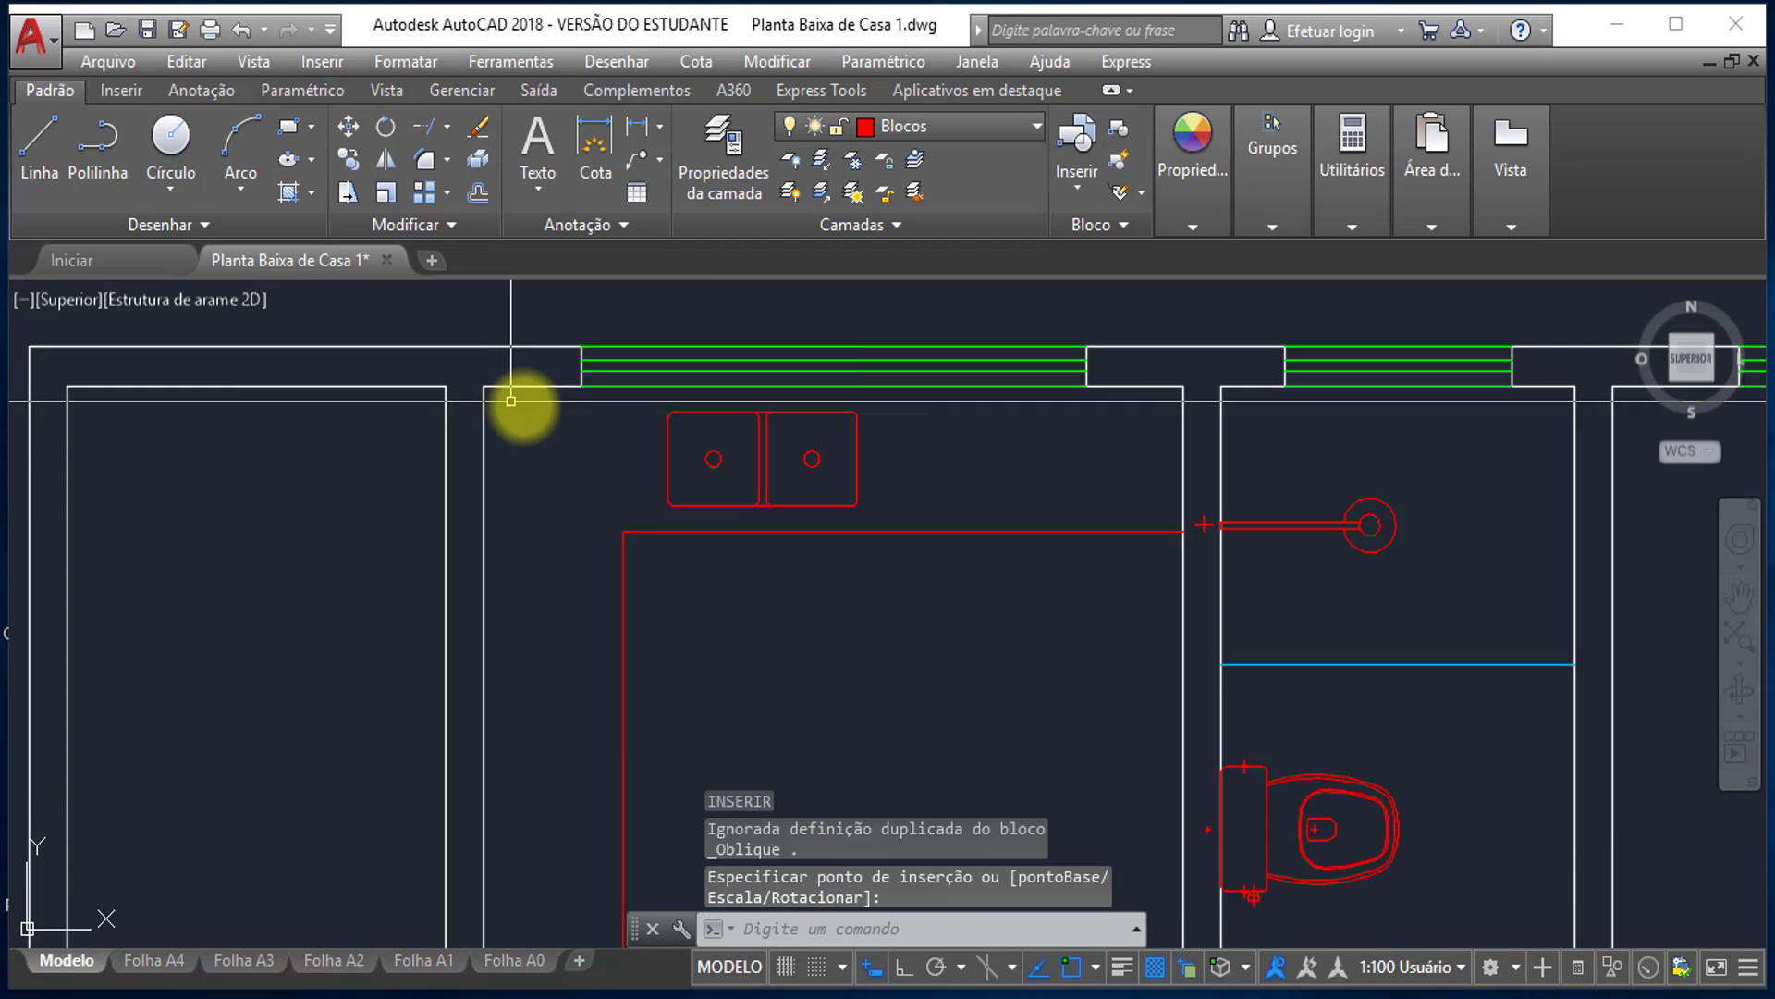
{"action": "scroll", "coordinate": [595, 574], "scroll_direction": "up", "scroll_amount": 2}
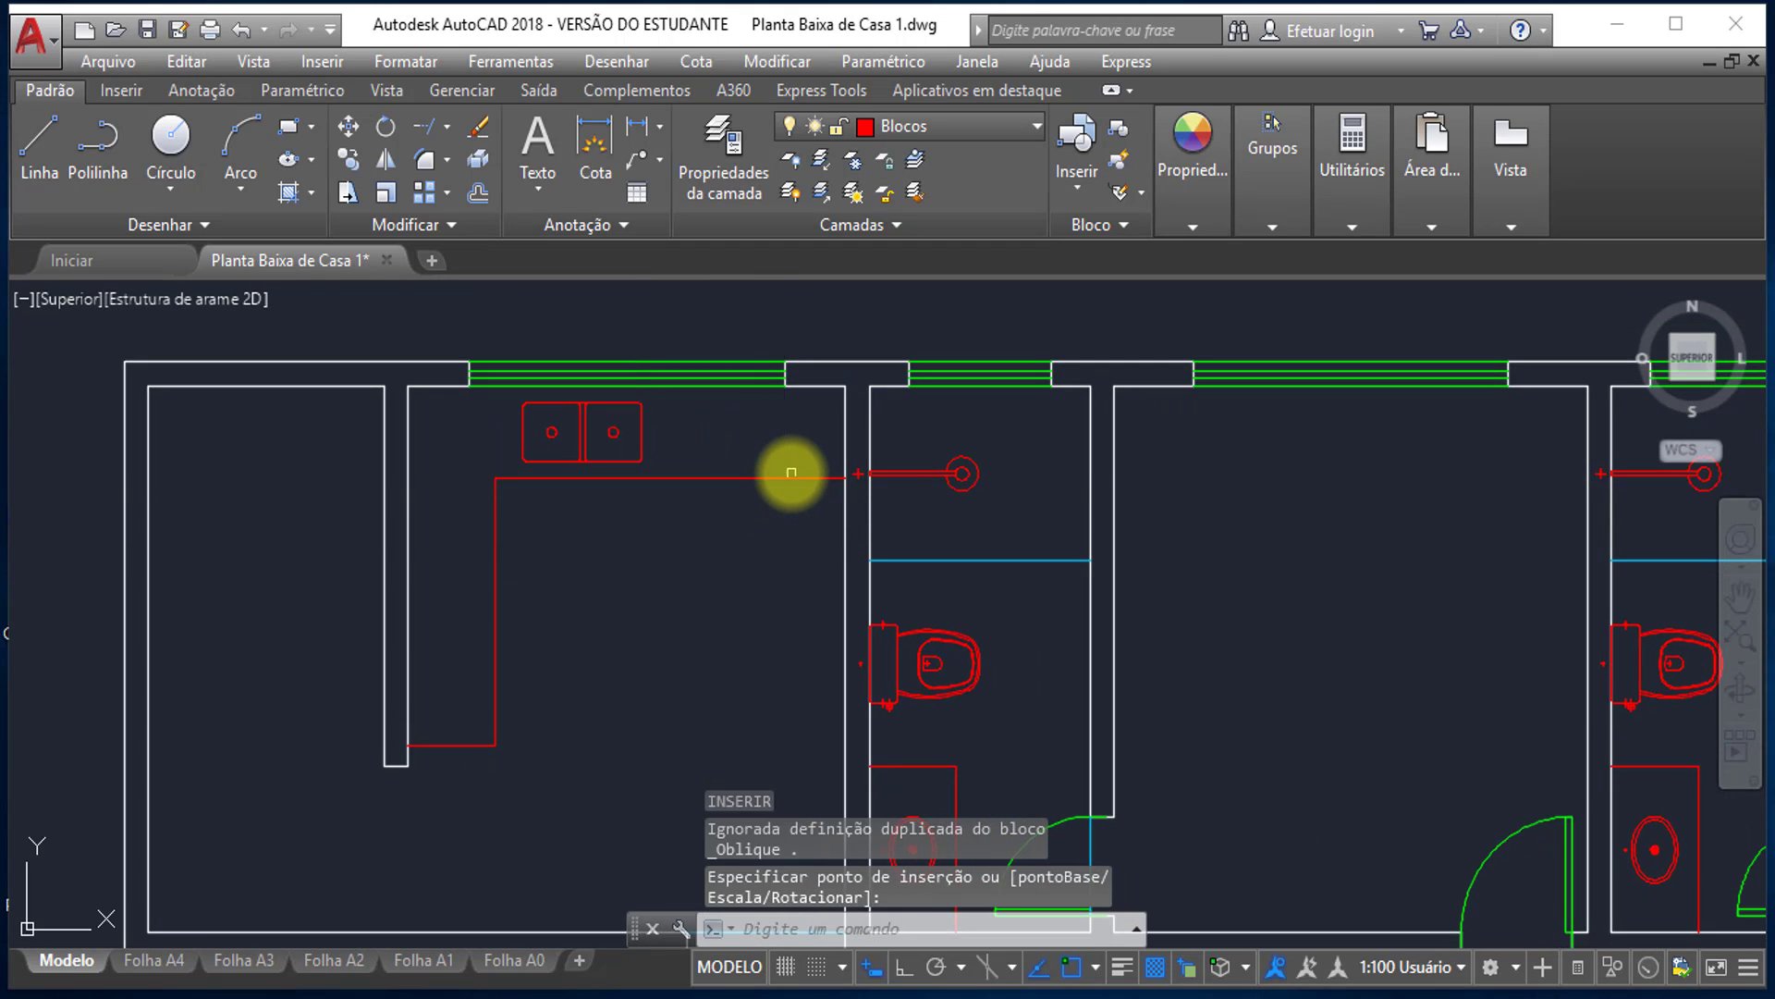
- Examine whether both ends of the kitchen counter line meet the faces of the bathroom wall and the partition wall
{"action": "scroll", "coordinate": [841, 491], "scroll_direction": "up", "scroll_amount": 3}
{"action": "scroll", "coordinate": [842, 491], "scroll_direction": "up", "scroll_amount": 5}
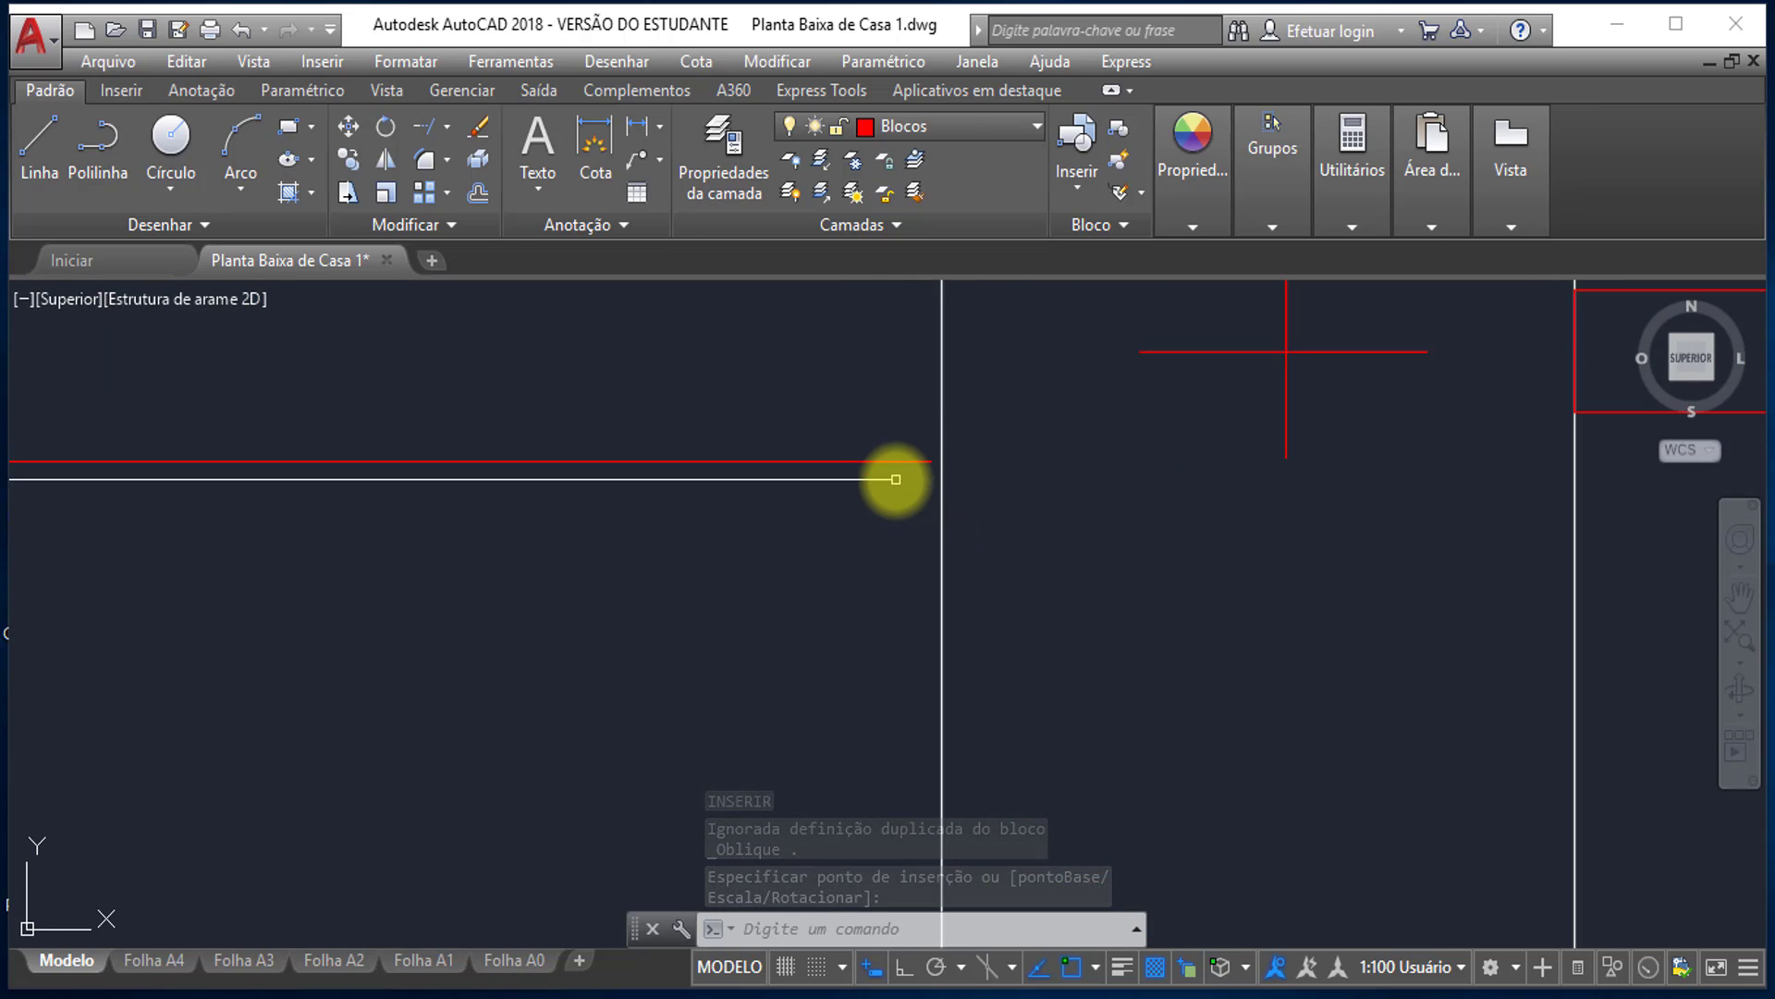
{"action": "scroll", "coordinate": [894, 478], "scroll_direction": "down", "scroll_amount": 8}
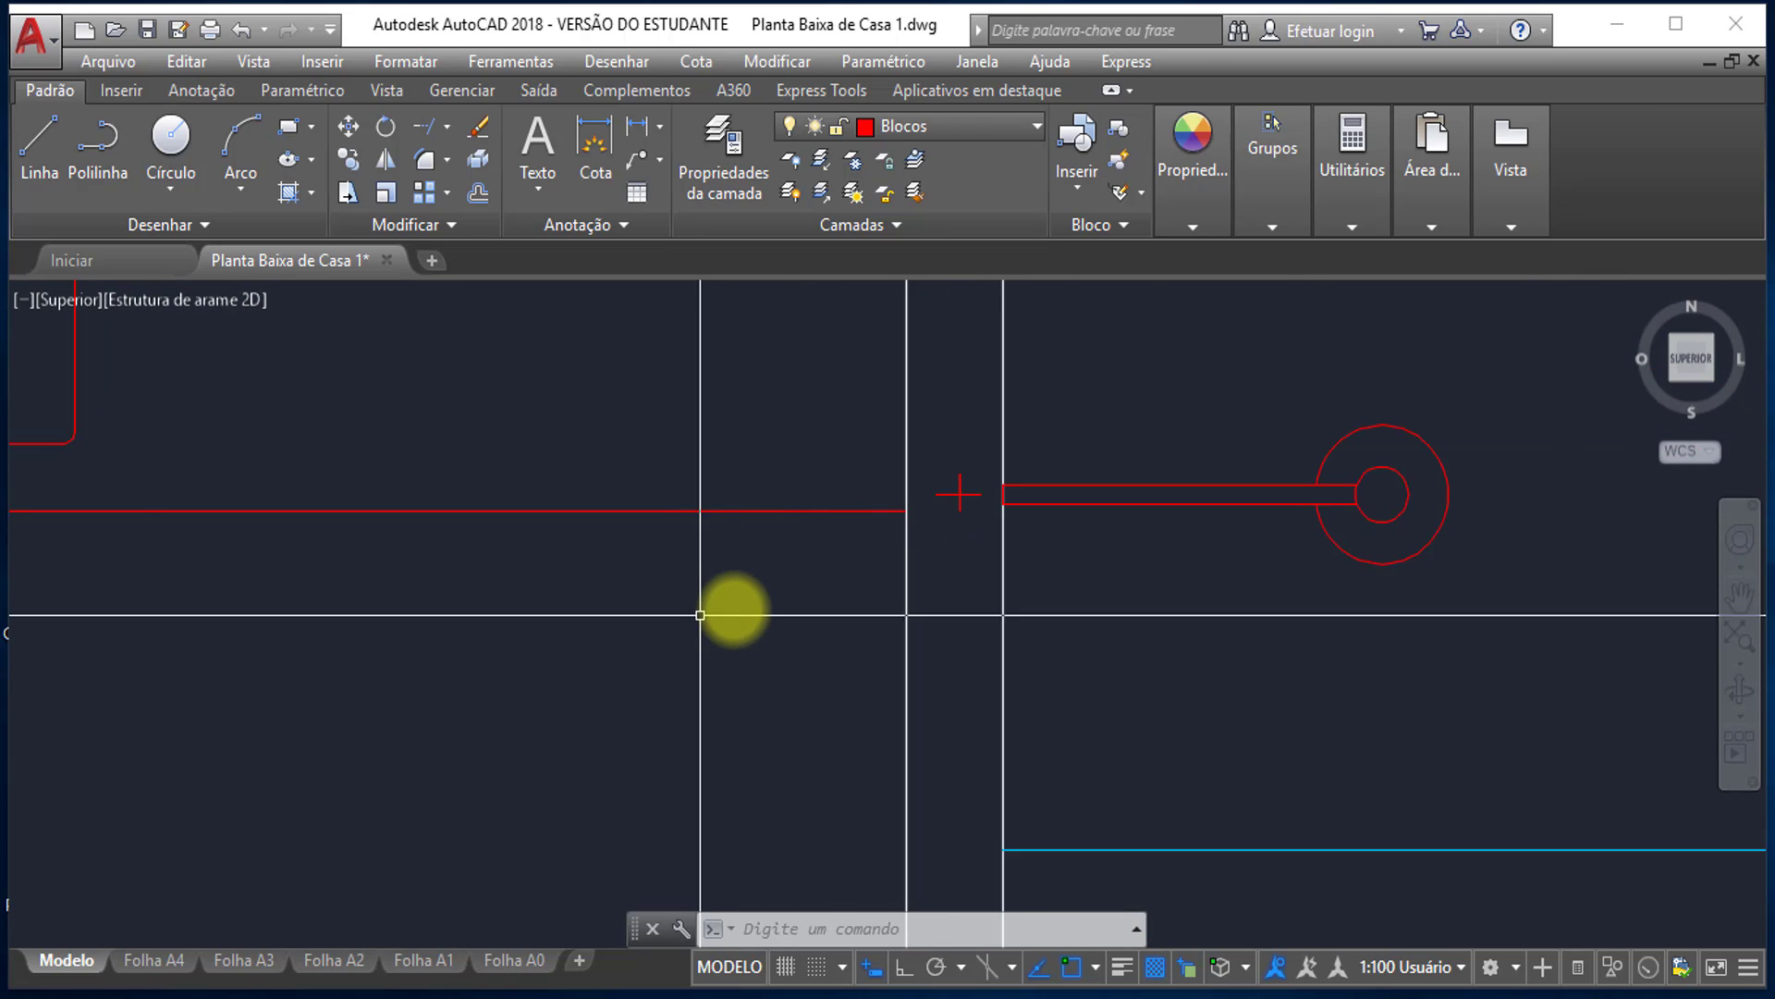
{"action": "scroll", "coordinate": [647, 610], "scroll_direction": "down", "scroll_amount": 4}
{"action": "middle_click_drag", "start_coordinate": [594, 603], "coordinate": [741, 409]}
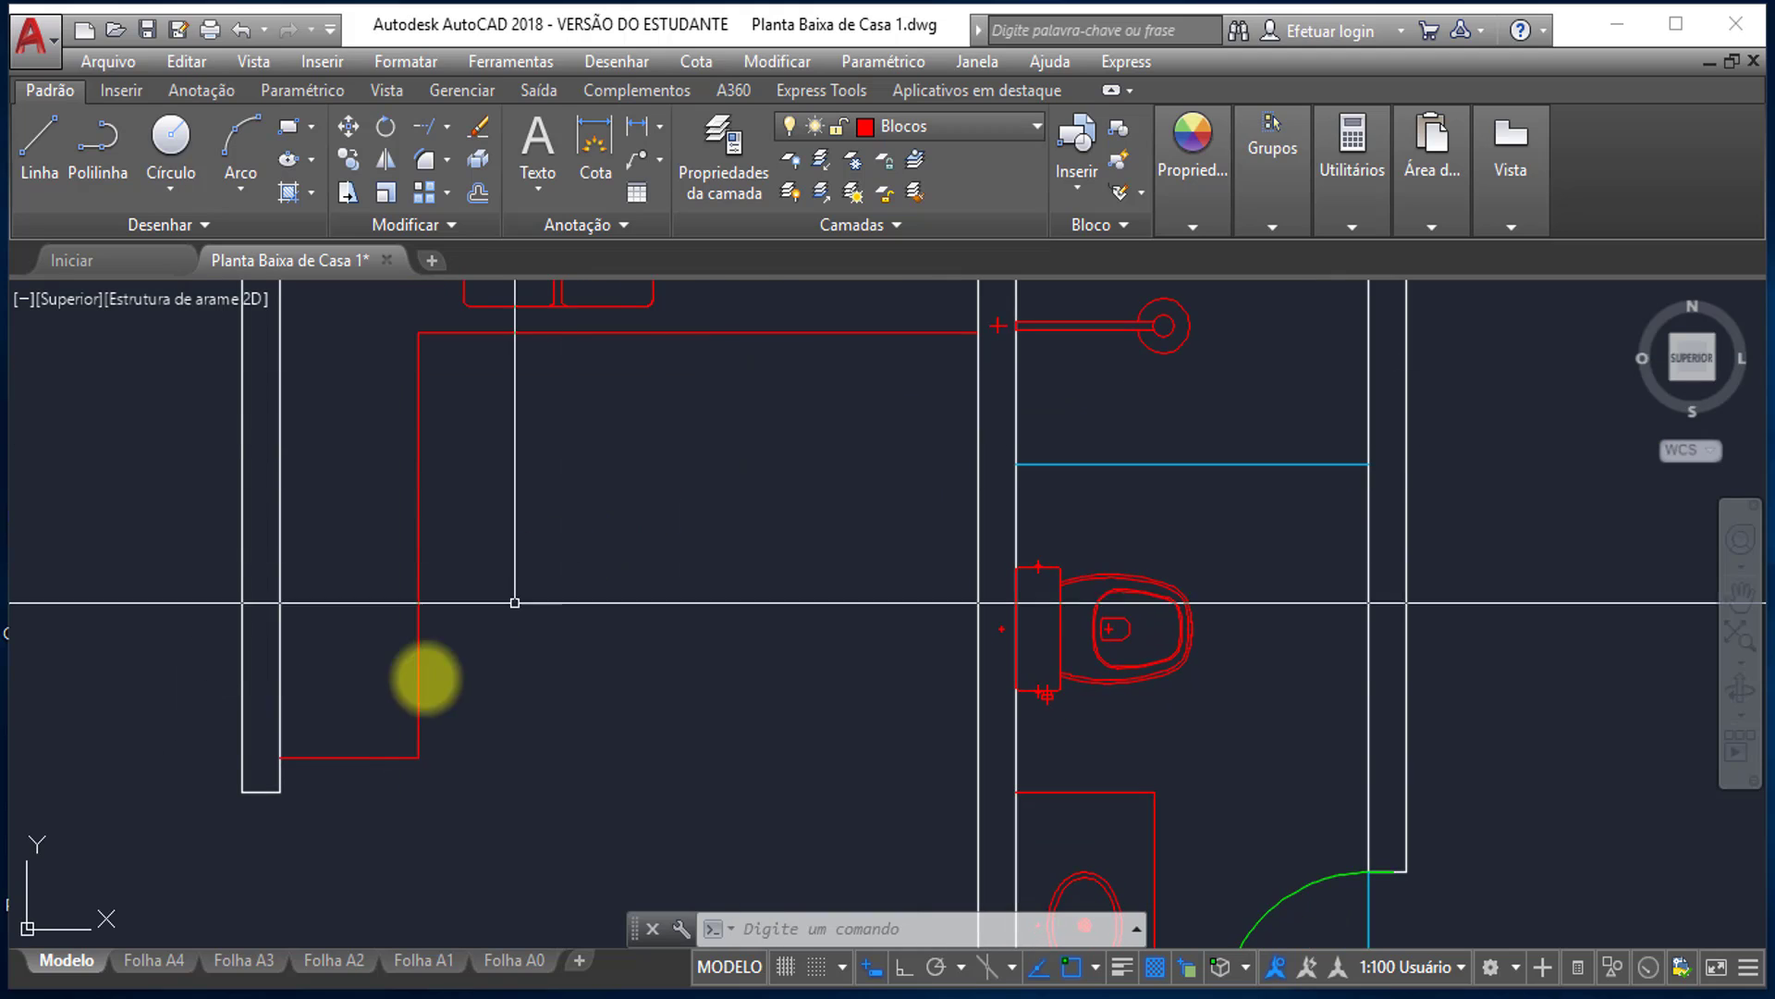
{"action": "scroll", "coordinate": [268, 786], "scroll_direction": "up", "scroll_amount": 8}
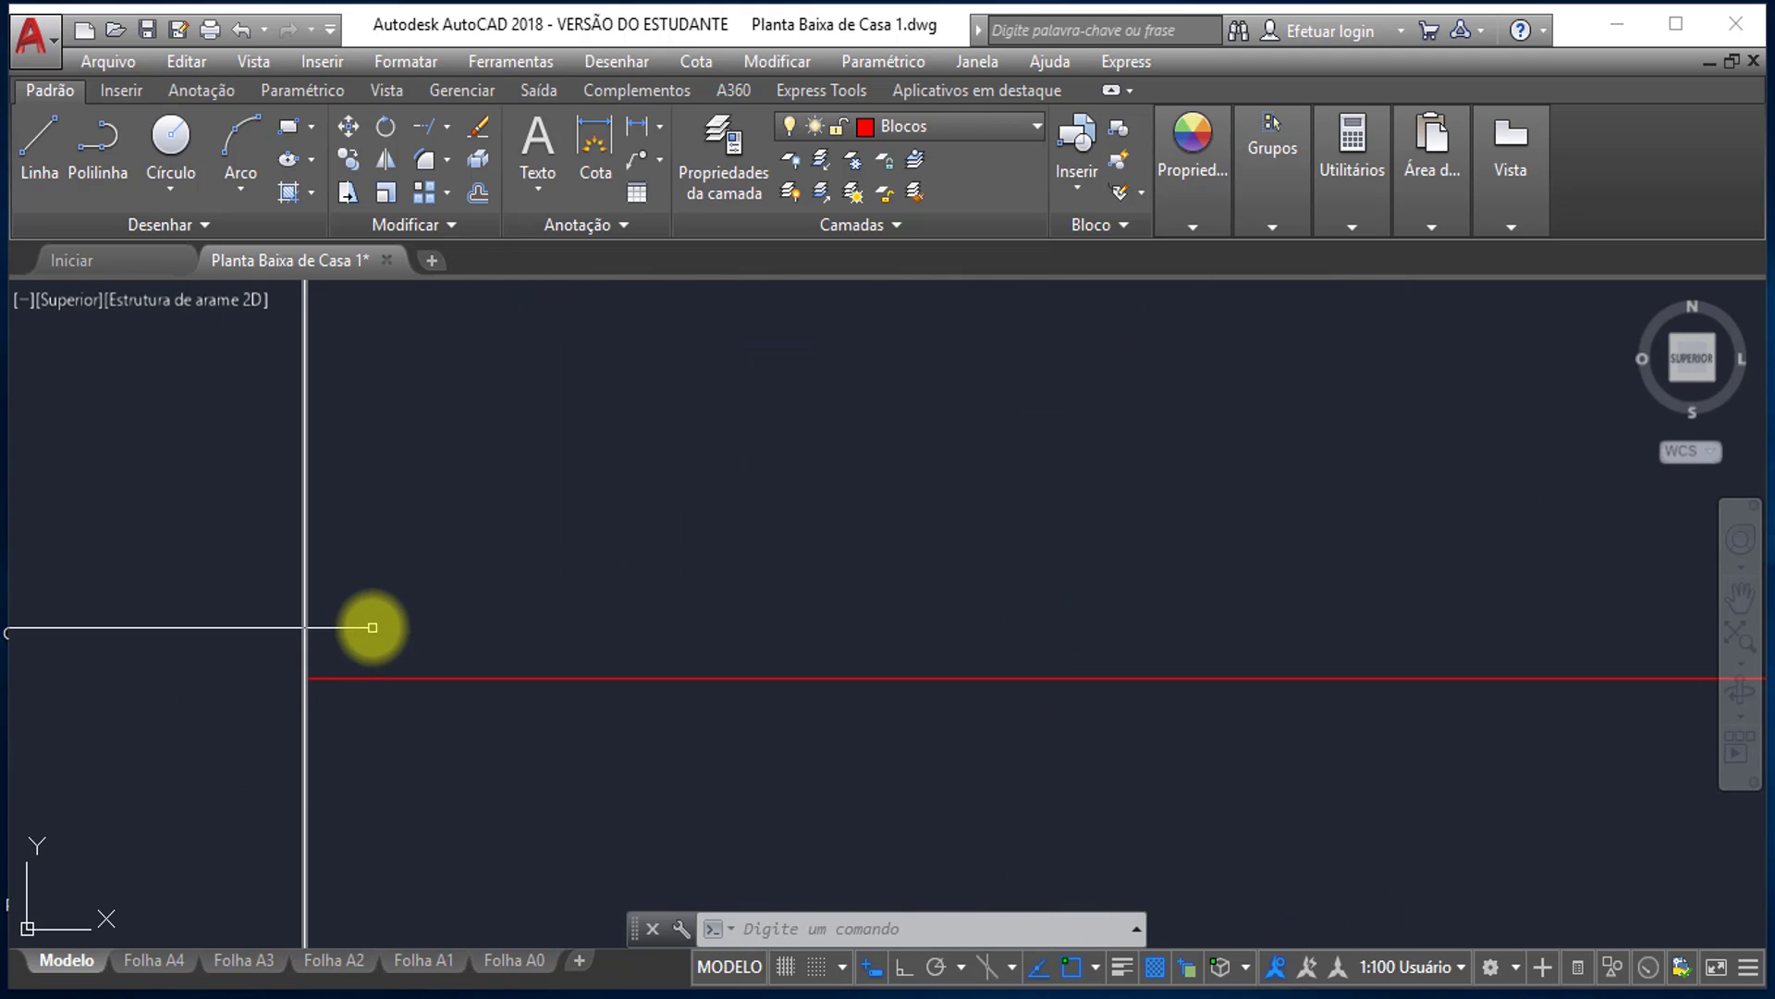
{"action": "middle_click_drag", "start_coordinate": [380, 607], "coordinate": [675, 384]}
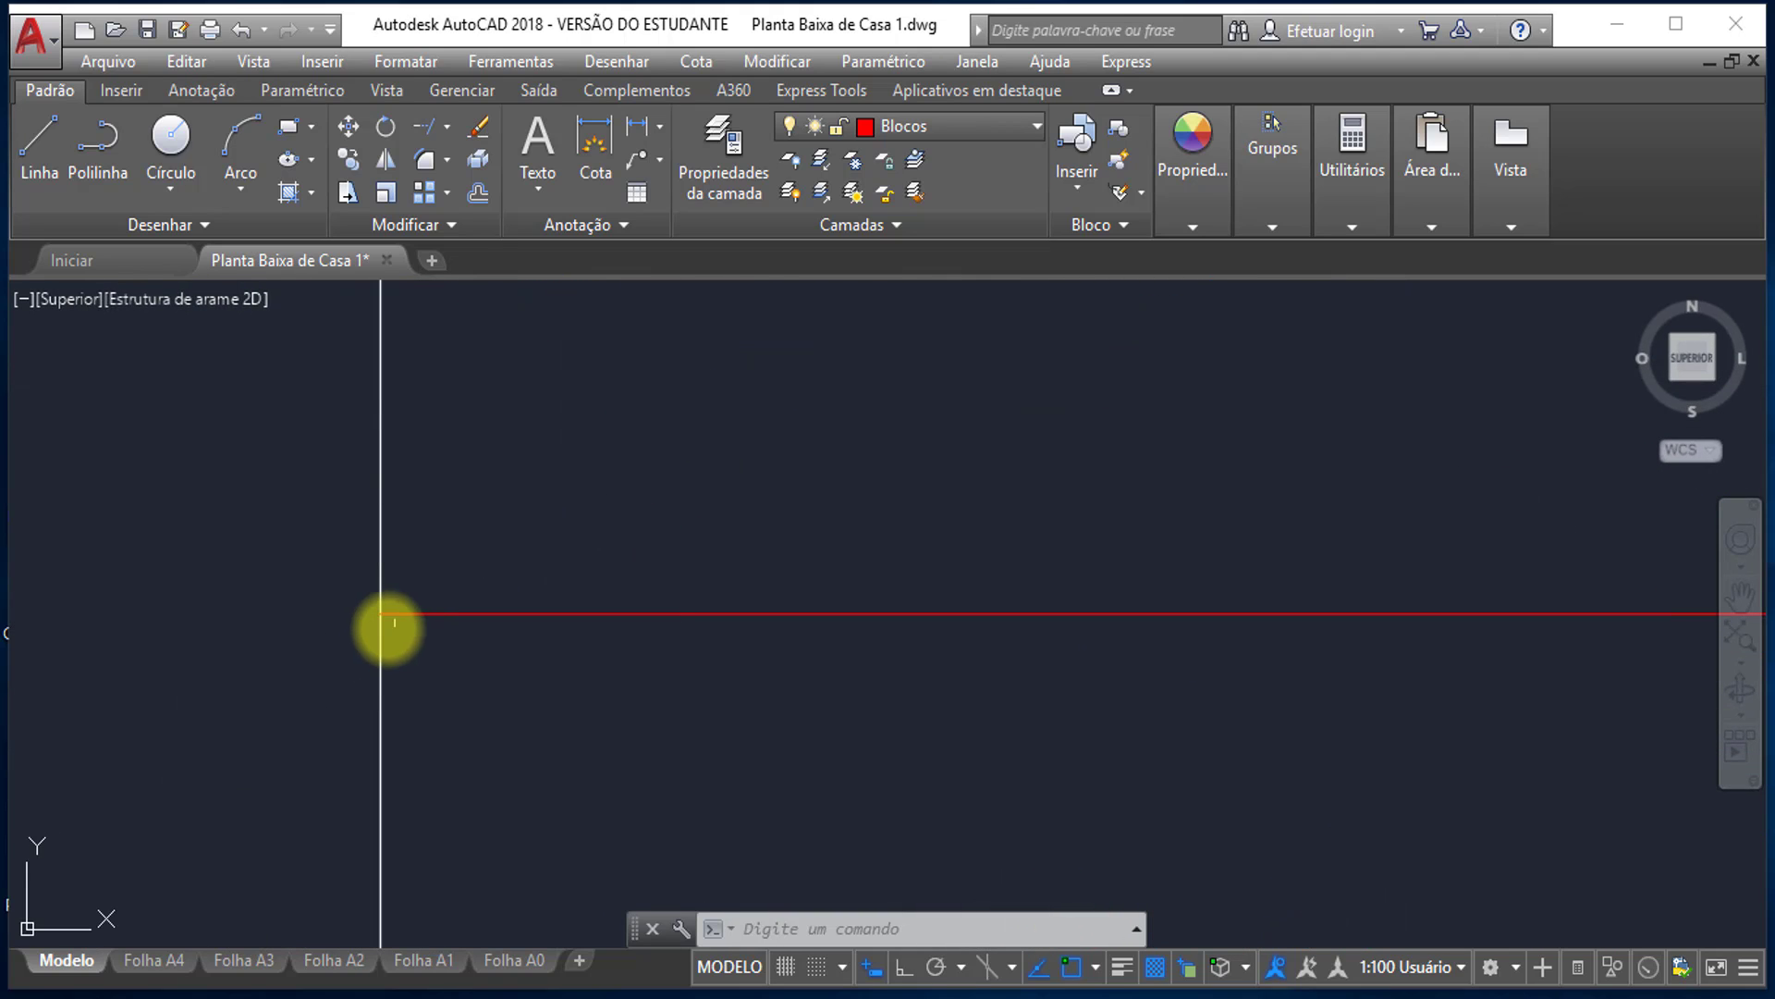
{"action": "scroll", "coordinate": [376, 628], "scroll_direction": "up", "scroll_amount": 6}
{"action": "mouse_move", "coordinate": [395, 547]}
{"action": "middle_mouse_down"}
{"action": "mouse_move", "coordinate": [269, 586]}
{"action": "mouse_move", "coordinate": [277, 519]}
{"action": "mouse_move", "coordinate": [377, 579]}
{"action": "middle_mouse_up"}
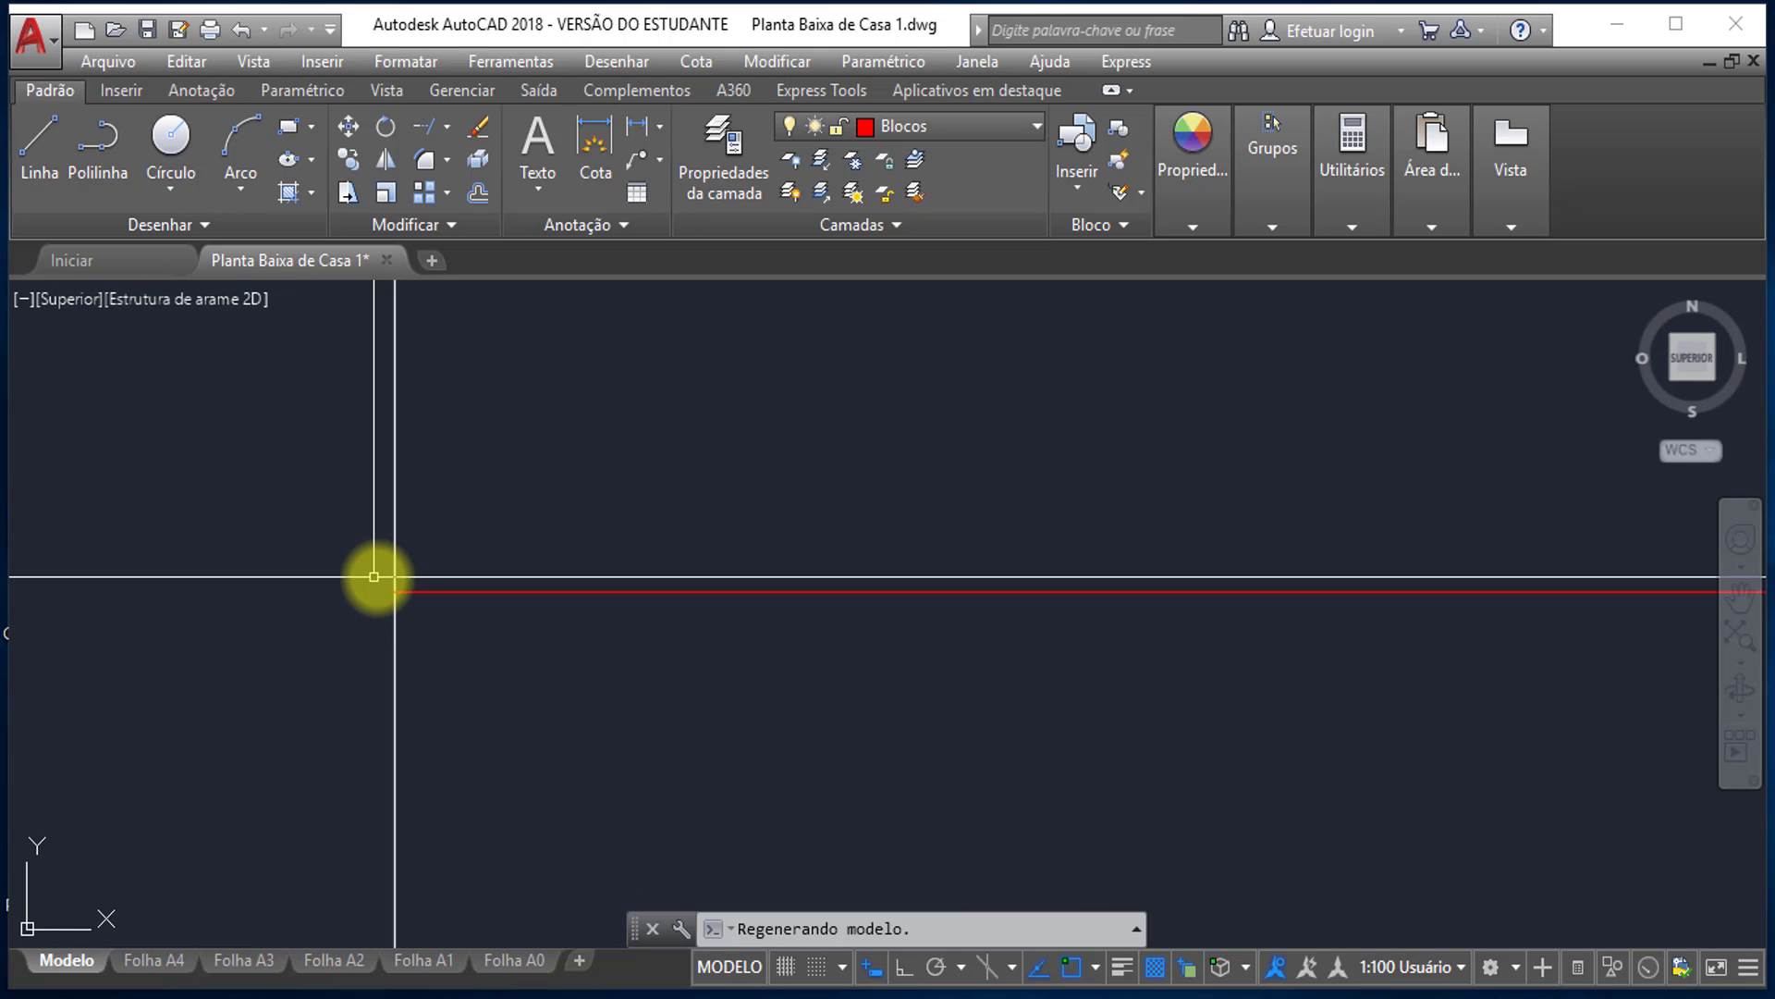
{"action": "scroll", "coordinate": [380, 622], "scroll_direction": "down", "scroll_amount": 6}
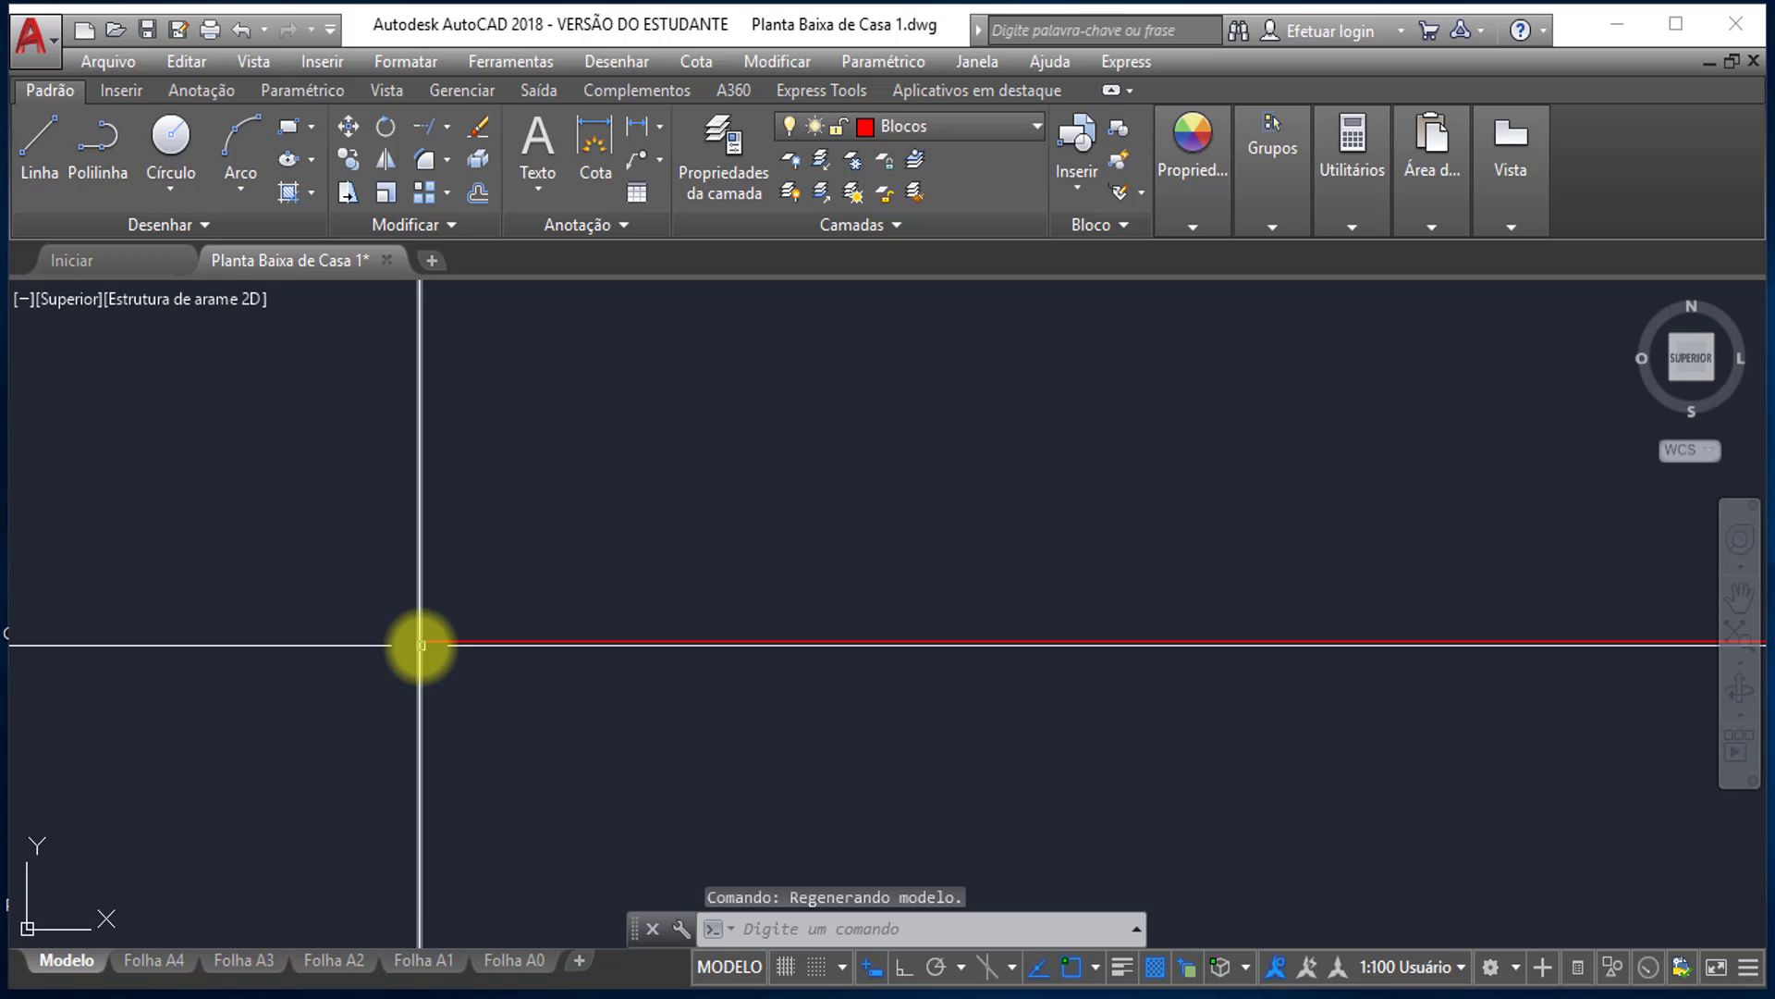
{"action": "scroll", "coordinate": [424, 641], "scroll_direction": "up", "scroll_amount": 4}
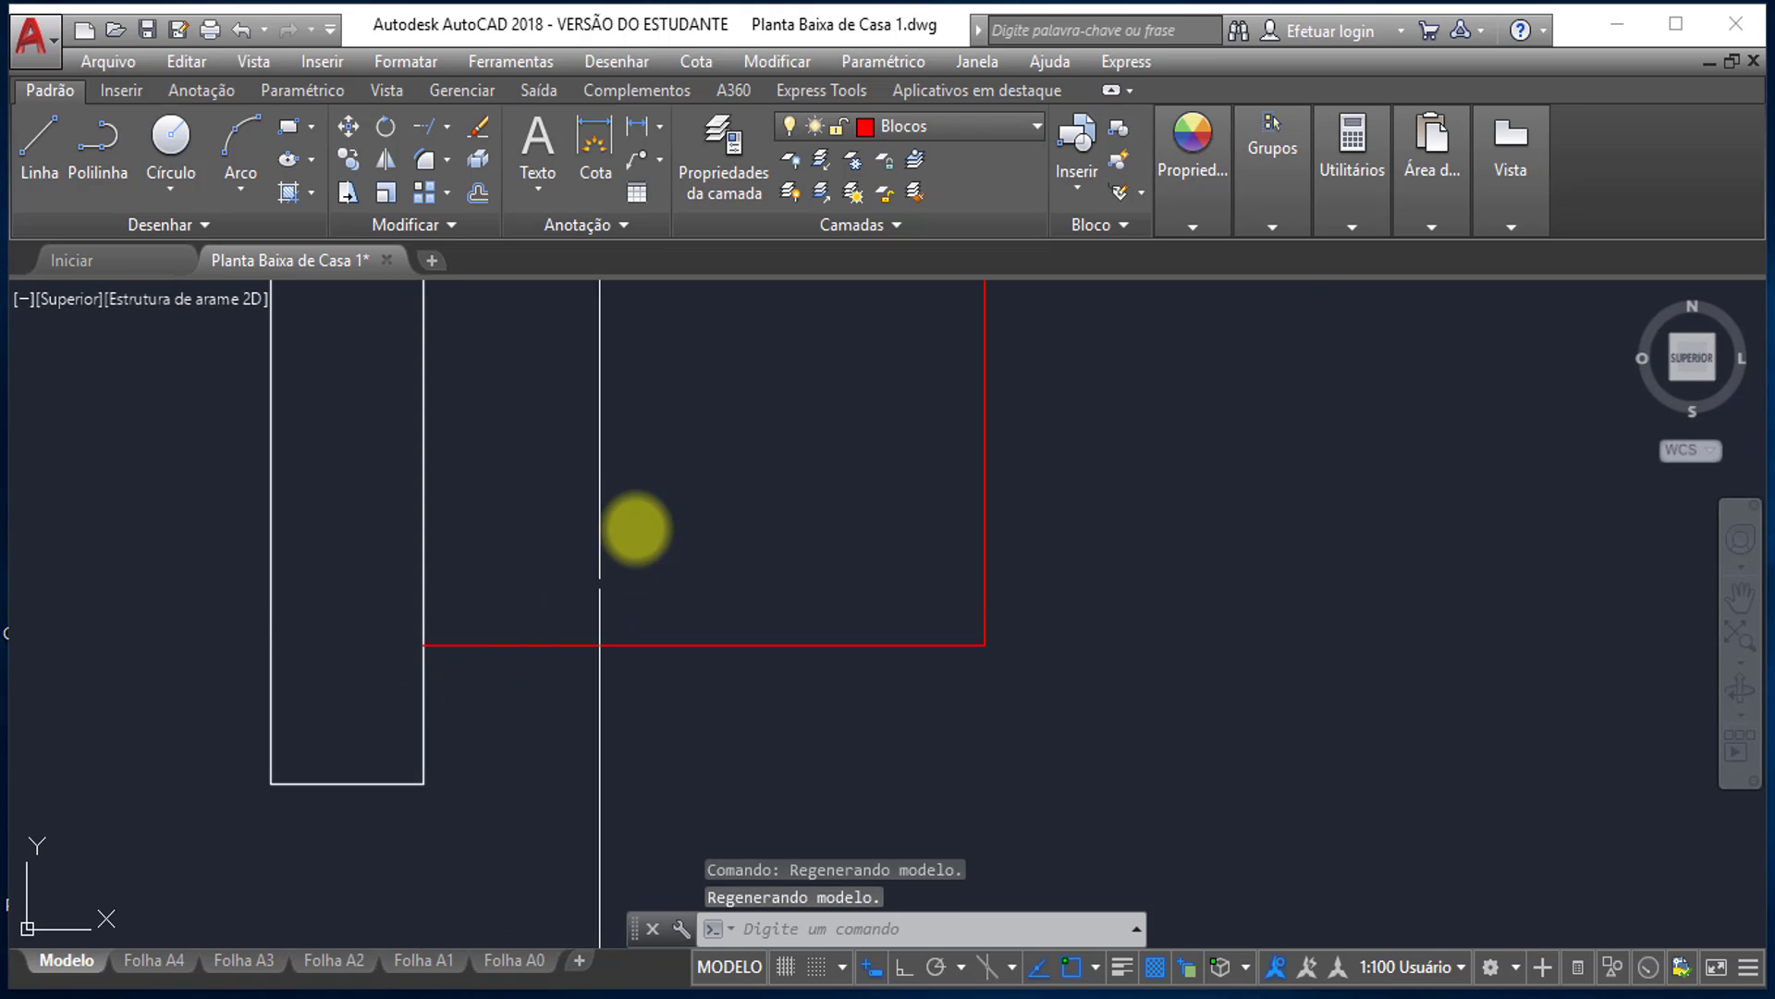
- Try to extend the kitchen counter line's right end to the bathroom wall face, using that wall line as the boundary
{"action": "scroll", "coordinate": [638, 532], "scroll_direction": "up", "scroll_amount": 3}
{"action": "mouse_move", "coordinate": [647, 541]}
{"action": "middle_mouse_down"}
{"action": "mouse_move", "coordinate": [841, 567]}
{"action": "mouse_move", "coordinate": [840, 591]}
{"action": "middle_mouse_up"}
{"action": "scroll", "coordinate": [1082, 525], "scroll_direction": "up", "scroll_amount": 8}
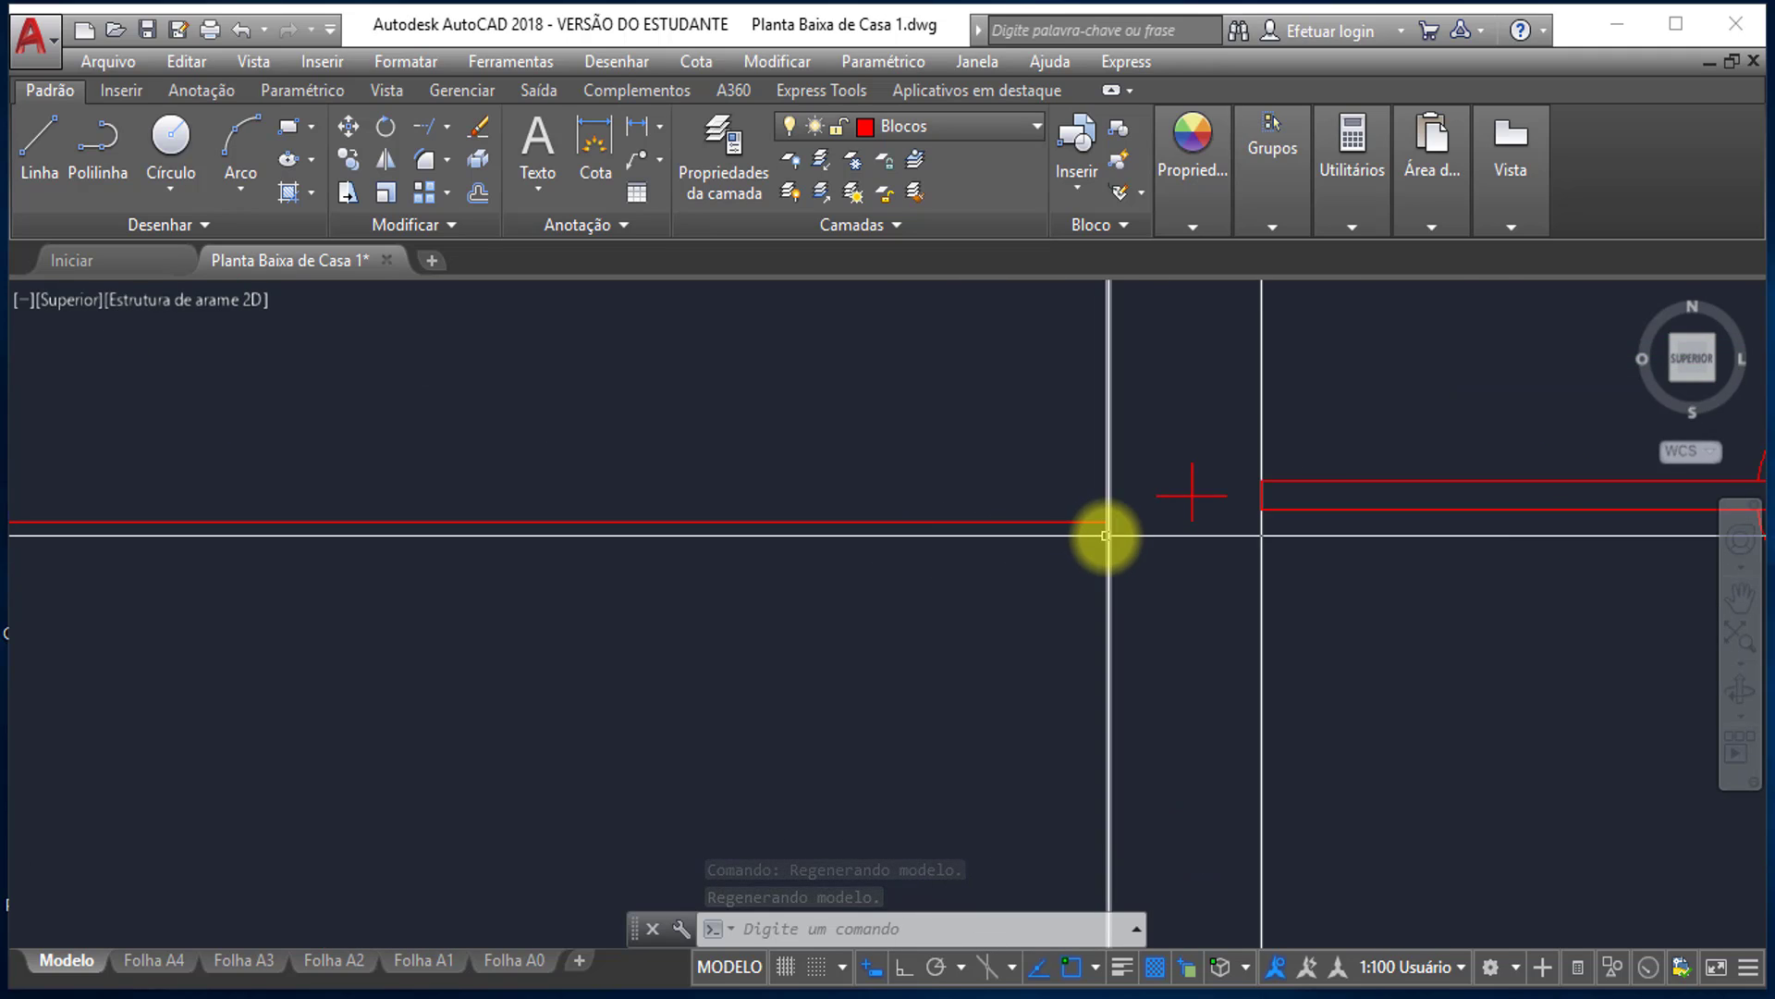
{"action": "scroll", "coordinate": [1090, 511], "scroll_direction": "up", "scroll_amount": 5}
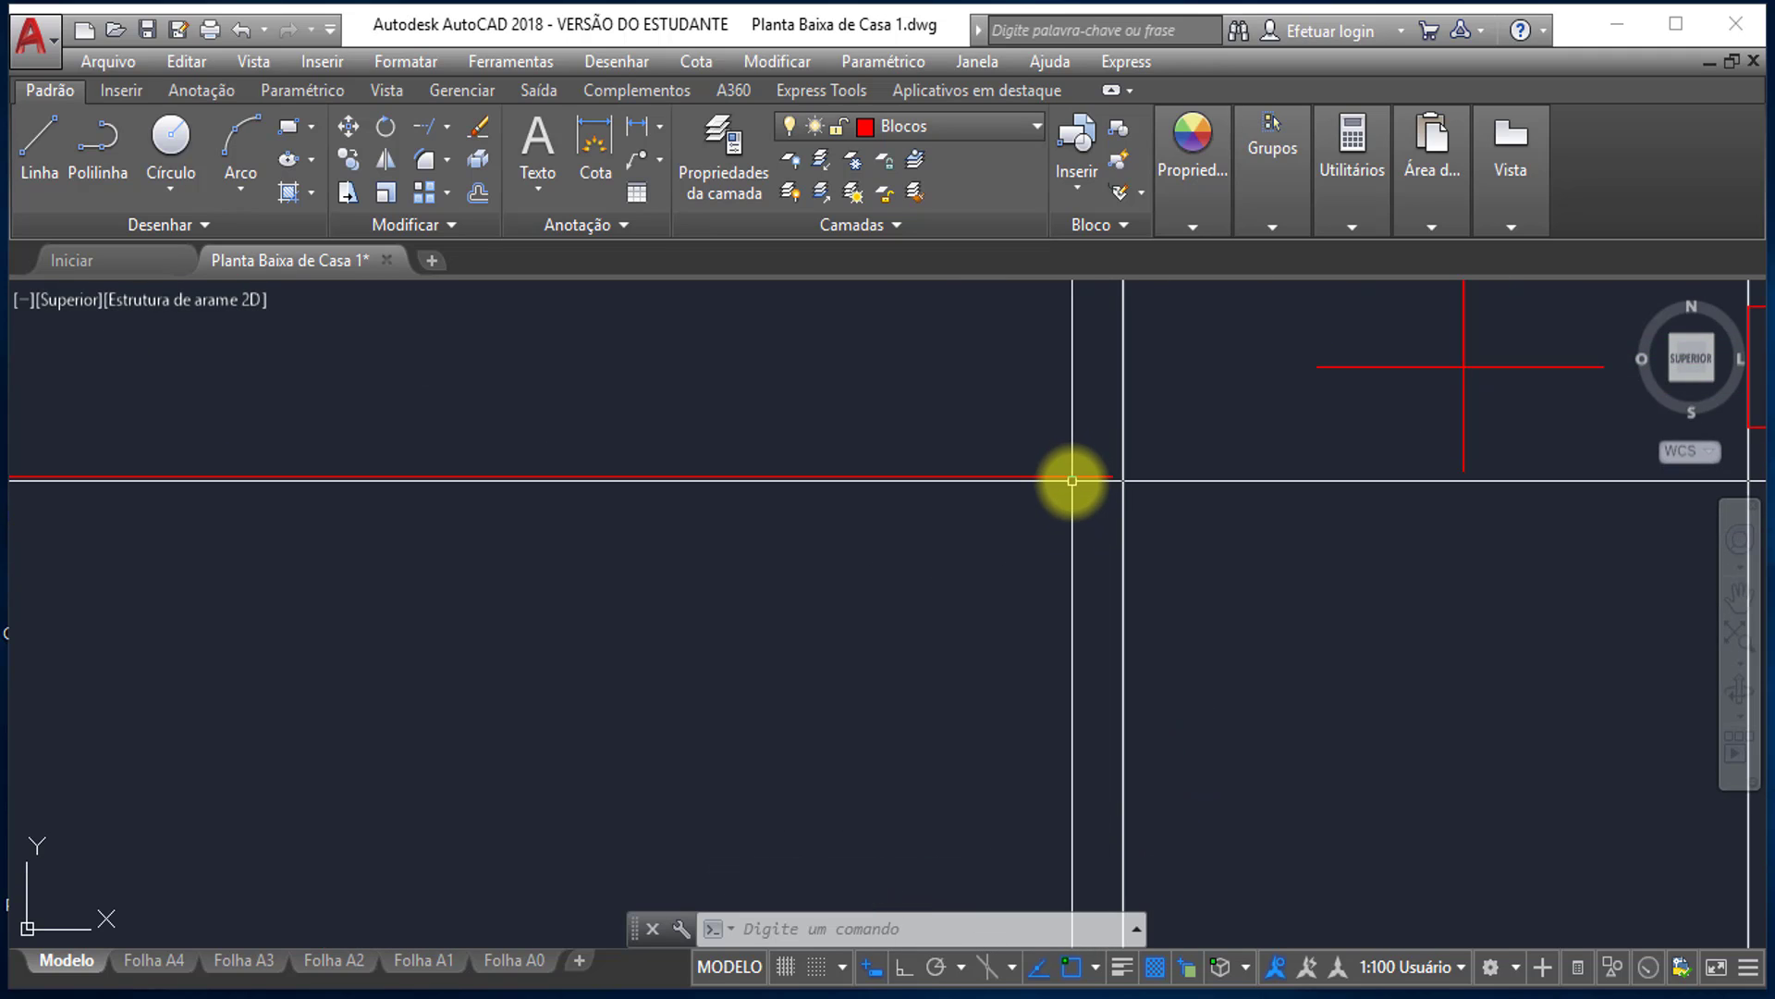
{"action": "left_click", "coordinate": [1069, 475]}
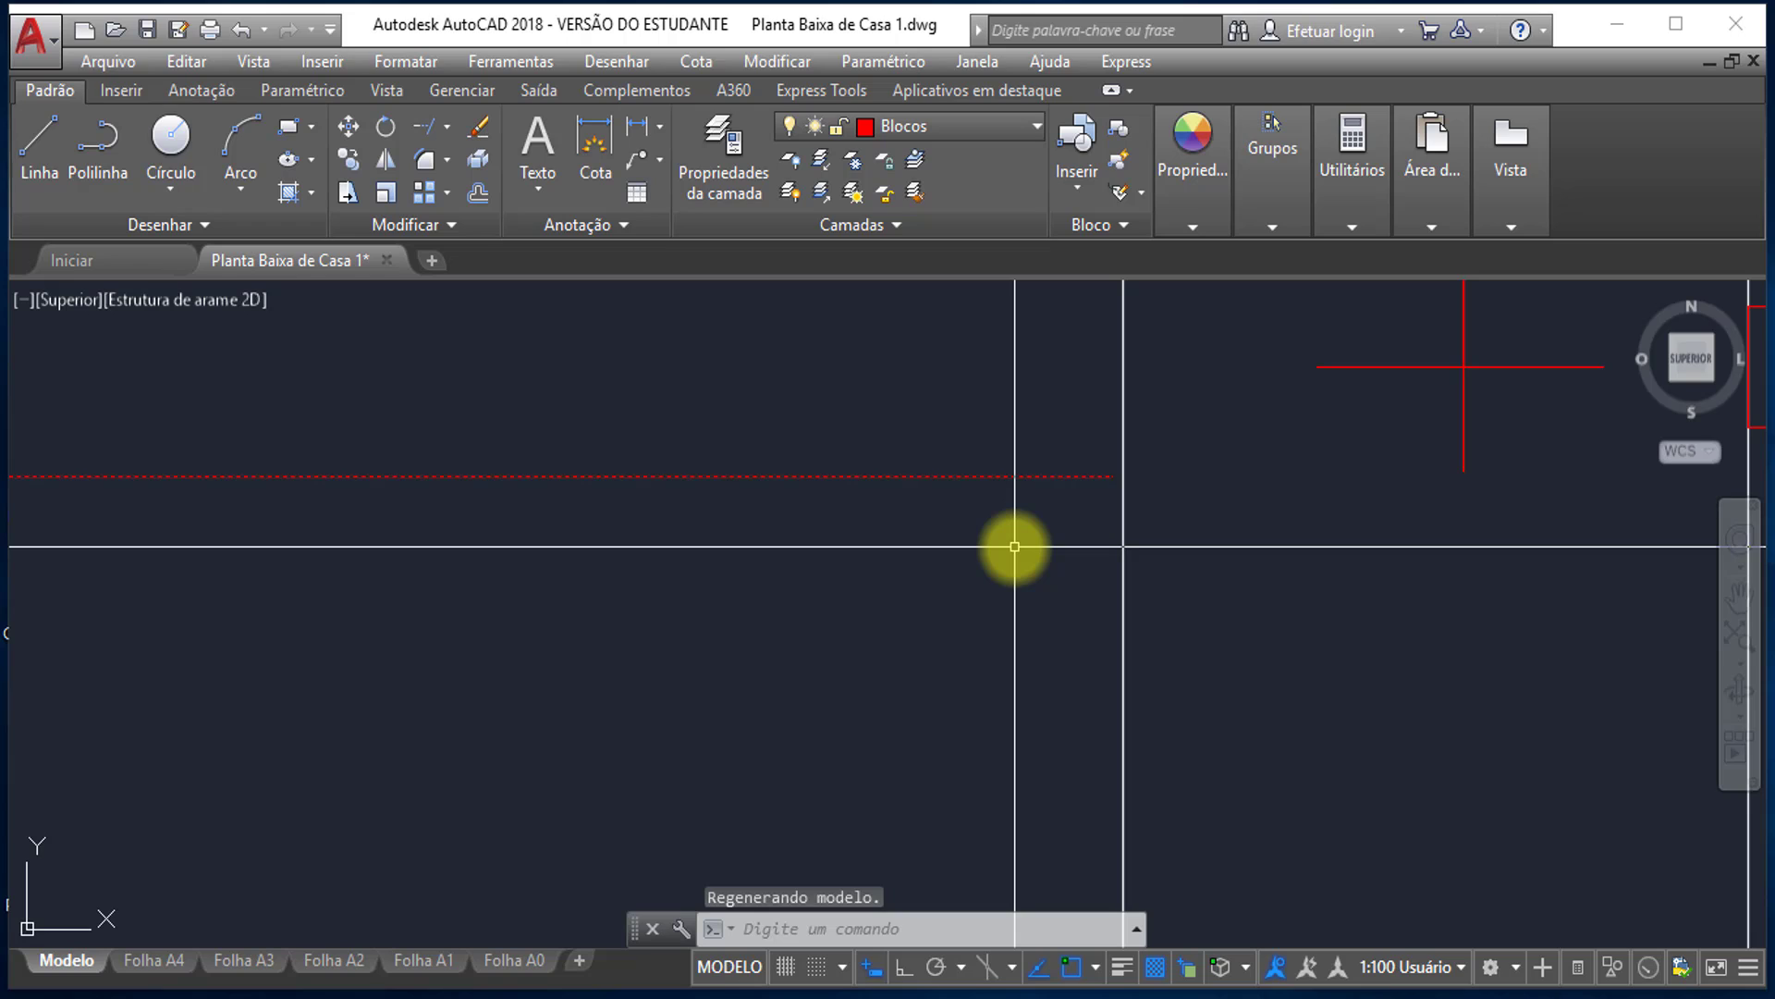
{"action": "key", "text": "Escape"}
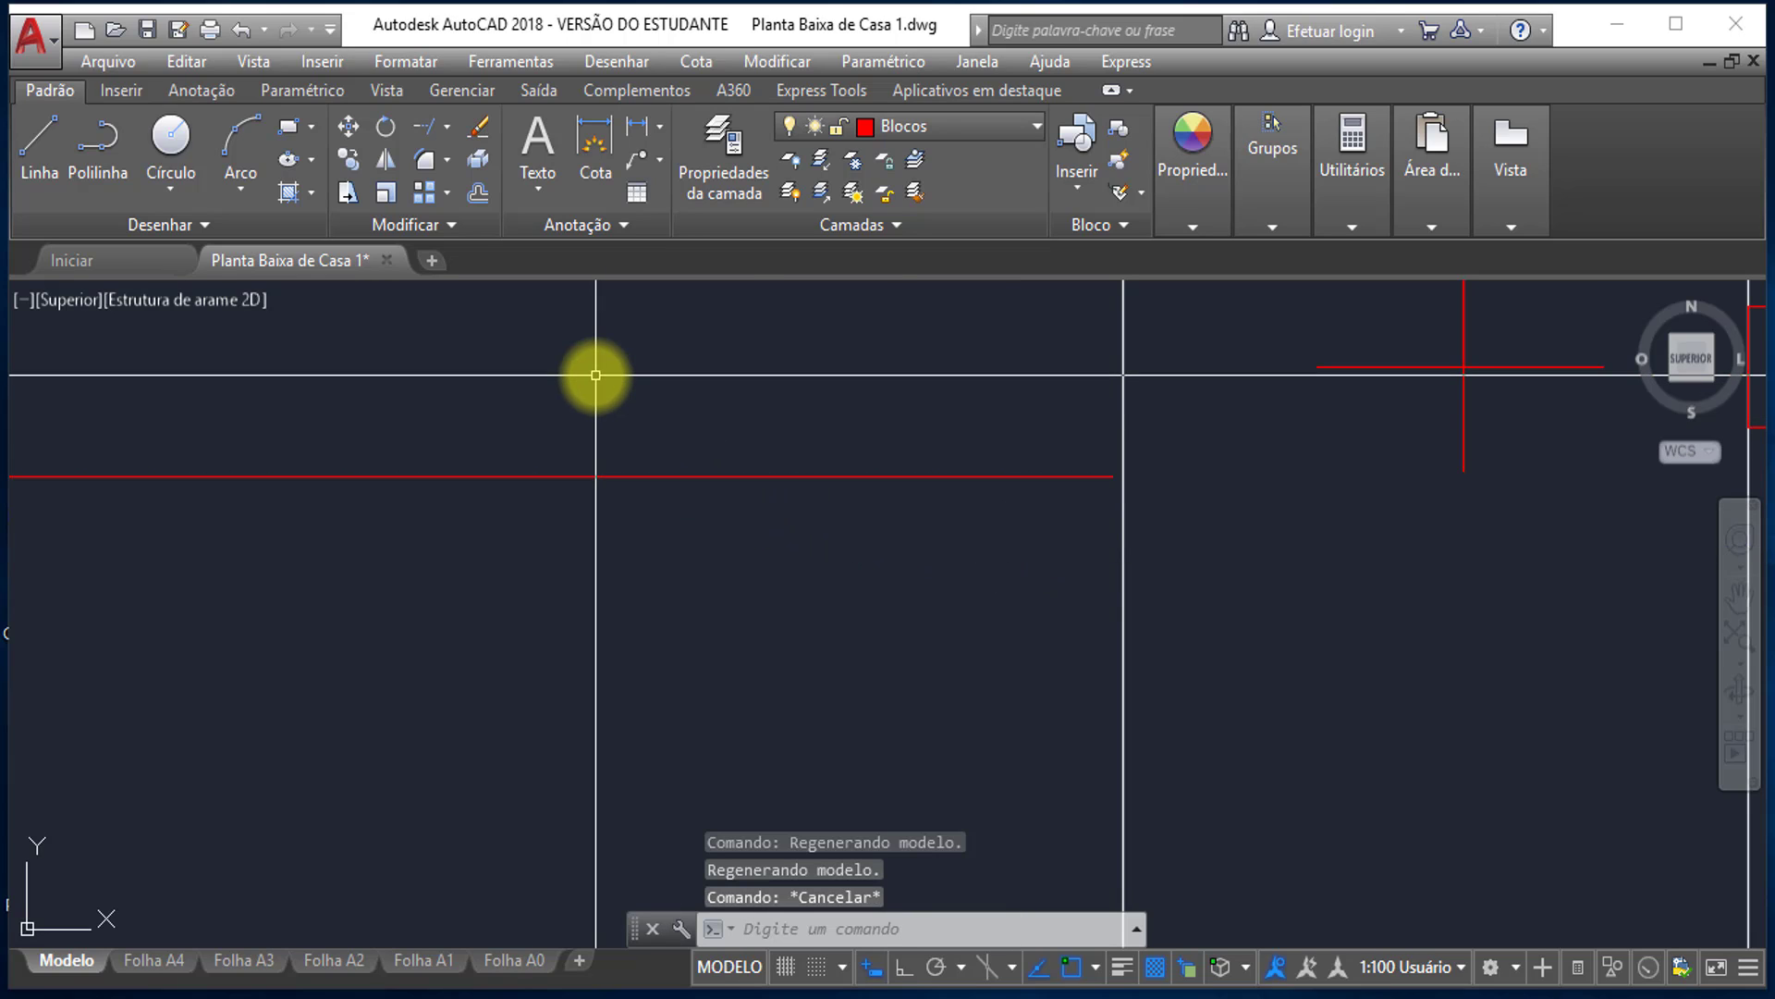
{"action": "left_click", "coordinate": [447, 126]}
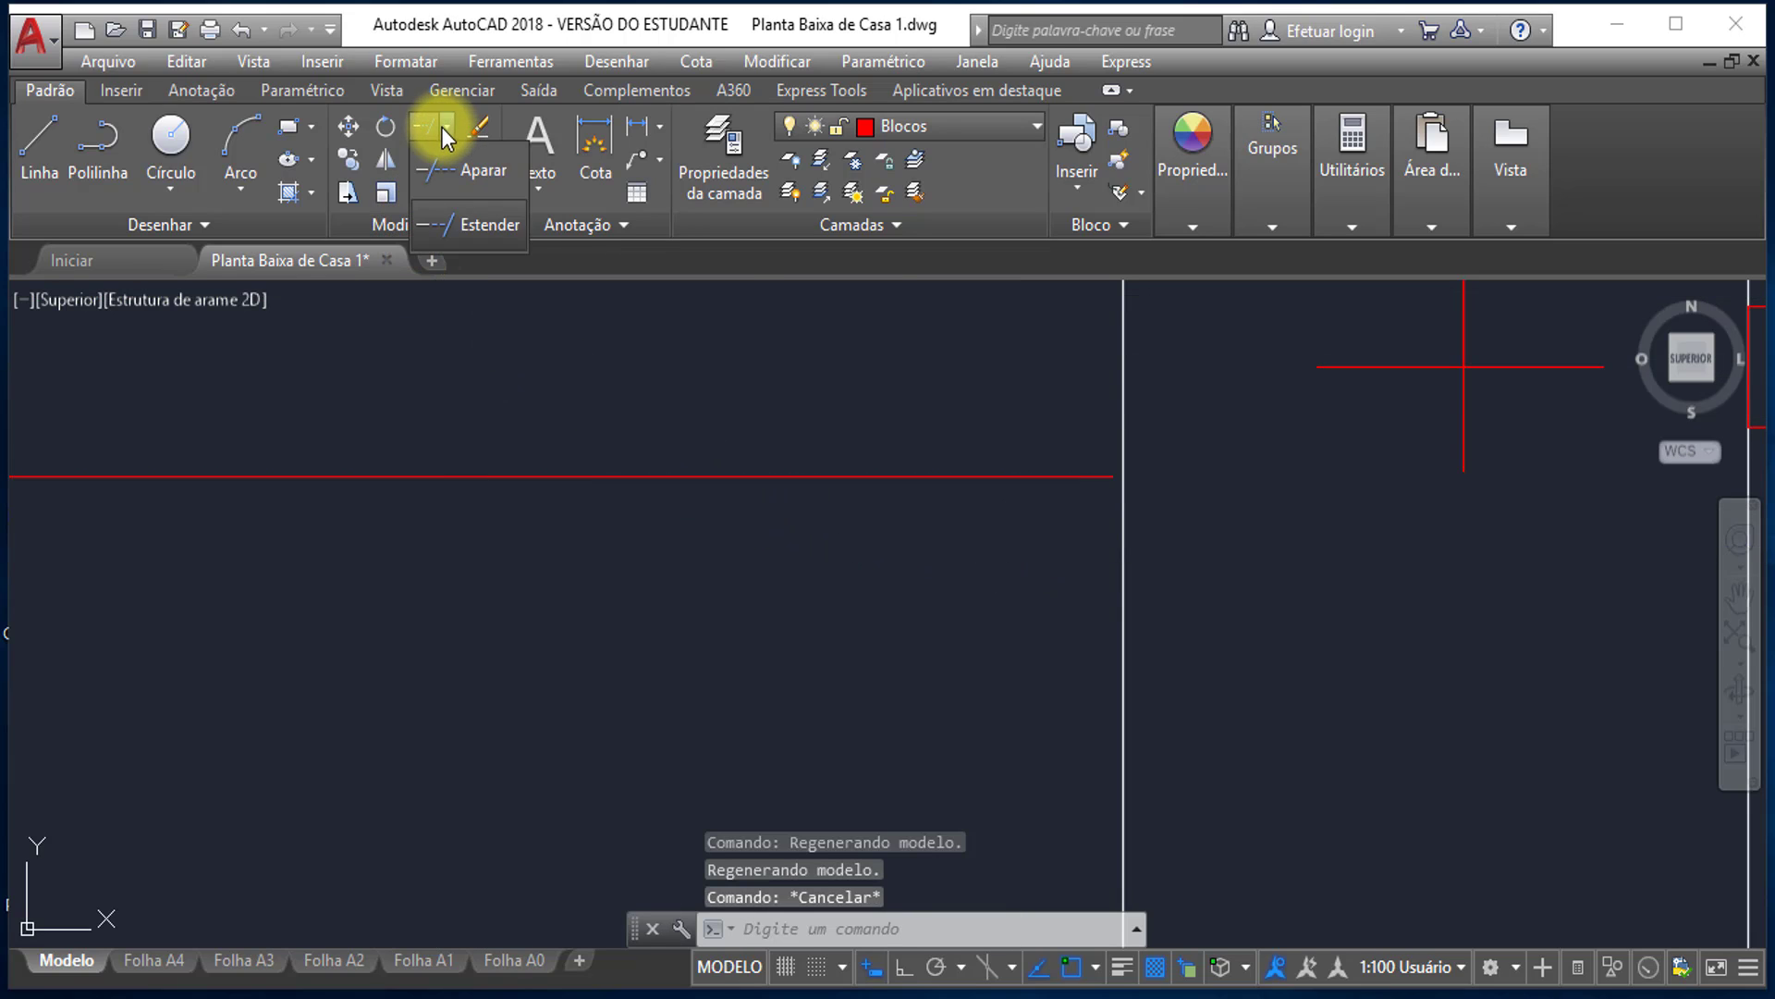
{"action": "left_click", "coordinate": [469, 229]}
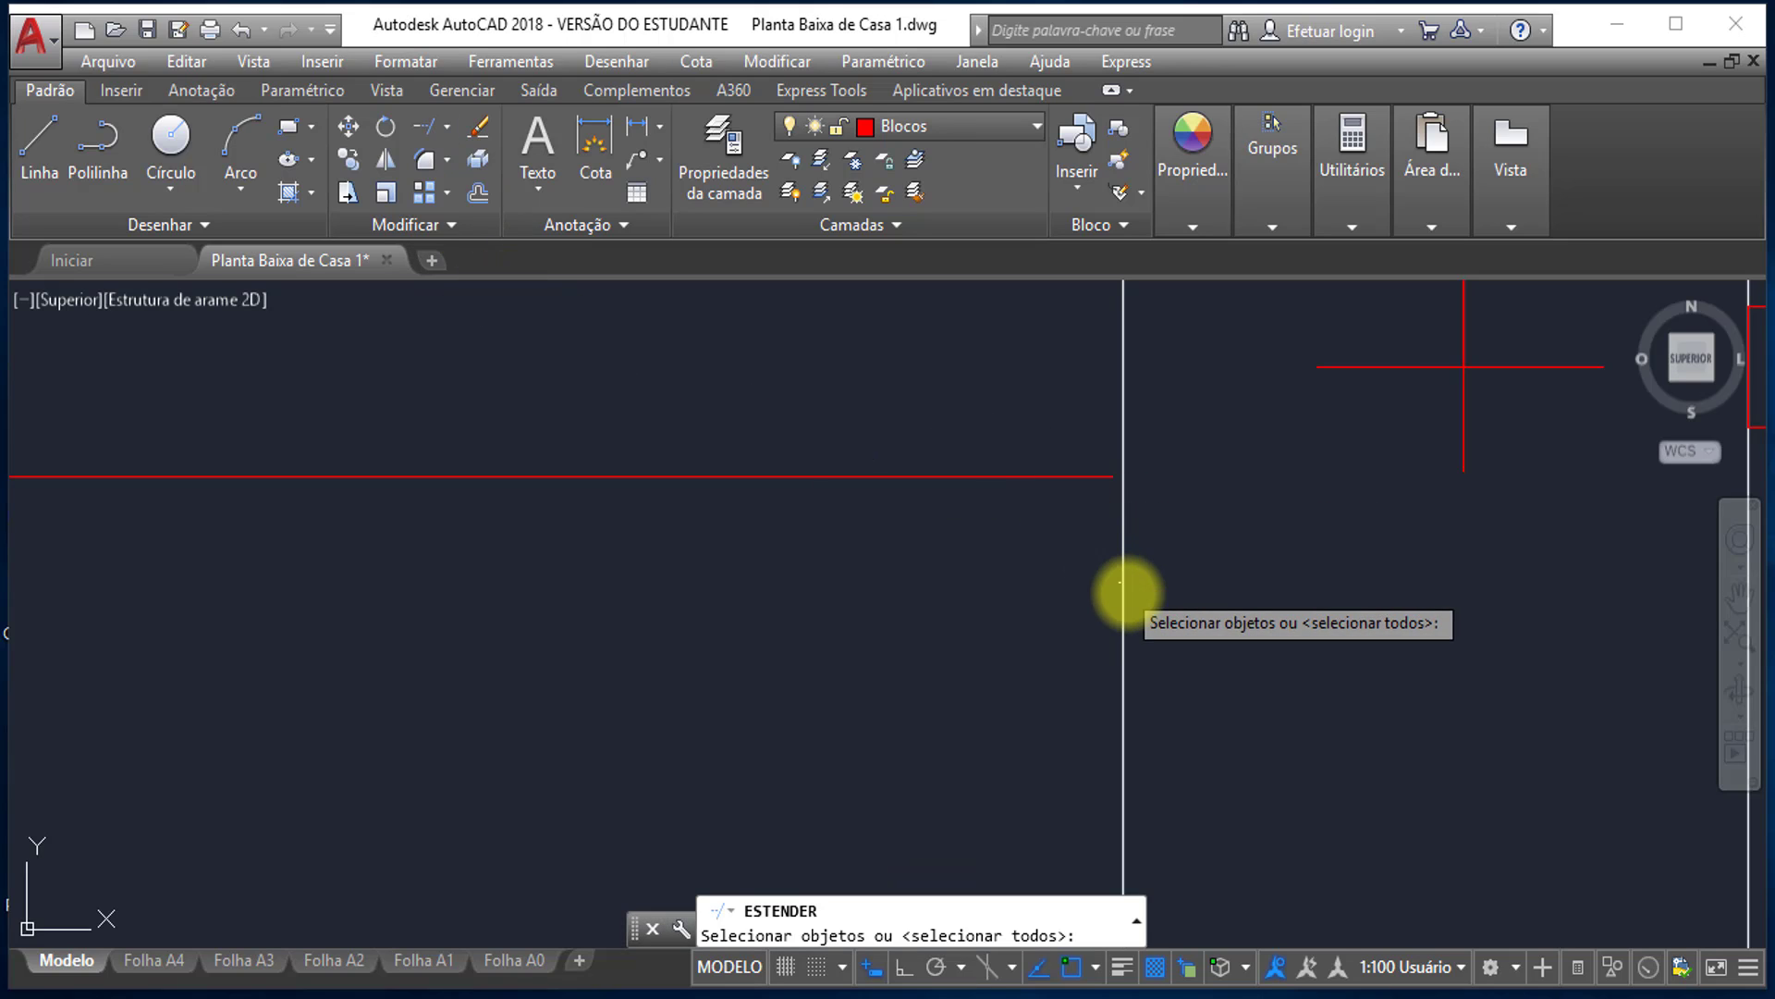
{"action": "left_click", "coordinate": [1122, 592]}
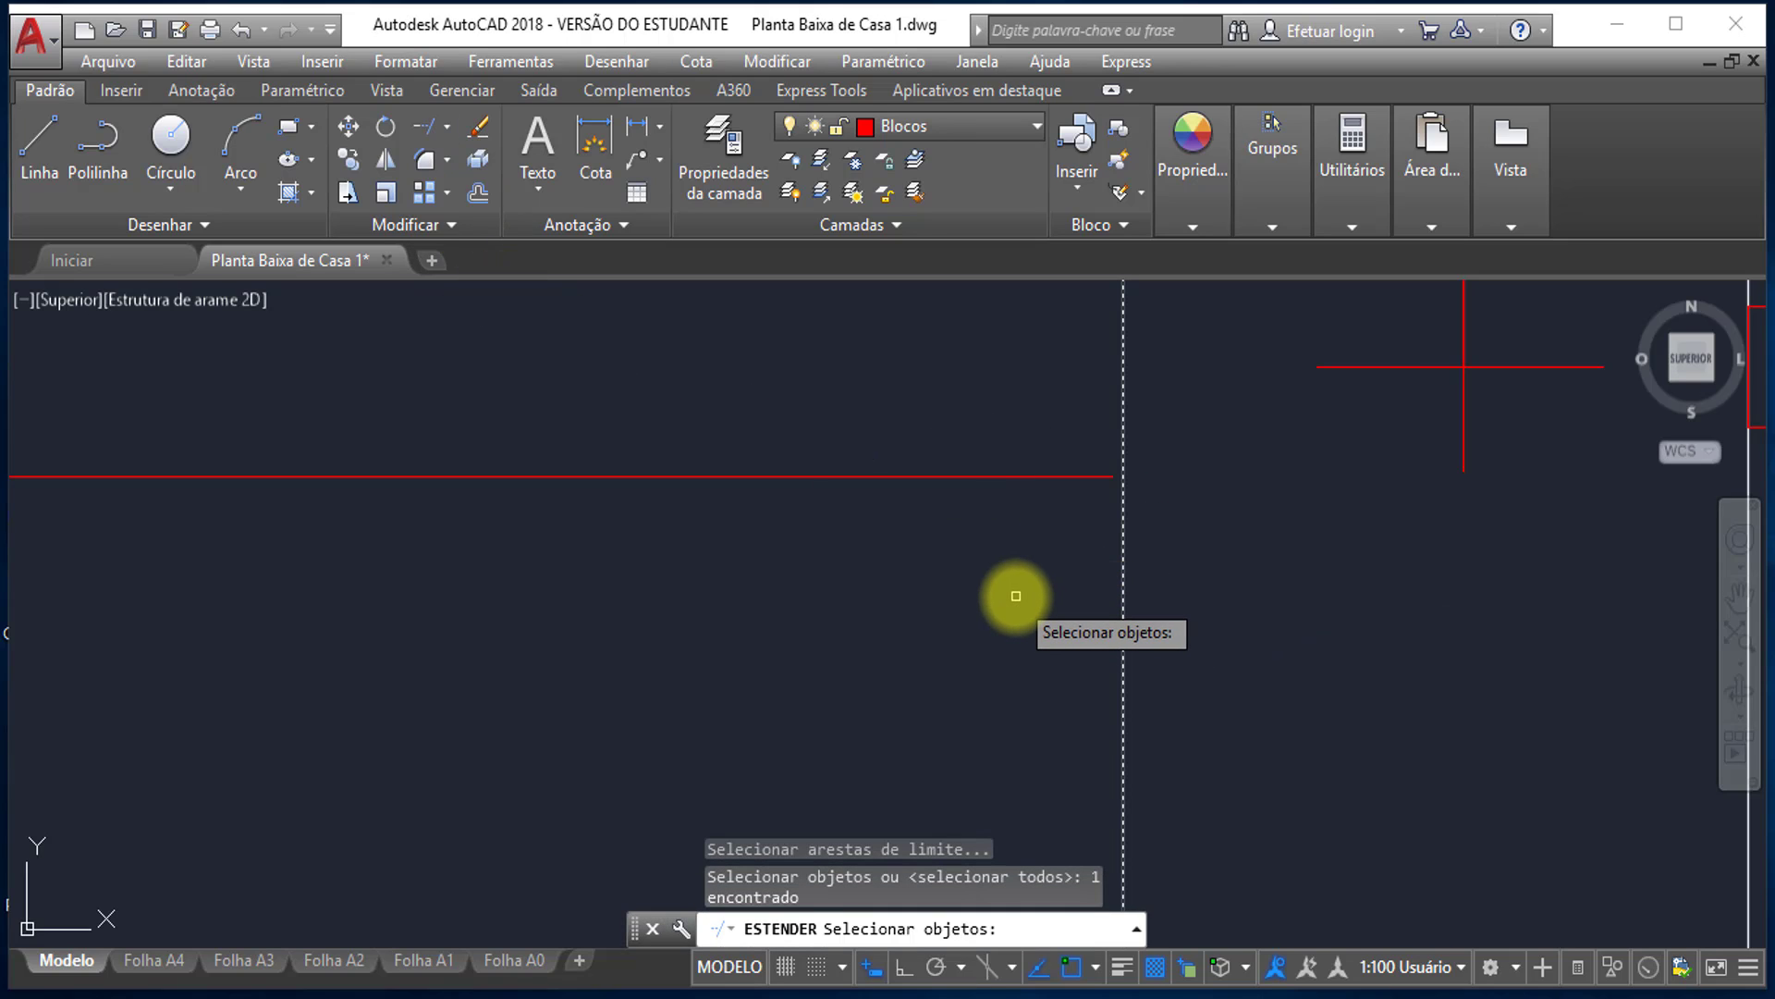
{"action": "key", "text": "Return"}
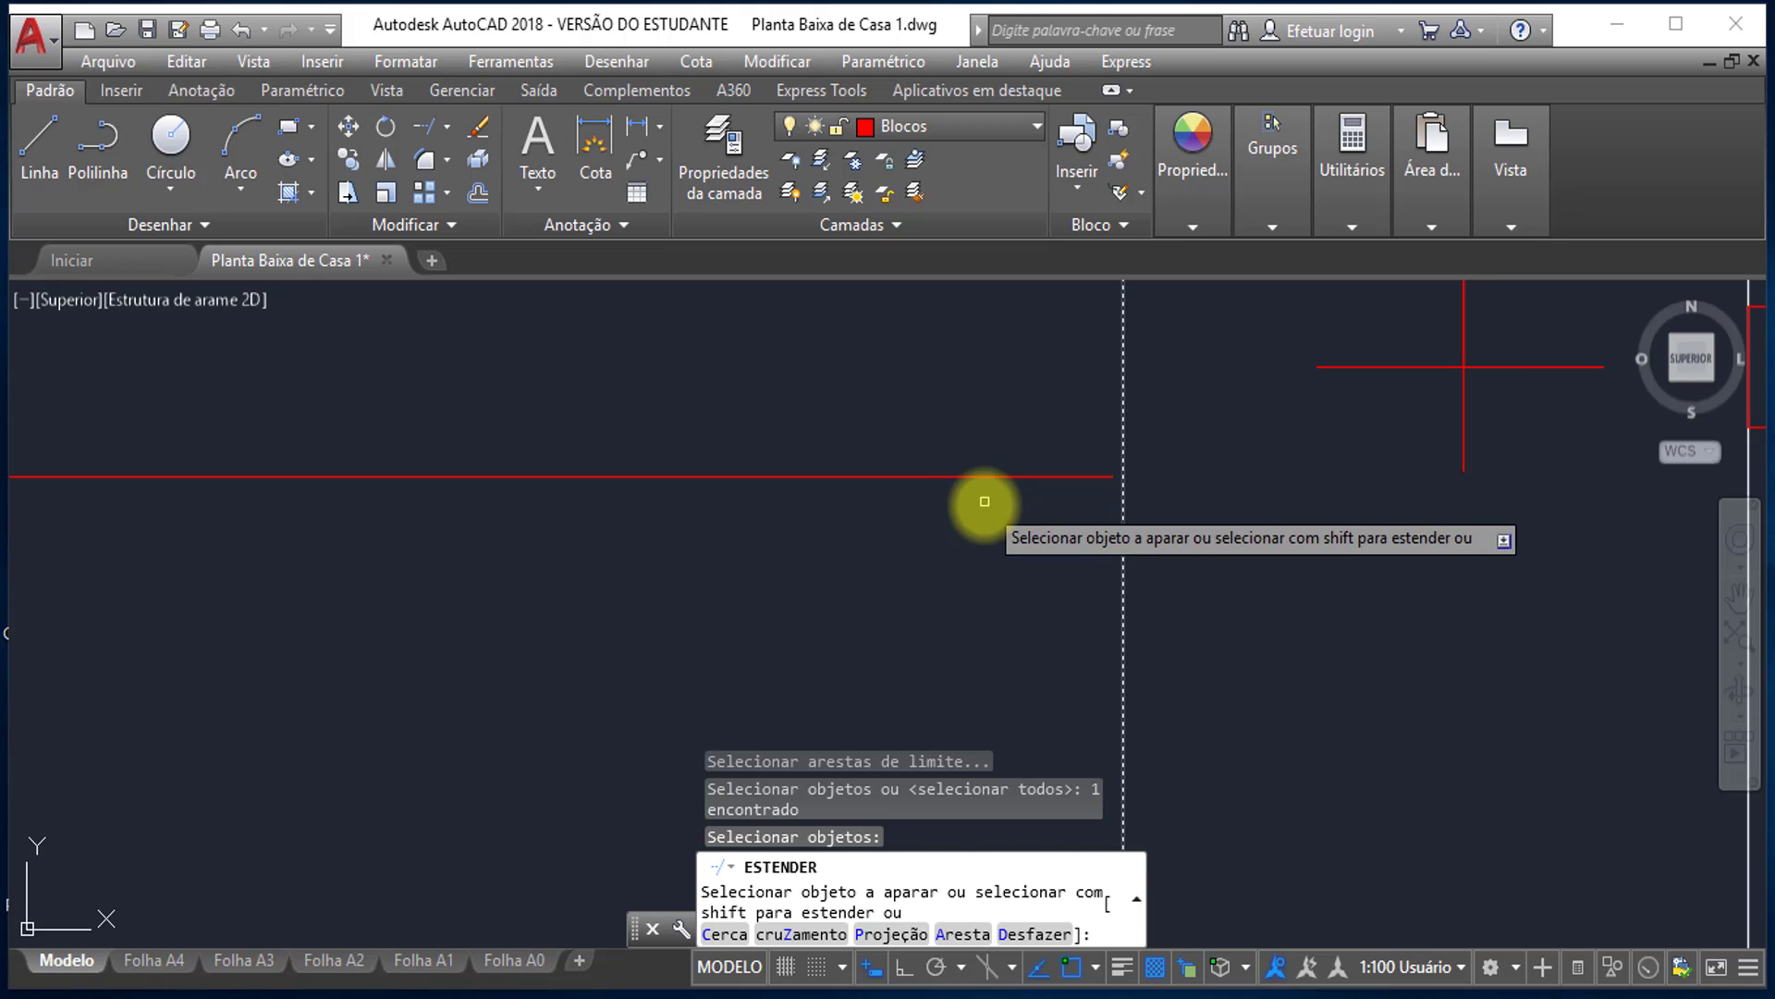
{"action": "left_click", "coordinate": [978, 495]}
{"action": "left_click", "coordinate": [907, 407]}
{"action": "key", "text": "Escape"}
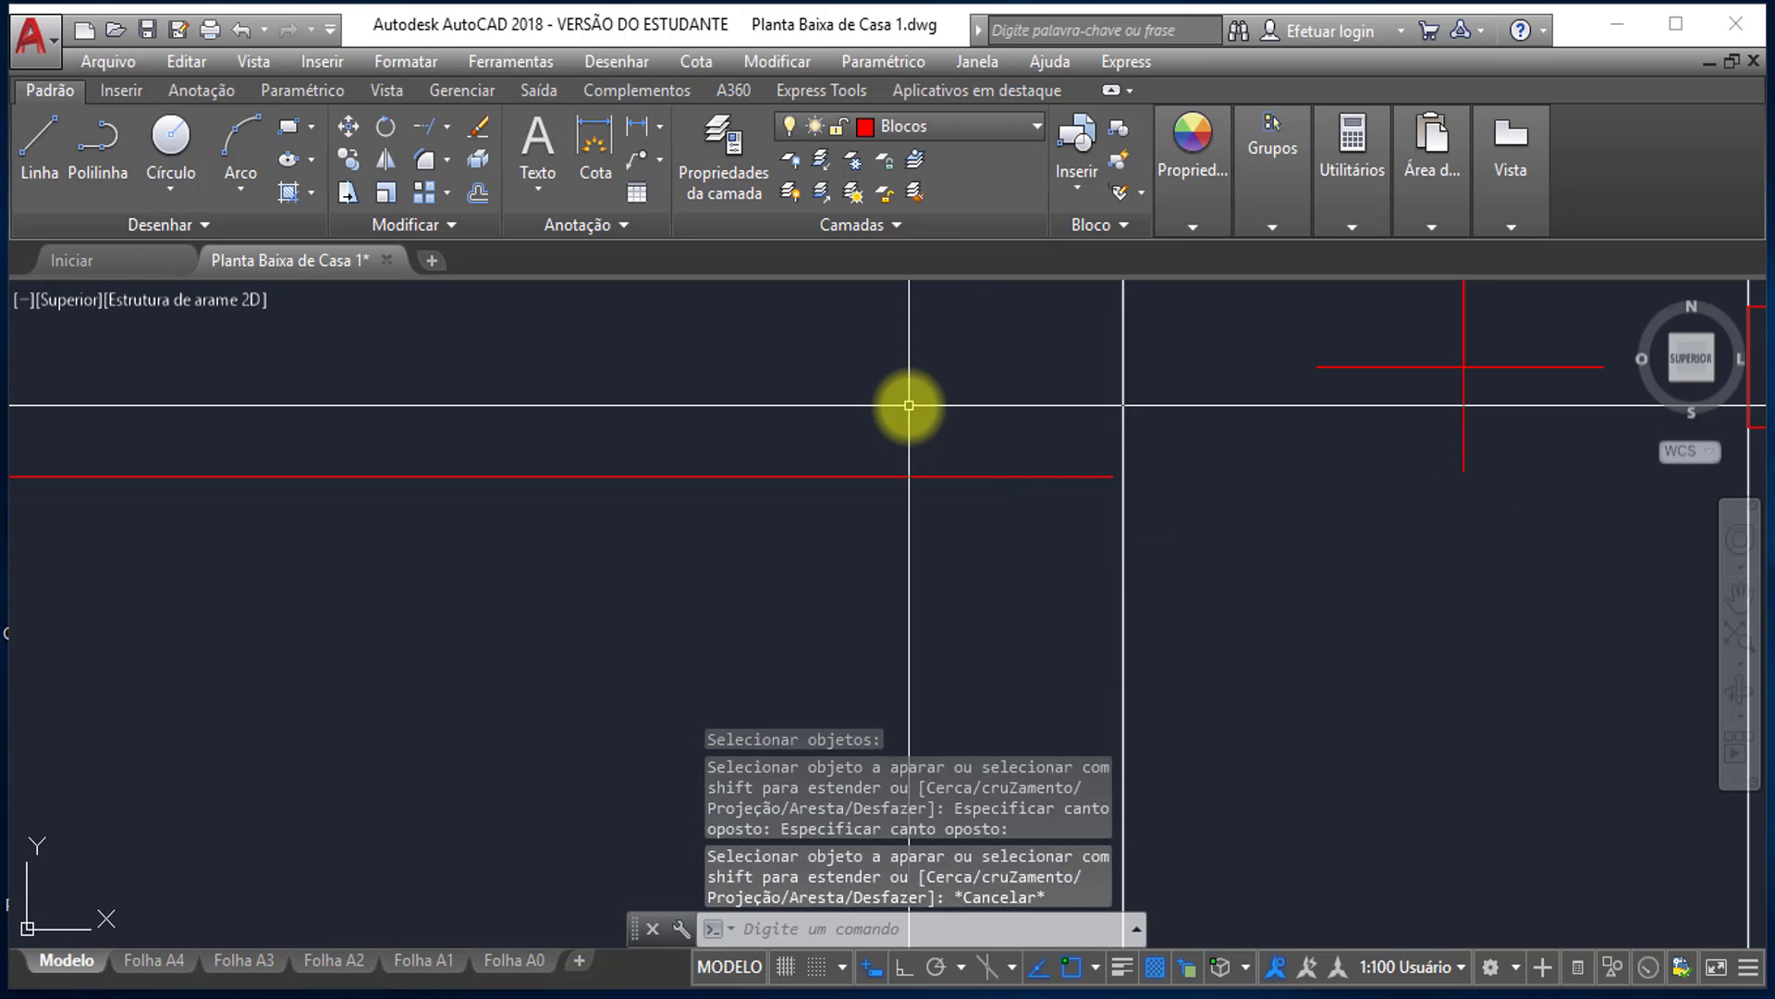
{"action": "key", "text": "Escape"}
{"action": "key", "text": "Escape"}
{"action": "key", "text": "Escape"}
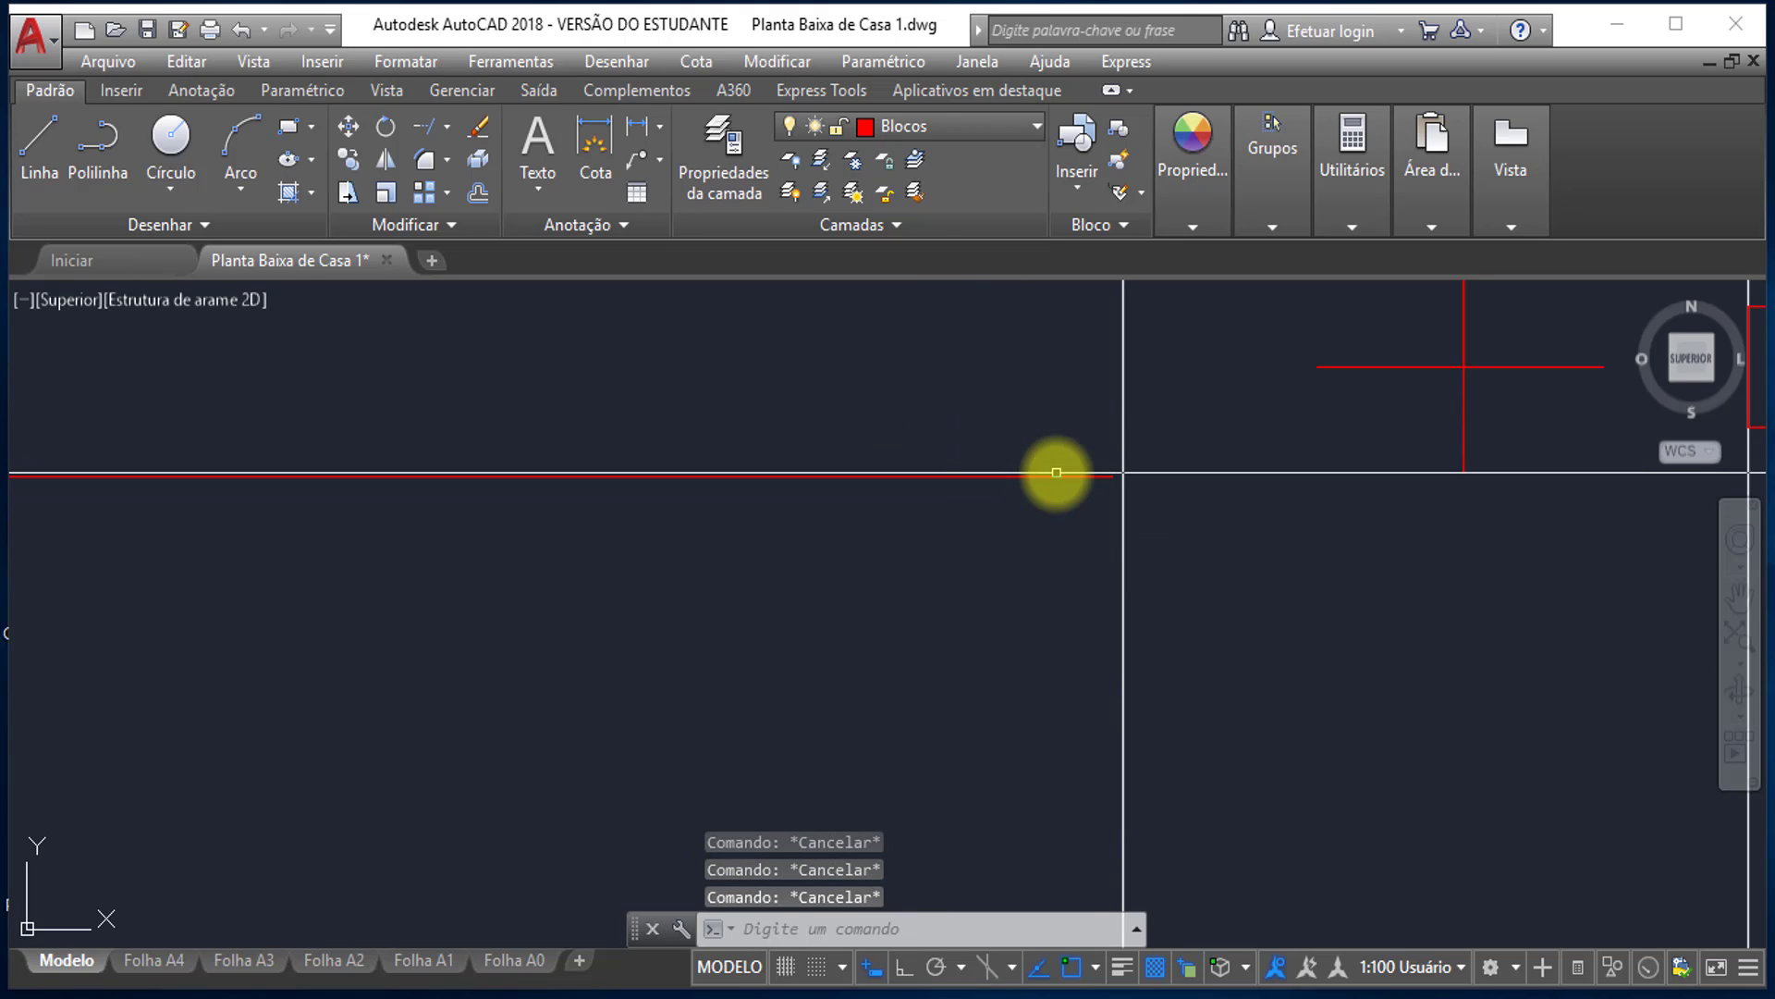
- Explode the Pia de Cozinha block and stretch the counter line's right end perpendicular to the bathroom wall face
{"action": "left_click", "coordinate": [1058, 479]}
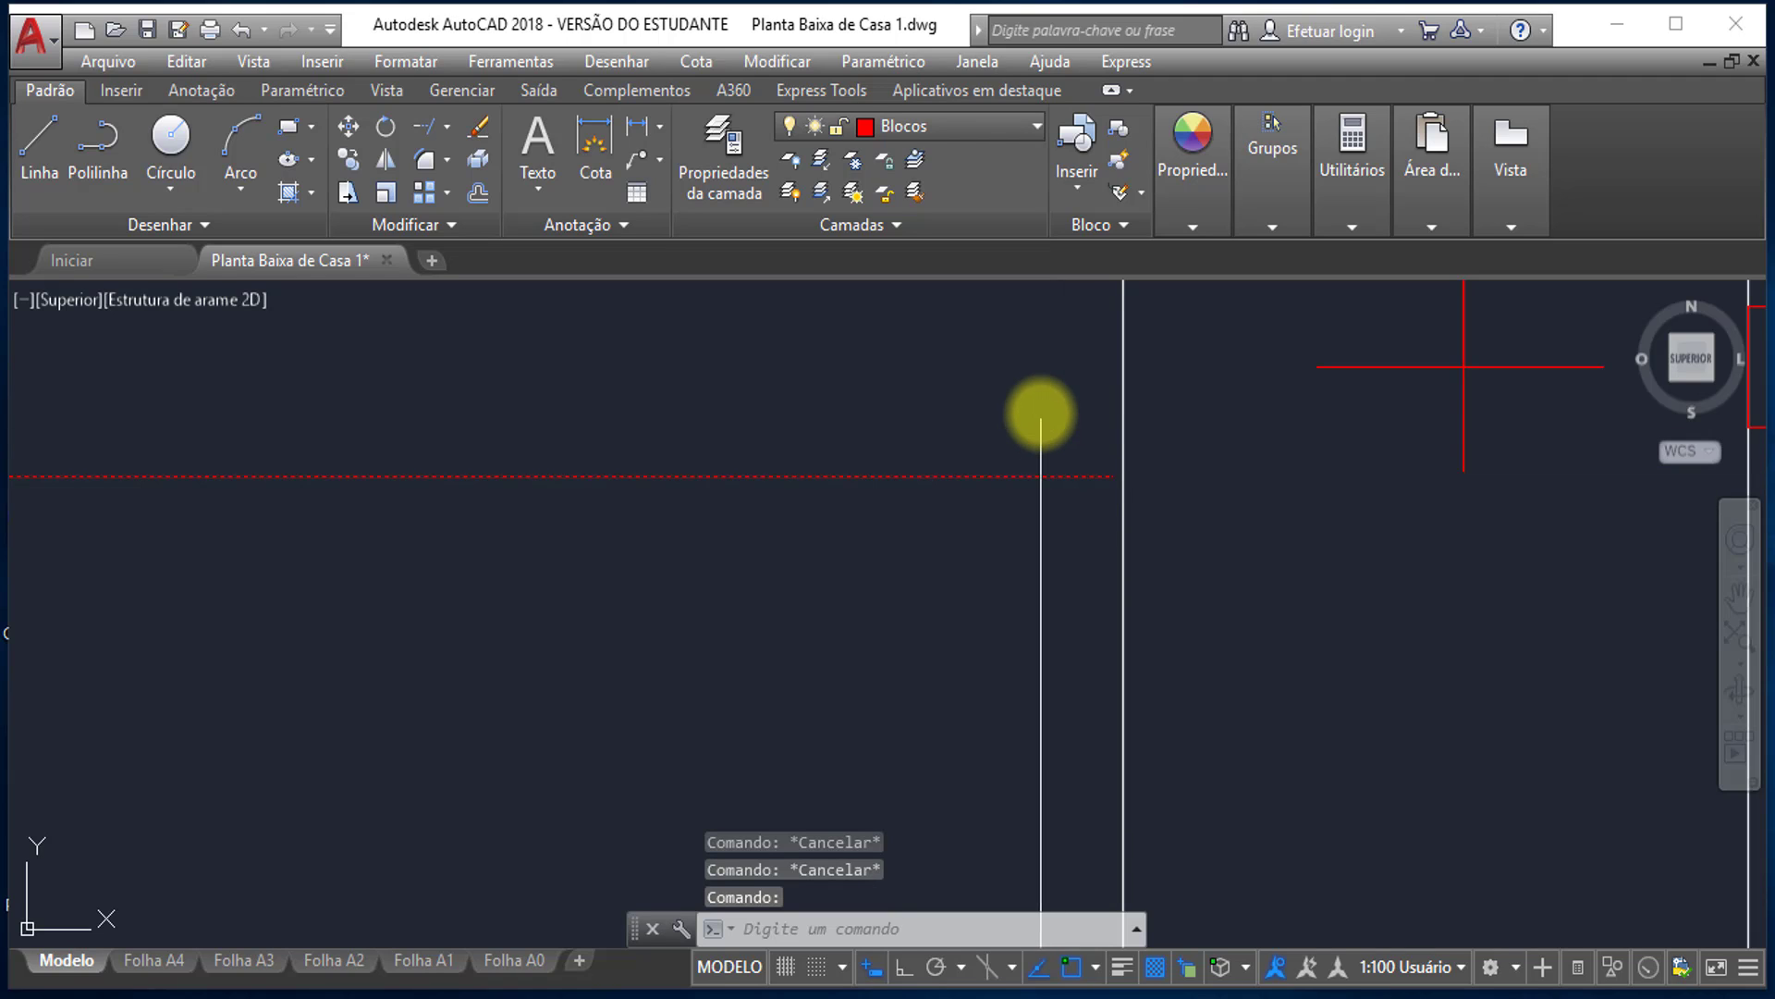
{"action": "left_click", "coordinate": [476, 160]}
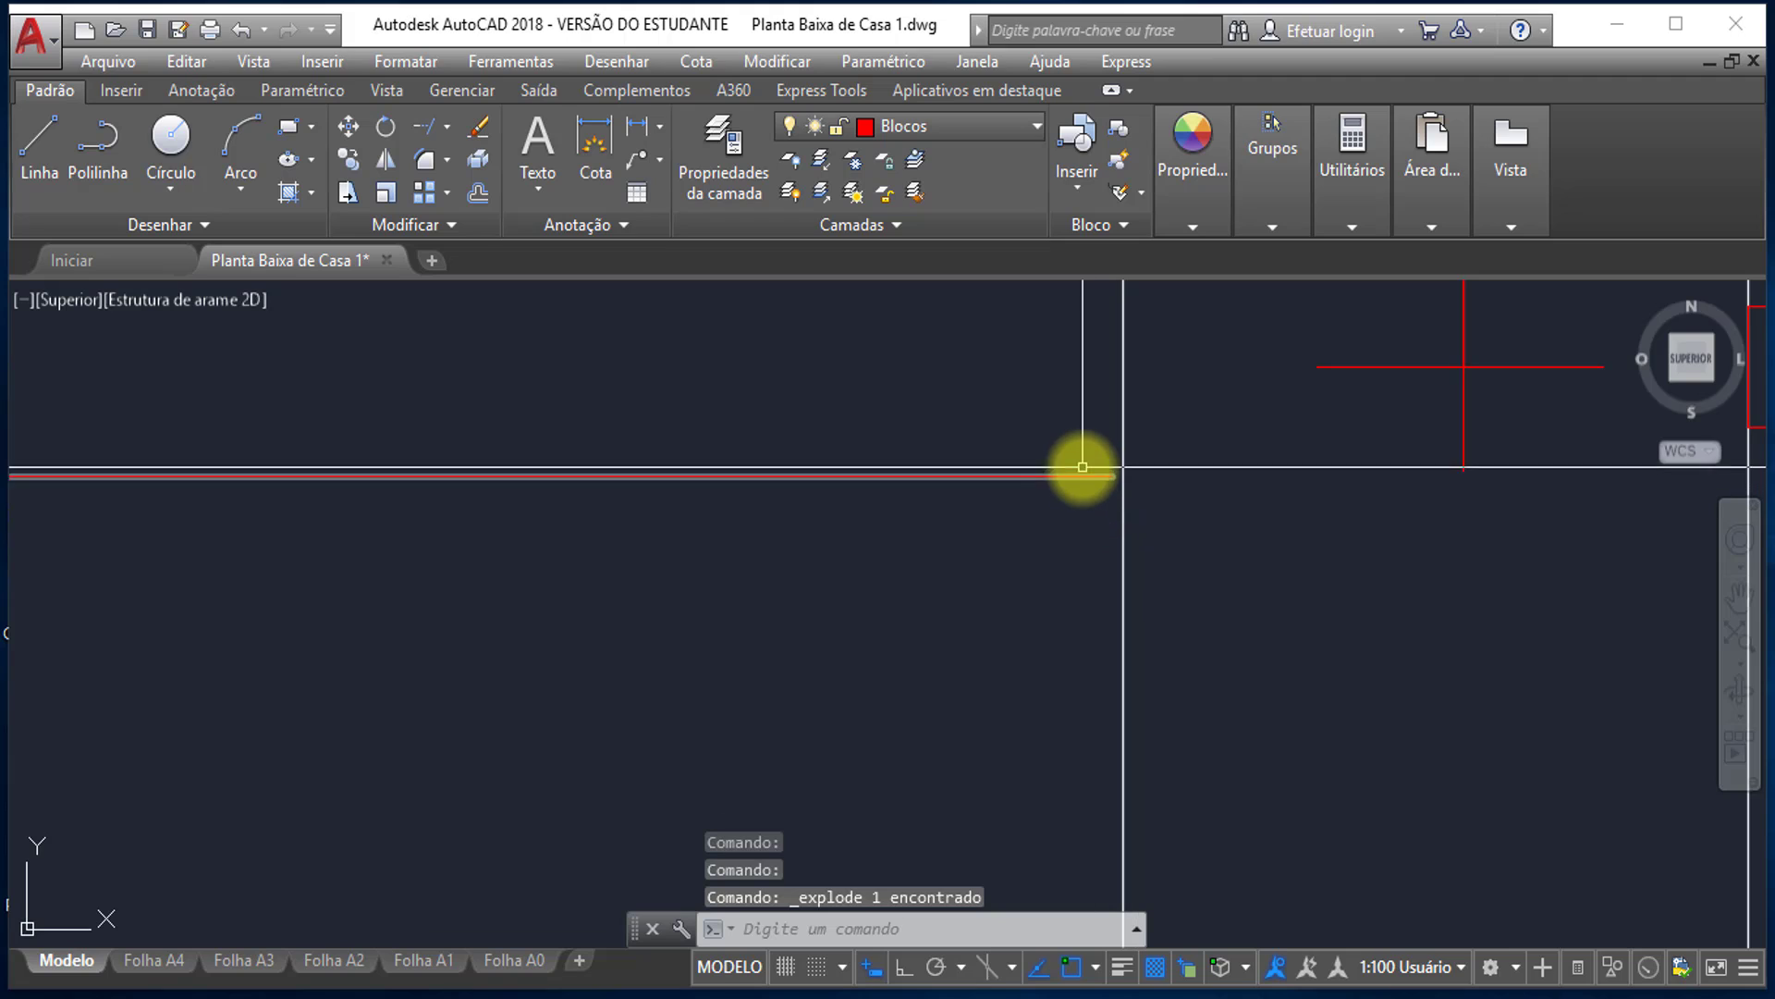
{"action": "scroll", "coordinate": [1083, 467], "scroll_direction": "up", "scroll_amount": 3}
{"action": "left_click", "coordinate": [1092, 489]}
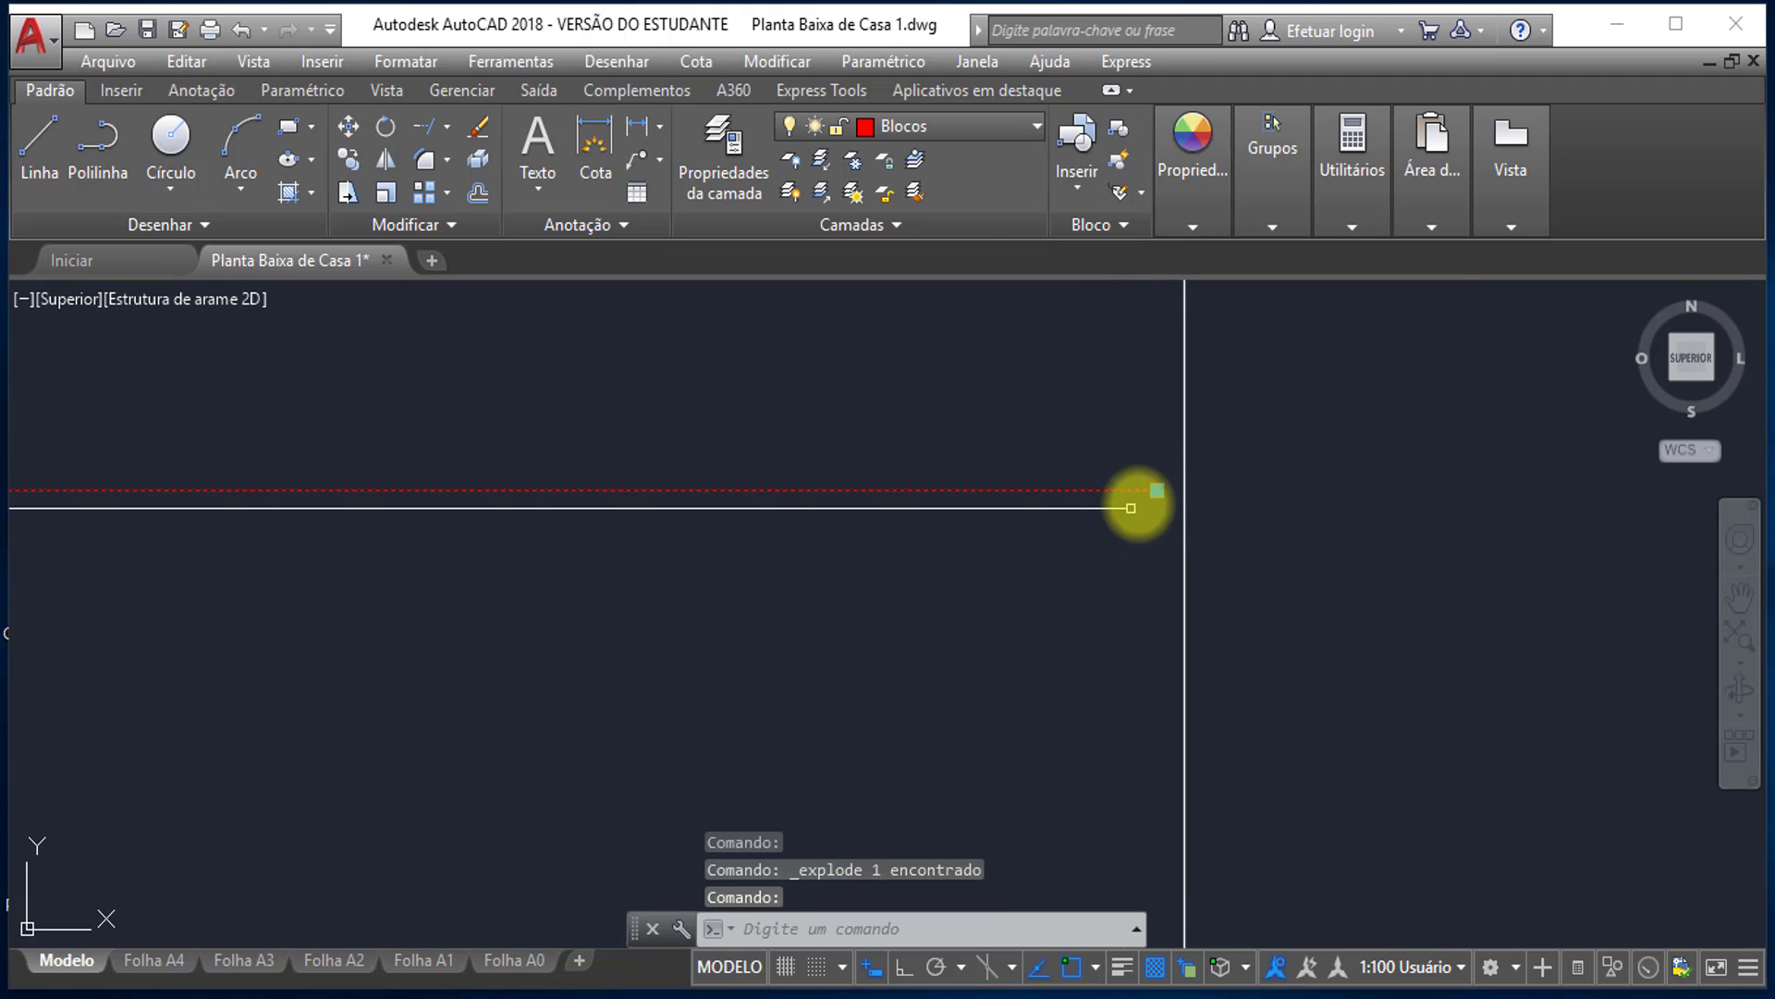
{"action": "left_click", "coordinate": [1156, 489]}
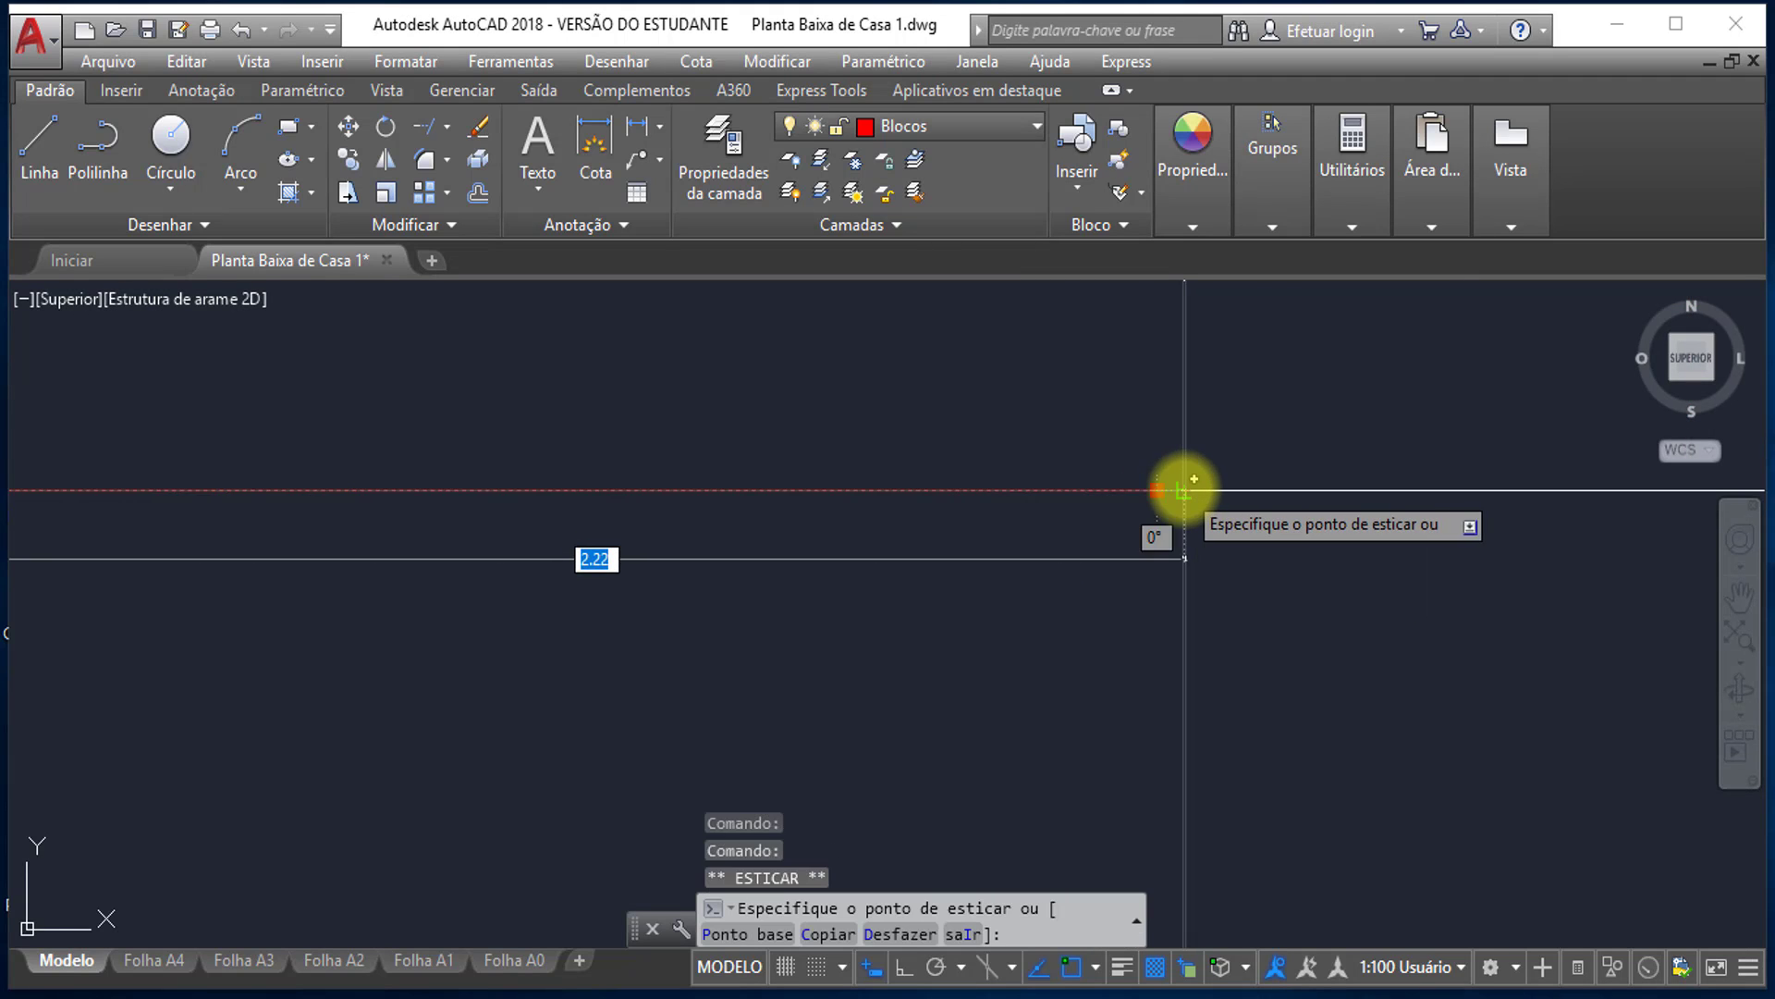
{"action": "key", "text": "Escape"}
{"action": "key", "text": "Escape"}
{"action": "scroll", "coordinate": [1020, 582], "scroll_direction": "down", "scroll_amount": 1}
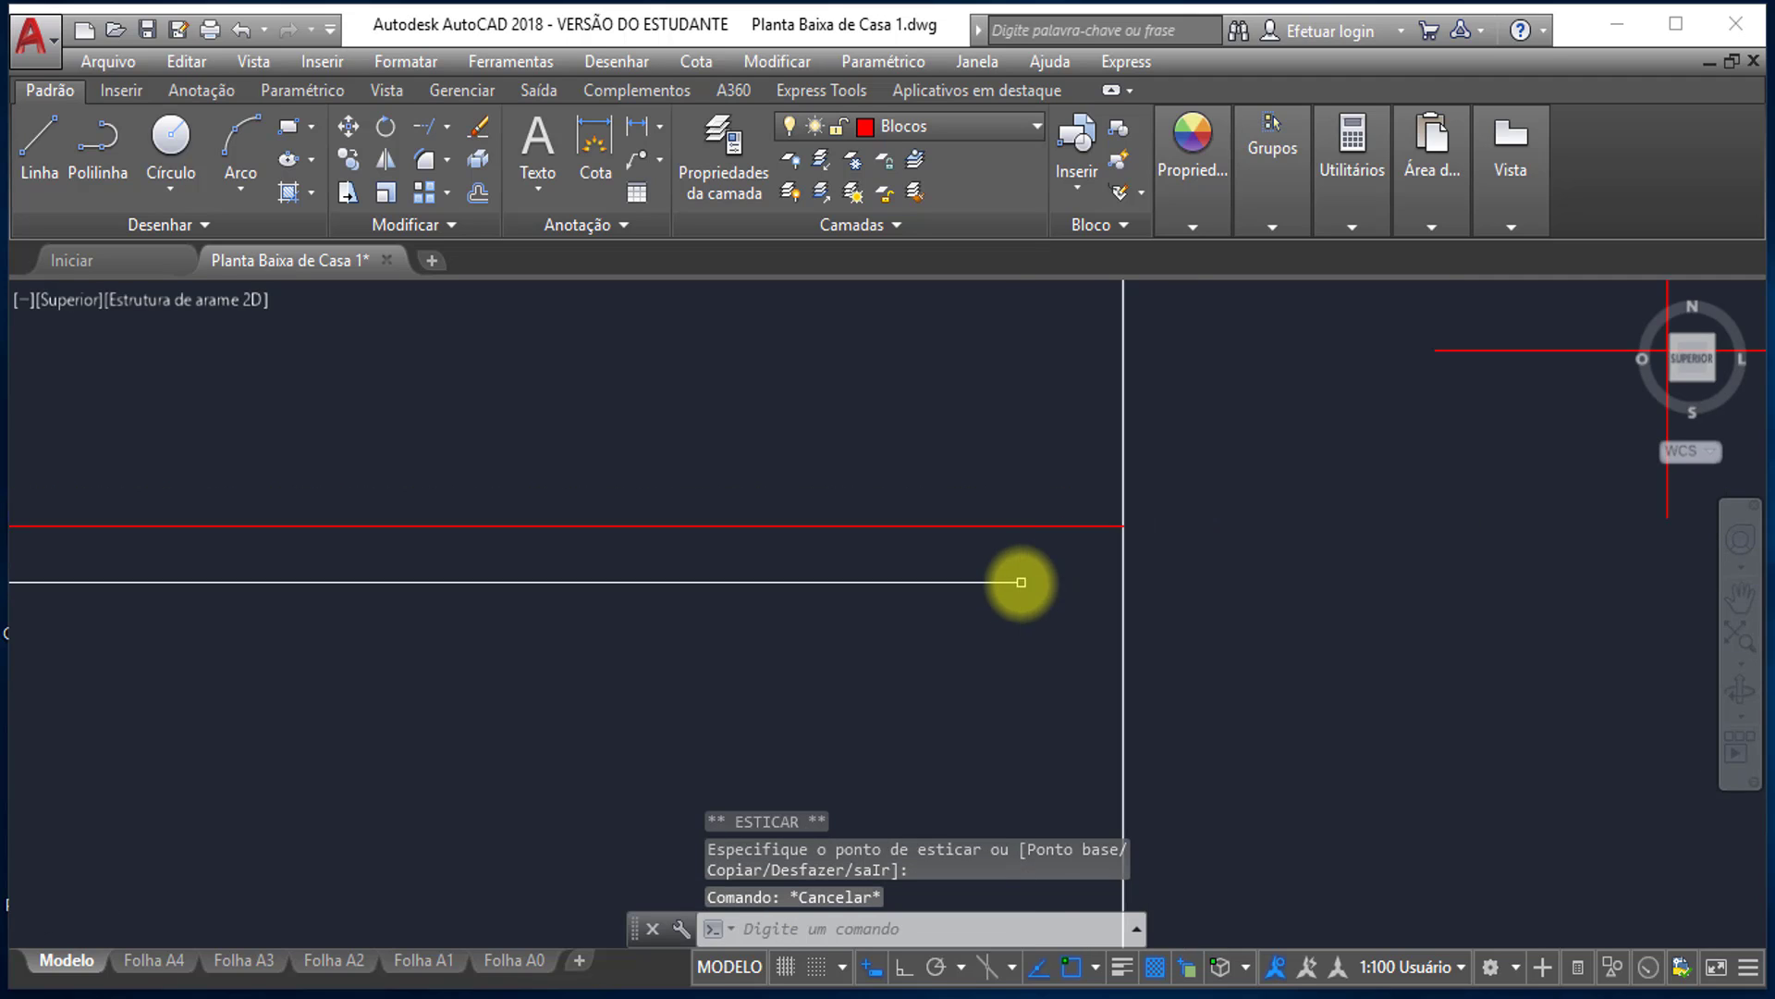
{"action": "scroll", "coordinate": [1021, 582], "scroll_direction": "down", "scroll_amount": 3}
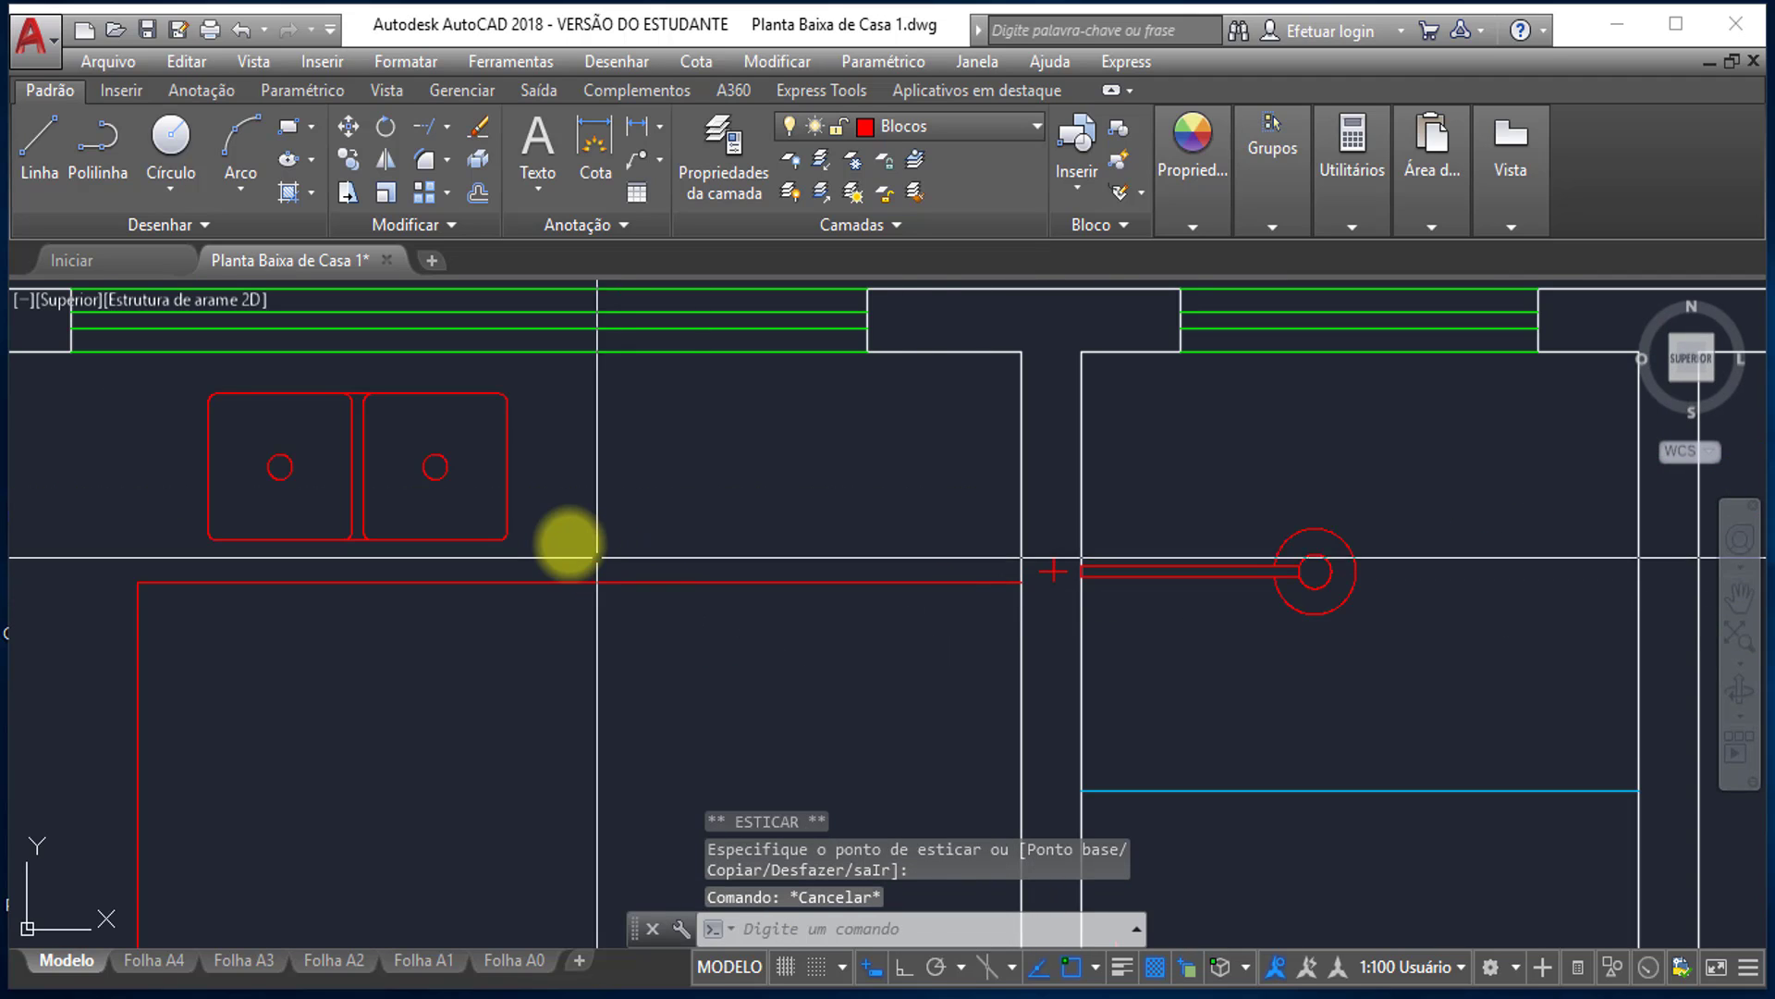
{"action": "left_click", "coordinate": [453, 433]}
{"action": "key", "text": "Escape"}
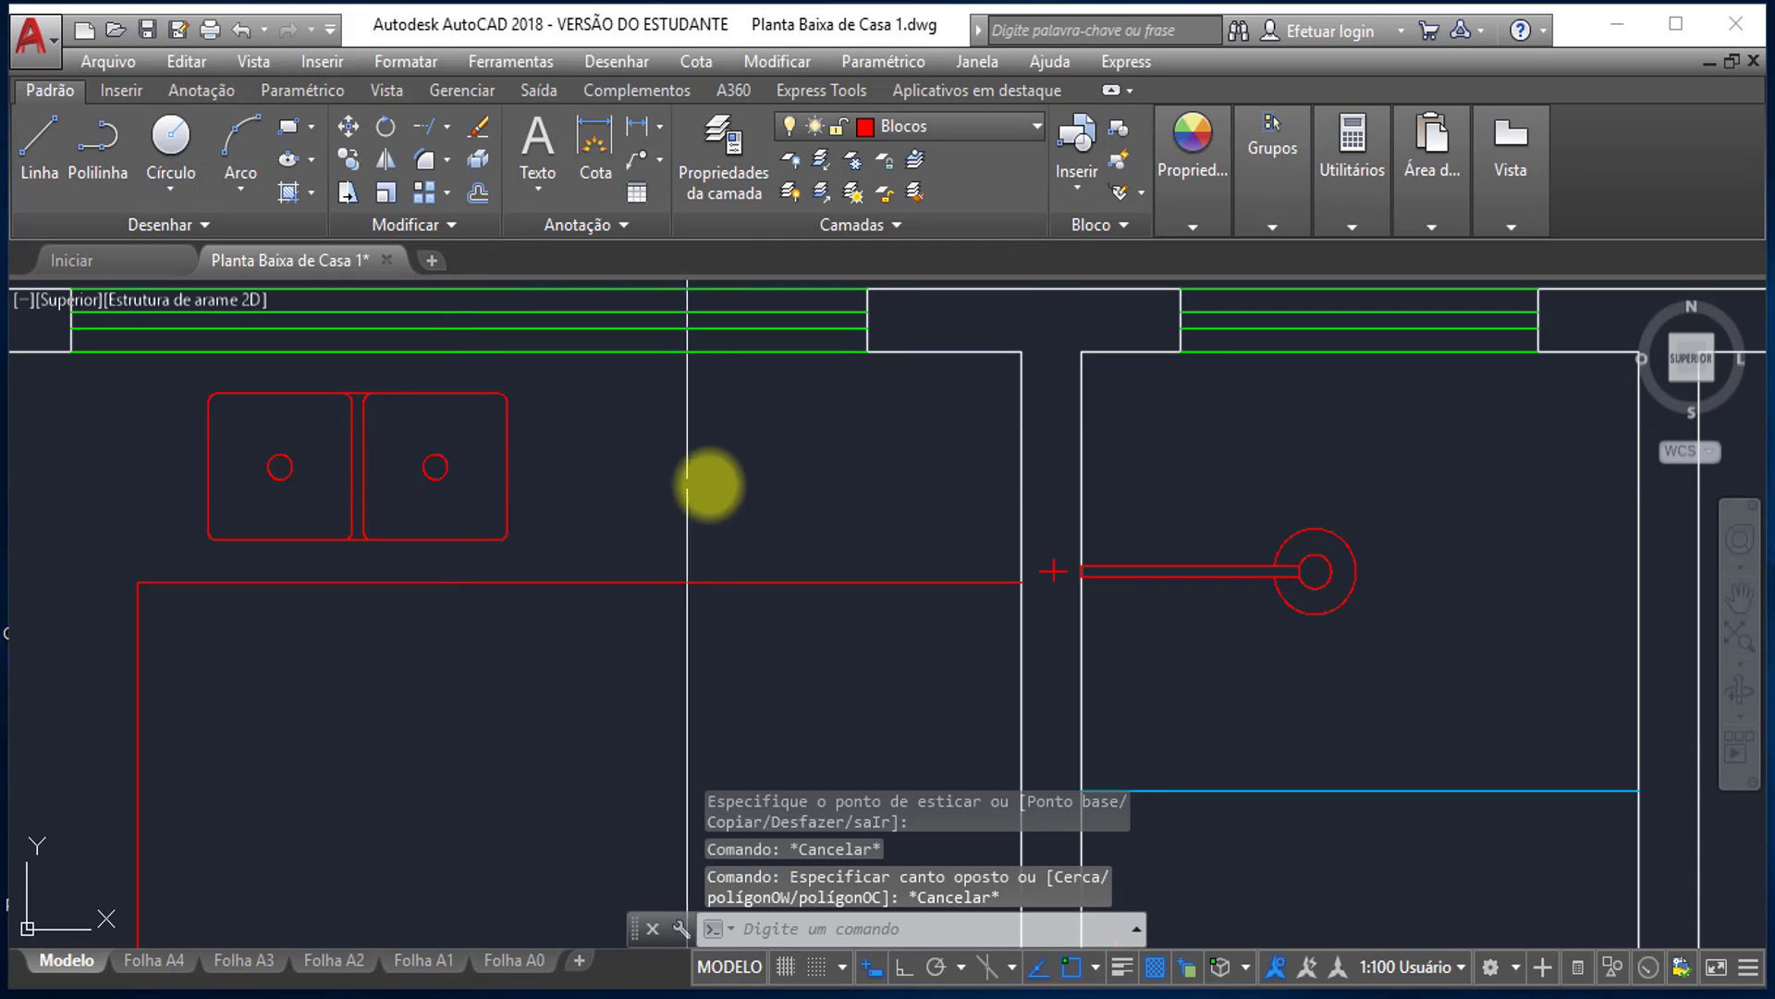
{"action": "scroll", "coordinate": [708, 484], "scroll_direction": "down", "scroll_amount": 2}
{"action": "scroll", "coordinate": [764, 527], "scroll_direction": "up", "scroll_amount": 2}
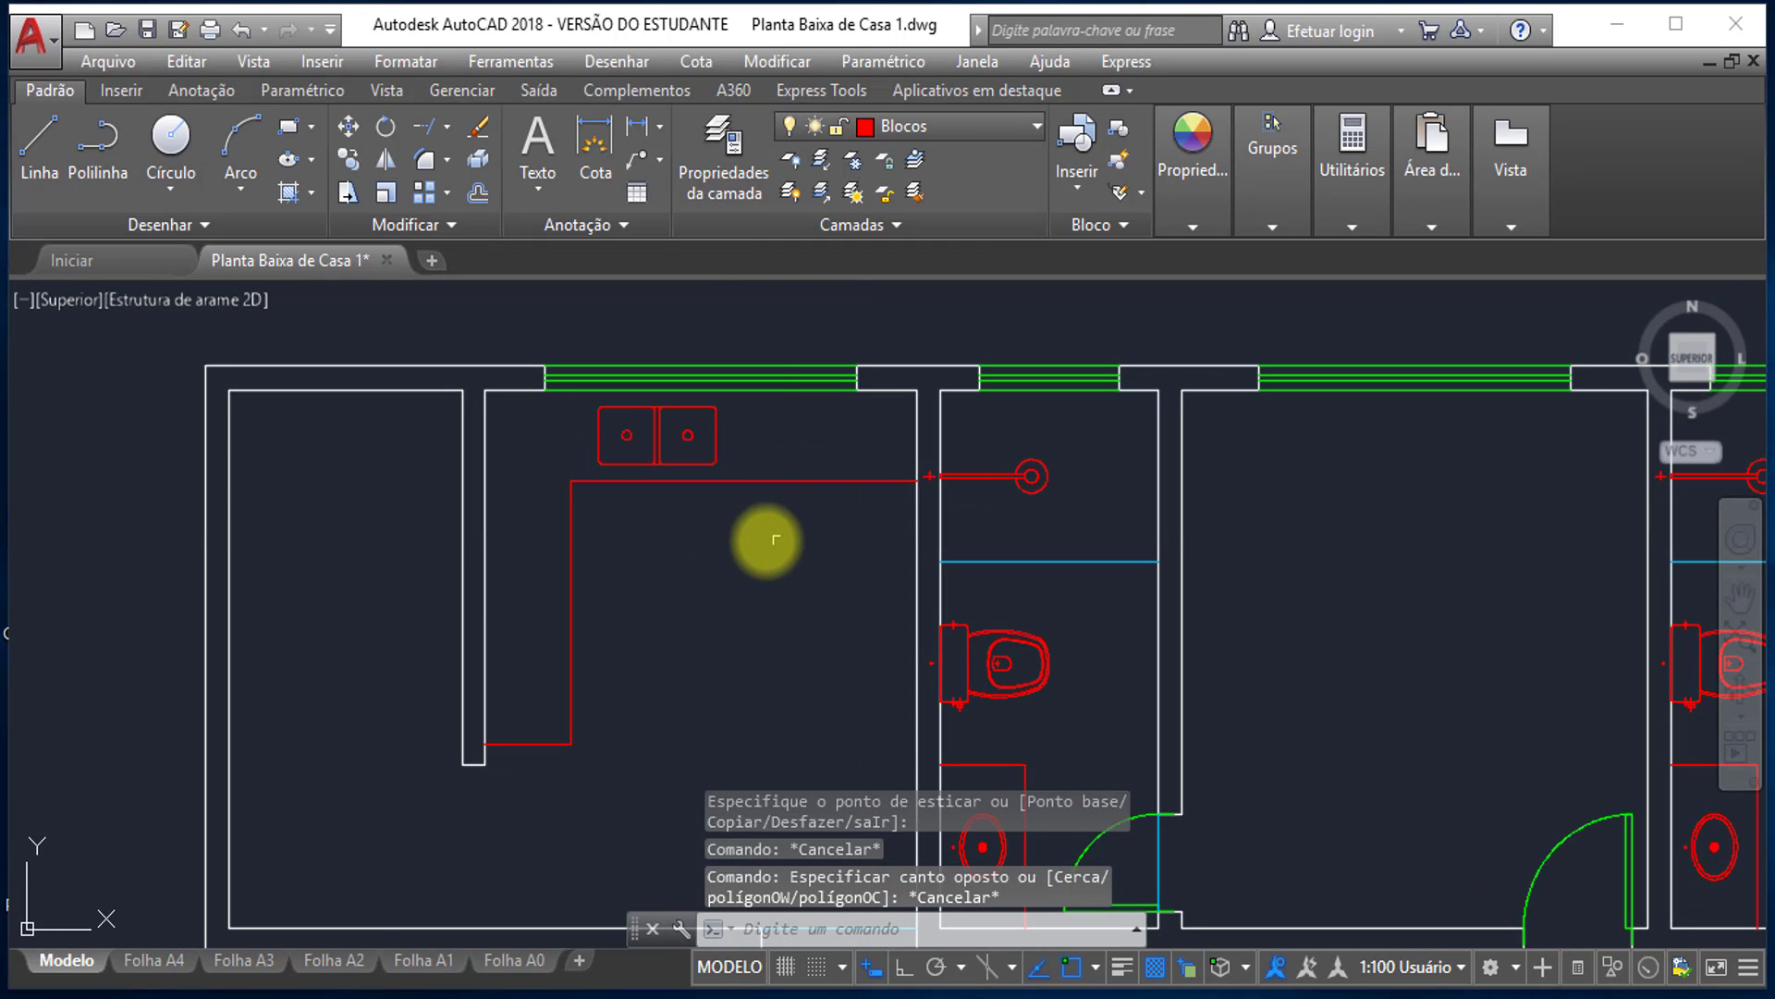
{"action": "left_click", "coordinate": [756, 478]}
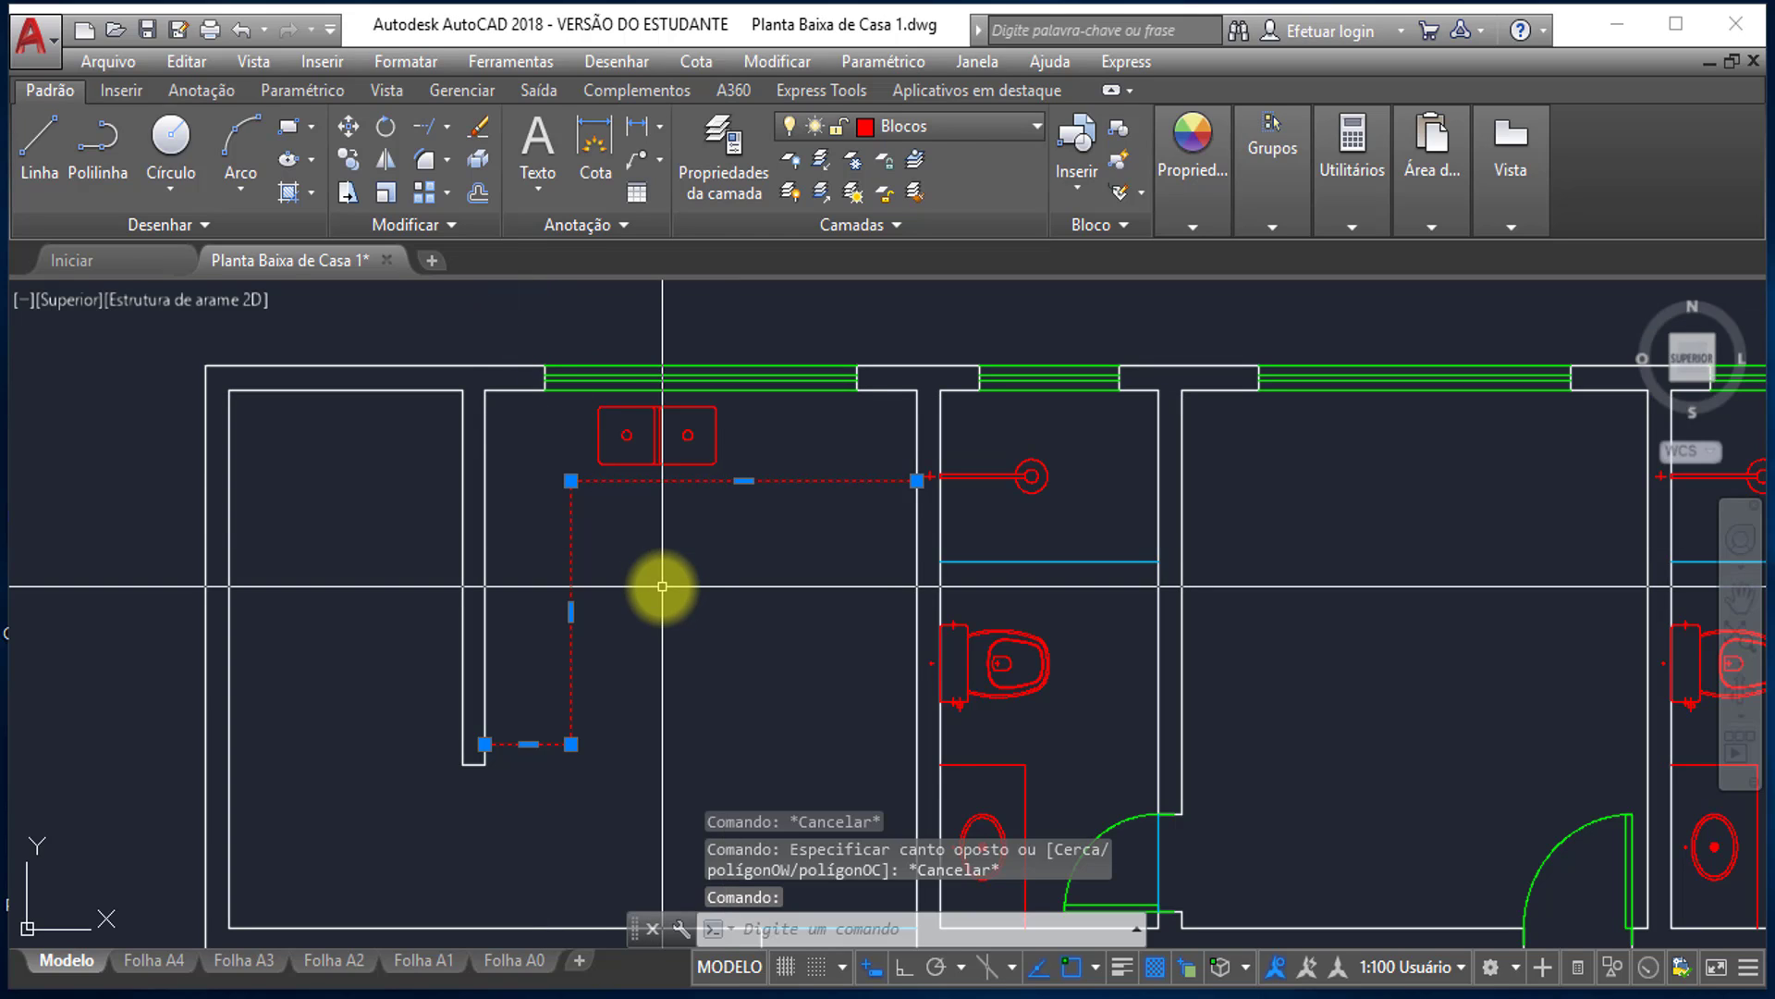
{"action": "left_click", "coordinate": [448, 226]}
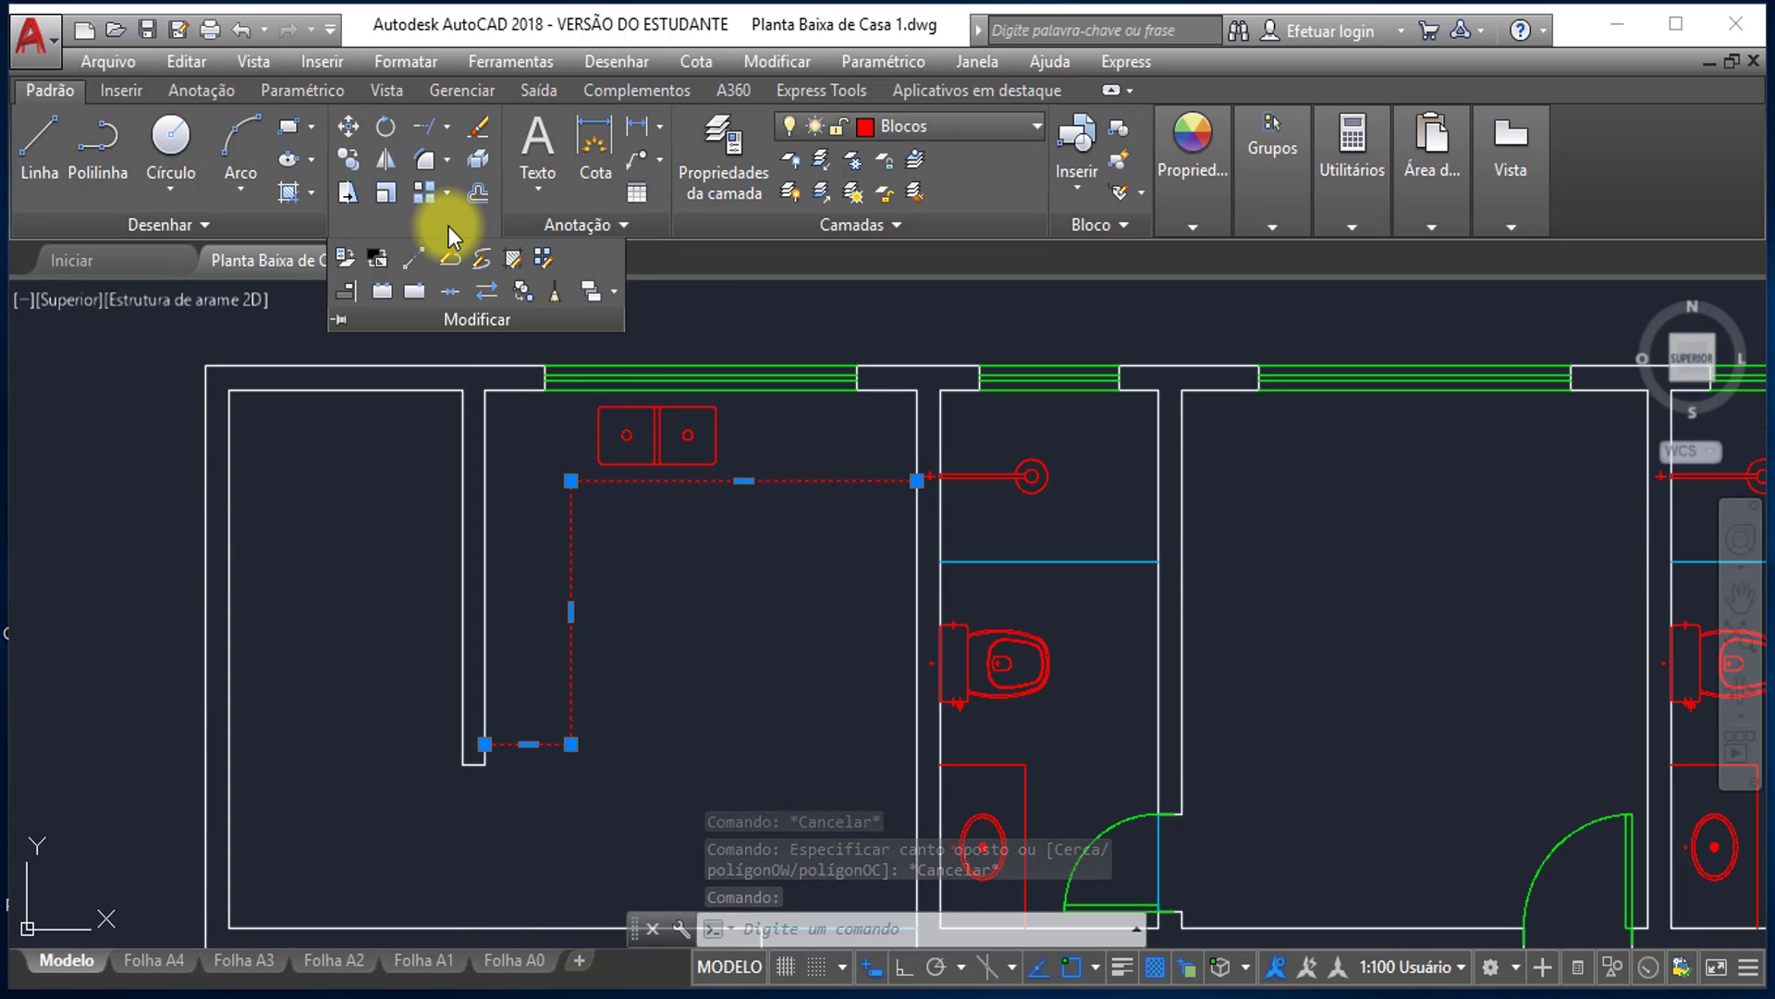
{"action": "left_click", "coordinate": [450, 291]}
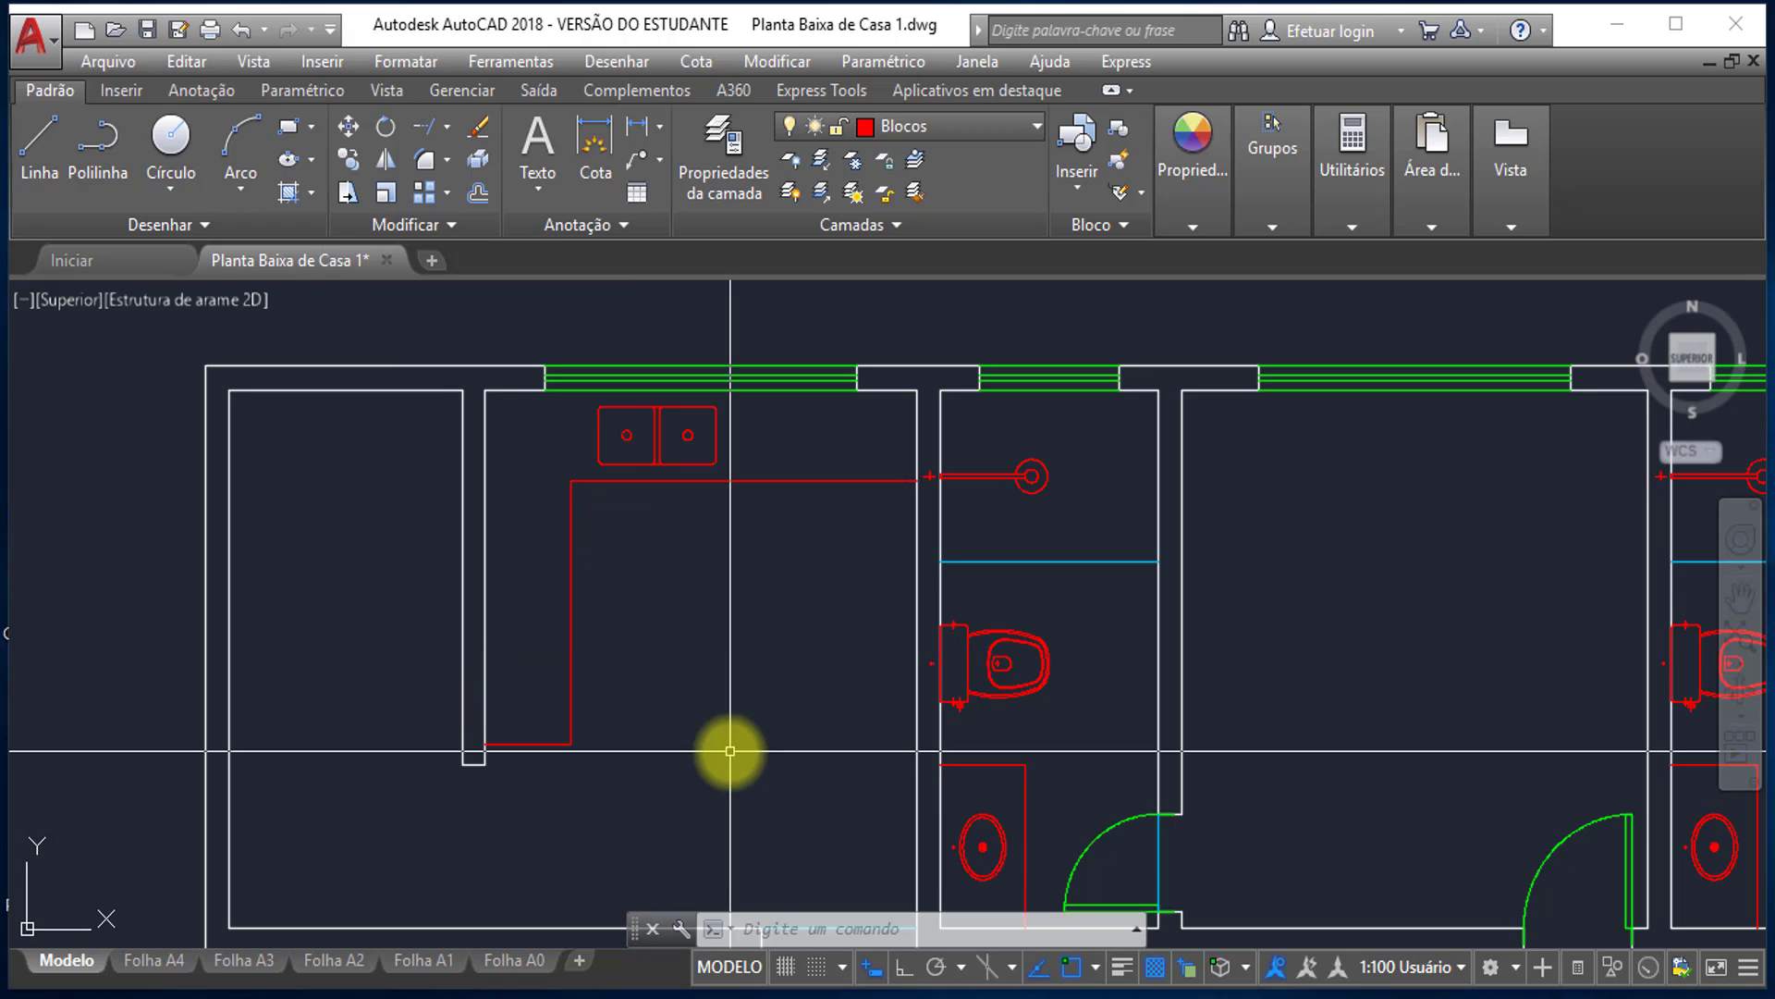
{"action": "key", "text": "Escape"}
{"action": "key", "text": "Escape"}
{"action": "left_click", "coordinate": [745, 518]}
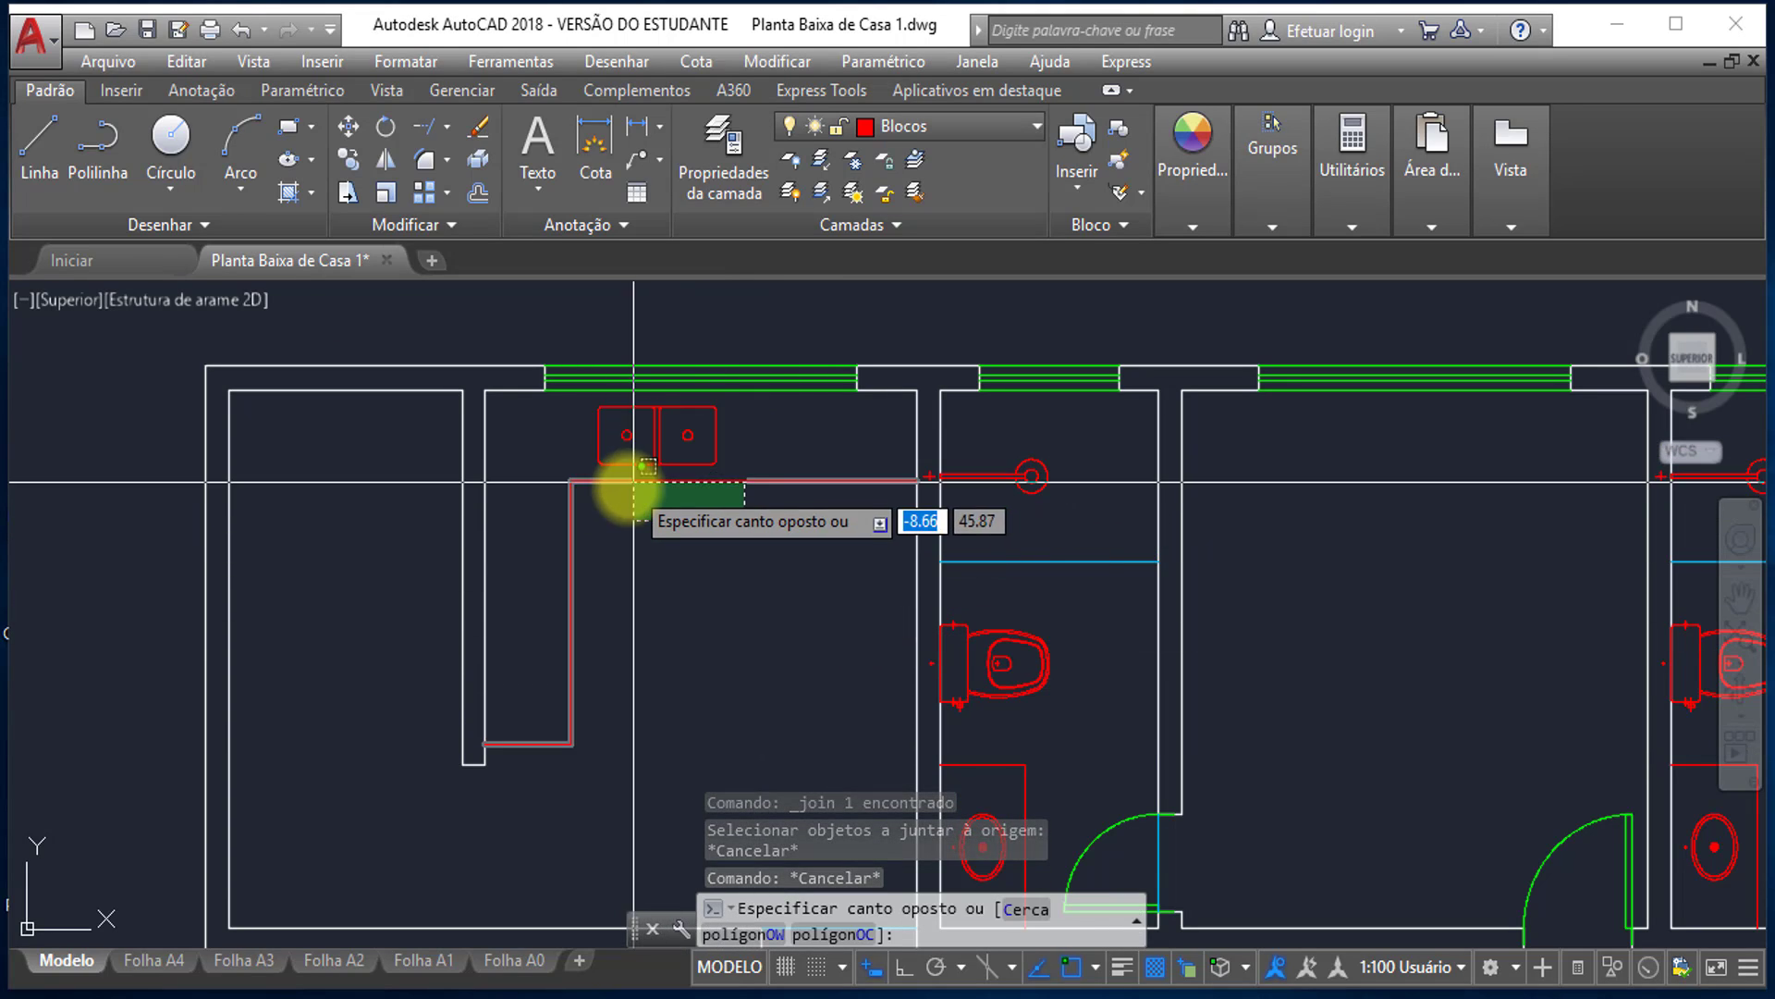
{"action": "key", "text": "Escape"}
{"action": "key", "text": "Escape"}
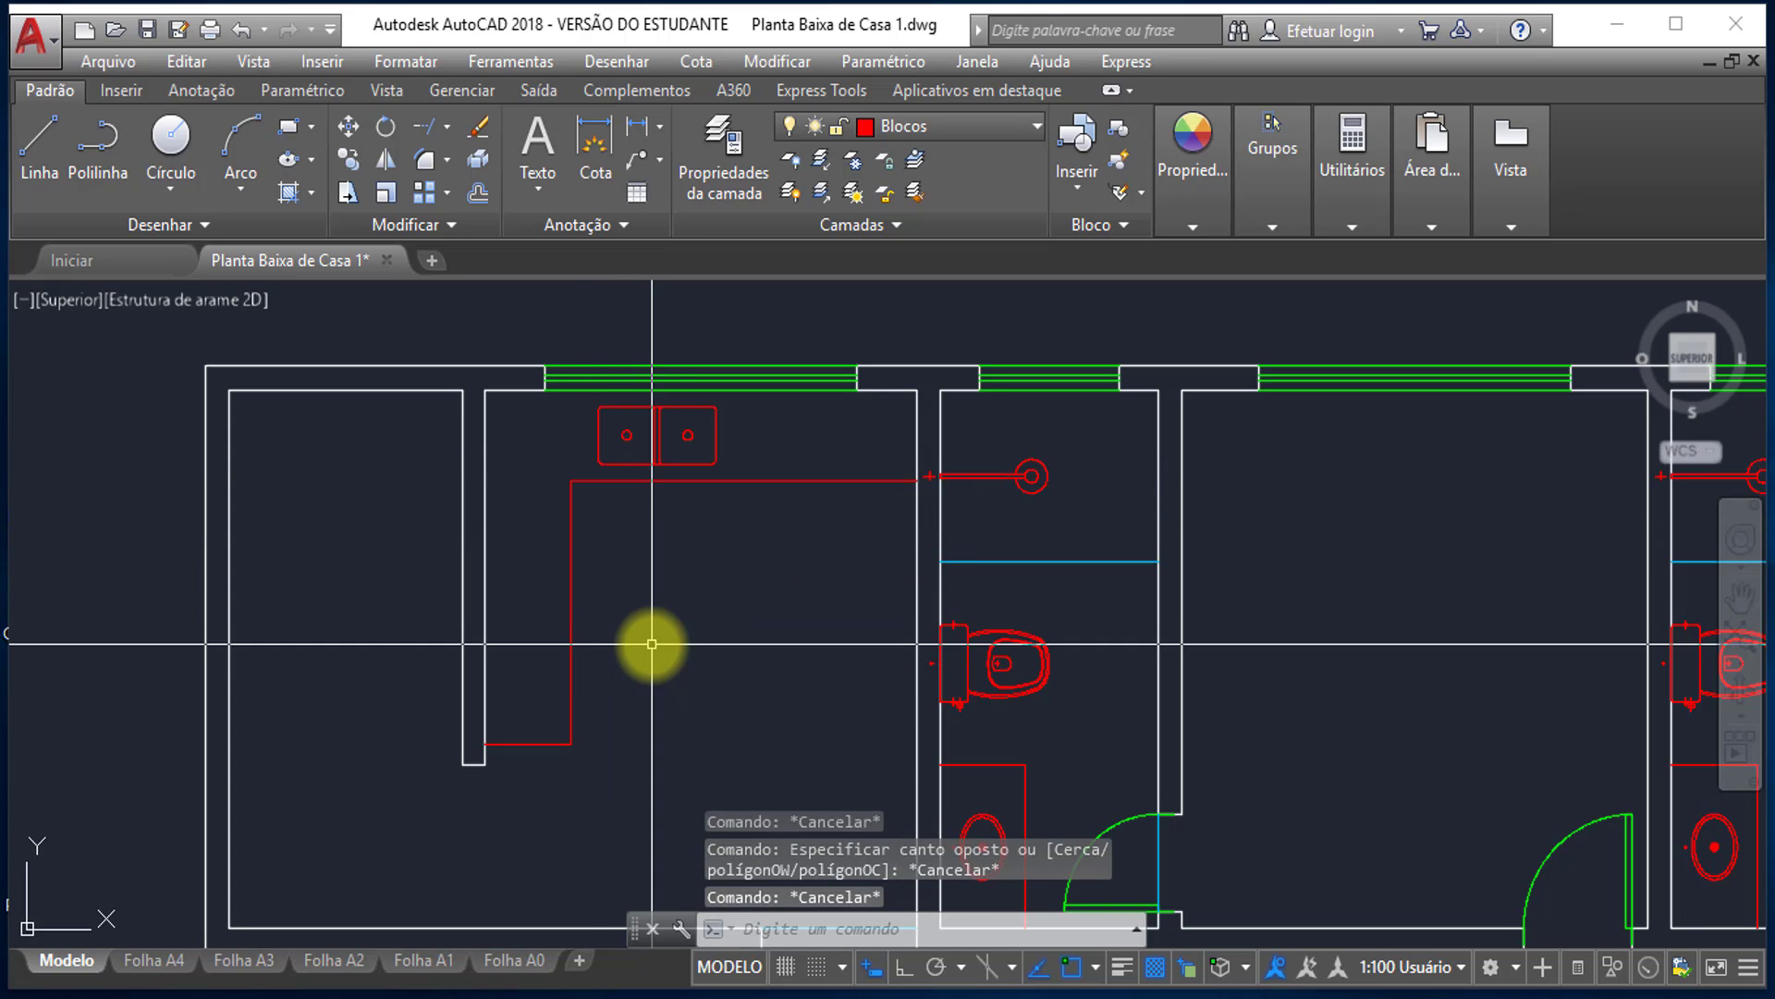
- Load the Maquina de Lavar Roupa drawing from the Blocos folder as a block to insert, keeping uniform scale 1 and rotation 0
{"action": "scroll", "coordinate": [652, 644], "scroll_direction": "down", "scroll_amount": 4}
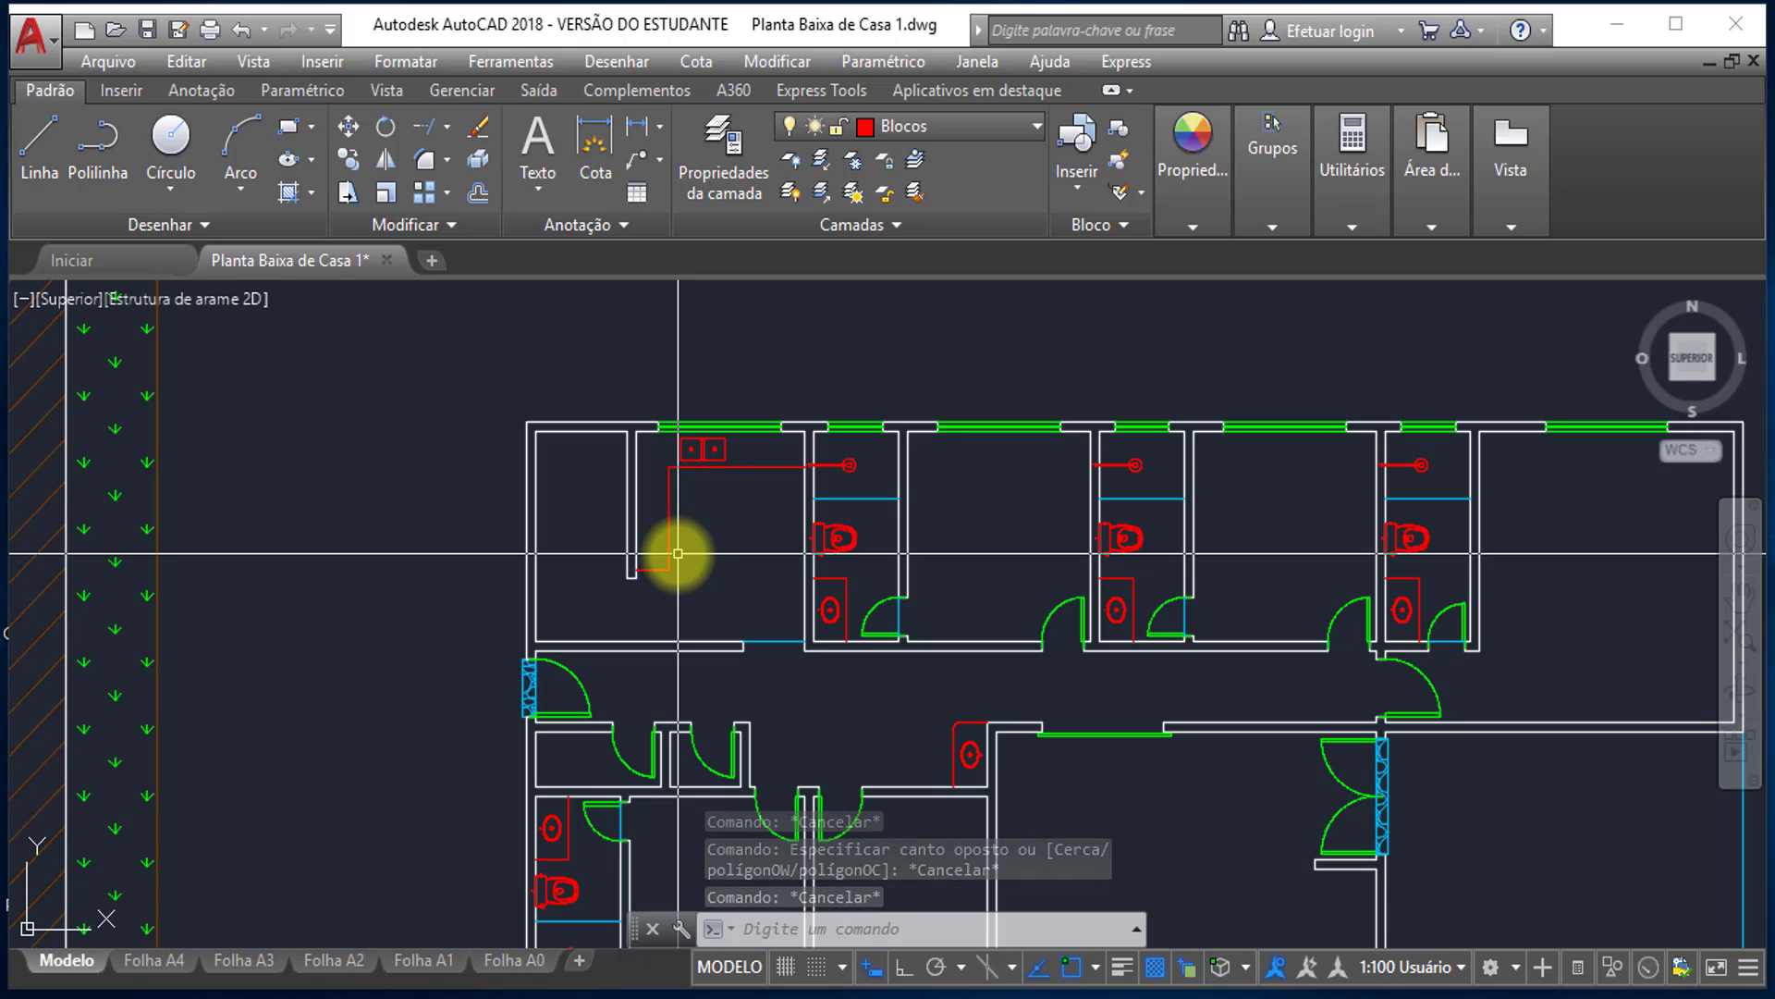
{"action": "scroll", "coordinate": [582, 460], "scroll_direction": "up", "scroll_amount": 4}
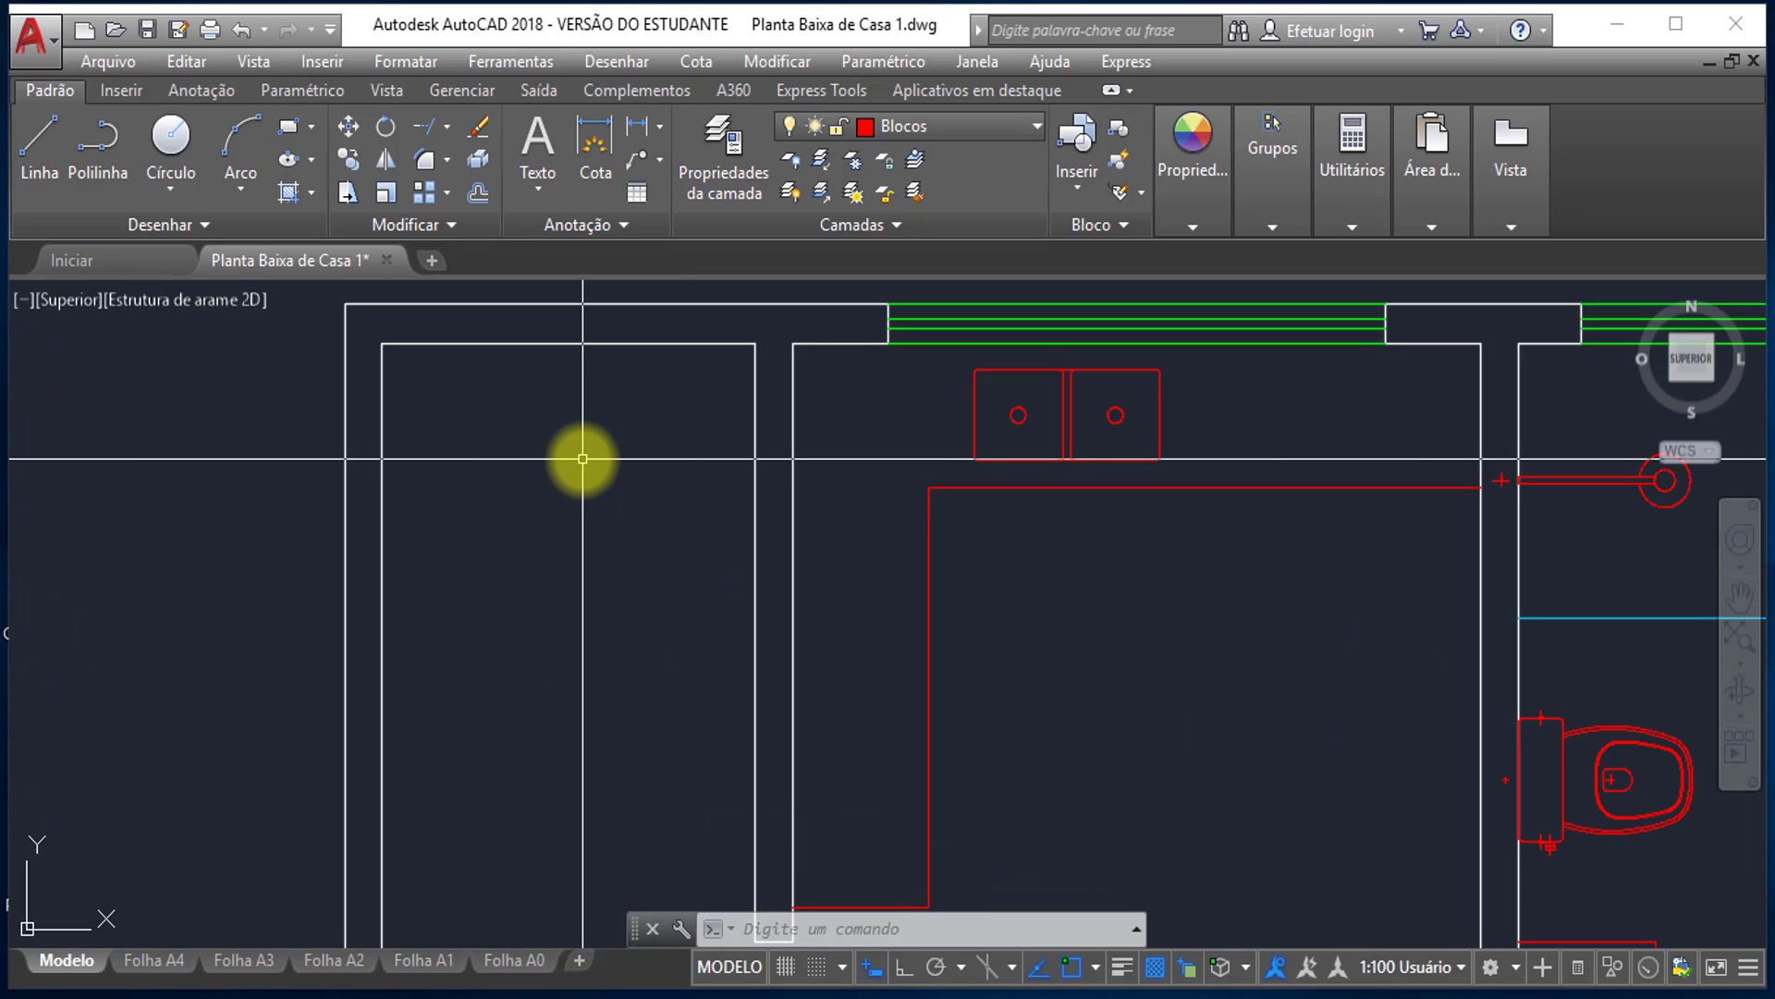
{"action": "middle_click_drag", "start_coordinate": [535, 475], "coordinate": [529, 424]}
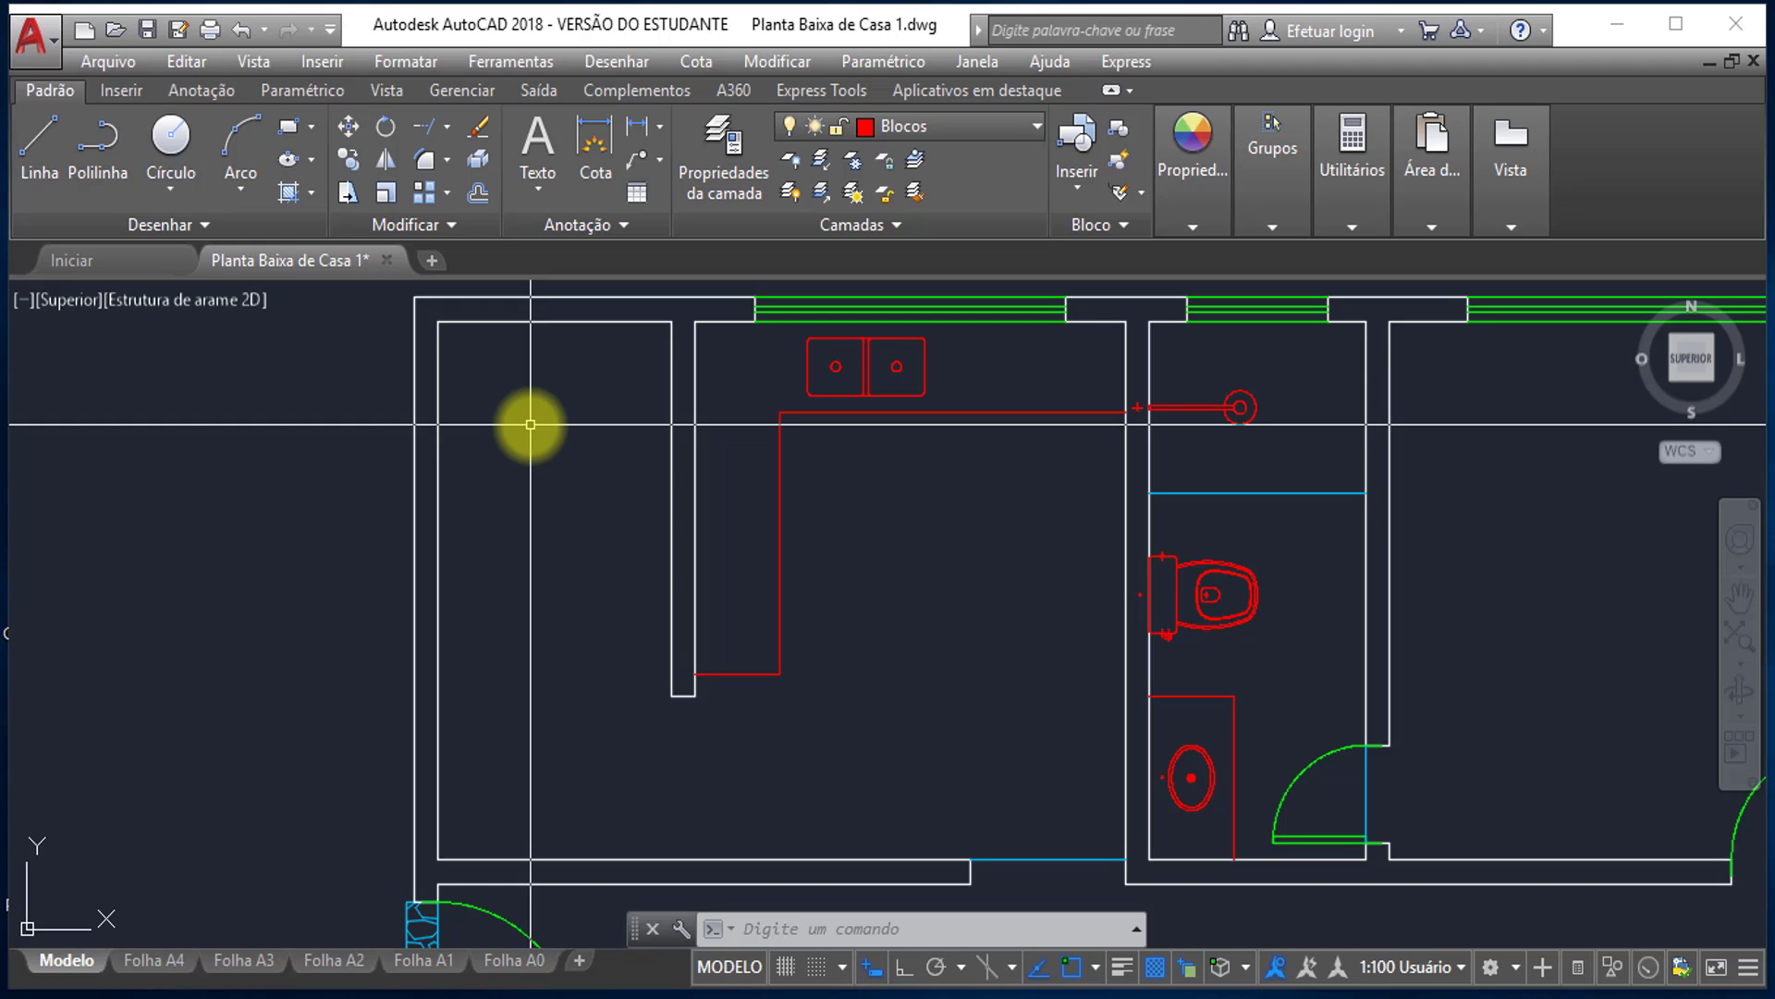
{"action": "type", "text": "I"}
{"action": "key", "text": "Return"}
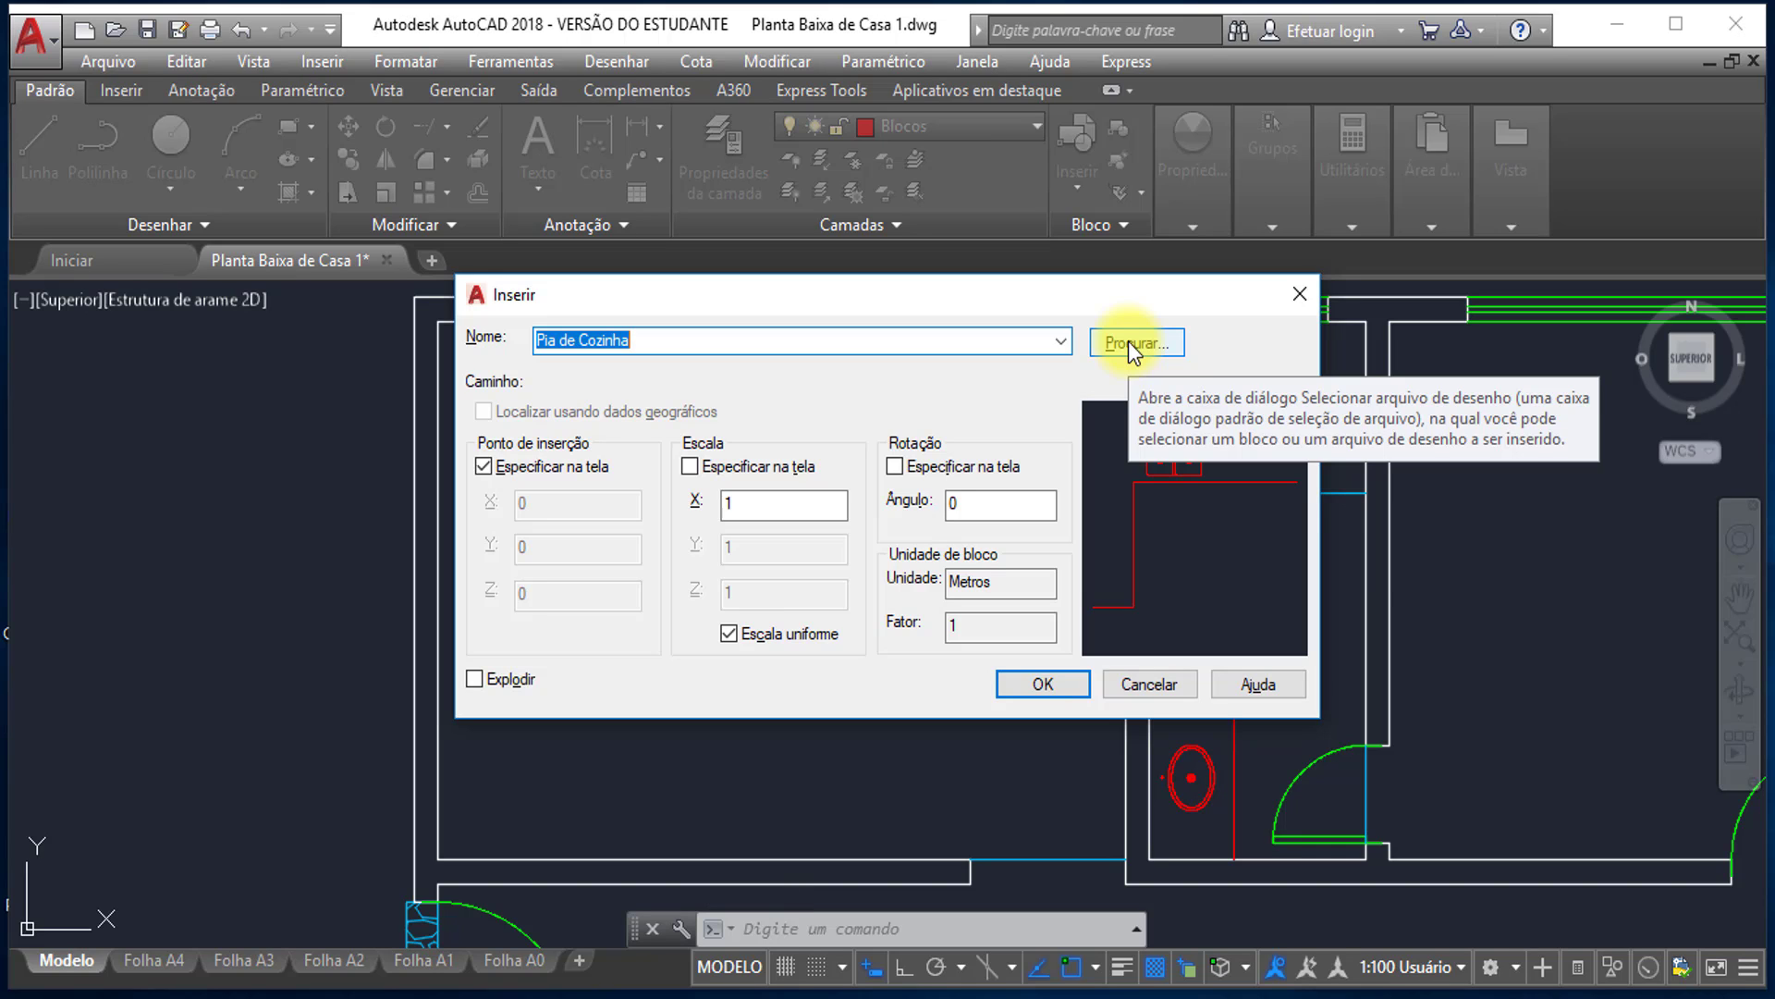
{"action": "left_click", "coordinate": [1128, 343]}
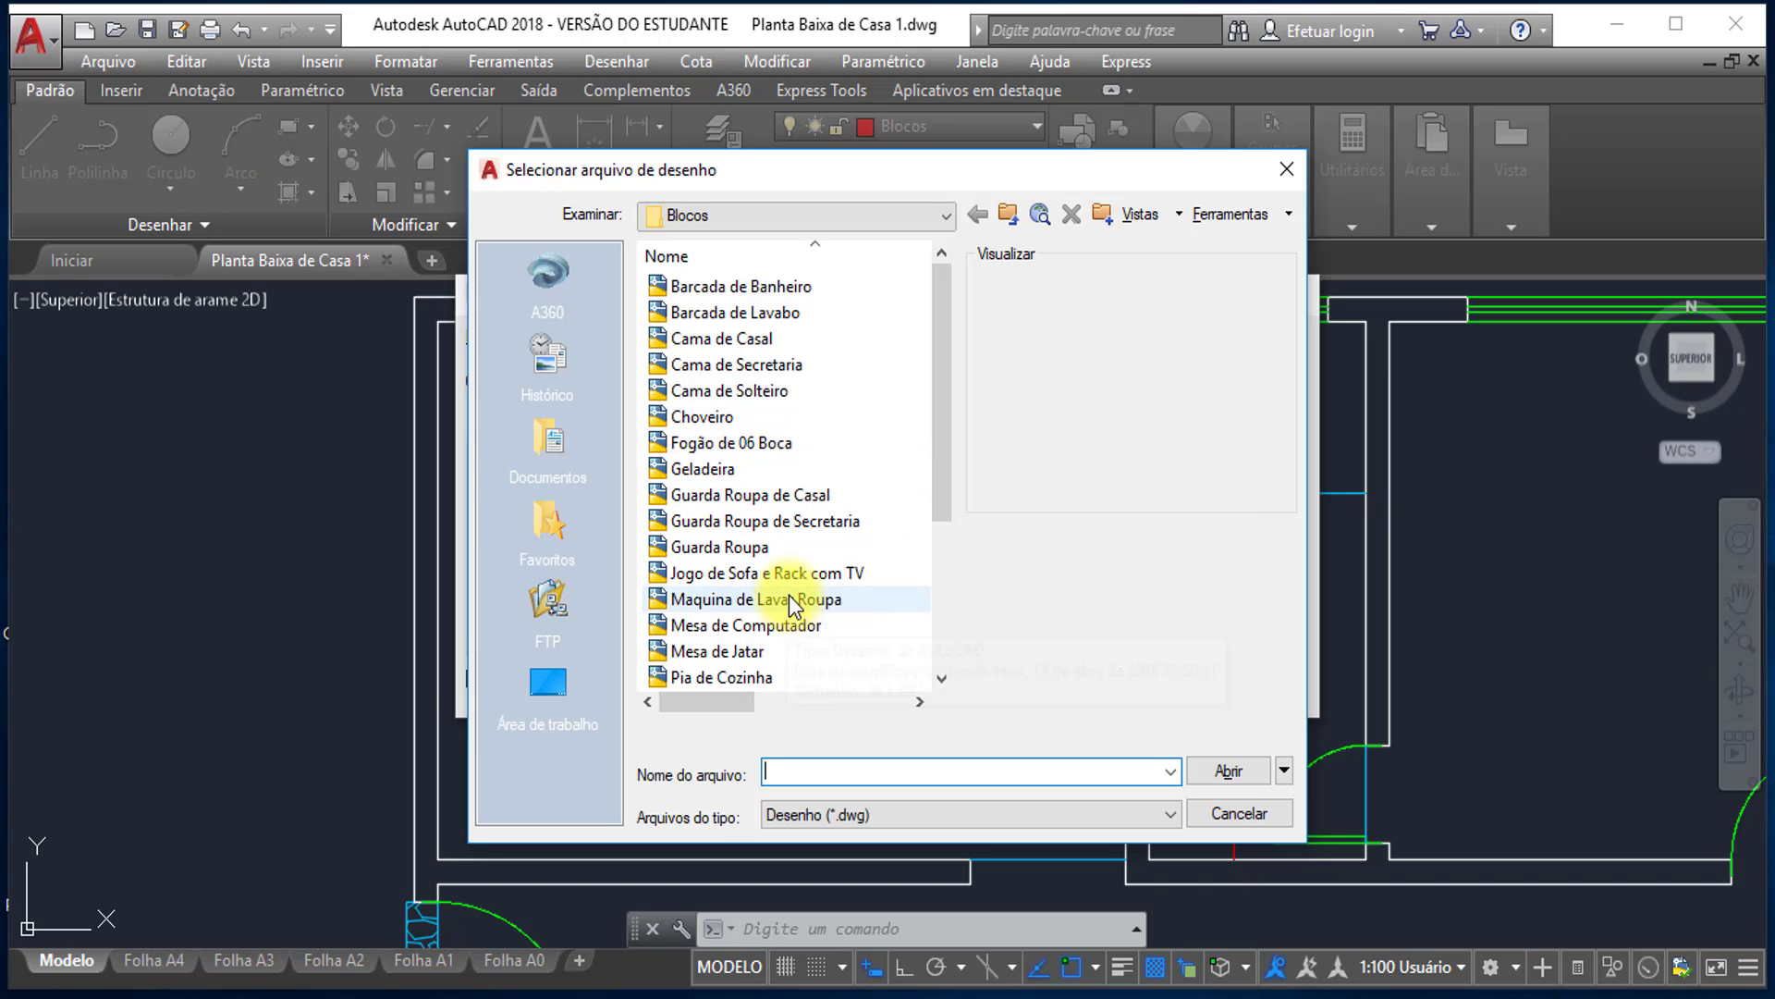
{"action": "left_click", "coordinate": [773, 602]}
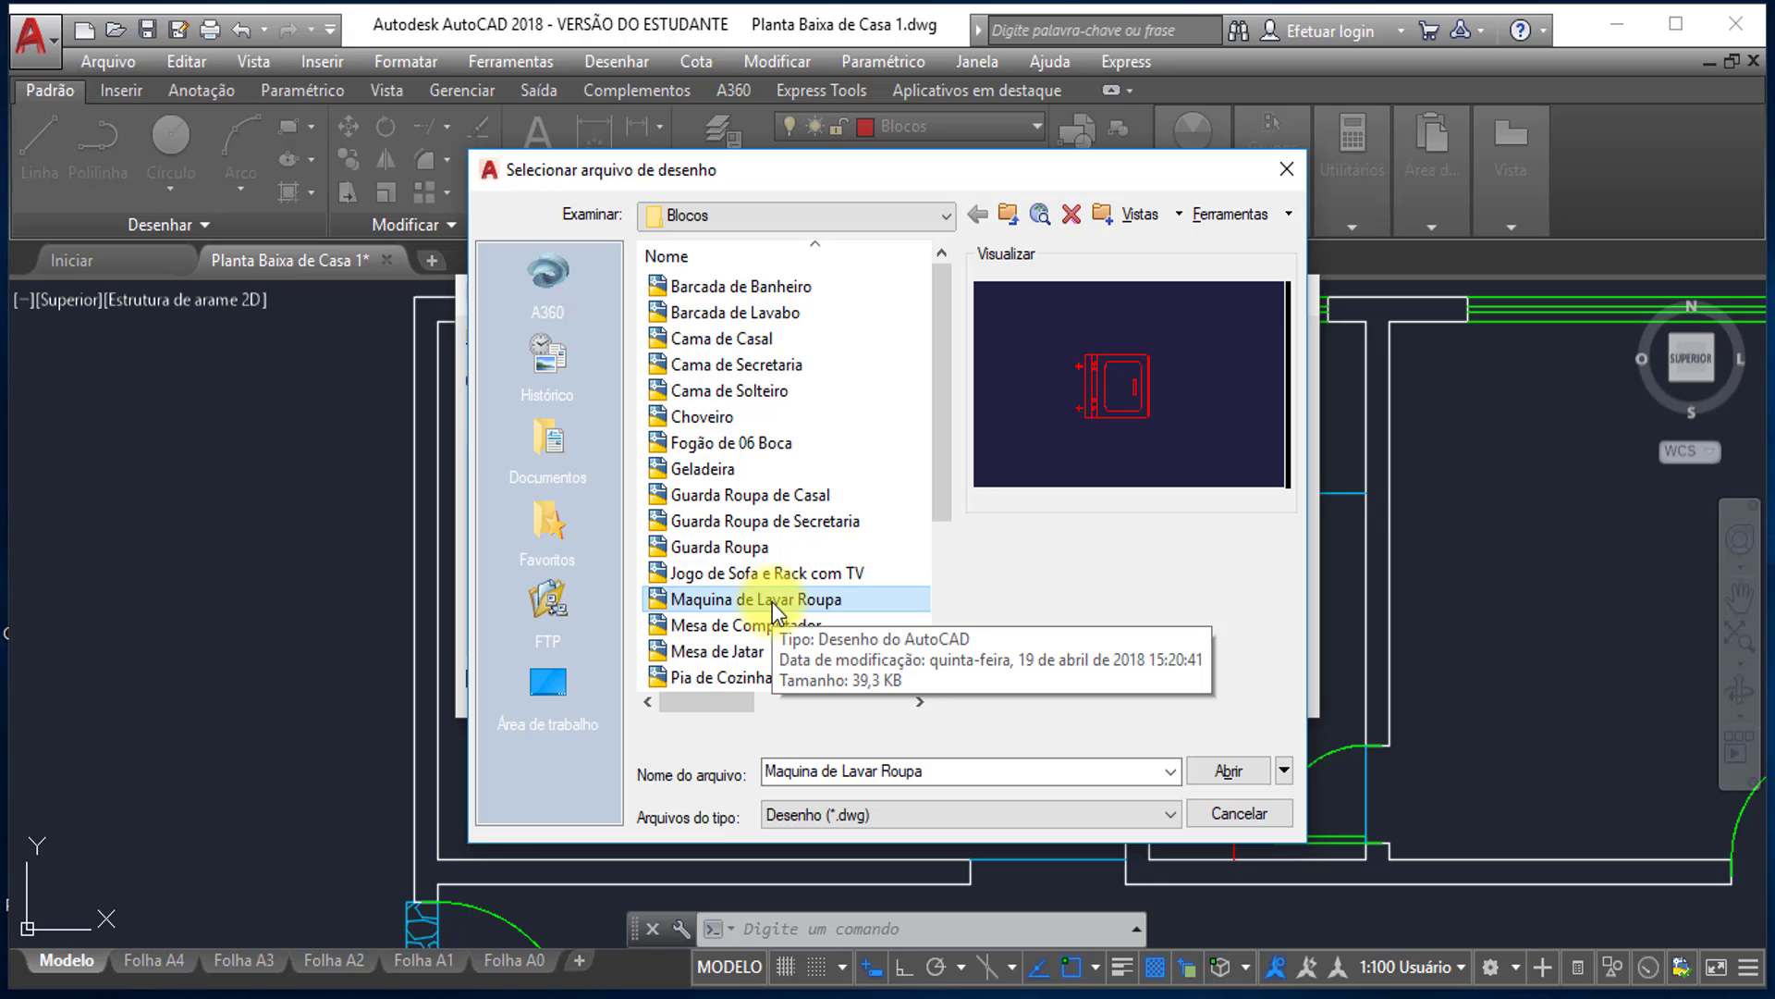
{"action": "left_click", "coordinate": [1234, 770]}
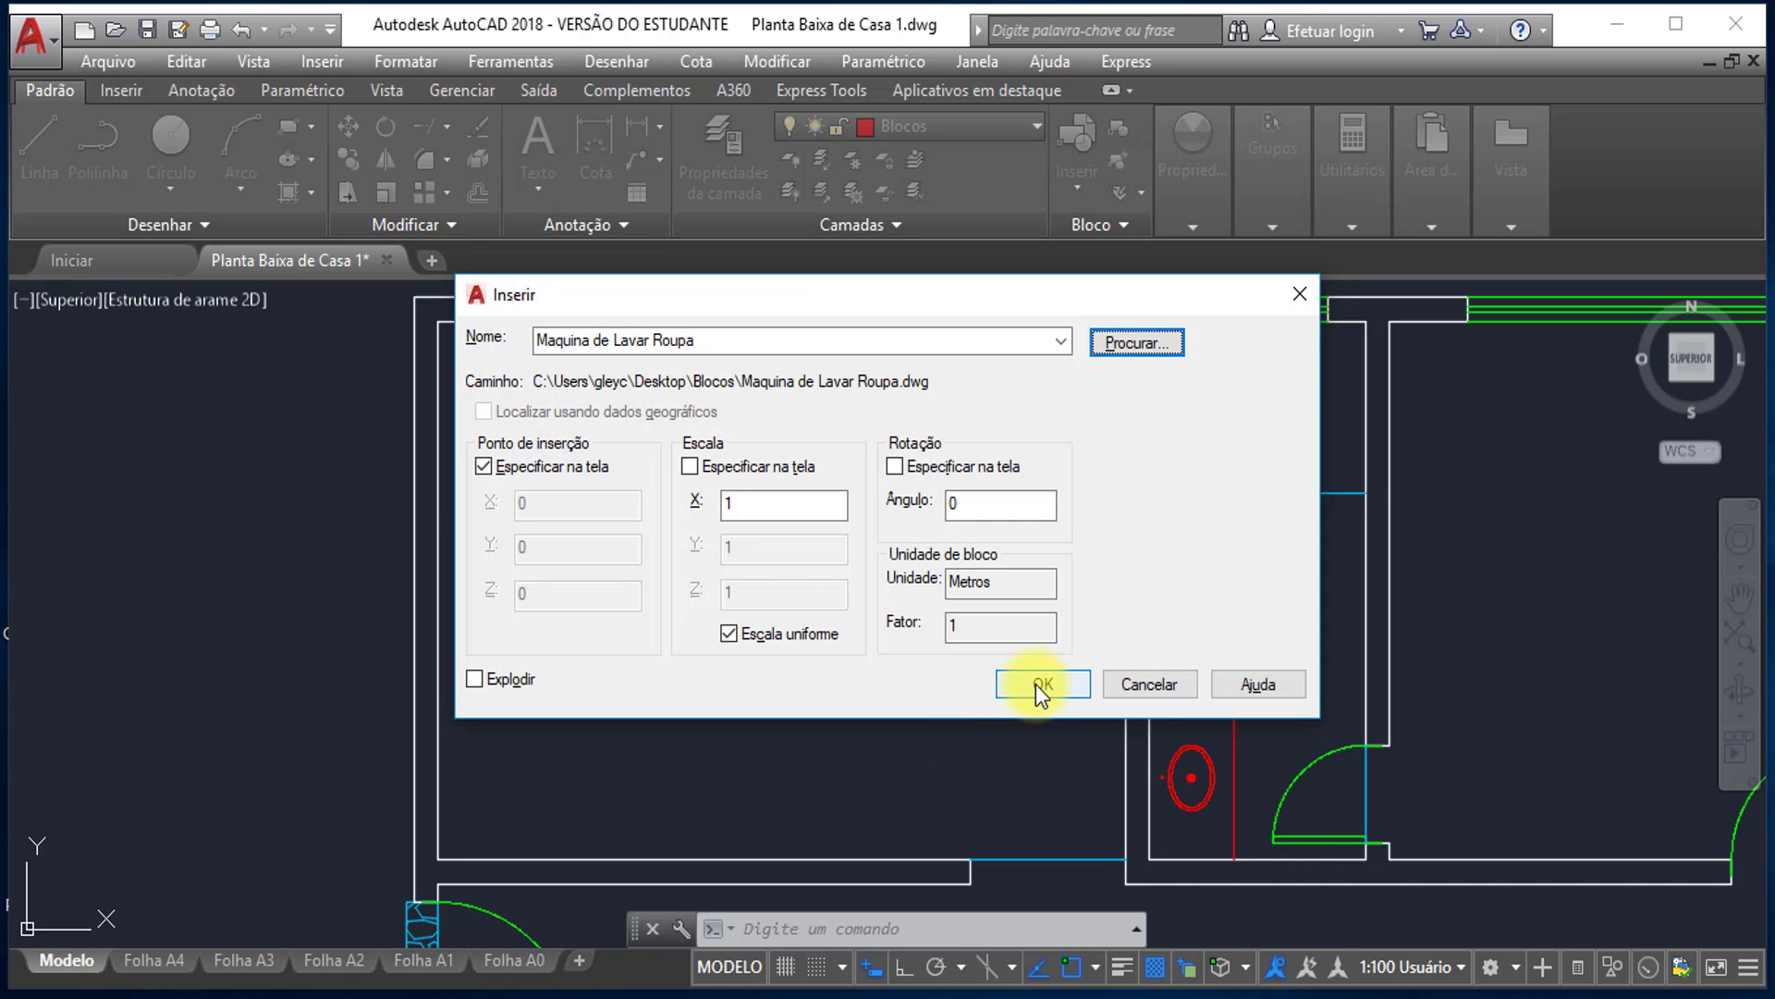
{"action": "left_click", "coordinate": [1041, 685]}
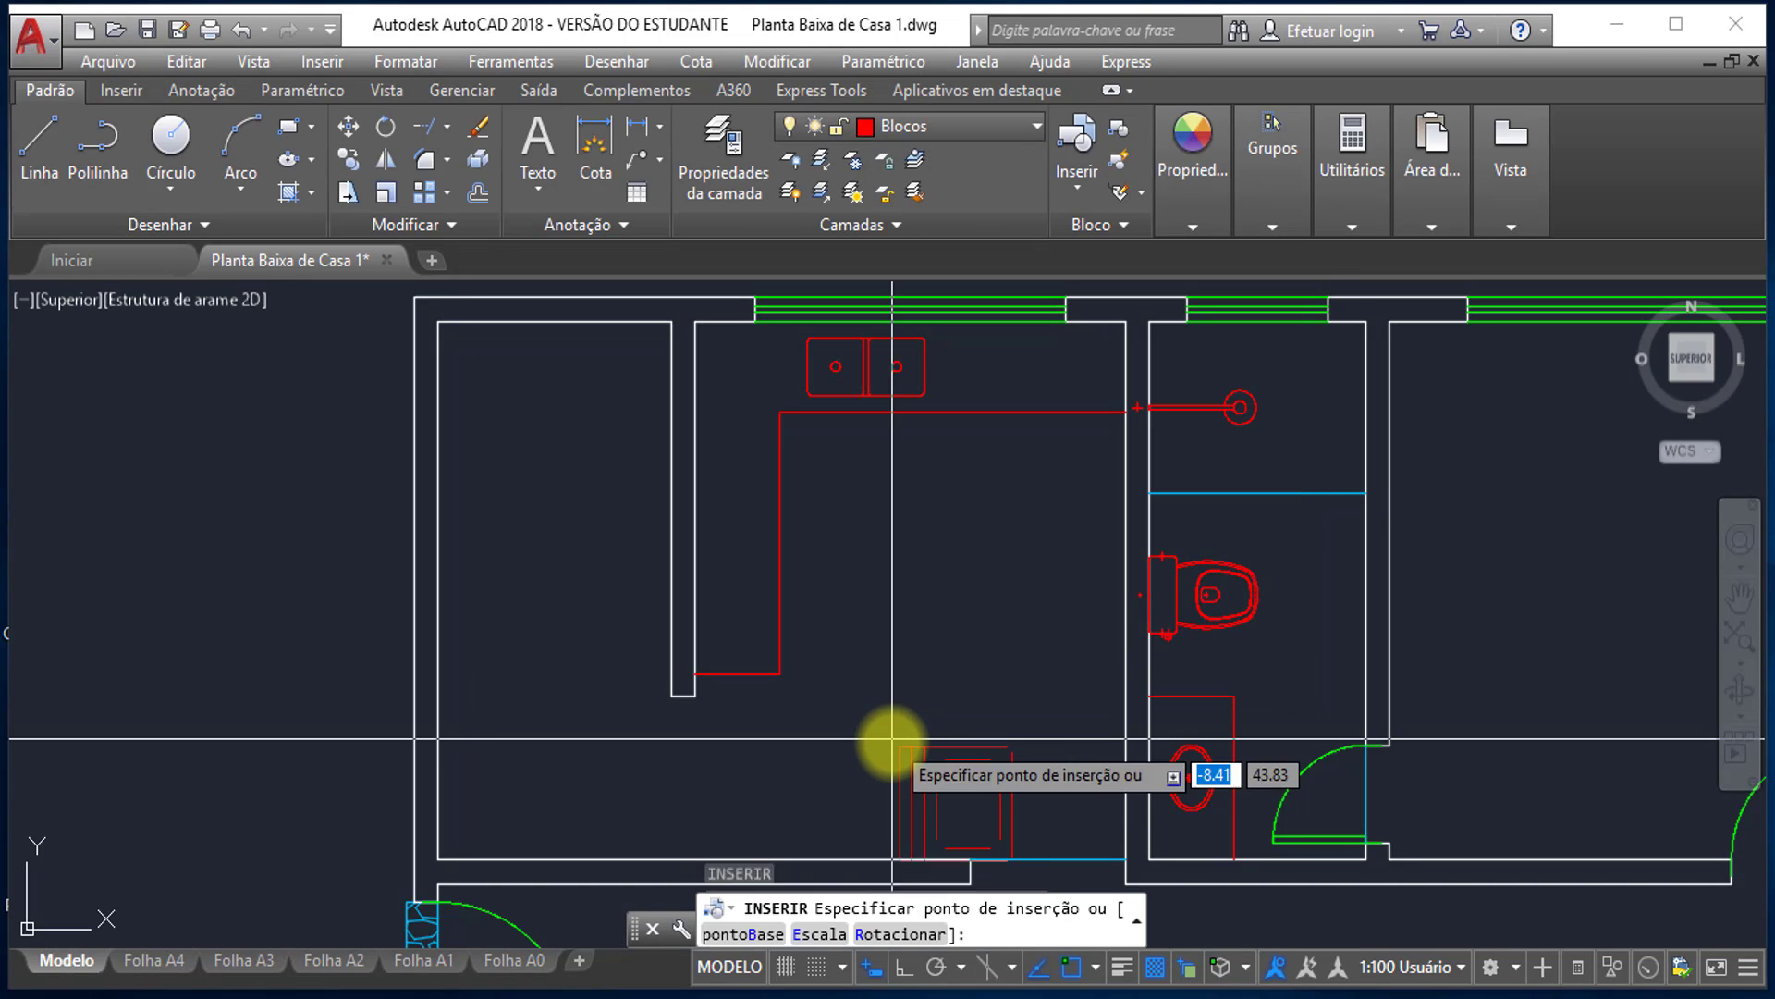
- Place the Maquina de Lavar Roupa block at the upper-left inner wall corner of the narrow room beside the kitchen
{"action": "middle_click_drag", "start_coordinate": [581, 642], "coordinate": [757, 705]}
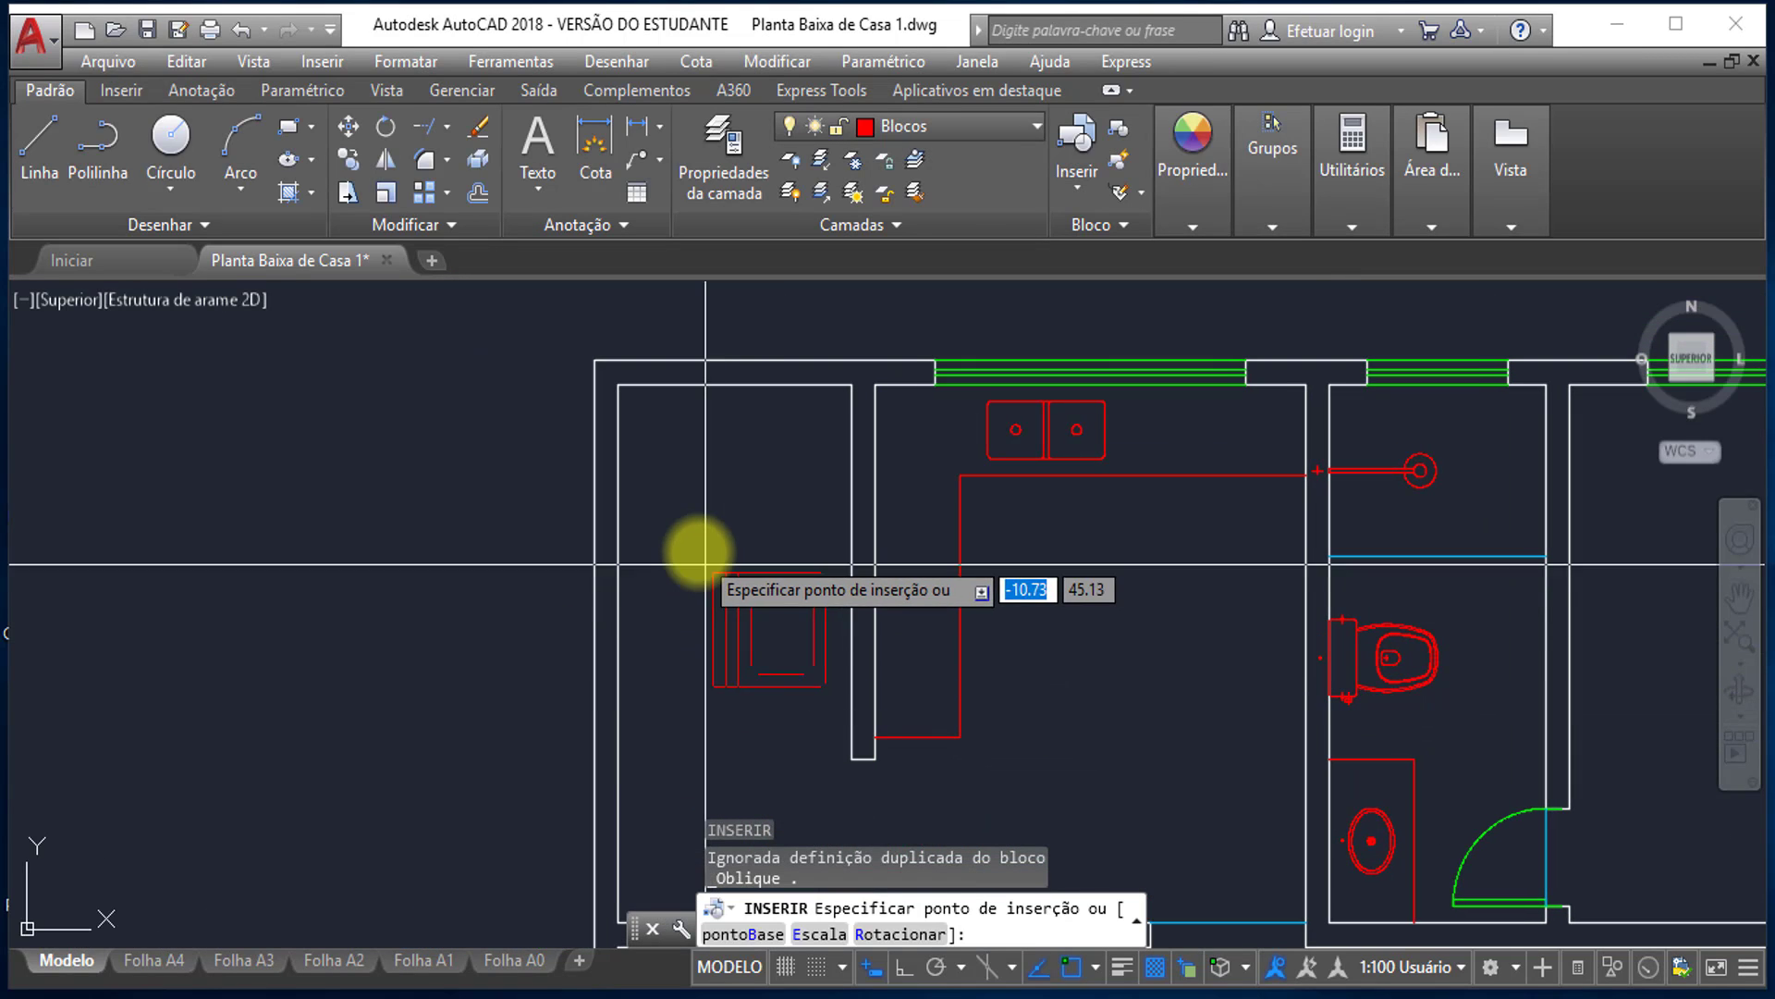
{"action": "scroll", "coordinate": [631, 402], "scroll_direction": "up", "scroll_amount": 4}
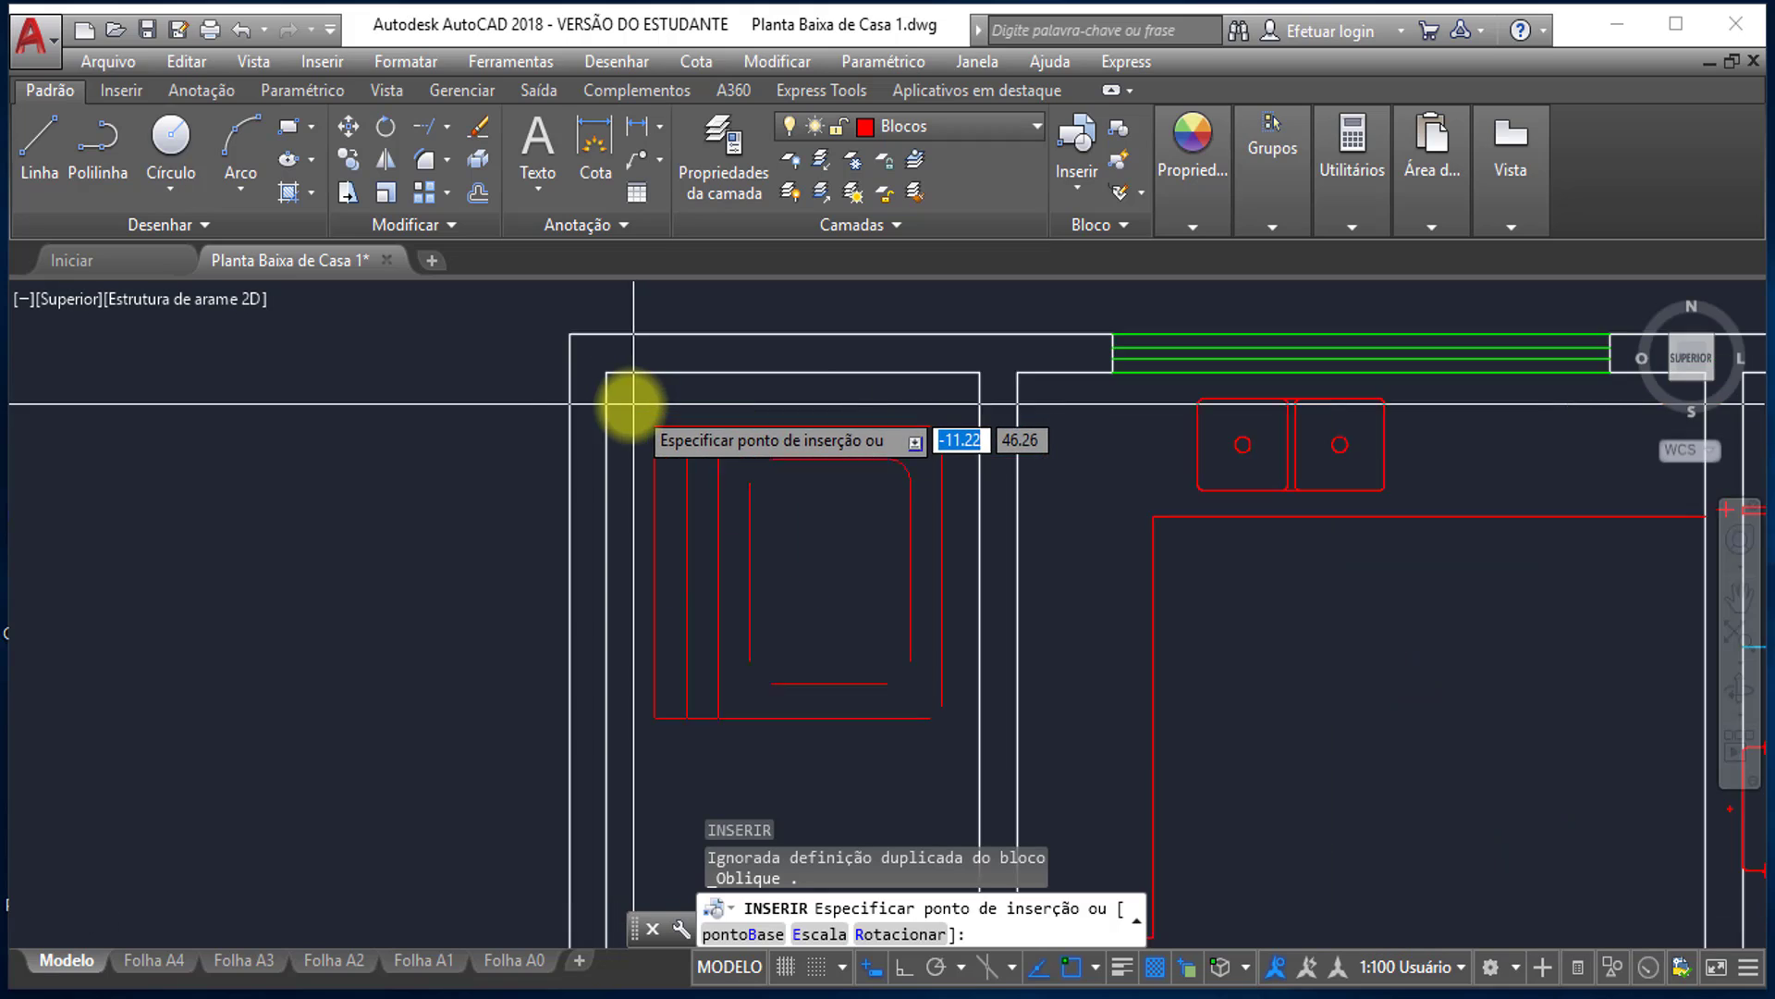
{"action": "middle_click_drag", "start_coordinate": [641, 467], "coordinate": [647, 489]}
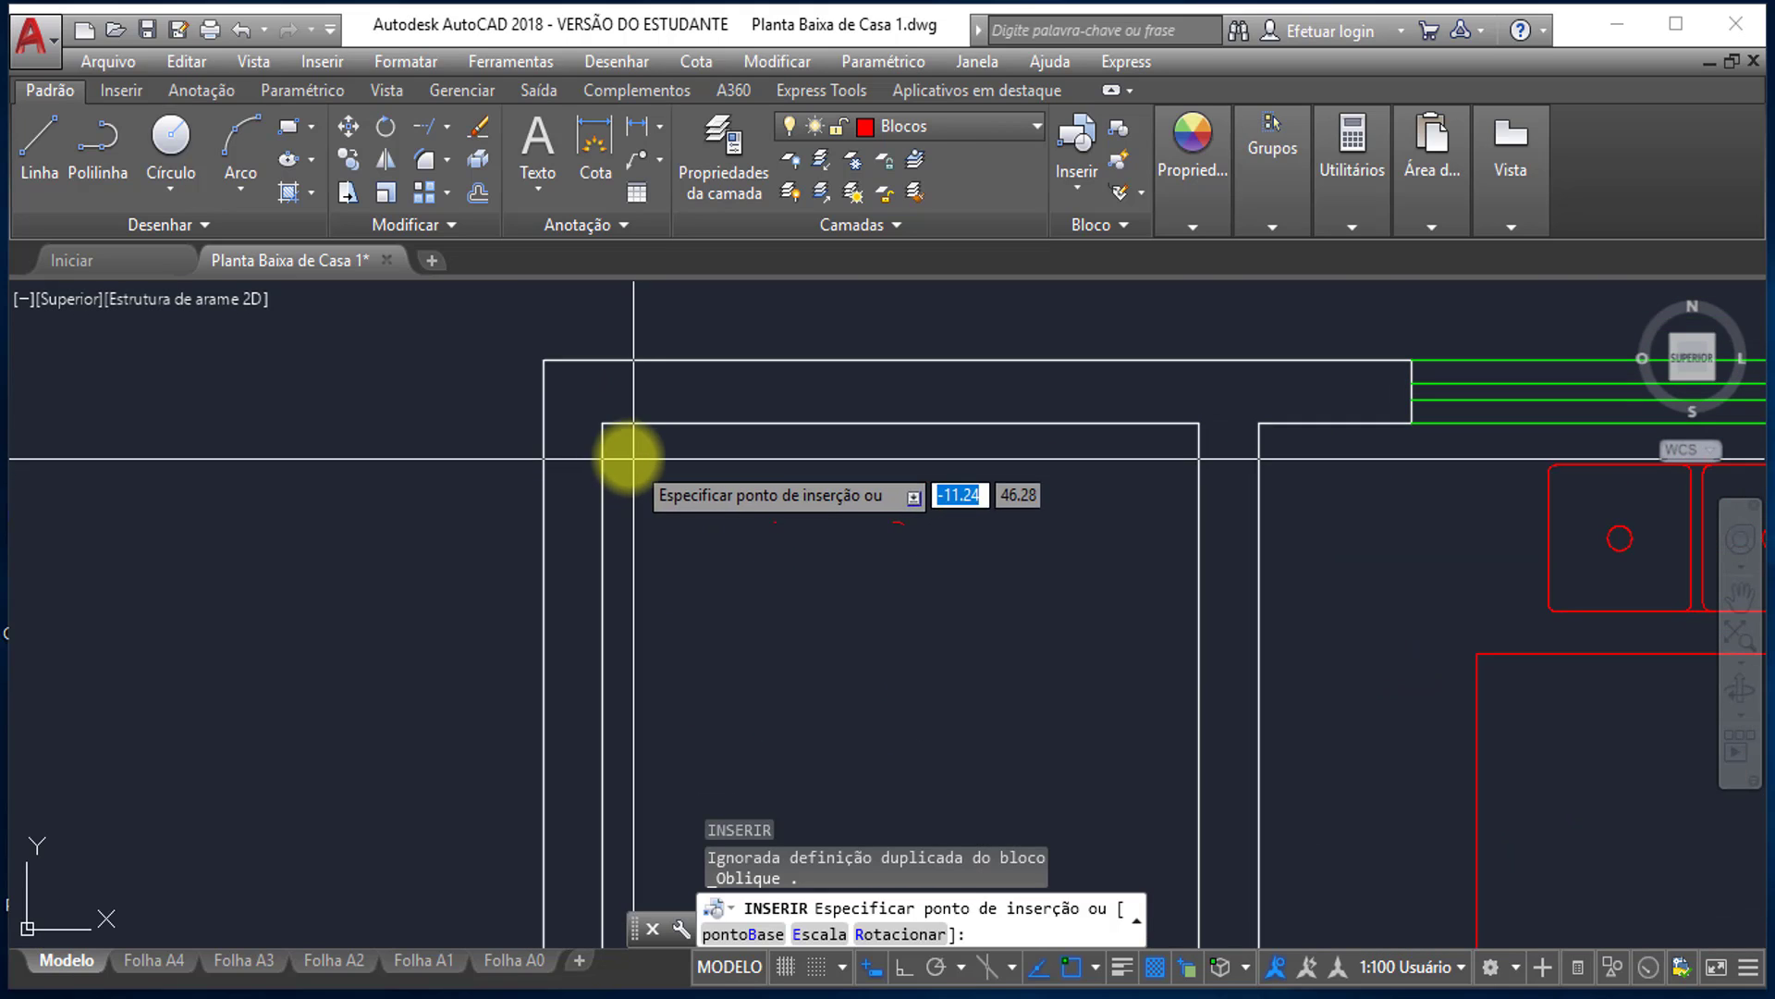
{"action": "left_click", "coordinate": [602, 424]}
{"action": "scroll", "coordinate": [721, 454], "scroll_direction": "down", "scroll_amount": 5}
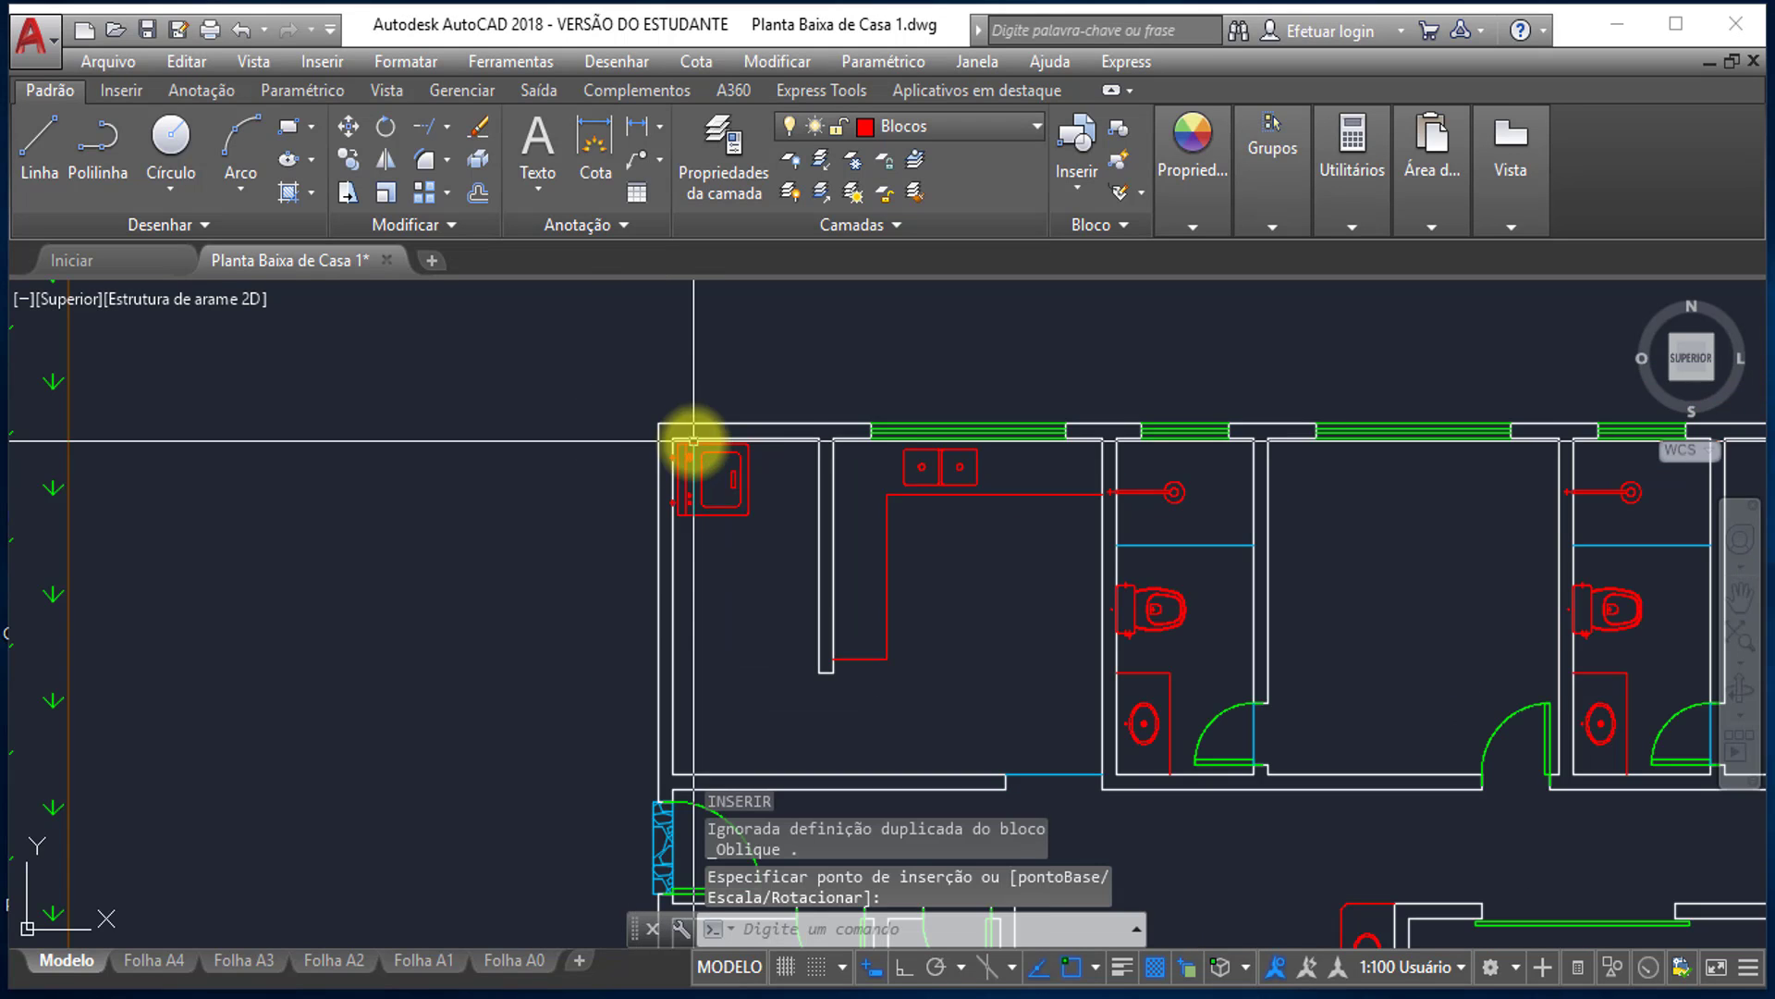
- Load the Taquim de Lavar Roupa drawing from the Blocos folder as a block to insert, keeping uniform scale 1 and rotation 0
{"action": "left_click", "coordinate": [694, 440]}
{"action": "mouse_move", "coordinate": [702, 614]}
{"action": "middle_mouse_down"}
{"action": "mouse_move", "coordinate": [700, 511]}
{"action": "mouse_move", "coordinate": [698, 579]}
{"action": "middle_mouse_up"}
{"action": "scroll", "coordinate": [690, 515], "scroll_direction": "up", "scroll_amount": 4}
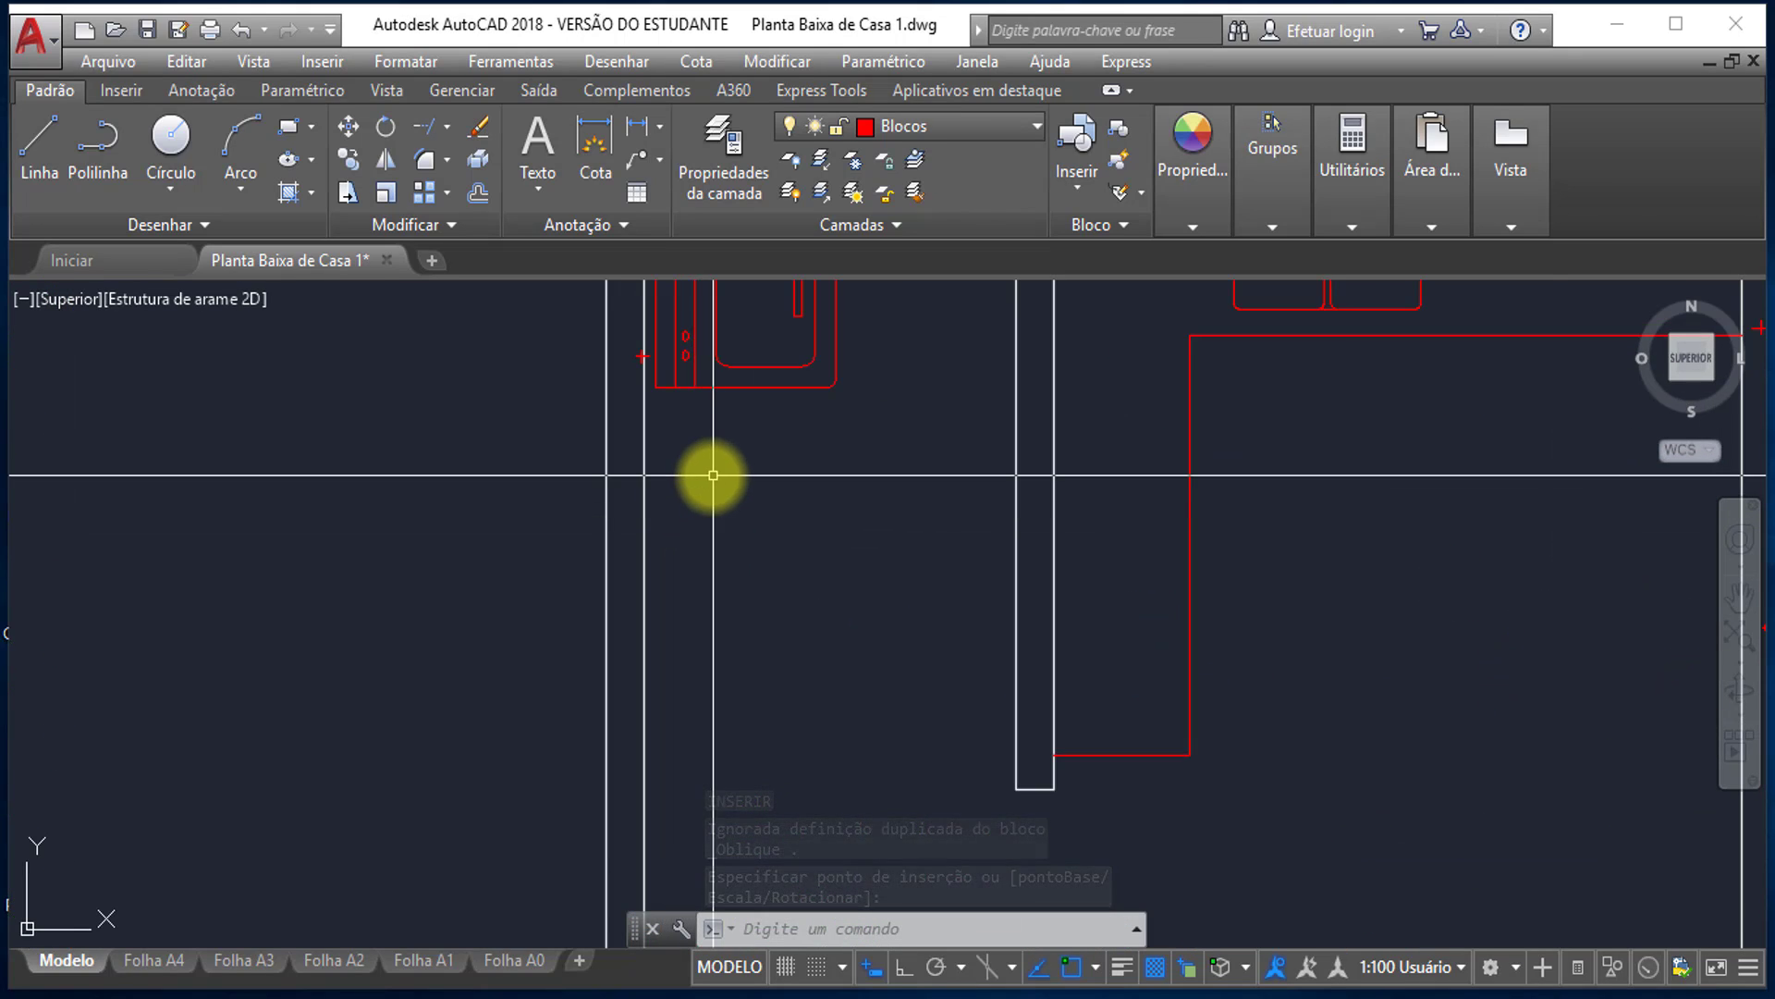
{"action": "middle_click_drag", "start_coordinate": [708, 473], "coordinate": [699, 608]}
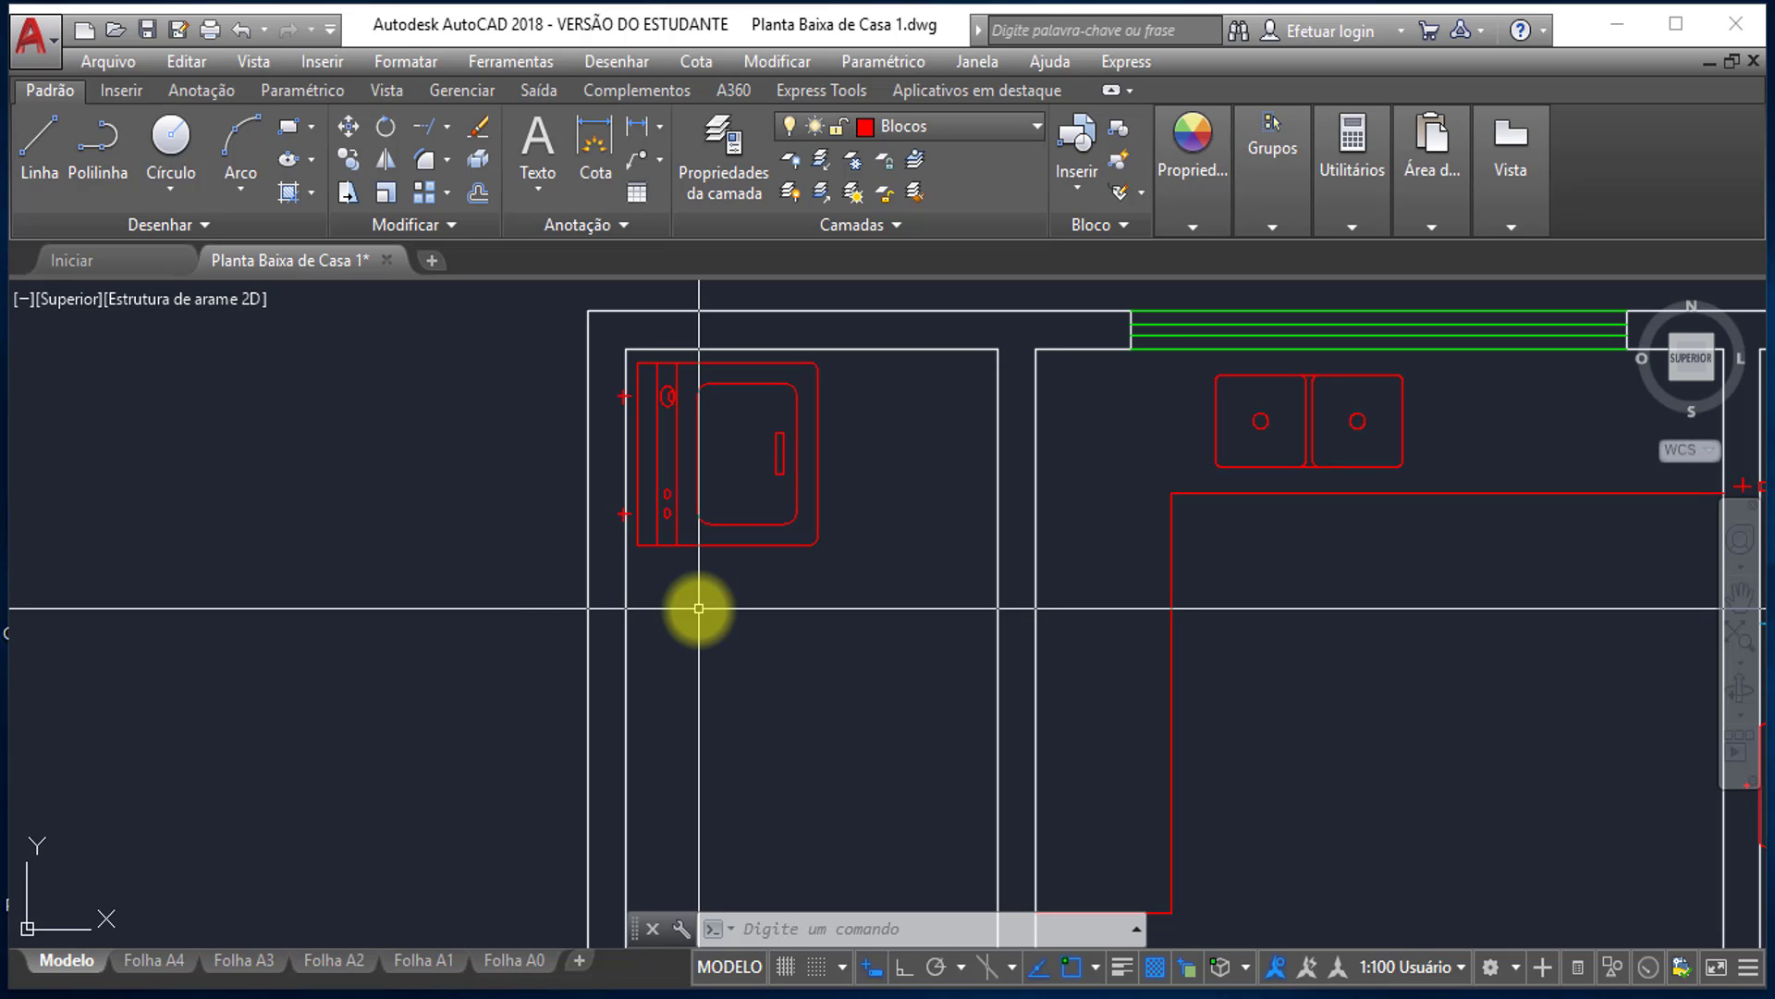
{"action": "key", "text": "Return"}
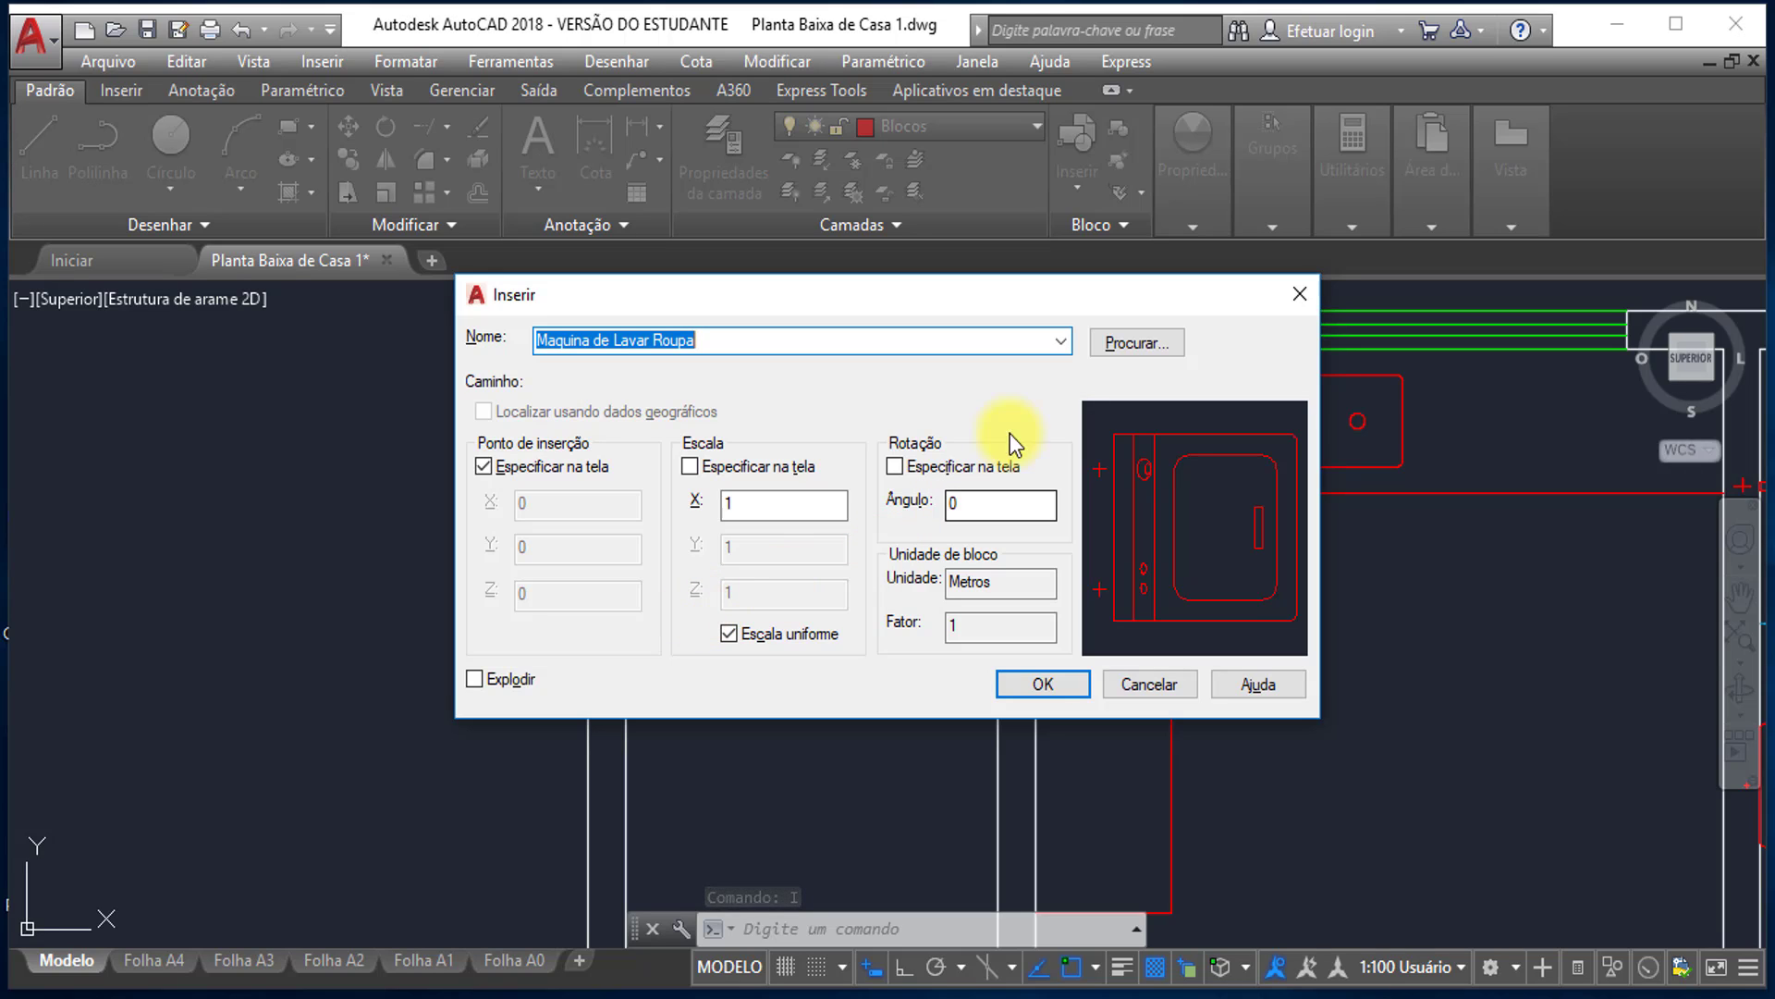
{"action": "left_click", "coordinate": [1122, 349]}
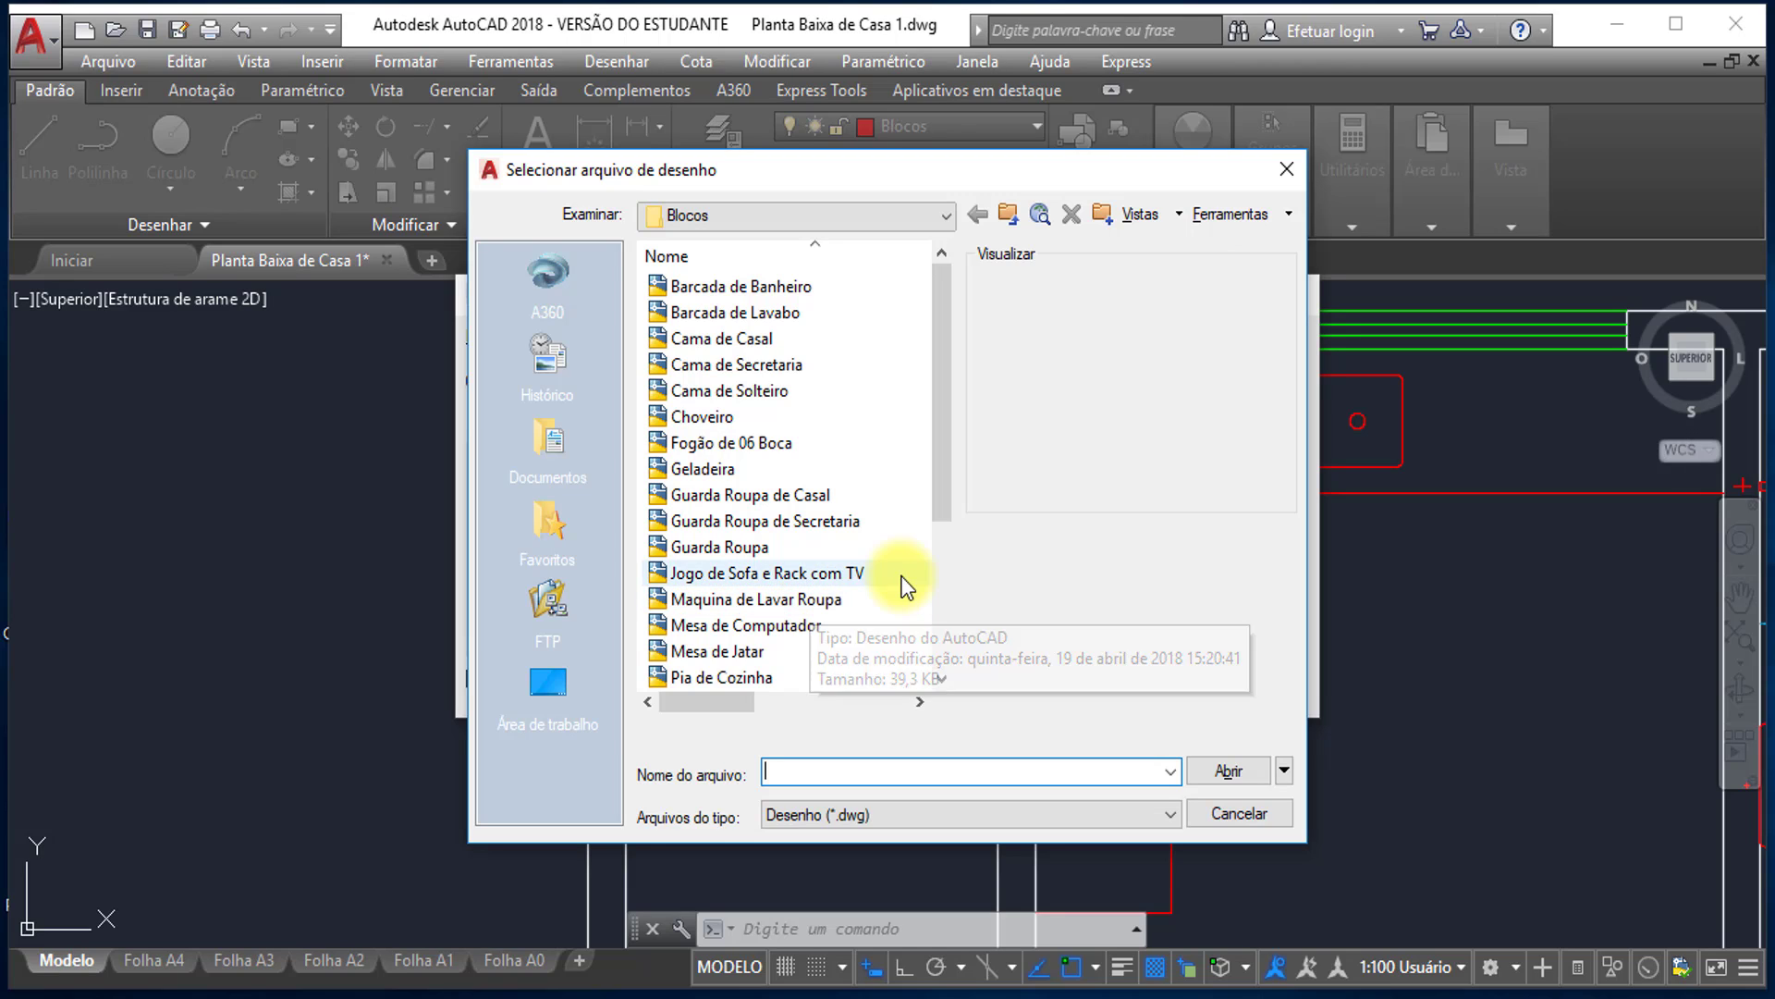
{"action": "scroll", "coordinate": [853, 581], "scroll_direction": "down", "scroll_amount": 1}
{"action": "scroll", "coordinate": [849, 586], "scroll_direction": "down", "scroll_amount": 1}
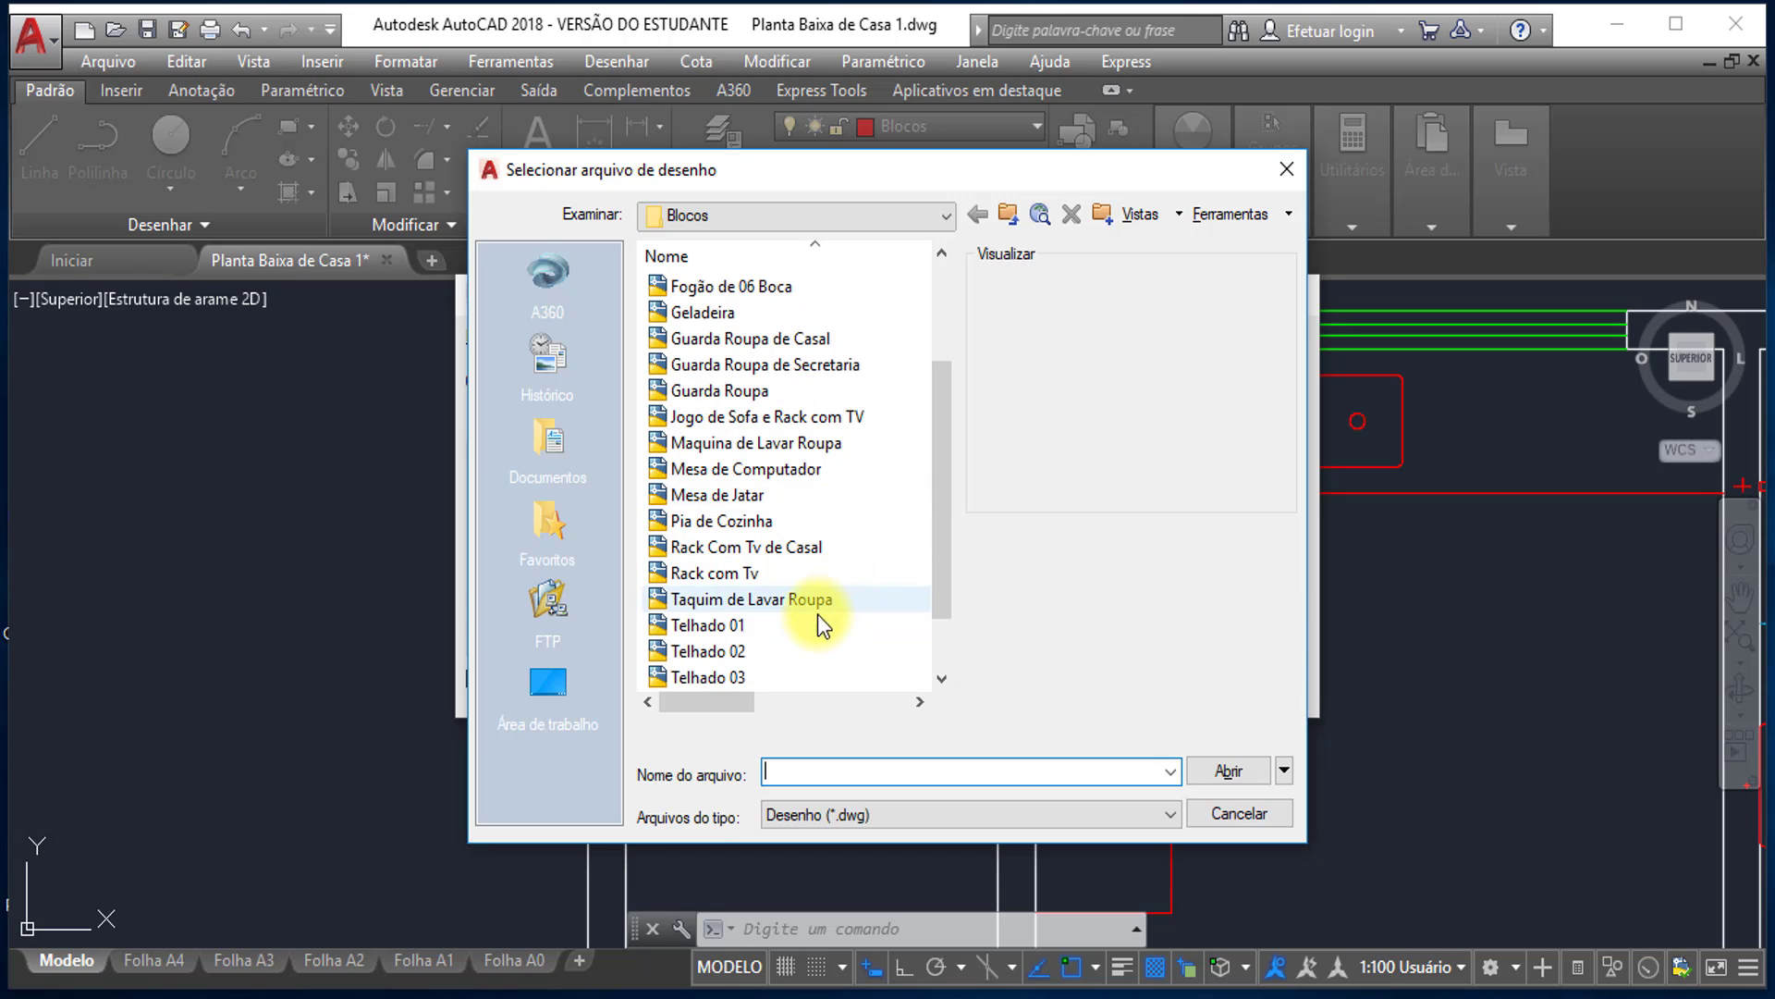
{"action": "left_click", "coordinate": [795, 599]}
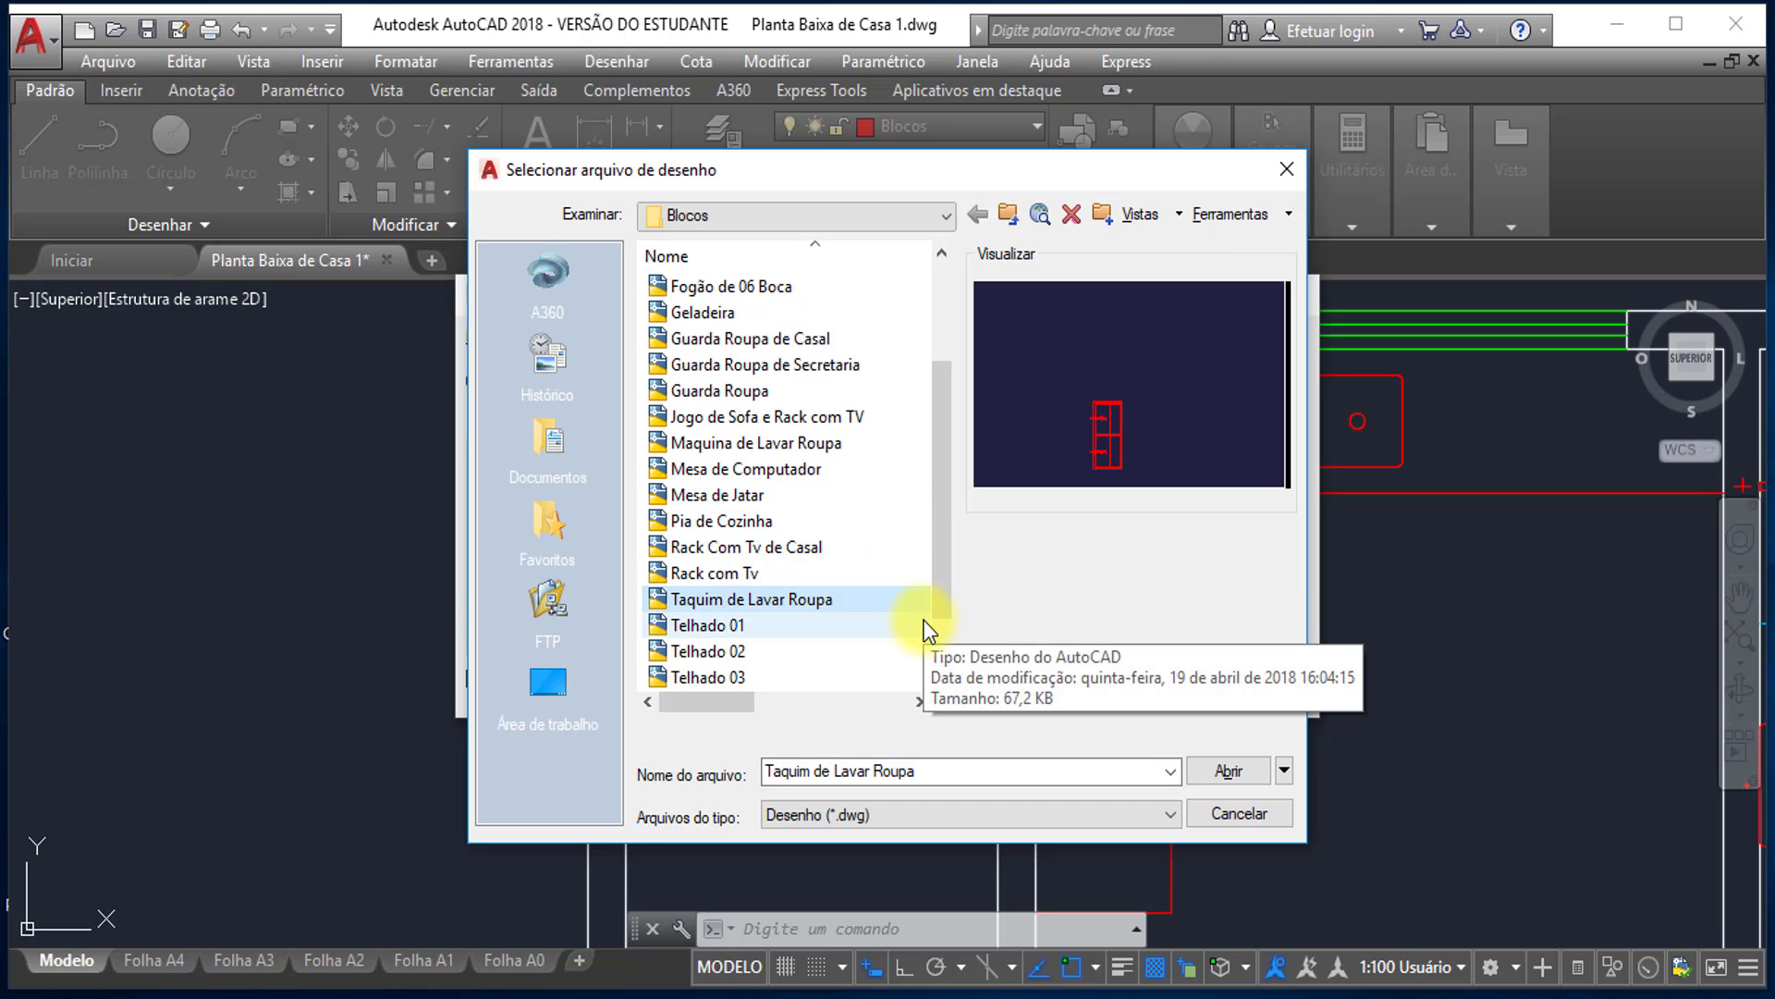
{"action": "left_click", "coordinate": [1230, 770]}
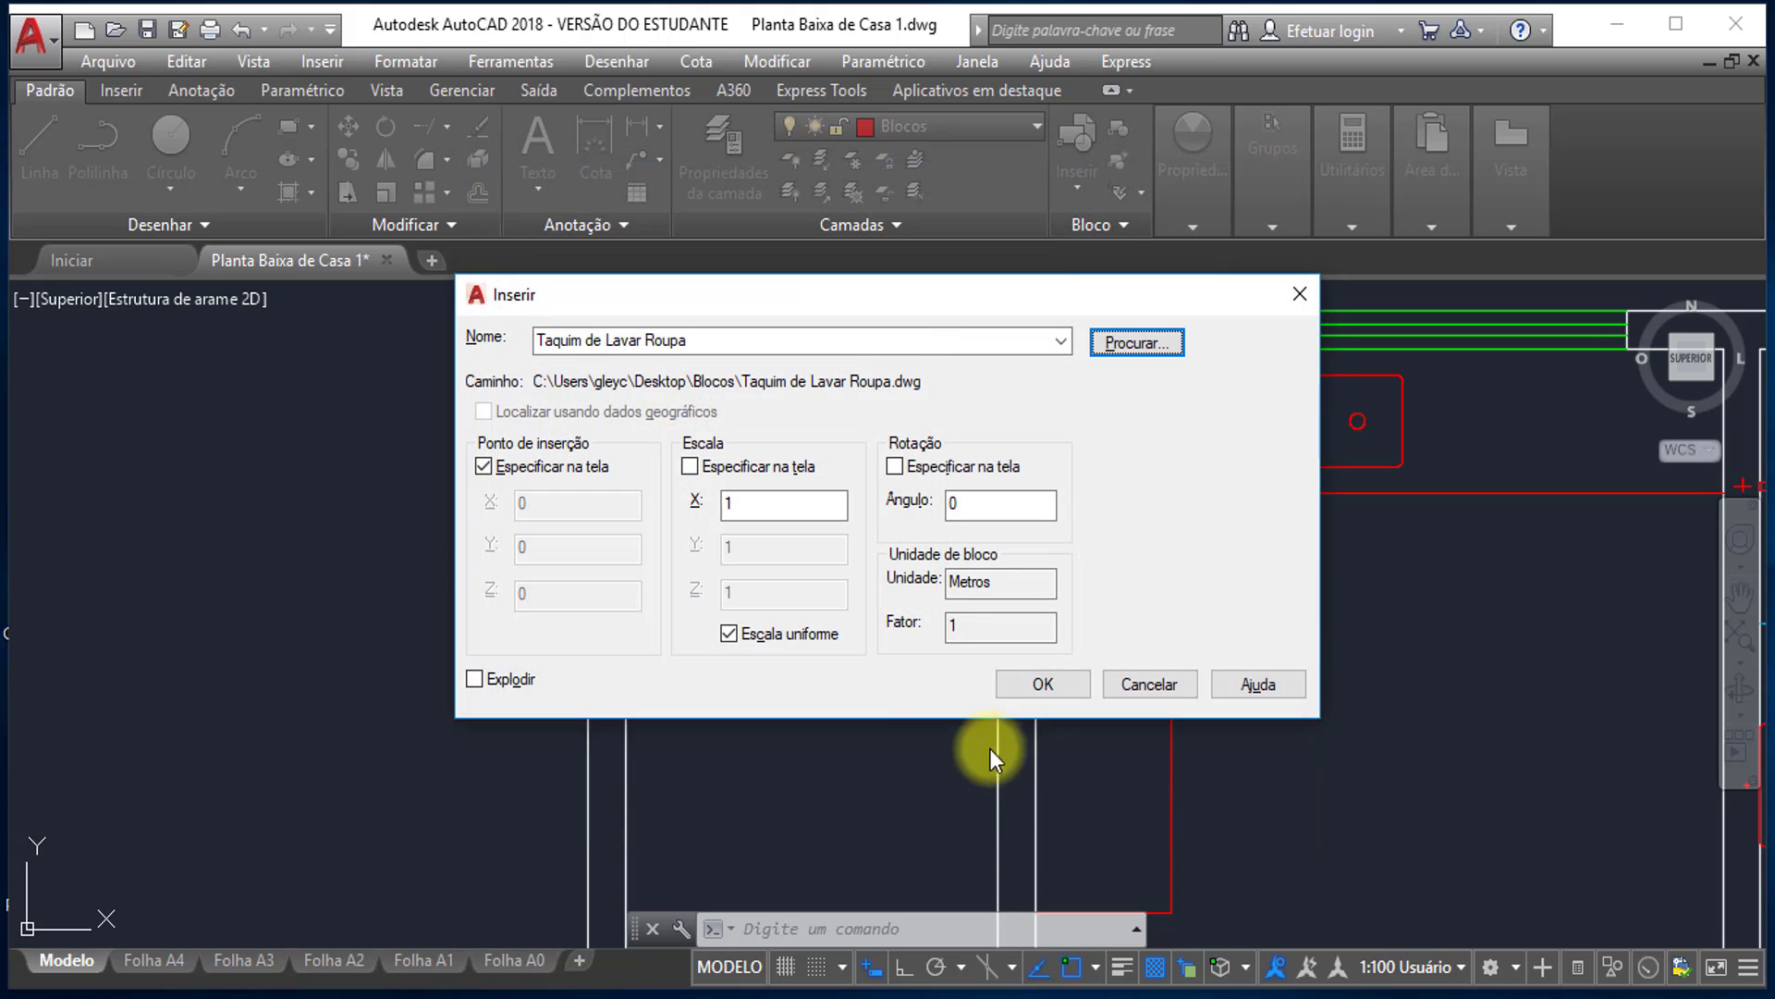
{"action": "left_click", "coordinate": [1026, 683]}
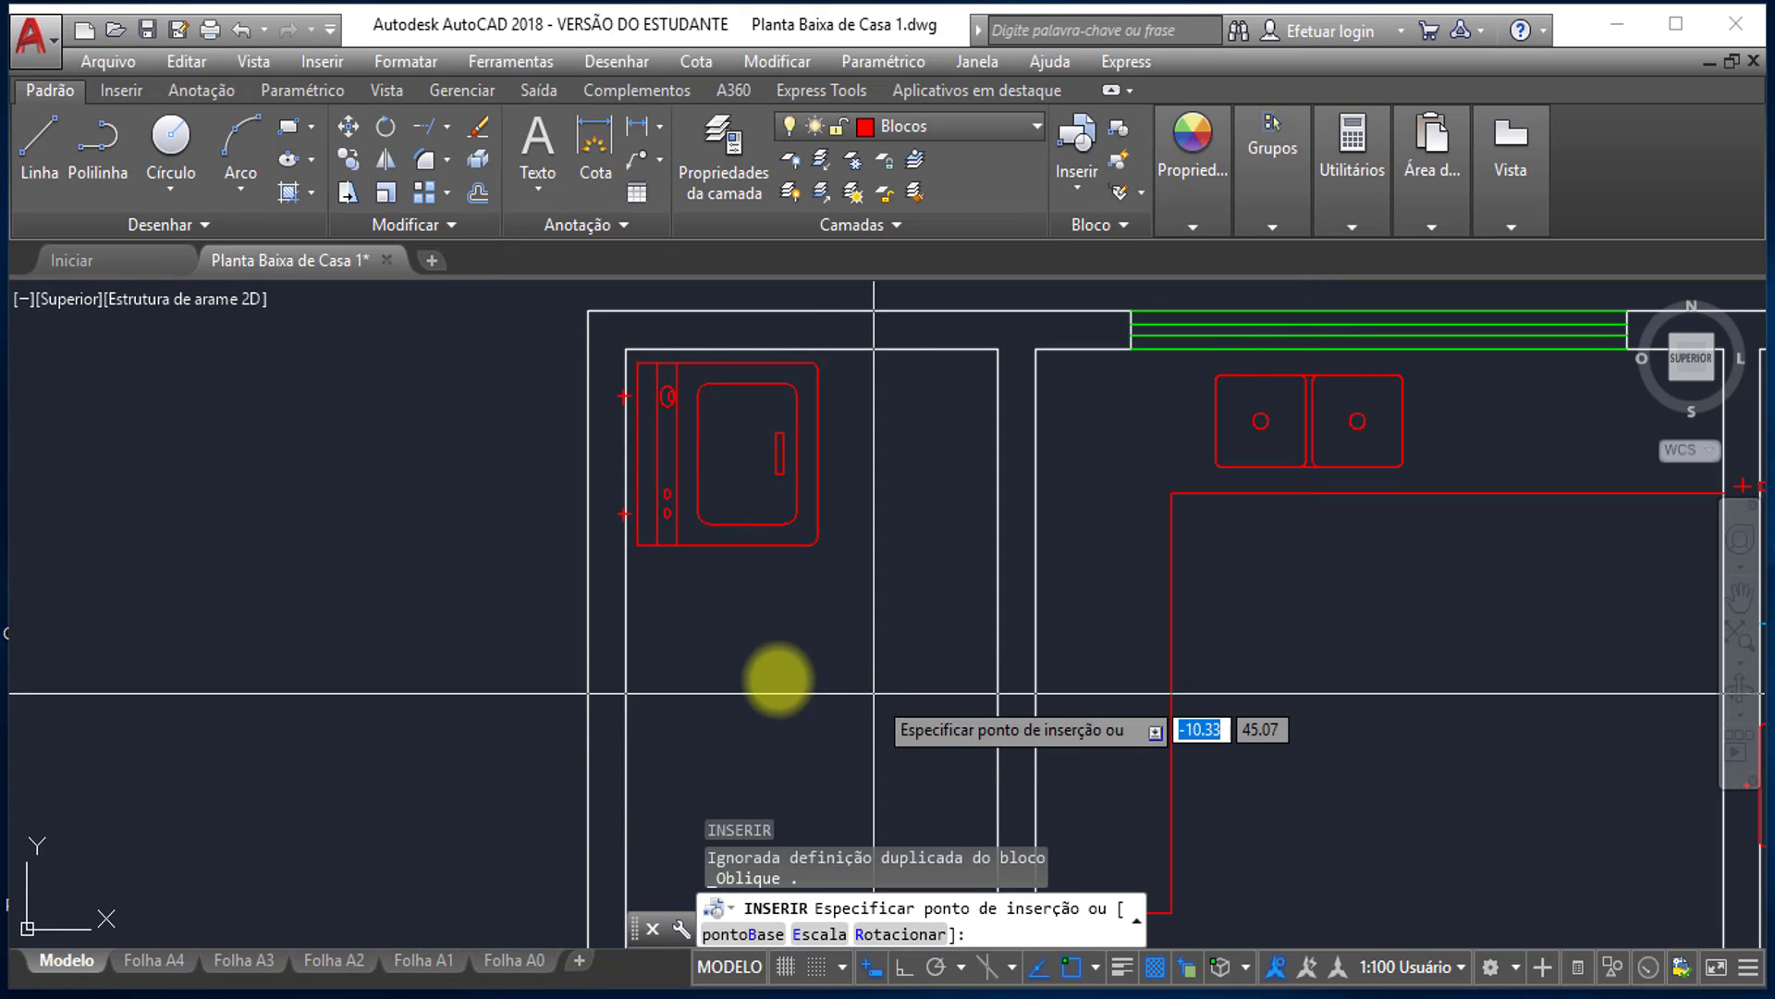
- Place the Taquim de Lavar Roupa block at the laundry room's upper-left inner wall corner, so the tank sits below the washing machine
{"action": "left_click", "coordinate": [625, 349]}
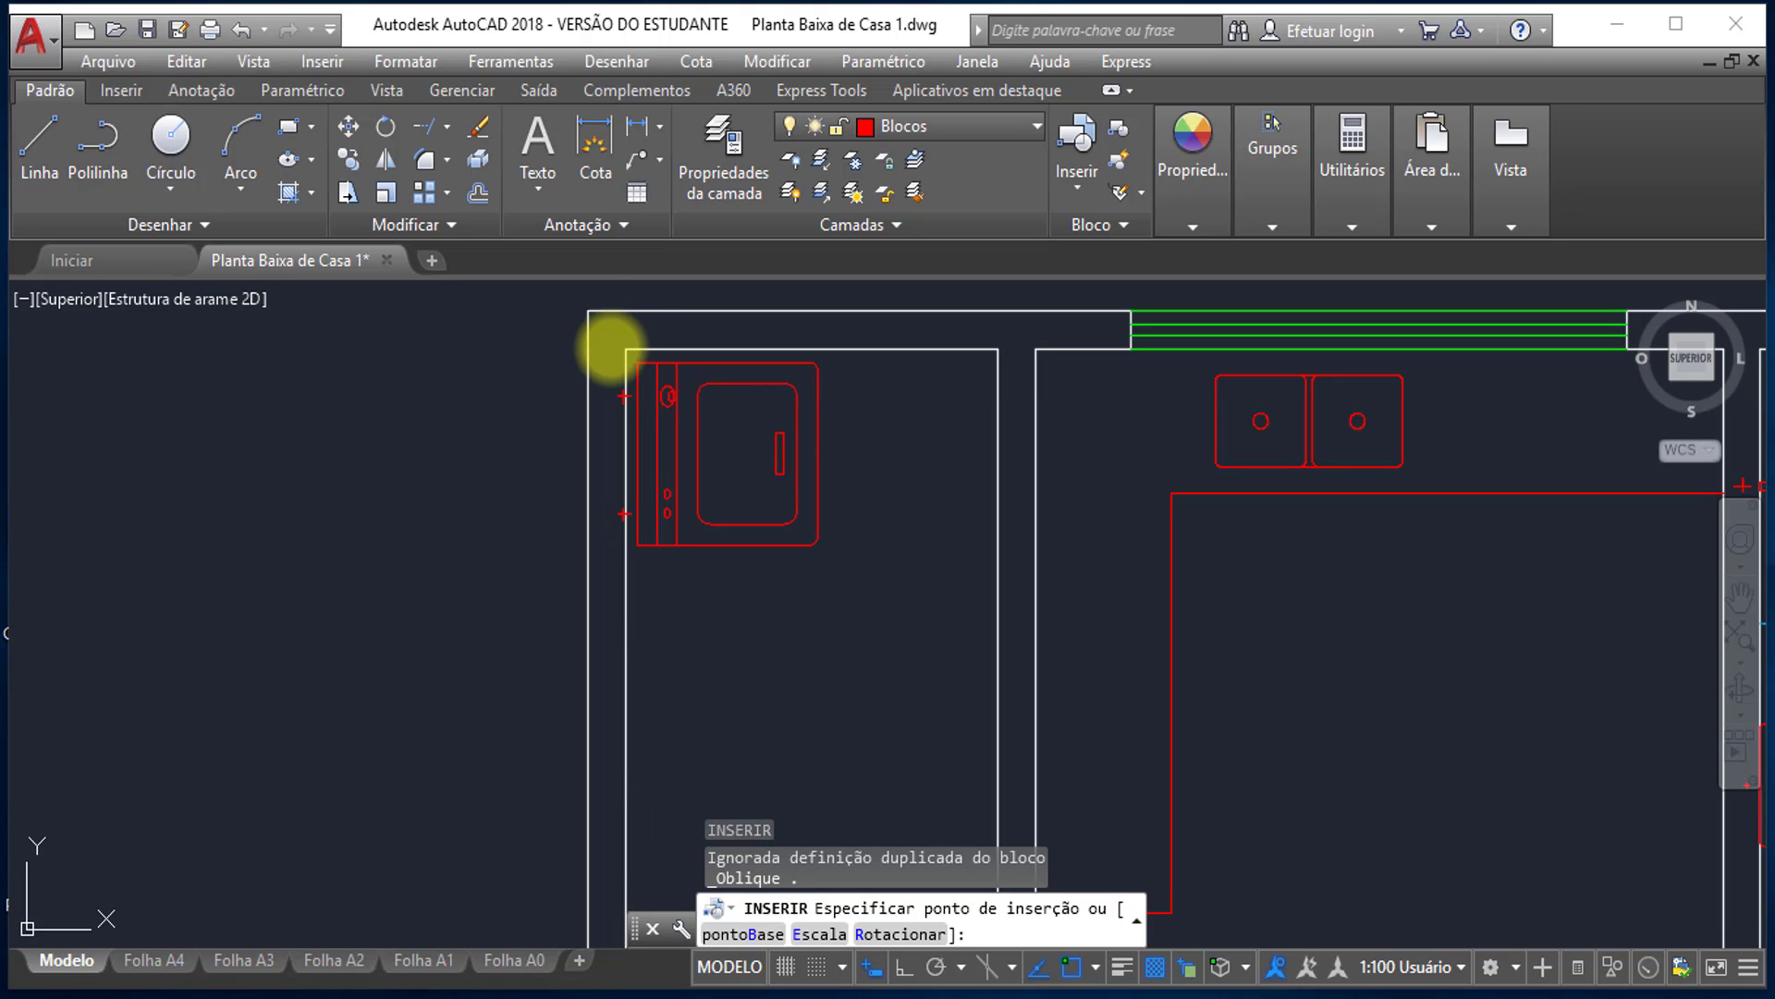
{"action": "left_click", "coordinate": [605, 357]}
{"action": "scroll", "coordinate": [634, 515], "scroll_direction": "down", "scroll_amount": 4}
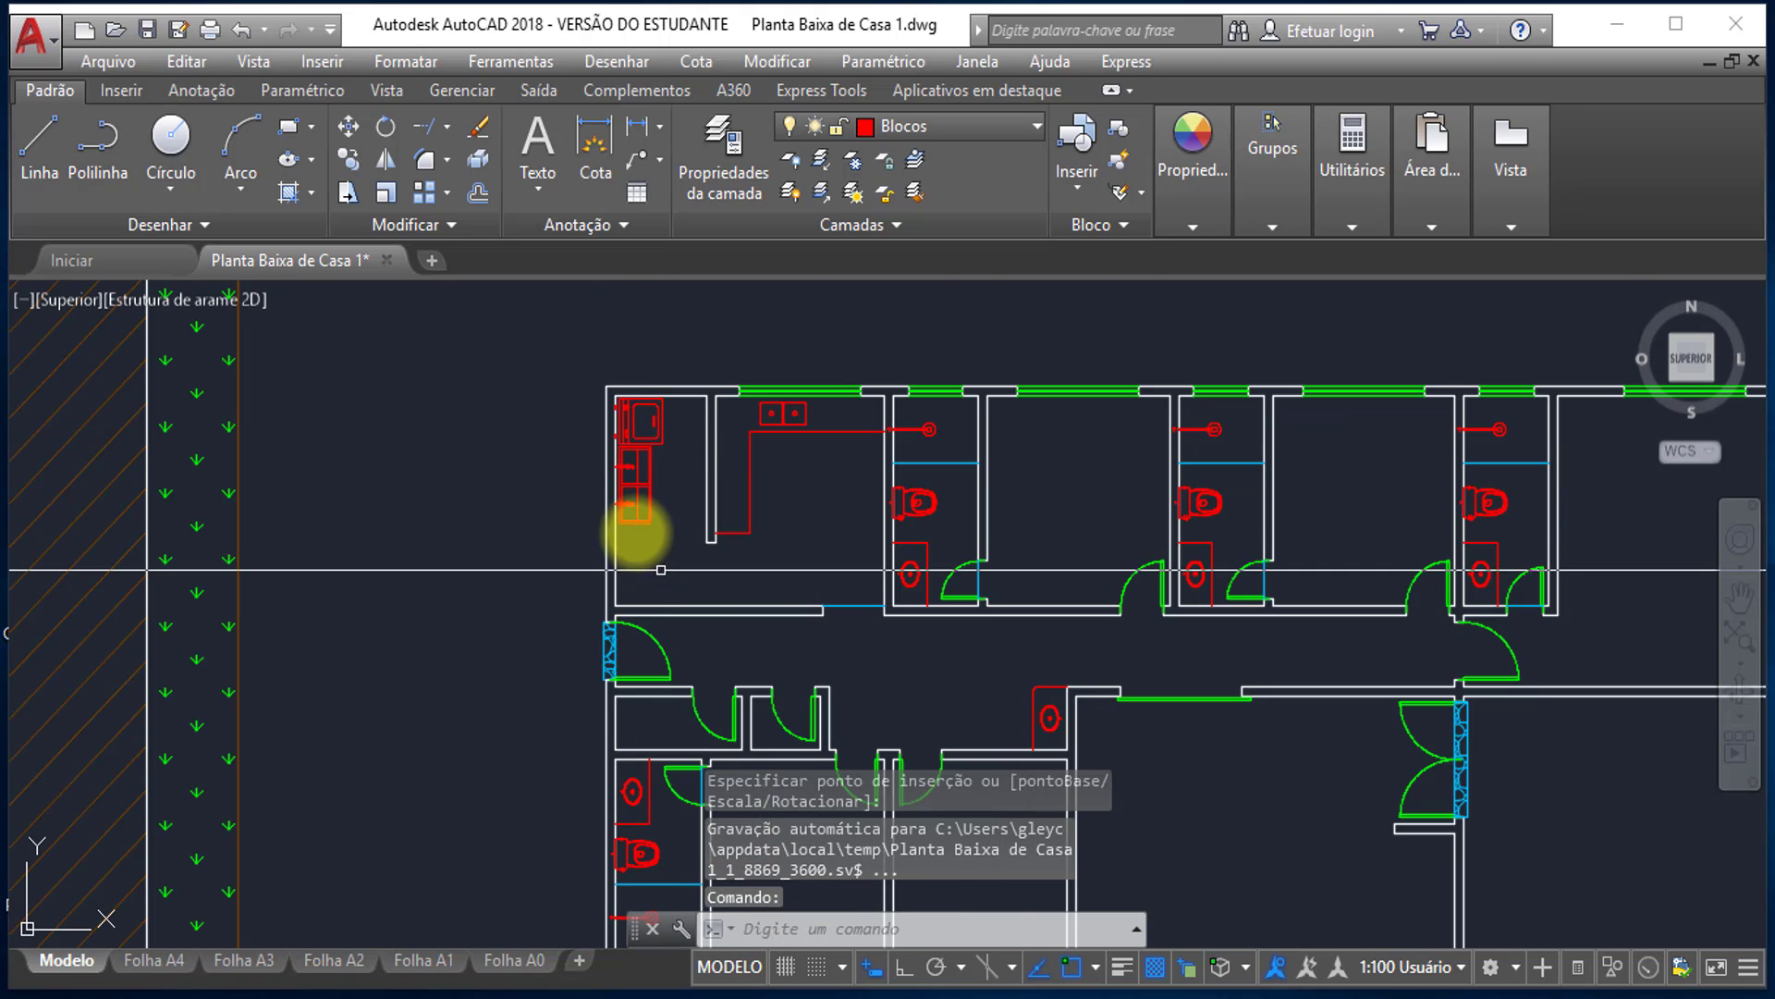
- Examine the washing machine and laundry tank along the outer wall and the free stretch between the tank and the room's lower wall
{"action": "scroll", "coordinate": [634, 515], "scroll_direction": "up", "scroll_amount": 5}
{"action": "scroll", "coordinate": [731, 453], "scroll_direction": "down", "scroll_amount": 3}
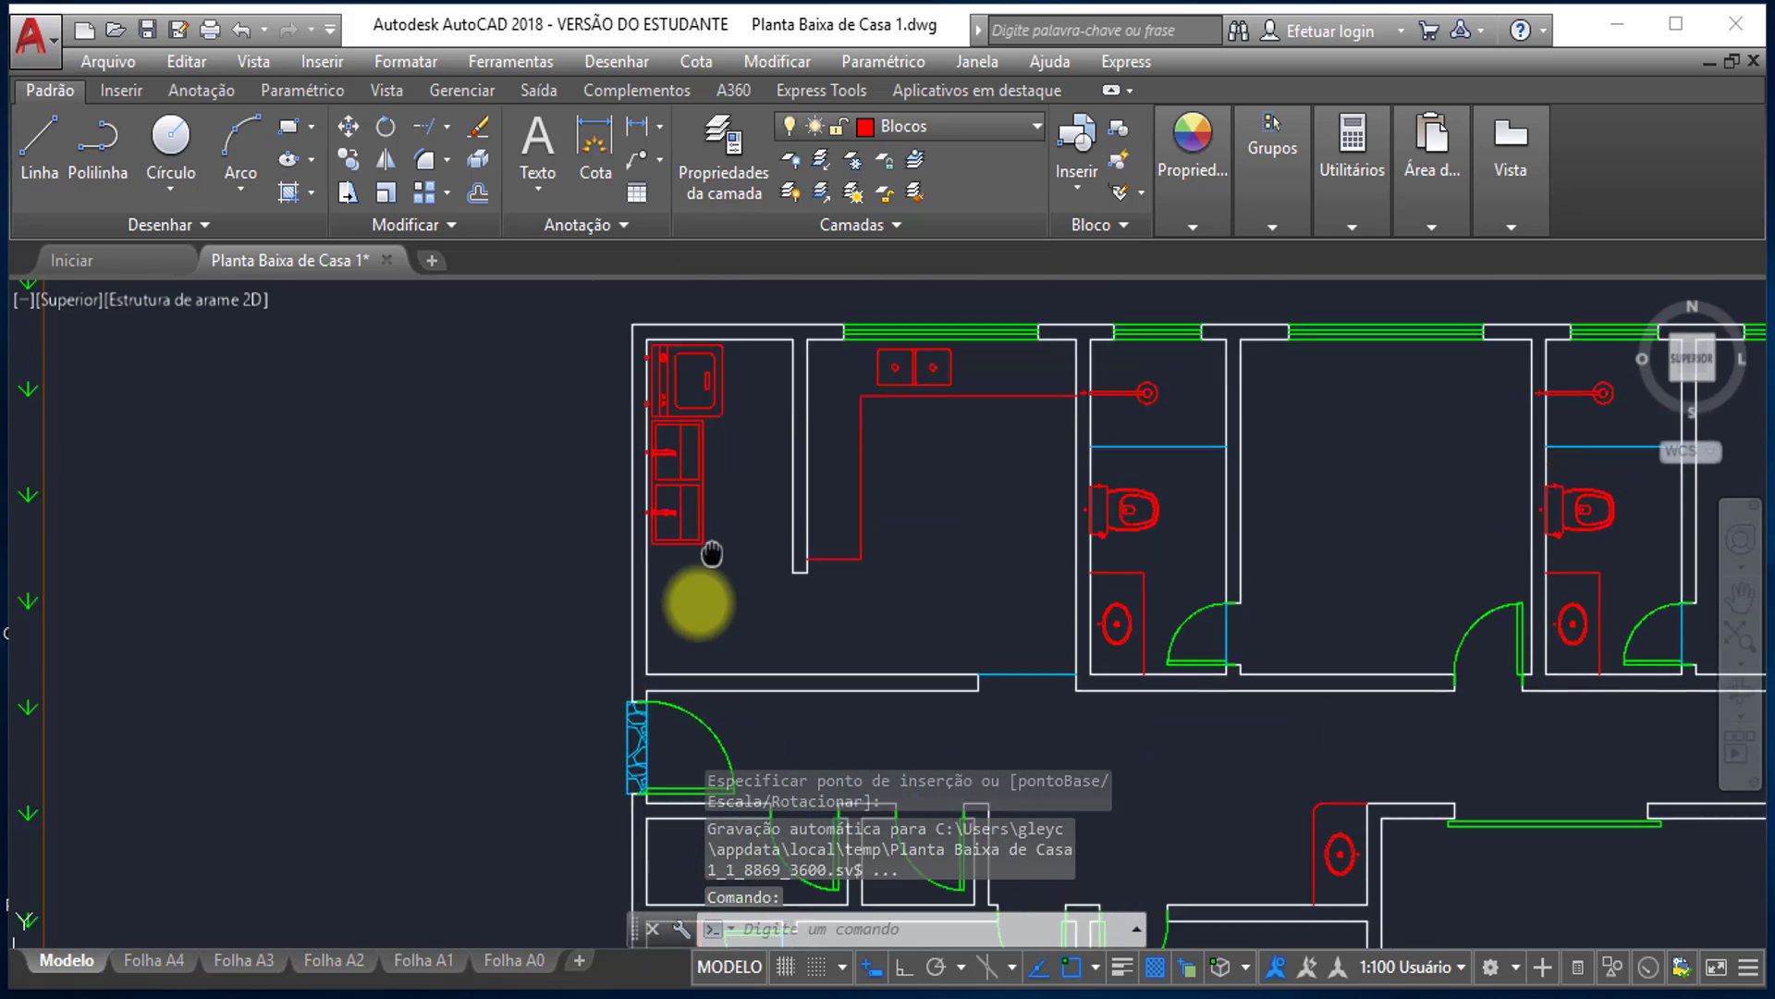
{"action": "scroll", "coordinate": [702, 564], "scroll_direction": "up", "scroll_amount": 4}
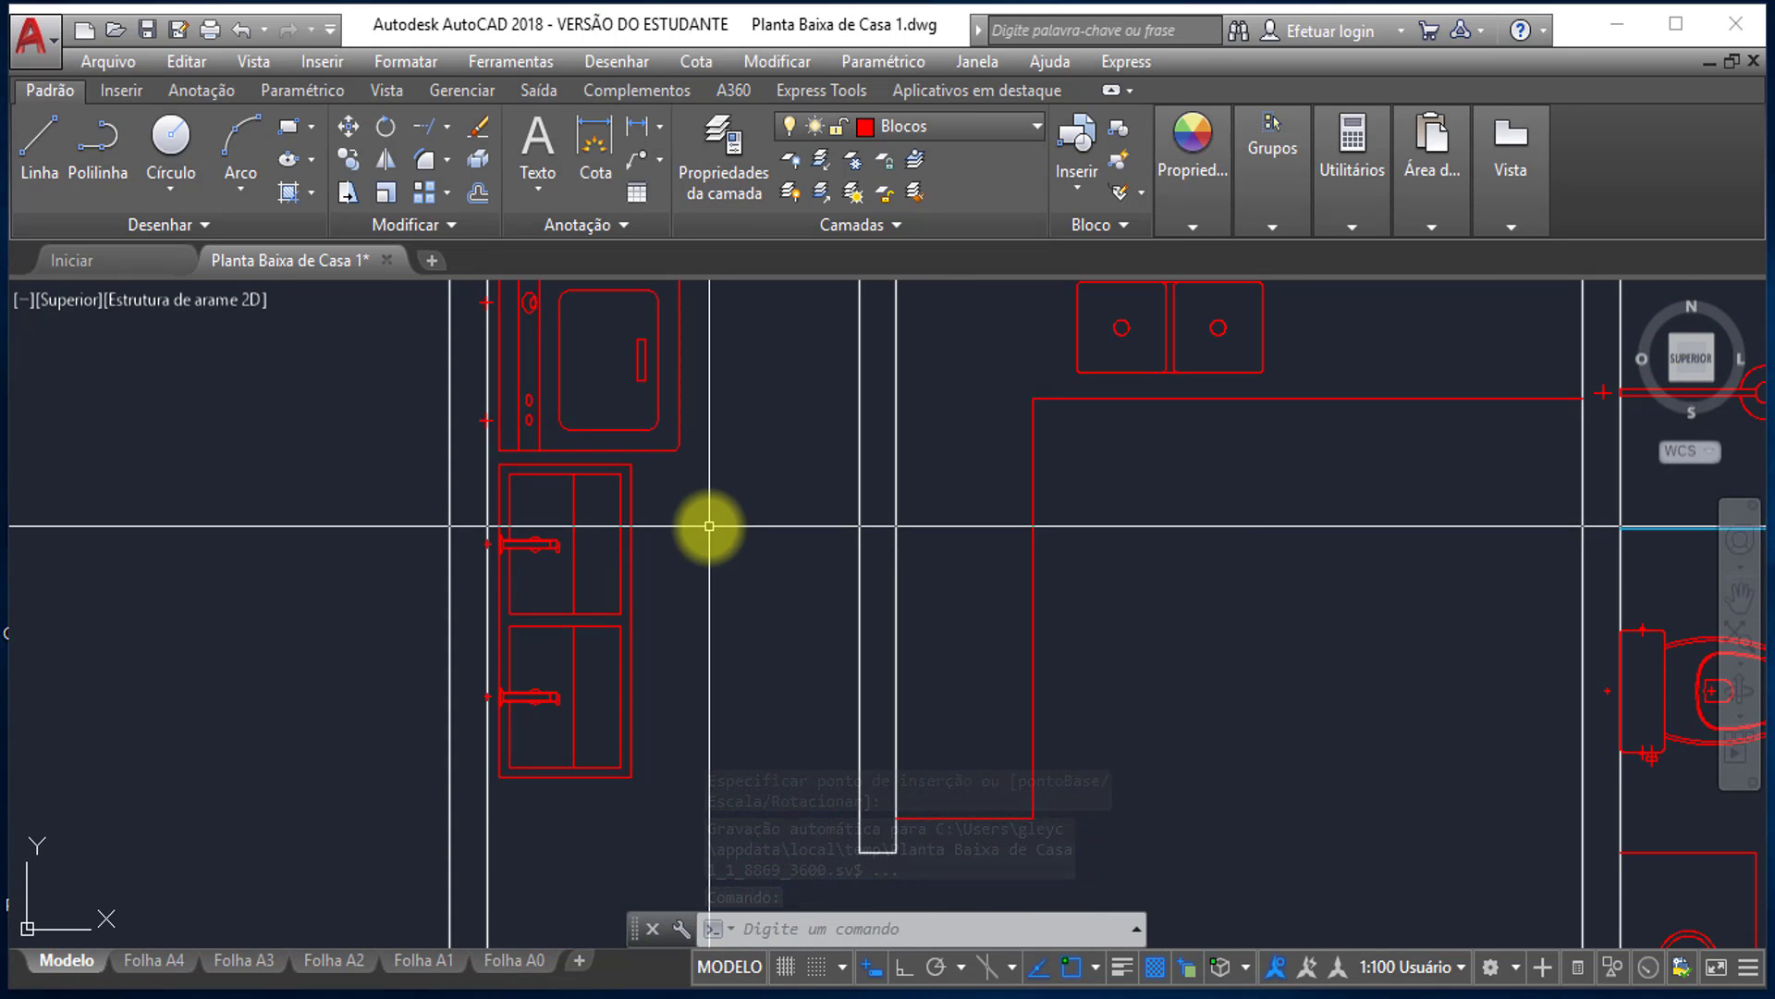
{"action": "scroll", "coordinate": [710, 525], "scroll_direction": "down", "scroll_amount": 4}
{"action": "mouse_move", "coordinate": [706, 586]}
{"action": "middle_mouse_down"}
{"action": "mouse_move", "coordinate": [662, 475]}
{"action": "mouse_move", "coordinate": [625, 539]}
{"action": "middle_mouse_up"}
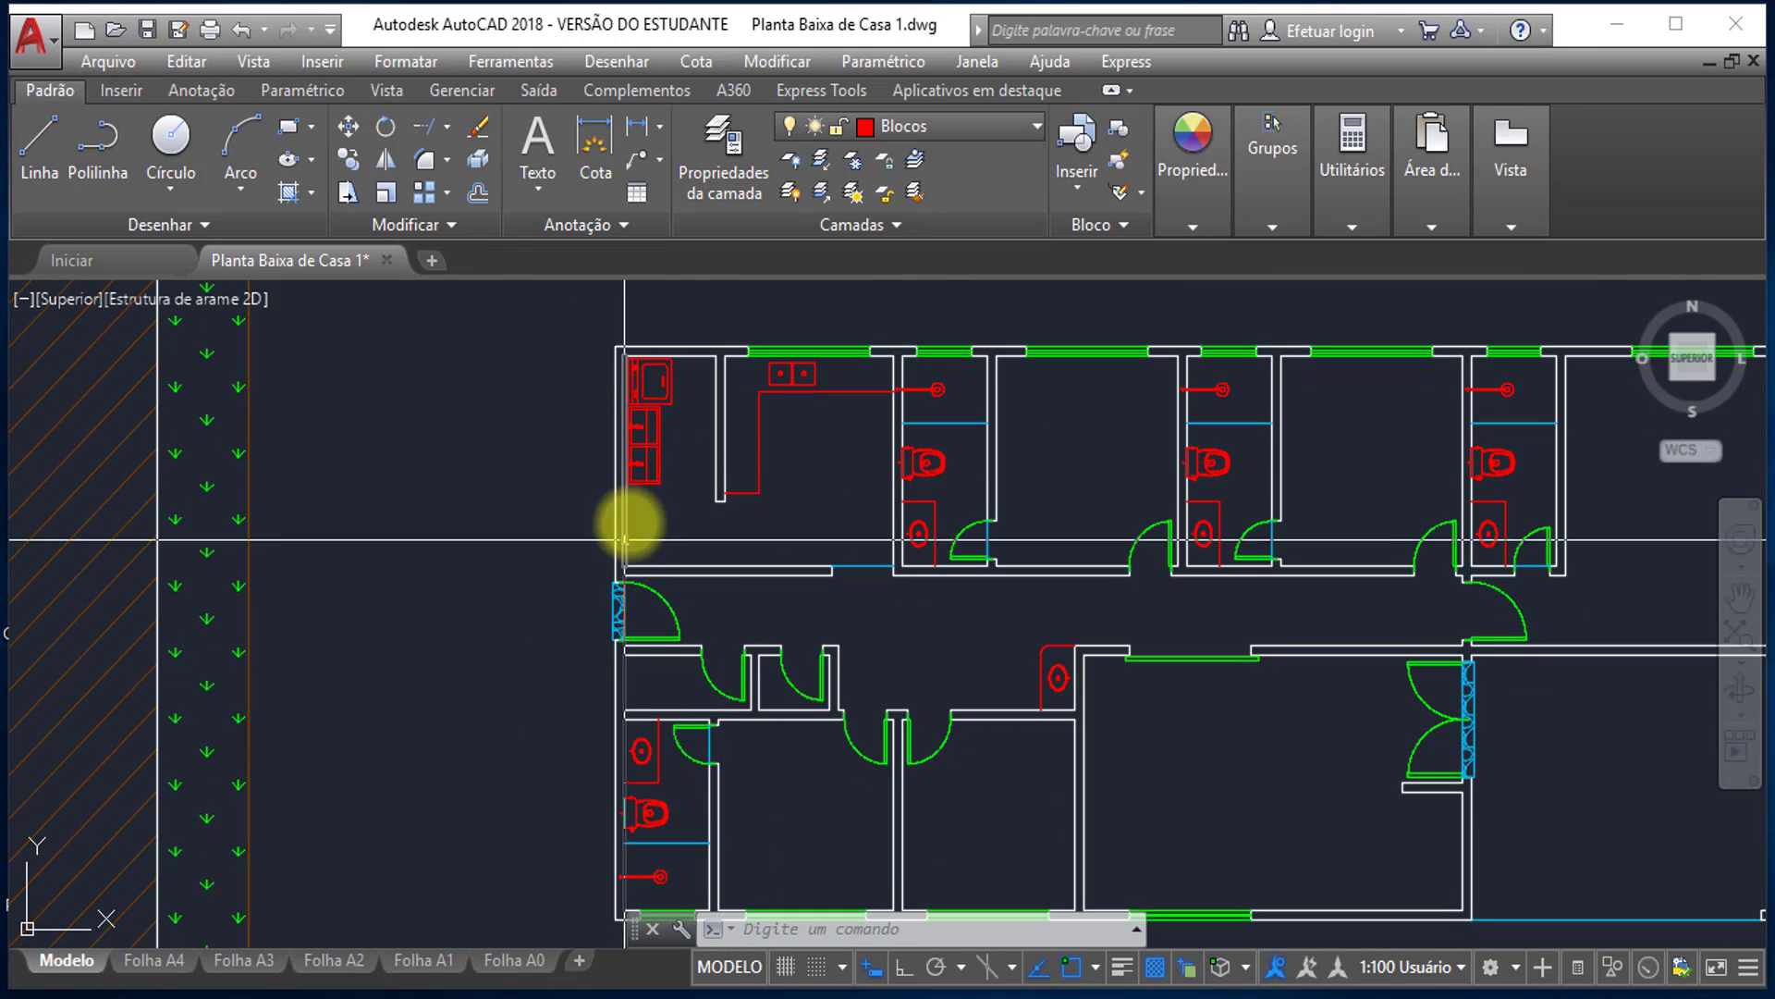
{"action": "scroll", "coordinate": [628, 500], "scroll_direction": "up", "scroll_amount": 6}
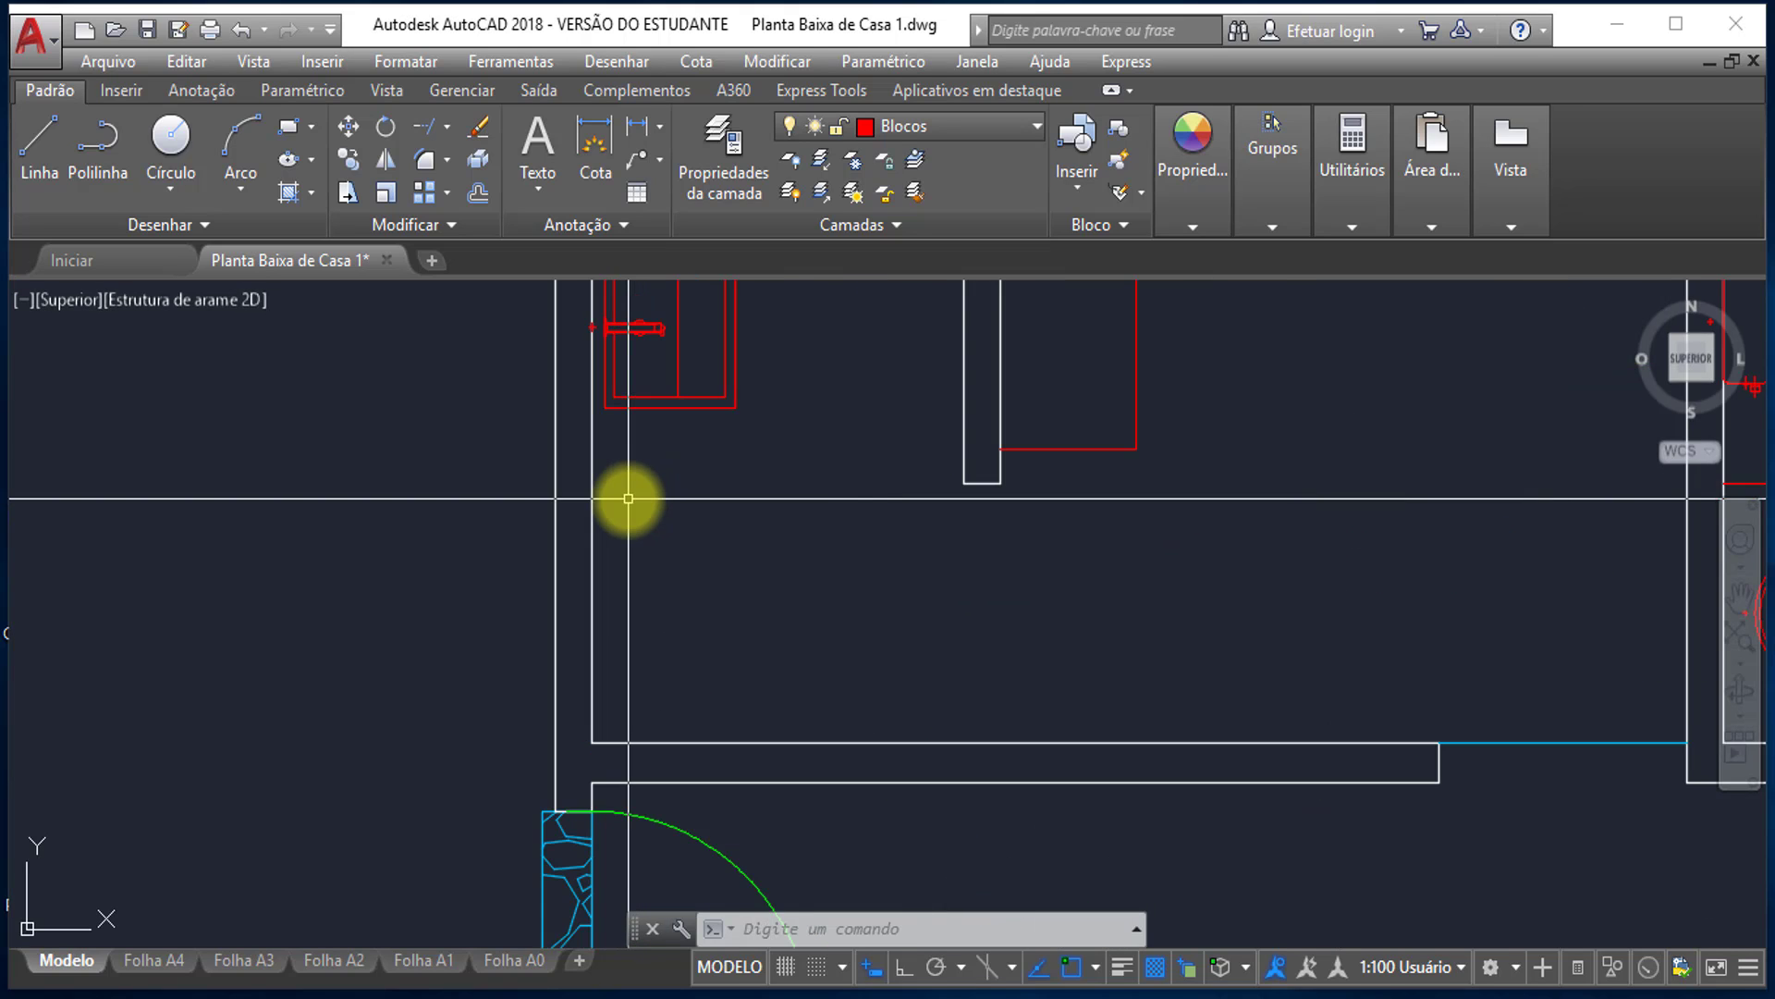
{"action": "scroll", "coordinate": [628, 499], "scroll_direction": "down", "scroll_amount": 5}
{"action": "middle_click_drag", "start_coordinate": [705, 396], "coordinate": [705, 476]}
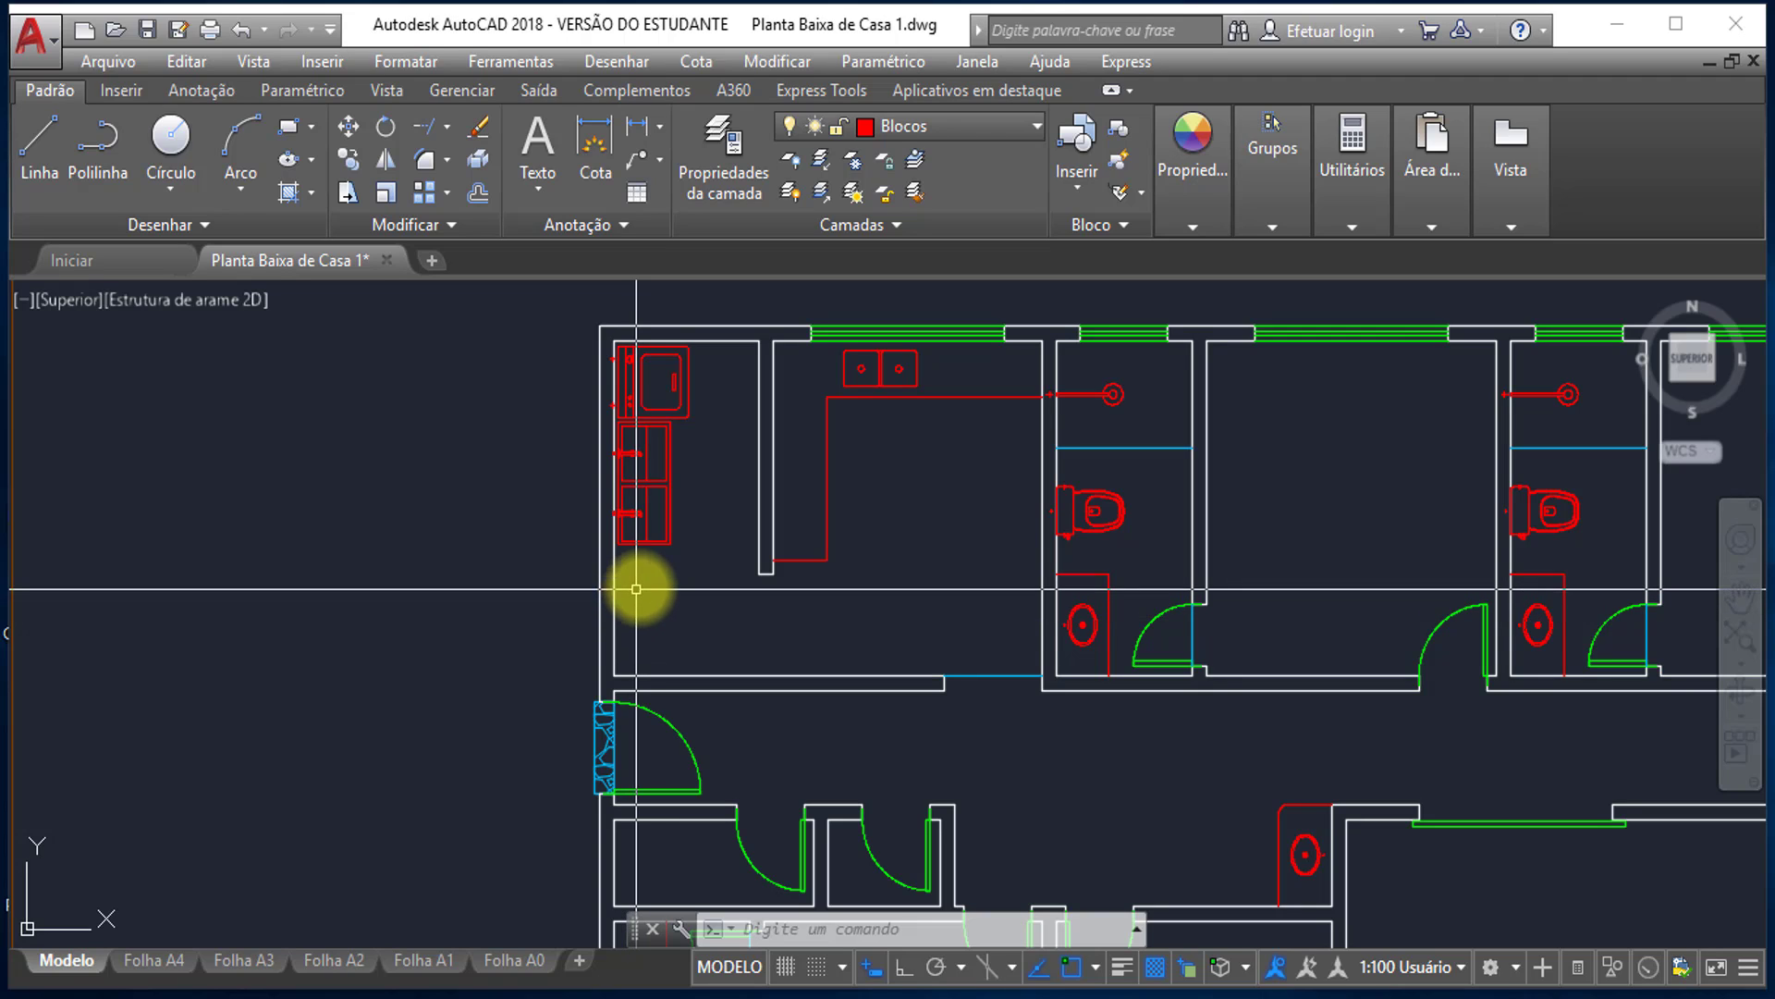
{"action": "scroll", "coordinate": [636, 588], "scroll_direction": "up", "scroll_amount": 4}
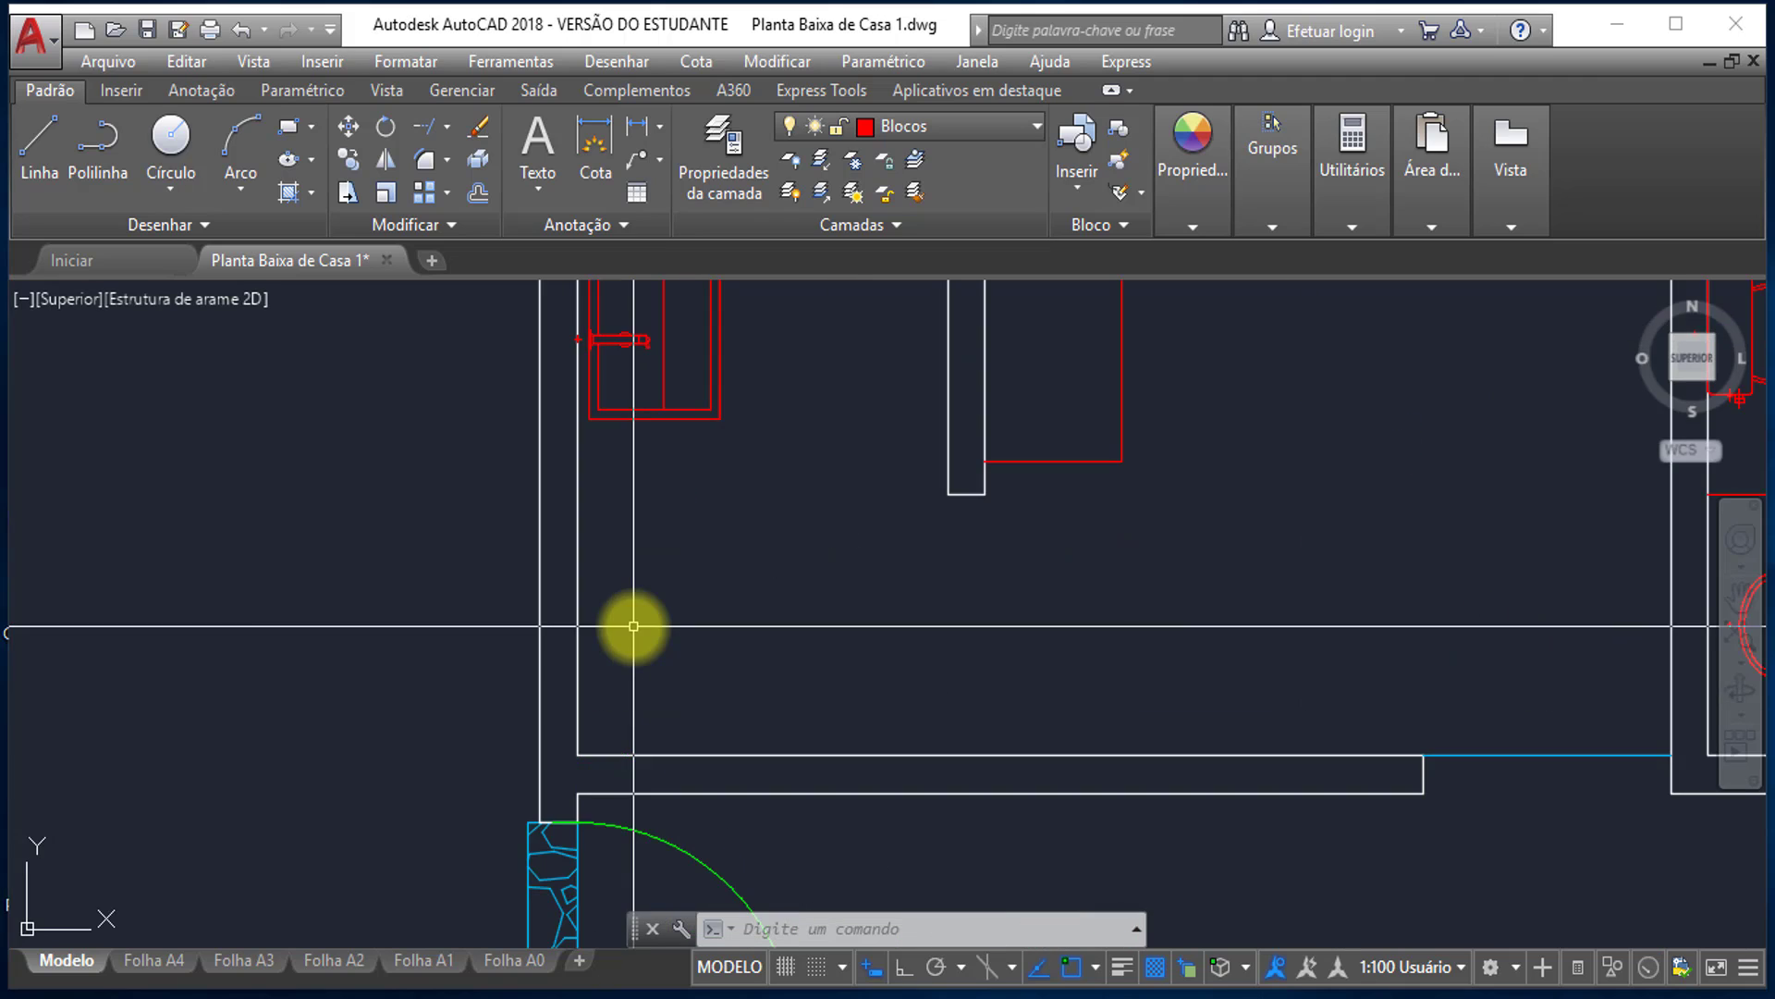
{"action": "scroll", "coordinate": [635, 618], "scroll_direction": "down", "scroll_amount": 4}
{"action": "scroll", "coordinate": [635, 634], "scroll_direction": "up", "scroll_amount": 4}
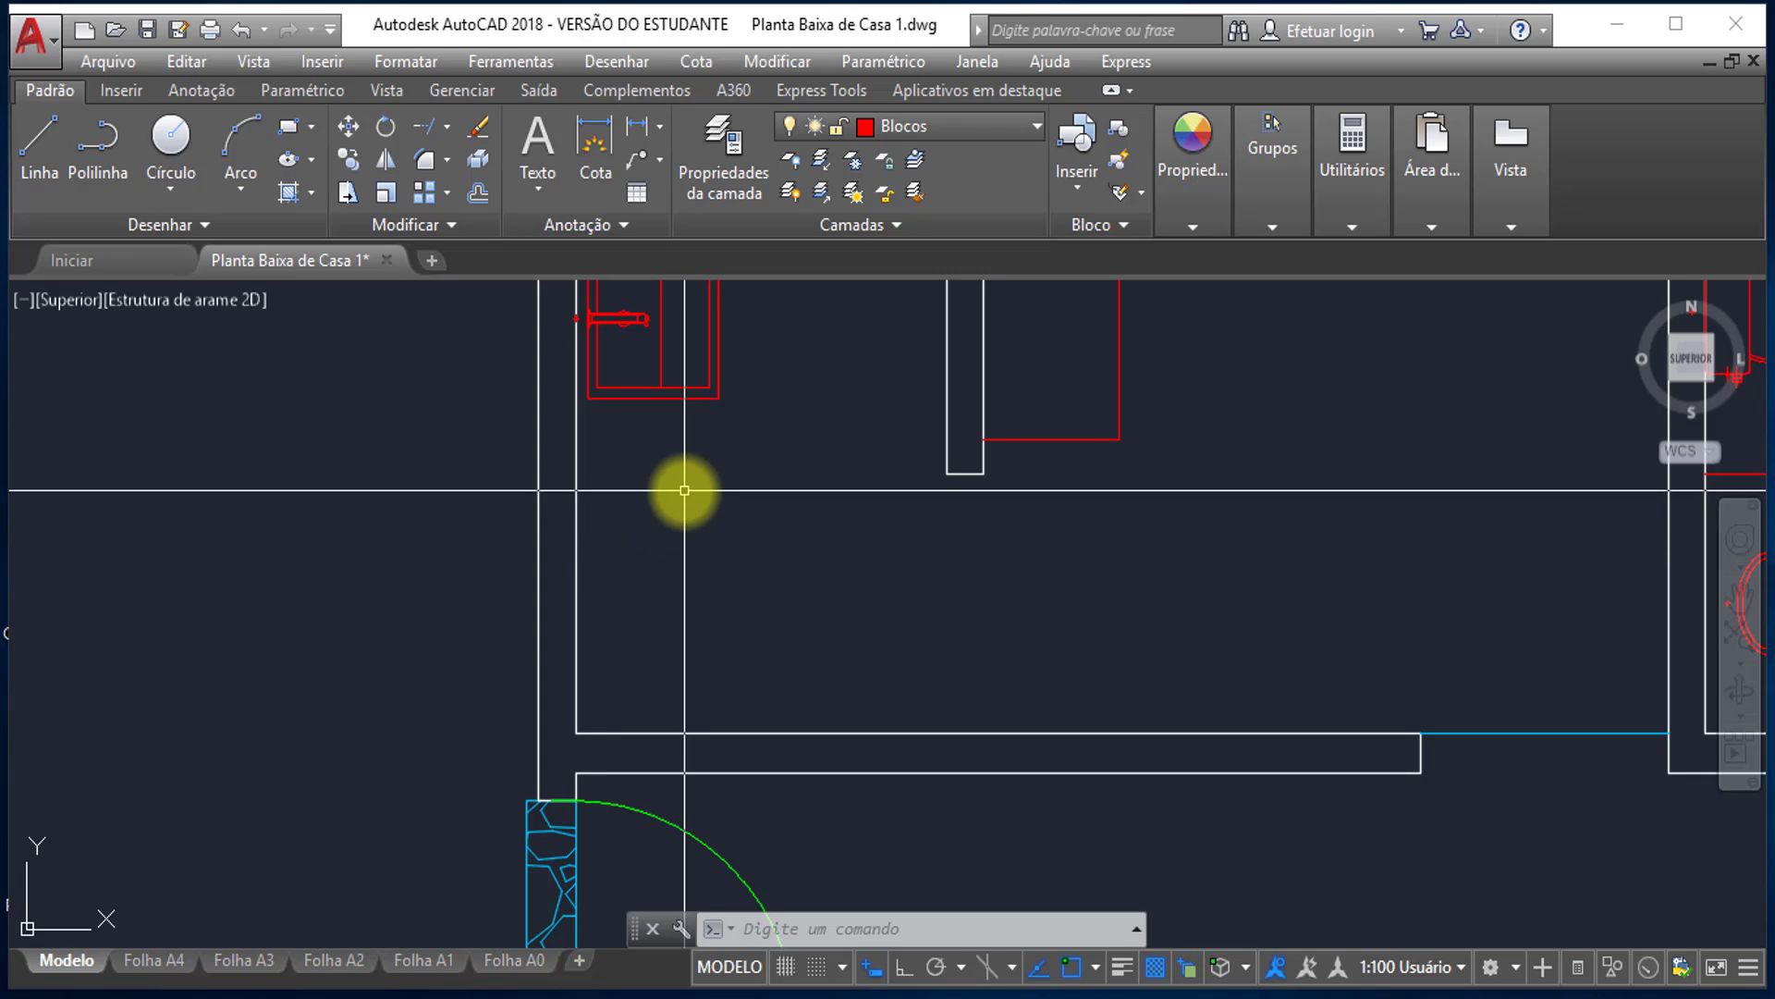
- Measure the distance from the laundry tank's lower-left corner perpendicular to the room's lower wall
{"action": "key", "text": "Return"}
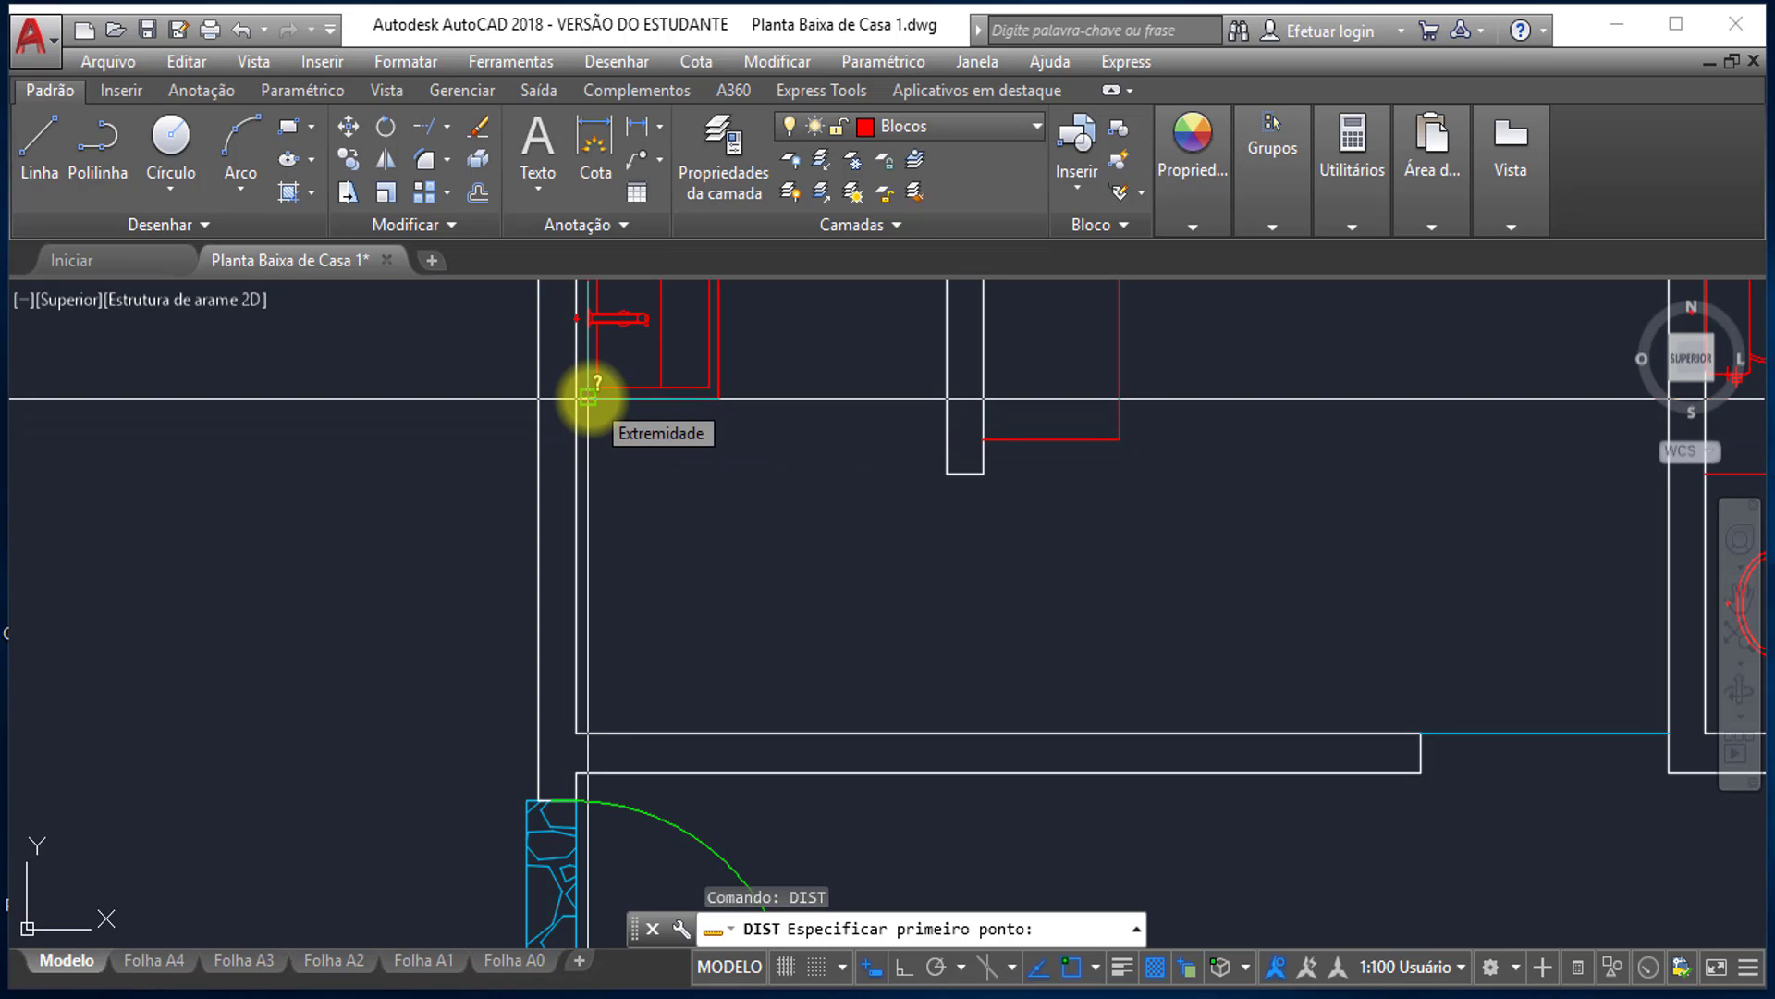
{"action": "left_click", "coordinate": [588, 398]}
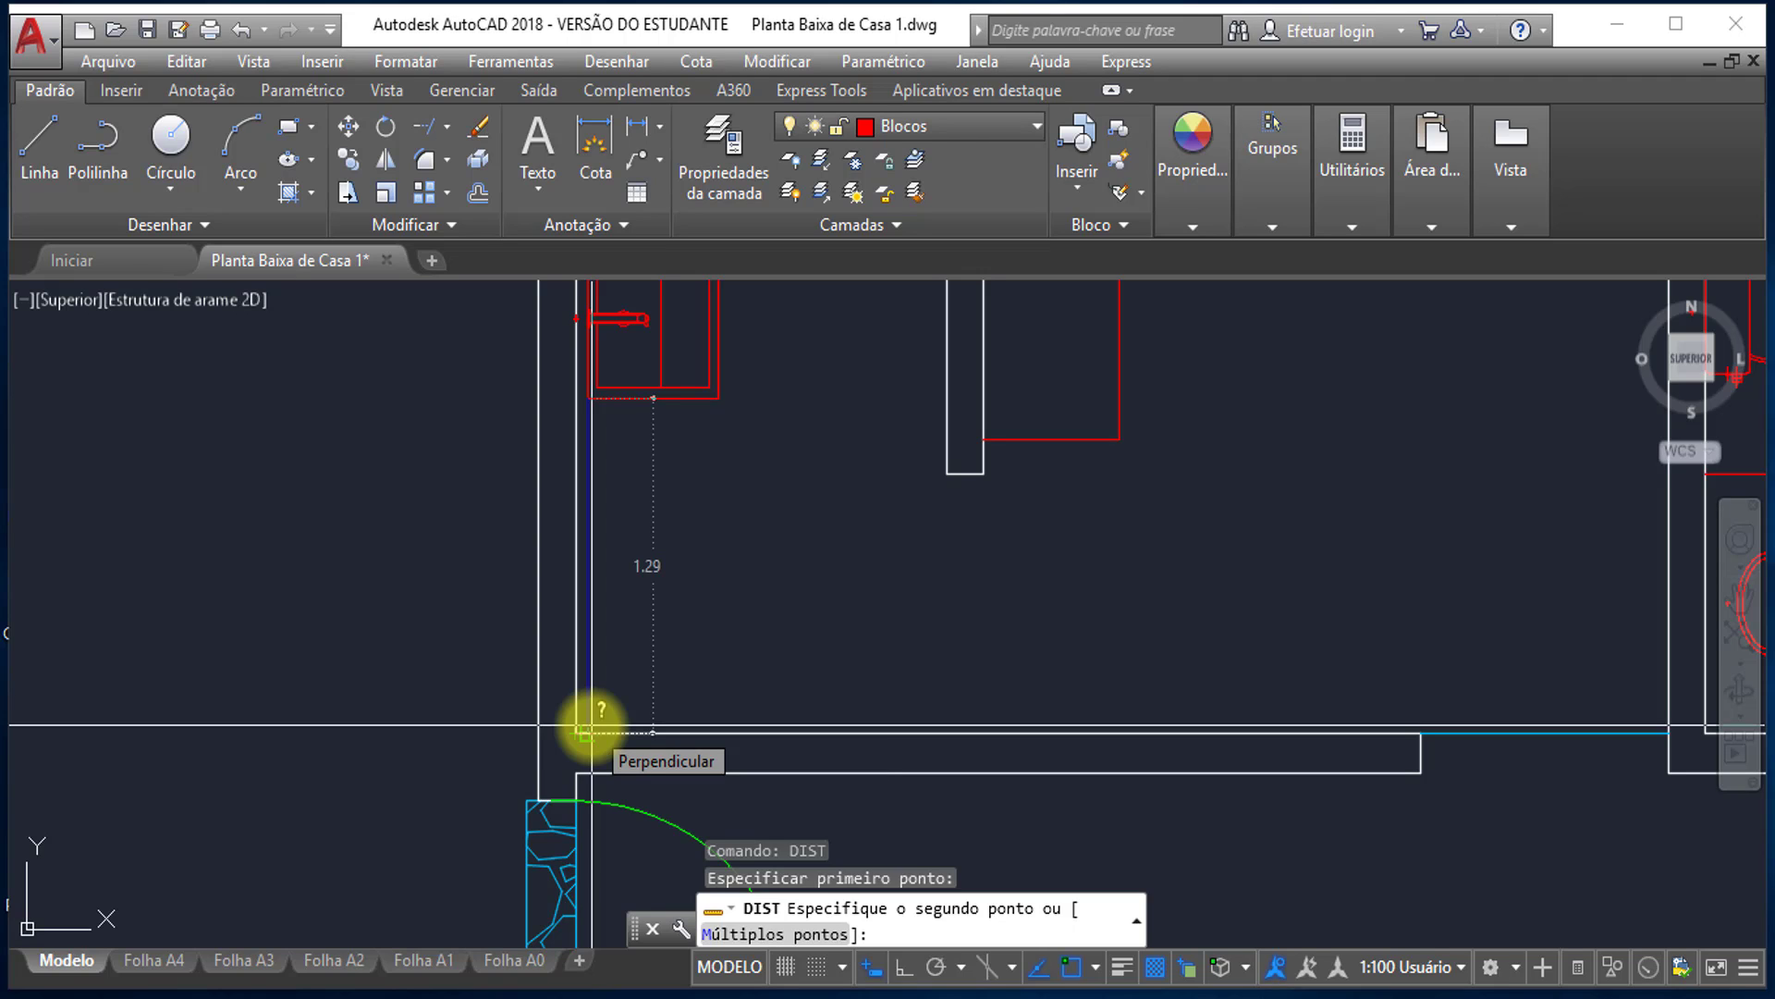
{"action": "key", "text": "Escape"}
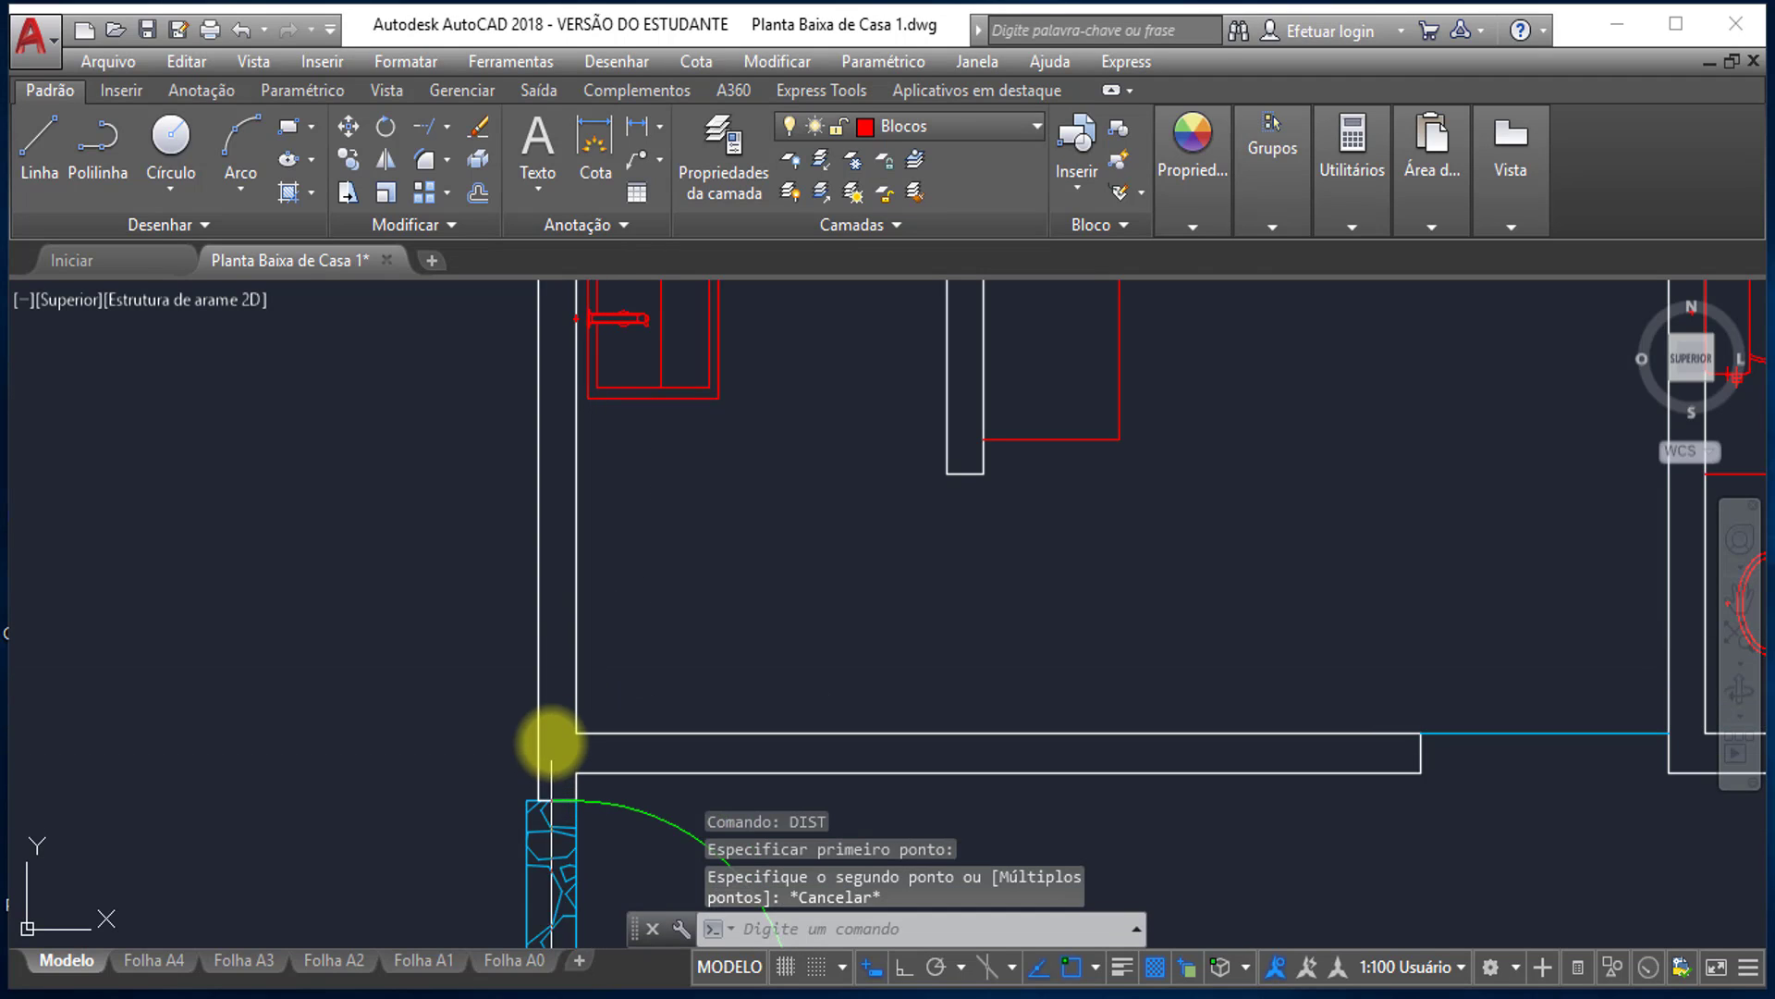
- Inspect the laundry room's lower-left inner wall corner and open the layer properties manager
{"action": "scroll", "coordinate": [554, 740], "scroll_direction": "up", "scroll_amount": 5}
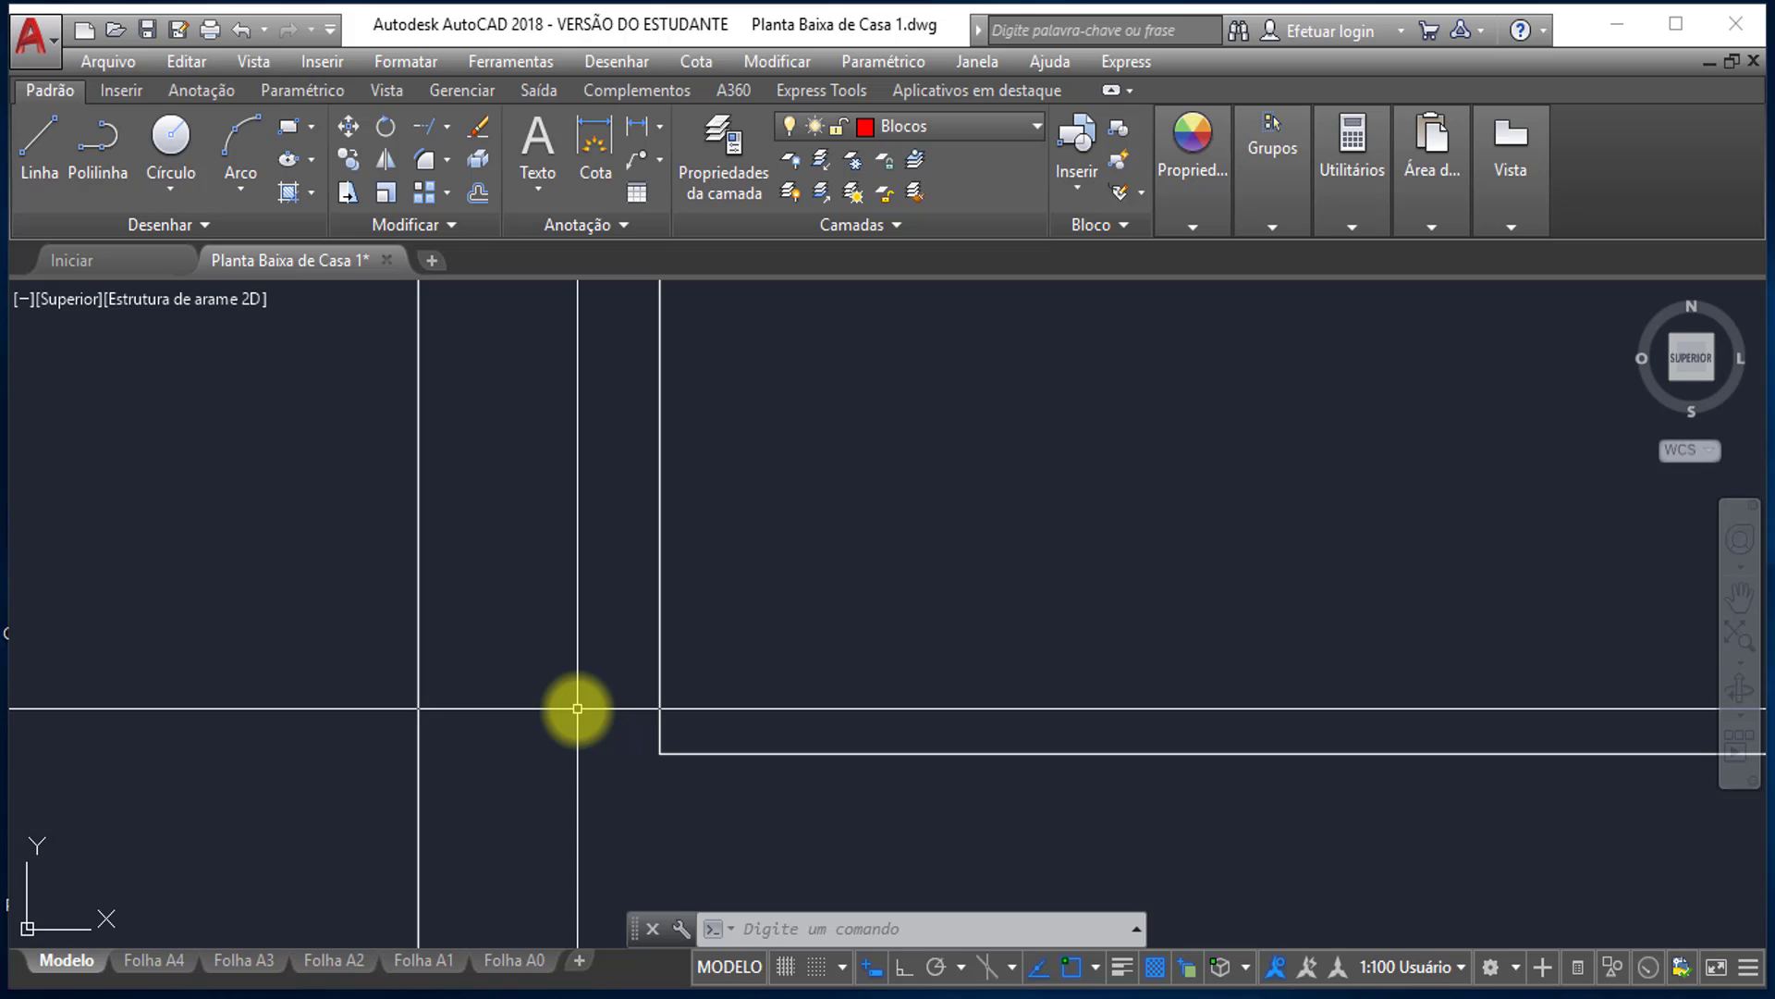
{"action": "scroll", "coordinate": [702, 647], "scroll_direction": "down", "scroll_amount": 4}
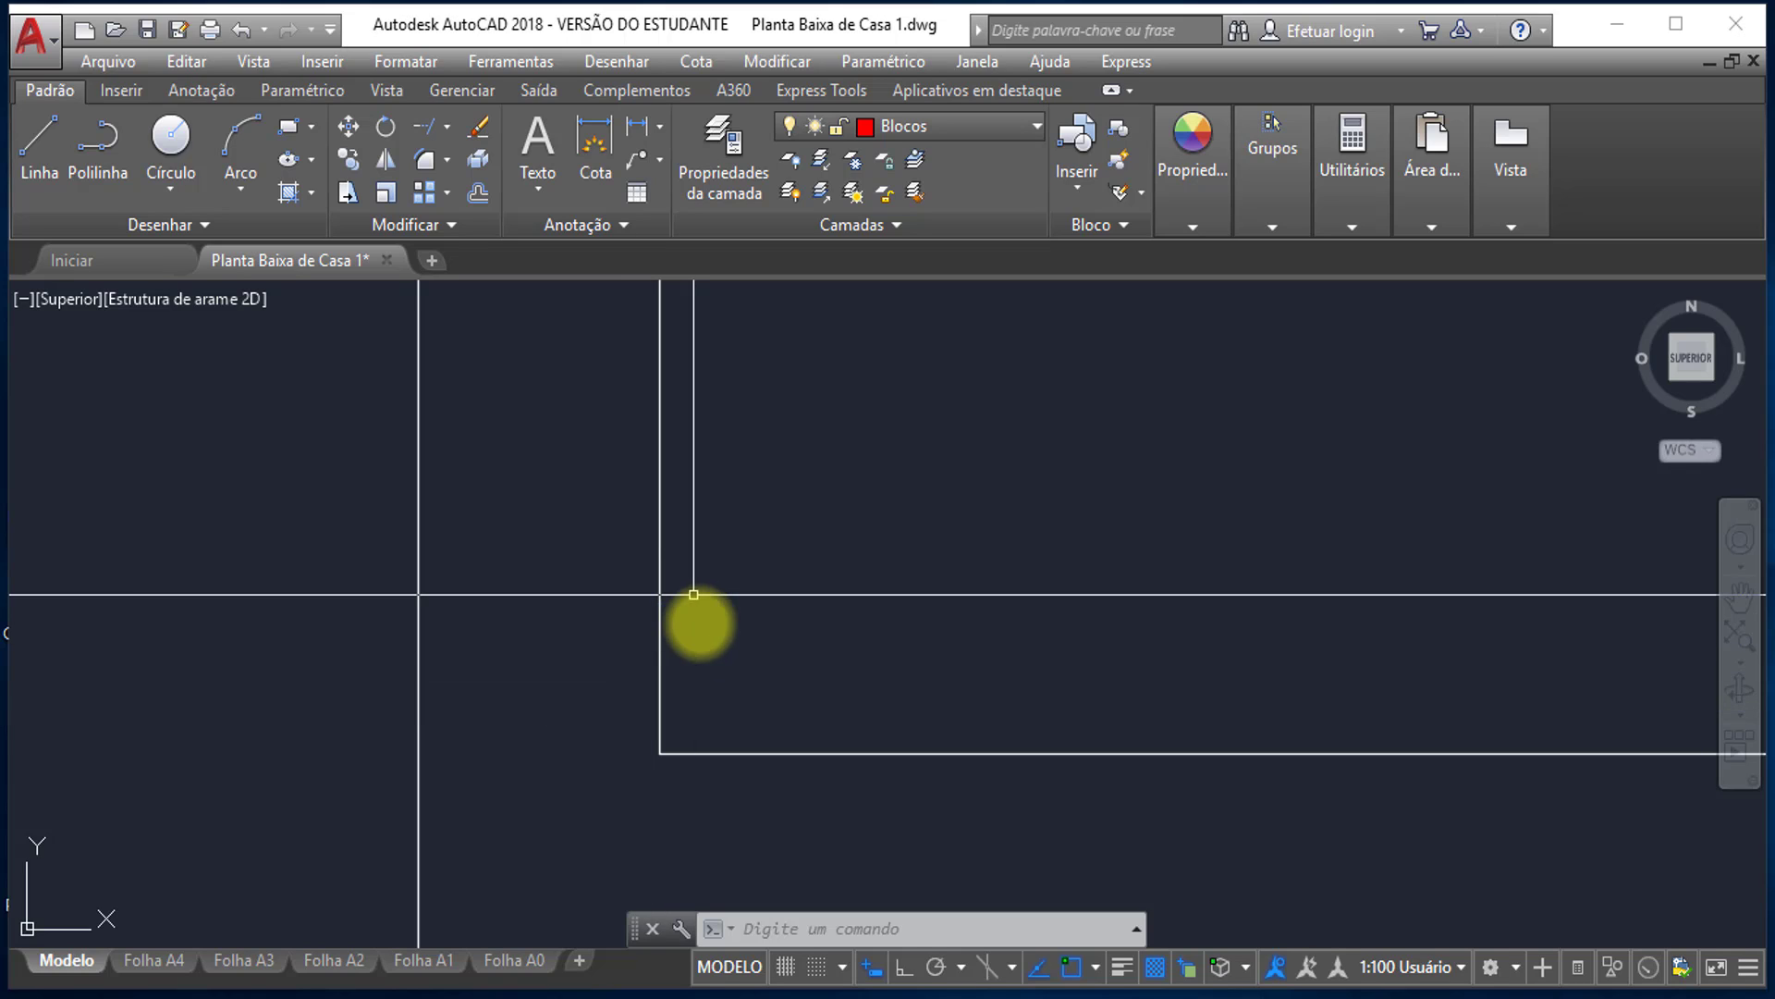
{"action": "middle_click_drag", "start_coordinate": [733, 587], "coordinate": [718, 646]}
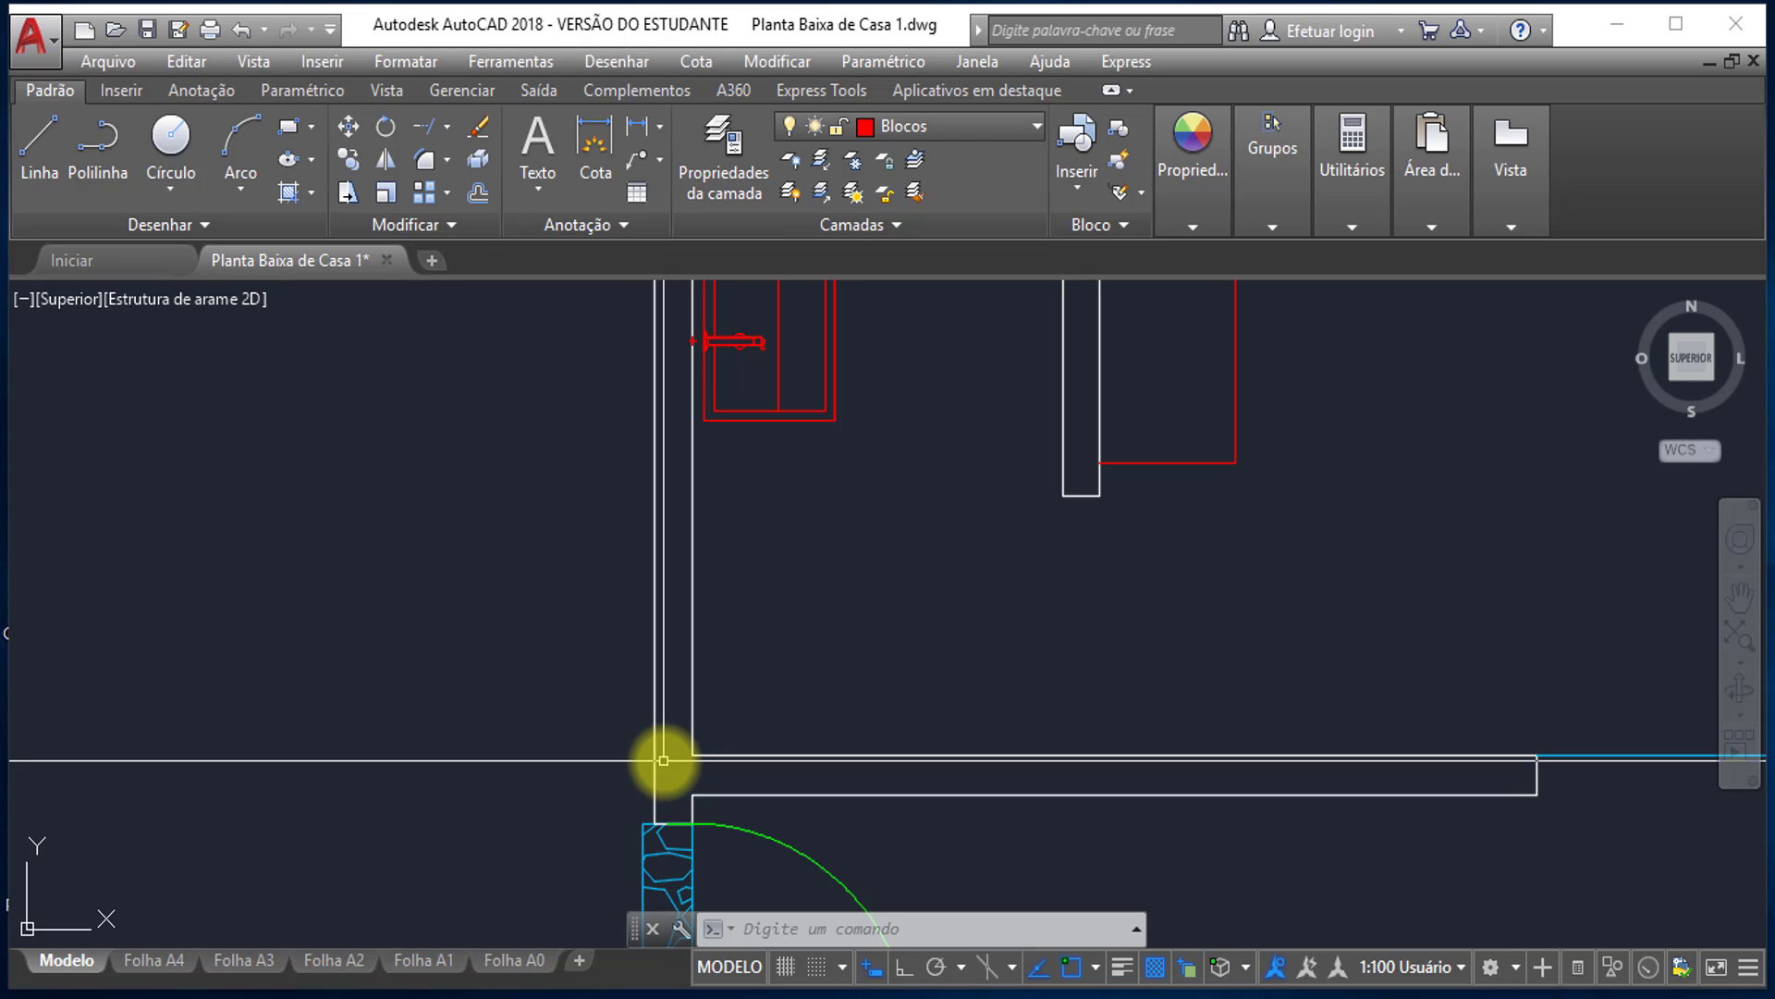
{"action": "scroll", "coordinate": [665, 754], "scroll_direction": "up", "scroll_amount": 5}
{"action": "middle_click_drag", "start_coordinate": [797, 753], "coordinate": [665, 694]}
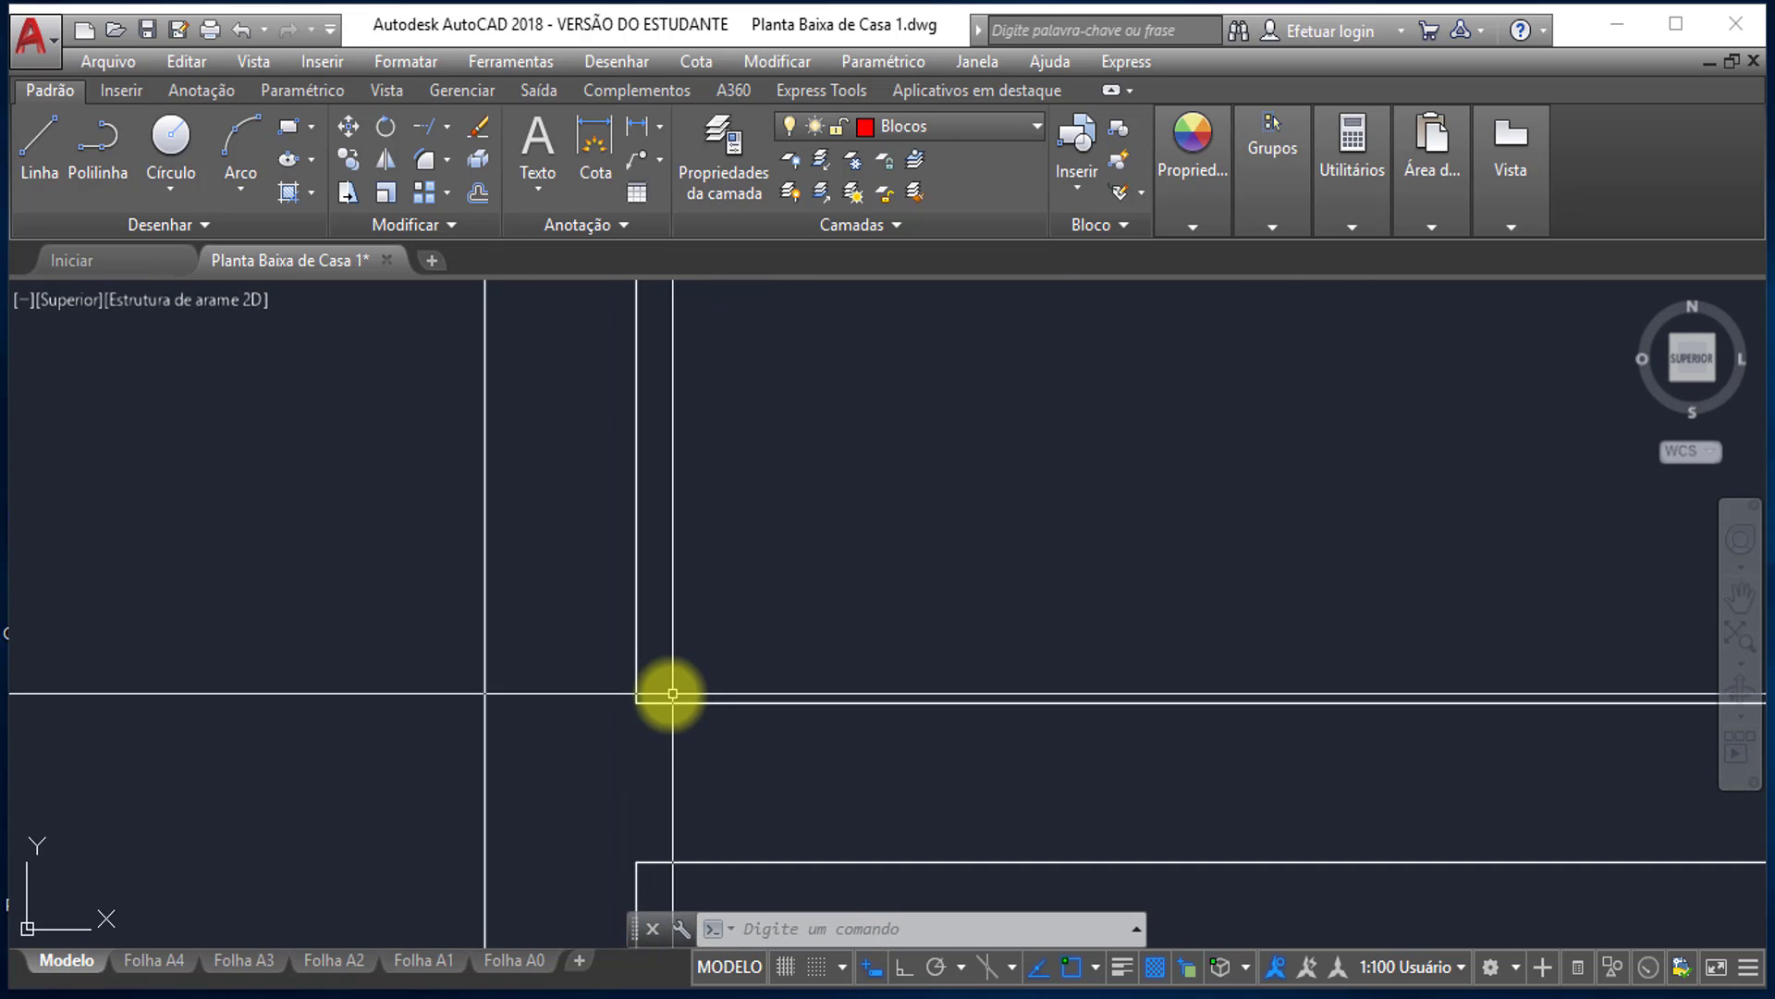
{"action": "scroll", "coordinate": [599, 710], "scroll_direction": "up", "scroll_amount": 2}
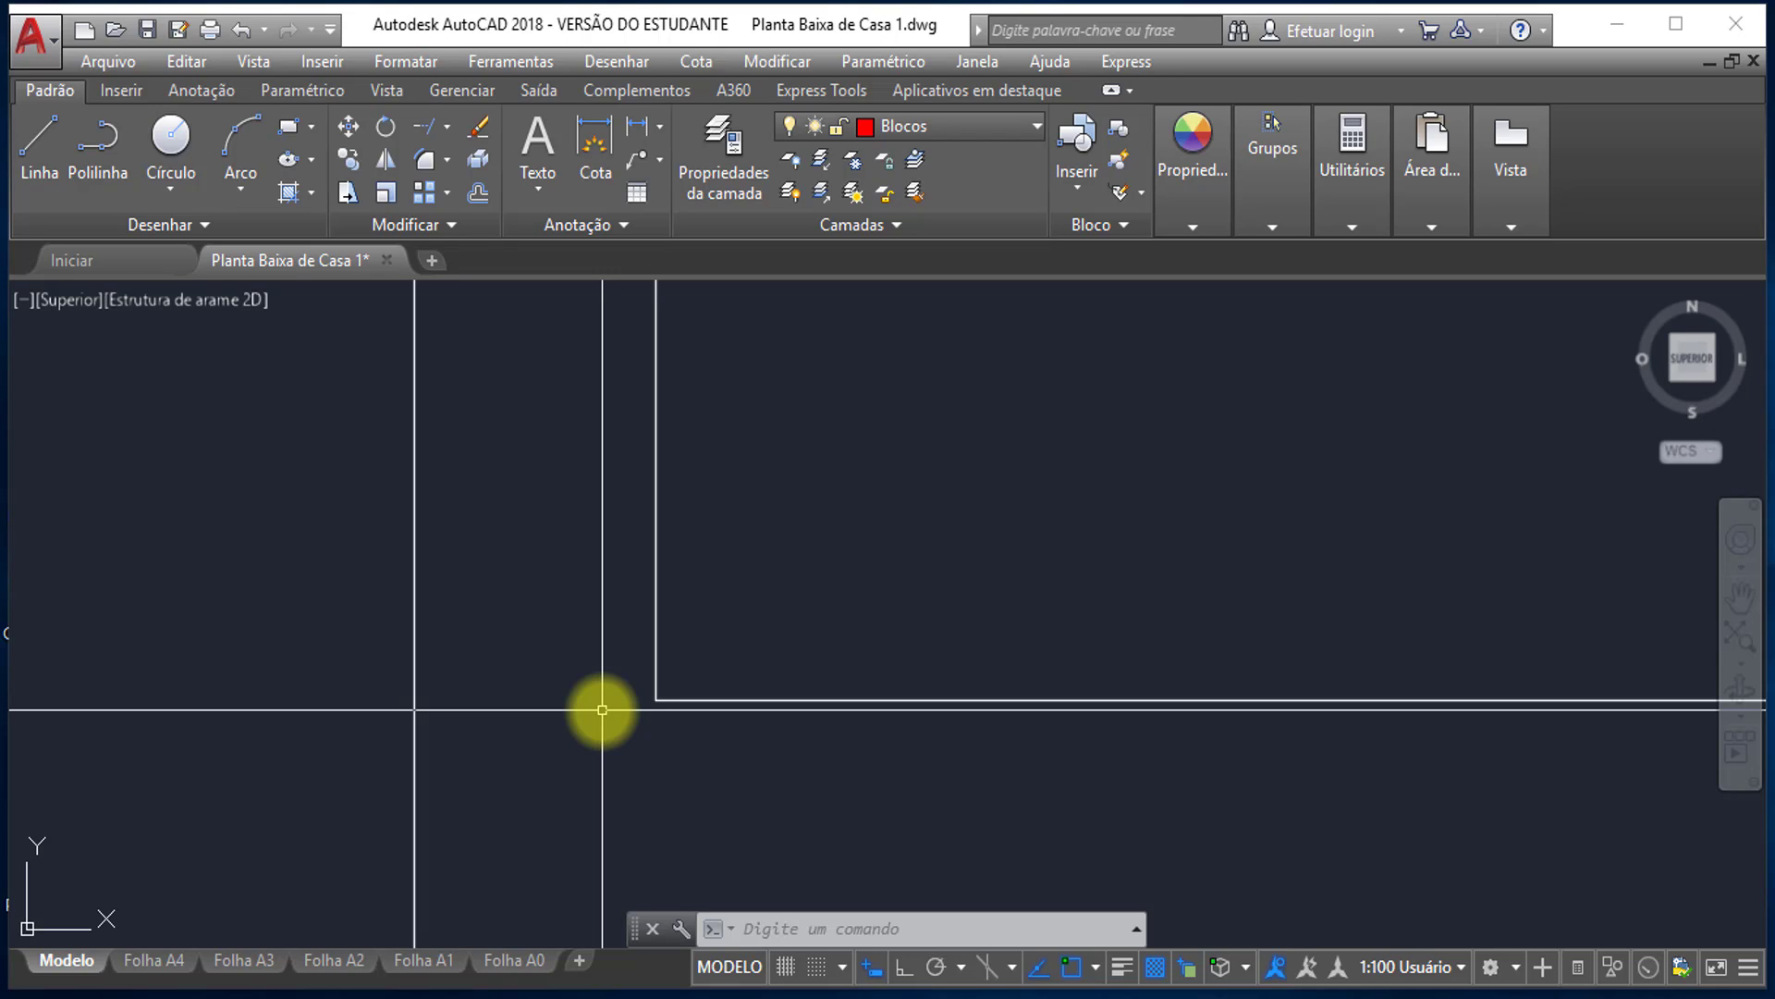
{"action": "left_click", "coordinate": [746, 143]}
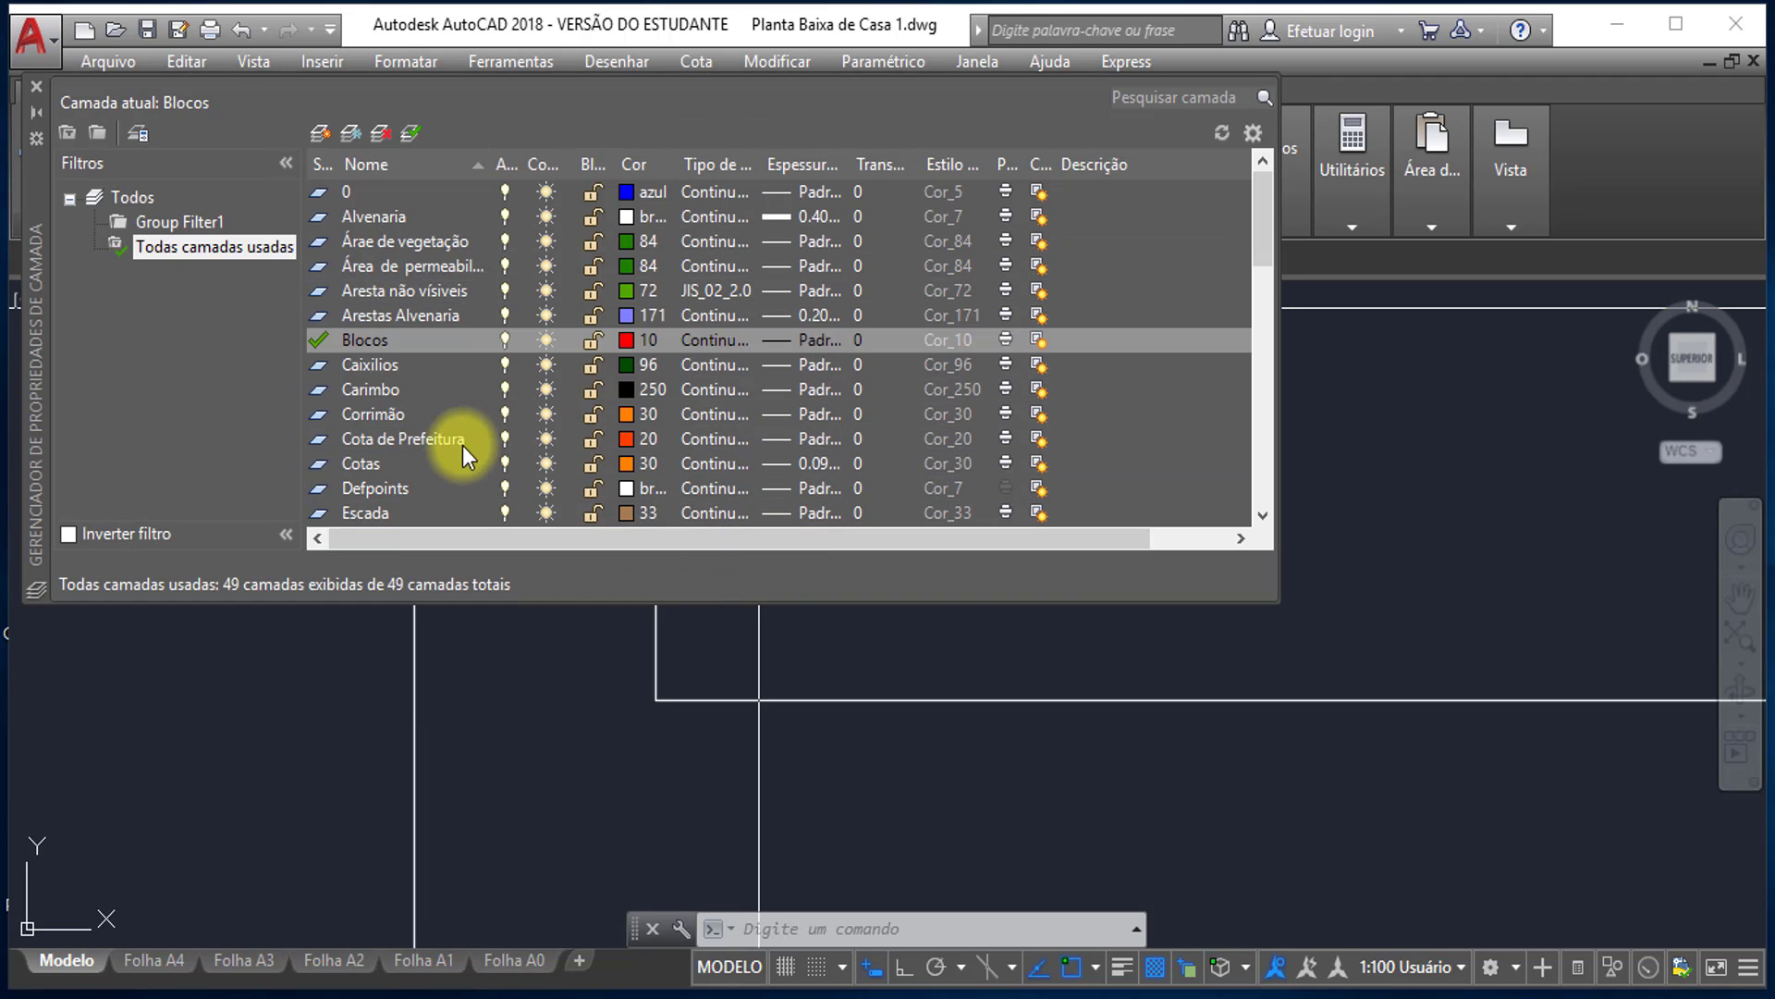